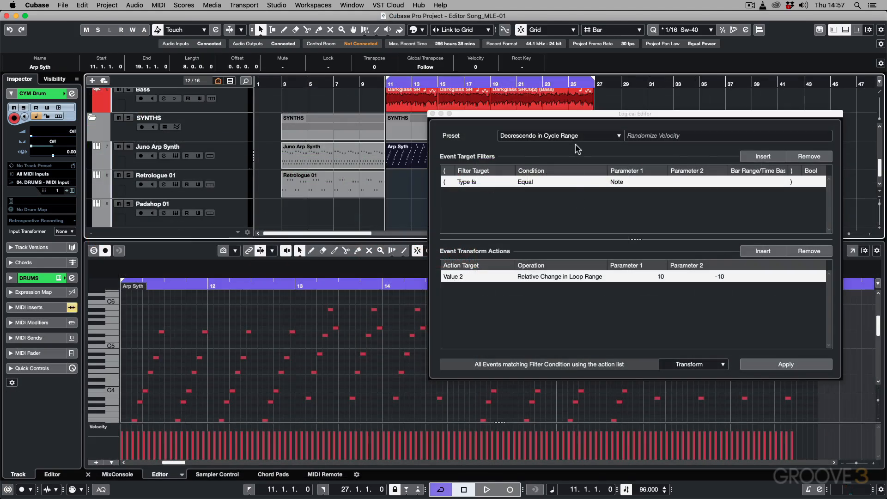
Step: Load the Randomize Velocity Relatively (-10 to 10) preset and set the Value 2 action's Parameter 1 to -50
left_click(576, 136)
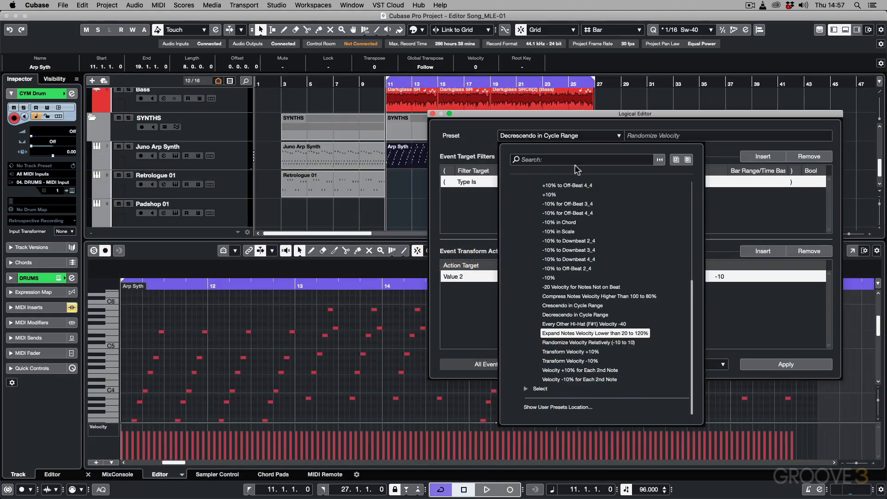
left_click(596, 333)
left_click(659, 276)
type("-50")
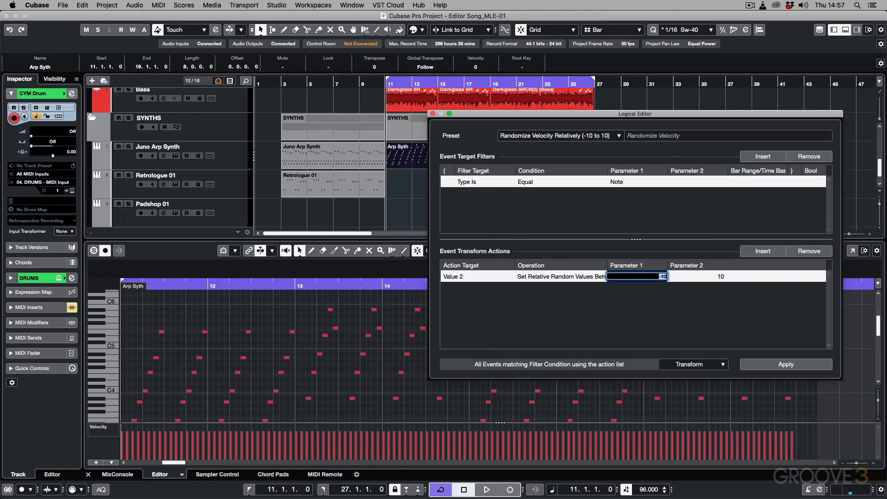
key("Return")
Step: Set Parameter 2 of the random velocity action to 20 and apply the transformation to the Arp Syth notes
left_click(725, 280)
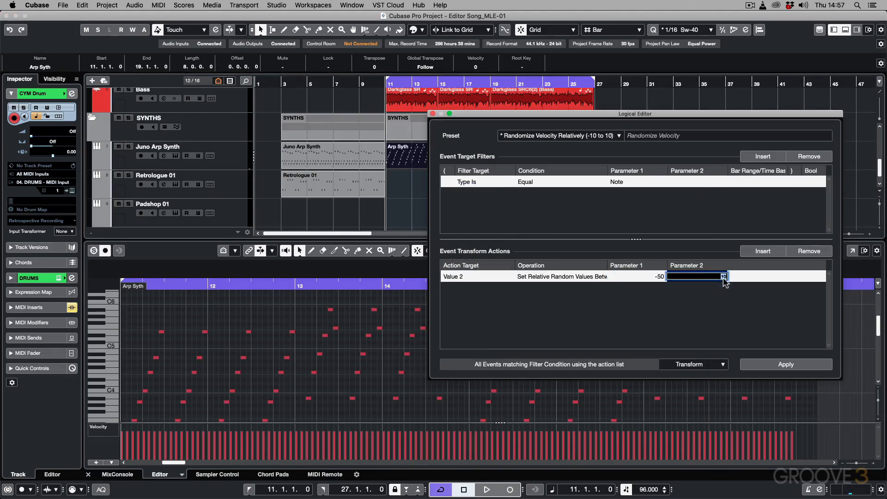
type("20")
key("Return")
left_click(766, 365)
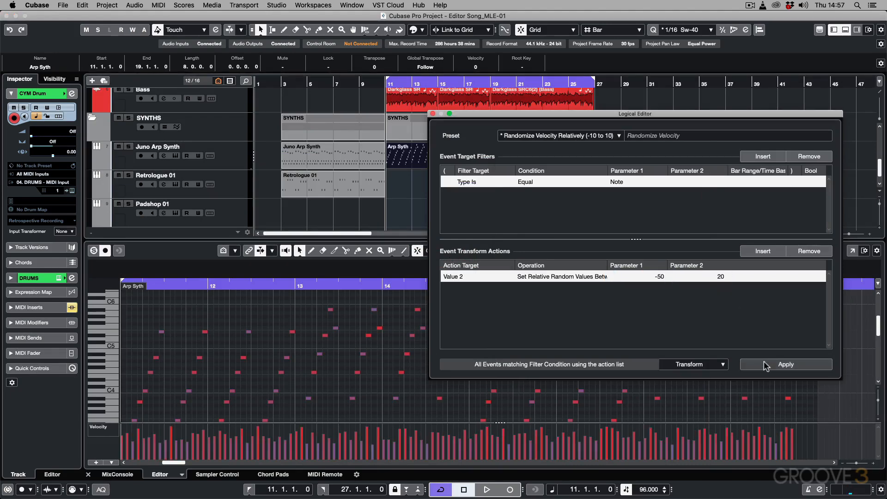
left_click(766, 365)
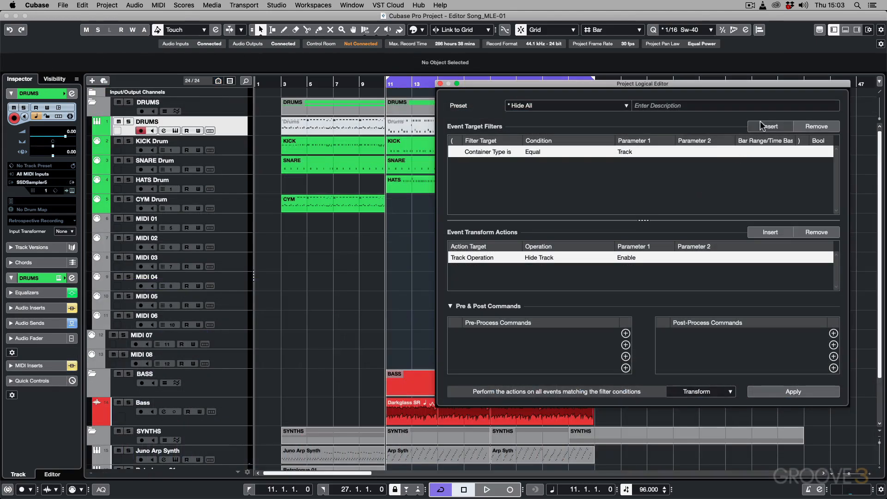
Step: Add a second target filter to the Project Logical Editor that matches Media Type equal to MIDI
left_click(762, 126)
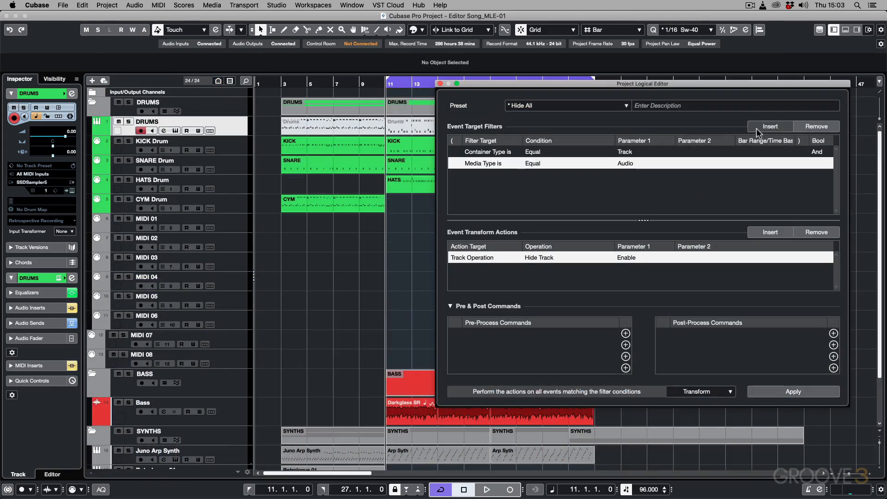
left_click(634, 163)
left_click(633, 181)
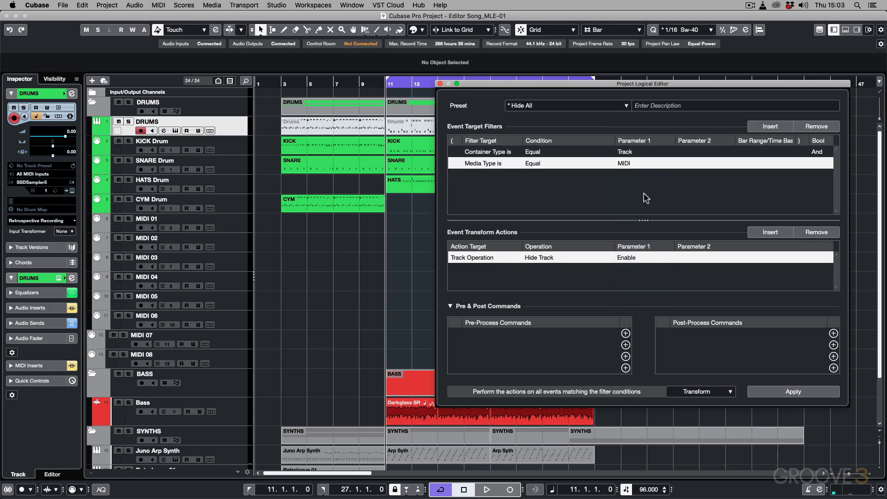
Step: Set the Hide Track action's parameter to Toggle and apply it twice to the MIDI tracks
left_click(629, 262)
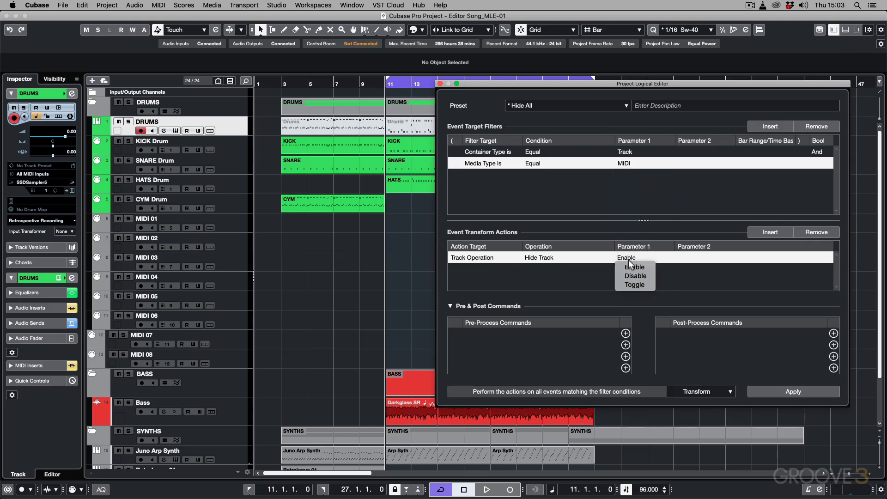
left_click(634, 284)
left_click(771, 390)
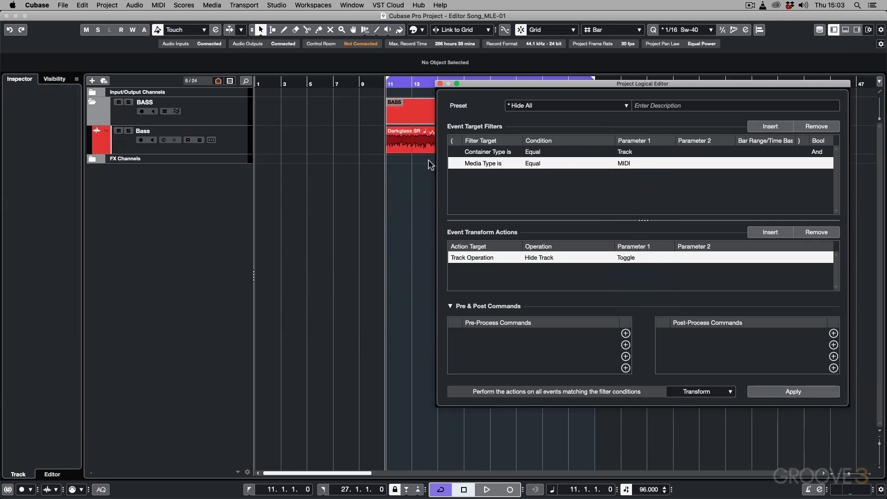
left_click(777, 391)
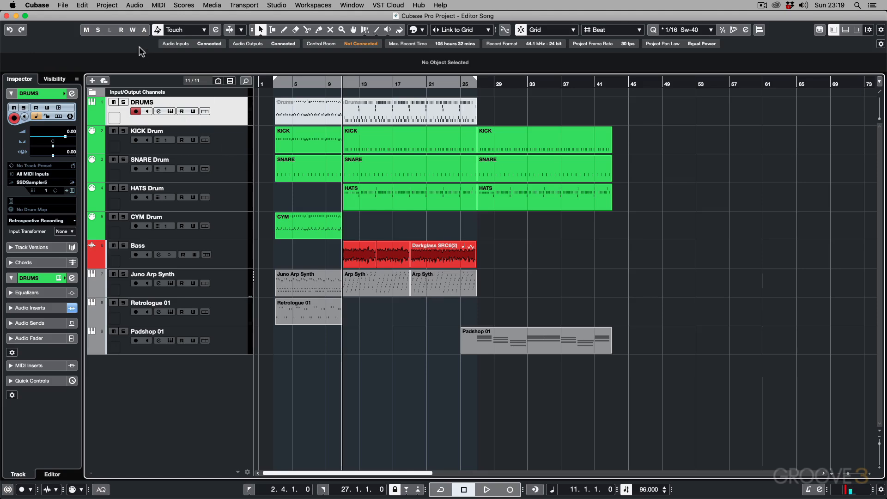
left_click(111, 5)
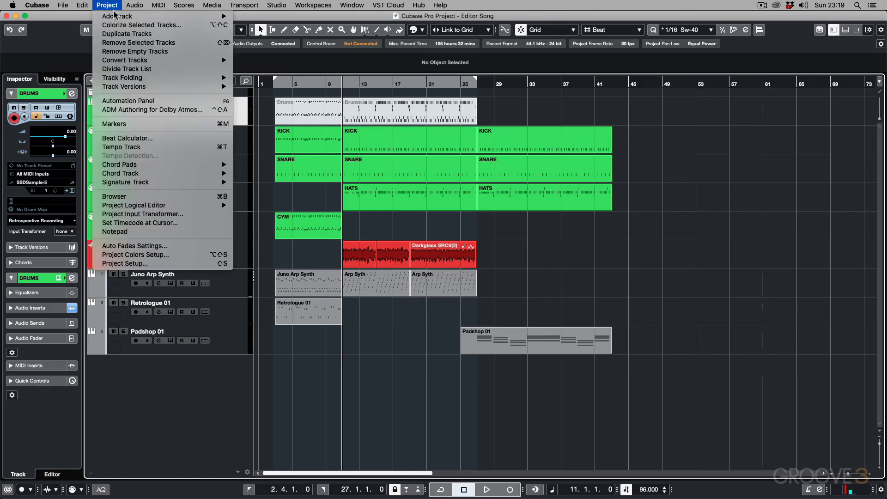
mouse_move(158, 208)
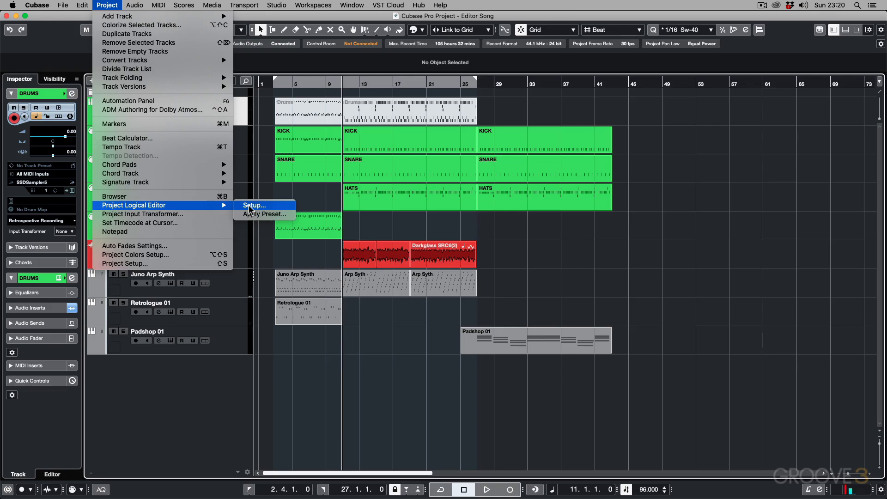
left_click(359, 349)
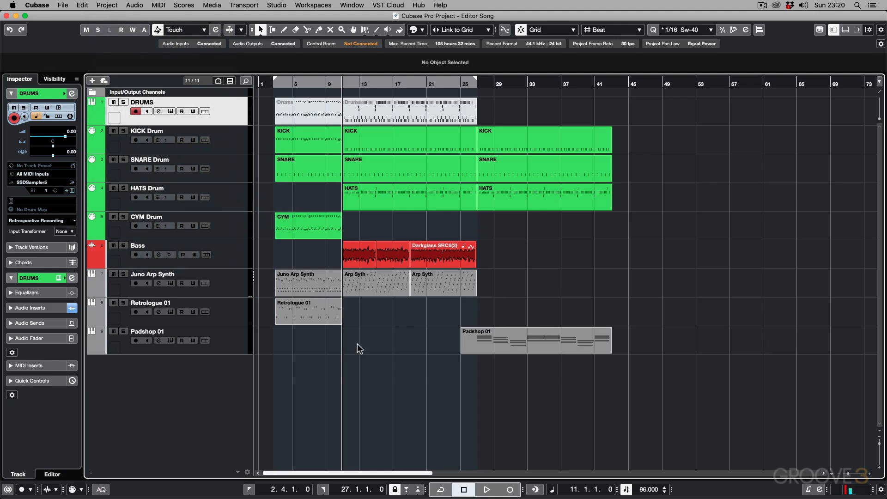
left_click(160, 6)
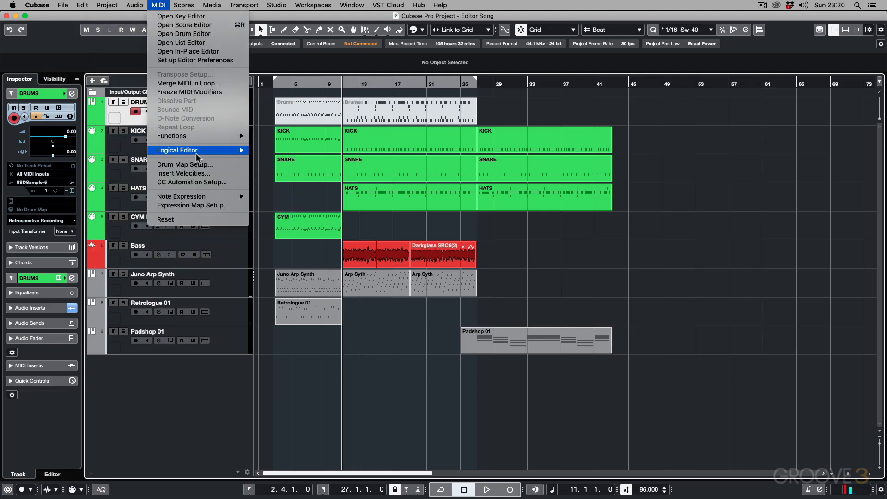
mouse_move(196, 153)
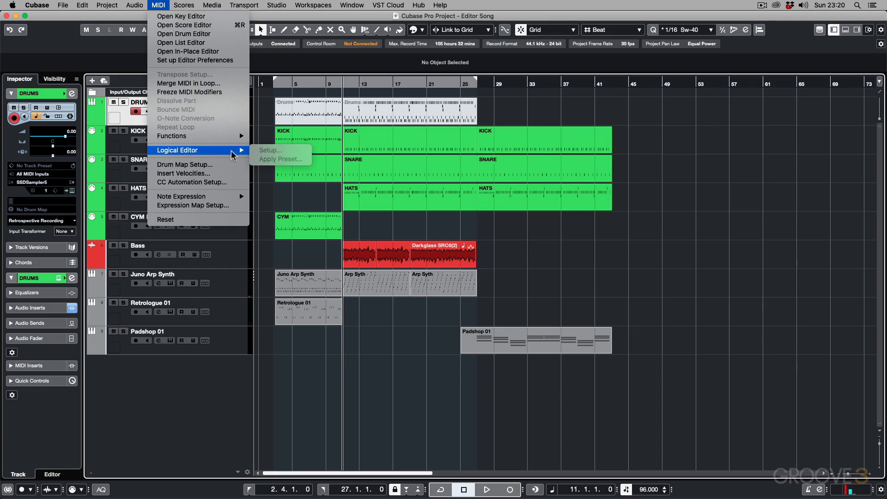
Step: Select the first Arp Syth part, starting at bar 11, on the Juno Arp Synth track
left_click(362, 296)
left_click(362, 287)
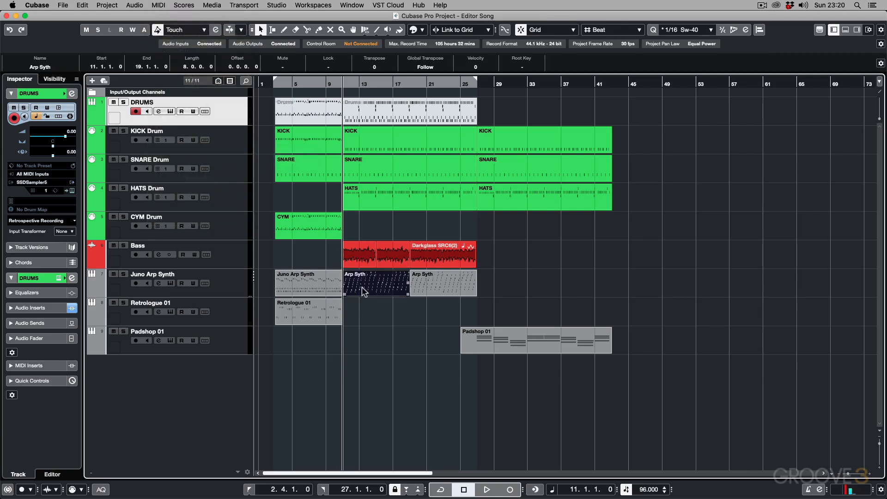
Step: Apply the Double Tempo factory preset to the selected Arp Syth part from the logical presets browser
left_click(158, 5)
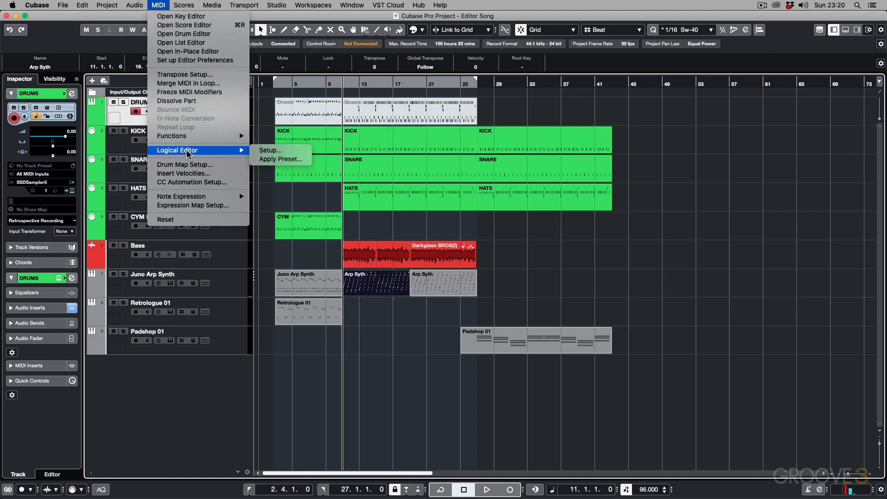
left_click(280, 159)
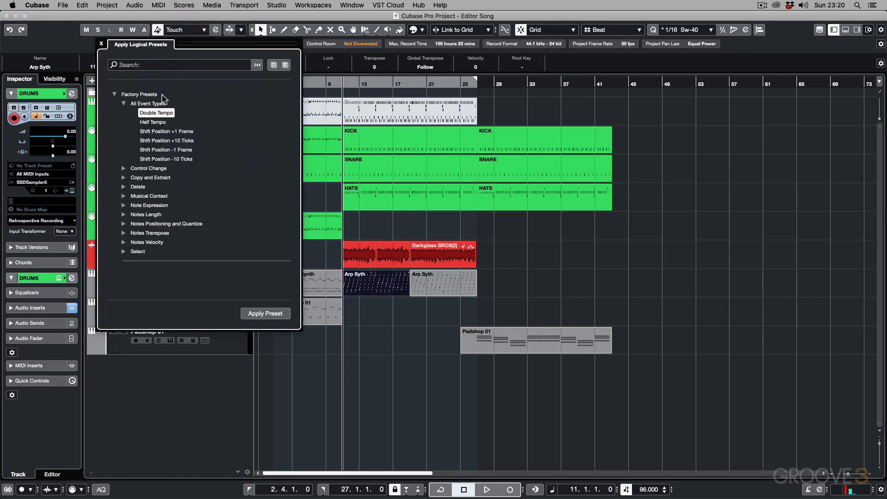
left_click(146, 123)
left_click(146, 113)
left_click(257, 313)
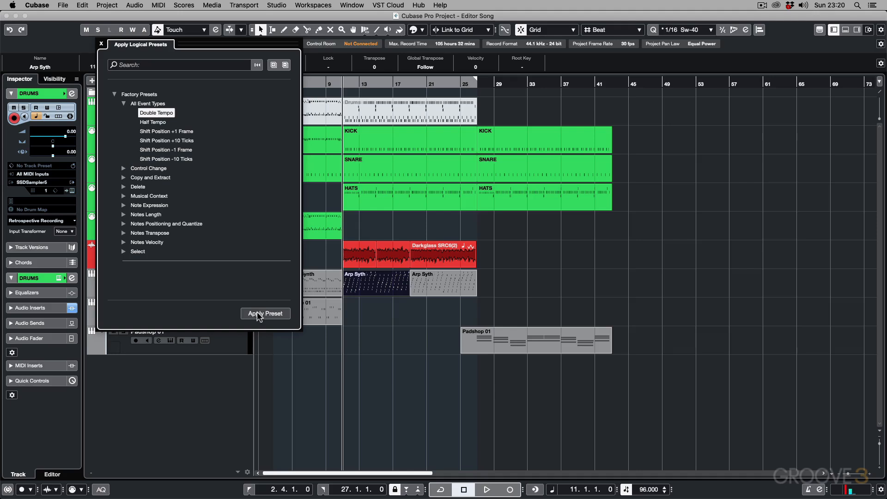
left_click(257, 314)
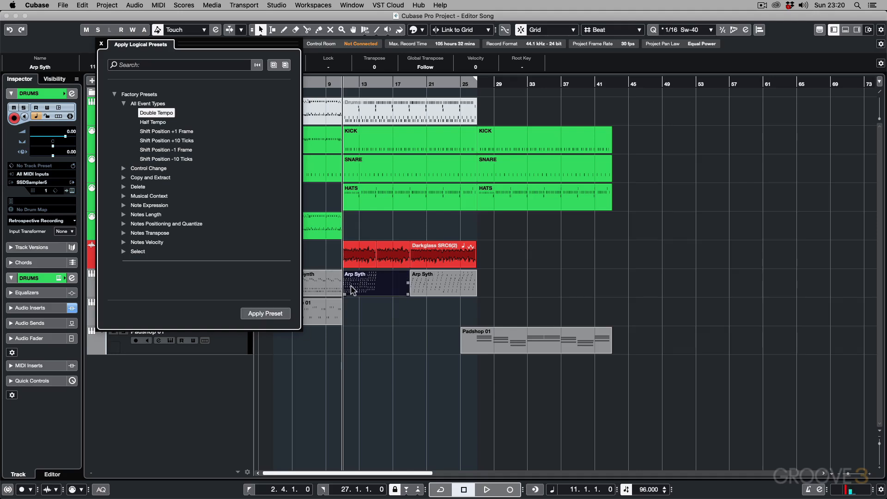
Step: Undo the Double Tempo change on the Arp Syth part and close the logical presets browser
key("super+z")
left_click(101, 44)
Step: Load the Double Tempo preset in the MIDI Logical Editor's setup window and apply it to the selected Arp Syth part
left_click(159, 5)
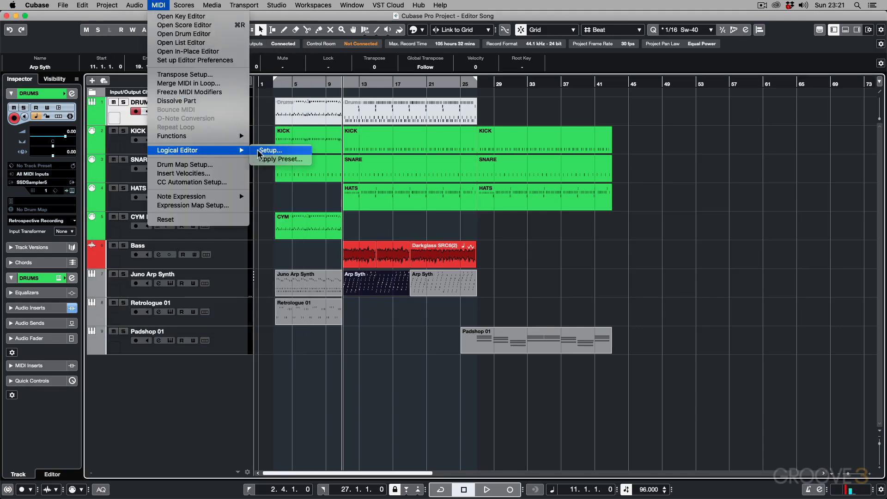
left_click(271, 150)
left_click_drag(253, 165, 379, 138)
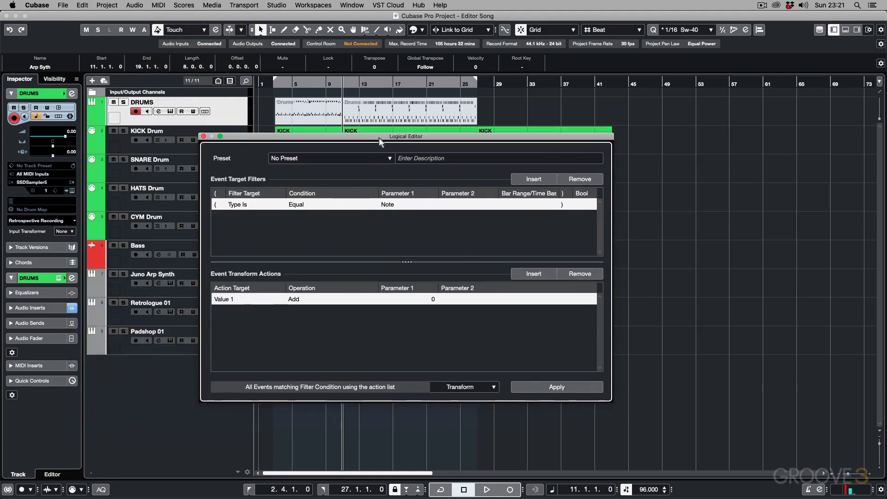
left_click(365, 156)
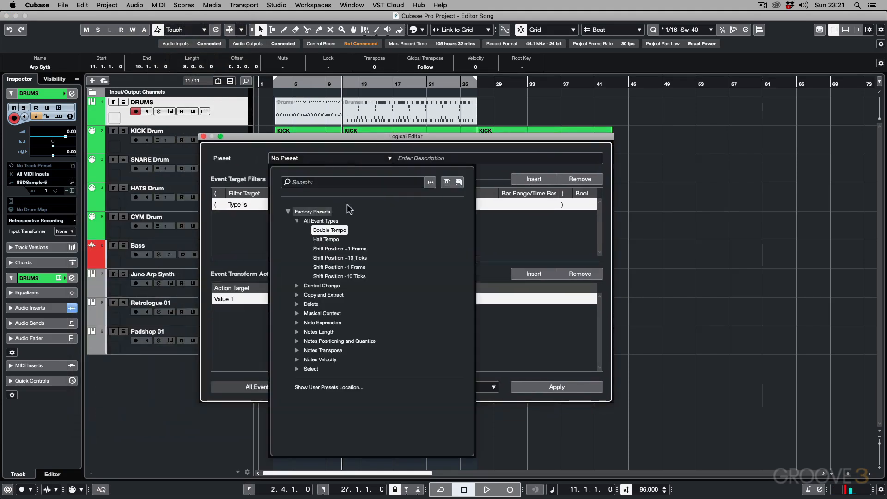
left_click(335, 231)
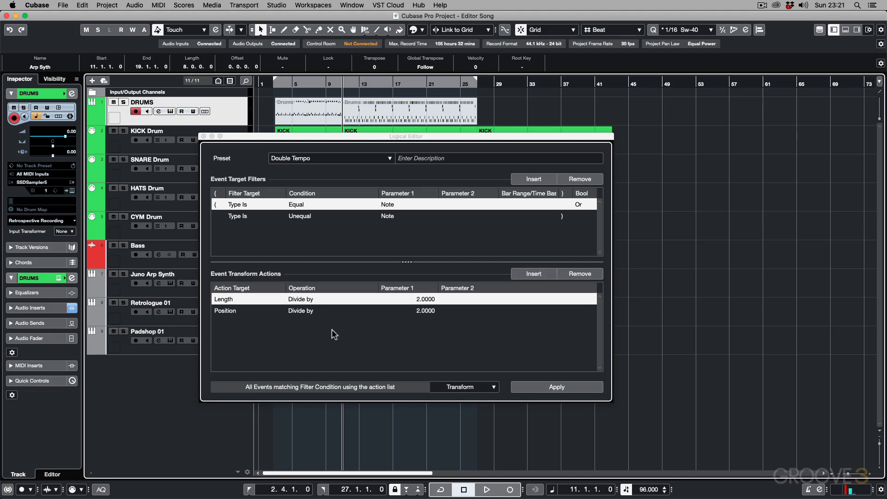
left_click(539, 388)
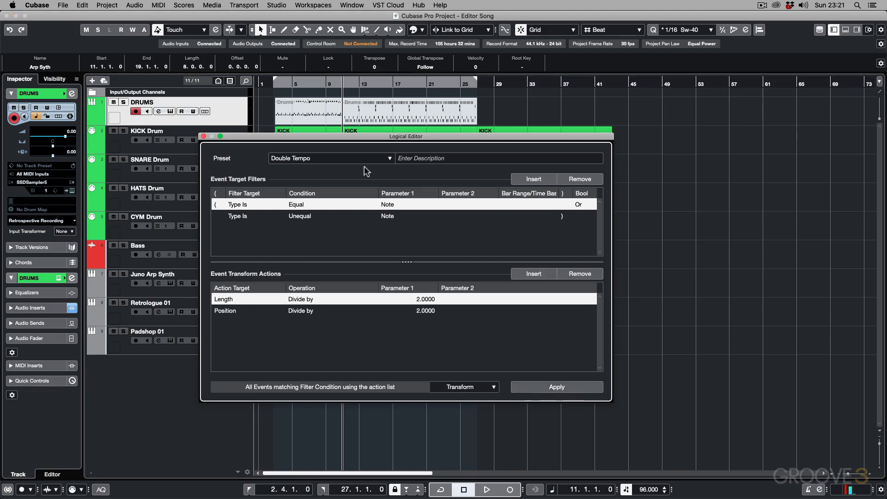
left_click_drag(358, 138, 592, 167)
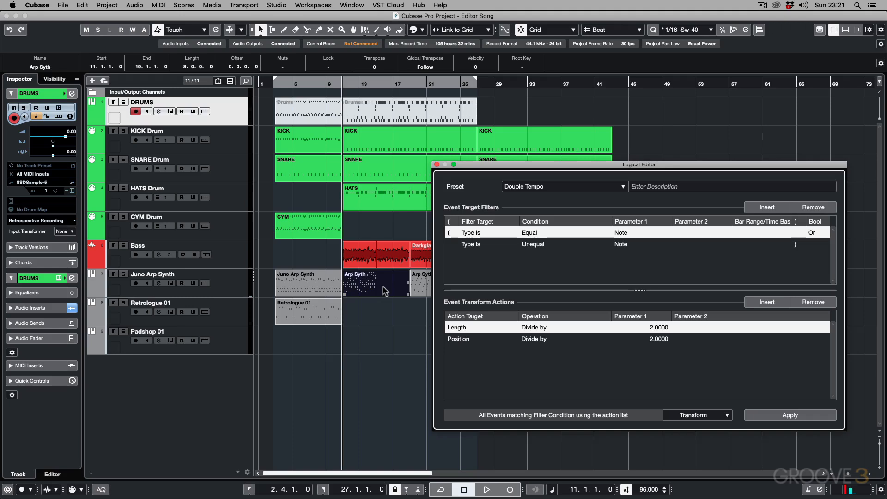
left_click(112, 5)
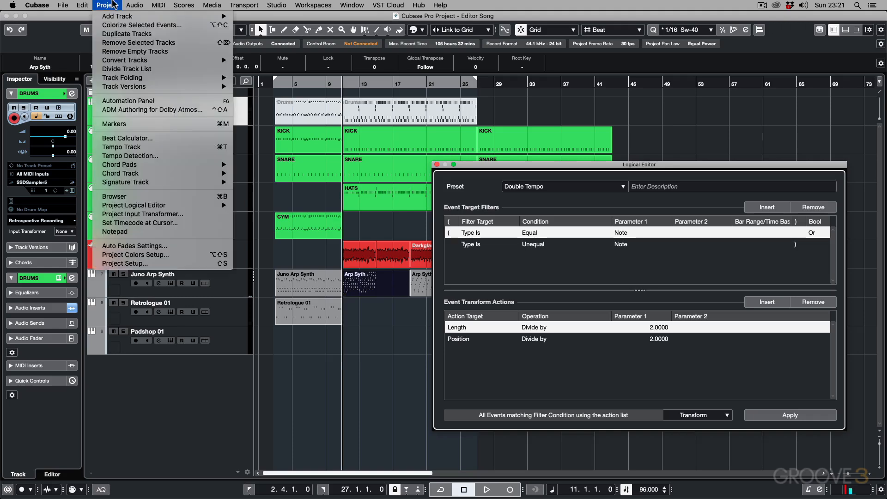
mouse_move(157, 4)
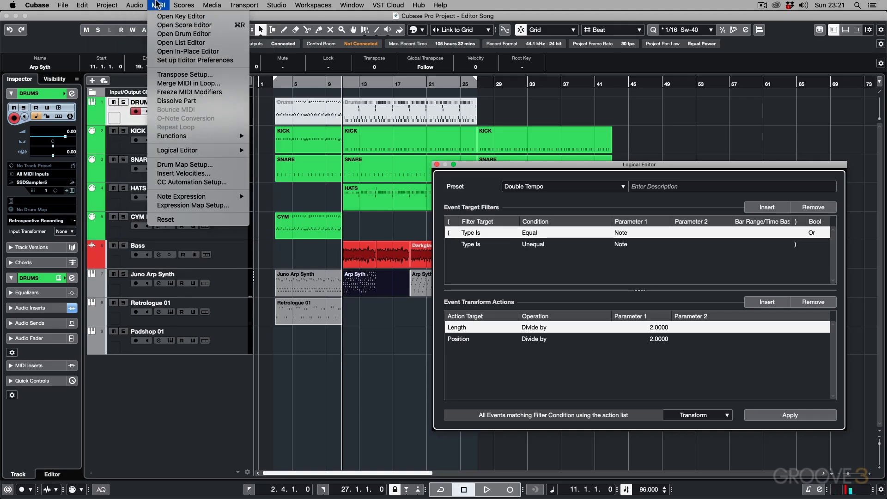
mouse_move(171, 151)
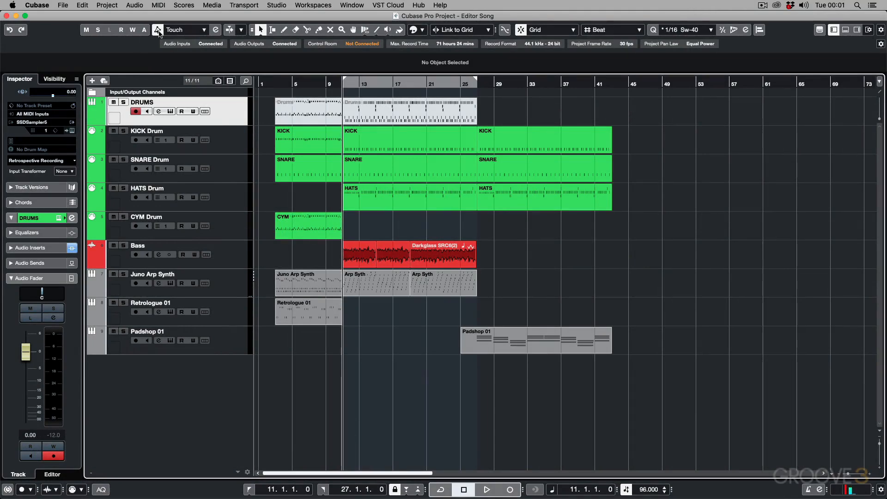
Step: Open the Project Logical Editor's preset browser and examine the factory presets in the Automation, Mixing and Naming categories
left_click(112, 4)
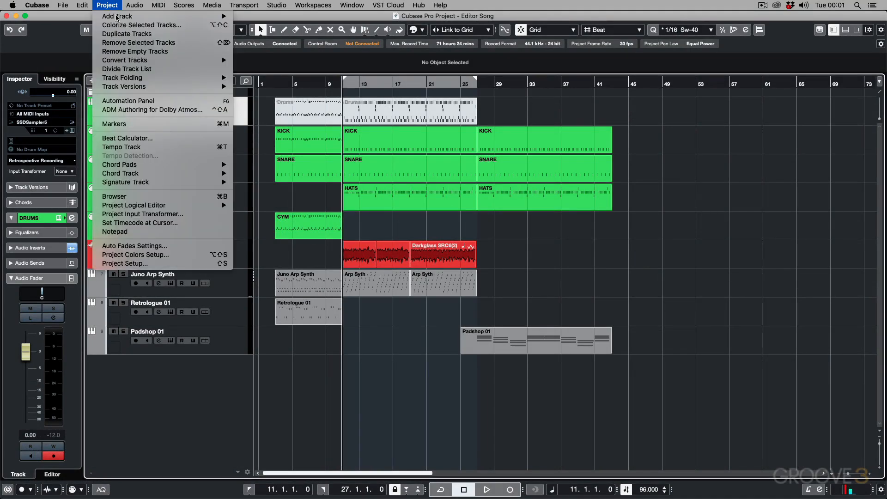
mouse_move(143, 208)
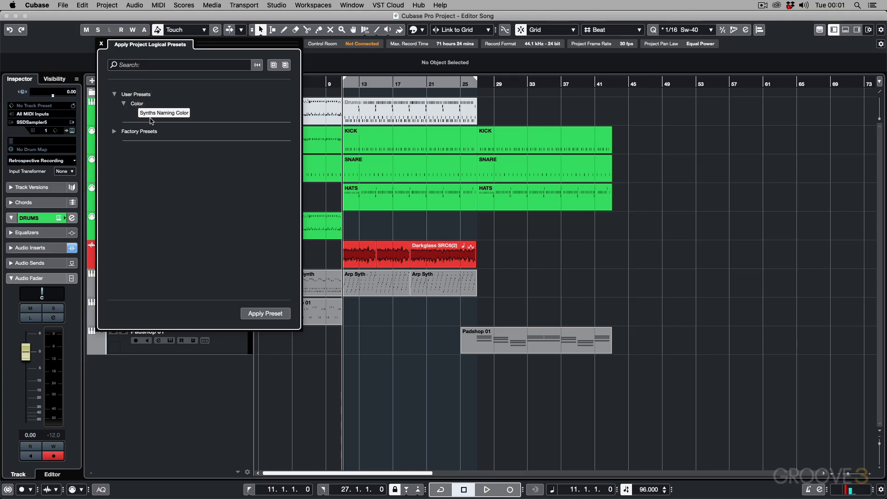
left_click(114, 131)
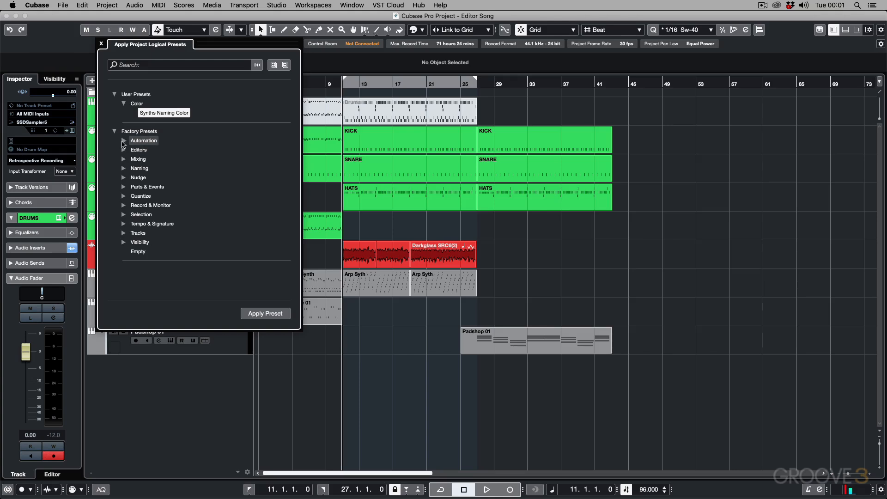
left_click(123, 142)
left_click(123, 141)
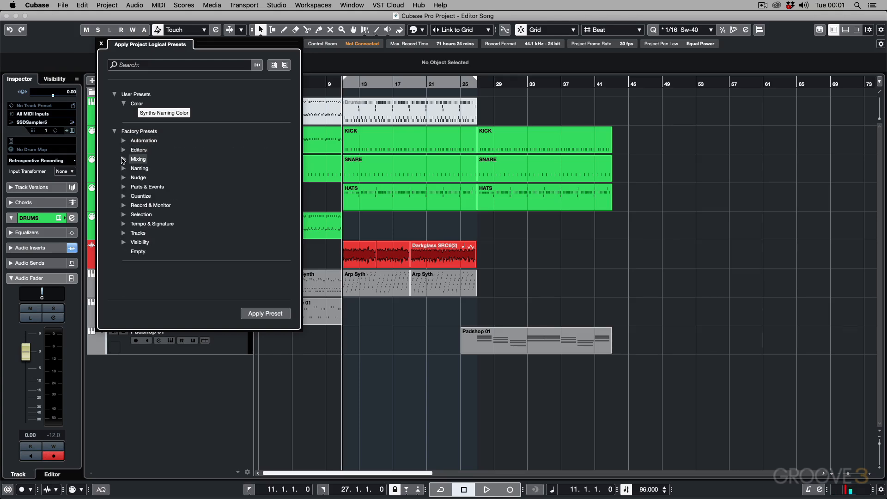
left_click(123, 160)
left_click(123, 159)
left_click(123, 168)
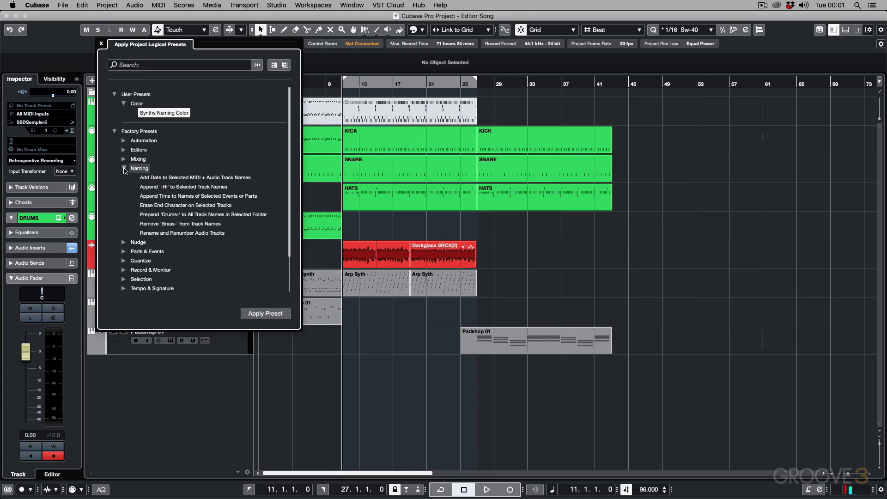
left_click(124, 169)
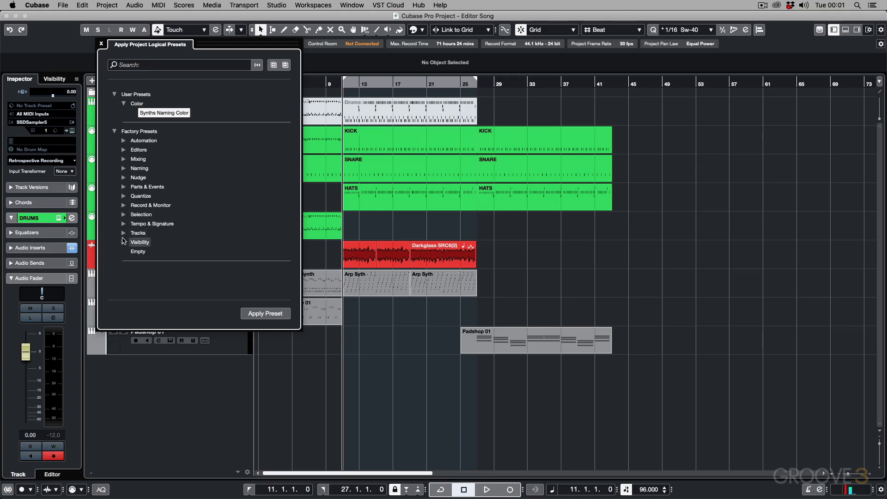
Step: Apply the Hide All factory preset from the Visibility category to hide every track in the project
left_click(124, 242)
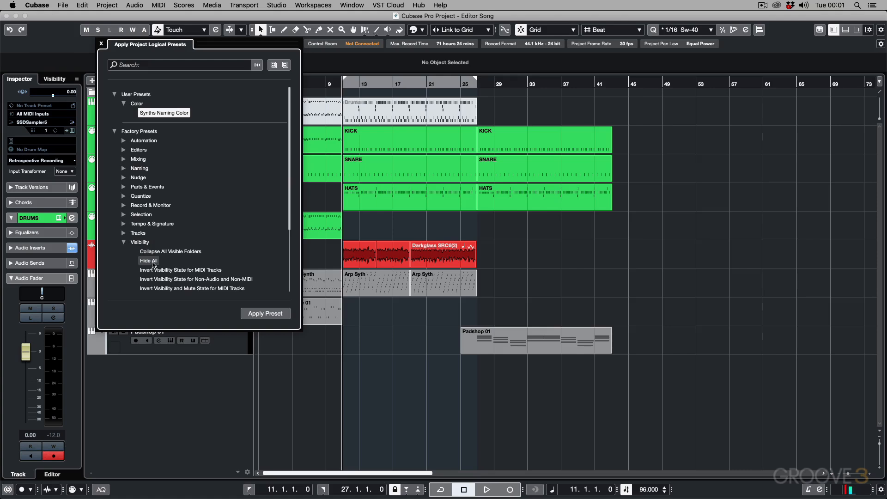
left_click(152, 263)
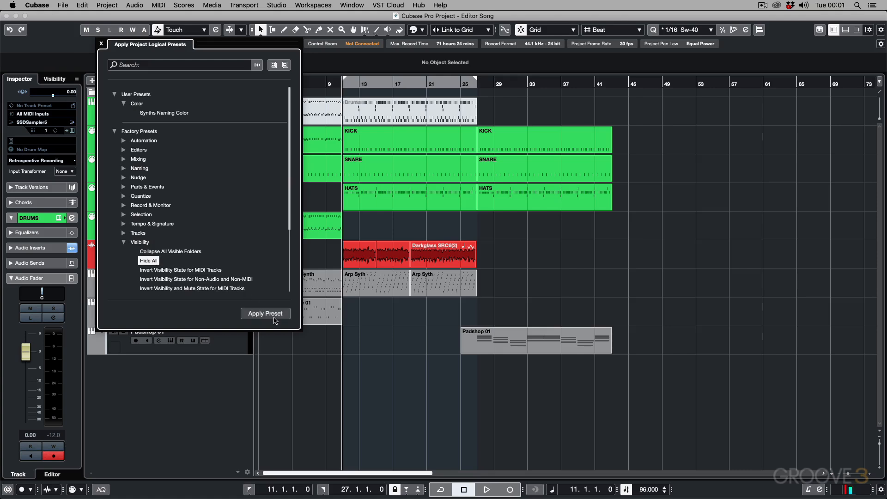
left_click(274, 317)
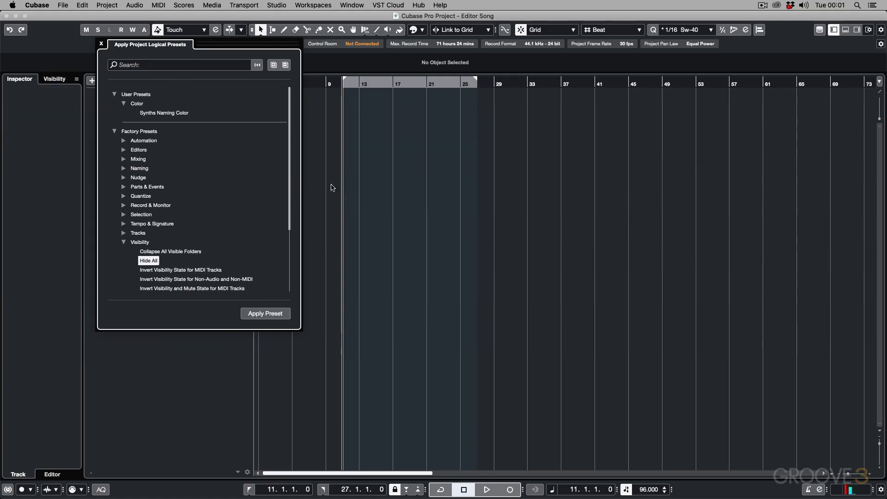
Step: Close the project logical presets browser and show all tracks in the track list again
left_click_drag(152, 46, 510, 135)
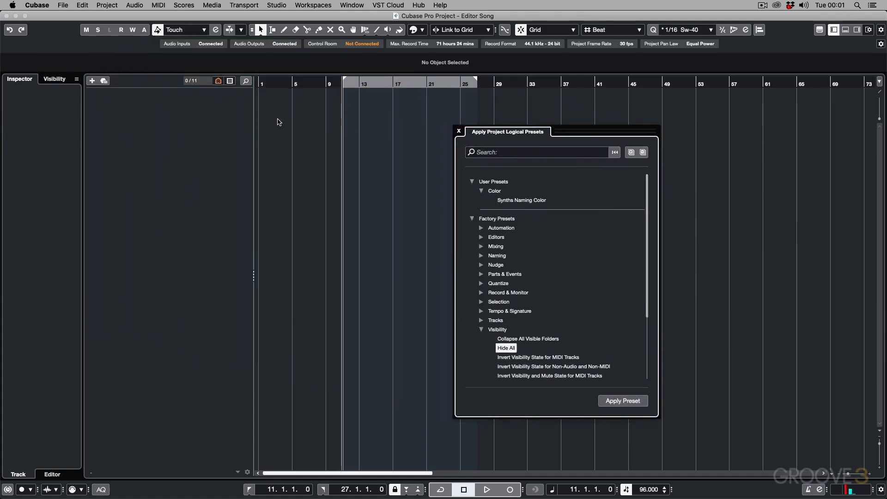
left_click(459, 131)
left_click(218, 81)
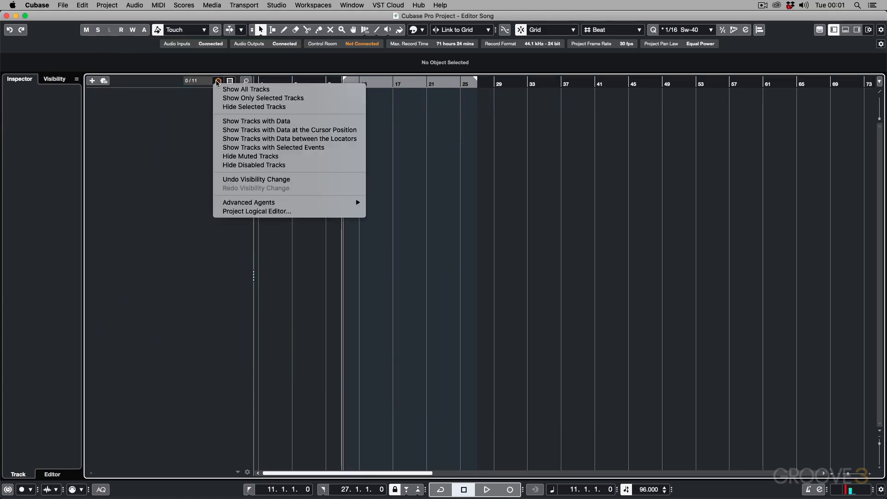
left_click(224, 89)
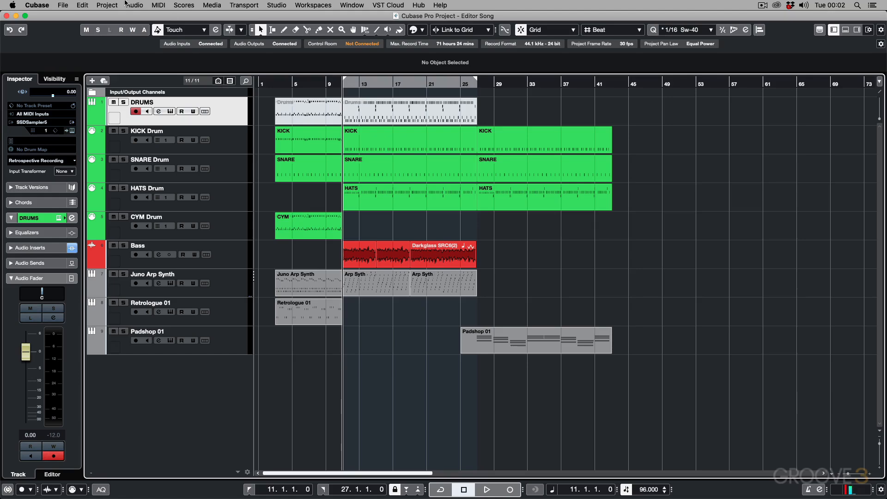
Step: Open the Project Logical Editor's setup window and load the Hide All factory preset from the Visibility category
left_click(107, 5)
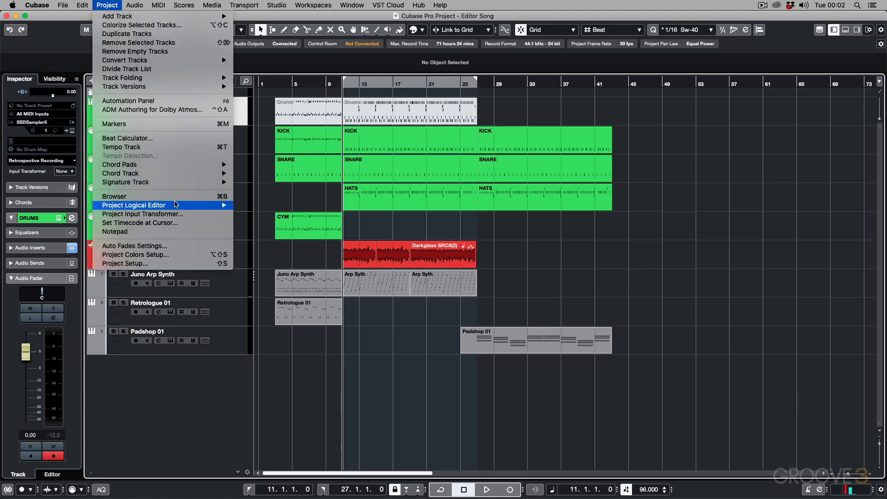
mouse_move(177, 205)
left_click(245, 206)
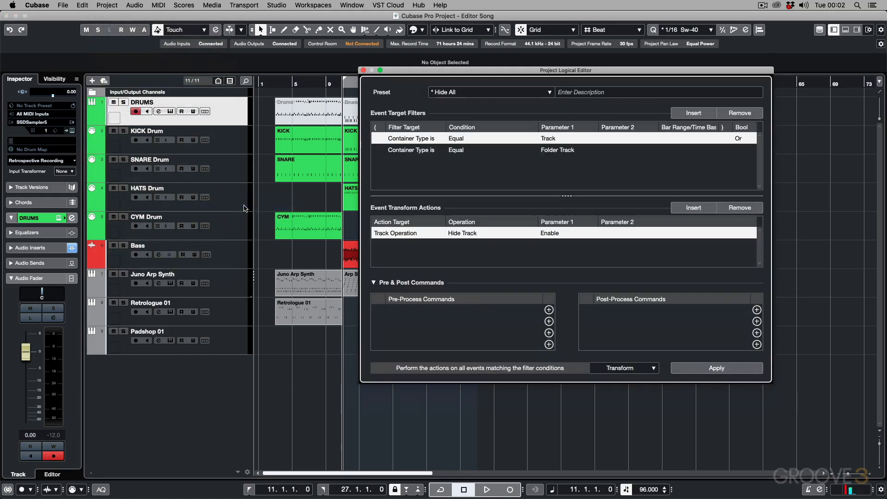
left_click(440, 93)
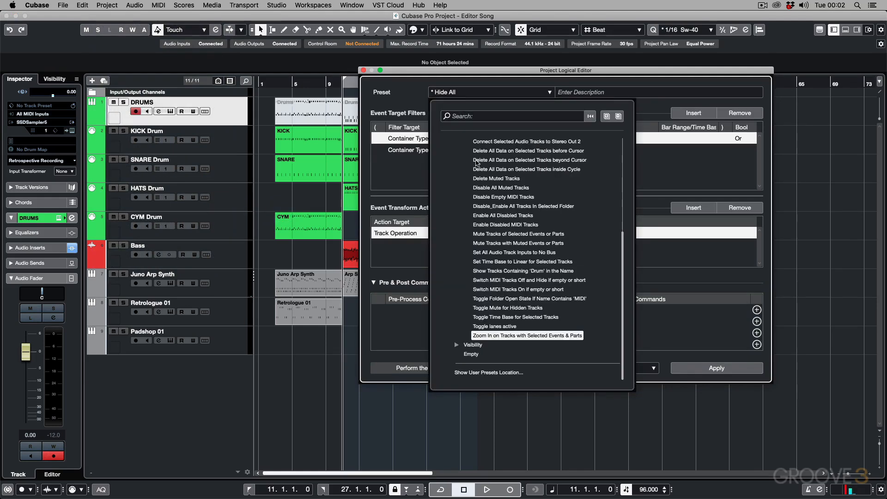
scroll(486, 223, "up", 5)
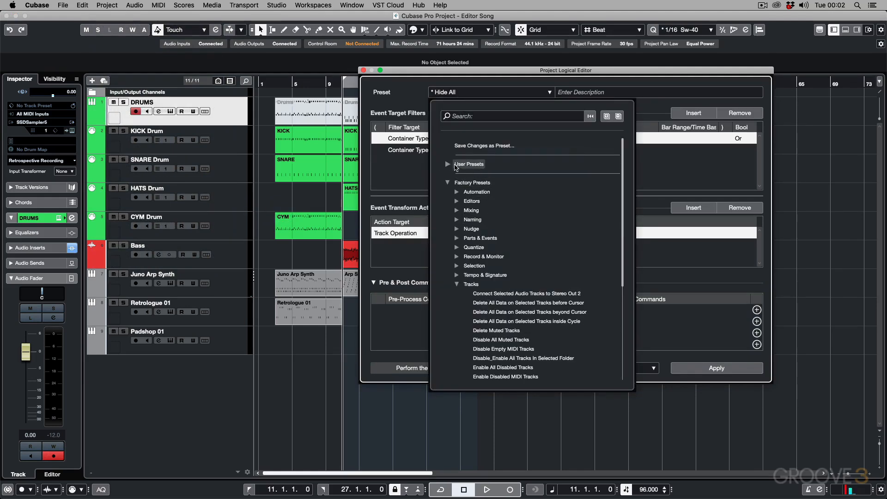
left_click(449, 165)
left_click(449, 165)
left_click(447, 181)
left_click(446, 182)
left_click(456, 284)
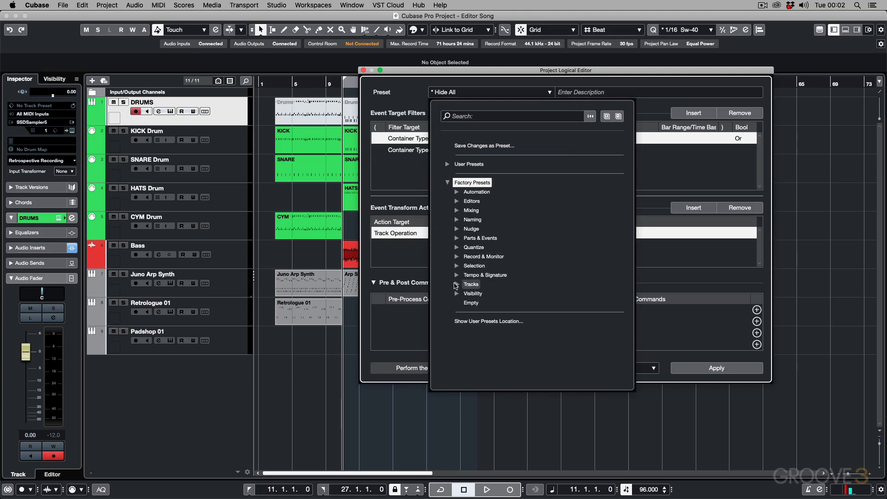
left_click(457, 294)
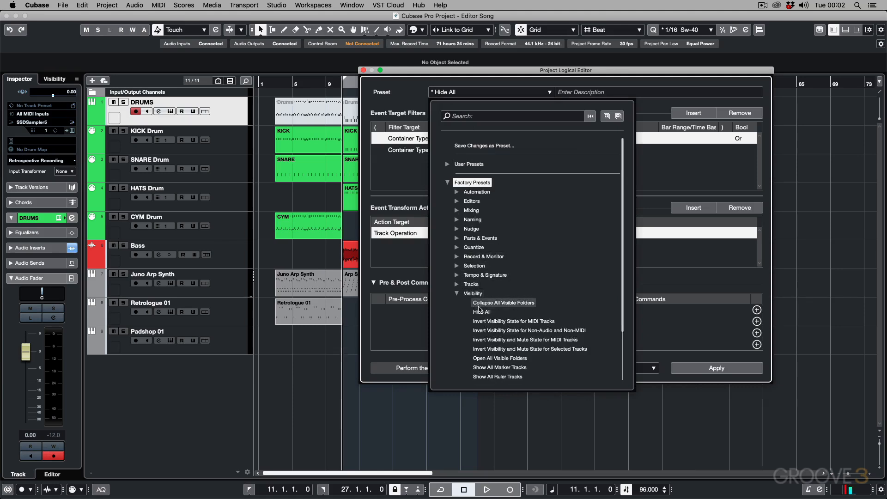
left_click(482, 313)
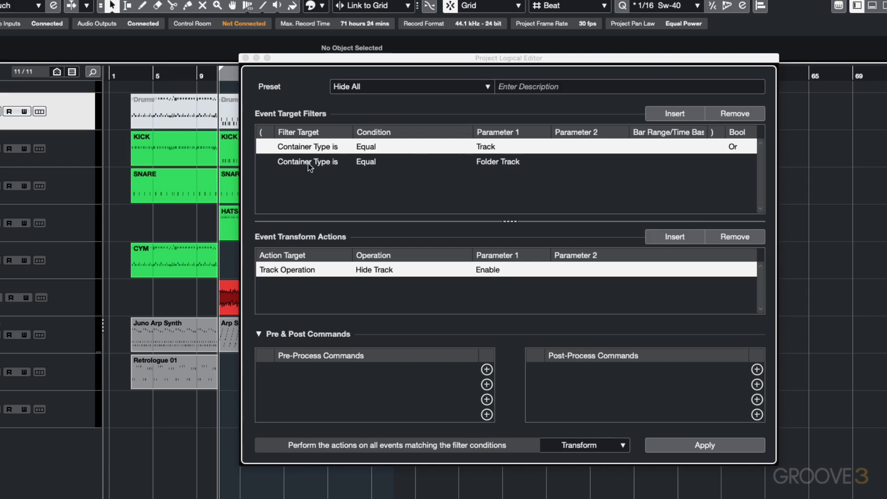
Step: Keep Container Type and the Or operator on the first target filter, and apply the Hide Track action
left_click(307, 147)
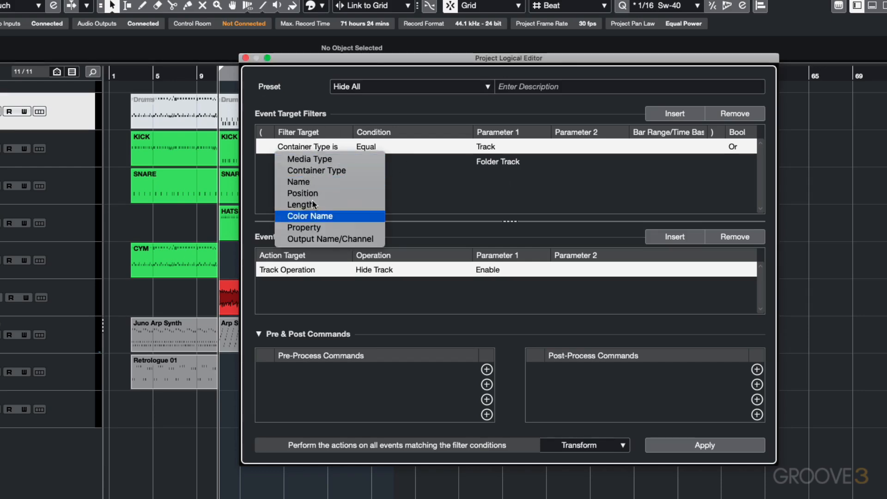
left_click(328, 171)
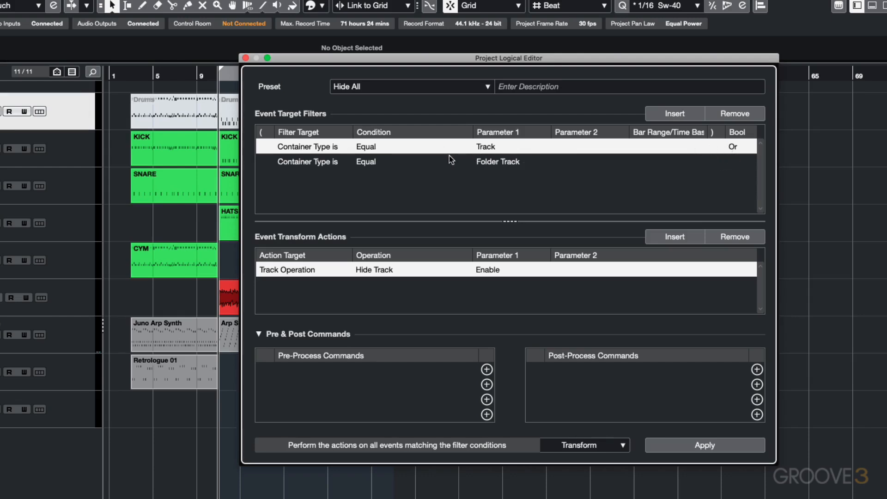
left_click(736, 148)
left_click(735, 148)
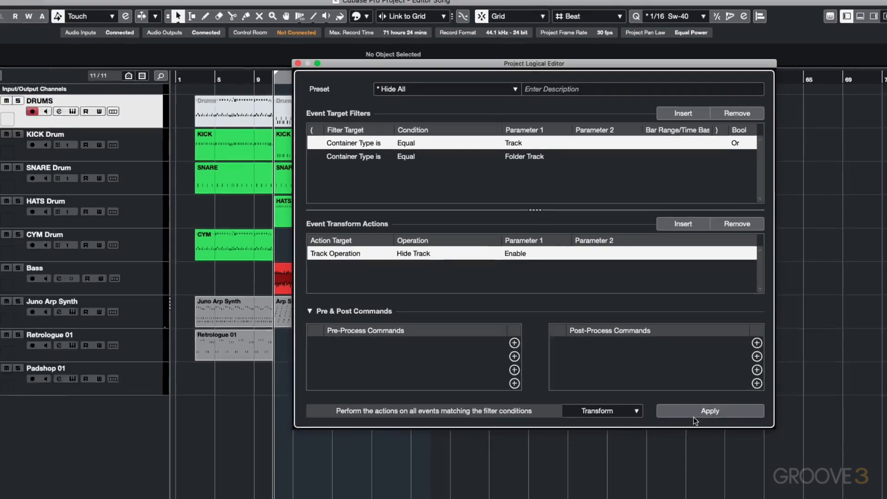
left_click(684, 447)
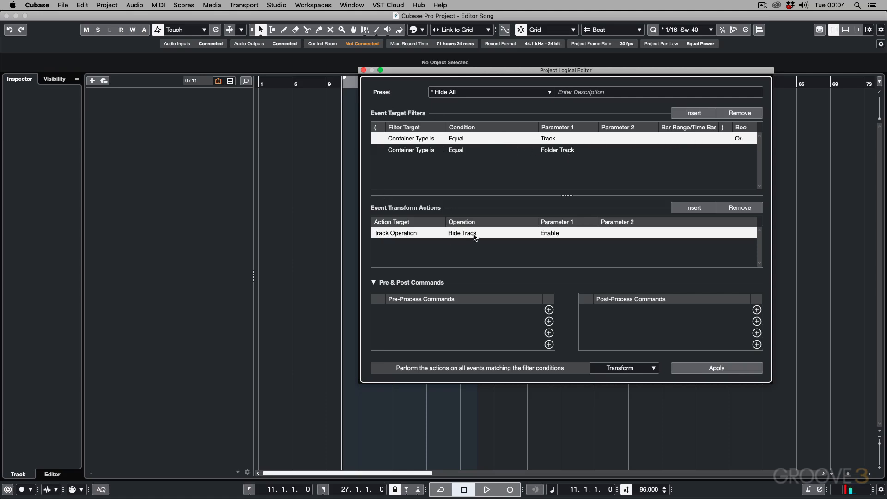
Step: Set the Folder Track filter's condition to Unequal and show all tracks in the project again
left_click(460, 154)
left_click(459, 154)
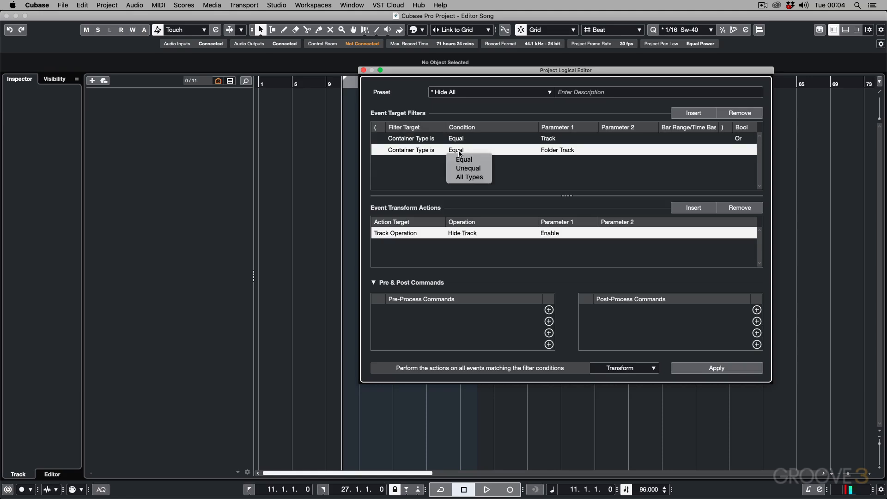
left_click(464, 169)
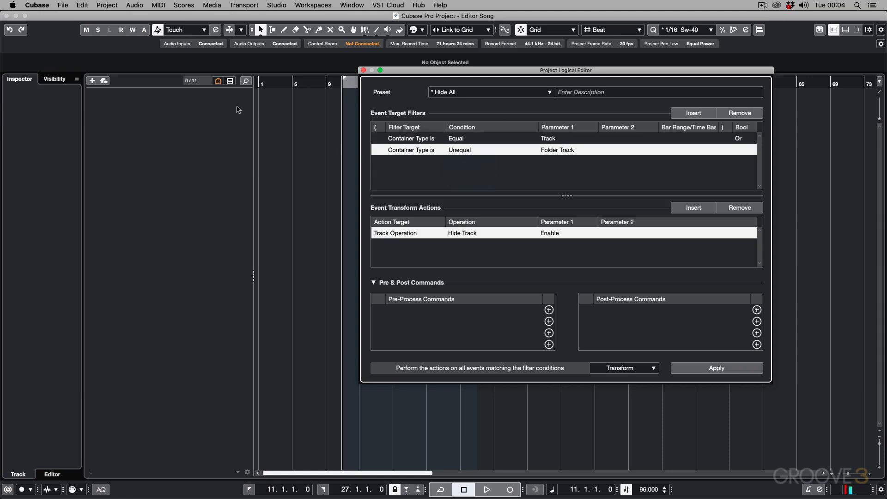
left_click(219, 82)
left_click(224, 90)
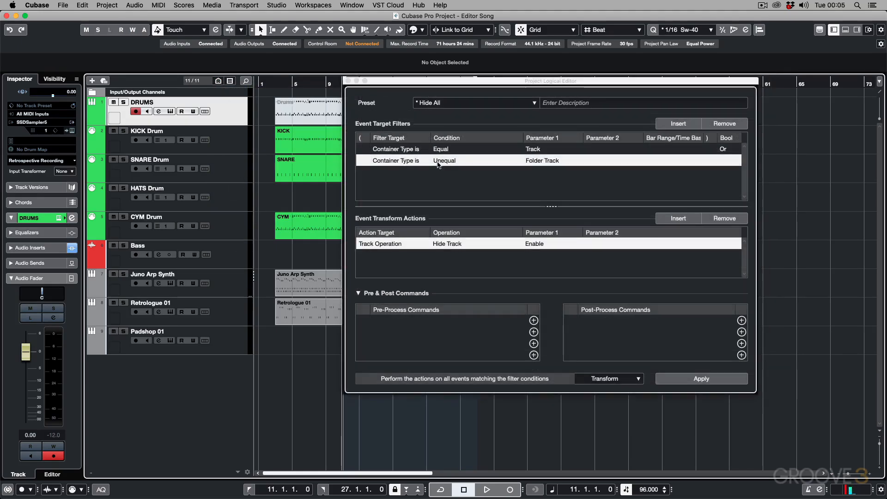
Step: Add one folder track named EMPTY to the project
left_click(102, 4)
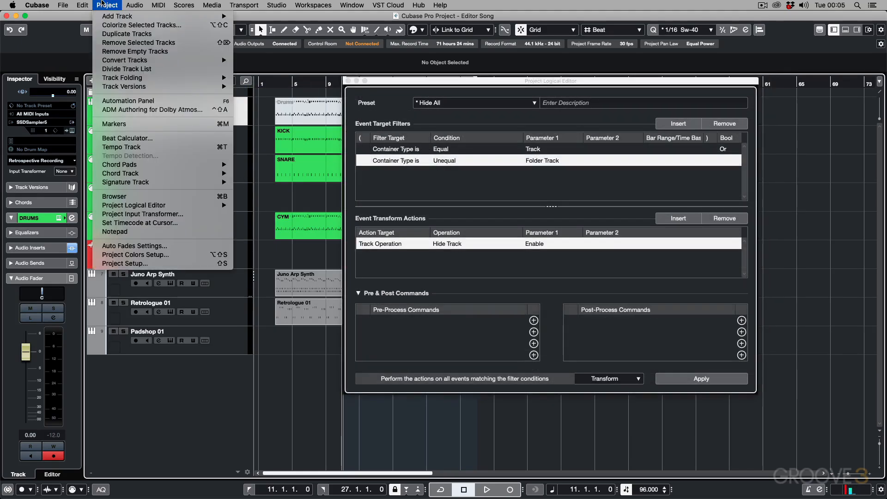
mouse_move(111, 16)
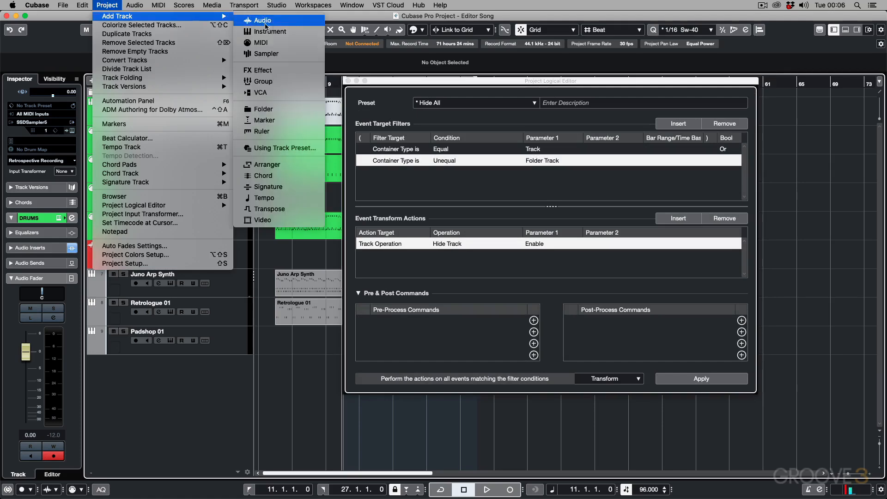
left_click(282, 111)
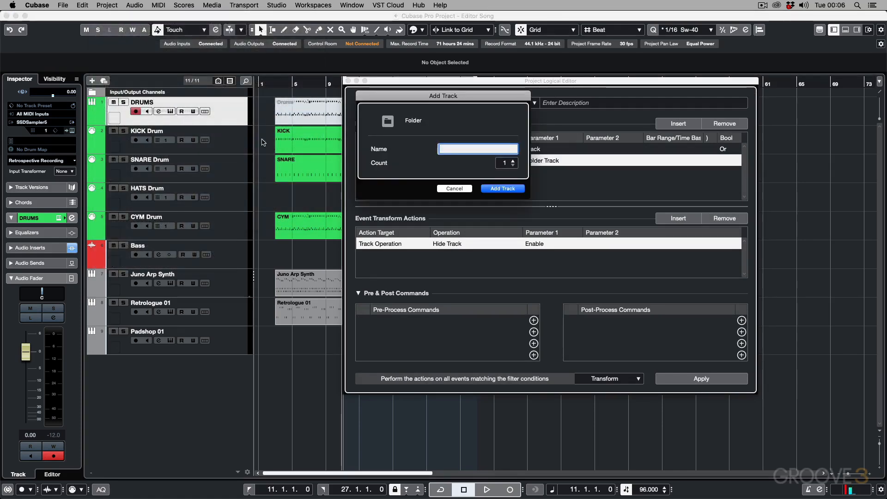
type("EMPTY")
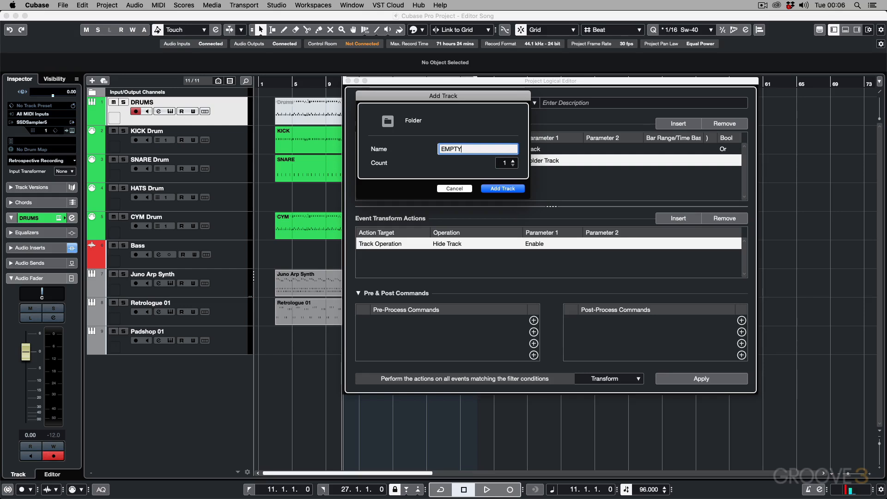
key("Return")
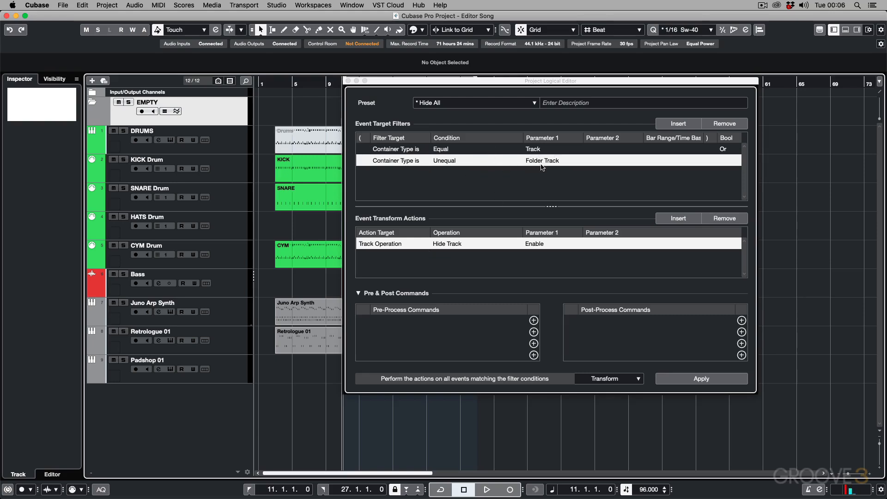
Step: Apply the modified Hide All filters so that every track except the EMPTY folder is hidden
left_click(724, 149)
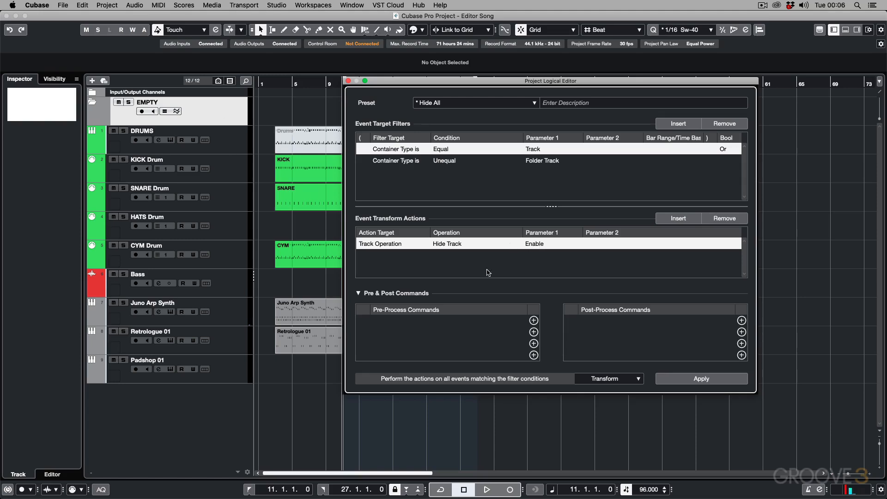
left_click(667, 379)
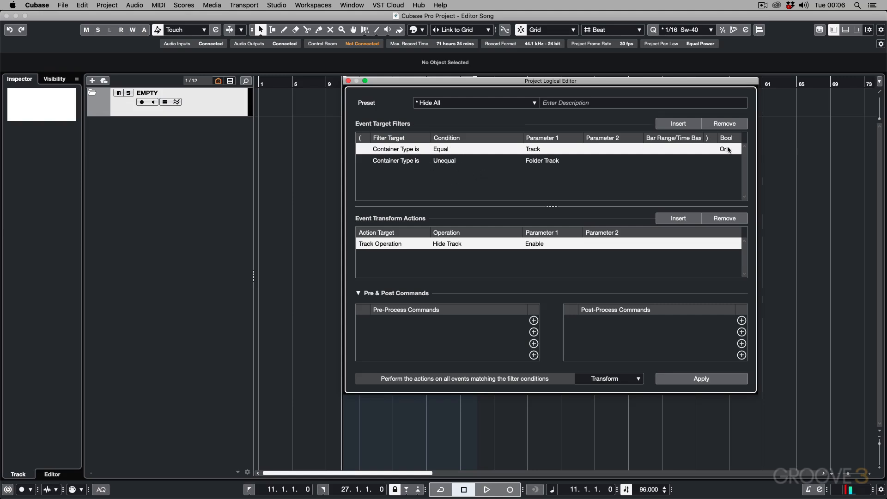
left_click(727, 150)
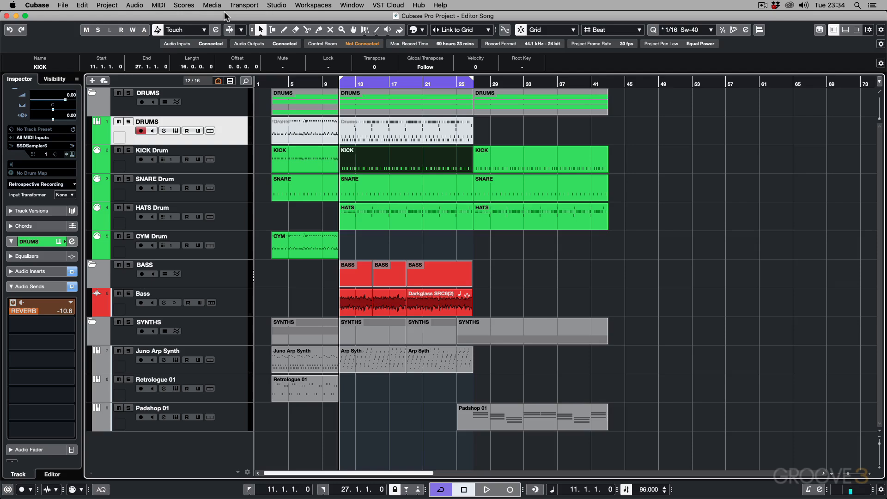
Step: View the Synths Naming Color user preset in the Project Logical Editor's preset browser and close the browser
left_click(119, 7)
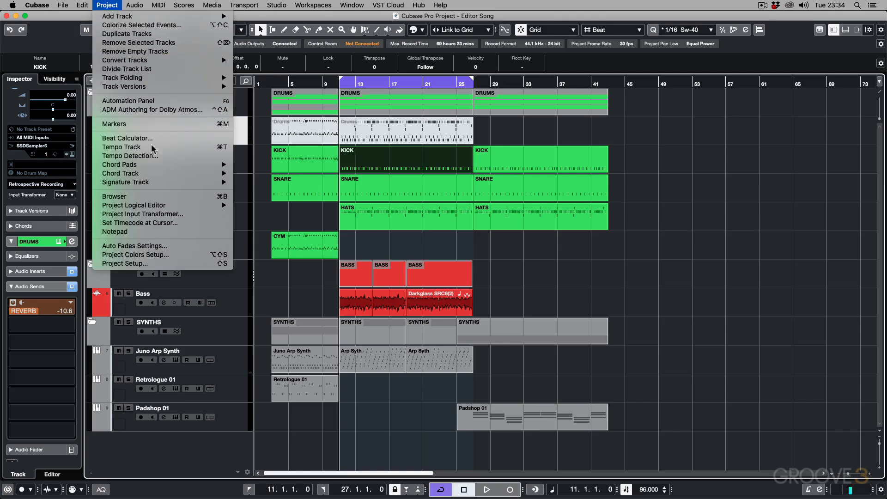
mouse_move(162, 204)
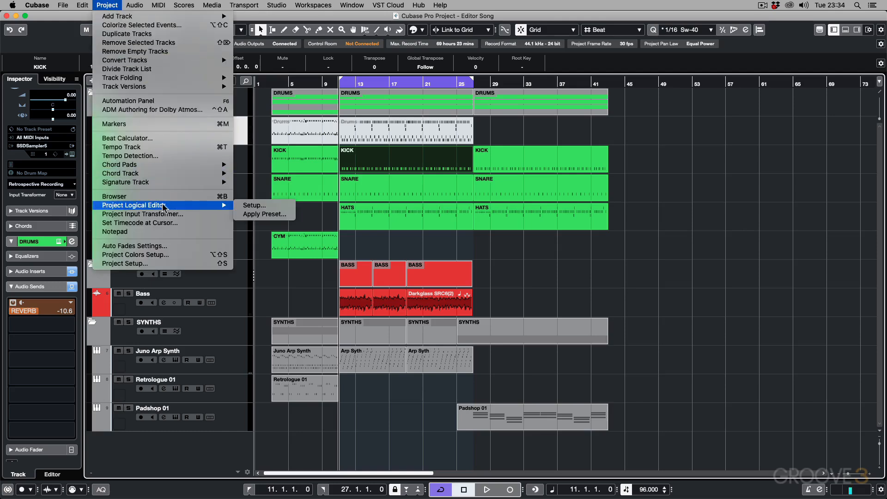
left_click(274, 214)
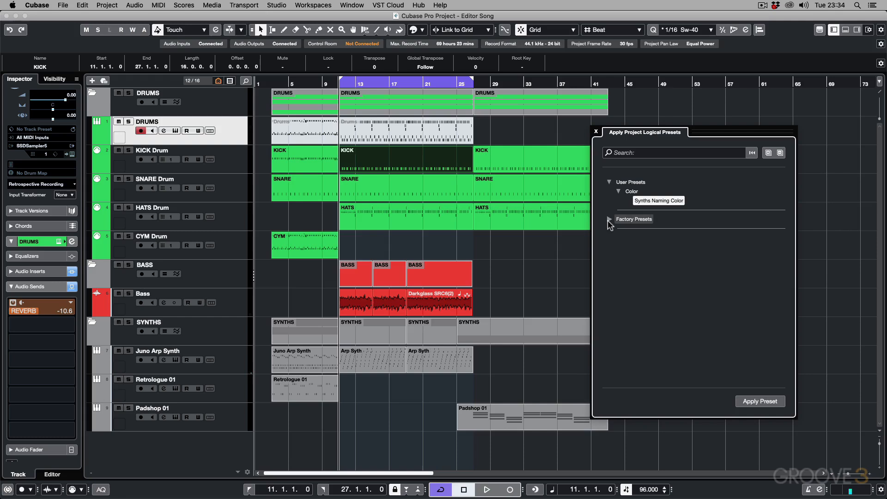
left_click(741, 402)
left_click(596, 131)
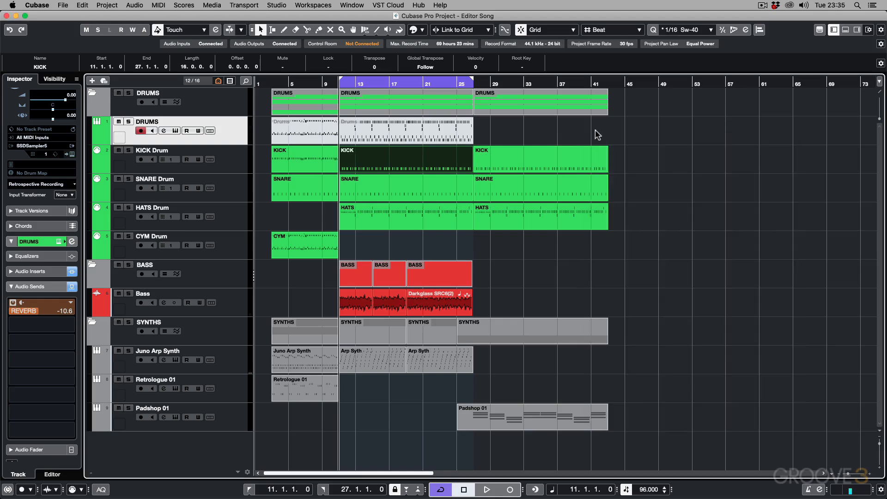
Step: Find the Apply Project Logical Preset command in the Key Commands, assign Command+Control+P to it and confirm
left_click(82, 5)
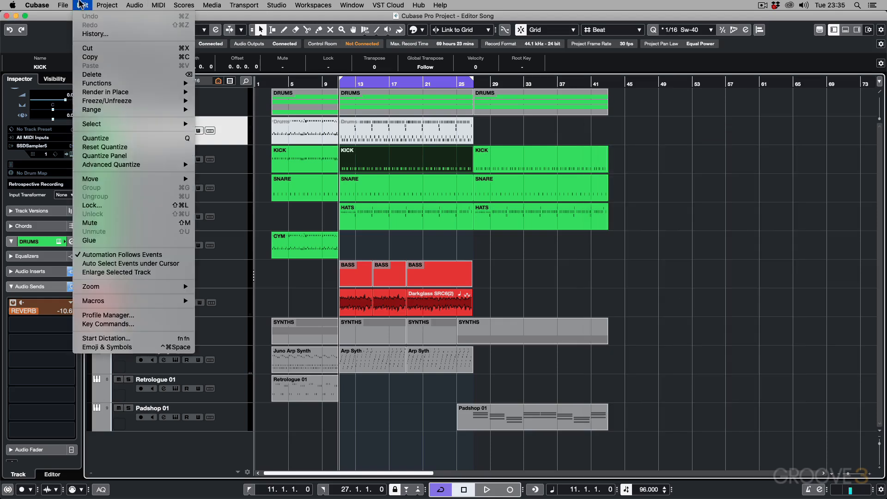
left_click(96, 324)
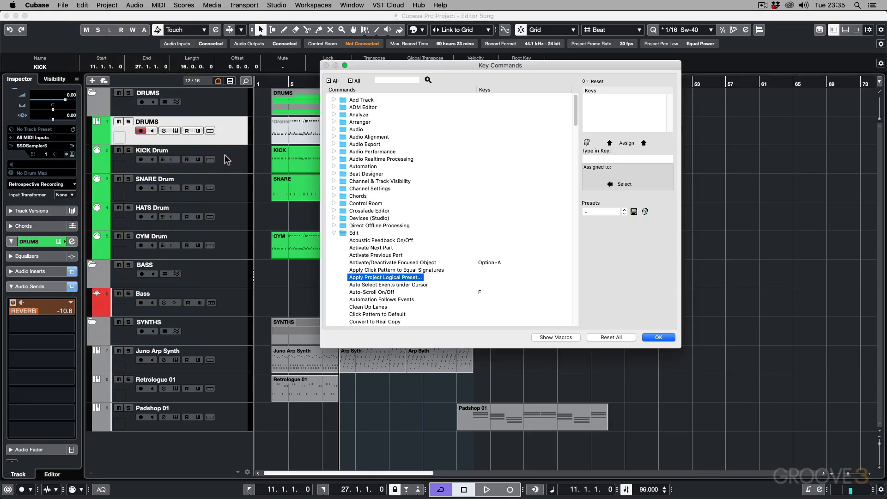
left_click(396, 78)
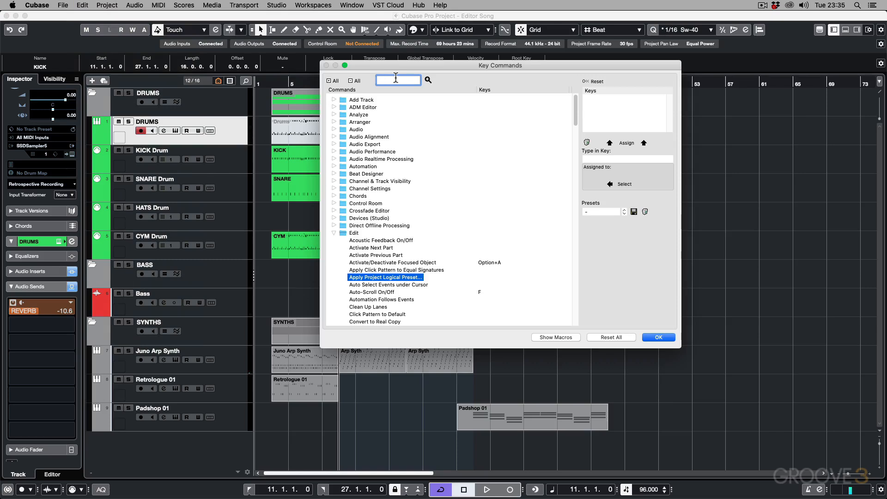
type("apply project")
key("Return")
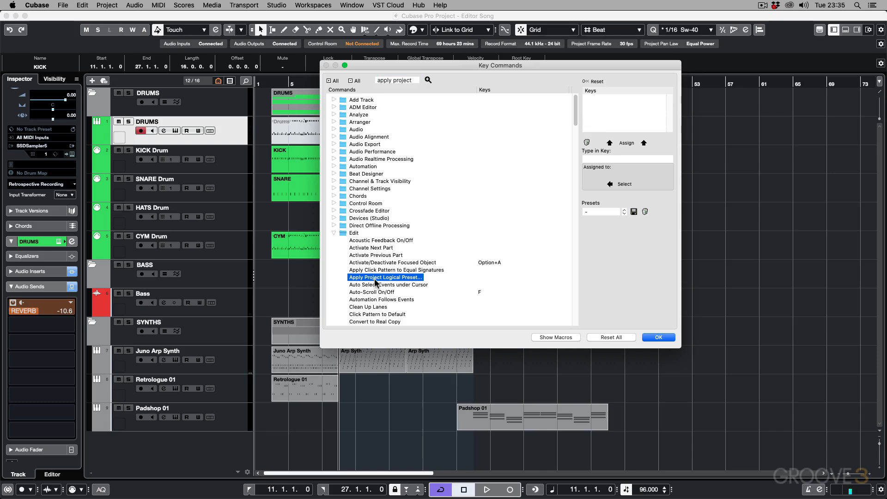
left_click(626, 159)
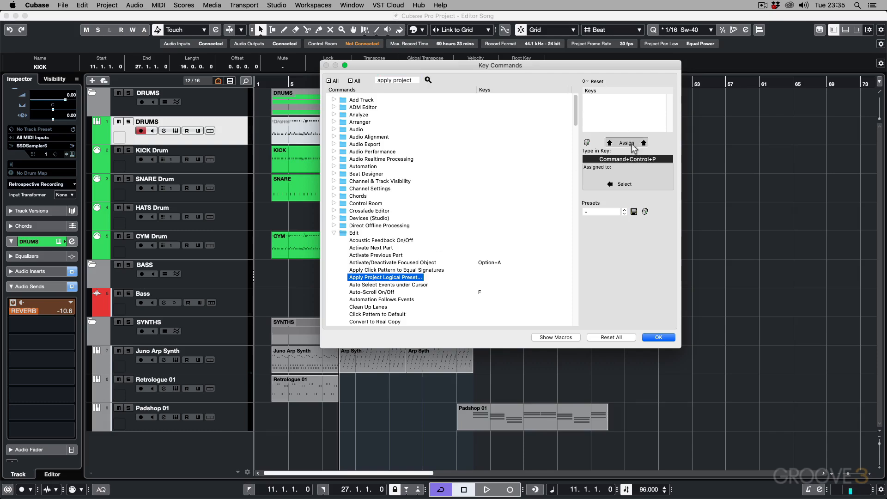
left_click(619, 143)
left_click(664, 338)
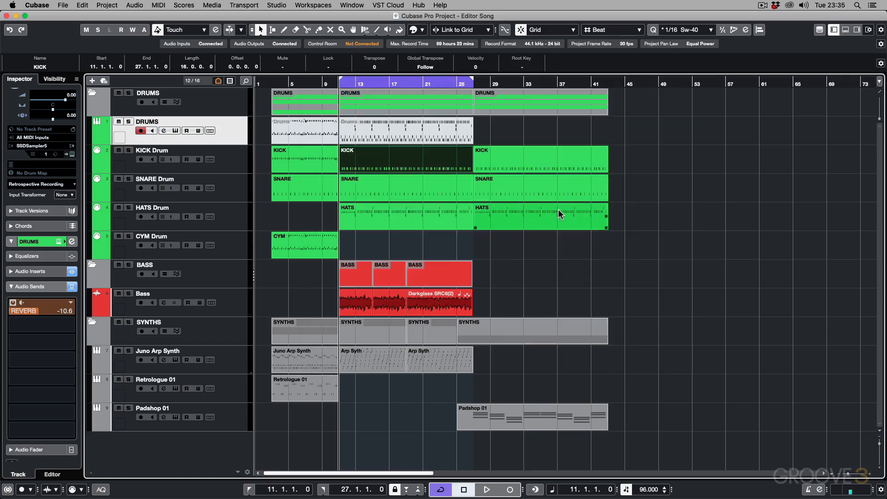
Step: Open the Apply Project Logical Presets browser and examine the factory presets for Naming, Quantize, Tempo & Signature and Mixing
key("super+ctrl+p")
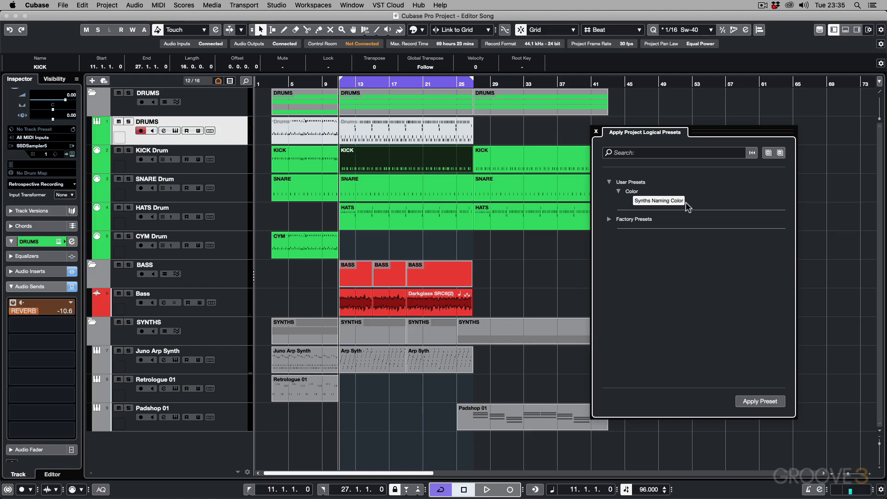
left_click(618, 191)
left_click(609, 182)
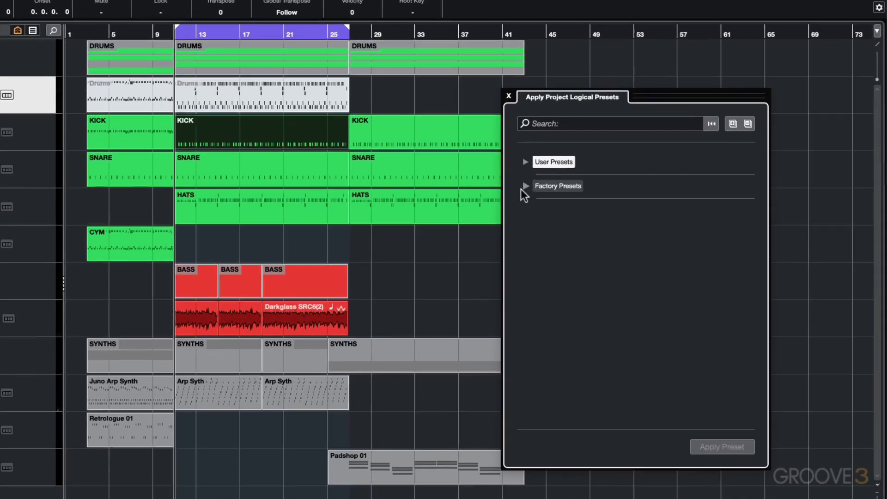
left_click(526, 187)
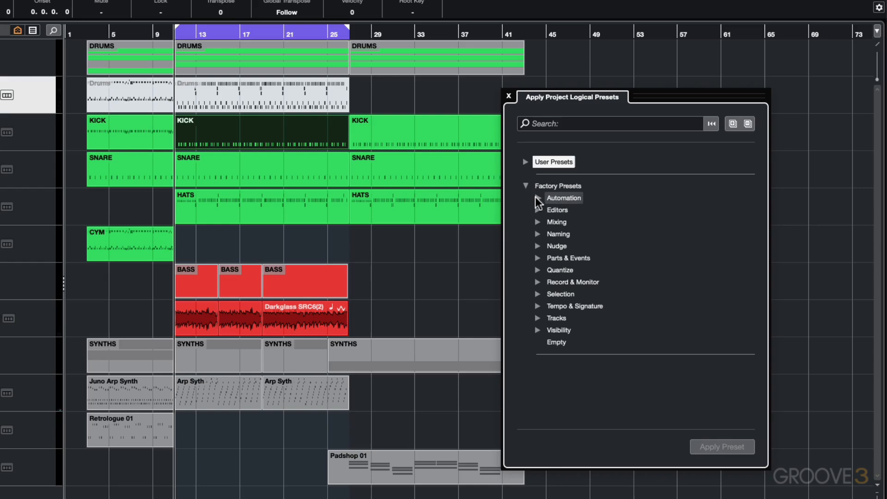
left_click(537, 234)
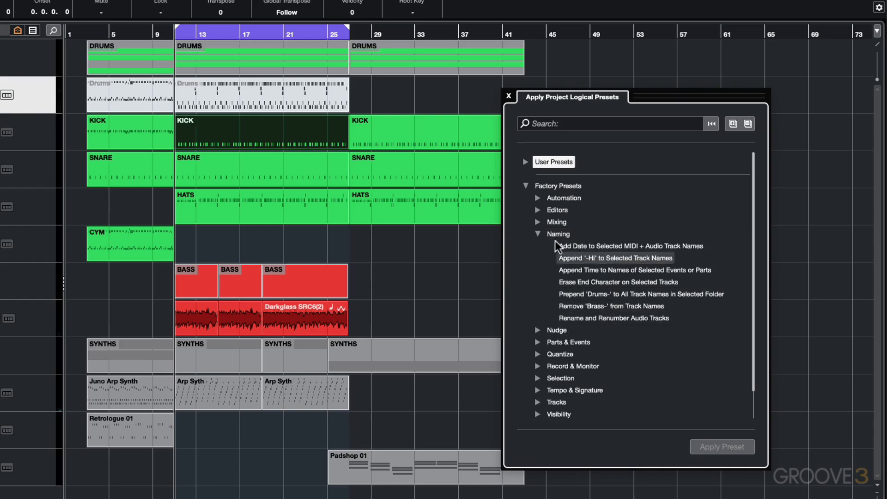
left_click(539, 233)
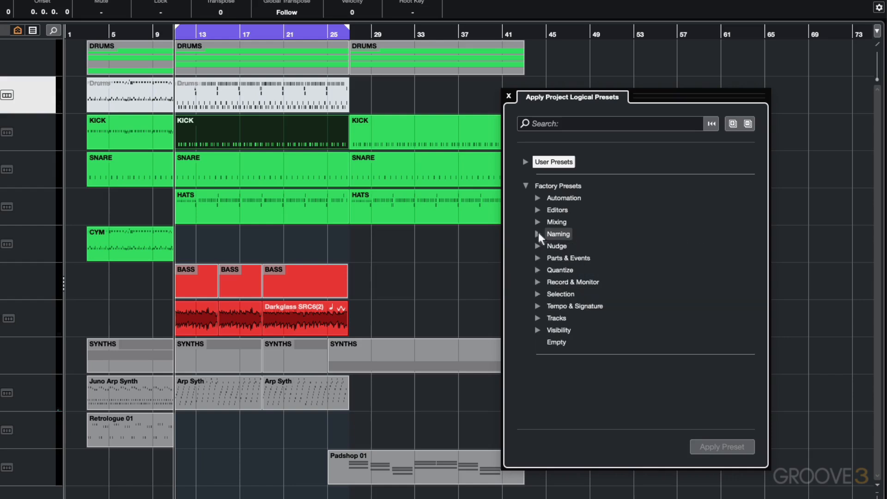
left_click(537, 270)
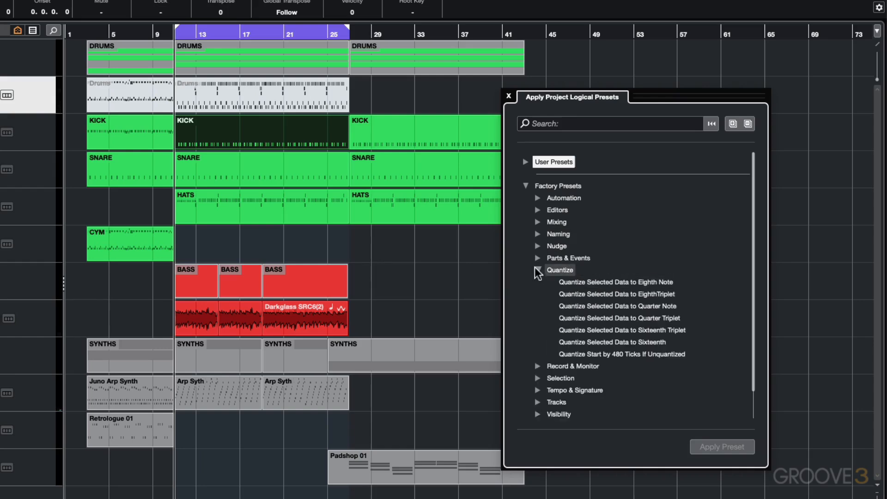
left_click(538, 271)
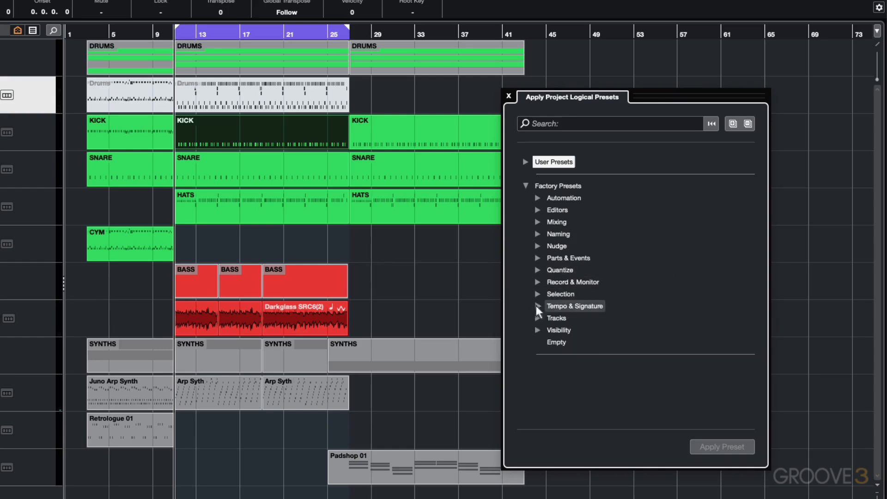
left_click(537, 306)
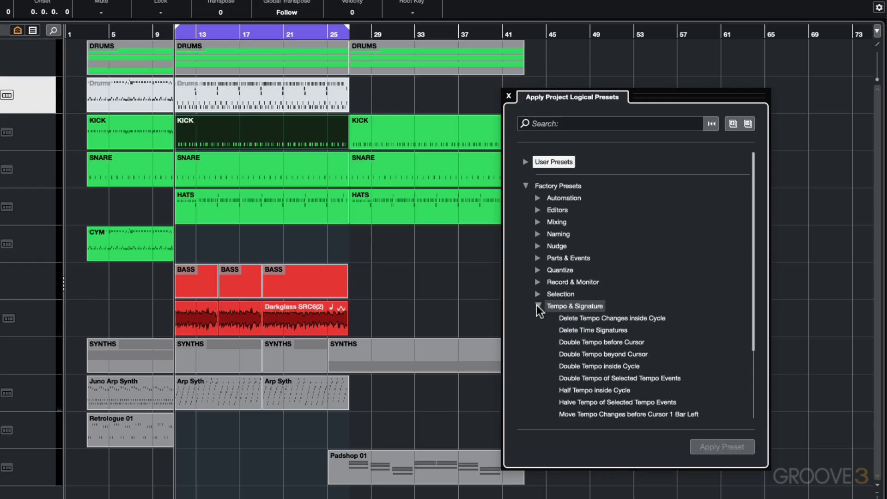
left_click(538, 306)
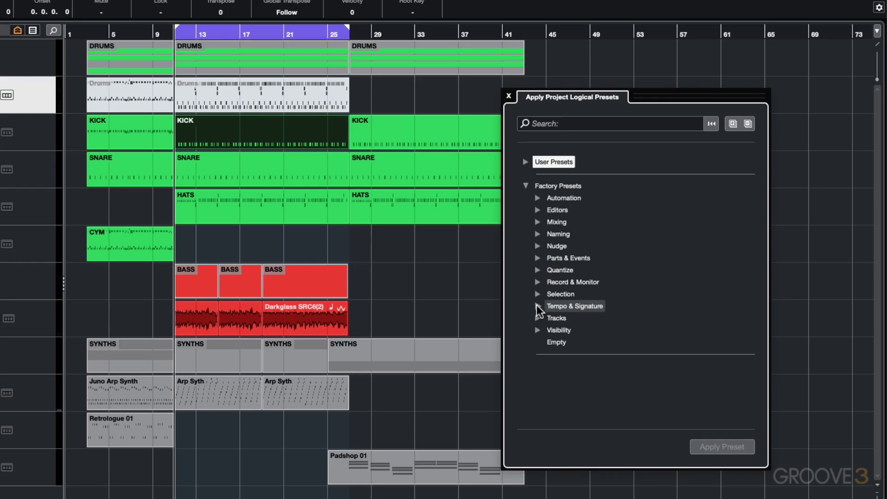
left_click(538, 222)
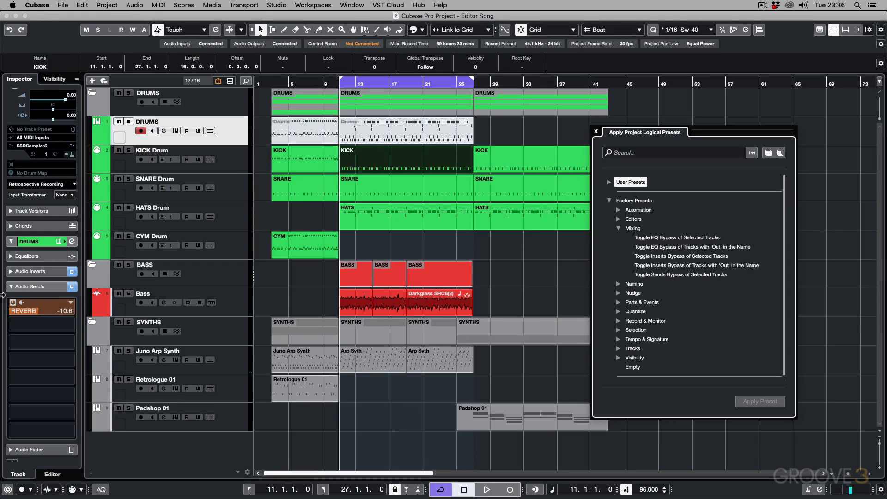
Step: Shape the DRUMS track's equalizer with cuts of about 6 dB at 132 Hz and about 2.7 dB at 7.4 kHz
left_click(17, 262)
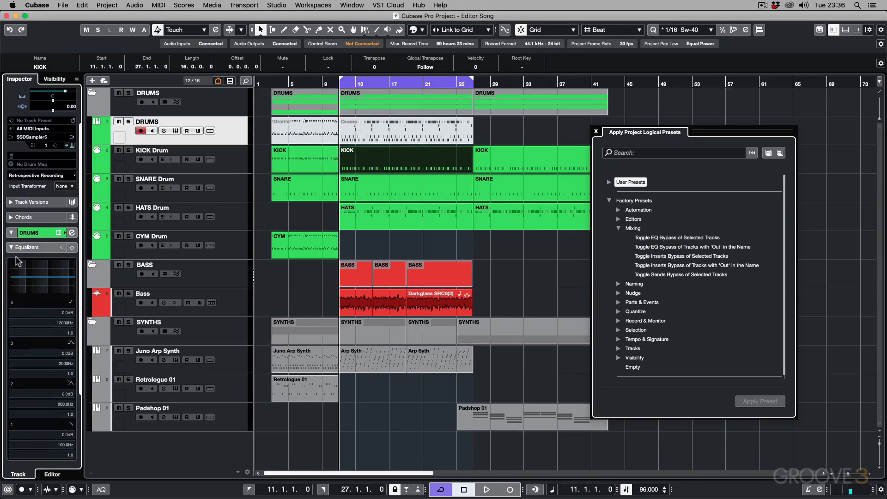
left_click_drag(31, 289, 66, 280)
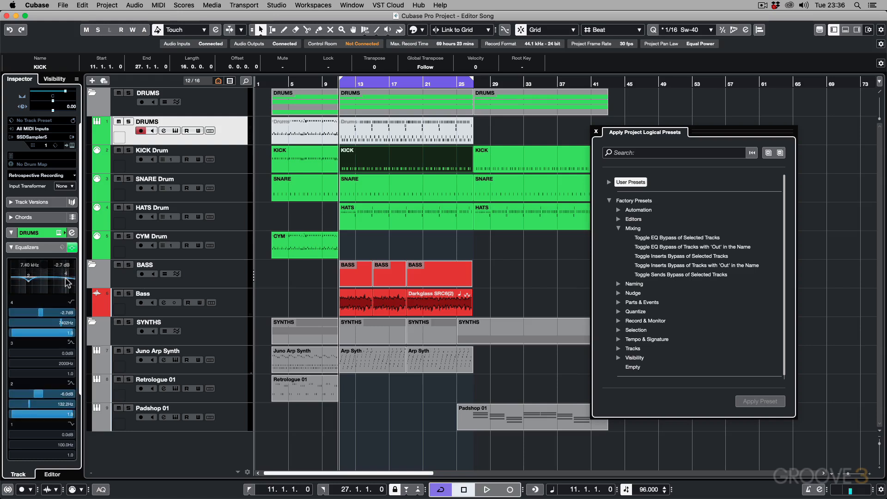
Step: View the equalizer settings of the Bass, Juno Arp Synth, Retrologue 01 and Padshop 01 tracks
left_click(215, 280)
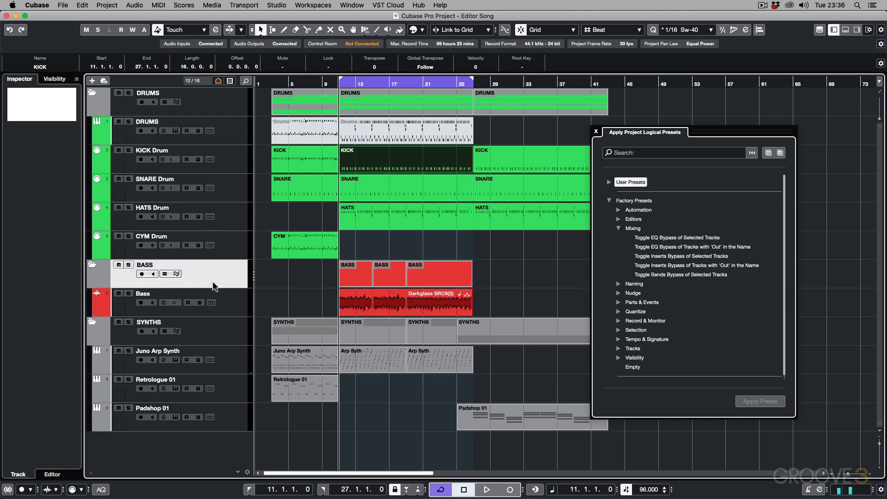
left_click(227, 308)
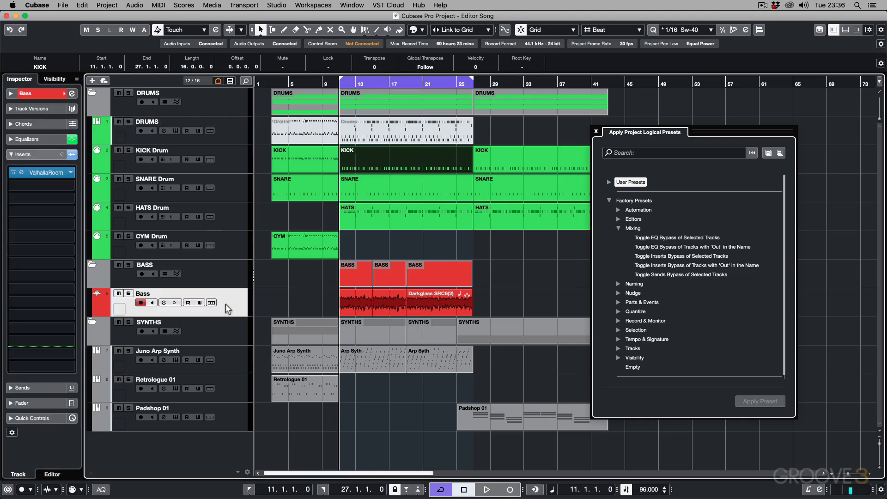
left_click(28, 139)
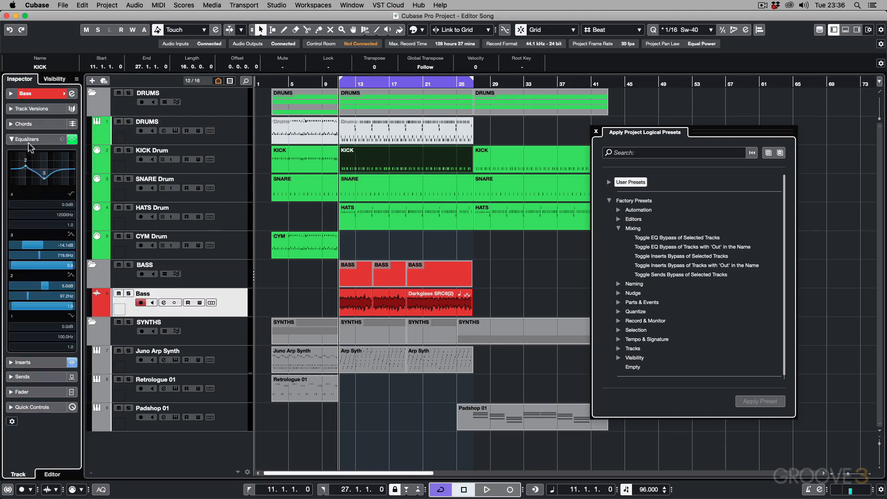
left_click(231, 367)
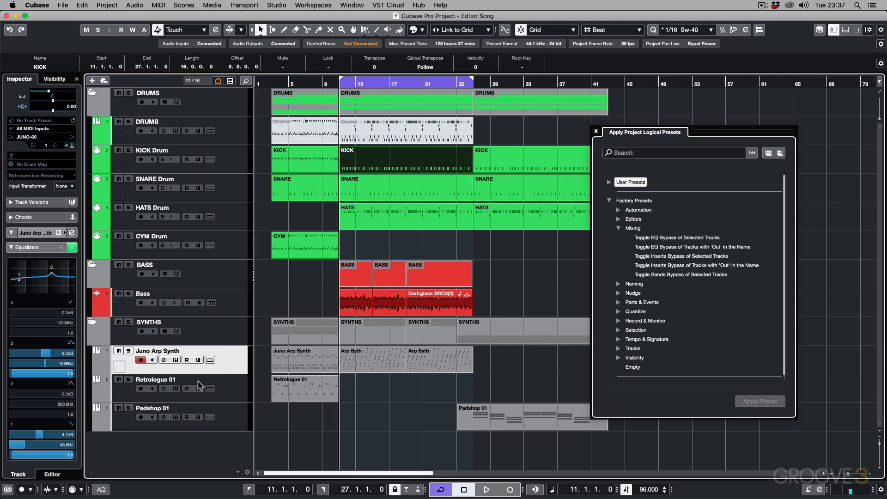
left_click(234, 400)
left_click(235, 423)
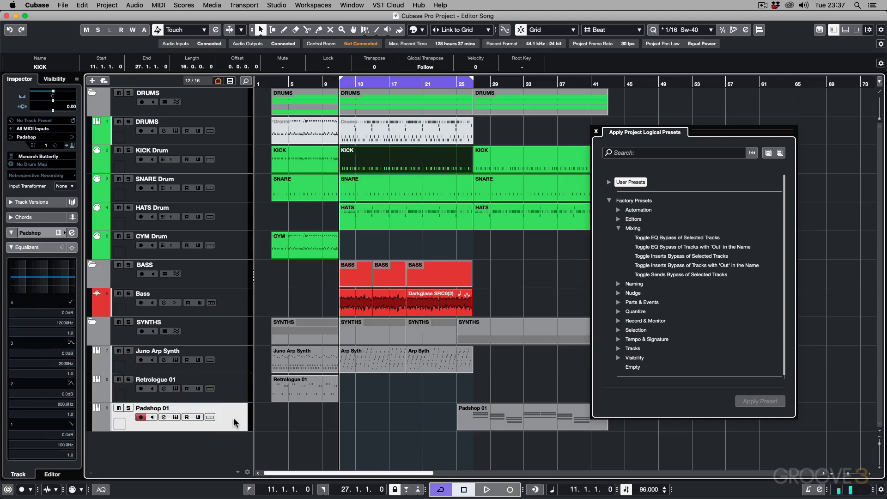
Step: Take the Retrologue 01 track's equalizer out of bypass and check the equalizer bypass on the Juno Arp Synth track
left_click(234, 395)
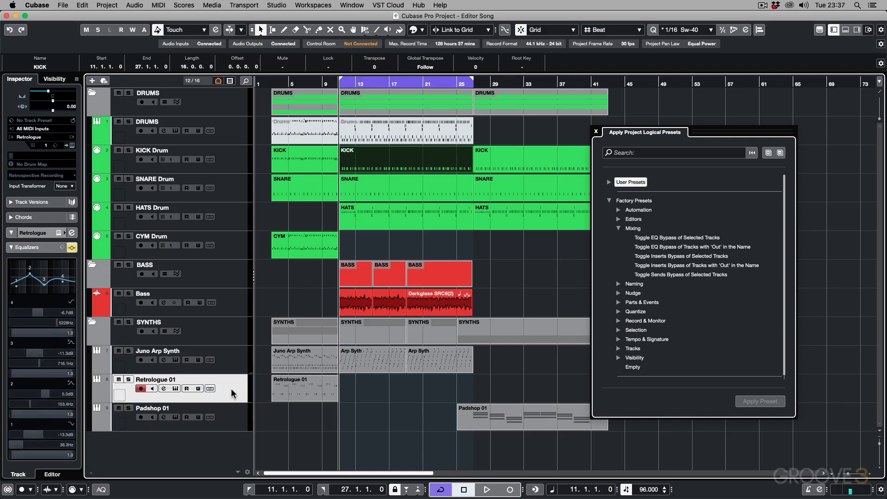
left_click(70, 249)
left_click(71, 248)
left_click(71, 249)
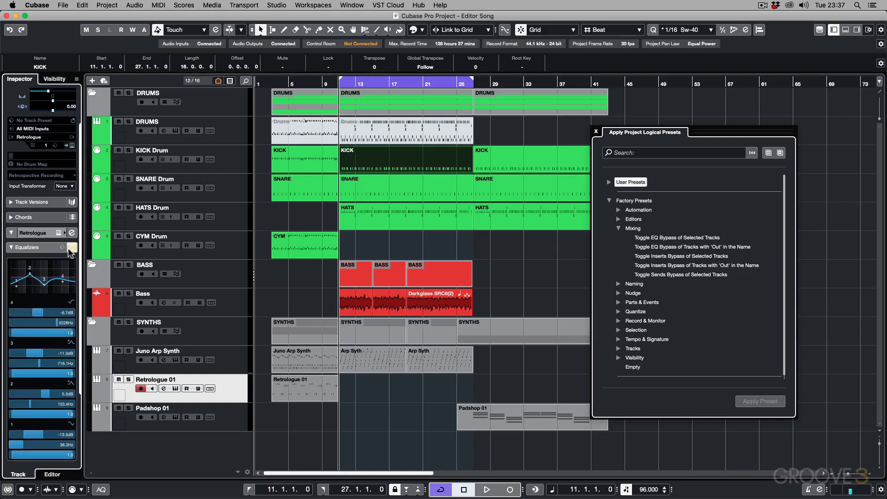
left_click(238, 367)
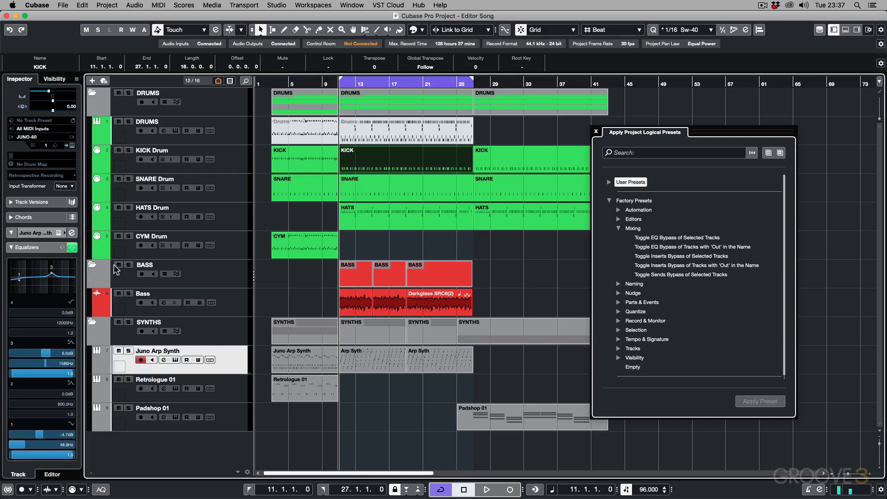
left_click(72, 248)
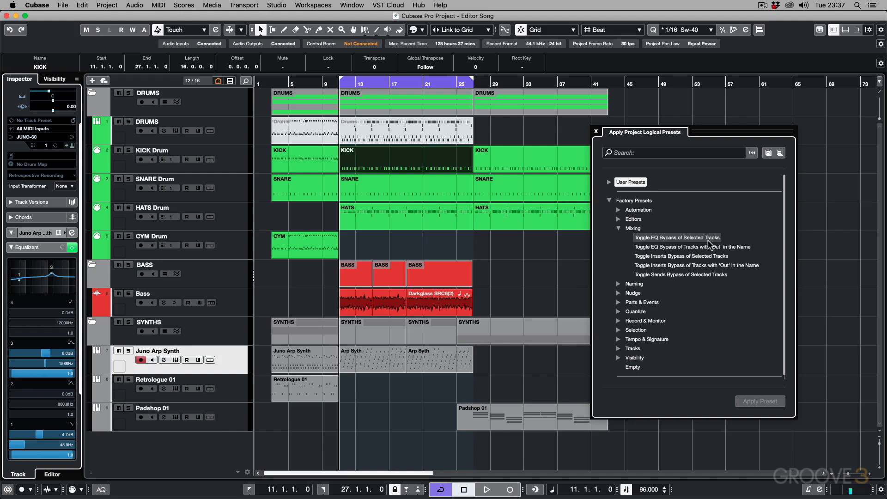
Step: Apply the Toggle EQ Bypass of Selected Tracks preset to the DRUMS, Bass, Juno Arp Synth and Retrologue 01 tracks
left_click(664, 238)
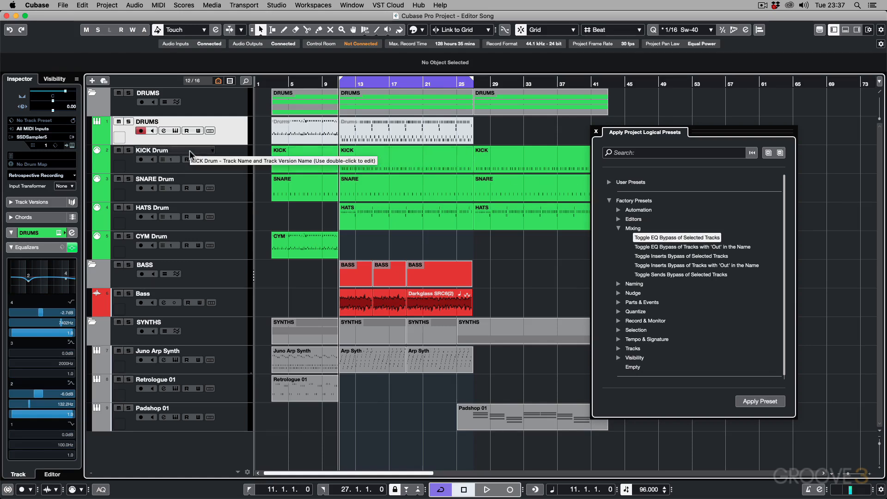
left_click(236, 305, "super")
left_click(234, 355, "super")
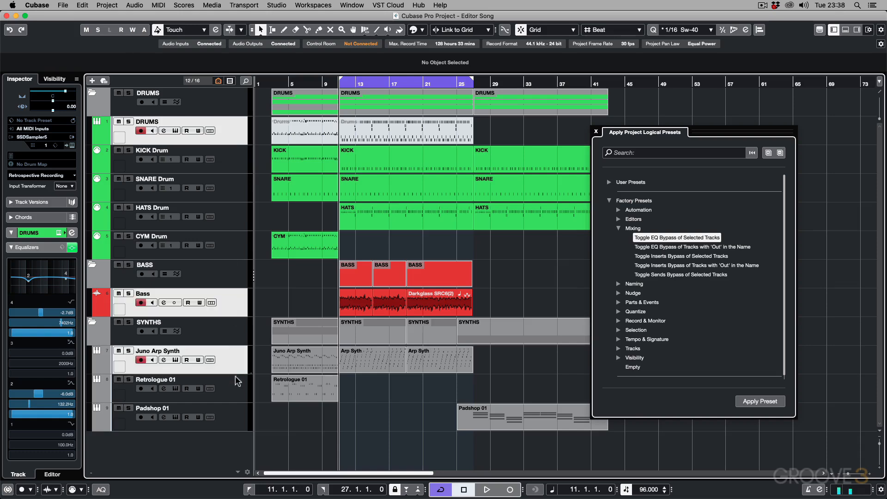
left_click(236, 392, "super")
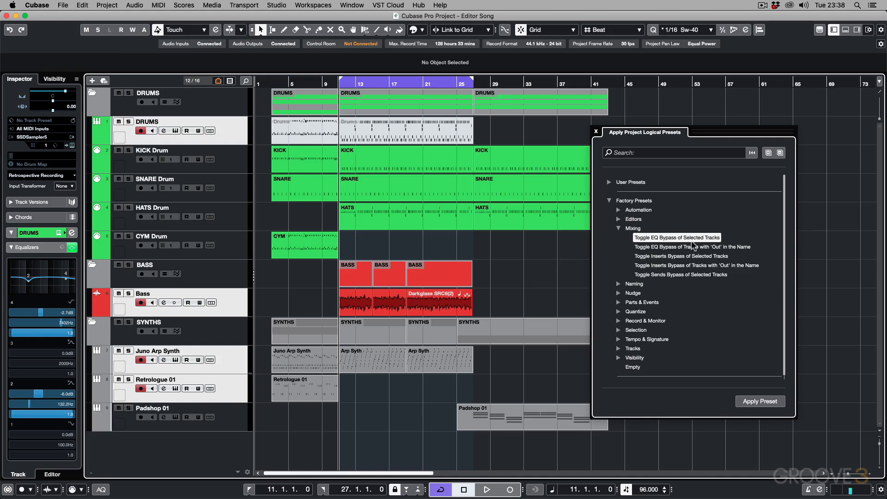
left_click(761, 401)
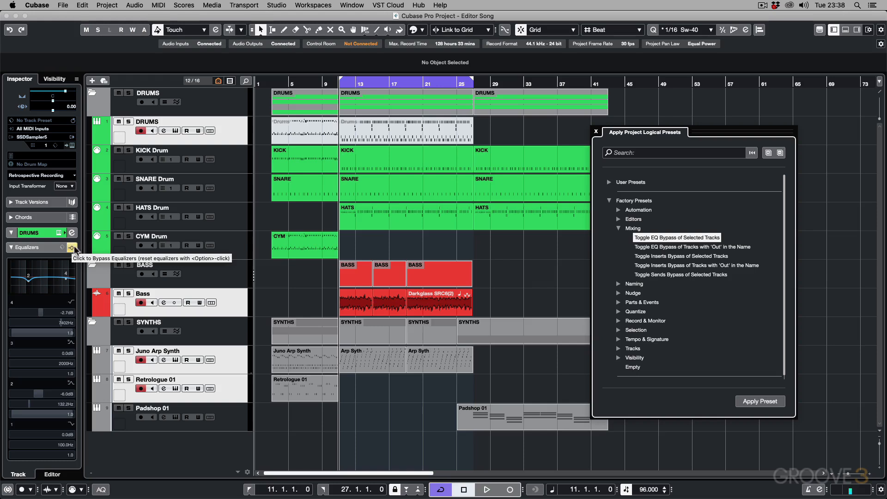
Step: Check the equalizer bypass state of the DRUMS, Bass, Juno Arp Synth and Retrologue 01 tracks, ending with both synth tracks selected
left_click(234, 159)
left_click(232, 141)
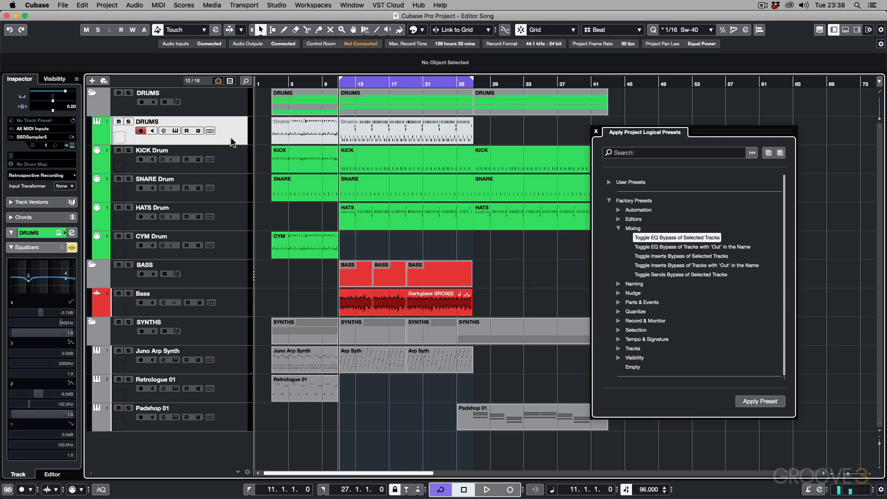
left_click(245, 305)
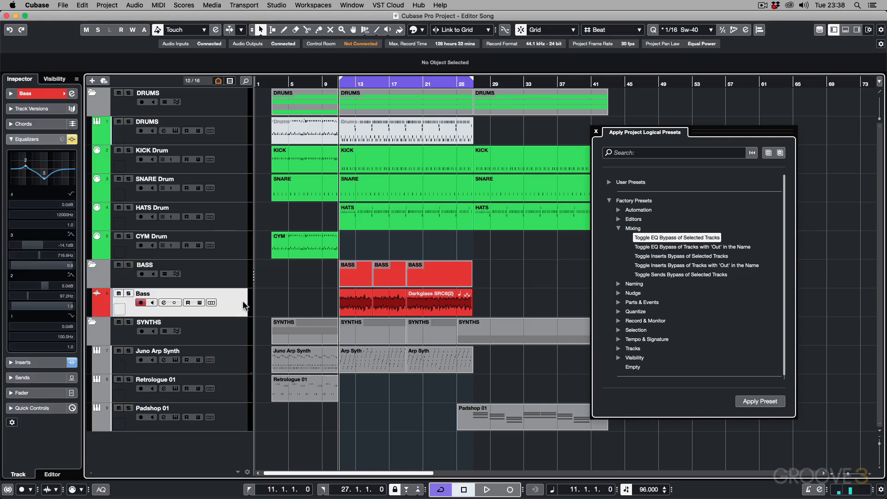
left_click(233, 363)
left_click(231, 385)
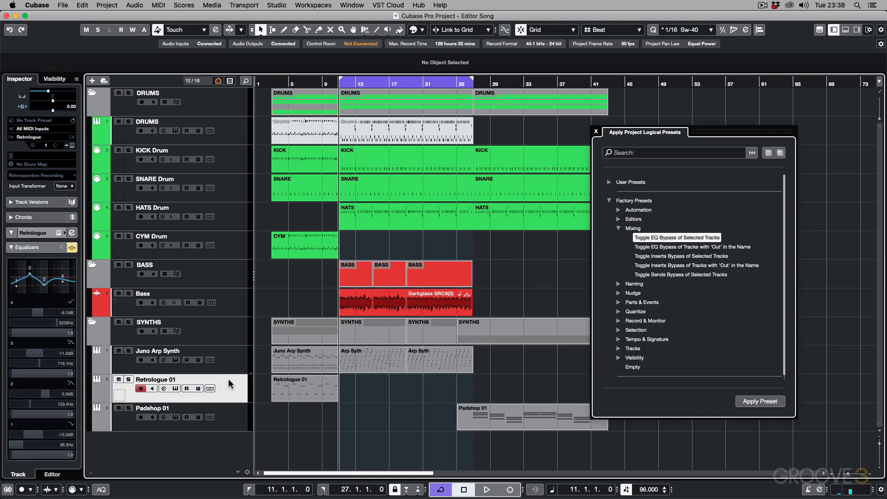
left_click(233, 367, "shift")
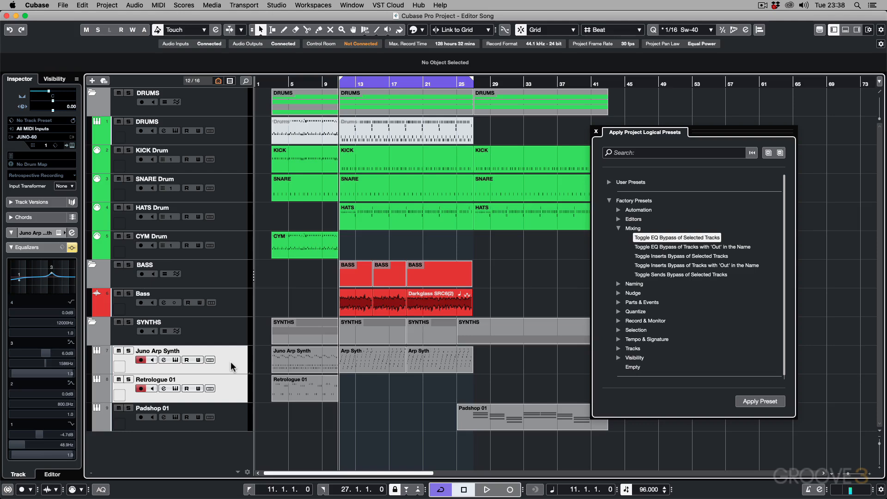
Step: Add the Bass and DRUMS tracks to the selected synth tracks and reapply the Toggle EQ Bypass of Selected Tracks preset
left_click(233, 309, "super")
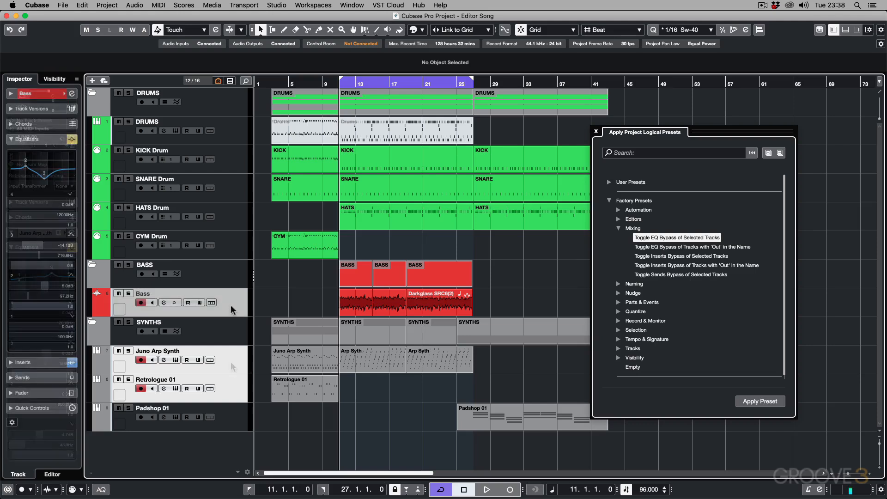
left_click(244, 135, "super")
left_click(761, 402)
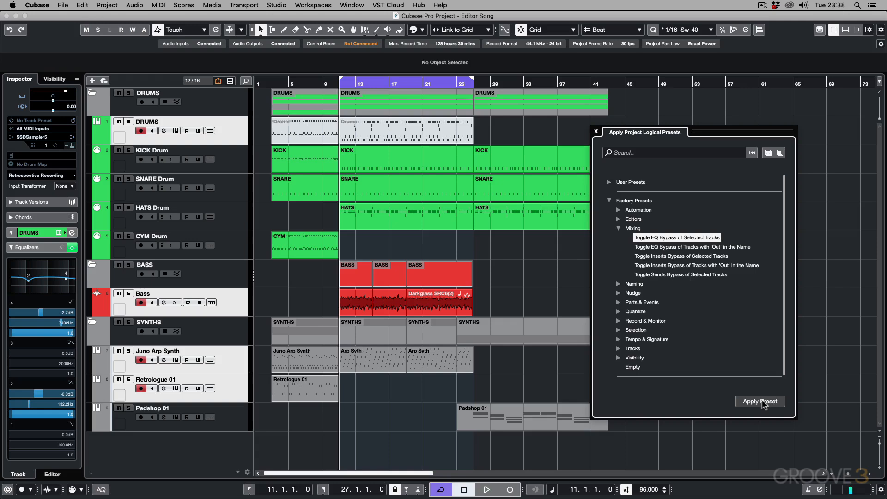
Step: Select the HATS Drum track and show the channel inserts in the lower-zone MixConsole
left_click(230, 214)
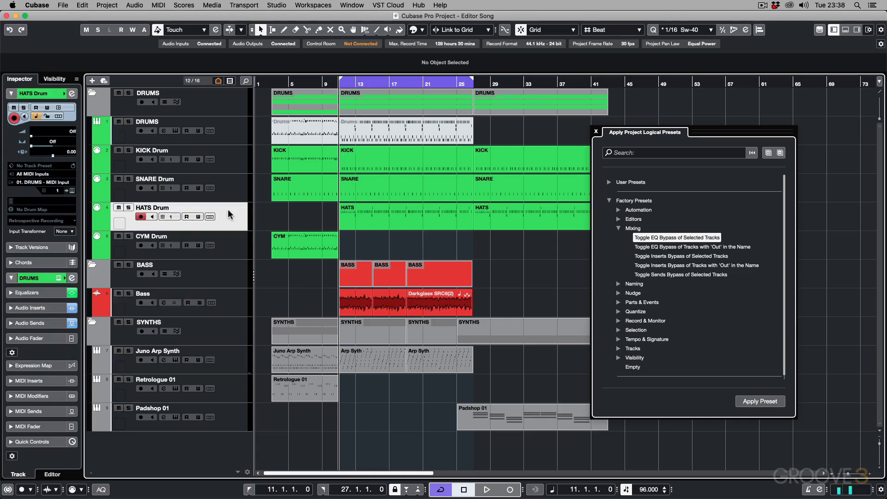
key("alt+F3")
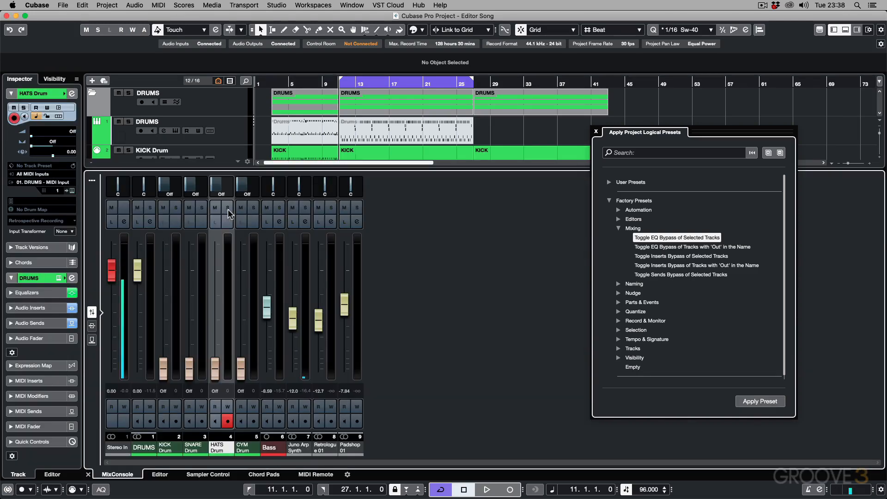
left_click(92, 326)
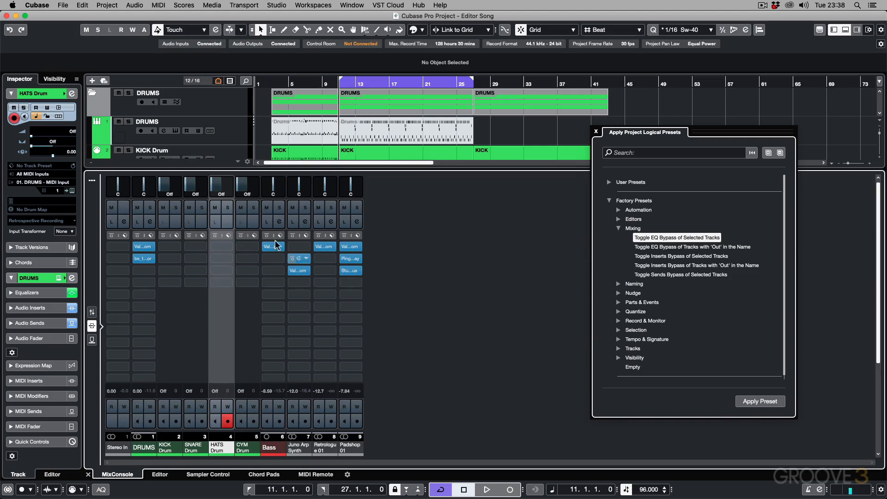
Step: Bypass the insert effects on the DRUMS and Bass channels one by one and reactivate them
left_click(138, 246)
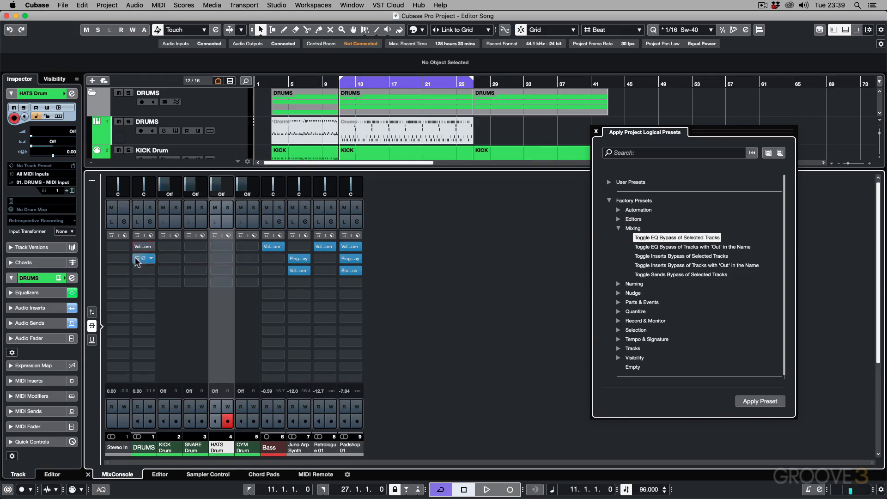
left_click(138, 258)
left_click(267, 247)
left_click(267, 247)
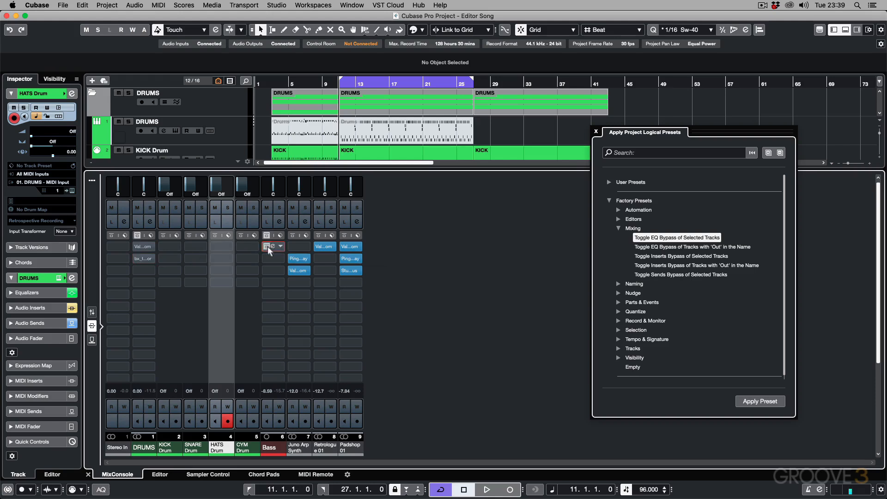
left_click(138, 247)
left_click(138, 259)
Step: Reduce the track heights and select all tracks from the DRUMS folder to Padshop 01
left_click(224, 104)
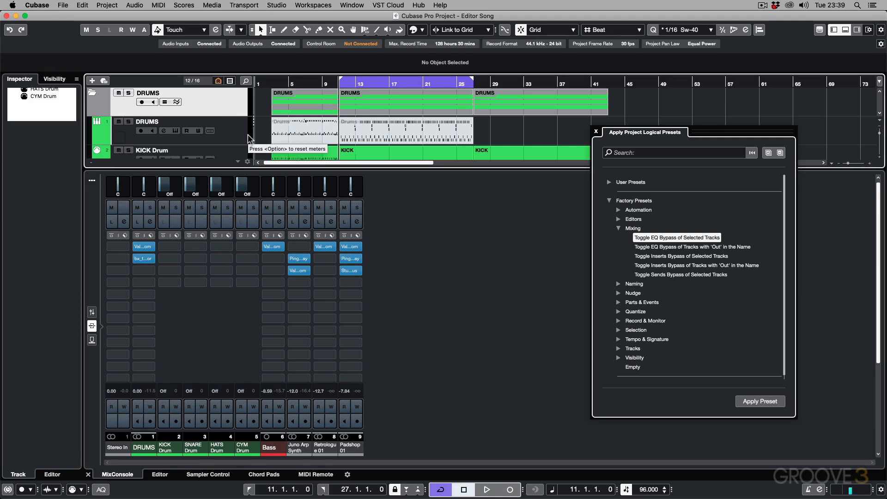
key("shift+g")
key("shift+g")
key("shift+g")
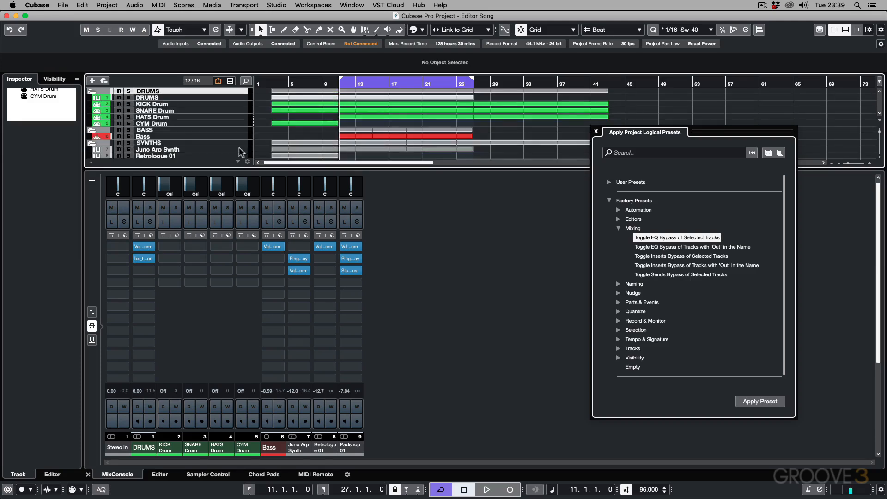
key("super+a")
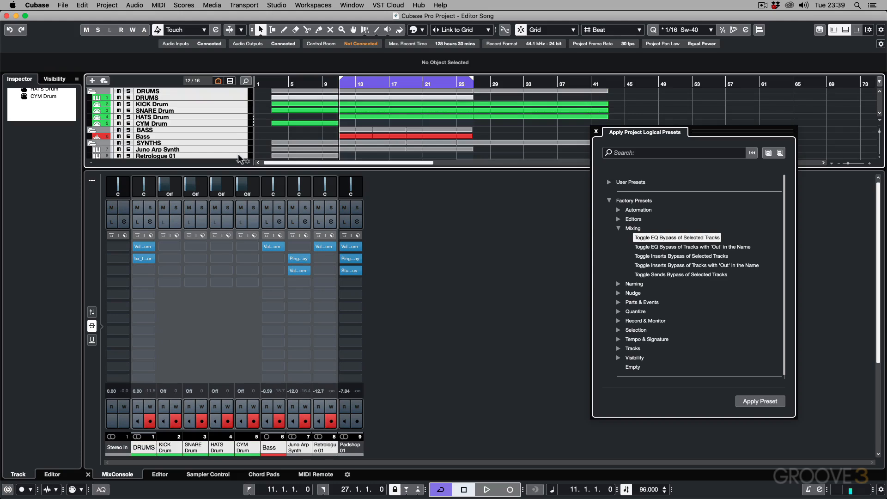
scroll(234, 144, "down", 3)
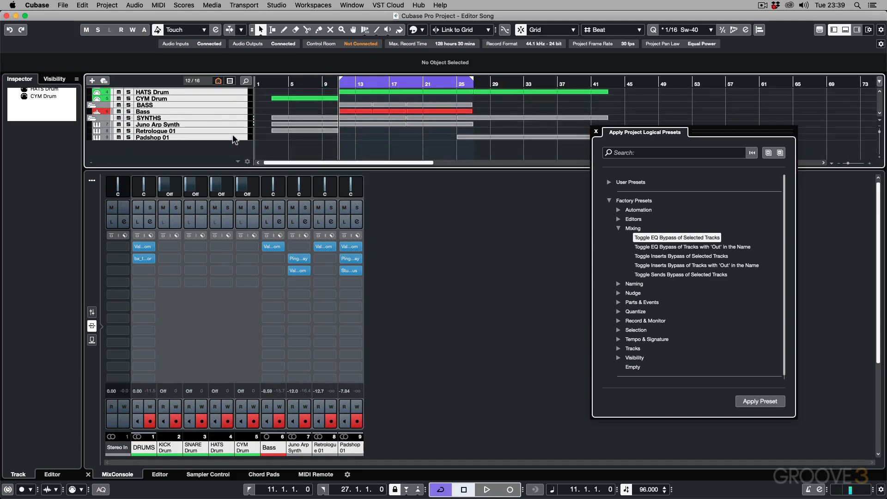
Step: Apply the Toggle Inserts Bypass of Selected Tracks preset to all tracks, switching the inserts bypass on and off again
left_click(670, 257)
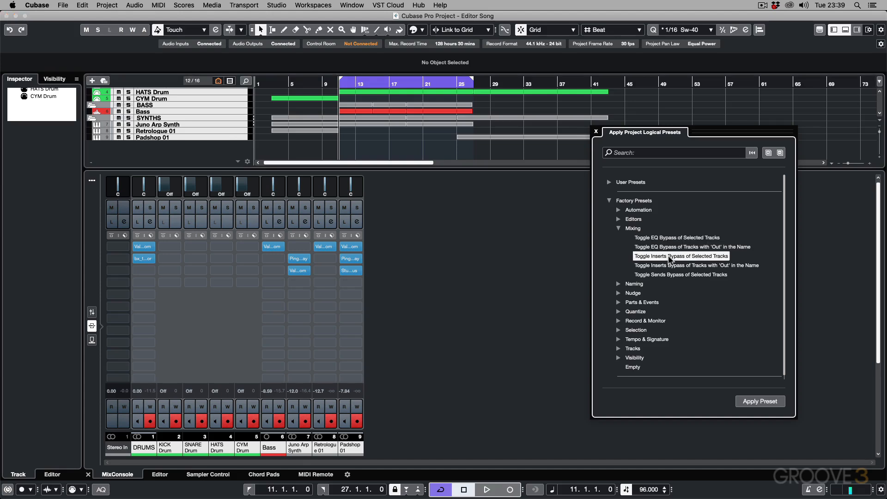
left_click(760, 401)
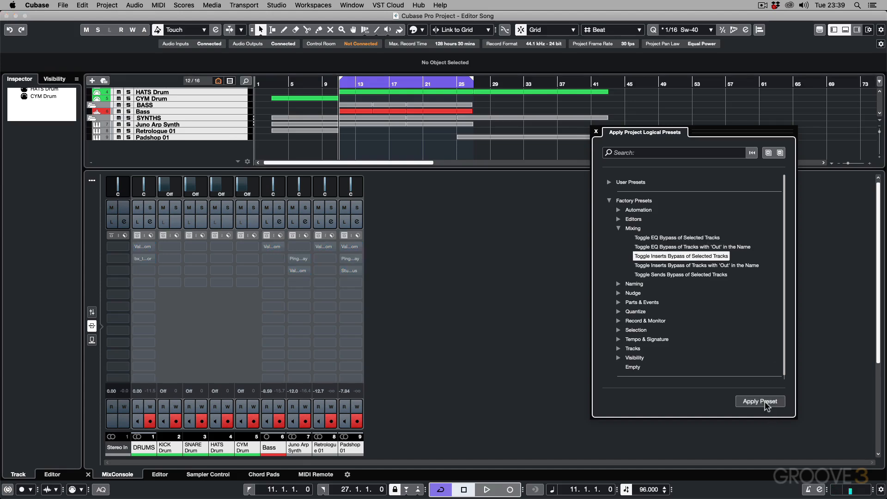
left_click(764, 405)
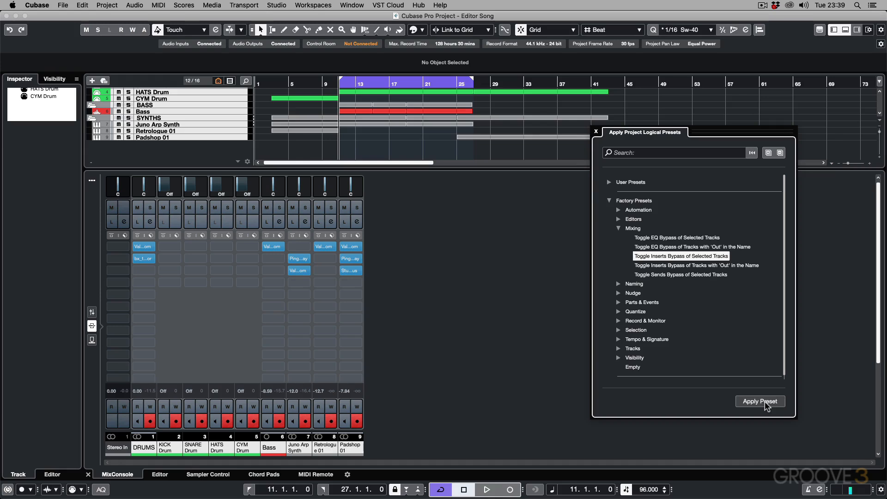
Step: Show the channel sends and apply the Toggle Sends Bypass of Selected Tracks preset repeatedly, ending with the sends active
left_click(91, 341)
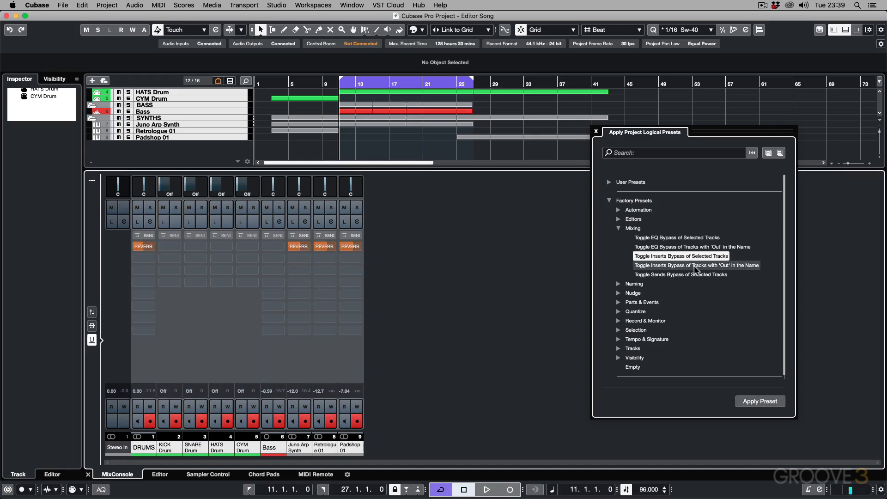
left_click(670, 275)
left_click(756, 402)
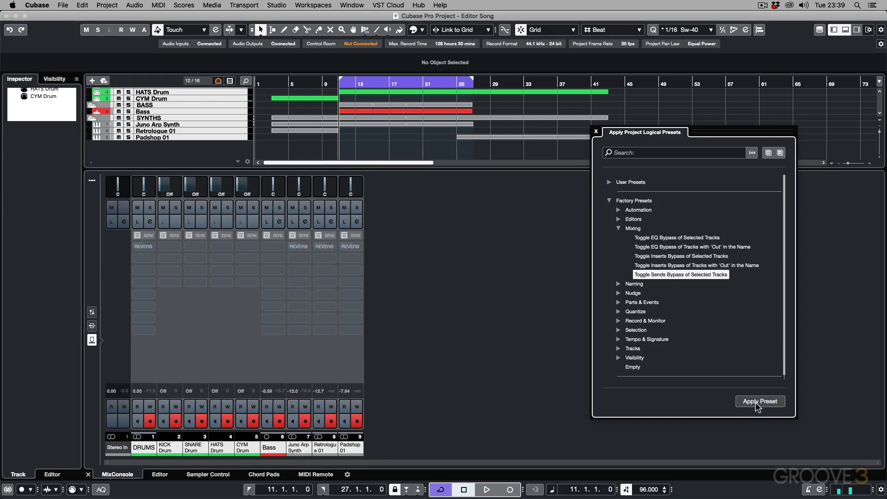
left_click(756, 402)
left_click(756, 402)
left_click(756, 402)
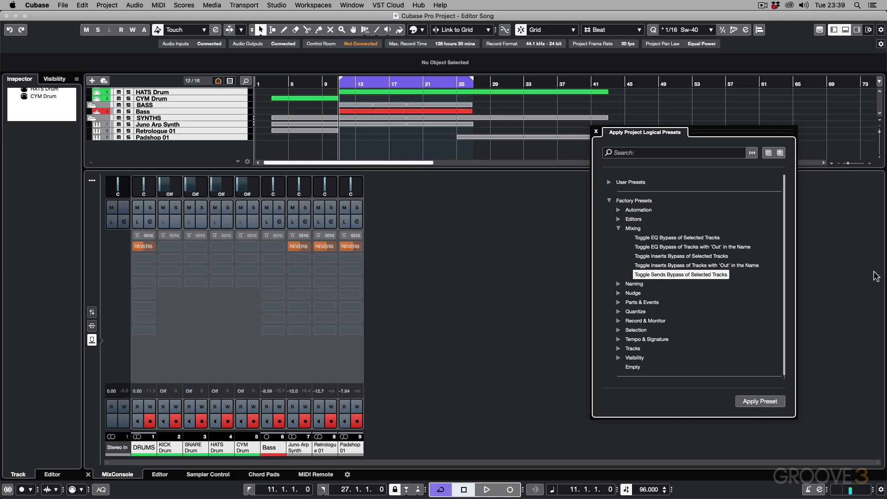
left_click(514, 261)
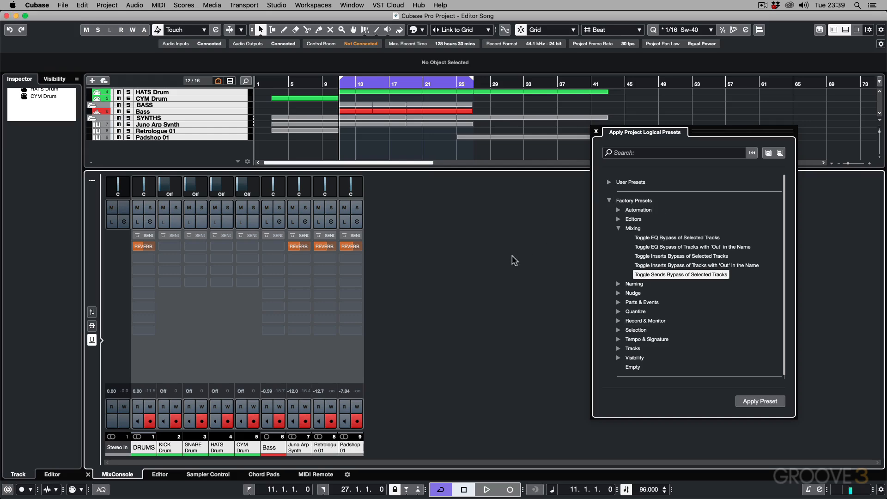
Step: Close the lower-zone MixConsole, enlarge the track heights and select only the DRUMS instrument track
key("alt+F3")
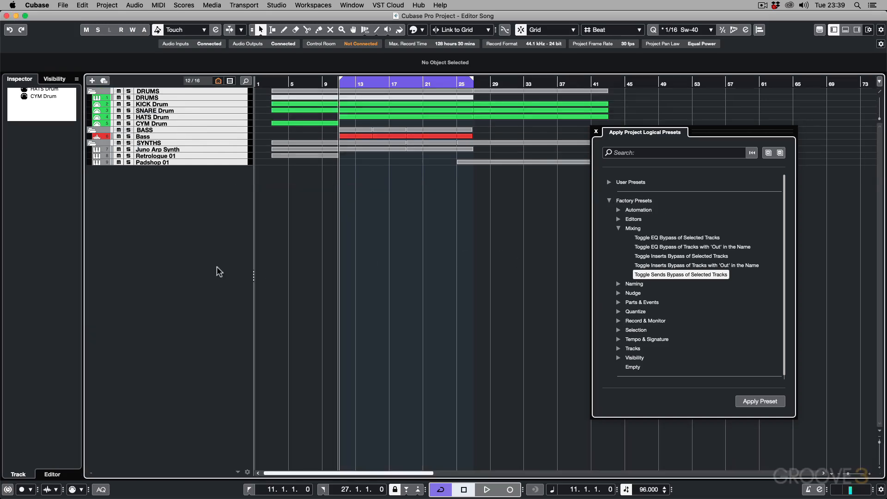
key("shift+h")
key("shift+h")
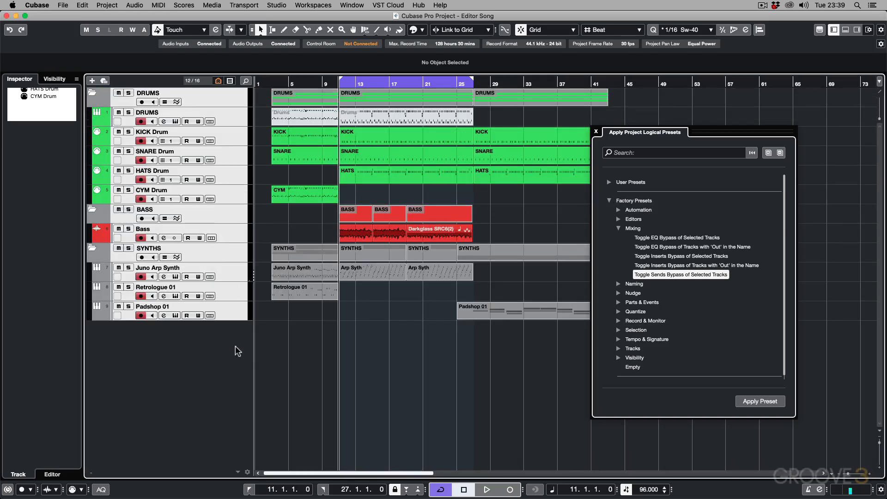
left_click(237, 116)
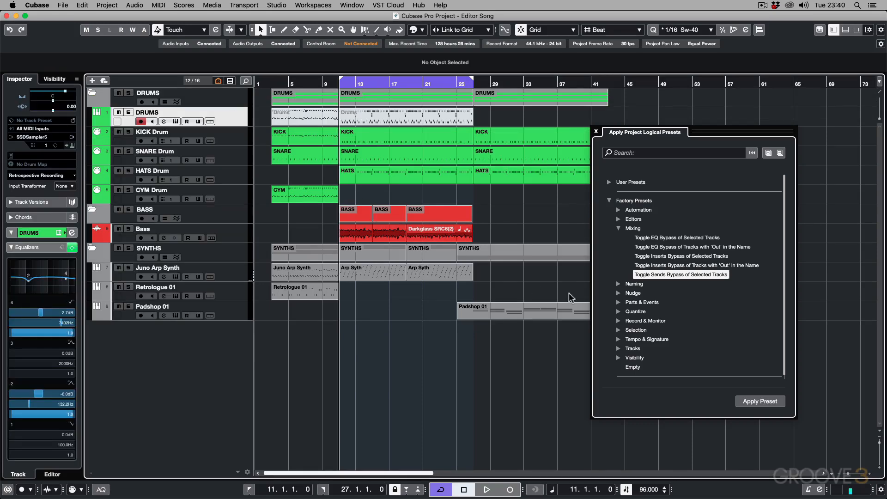
Step: Apply the Add Date to Selected MIDI + Audio Track Names preset to the KICK, SNARE, HATS and CYM Drum tracks and undo it
left_click(619, 283)
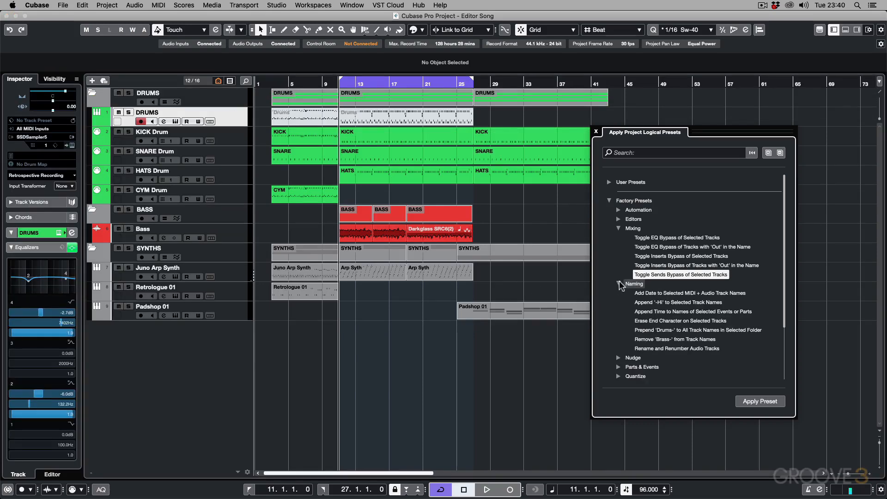
left_click(618, 228)
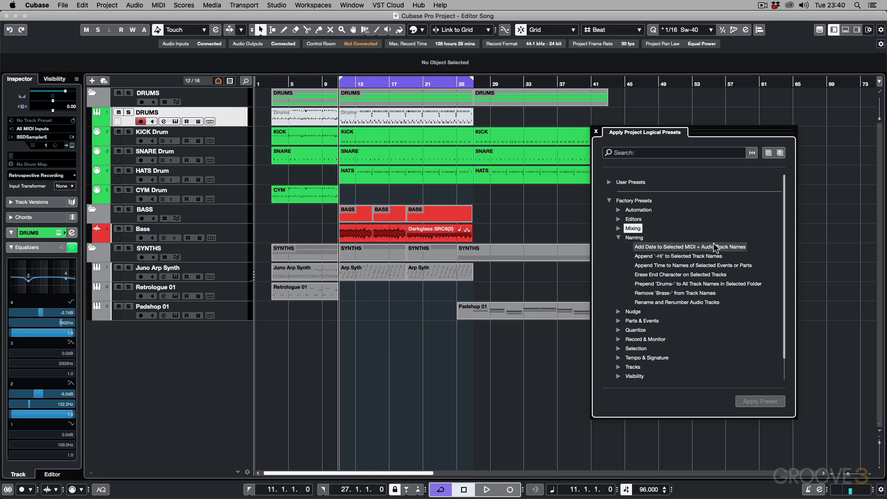
left_click(240, 140)
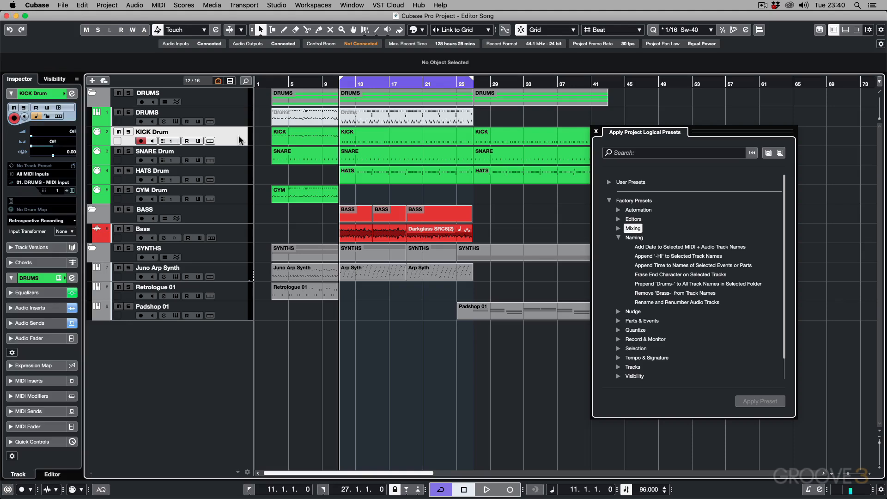
left_click(237, 201, "shift")
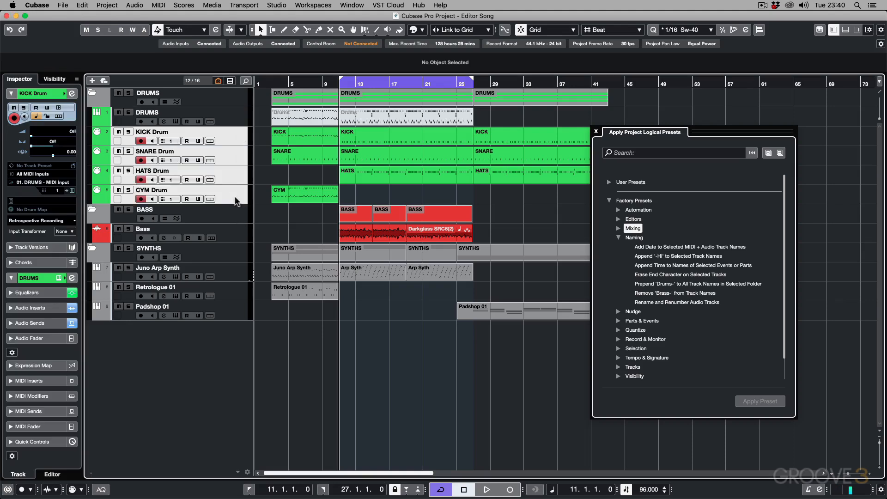
left_click(657, 247)
left_click(745, 400)
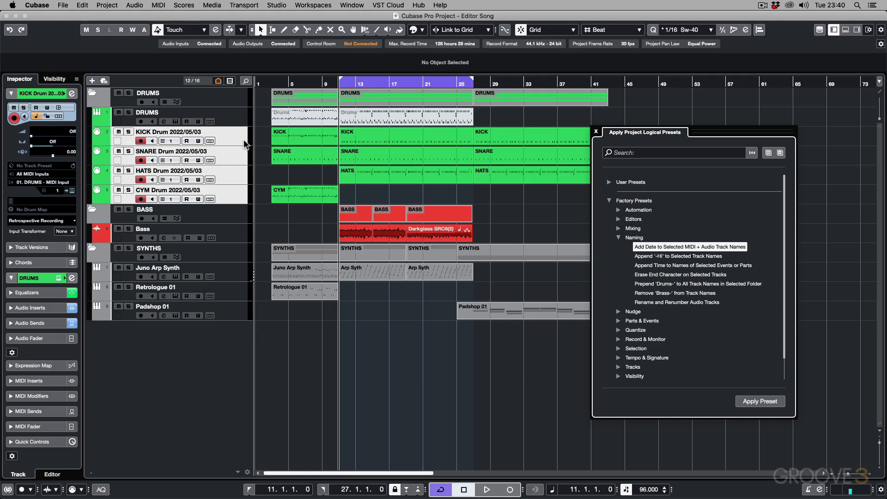
key("super+z")
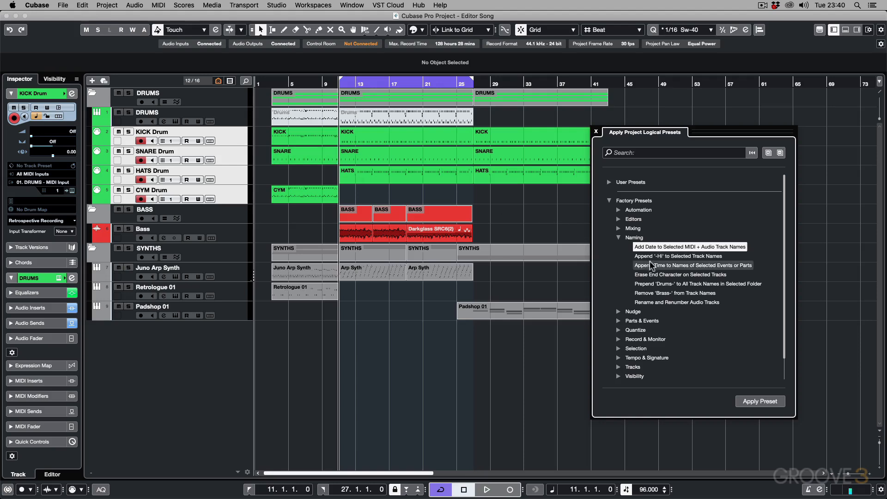
Step: Apply the Append '-Hi' to Selected Track Names preset to the four selected drum tracks
left_click(667, 256)
left_click(764, 404)
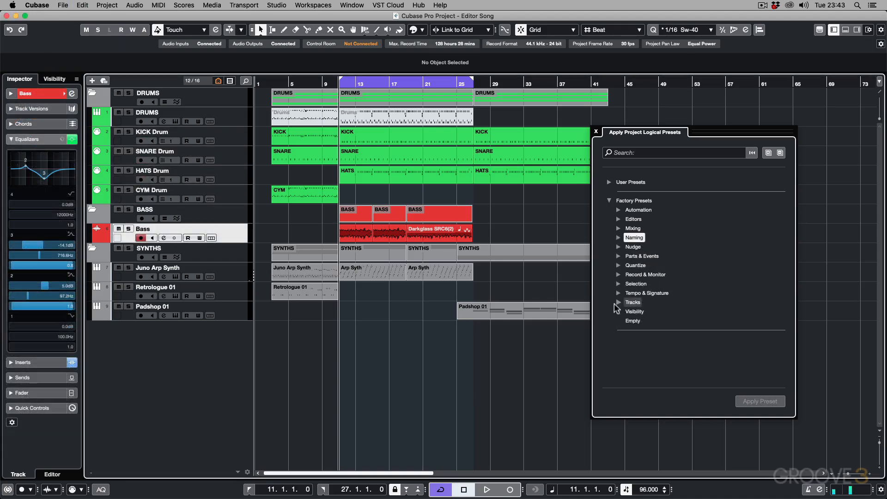
Step: Expand the Tracks factory presets and mute the Bass, Juno Arp Synth, Retrologue 01 and Padshop 01 tracks
left_click(618, 302)
scroll(666, 265, "down", 5)
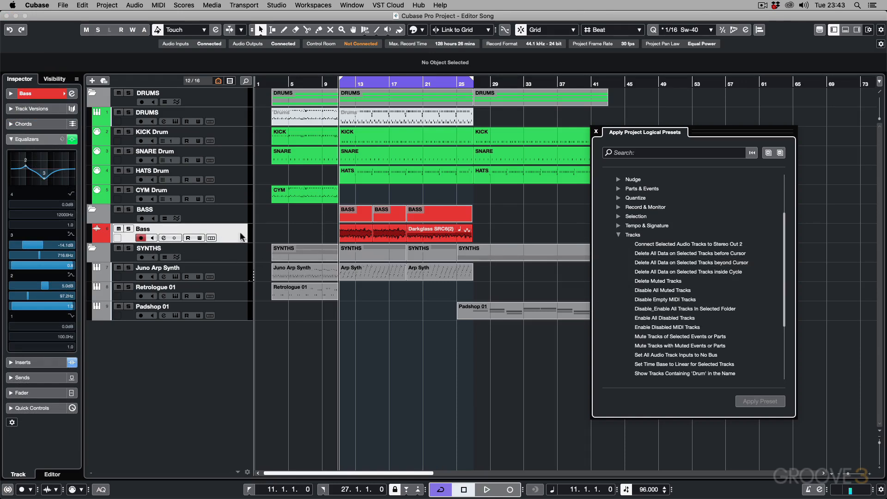
left_click(119, 229)
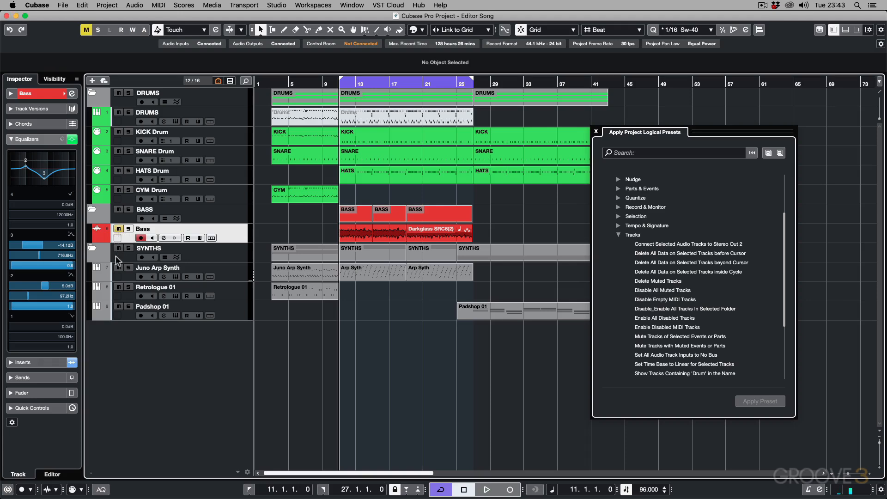
left_click(119, 267)
left_click(119, 287)
left_click(119, 307)
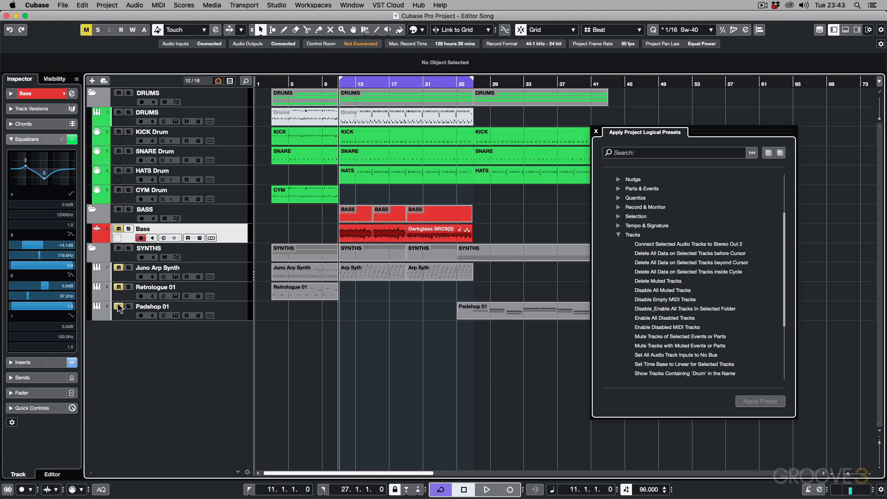
Step: Apply the Delete Muted Tracks preset and undo the deletion
left_click(655, 281)
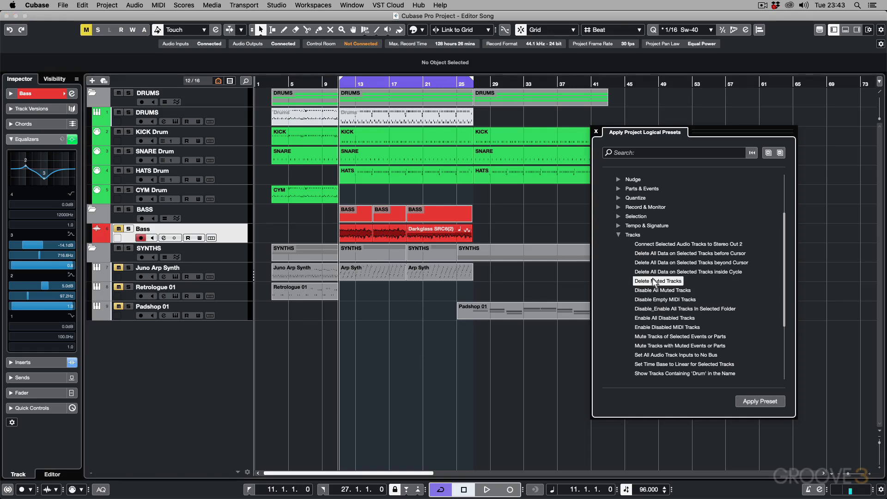
left_click(762, 402)
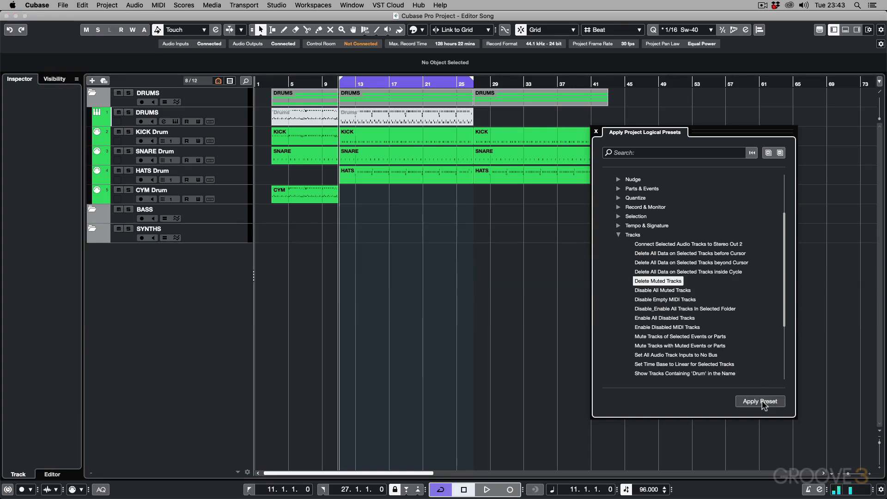
left_click(169, 262)
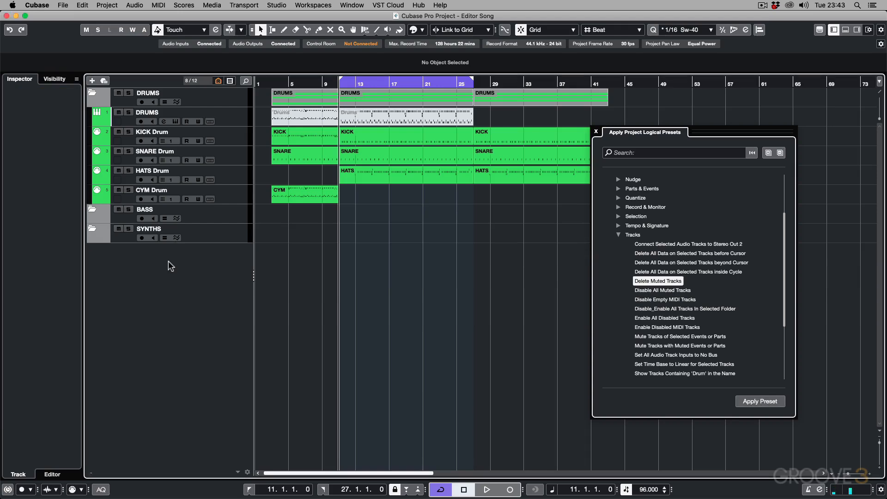
key("super+z")
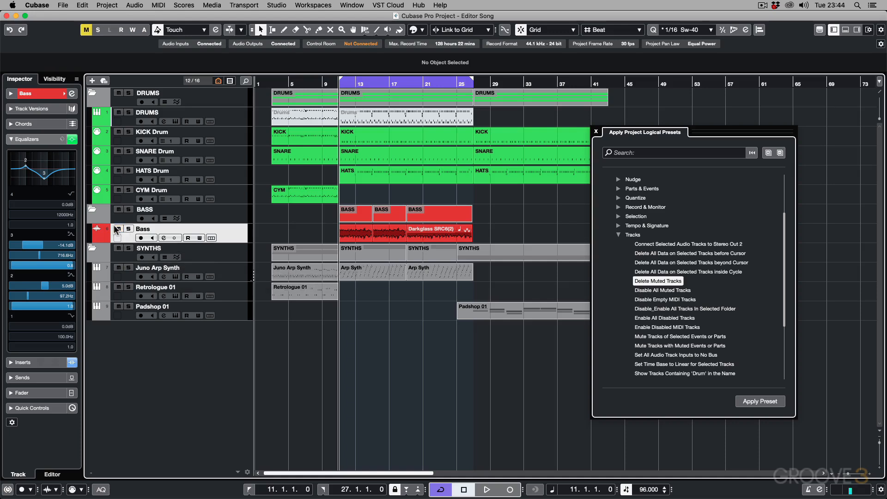
Step: Select the Bass, Juno Arp Synth, Retrologue 01 and Padshop 01 tracks together and disable them
left_click(236, 266, "super")
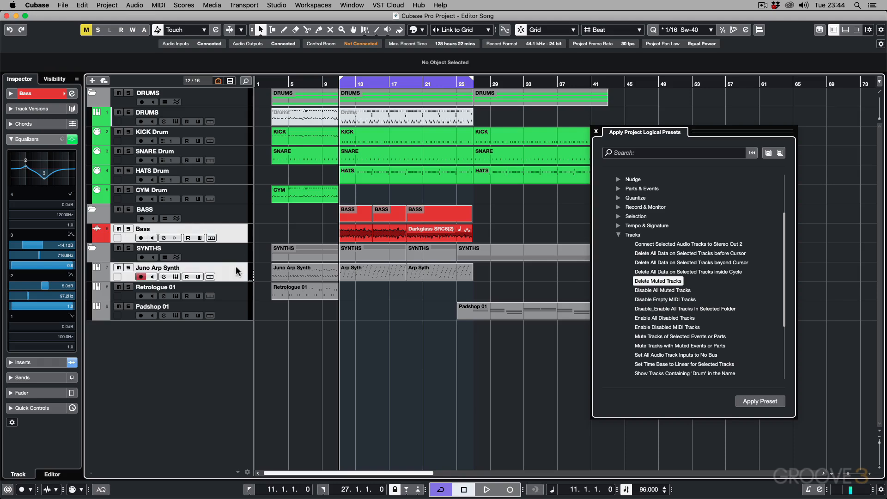
left_click(234, 288, "super")
left_click(232, 315, "super")
right_click(228, 239)
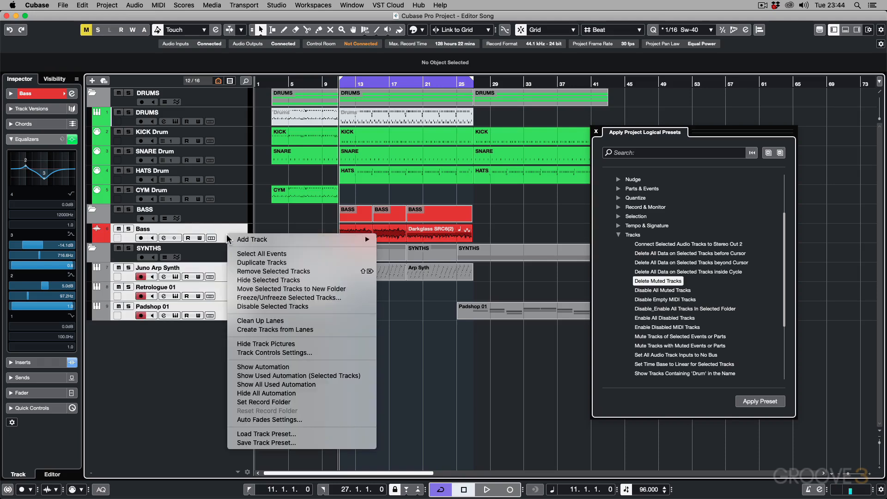
left_click(259, 307)
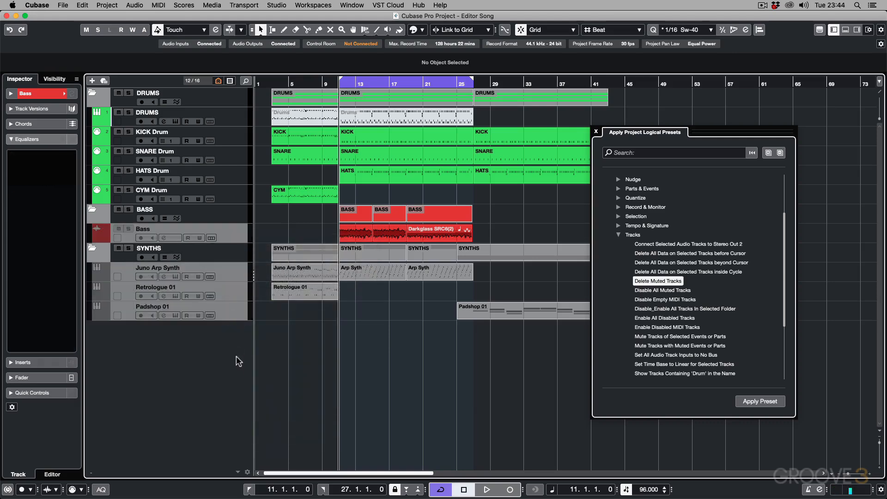
Step: Apply the Enable All Disabled Tracks preset to reactivate the disabled bass and synth tracks
left_click(235, 172)
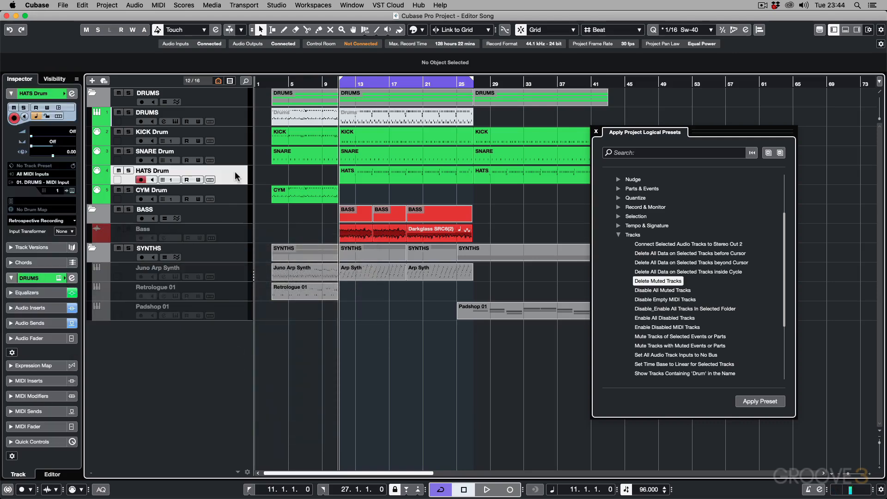
left_click(234, 229)
left_click_drag(234, 229, 228, 306)
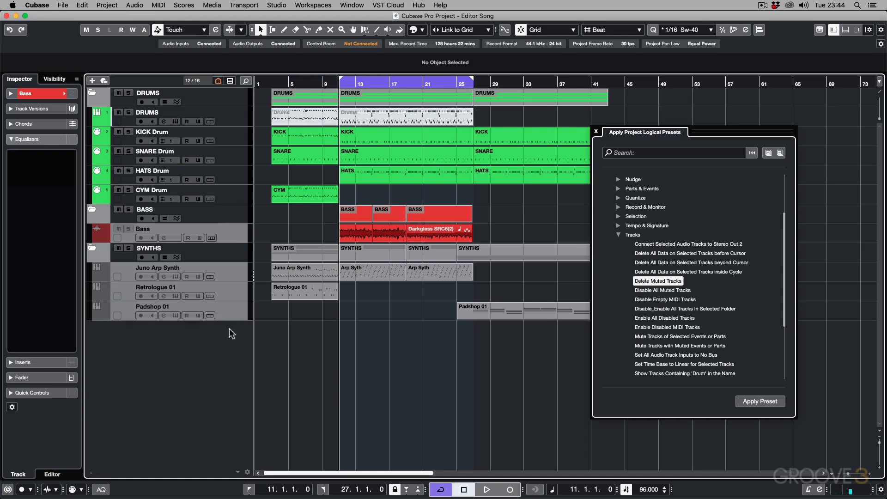
left_click(229, 217)
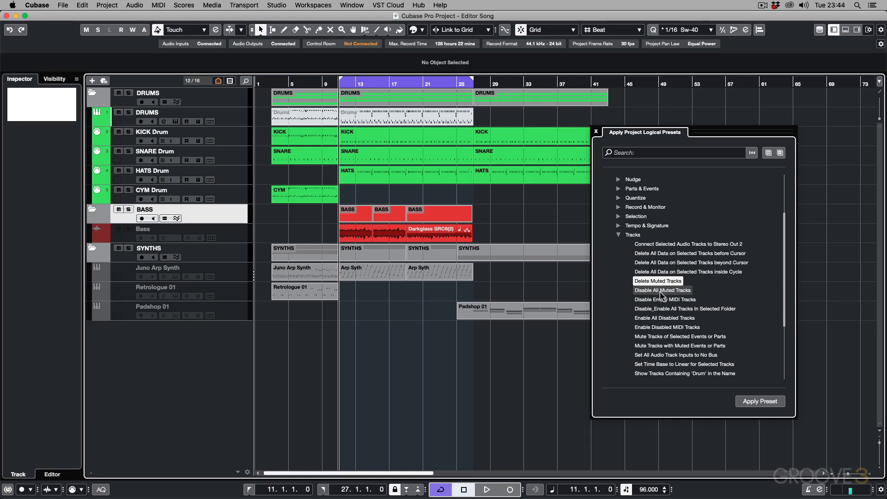
left_click(666, 318)
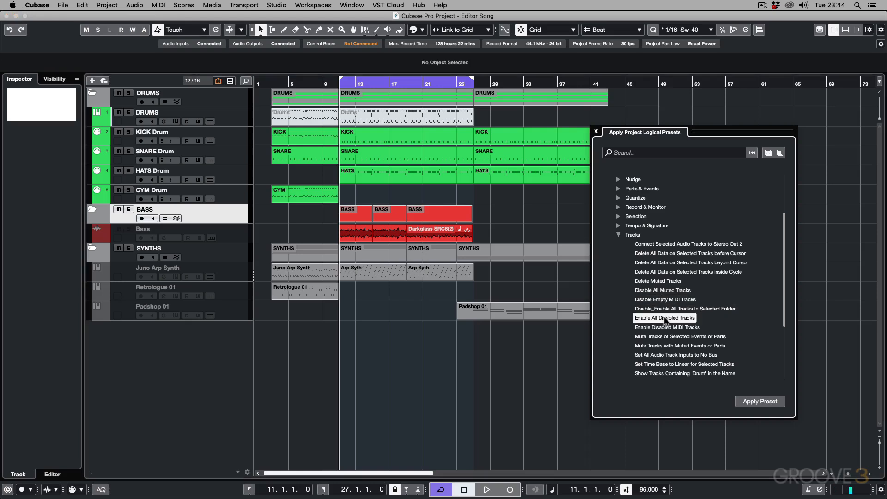
left_click(770, 401)
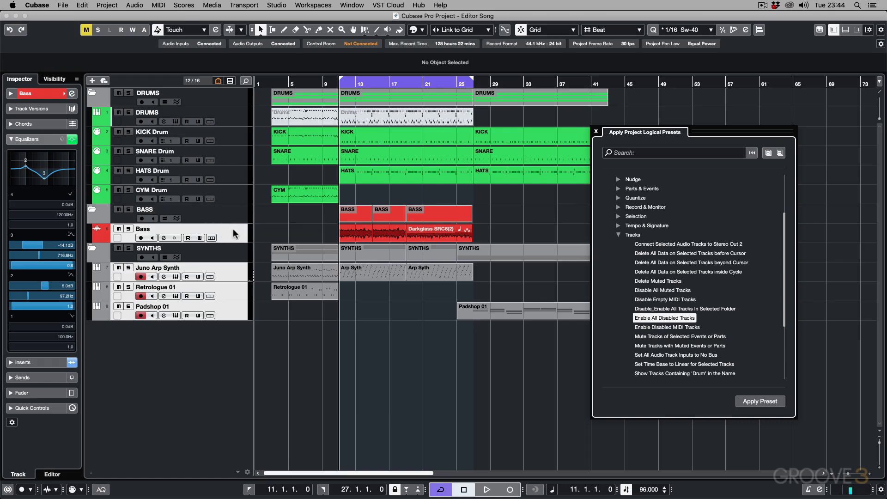
Step: Collapse the Tracks factory presets, expand the Visibility presets, and select only the Bass track
left_click(229, 347)
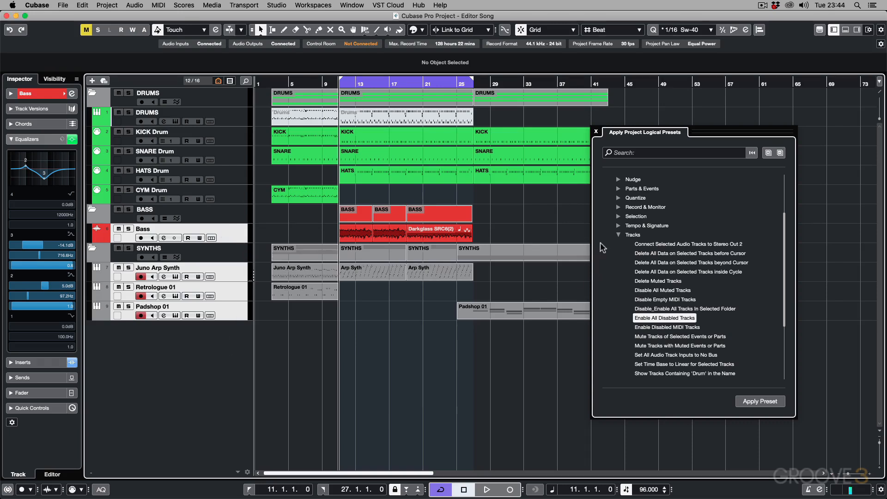
left_click(618, 235)
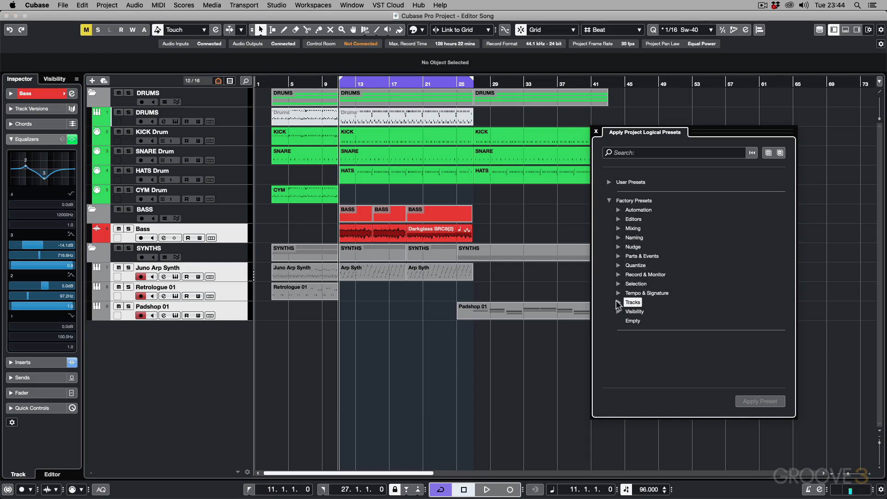
left_click(617, 312)
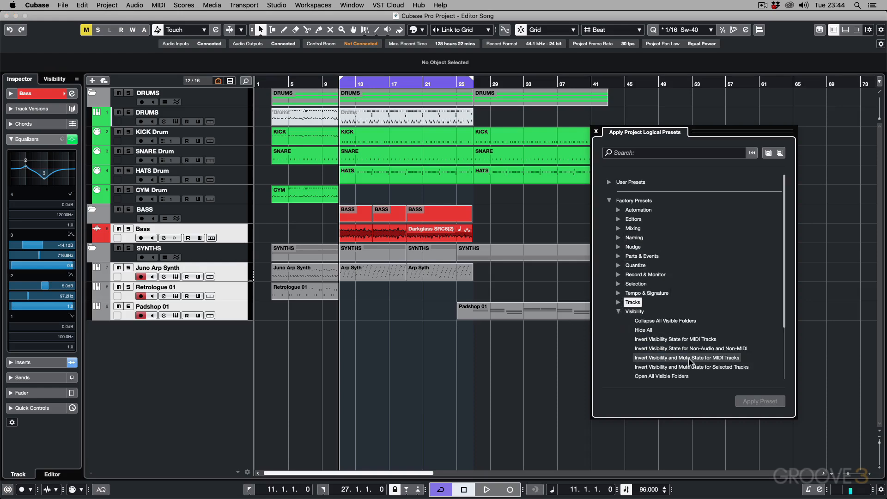
left_click(168, 339)
left_click(226, 244)
left_click(228, 239)
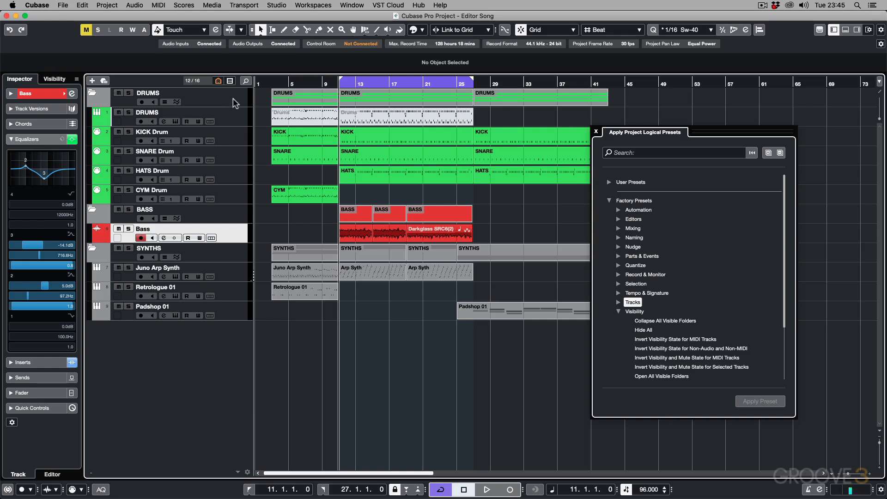
Step: Collapse the DRUMS, BASS and SYNTHS folder tracks individually in the track list
left_click(92, 95)
left_click(92, 113)
left_click(92, 132)
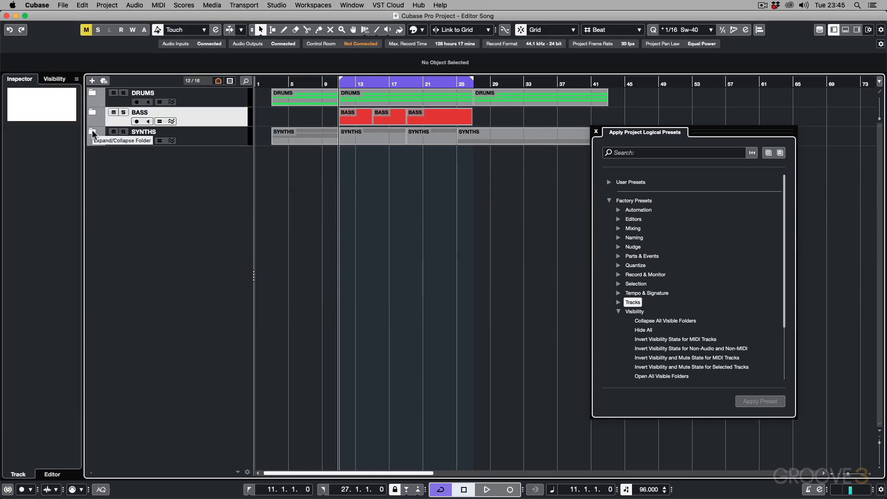
Step: Apply the Open All Visible Folders preset to the project, followed by the Collapse All Visible Folders preset
left_click(647, 320)
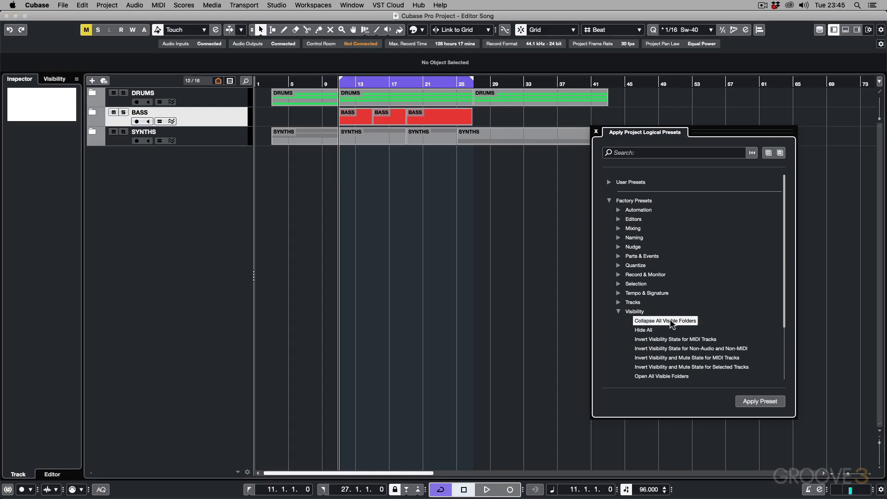
scroll(695, 321, "down", 3)
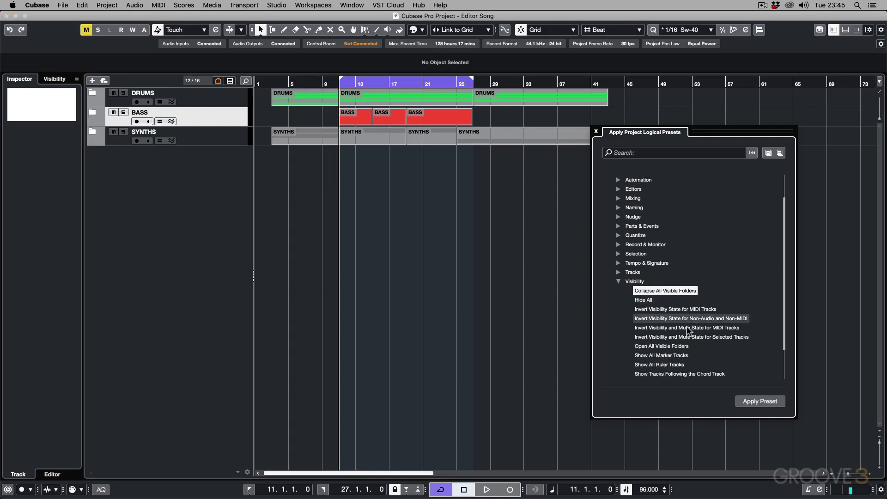
left_click(665, 347)
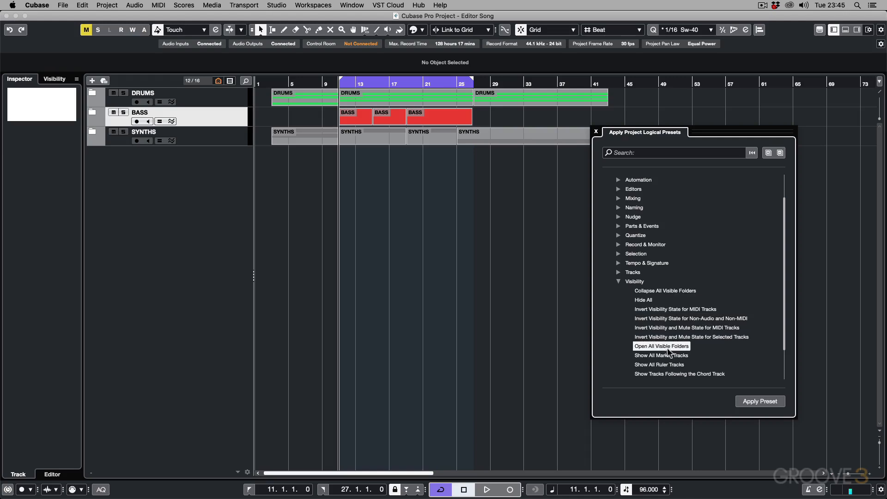
left_click(754, 402)
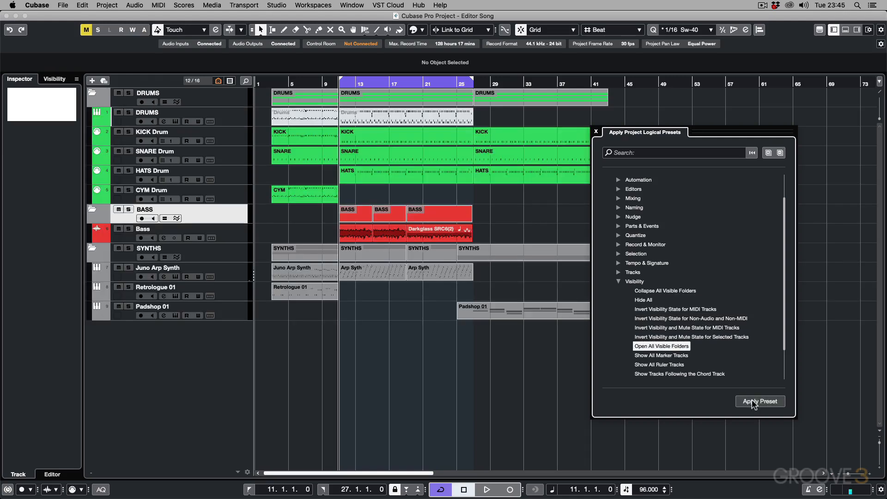
left_click(676, 293)
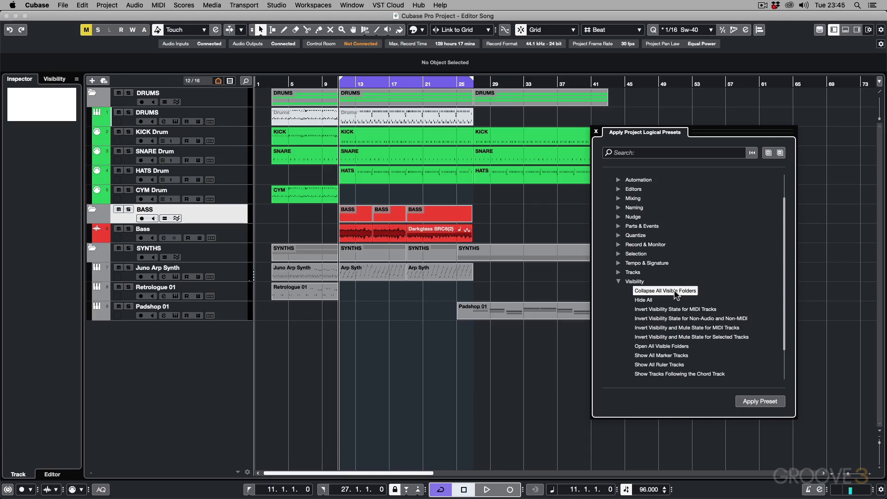
left_click(749, 402)
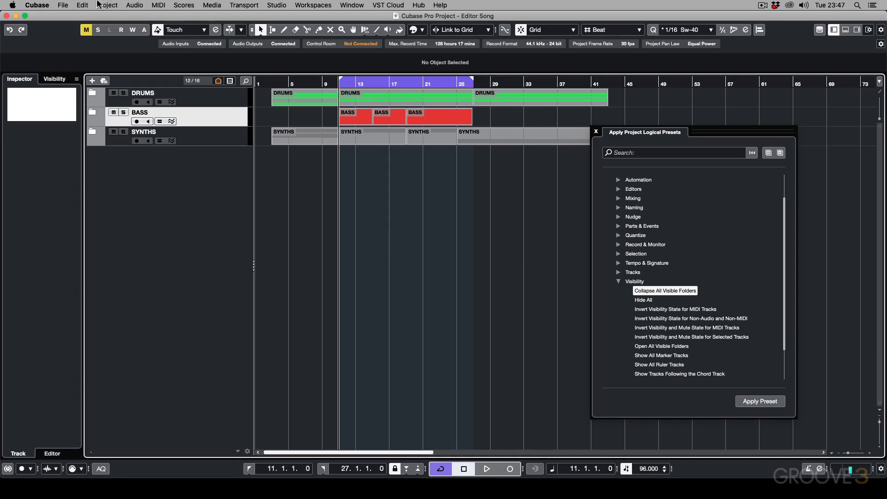
Step: Find the Collapse All Visible Folders command in Key Commands by searching "collapse" and assign it Command+Control+C
left_click(80, 5)
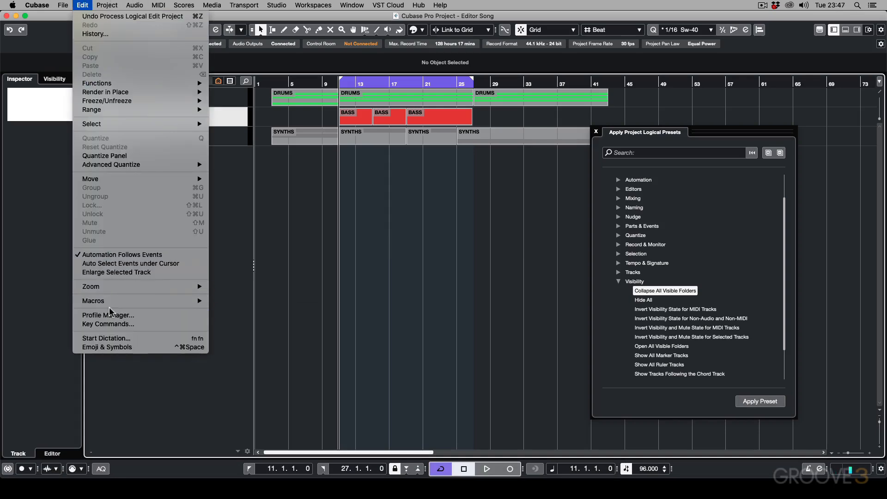
left_click(111, 325)
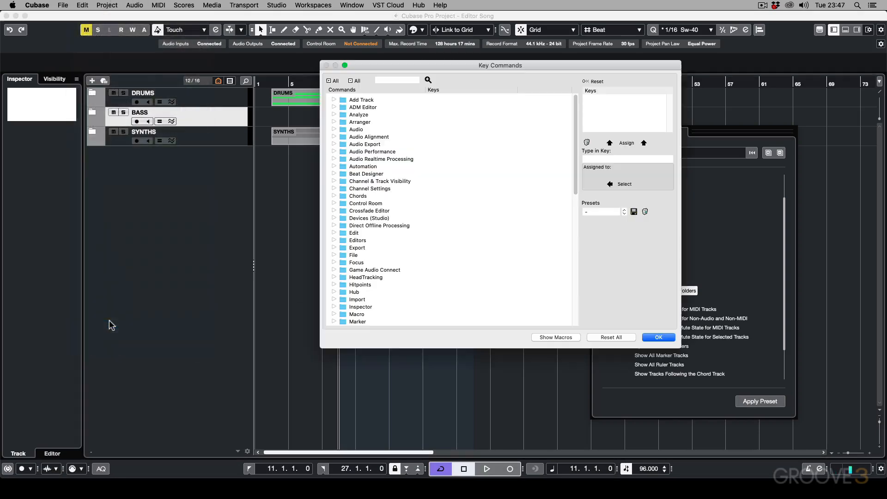
left_click(386, 79)
type("collapse")
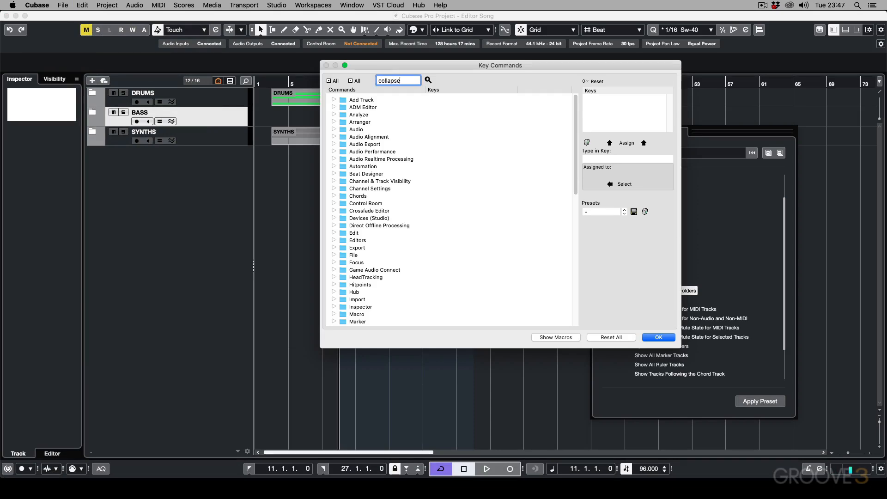
key("Return")
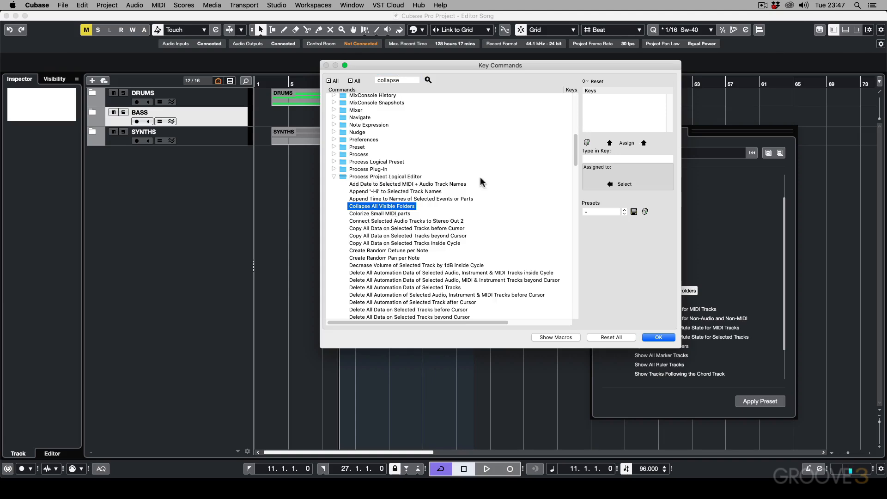
left_click(632, 158)
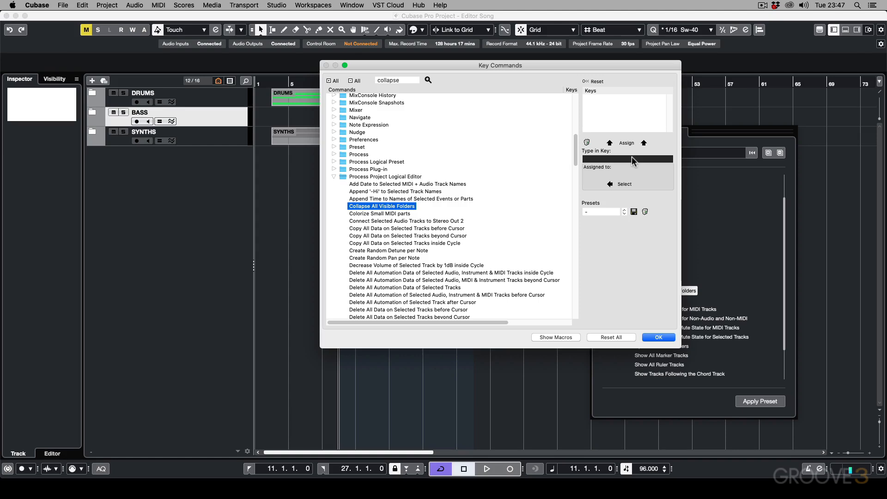
key("super+ctrl+c")
left_click(625, 143)
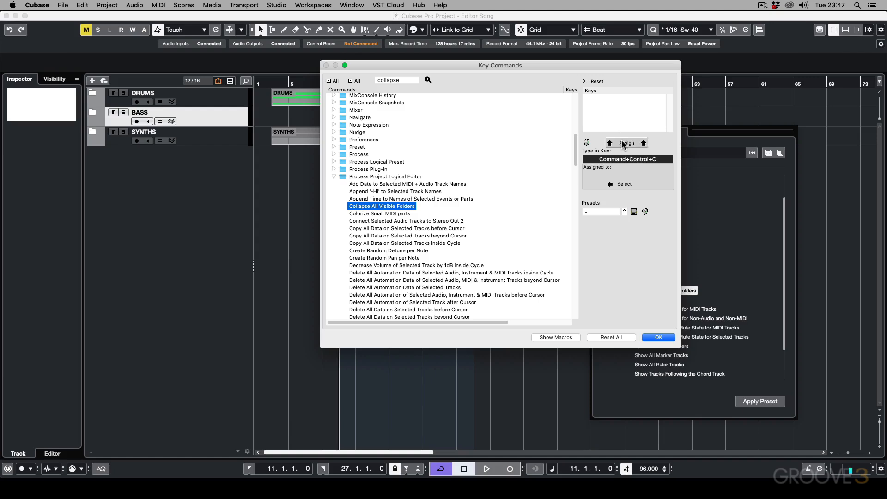
Step: Search the key commands for "open folder"
left_click(401, 80)
type("open folder")
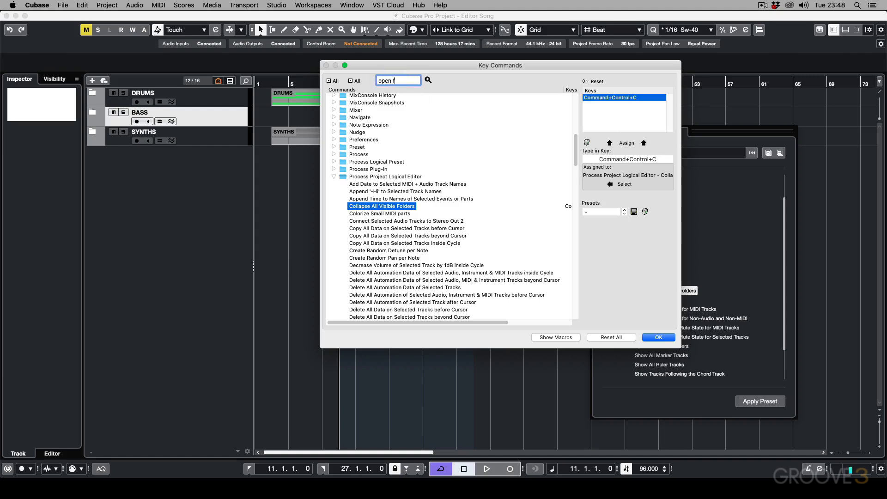
key("Return")
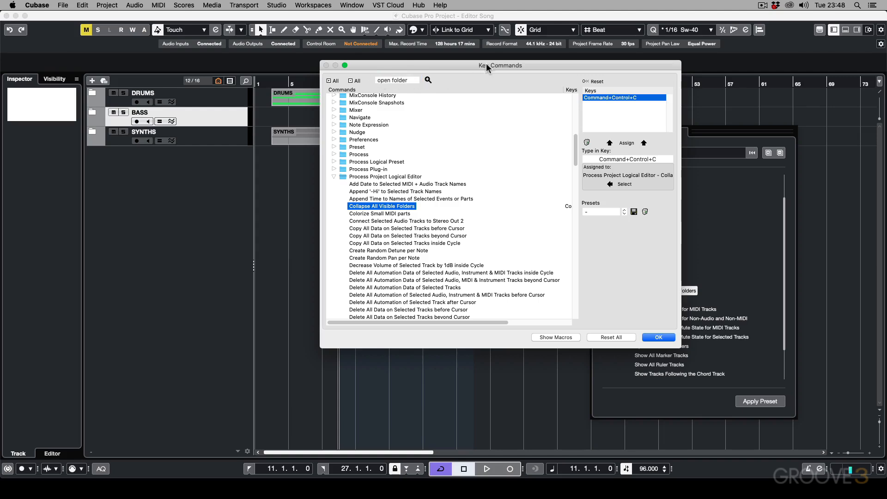
Step: Search for "open all", assign Command+Control+E to Open All Visible Folders, and close the Key Commands and logical presets windows
left_click_drag(486, 65, 363, 81)
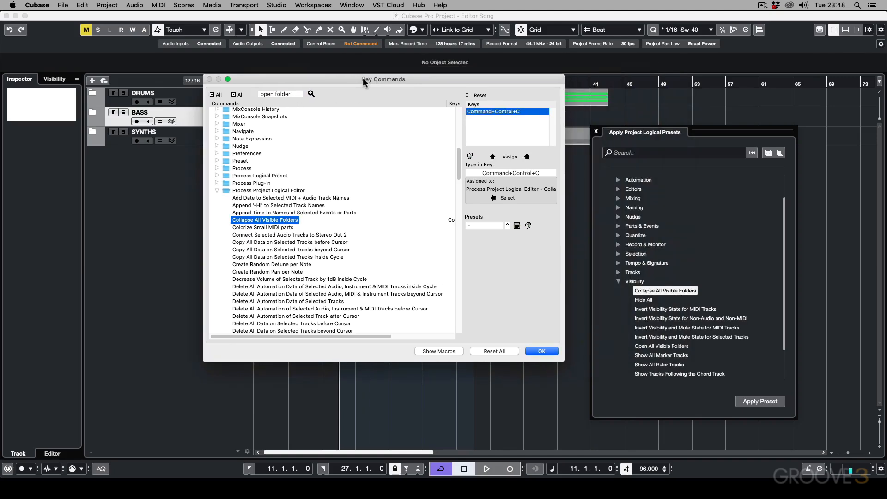
left_click(300, 92)
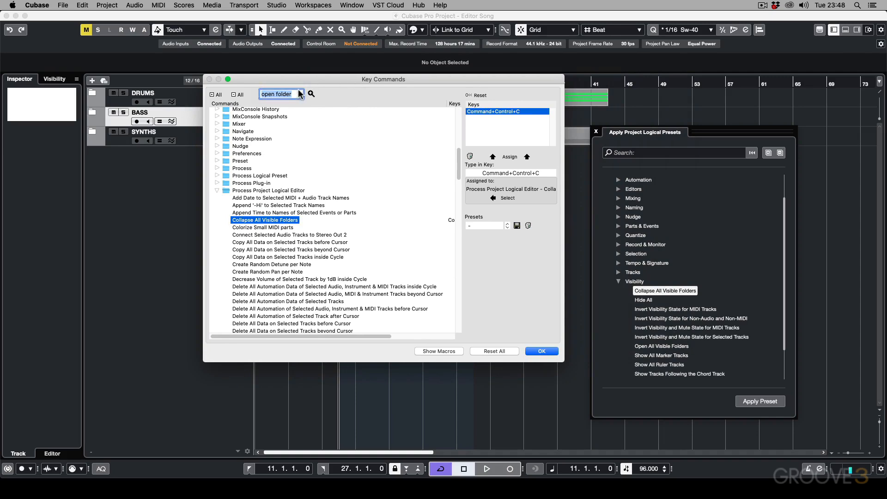
type("open all")
key("Return")
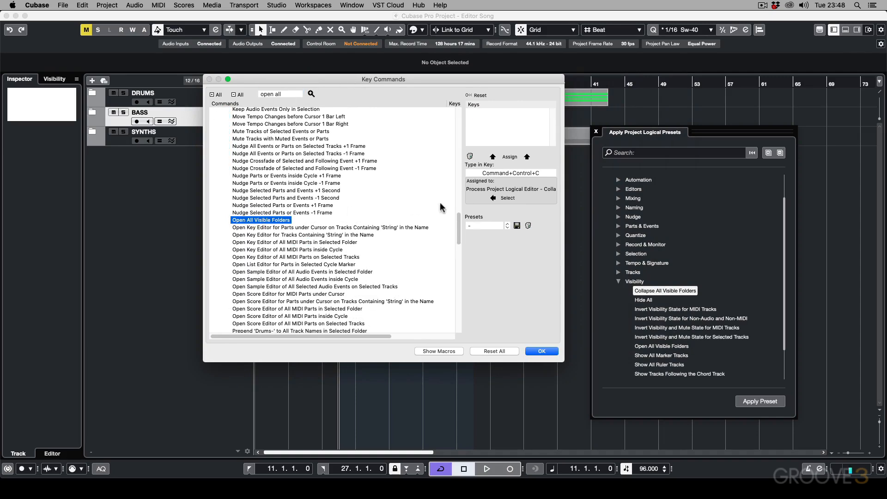
left_click(501, 175)
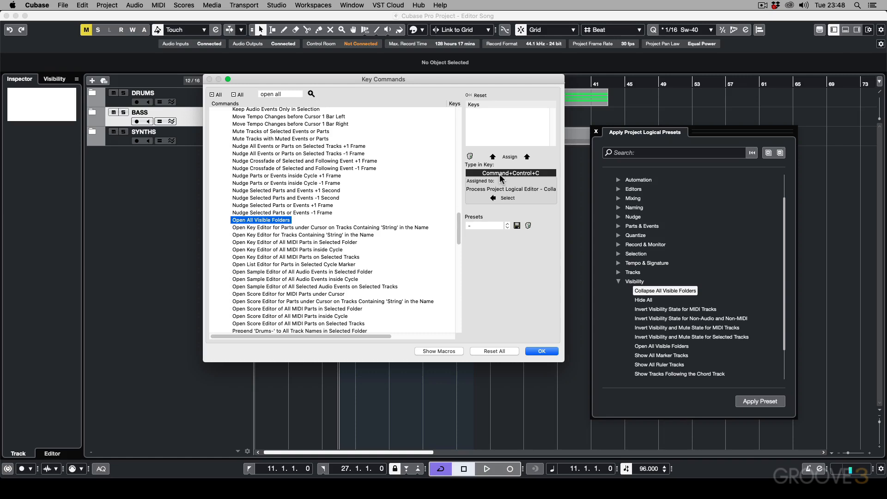
key("ctrl+super+e")
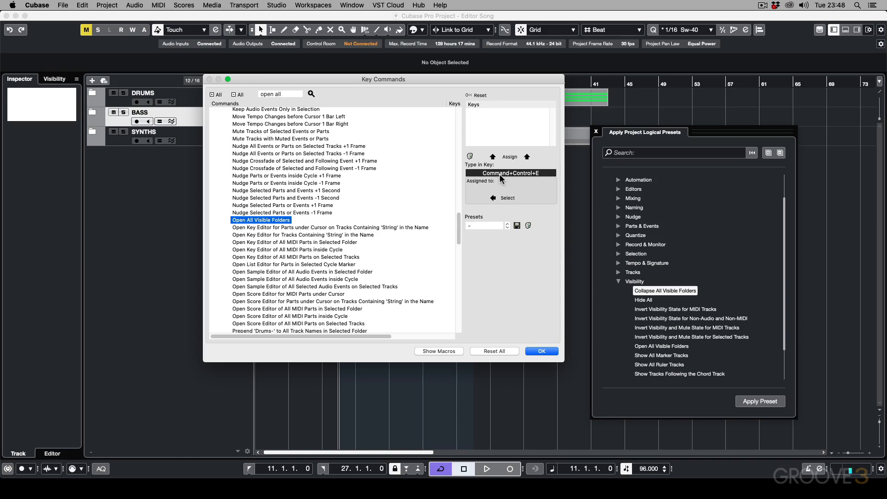
left_click(509, 157)
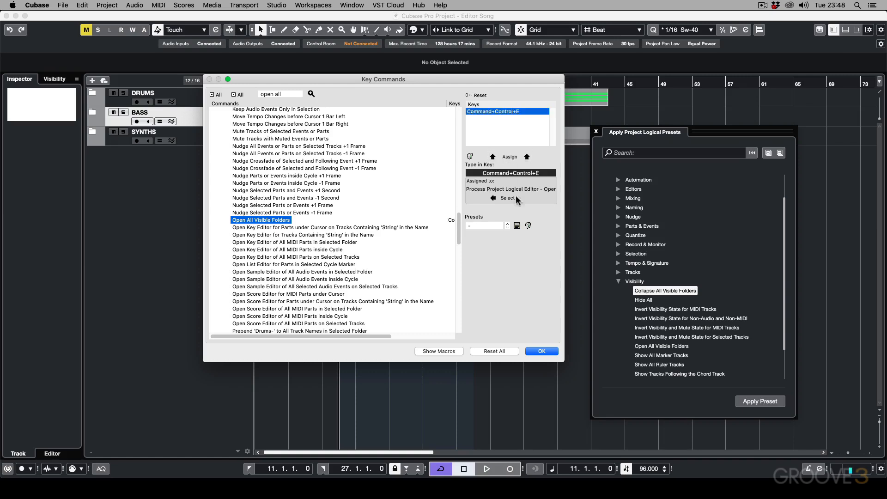
left_click(541, 352)
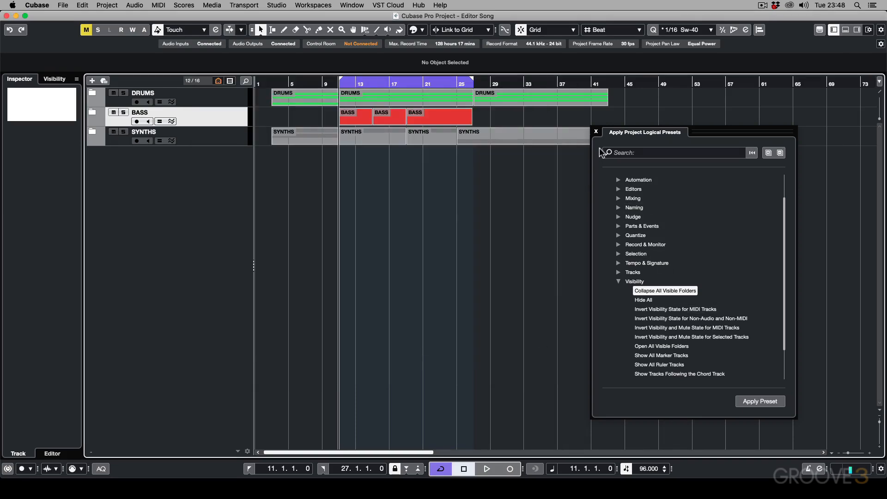
left_click(596, 133)
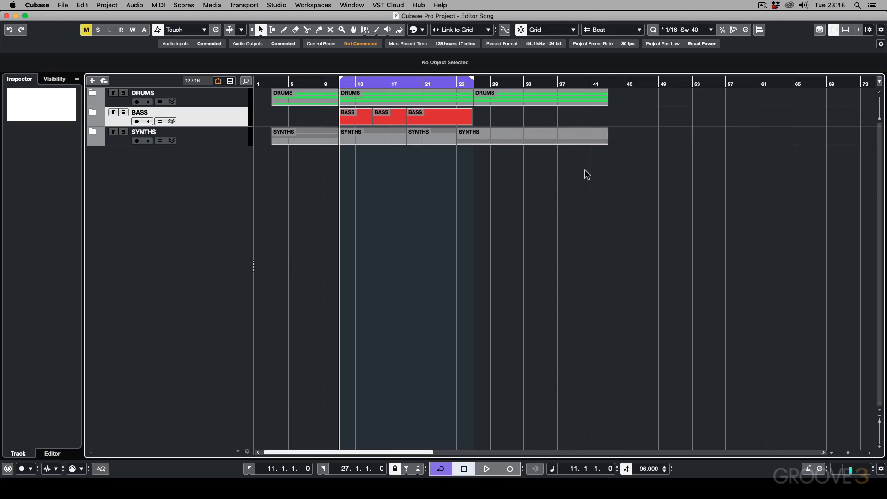
Step: Use the assigned key commands to open and collapse all visible folders several times, ending with the folders open
key("shift+f")
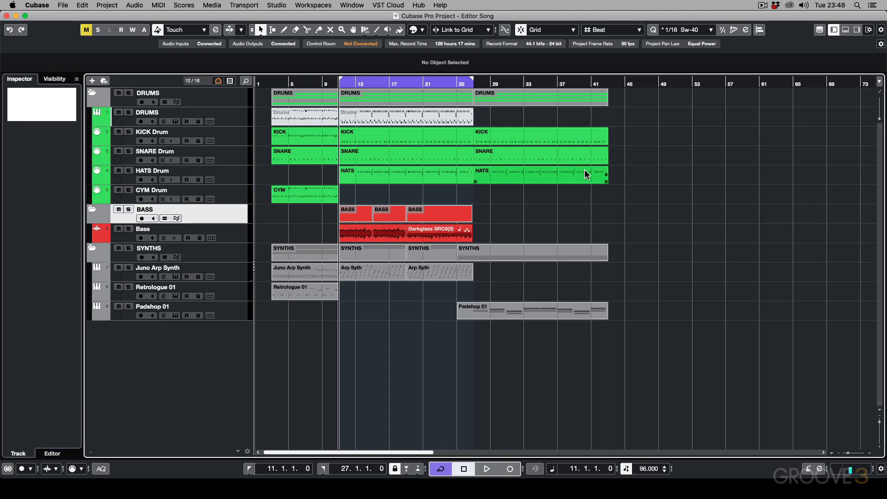
key("shift+f")
key("shift+f")
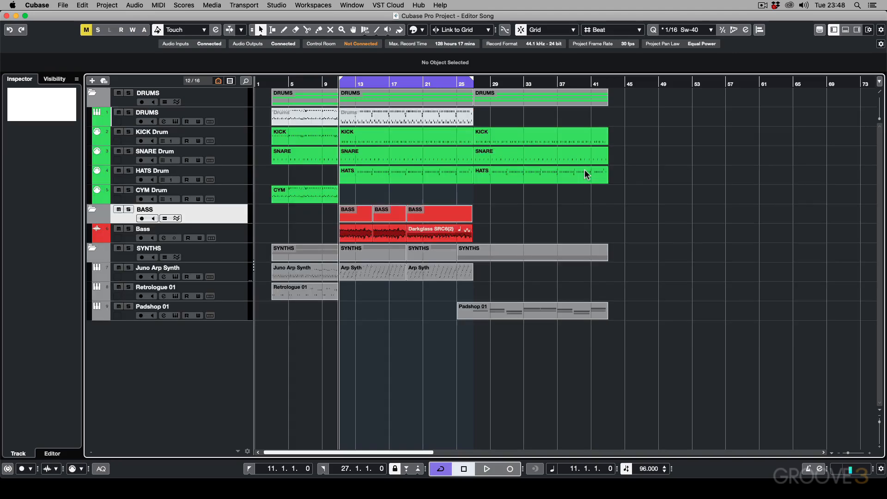
key("shift+f")
key("shift+f")
key("shift+f")
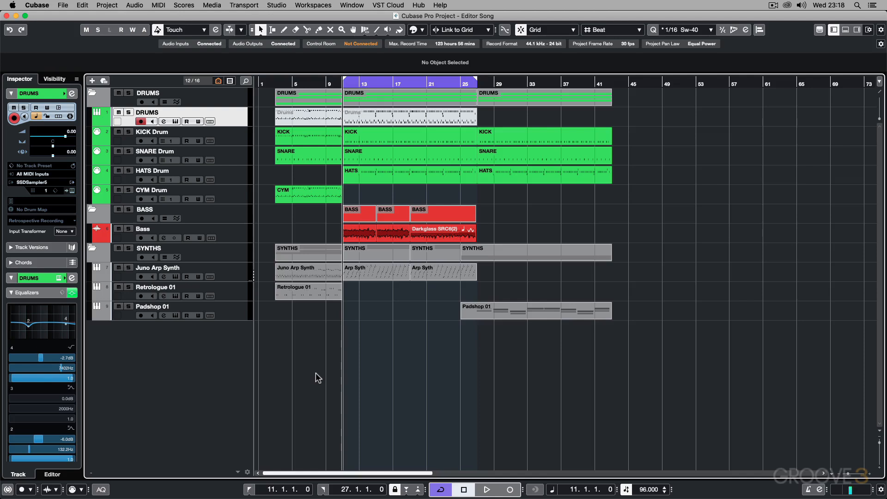
Step: Find the Open Project Logical Editor command in Key Commands by searching "open project logical" and assign it Control+Shift+P
left_click(110, 6)
mouse_move(171, 204)
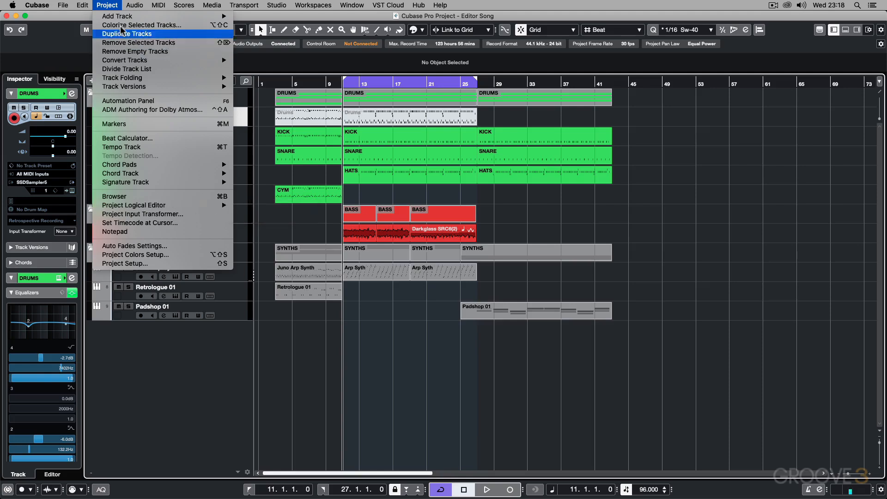
mouse_move(82, 6)
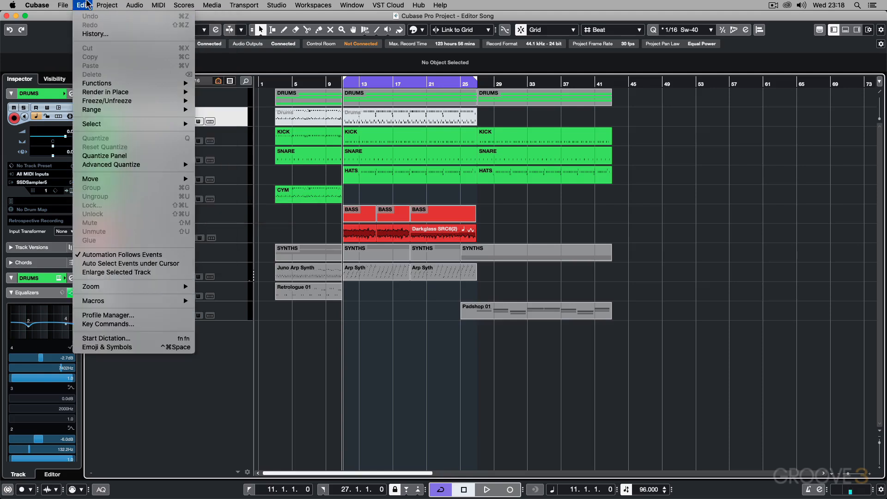
left_click(113, 323)
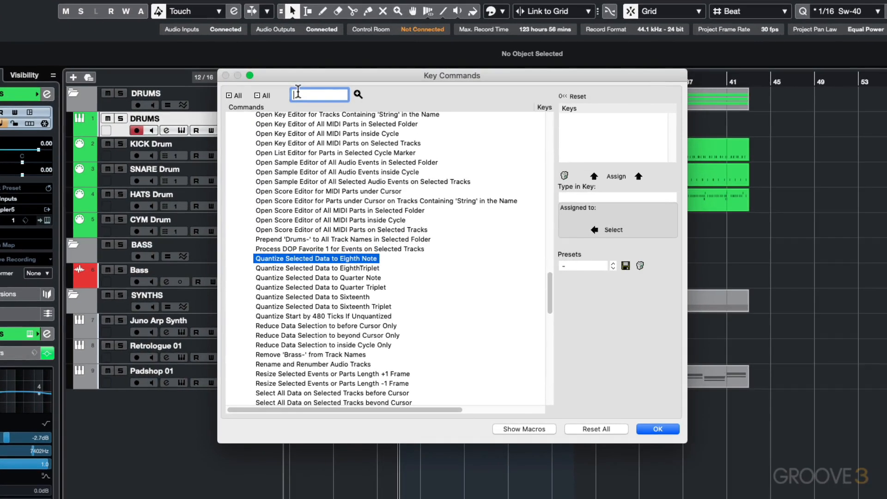
type("op")
type("en project logical")
key("Return")
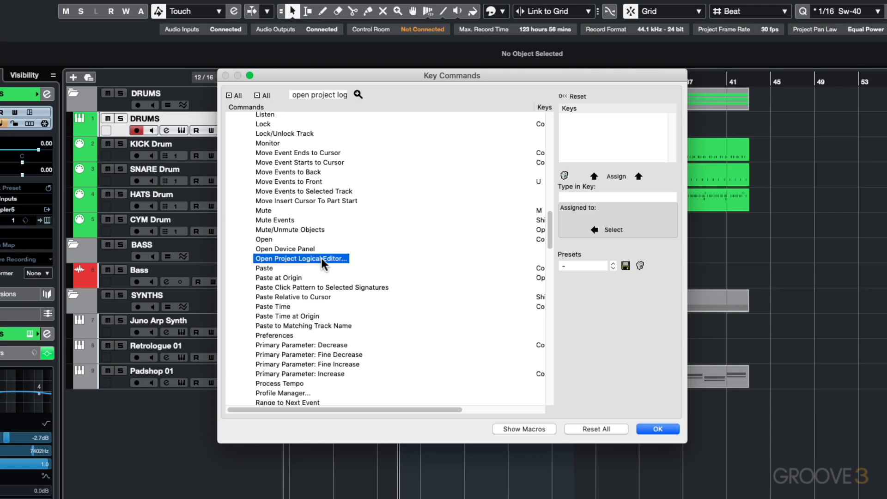
left_click(599, 198)
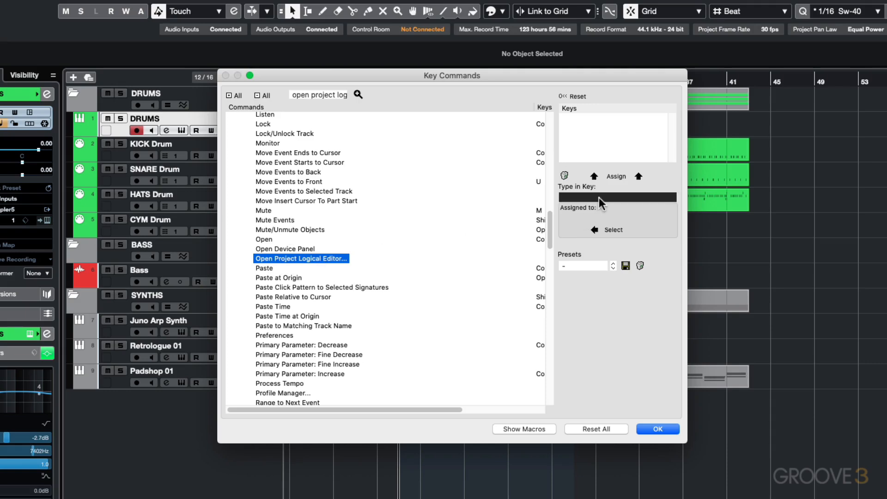
key("ctrl+shift+p")
left_click(638, 176)
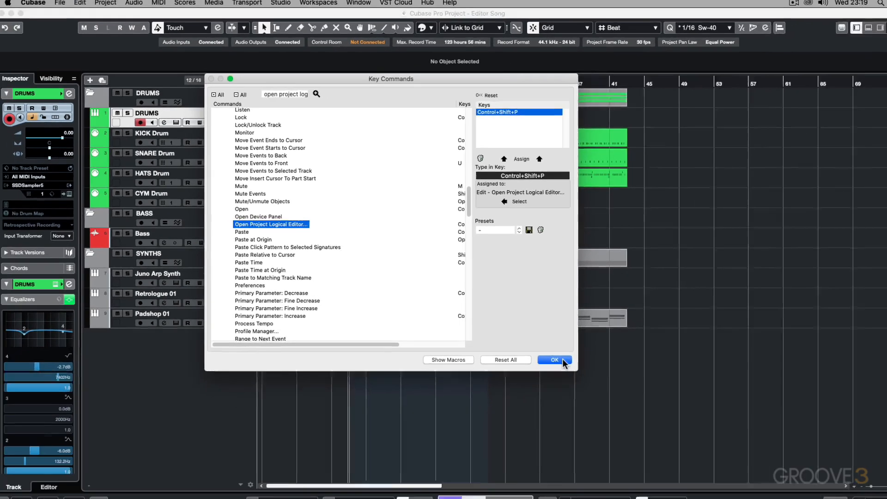
left_click(557, 360)
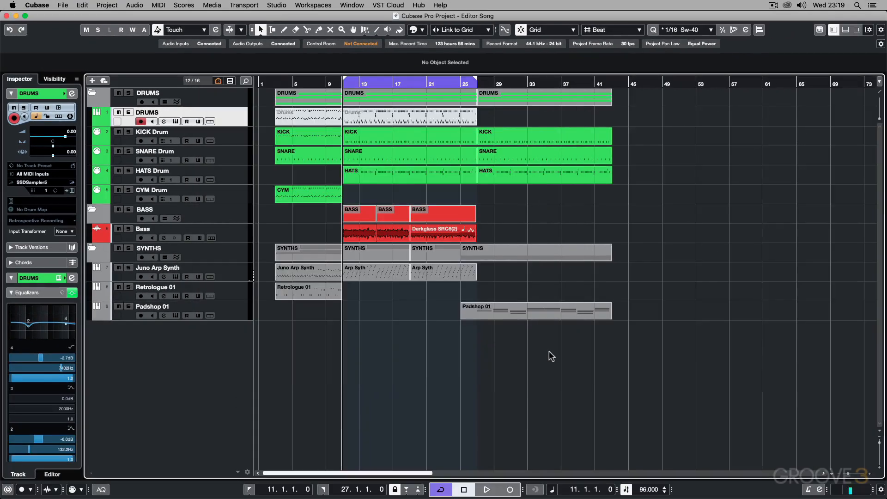
Step: Open the Project Logical Editor and load the factory Mixing preset Toggle Inserts Bypass of Selected Tracks
key("ctrl+shift+p")
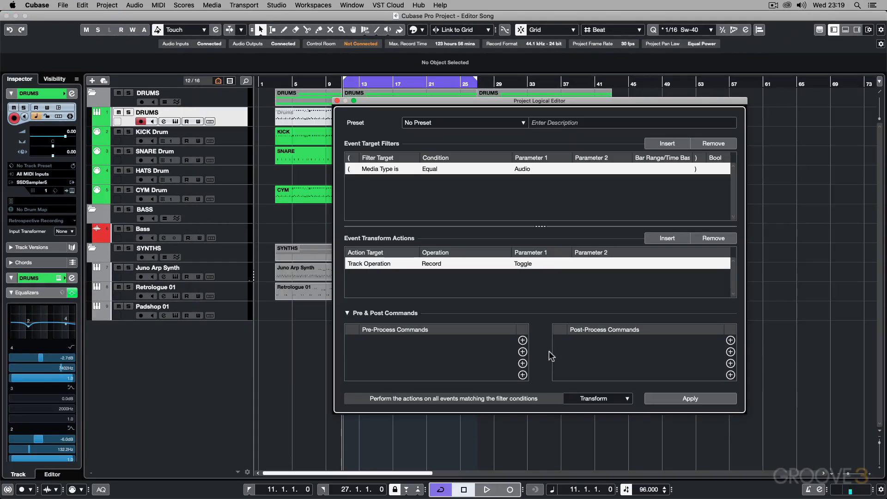
left_click(422, 123)
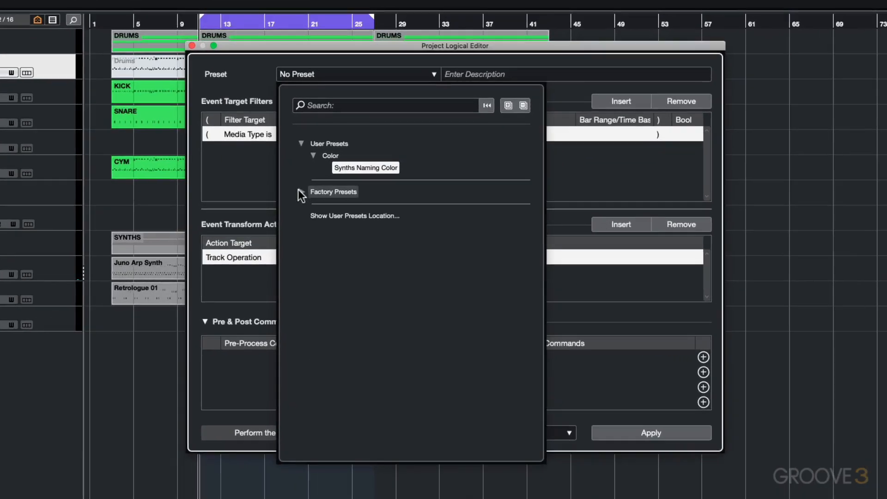
left_click(301, 192)
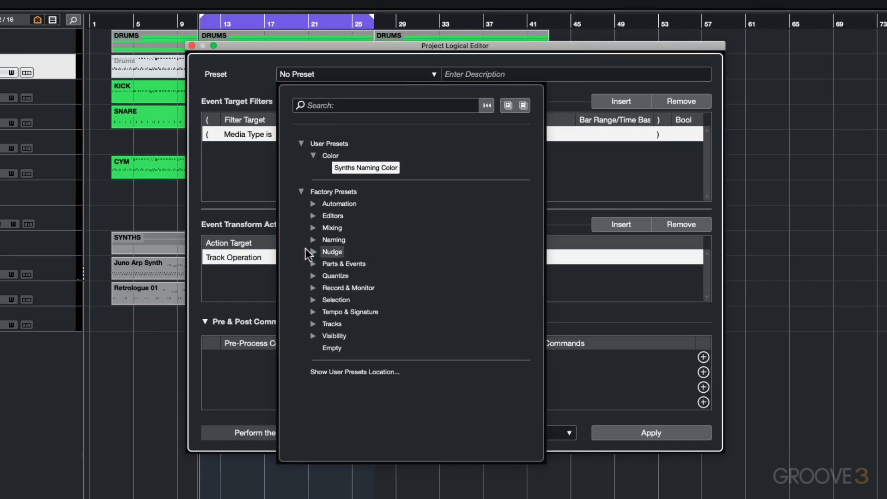
left_click(314, 227)
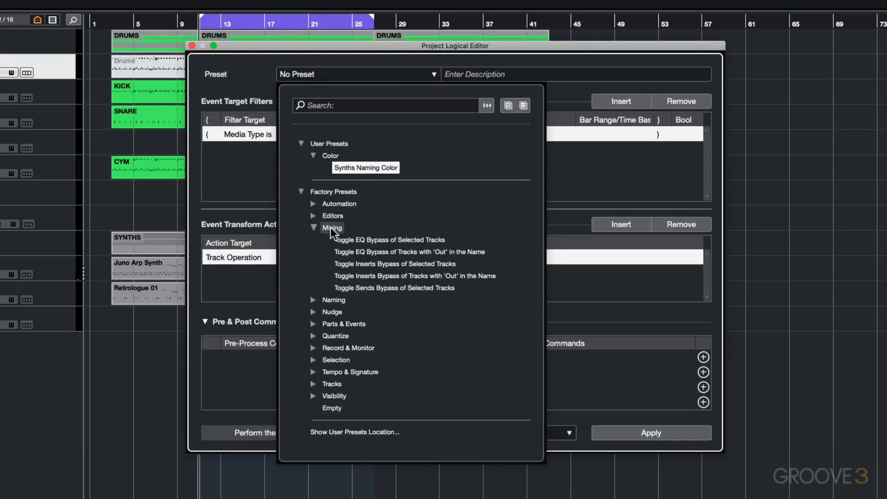
left_click(384, 263)
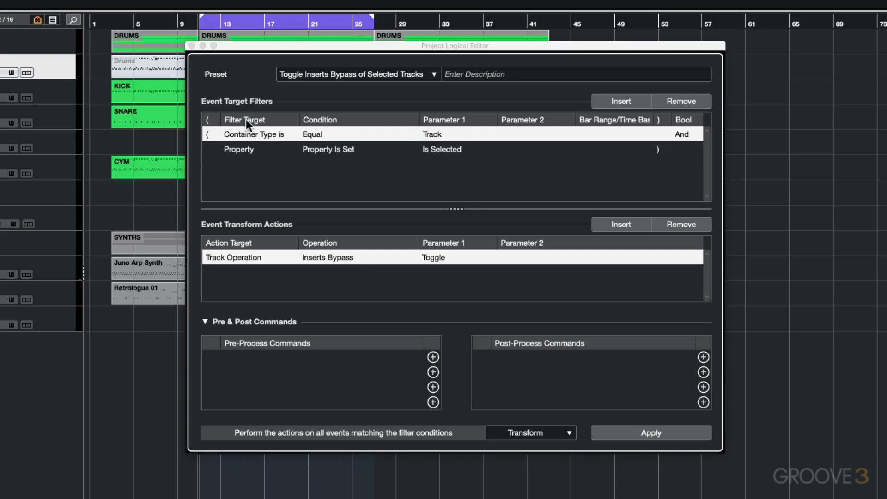
Step: Examine the preset's filter target and condition options, the selected-track property filter, and the available action targets and track operations
left_click(254, 133)
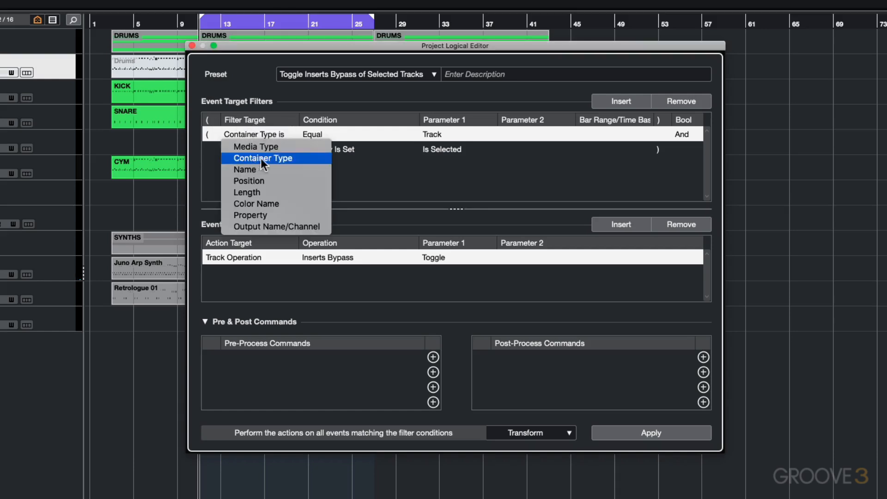
left_click(248, 132)
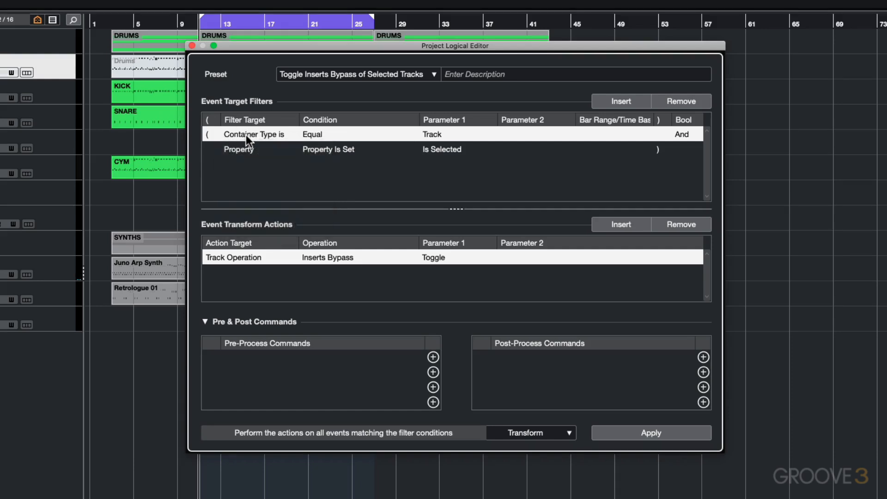
left_click(313, 132)
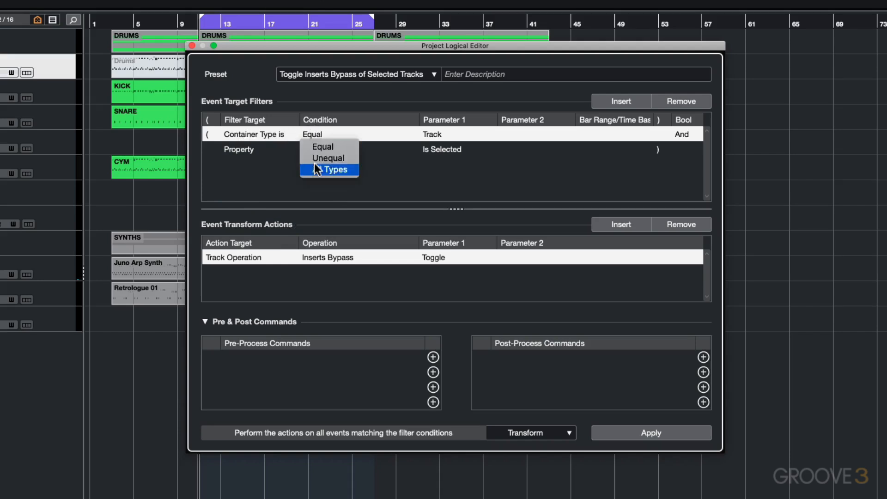
left_click(325, 119)
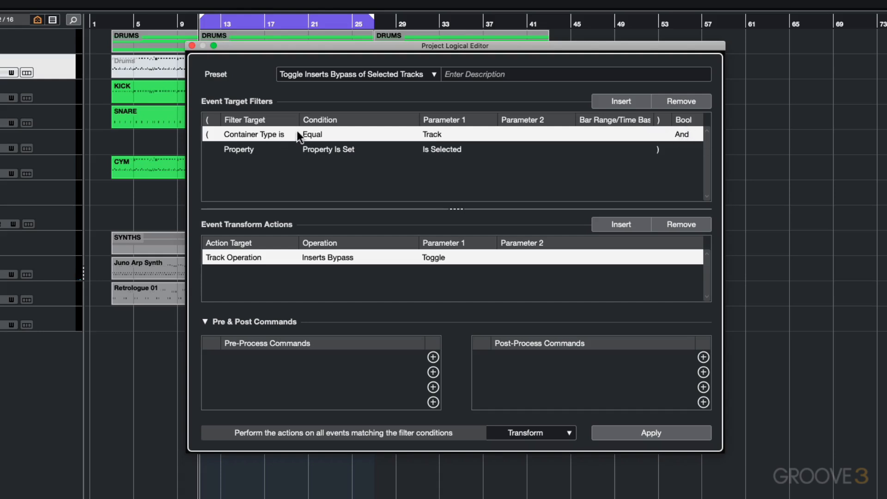
left_click(234, 149)
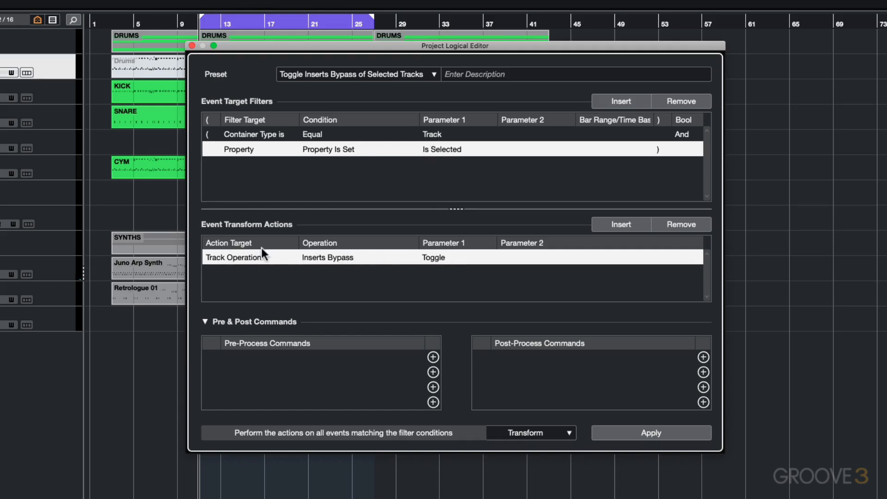
left_click(224, 257)
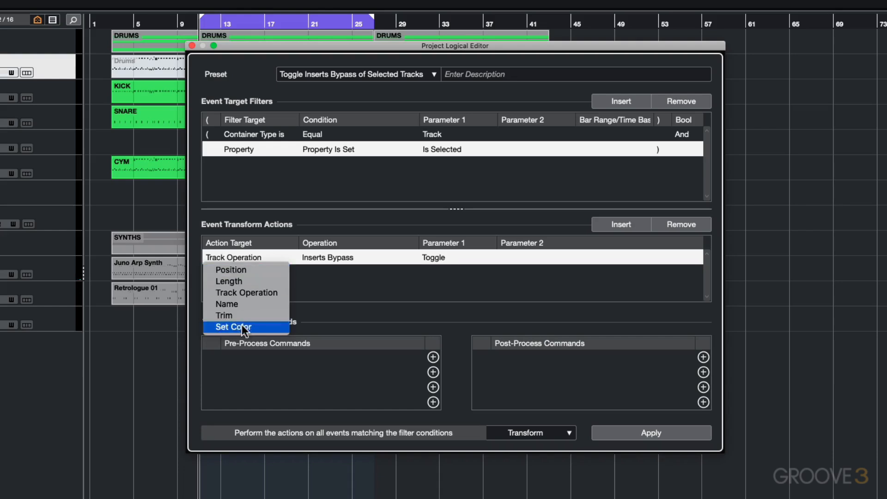
left_click(229, 255)
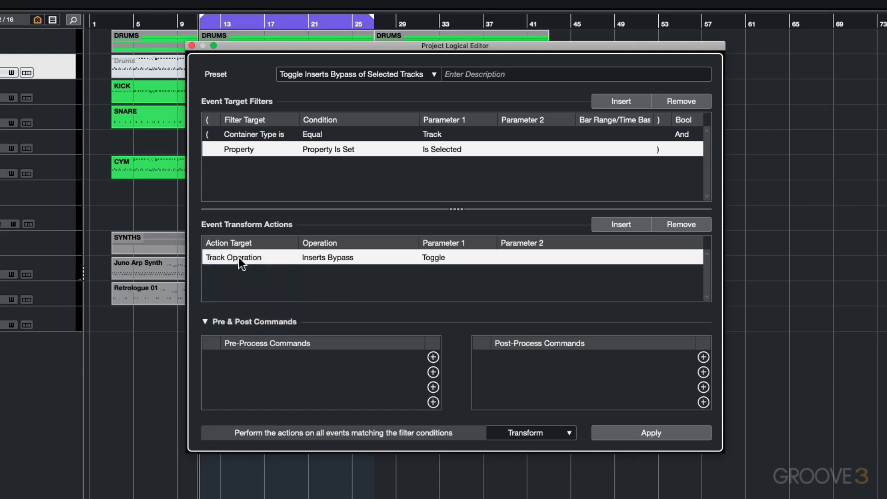
left_click(346, 259)
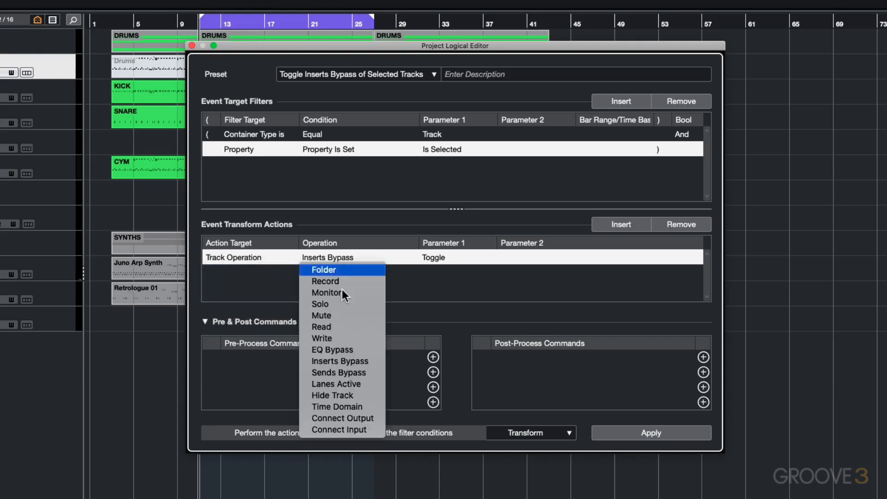
left_click(448, 291)
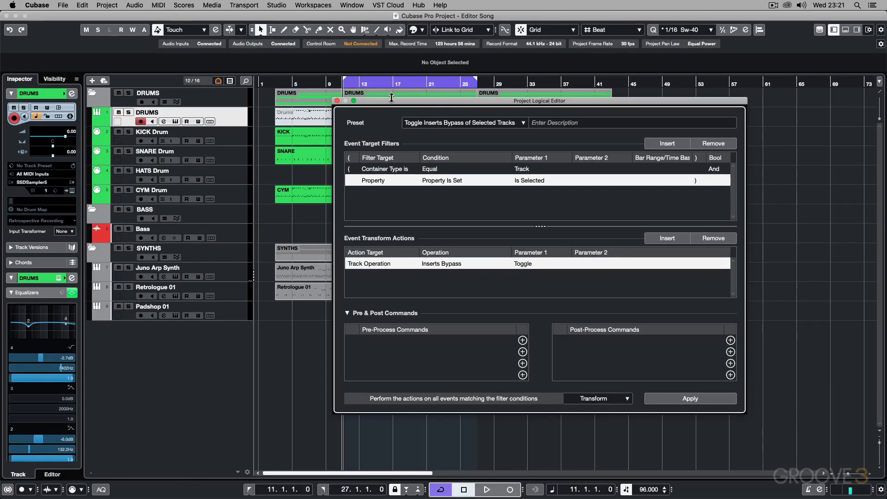
Step: Move the Project Logical Editor aside, show the lower-zone MixConsole, and apply the preset twice to bypass and re-enable the DRUMS track's inserts
left_click_drag(390, 108, 513, 109)
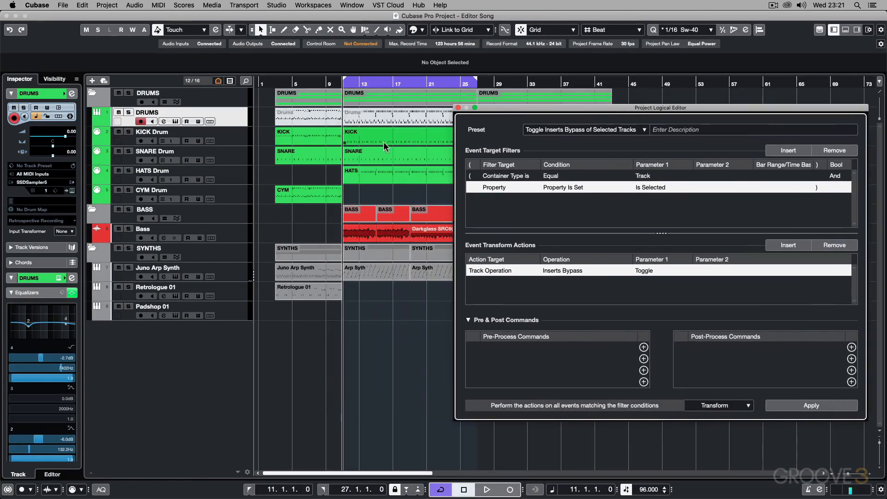
left_click(845, 30)
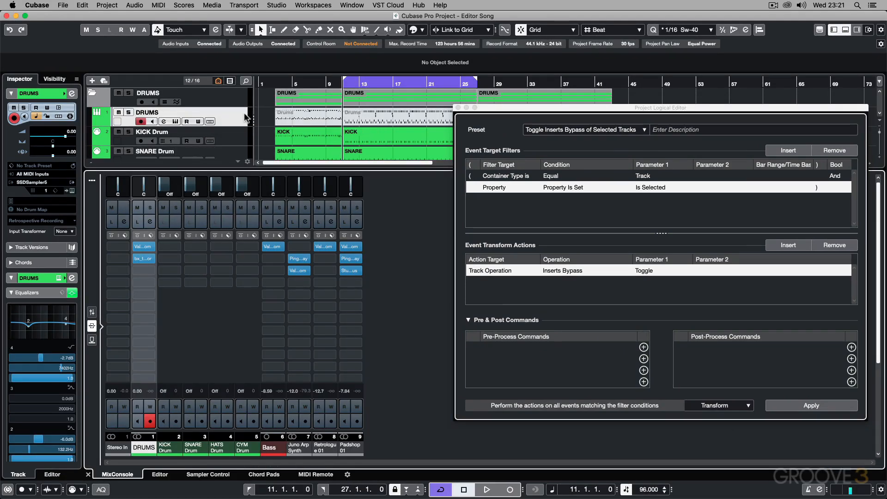
left_click(812, 407)
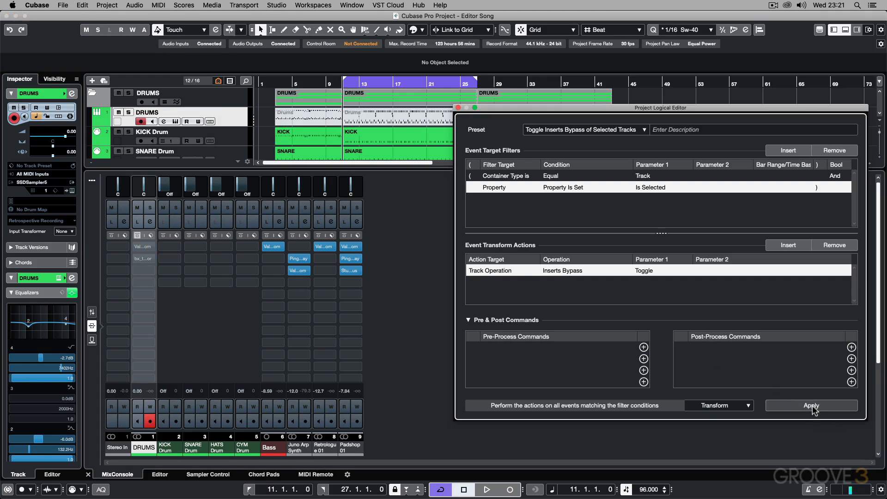
left_click(810, 408)
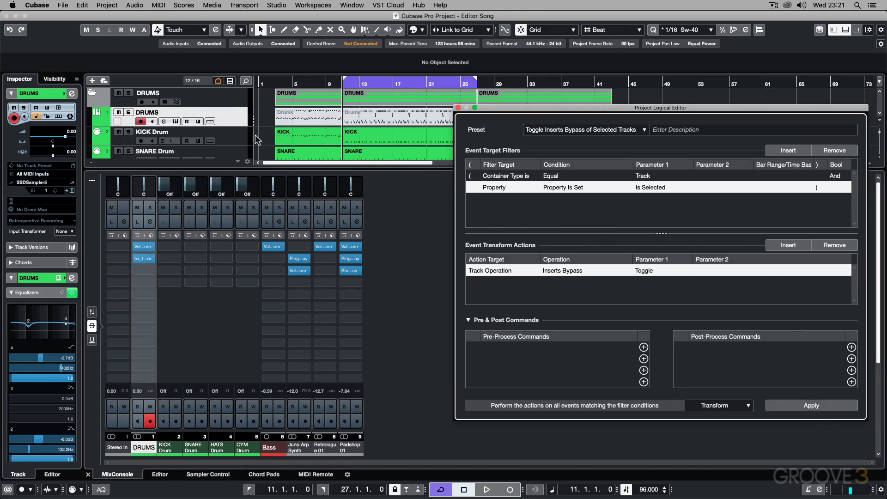
Step: Select the Bass, Juno Arp Synth, Retrologue 01 and Padshop 01 tracks alongside DRUMS and apply the preset twice to bypass and re-enable their inserts
left_click(249, 169)
left_click_drag(248, 169, 249, 257)
scroll(224, 222, "down", 2)
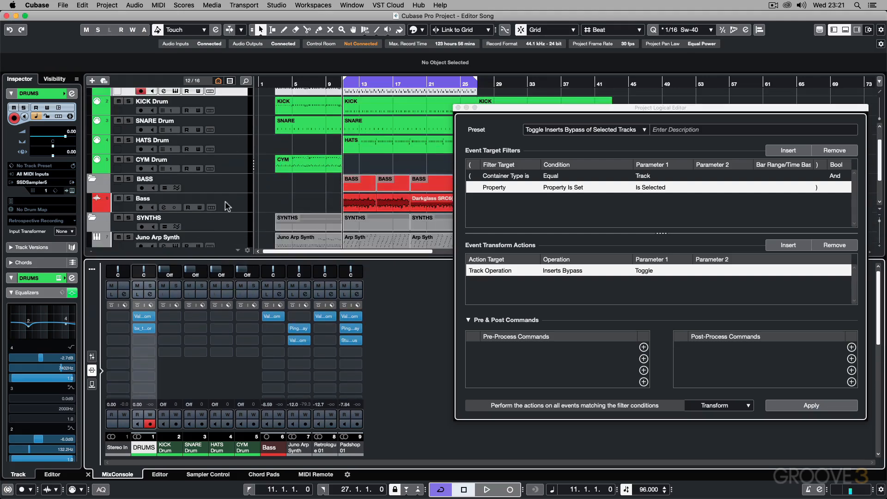
left_click(229, 207)
scroll(230, 207, "down", 2)
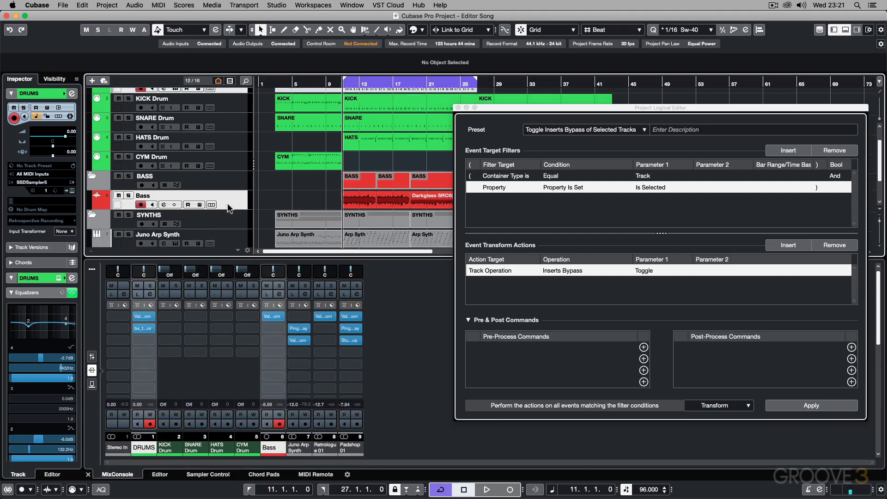
left_click(229, 208, "super")
left_click(229, 216, "super")
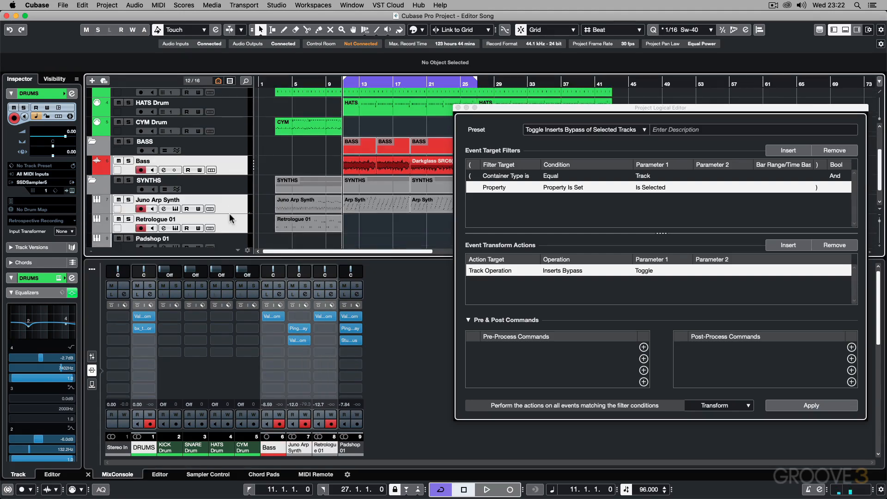
scroll(229, 213, "down", 1)
left_click(229, 213, "super")
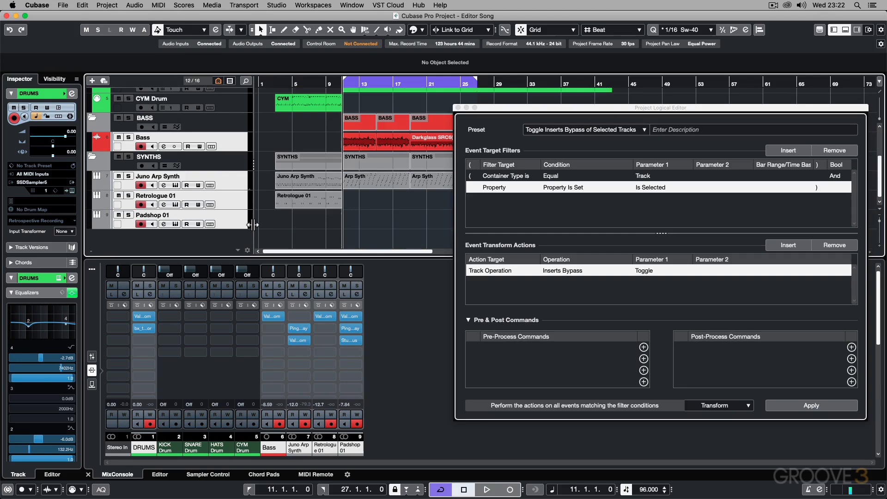
left_click(795, 406)
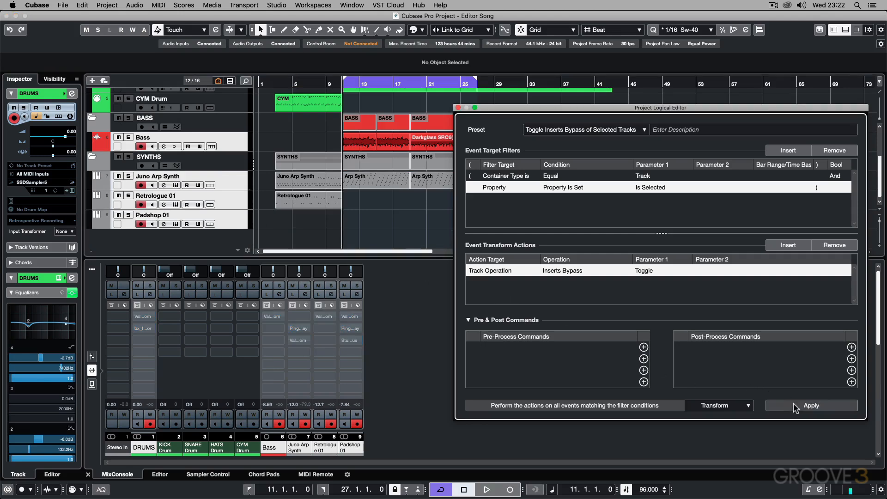
left_click(794, 406)
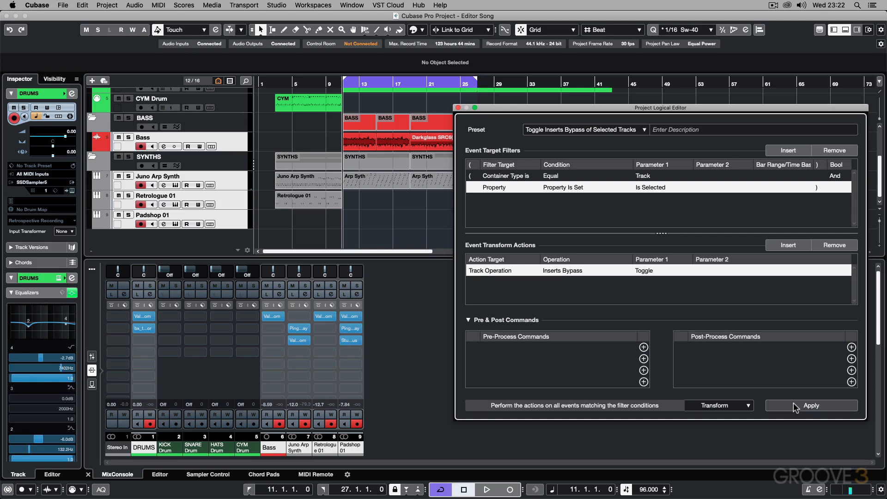
Step: Change the preset's property filter condition to Property Is Not Set with Is Selected as its parameter
left_click(570, 189)
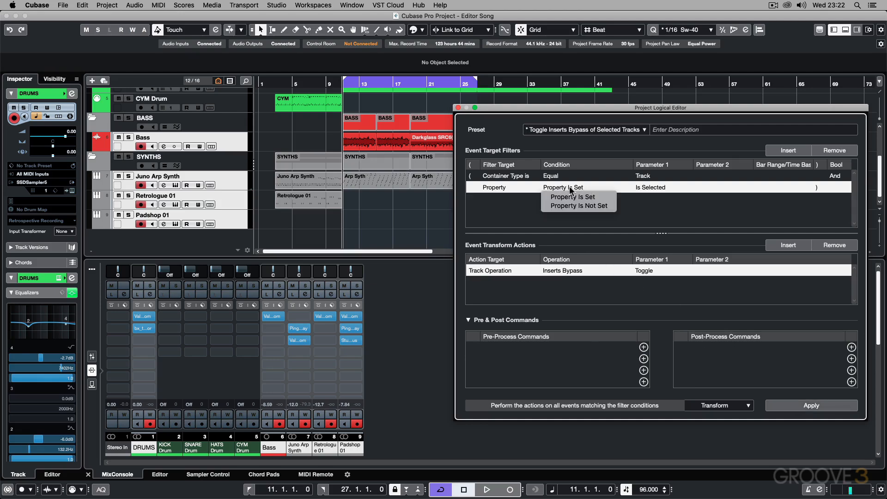
left_click(580, 205)
left_click(641, 189)
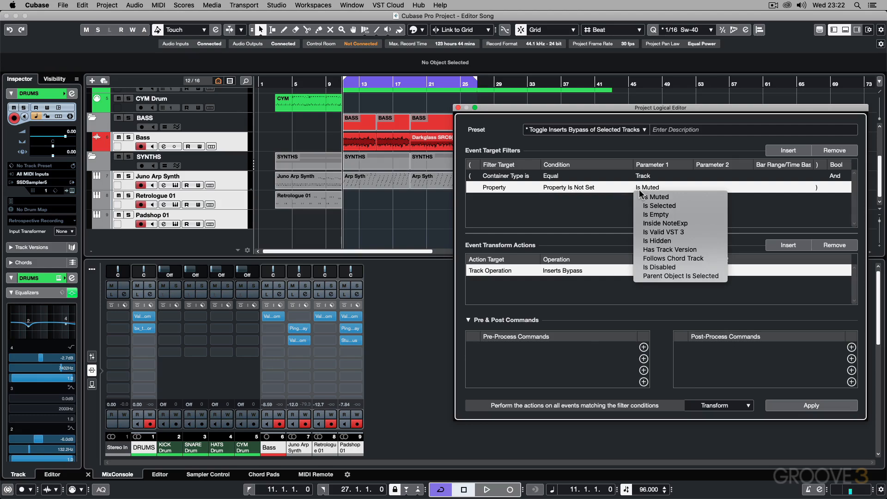
left_click(653, 205)
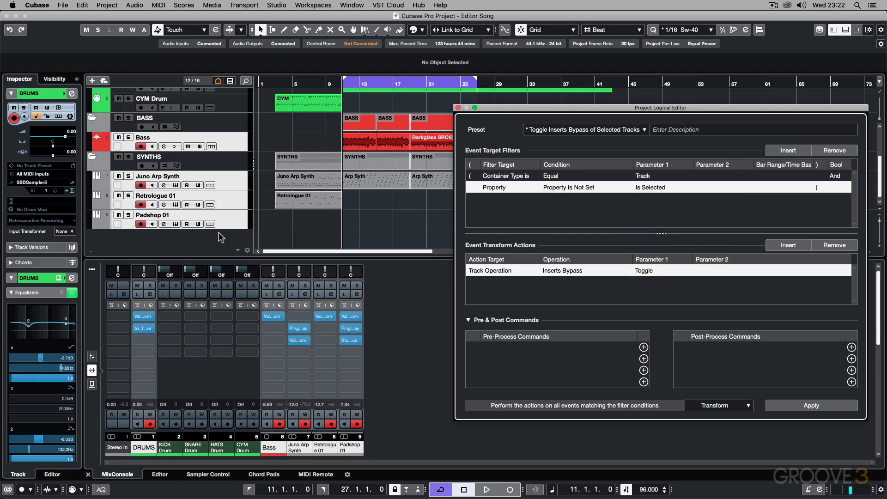
Step: Select the KICK Drum track and apply the modified preset to bypass the inserts of the unselected tracks
left_click(220, 168)
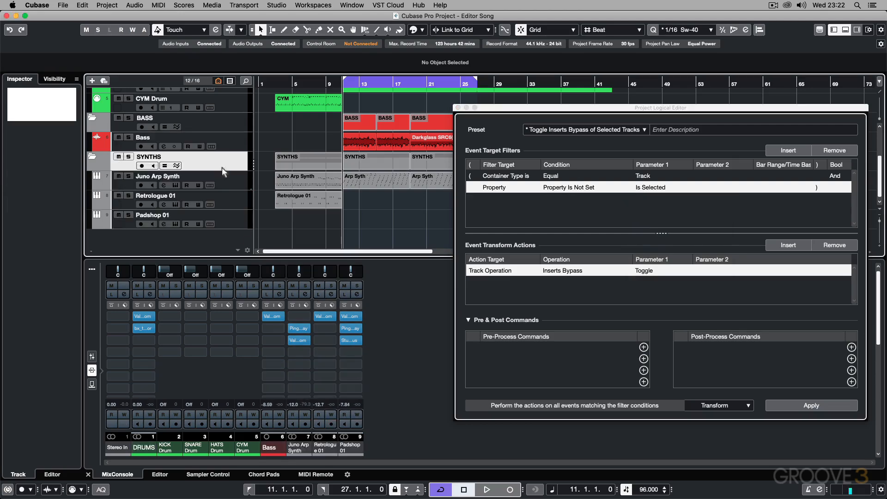
left_click(225, 123)
scroll(218, 130, "up", 3)
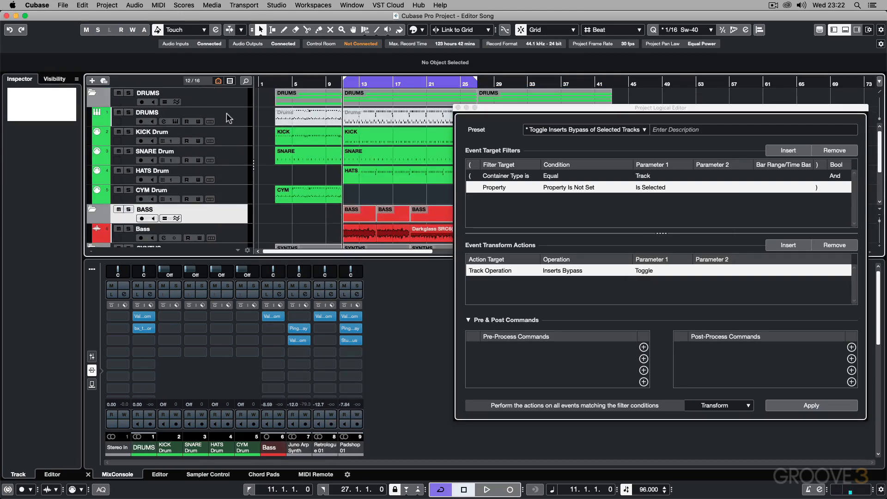
left_click(233, 119)
left_click(240, 138)
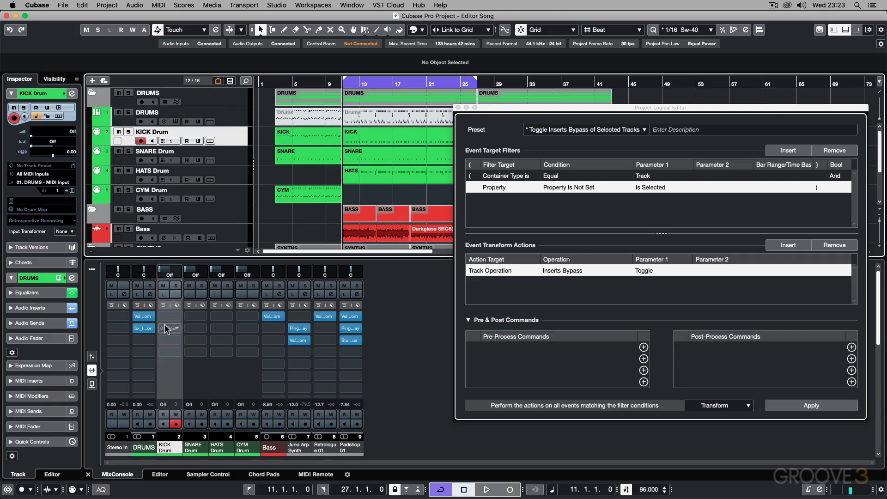
left_click(801, 407)
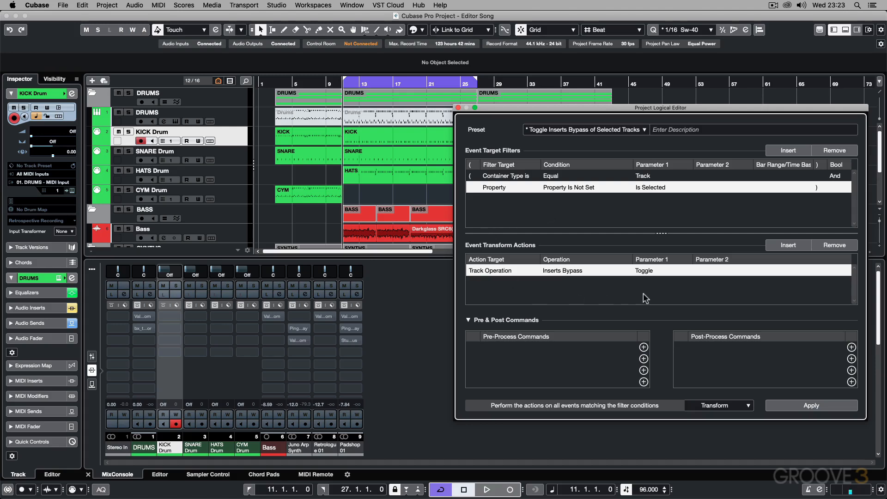
Step: Review the property condition choices and the preset list, and apply the modified preset twice to toggle the unselected tracks' inserts
left_click(569, 186)
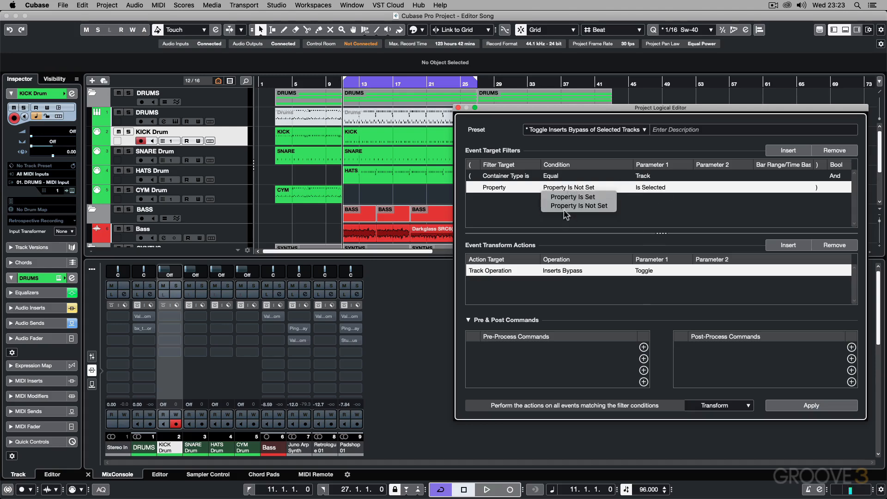
left_click(521, 204)
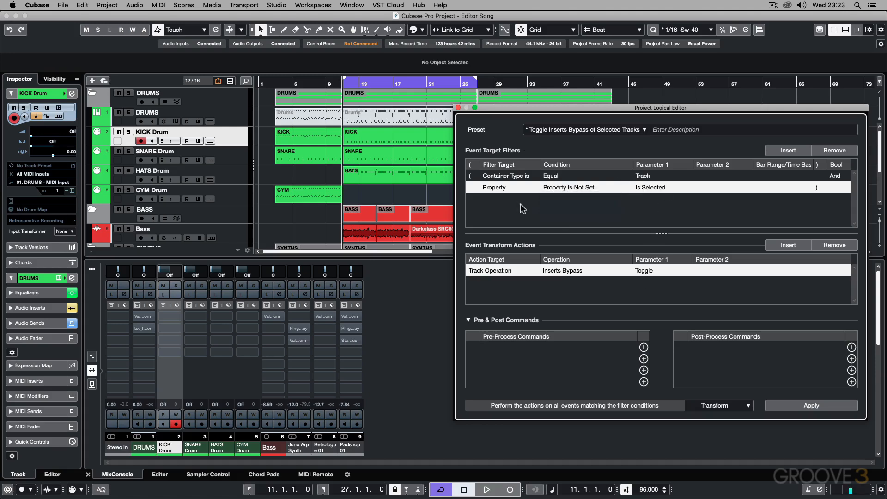
left_click(552, 131)
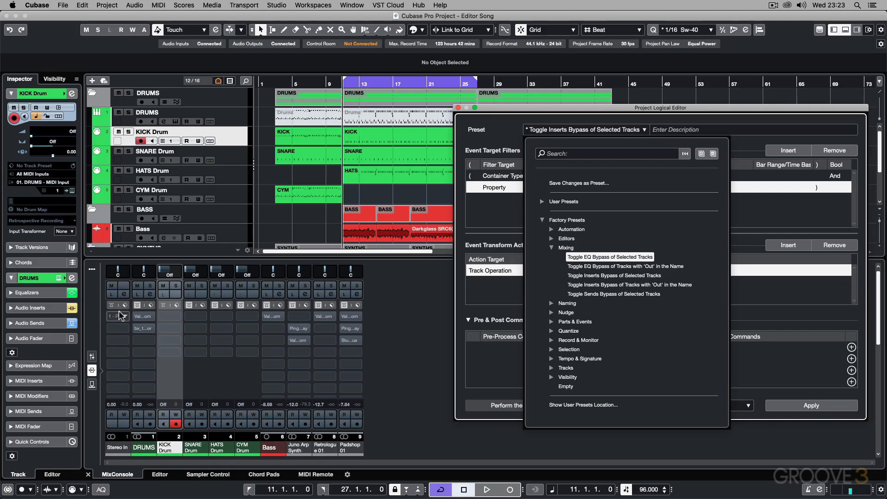
left_click(481, 209)
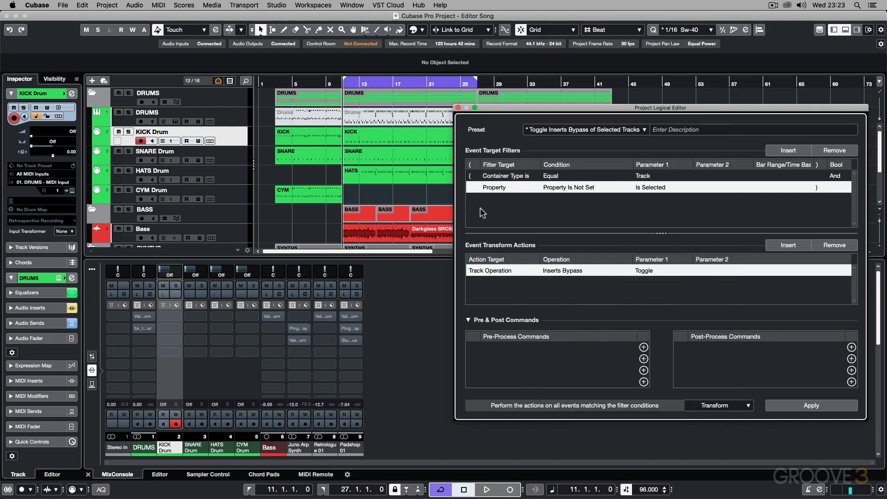
left_click(562, 184)
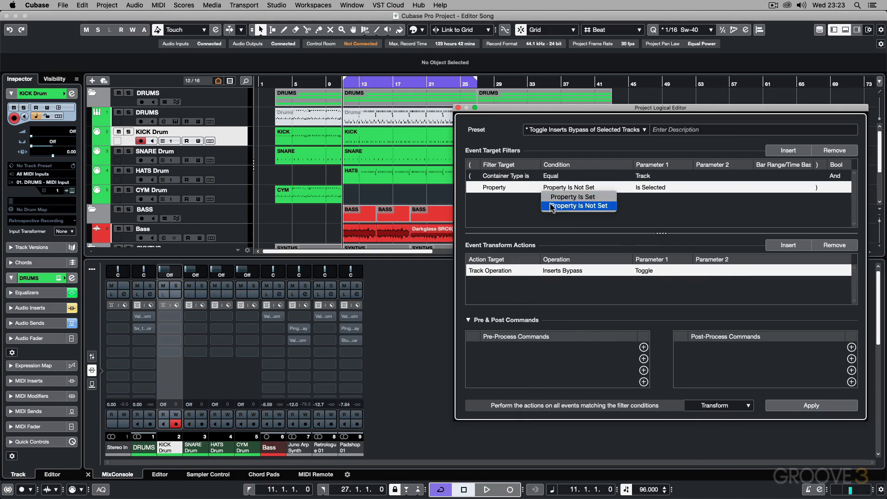
left_click(502, 218)
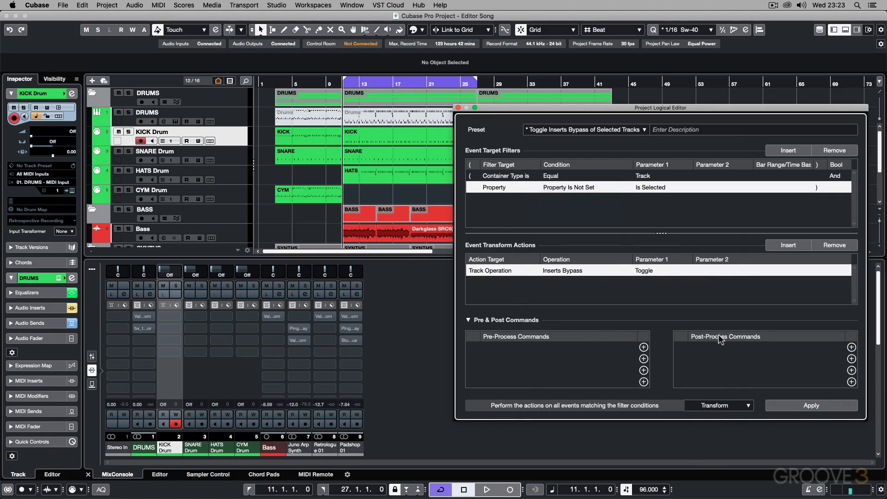
left_click(799, 407)
left_click(799, 407)
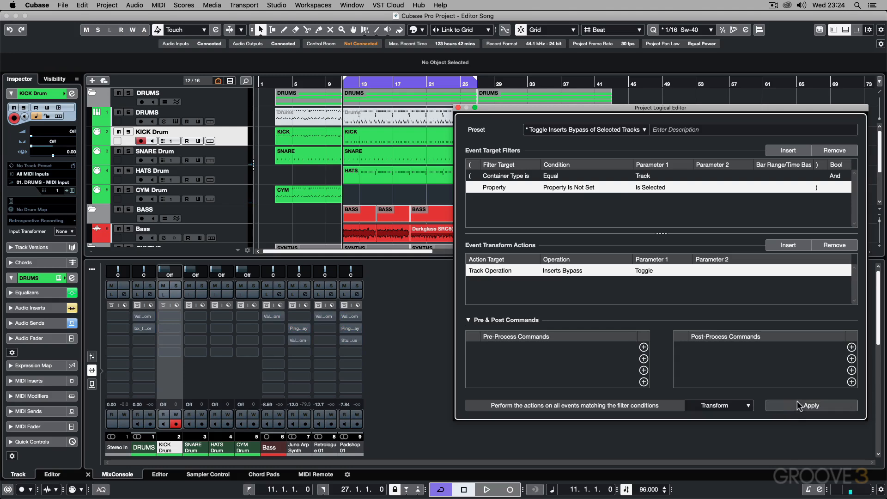
Step: Load the factory Mixing preset Toggle Sends Bypass of Selected Tracks and show the sends in the MixConsole
left_click(558, 131)
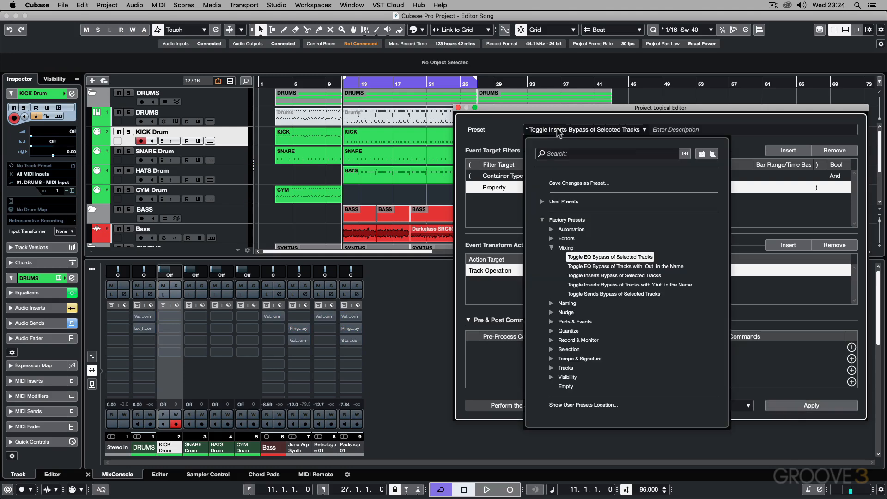
left_click(633, 294)
left_click(92, 384)
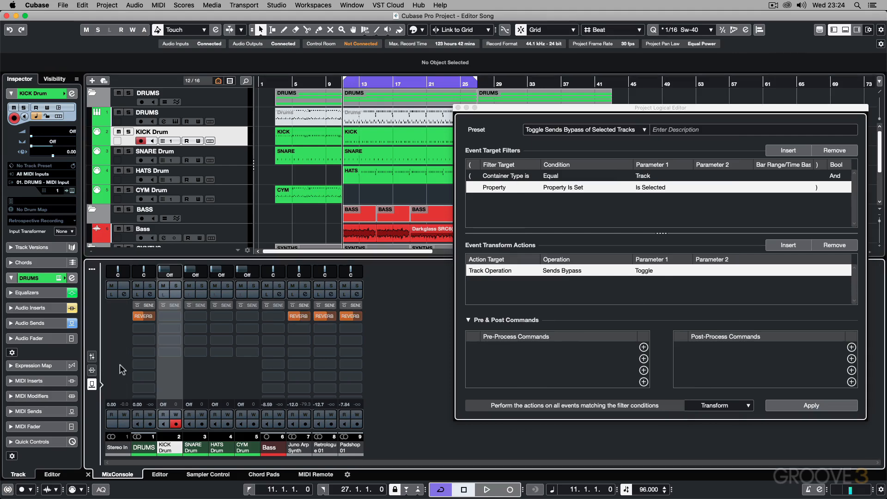
Step: Select the DRUMS track and apply the sends preset twice to bypass and re-enable its sends
left_click(229, 120)
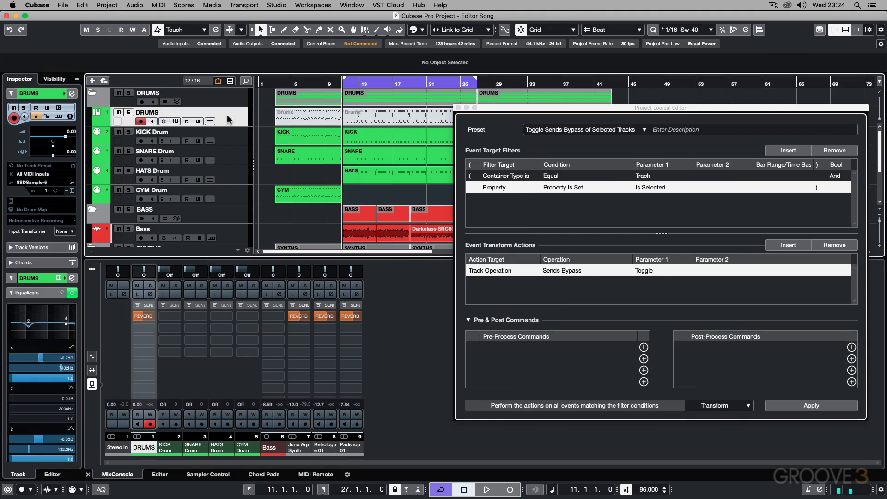
left_click(784, 407)
left_click(784, 407)
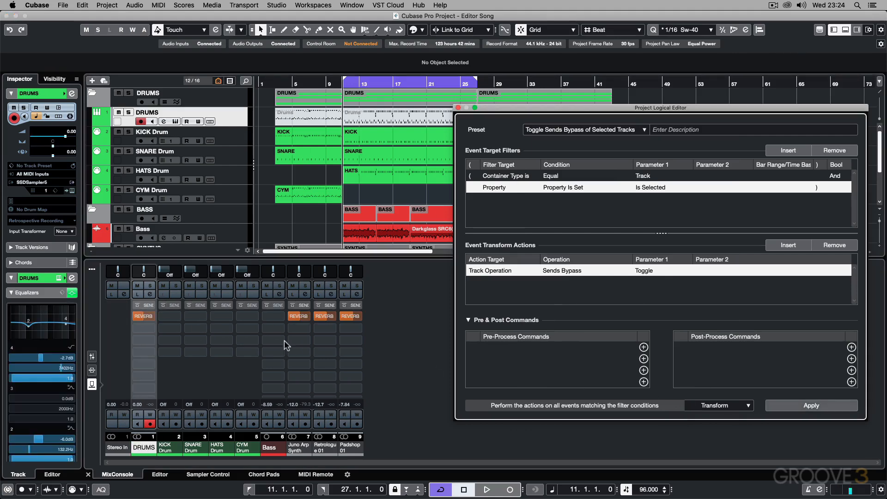
Step: Set the sends preset's property filter to Property Is Not Set with Is Selected as its parameter
left_click(571, 188)
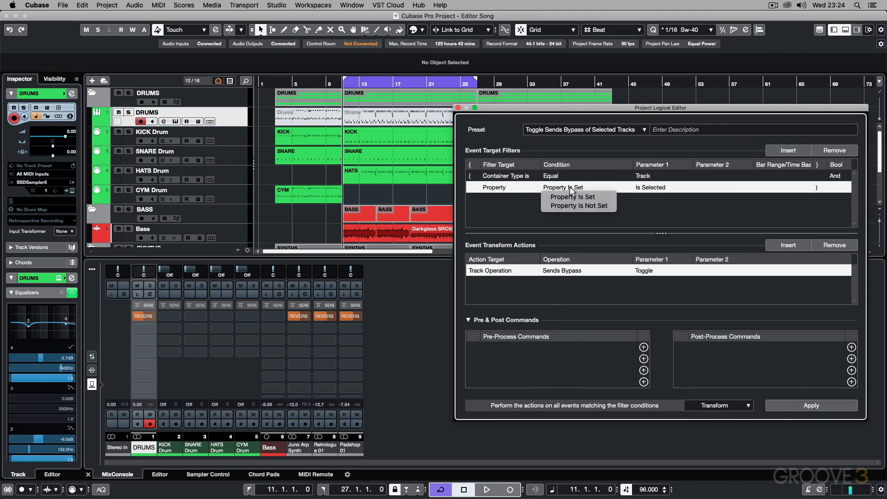
left_click(583, 206)
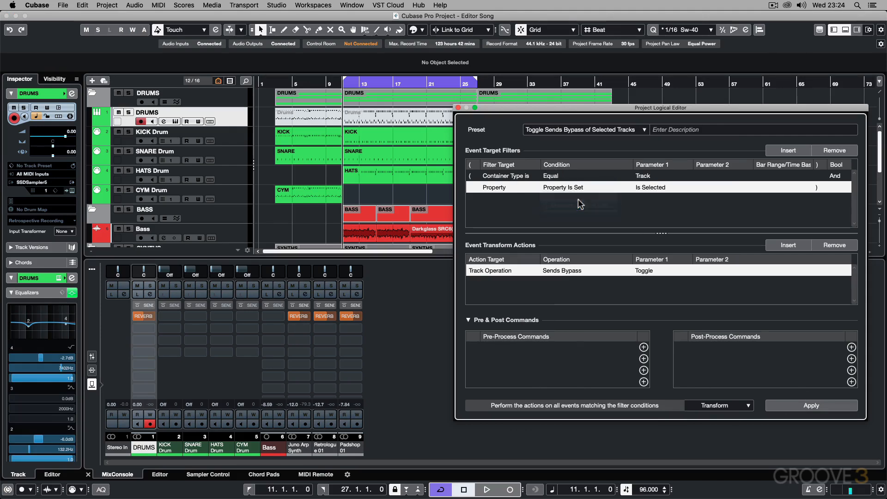
left_click(652, 188)
left_click(656, 205)
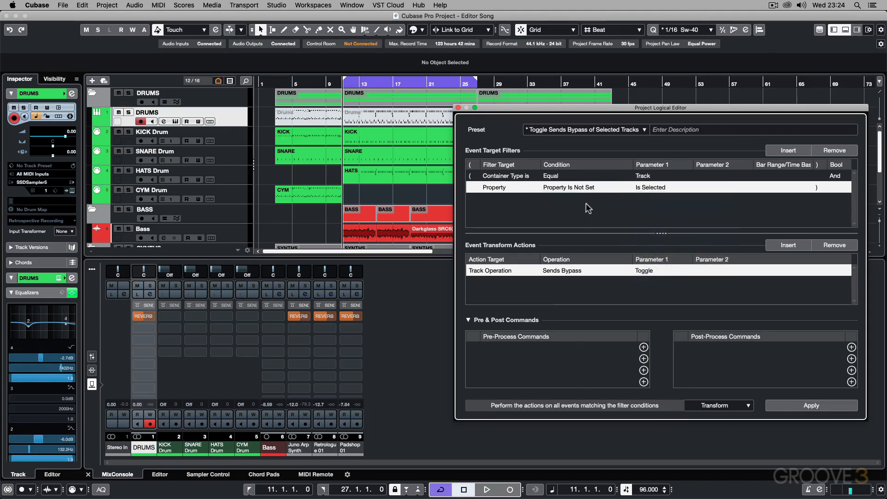
Step: Apply the modified sends preset repeatedly to bypass and re-enable the sends in the MixConsole
left_click(790, 407)
left_click(789, 406)
left_click(790, 407)
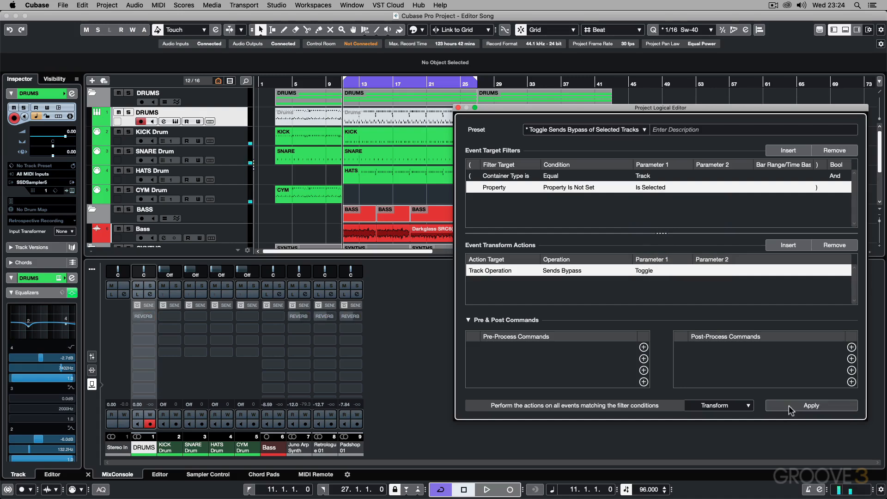
left_click(790, 407)
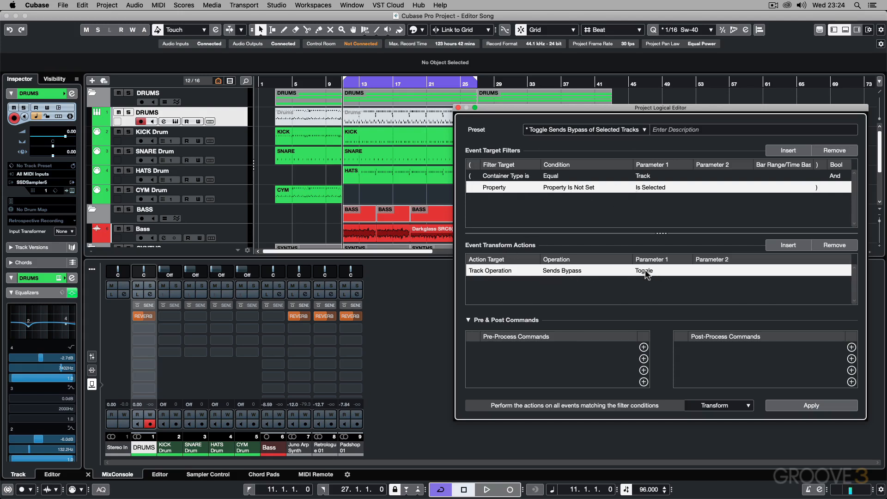
left_click(788, 405)
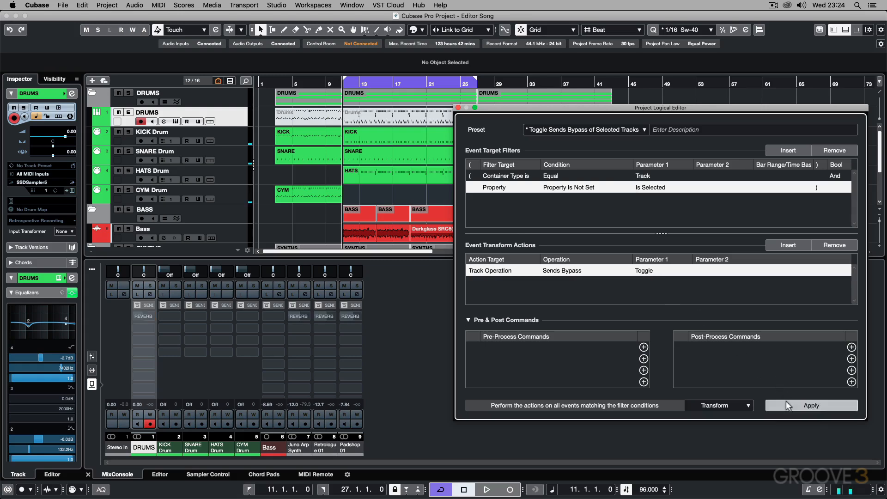
left_click(788, 406)
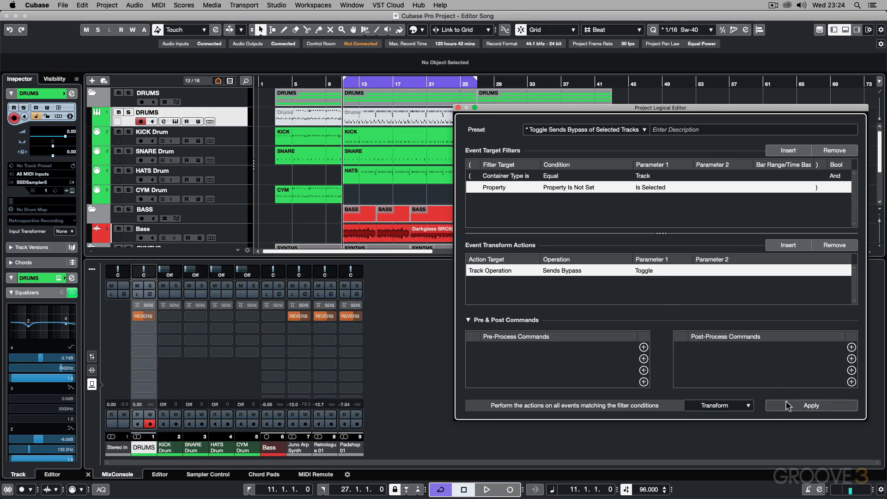
Step: Load the factory Visibility preset Open All Visible Folders and hide the lower zone
left_click(550, 132)
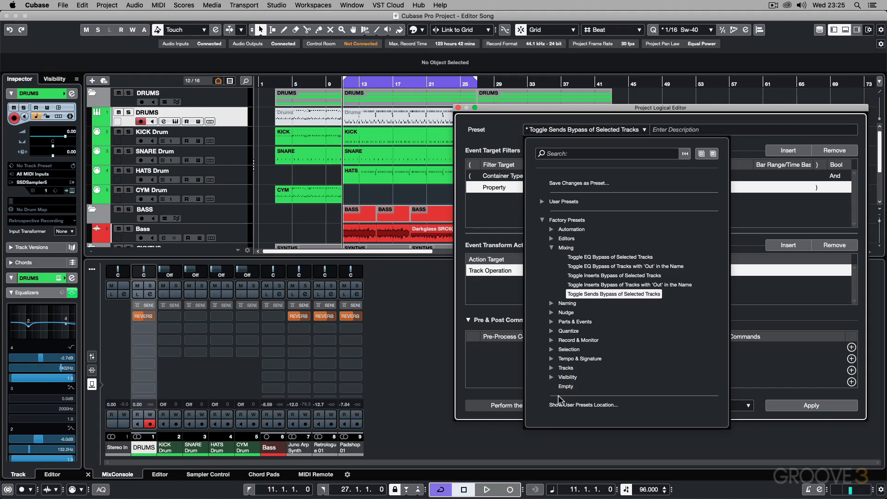
left_click(563, 378)
scroll(566, 347, "down", 5)
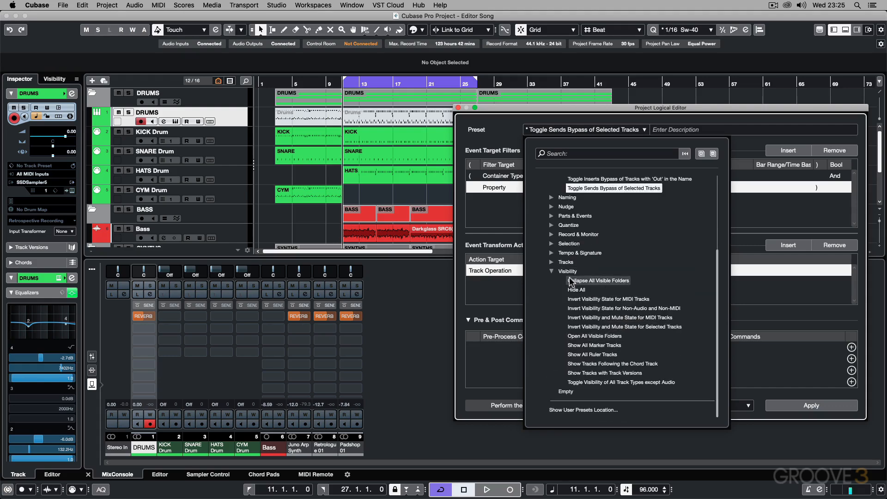
left_click(583, 337)
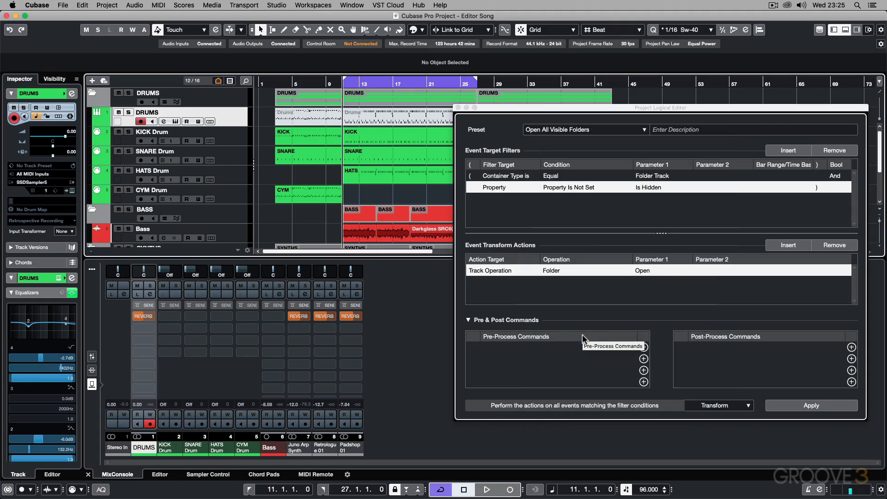
left_click(403, 283)
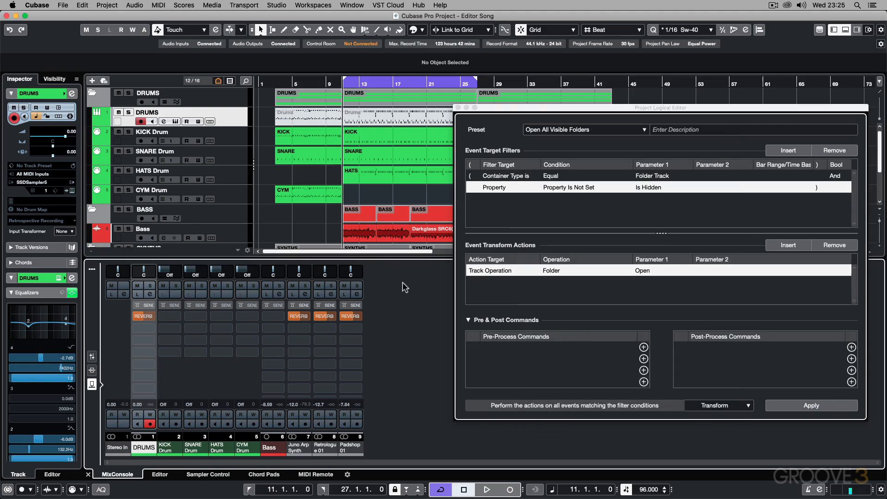
left_click(845, 30)
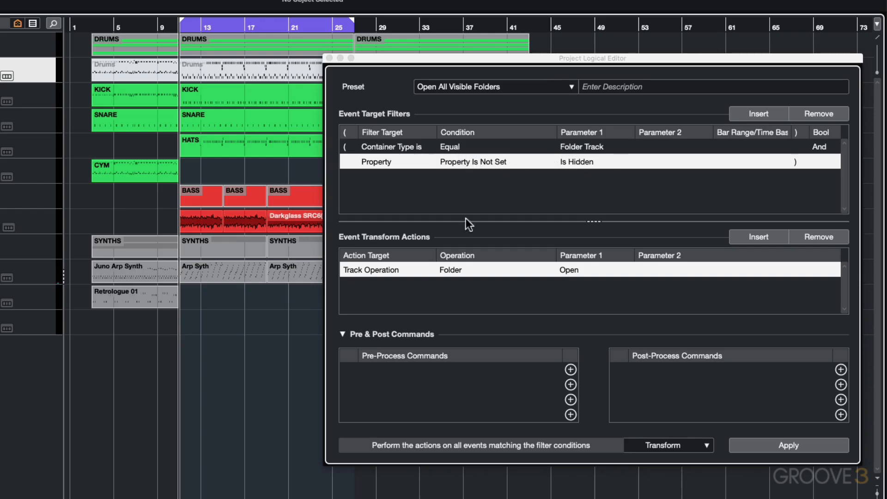
Step: Examine the action targets and track operations available for the folder preset's transform action
left_click(357, 270)
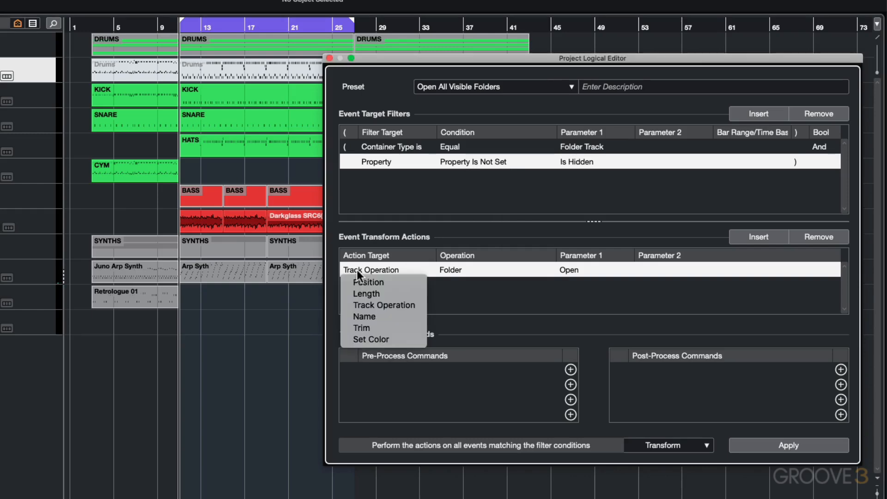
left_click(471, 288)
left_click(452, 268)
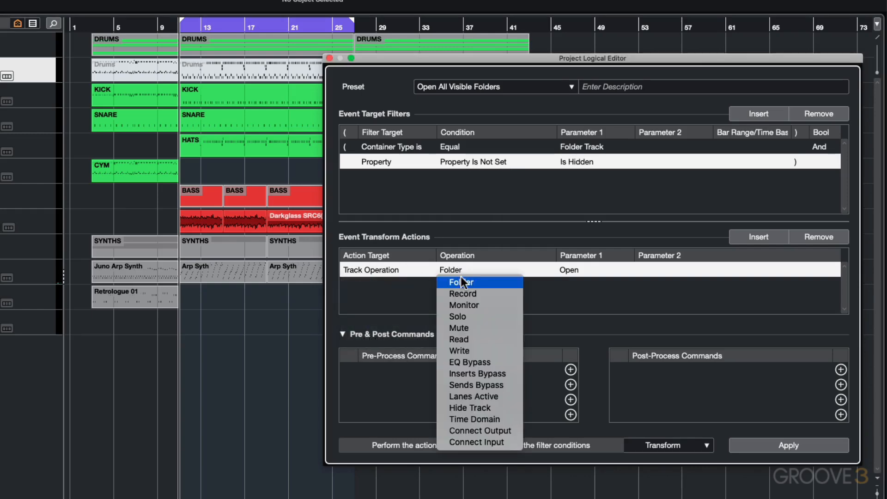
left_click(601, 286)
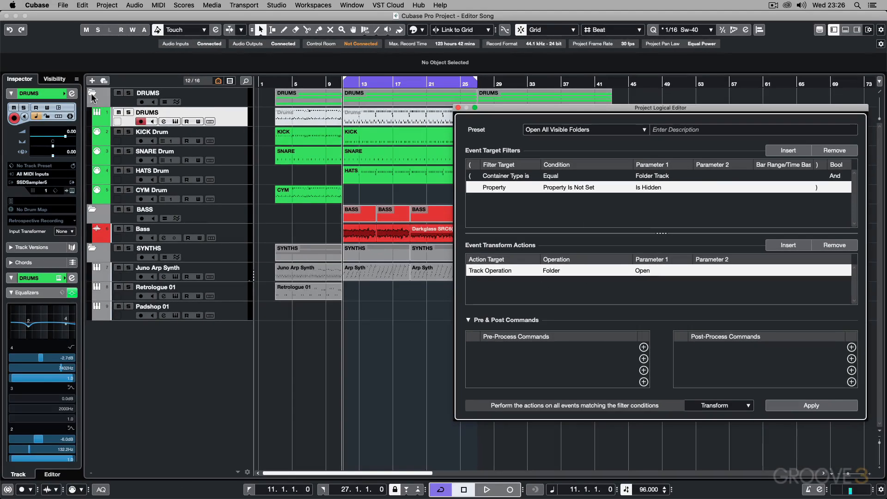
Step: Collapse the DRUMS, BASS and SYNTHS folder tracks
left_click(92, 94)
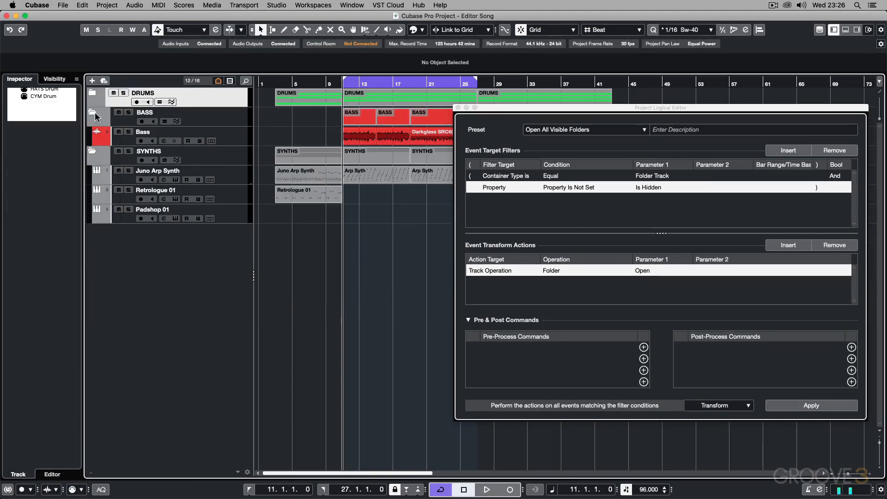
left_click(92, 113)
left_click(93, 132)
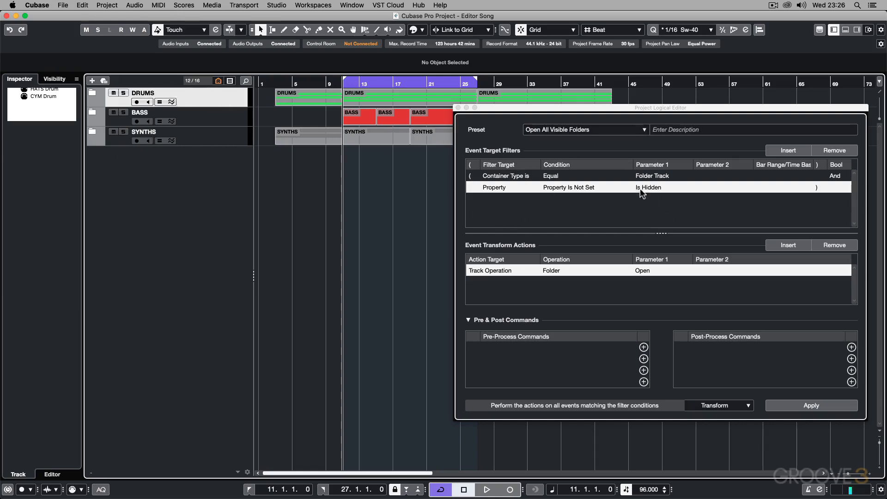
Step: Apply the Open All Visible Folders preset and load the factory Visibility preset Collapse All Visible Folders
left_click(838, 404)
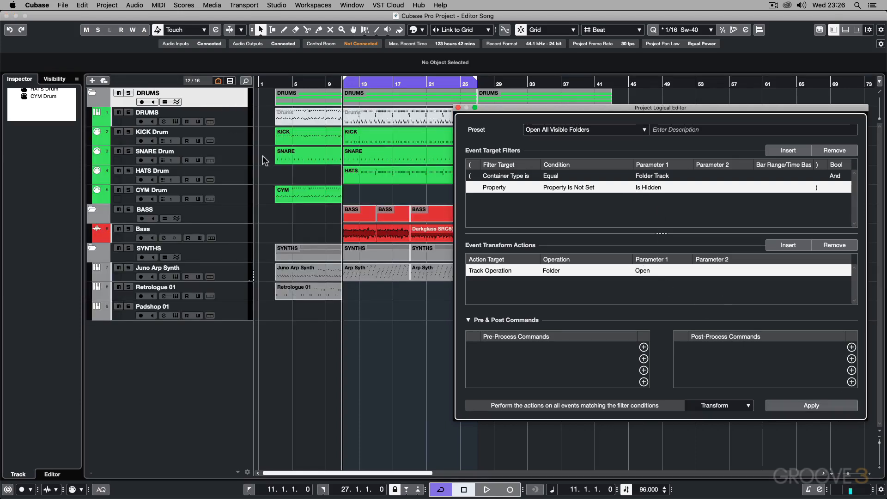
left_click(549, 129)
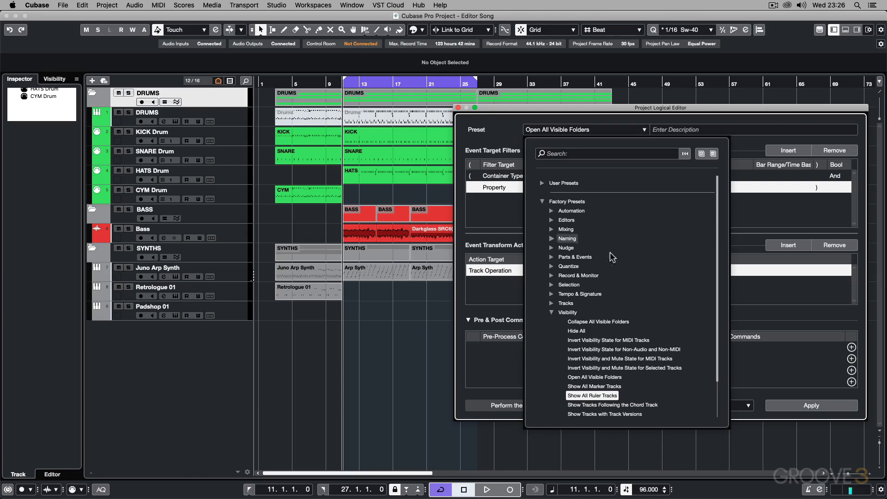
left_click(606, 322)
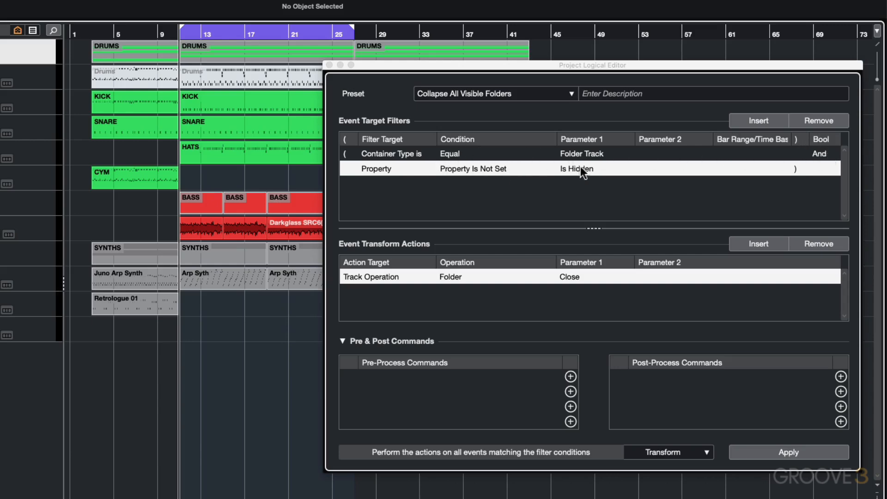
Step: Check the property options available for the Is Hidden filter and apply Collapse All Visible Folders
left_click(563, 169)
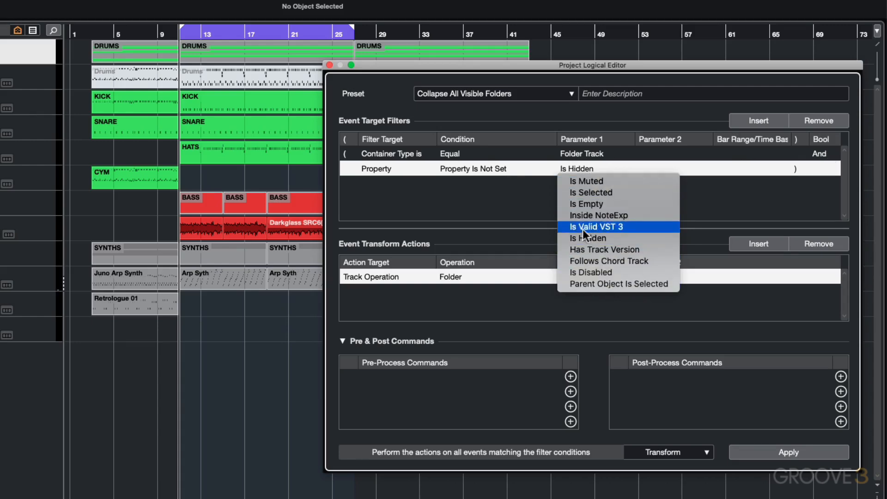
left_click(501, 213)
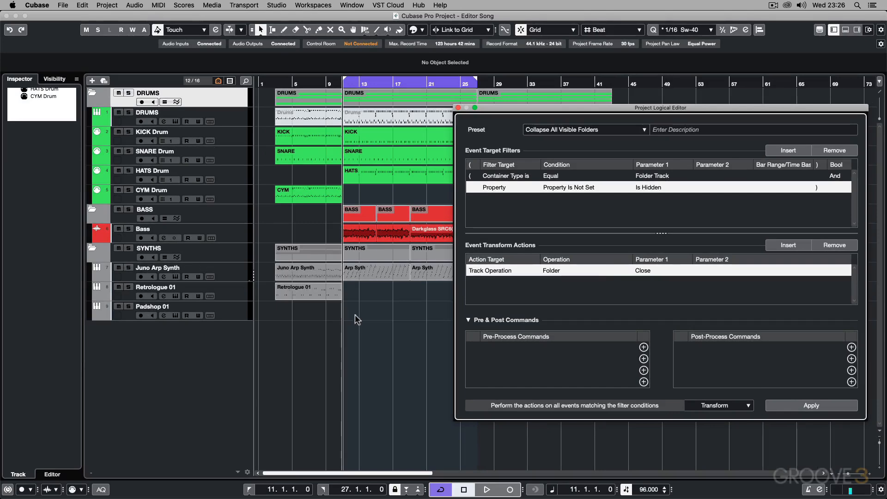
left_click(838, 409)
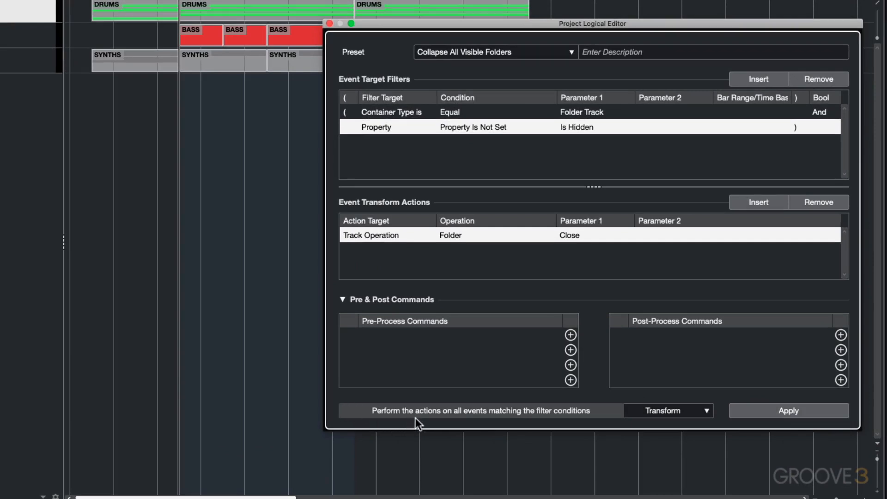
Step: Switch the preset's function to Delete, apply it to the visible folder tracks, and undo the deletion
left_click(707, 411)
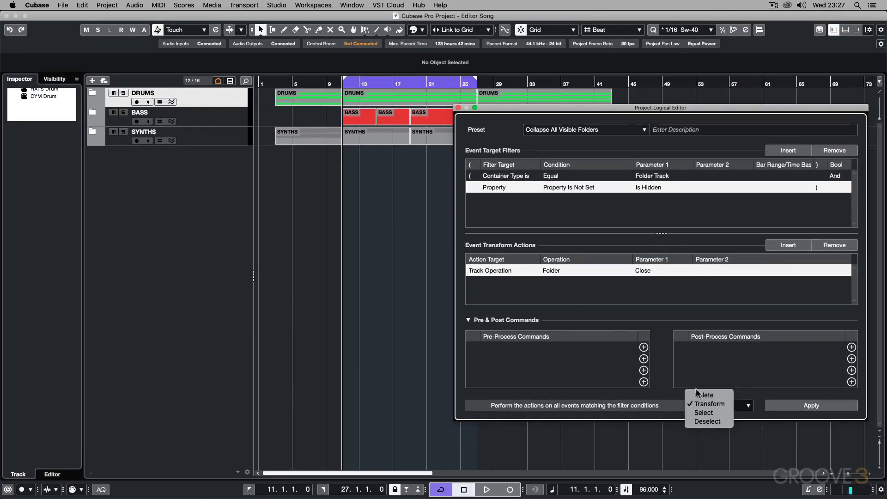
left_click(710, 396)
left_click(811, 406)
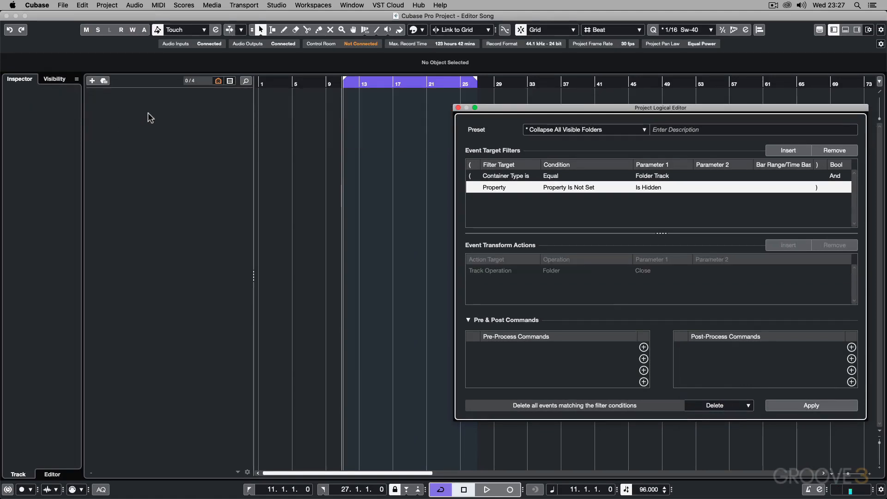
key("super+z")
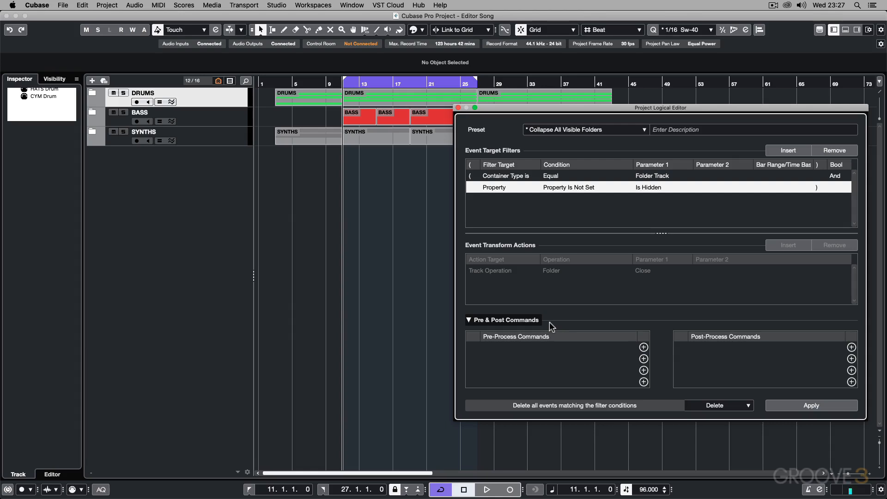
Step: Load the factory Mixing preset Toggle EQ Bypass of Selected Tracks
left_click(550, 131)
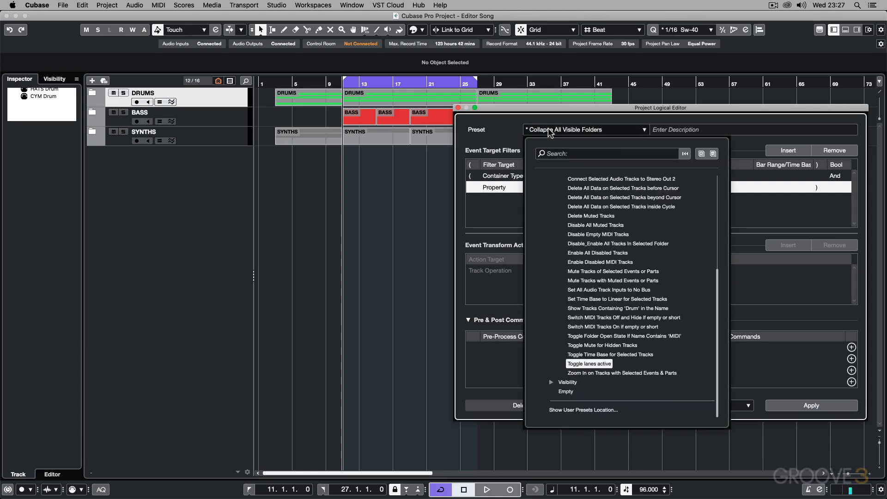
scroll(588, 277, "up", 5)
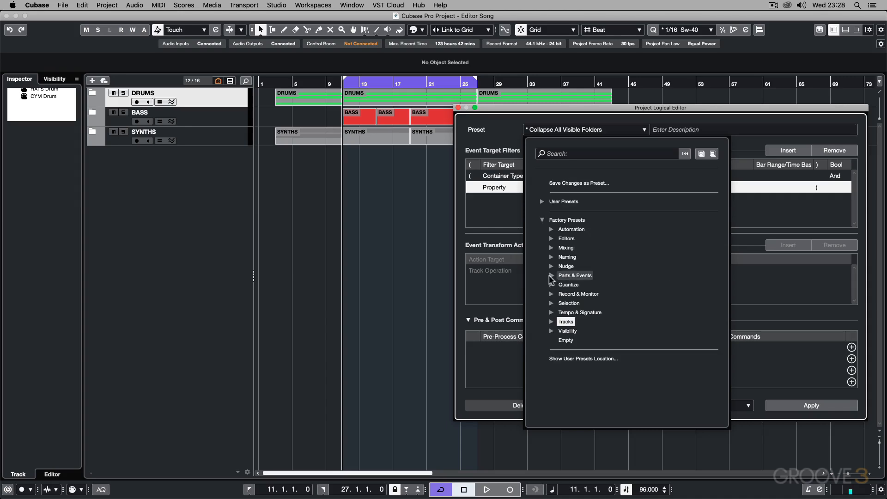
left_click(551, 275)
left_click(552, 249)
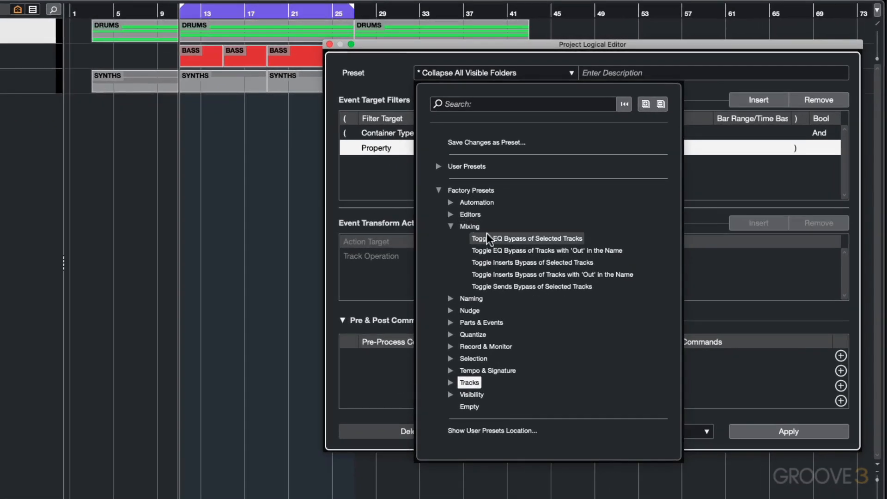
left_click(512, 237)
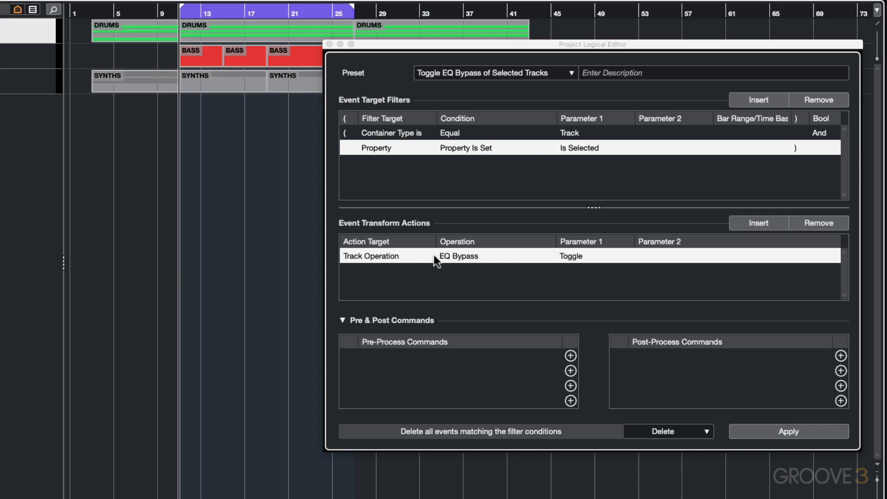
Step: Examine the track operations available in place of EQ Bypass in the transform action
left_click(476, 256)
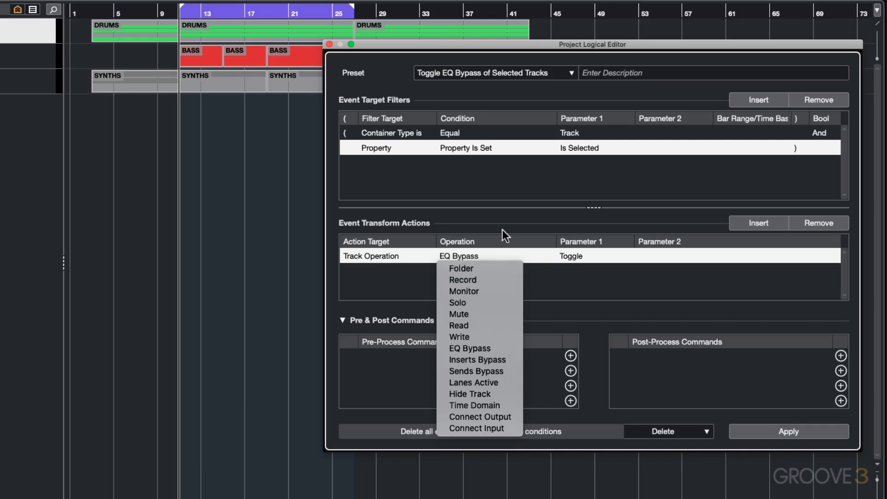
left_click(474, 253)
left_click(474, 254)
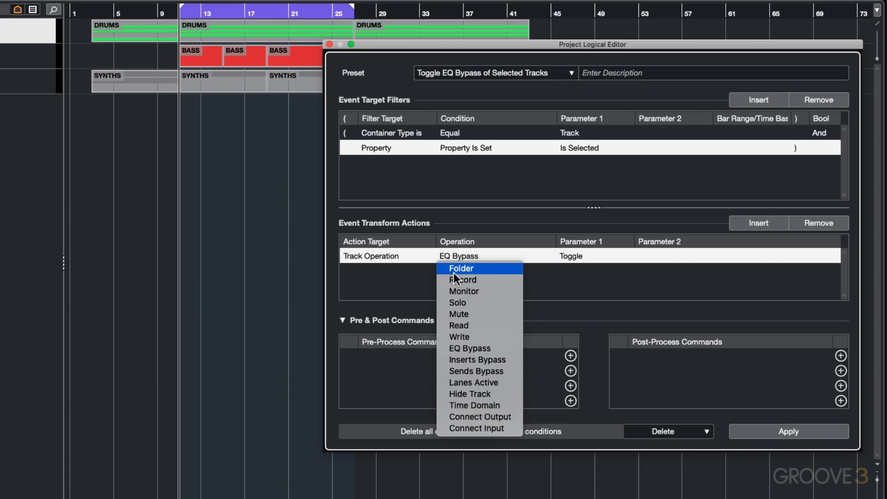
left_click(582, 263)
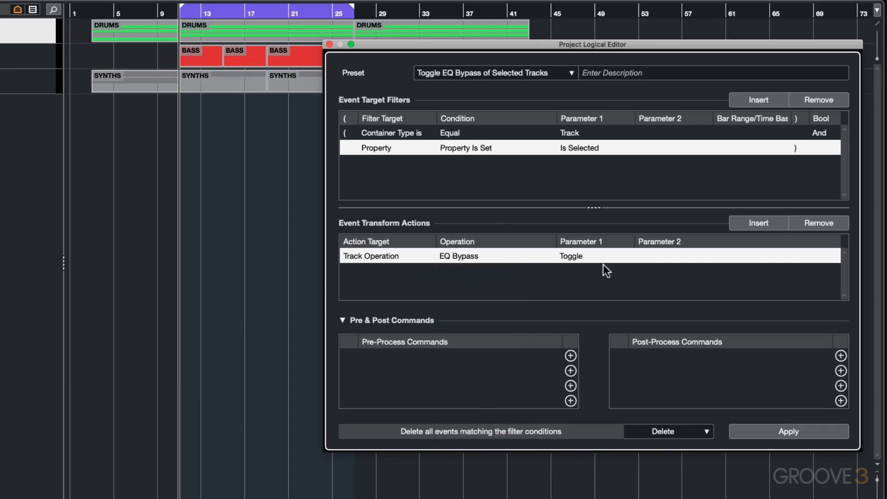
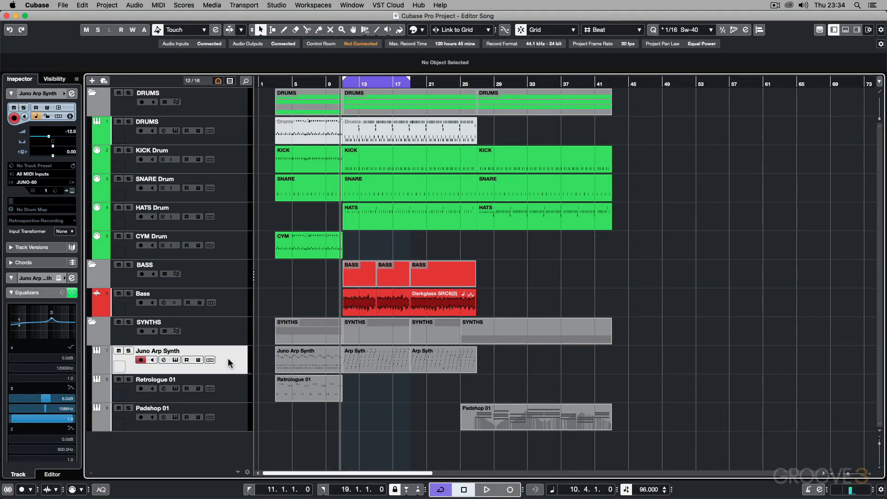
Step: Select the Arp Syth part at bar 11 and locate the MIDI Logical Editor's Apply Preset command
left_click(375, 364)
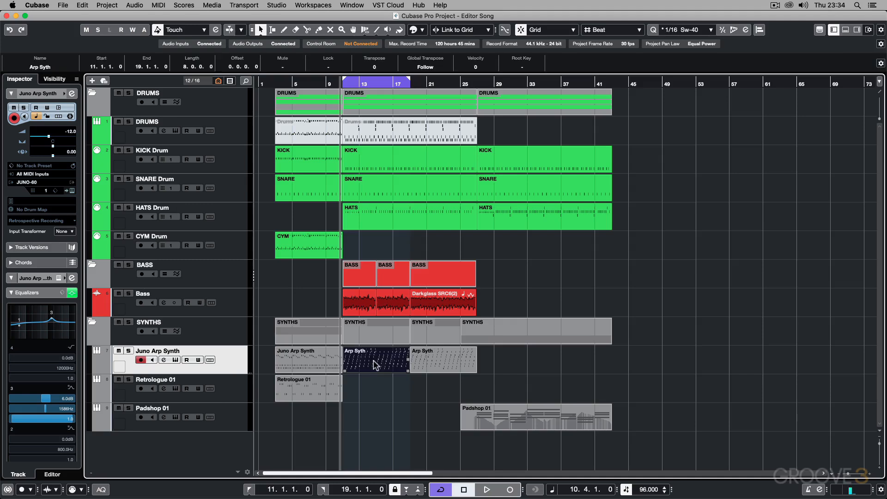
left_click(159, 5)
mouse_move(190, 152)
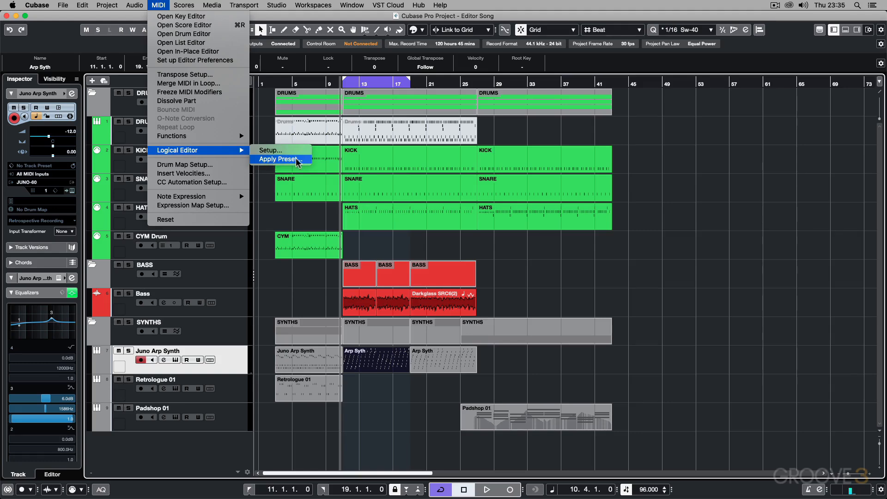
Step: Find the MIDI command Apply Logical Preset in the Key Commands dialog by searching for "apply logical"
mouse_move(83, 5)
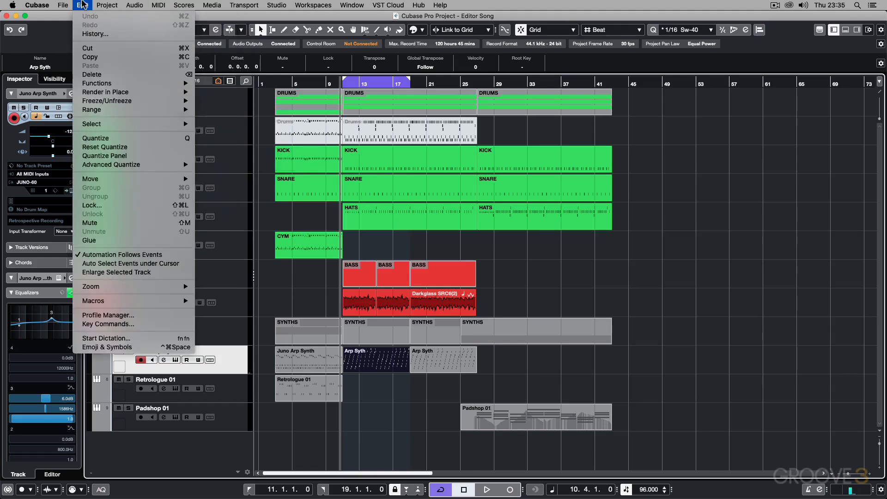
left_click(127, 324)
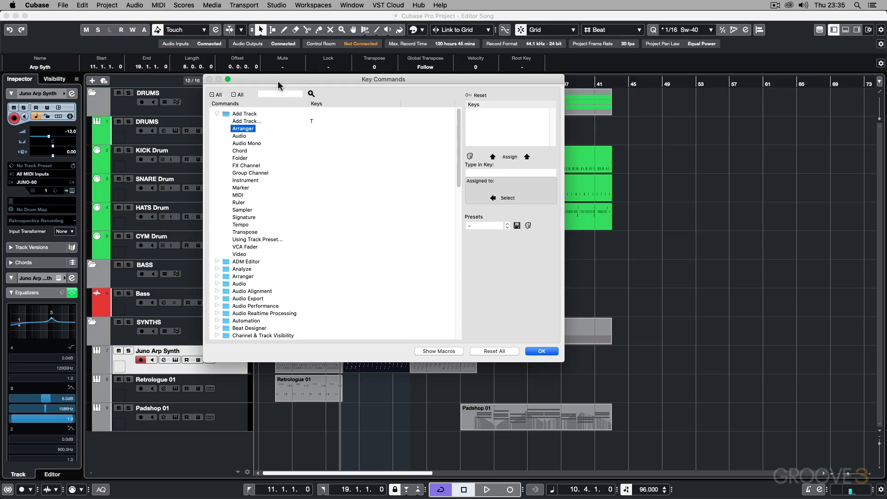
left_click(277, 94)
type("apply logical")
key("Return")
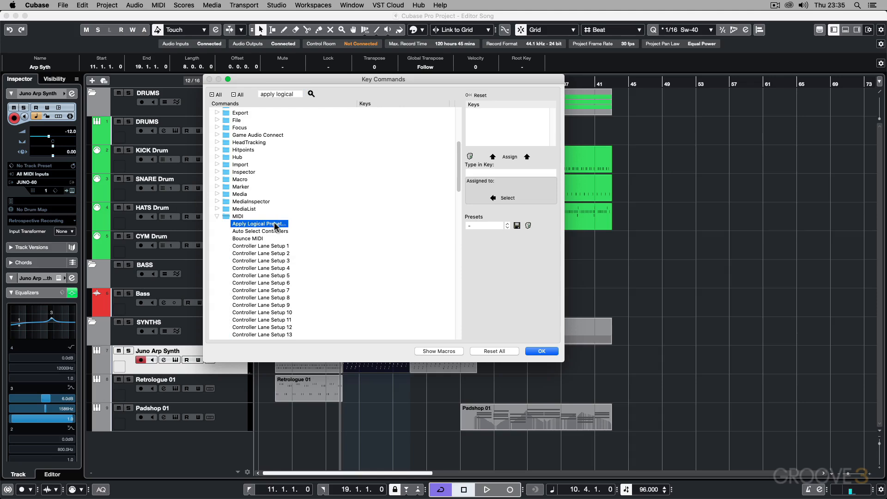
Step: Assign Command+Control+L to Apply Logical Preset, confirm the key commands, and deselect the Arp Syth part
left_click(516, 172)
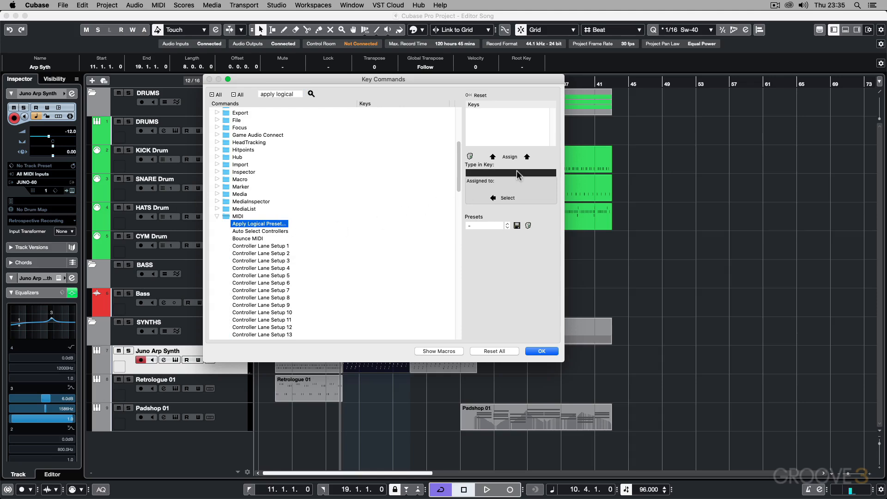
key("ctrl+super+l")
left_click(509, 157)
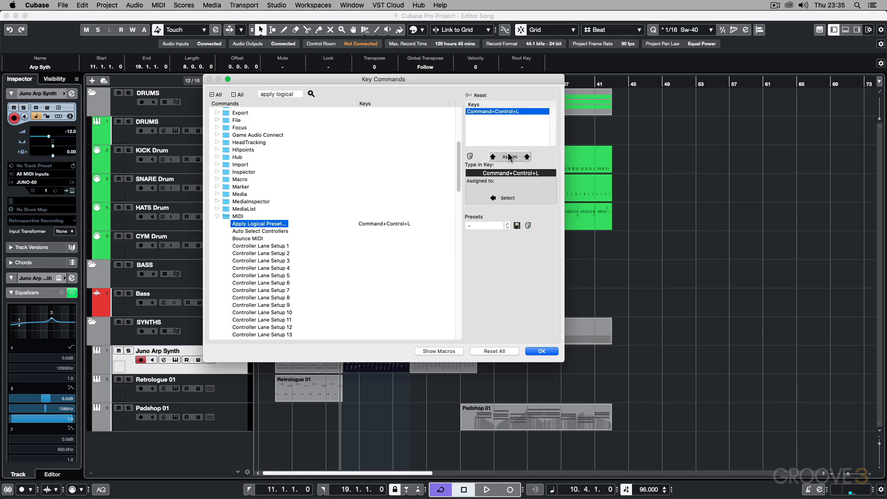
left_click(542, 351)
left_click(540, 300)
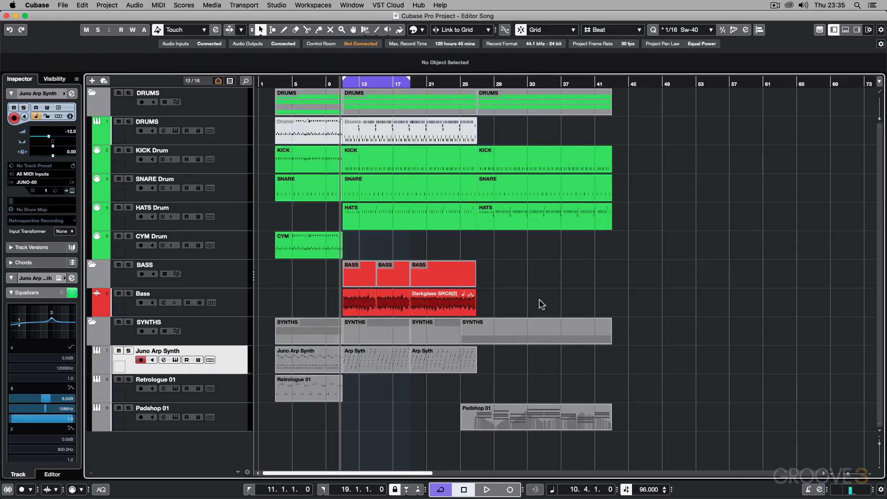
Step: Open the Apply Logical Presets window with the new key command and show the All Event Types factory presets
key("ctrl+super+l")
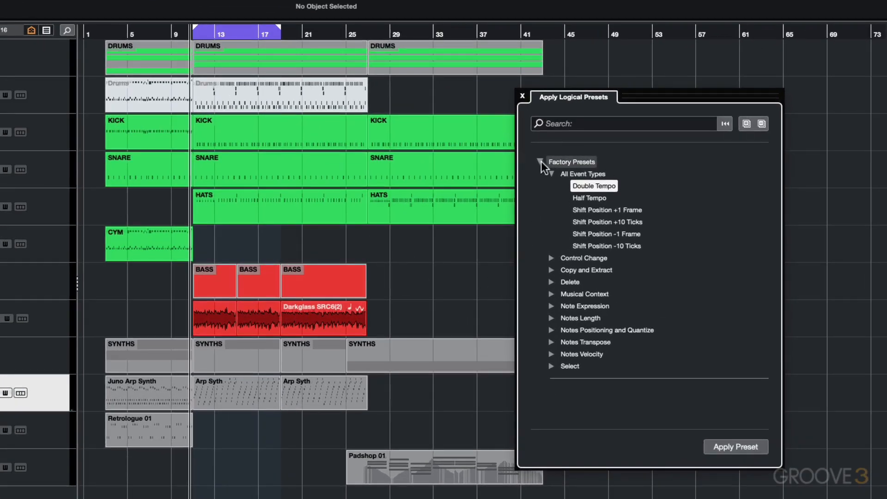
left_click(552, 174)
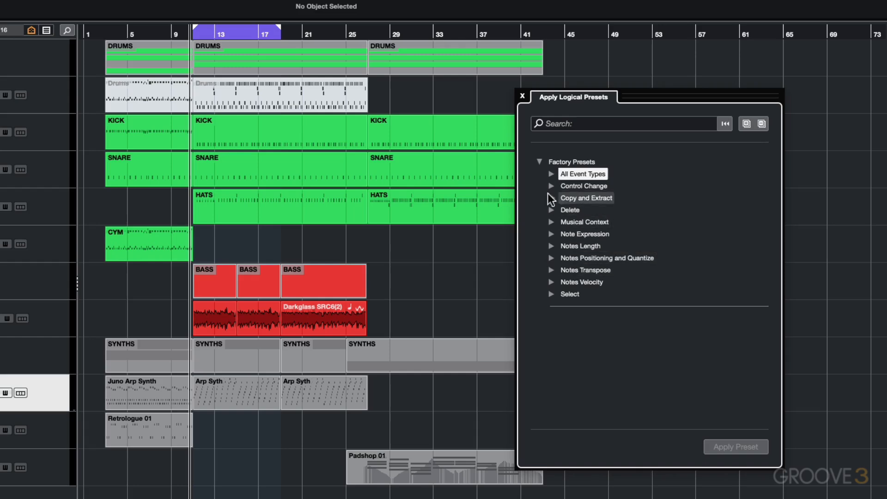
left_click(551, 174)
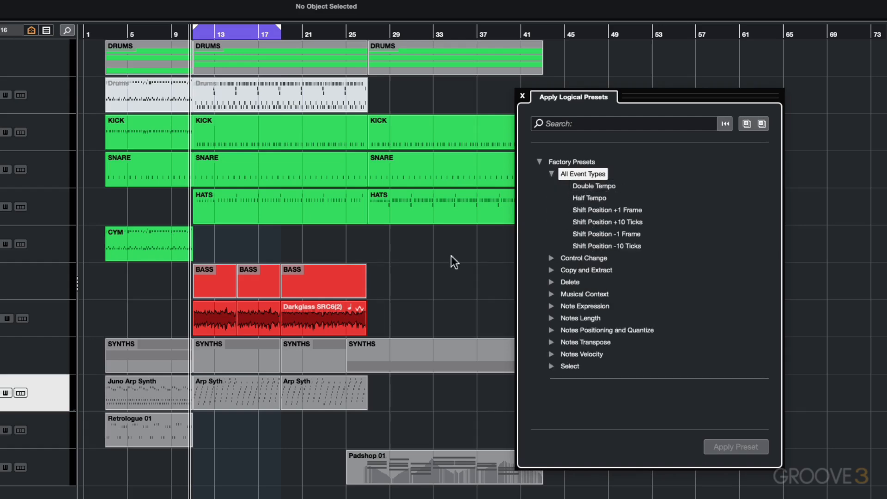
Step: Select the Arp Syth part at bar 11 and choose the Double Tempo preset for it
left_click(235, 406)
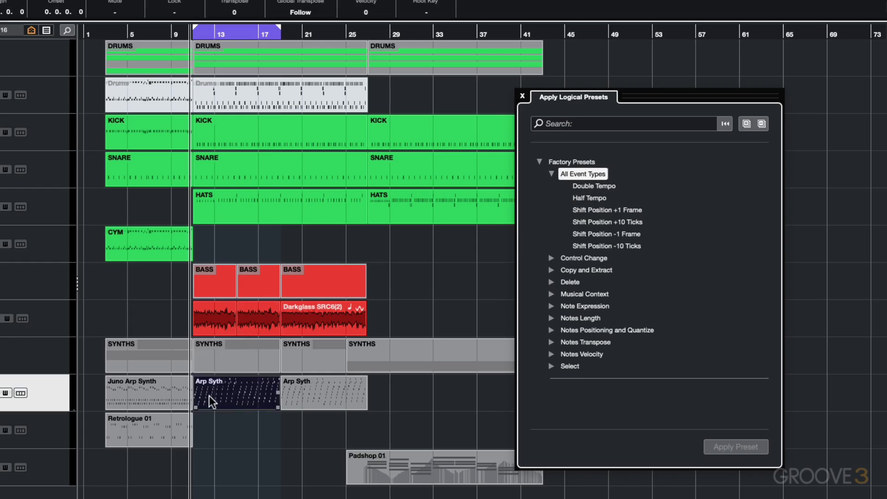
left_click(596, 185)
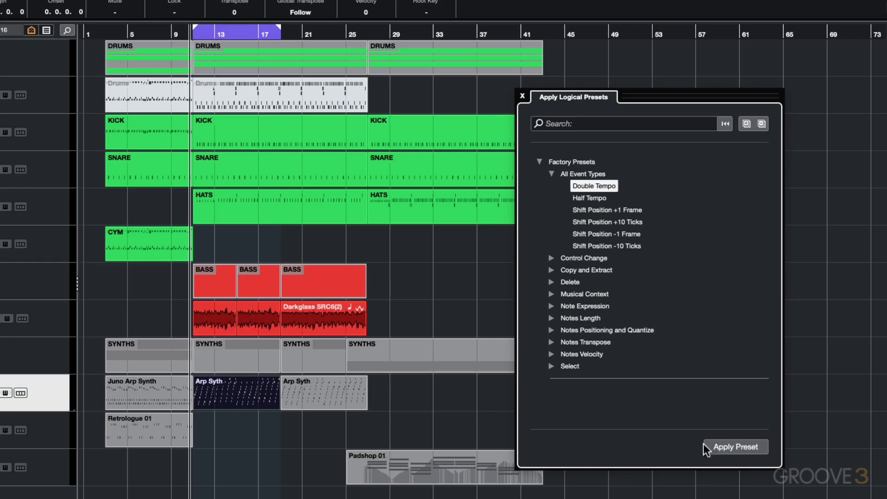
left_click(728, 447)
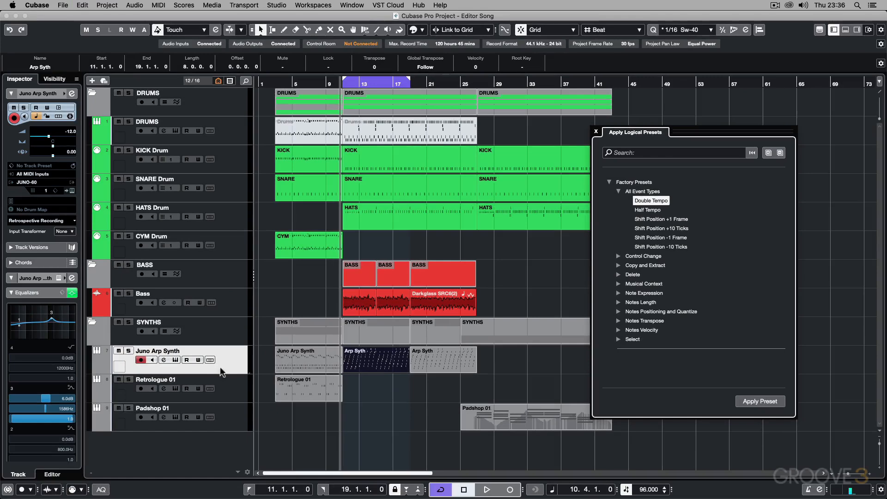
Step: Solo the Juno Arp Synth track, apply Double Tempo to the selected part during playback, and stop playback
left_click(128, 351)
key("space")
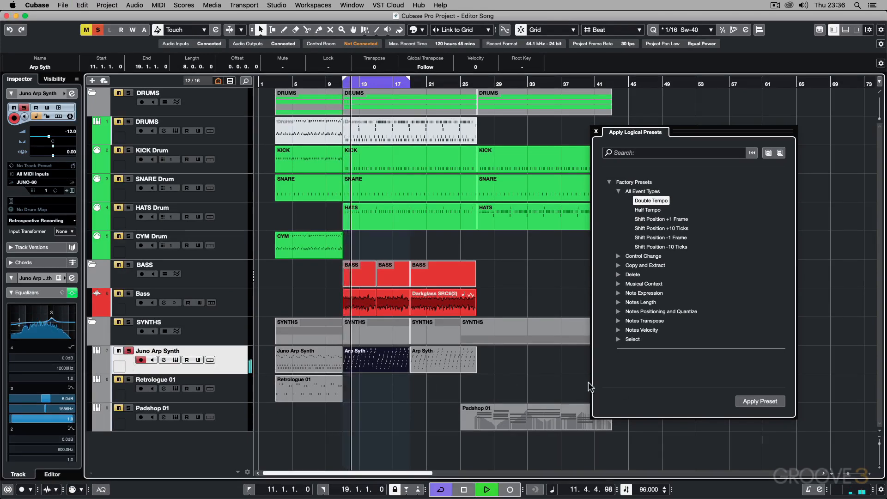
left_click(741, 405)
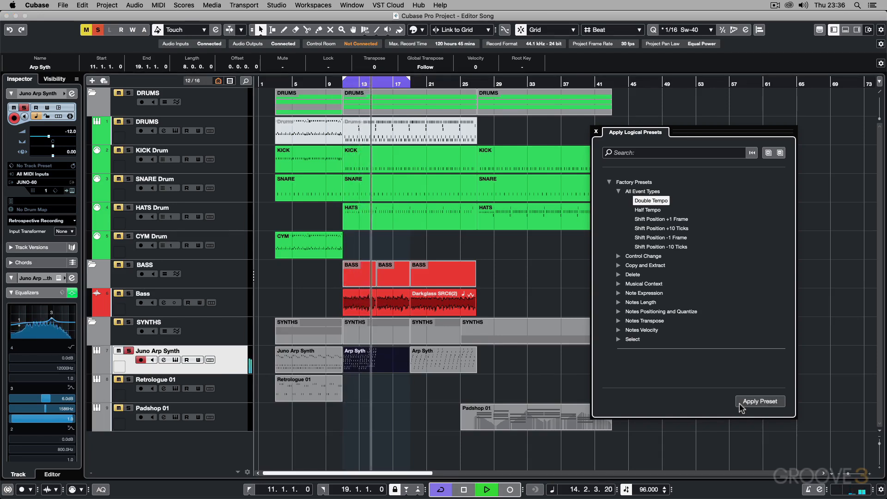
key("space")
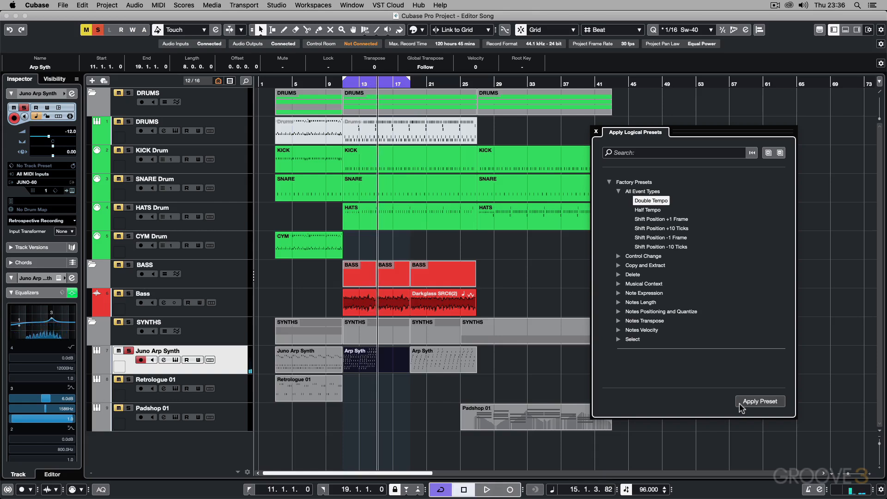
Step: Apply the Half Tempo preset to the selected Arp Syth part and play it back briefly from bar 11
left_click(656, 212)
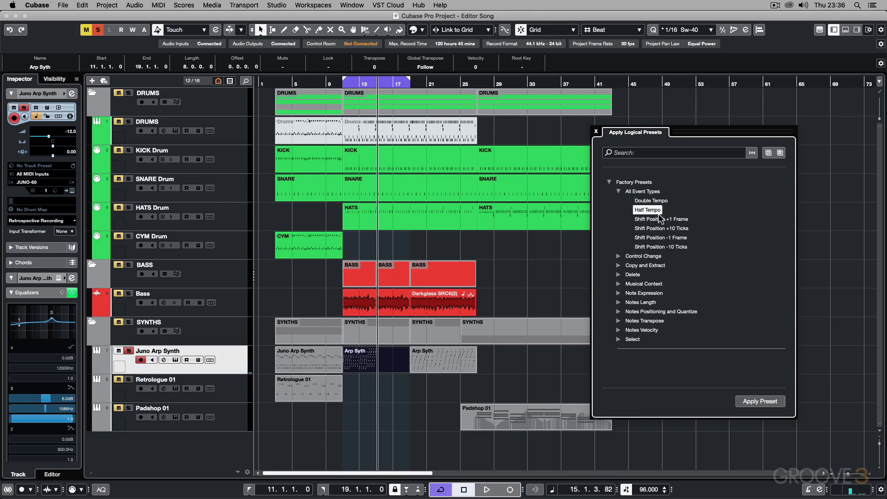
left_click(754, 401)
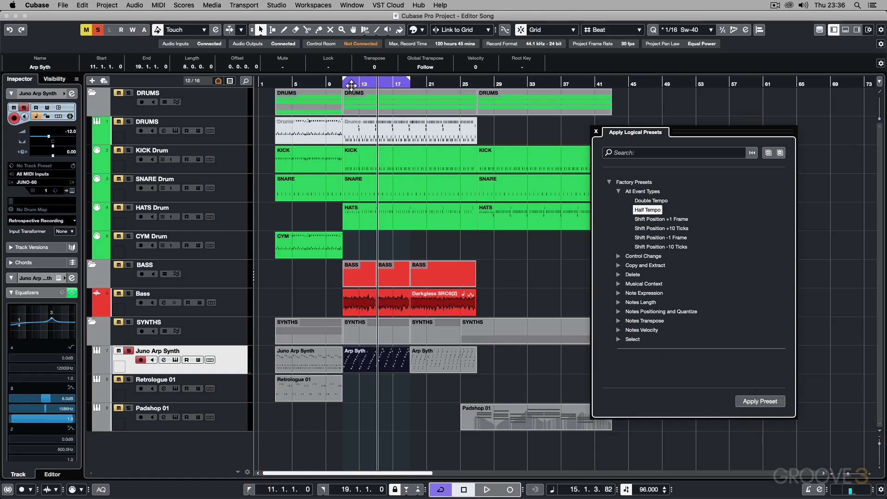
left_click(343, 85)
key("space")
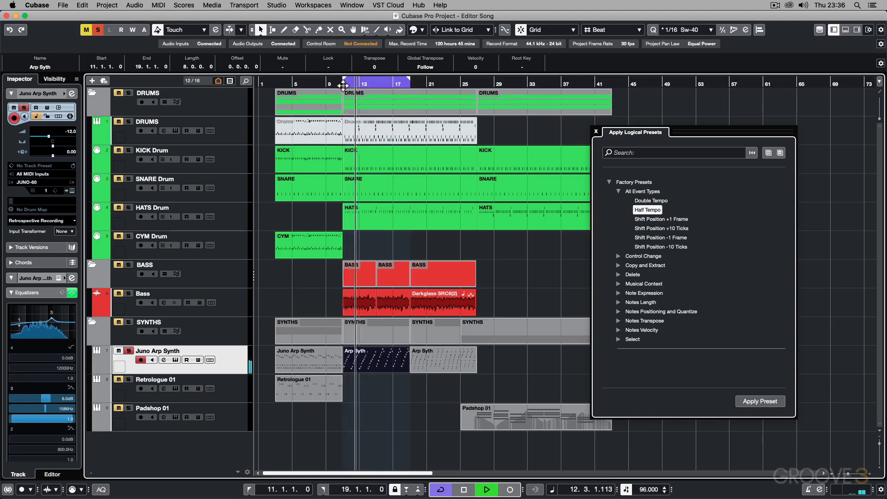
key("space")
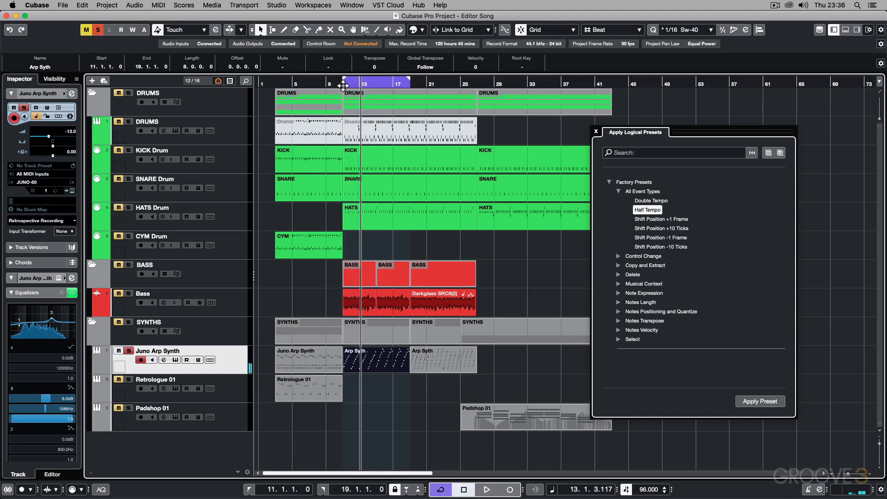
Step: Apply the Double Tempo preset to the Arp Syth part, collapse All Event Types, and expand the Delete factory presets
left_click(645, 201)
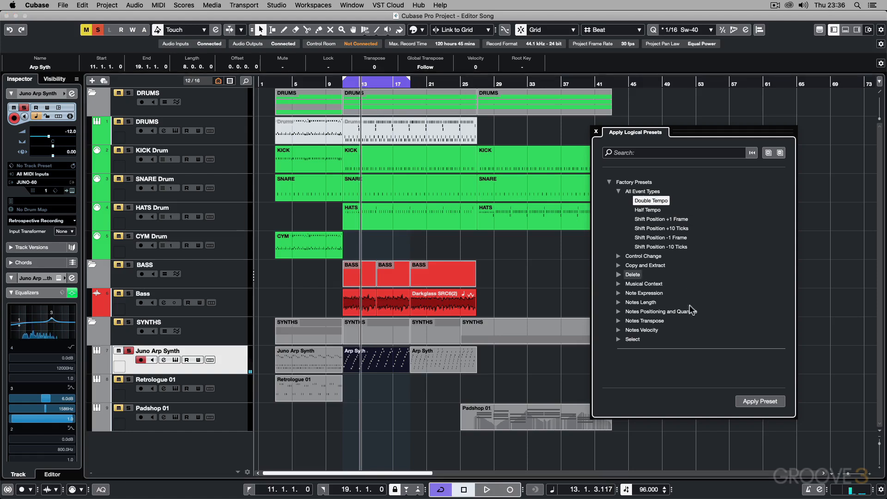
left_click(742, 402)
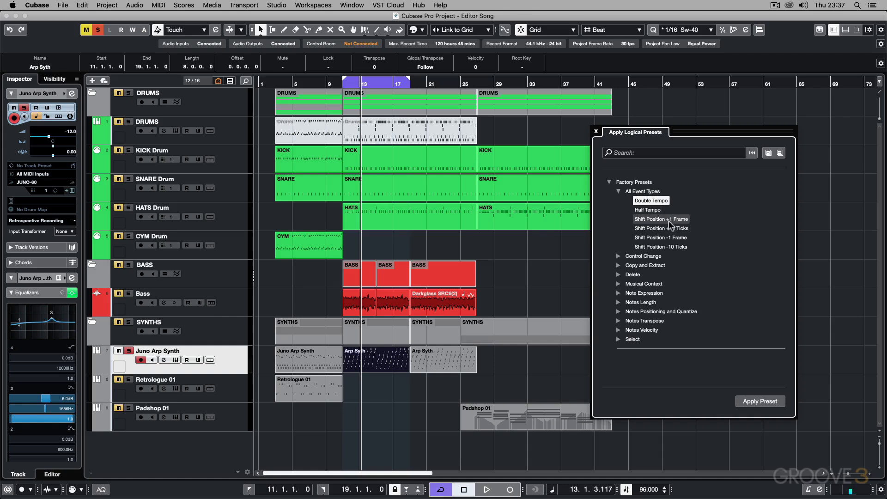
left_click(619, 191)
left_click(618, 191)
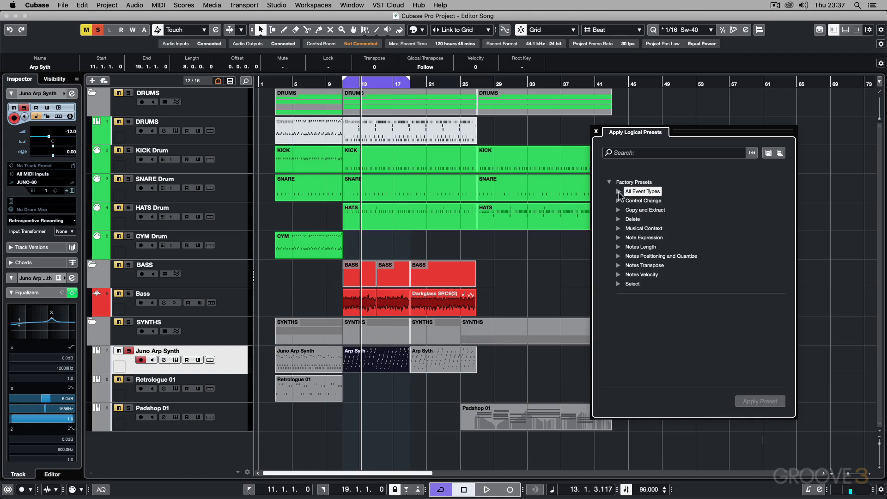
left_click(619, 219)
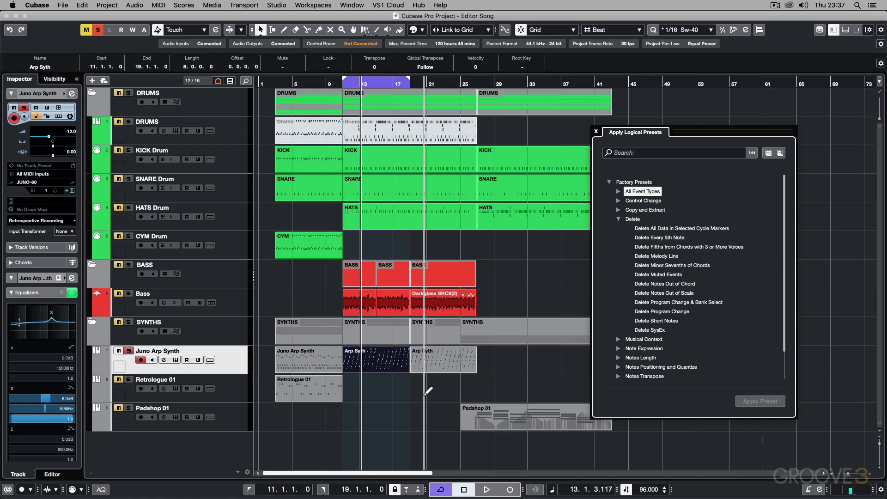
Step: Open the Arp Syth part at bar 11 in an enlarged note editor with its individual notes clearly in view
double_click(366, 363)
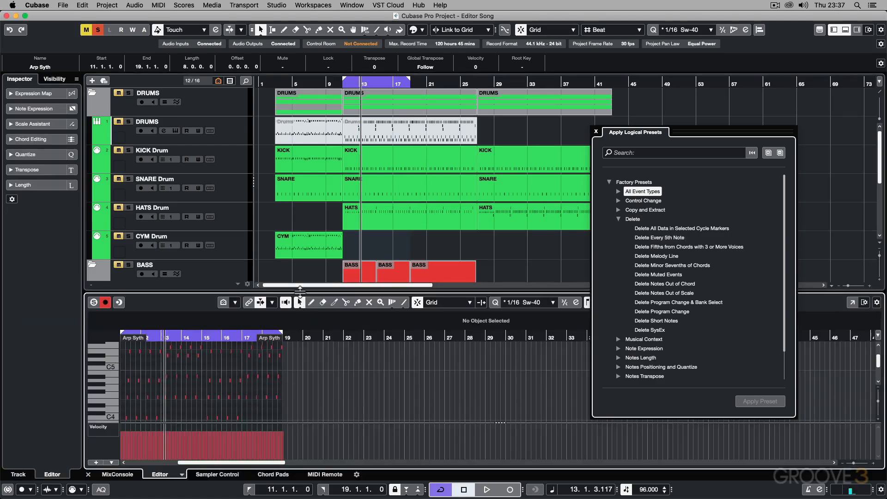
left_click_drag(303, 297, 312, 164)
key("h")
key("h")
key("h")
key("h")
key("h")
key("h")
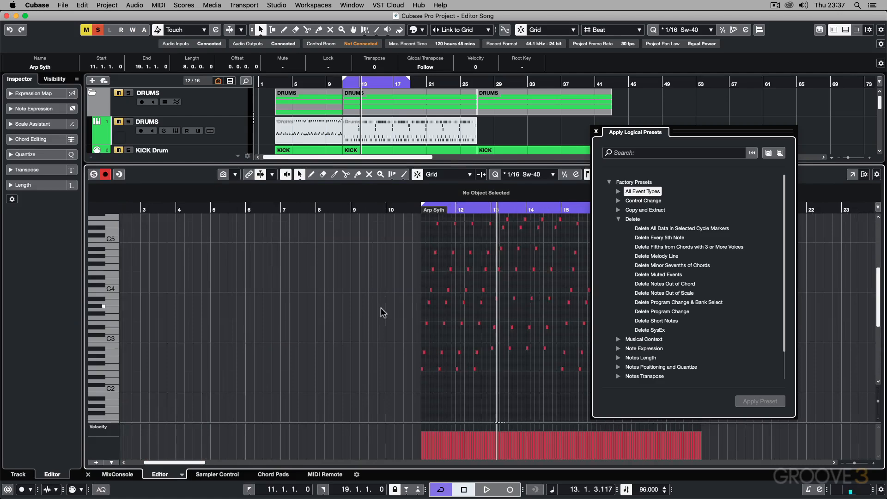
scroll(318, 323, "right", 5)
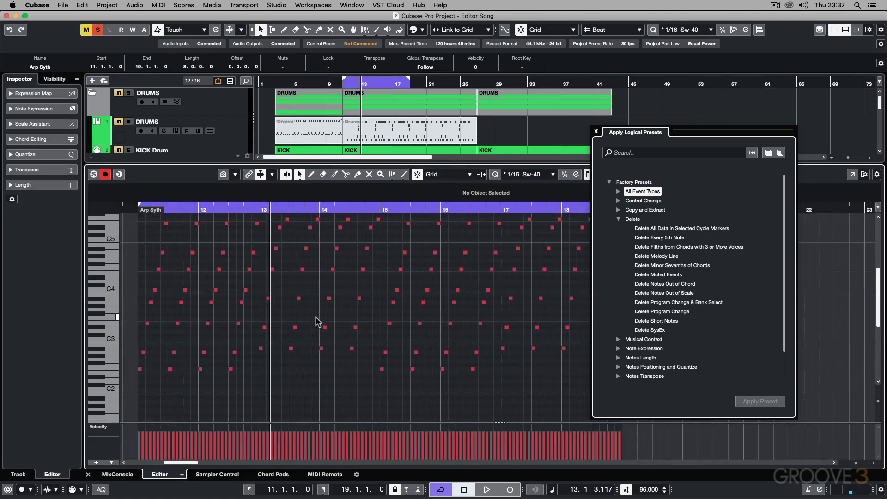
scroll(318, 323, "up", 2)
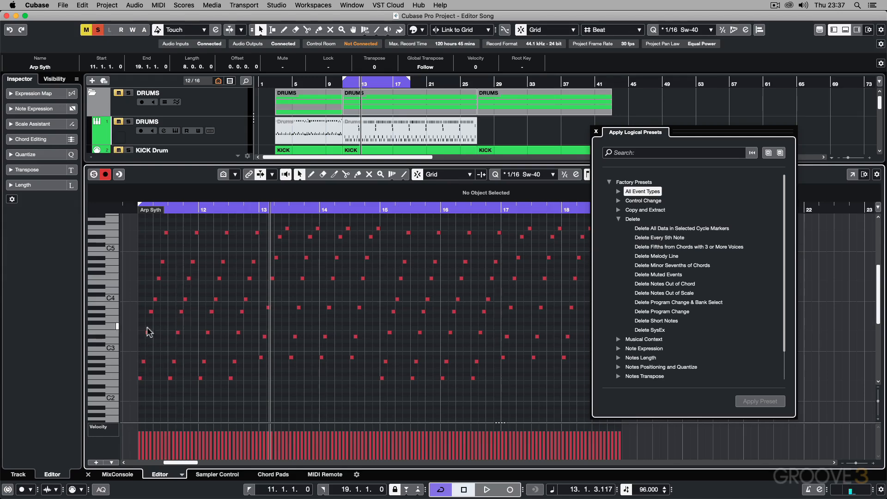
Step: Select all notes in the Arp Syth part and apply the Delete Every 5th Note preset
left_click(155, 300)
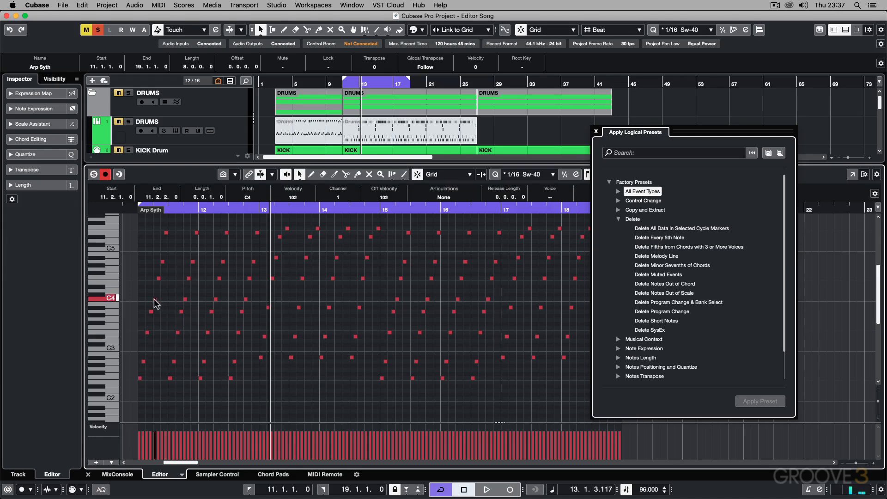
left_click_drag(155, 300, 158, 278)
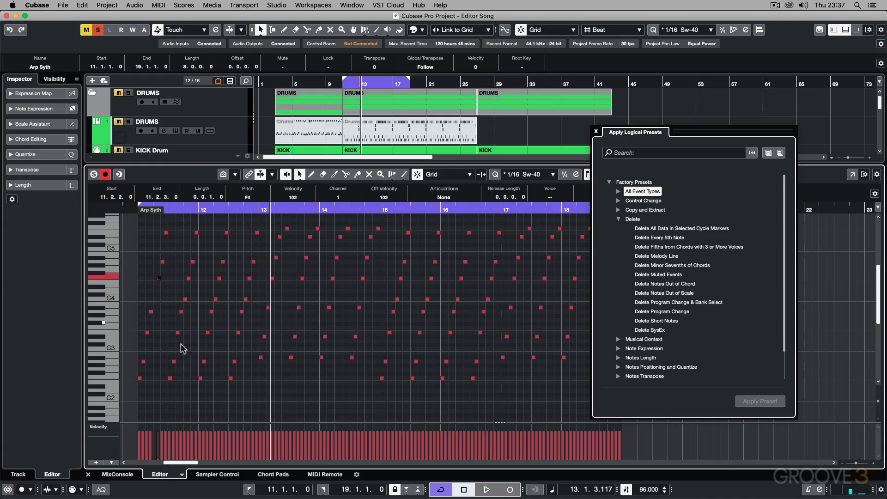
key("alt+super+v")
left_click(193, 317)
key("super+a")
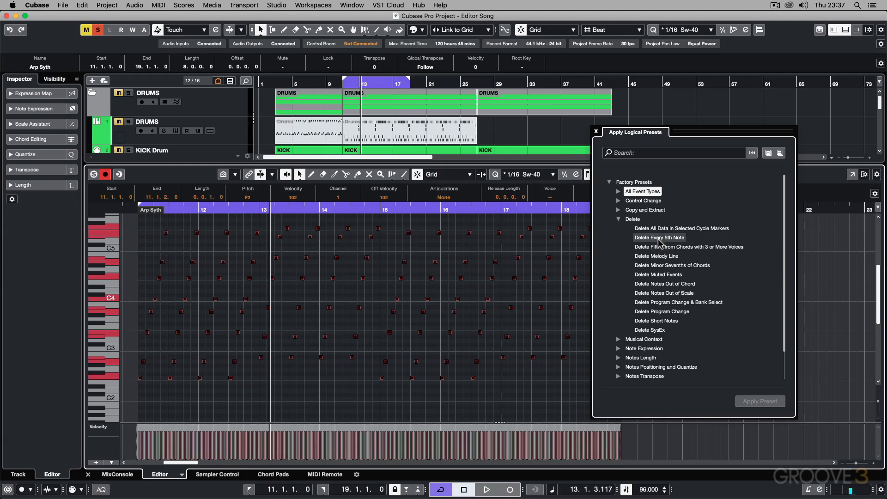
left_click(659, 237)
left_click(758, 402)
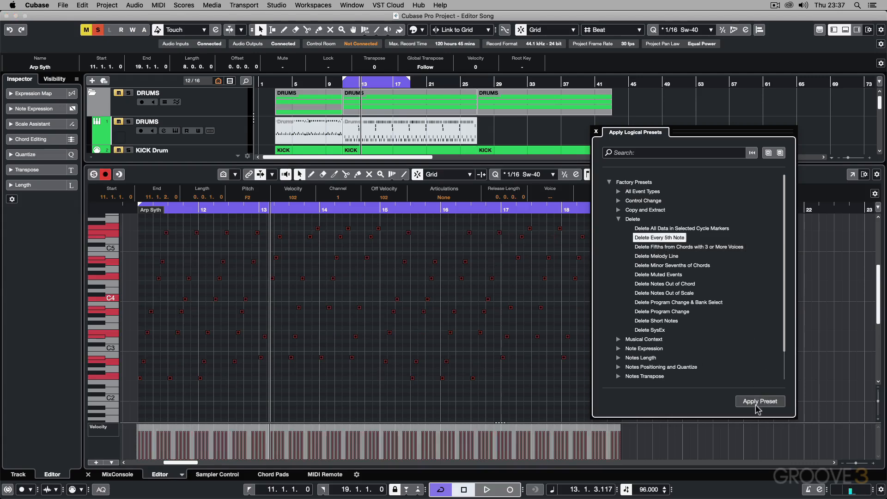
Step: Deselect the notes, play the thinned arpeggio from bar 11, and undo the Delete Every 5th Note edit
left_click(136, 211)
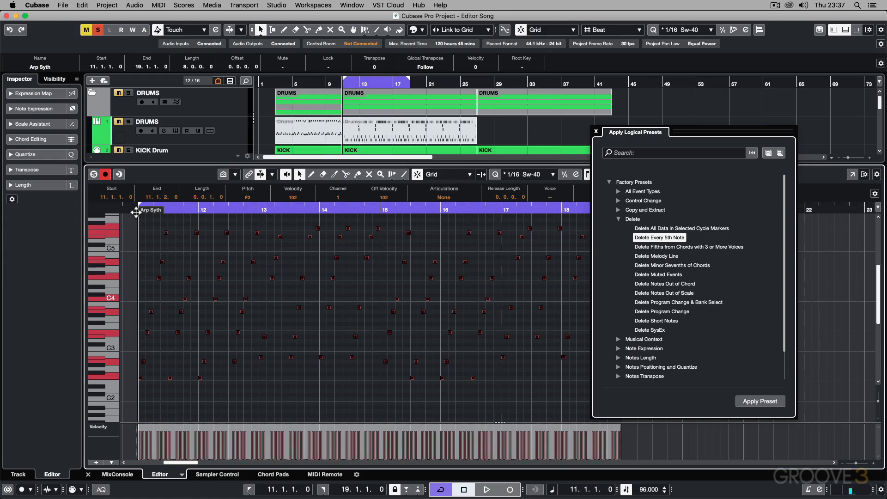
left_click(165, 248)
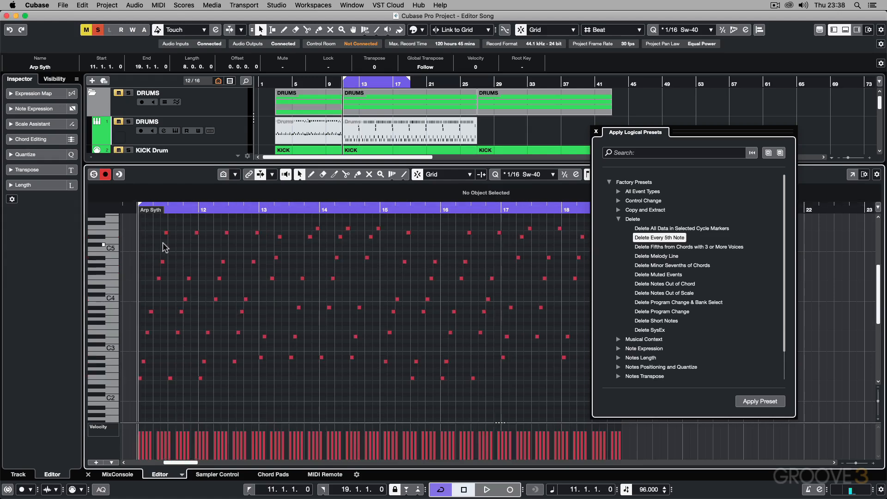
key("space")
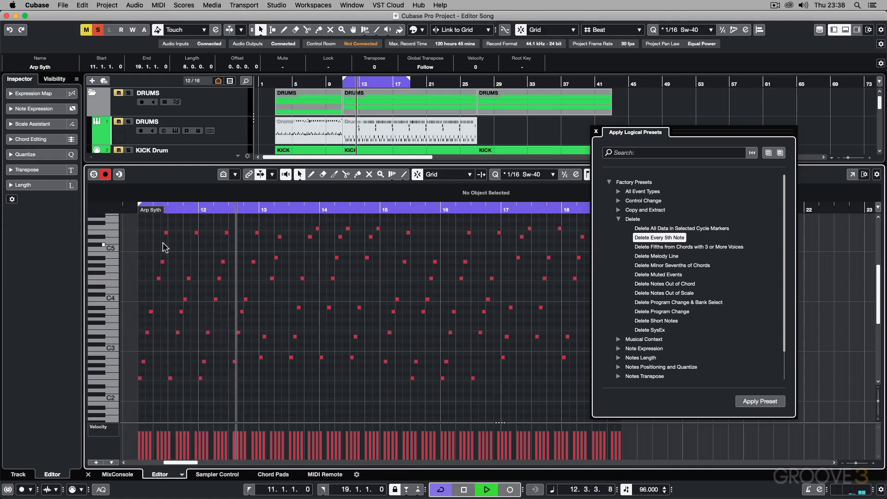
key("space")
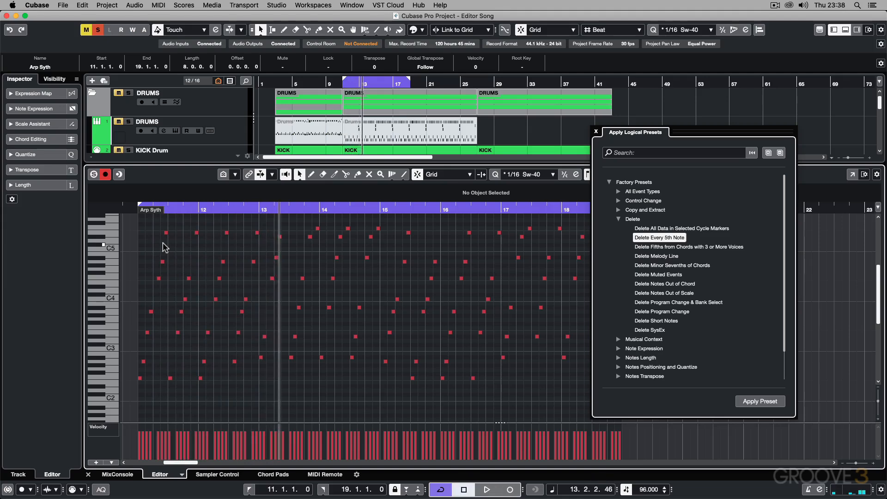
key("super+z")
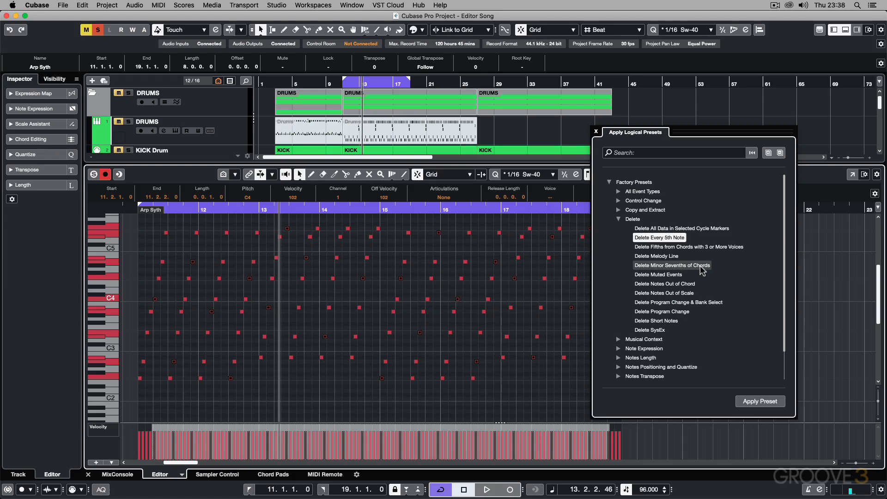
Step: Expand the Copy and Extract presets and open the Padshop 01 part in the note editor with its Velocity lane shown
left_click(669, 277)
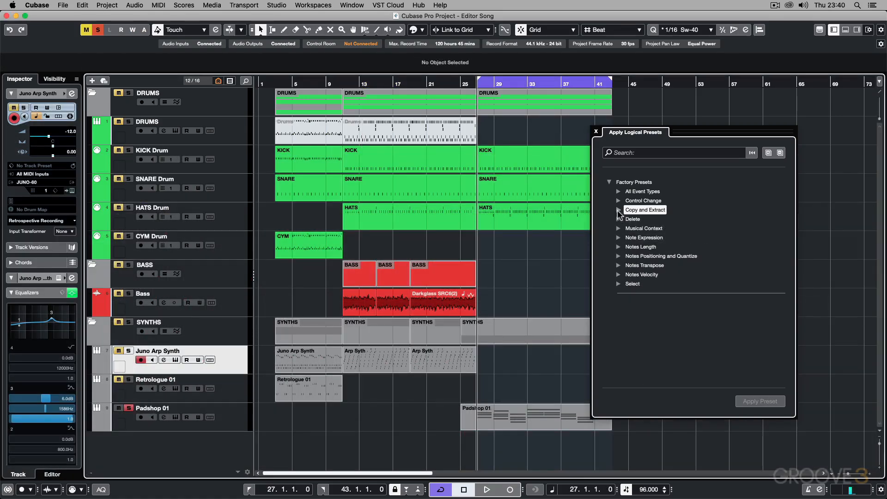
left_click(618, 210)
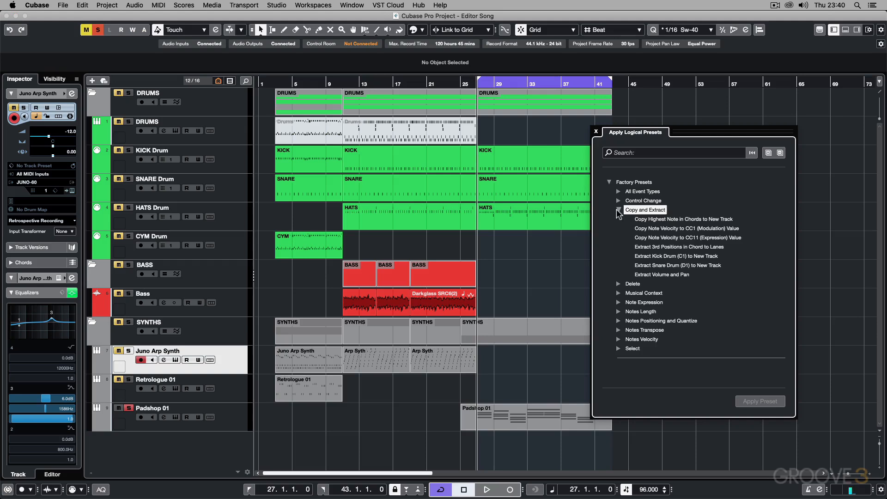
double_click(507, 421)
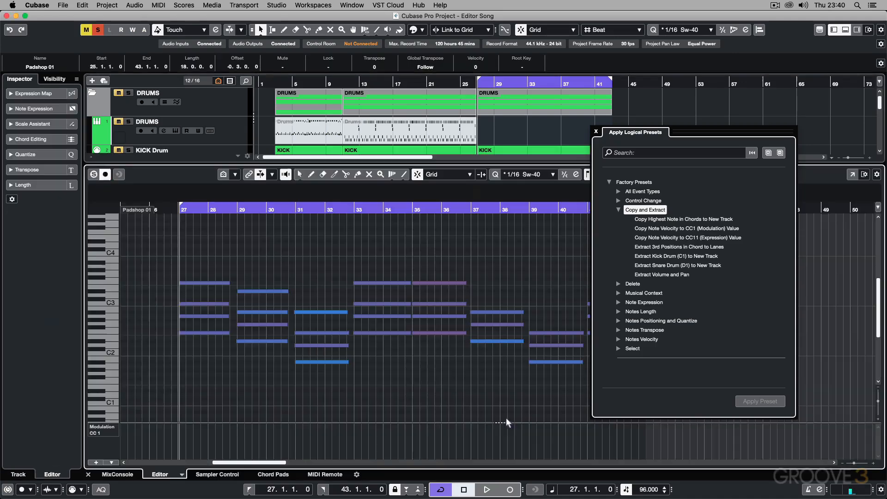
left_click(119, 436)
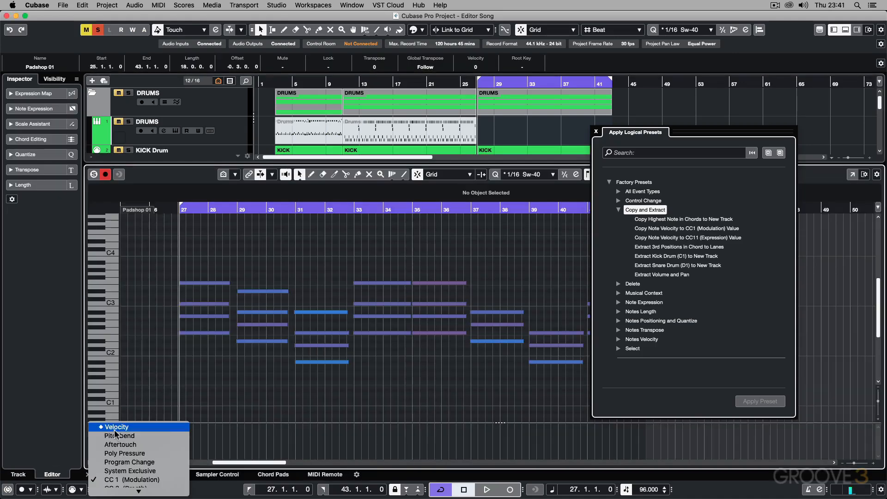
left_click(107, 423)
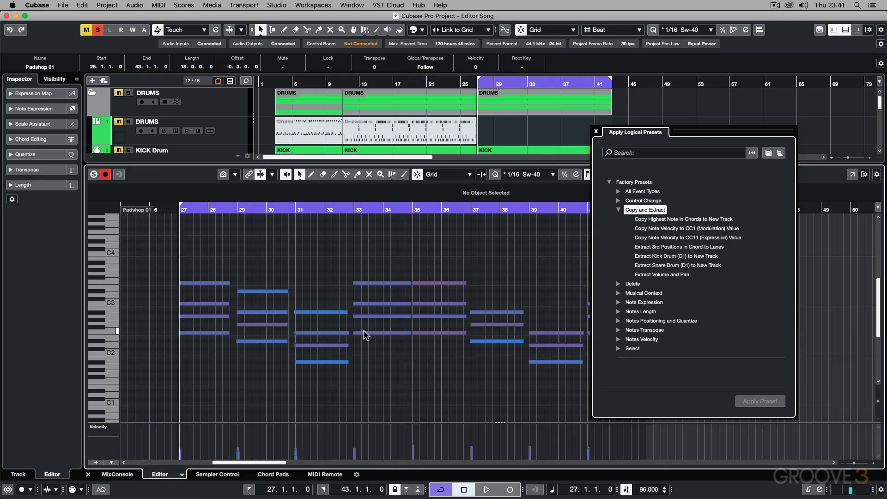
Step: Select all Padshop 01 notes and apply the Copy Note Velocity to CC1 (Modulation) Value preset
key("super+a")
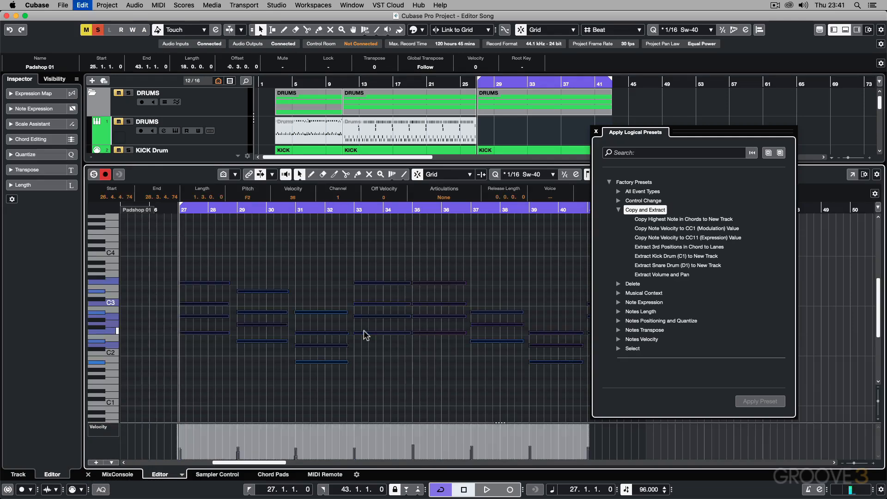
left_click(652, 230)
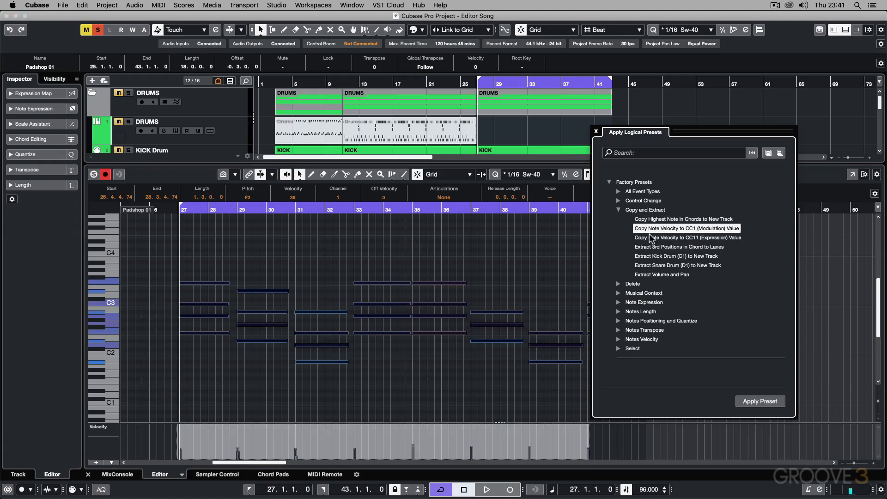
left_click(769, 402)
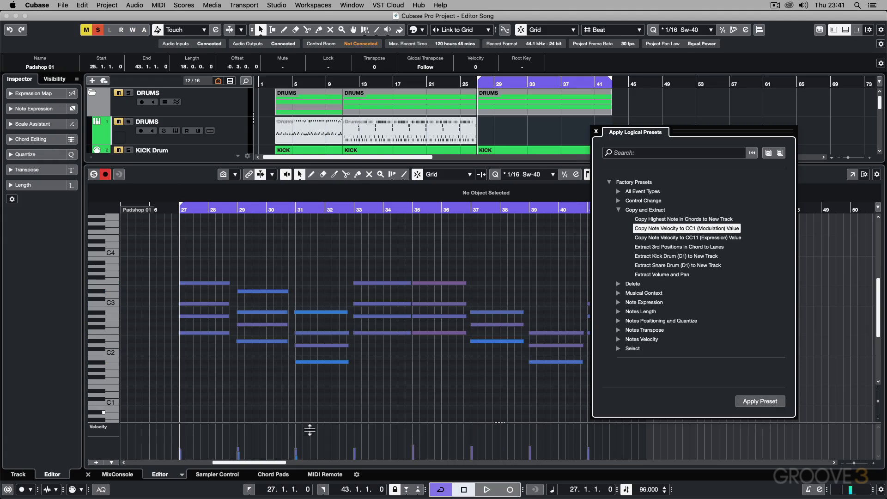
Step: Switch the controller lane to CC 1 (Modulation) to examine the copied values
left_click(115, 429)
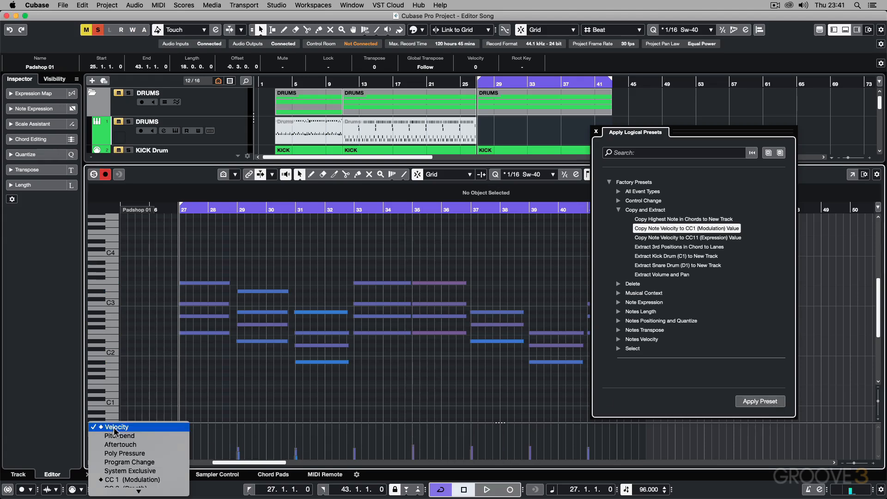
left_click(124, 480)
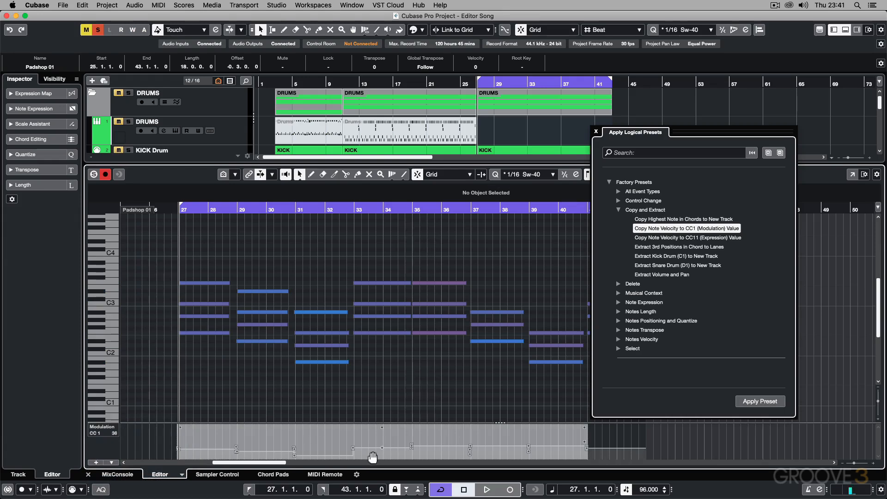
left_click(115, 433)
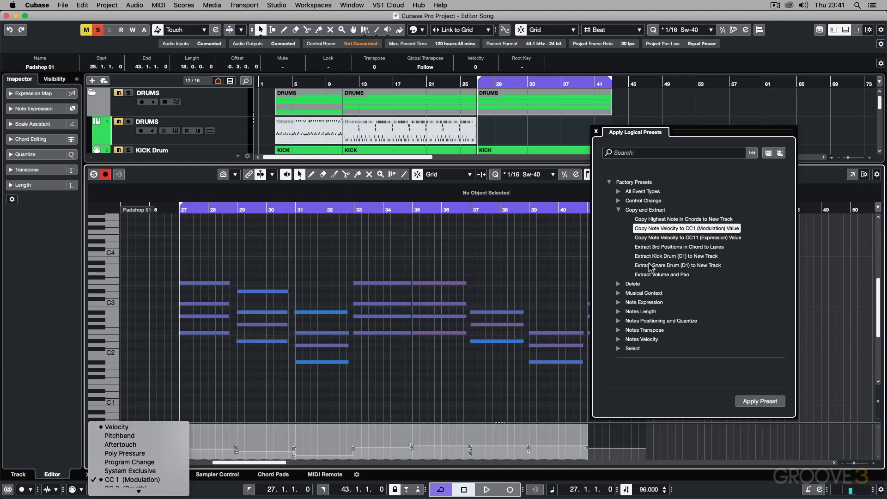
left_click(422, 262)
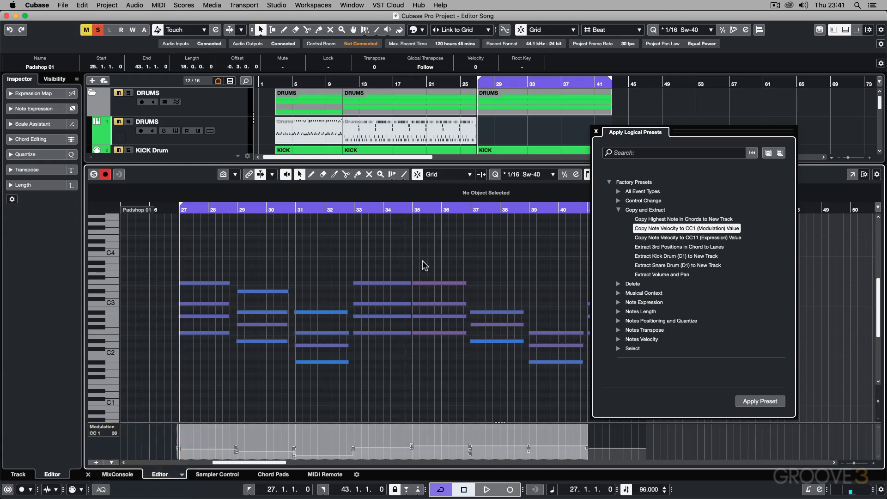
Step: Close the note editor and place the project cursor just before bar 11
key("alt+super+e")
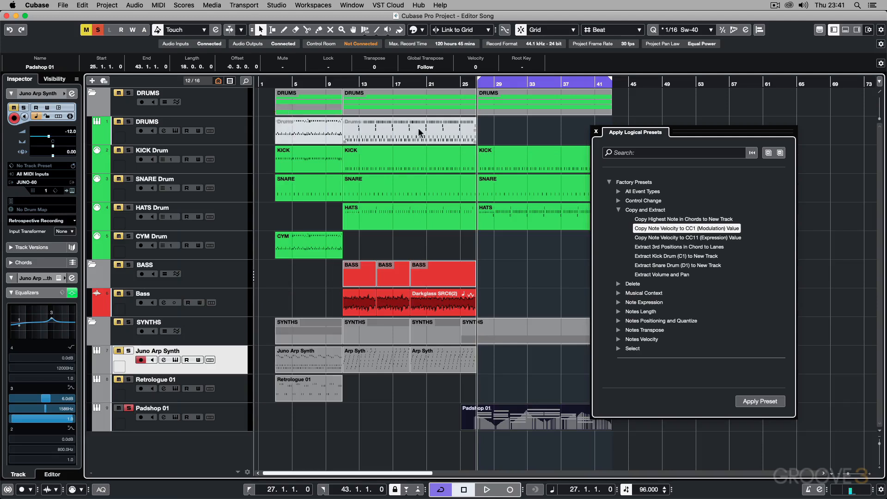
left_click(341, 82)
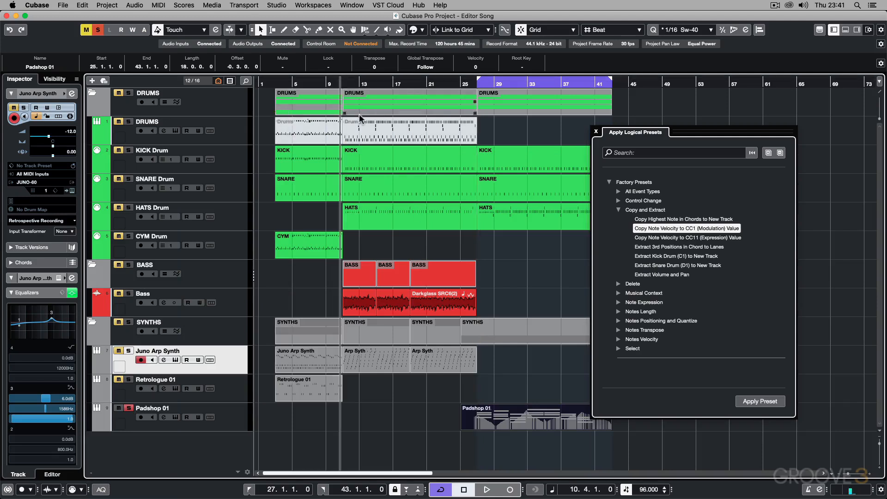
Step: Place the cursor at bar 11, select all notes in the Drums part there, and apply the Extract Kick Drum (C1) to New Track preset
left_click(343, 83)
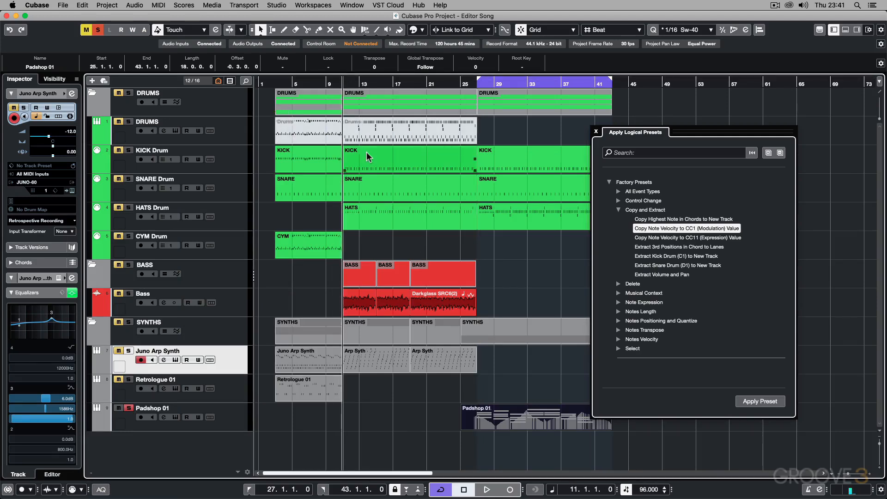
left_click(368, 130)
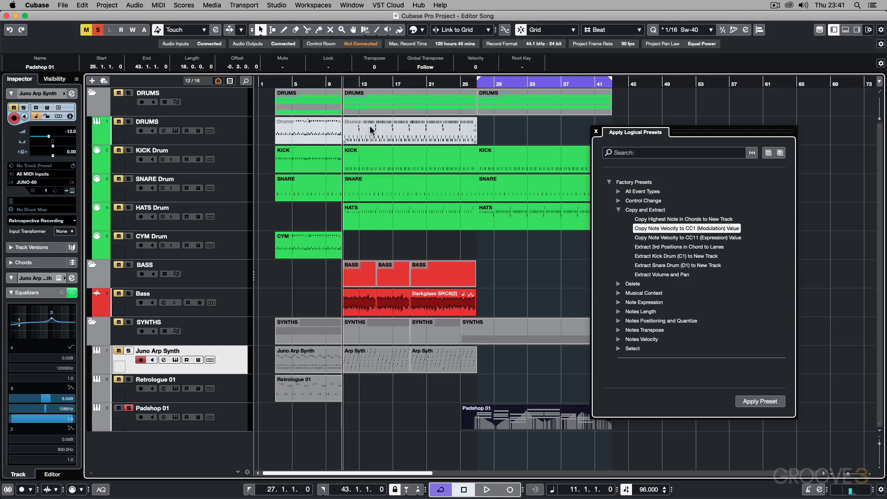
double_click(369, 130)
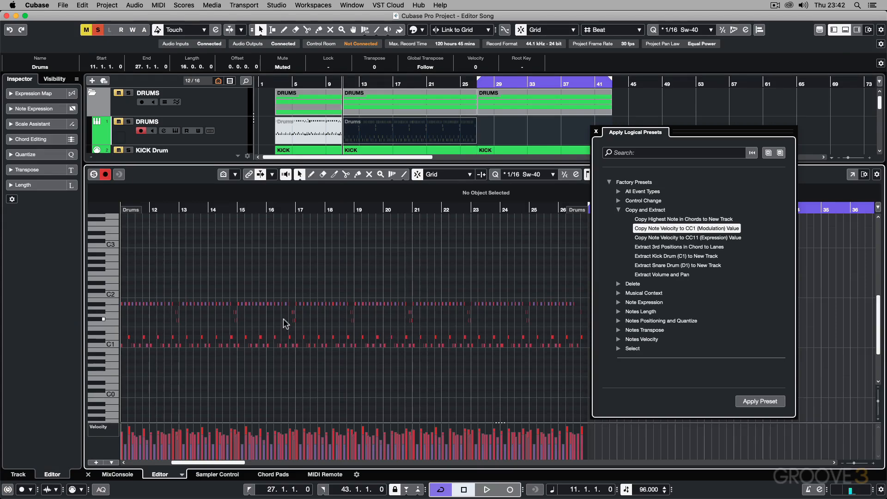
key("super+a")
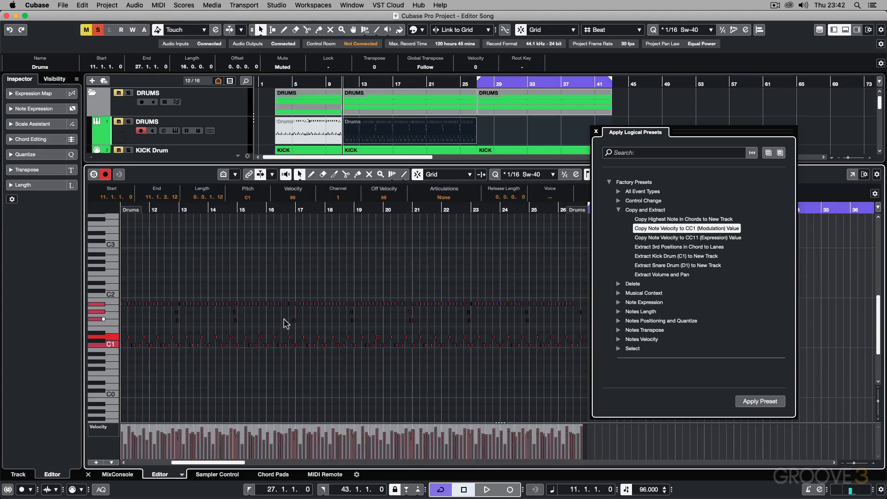
left_click(668, 256)
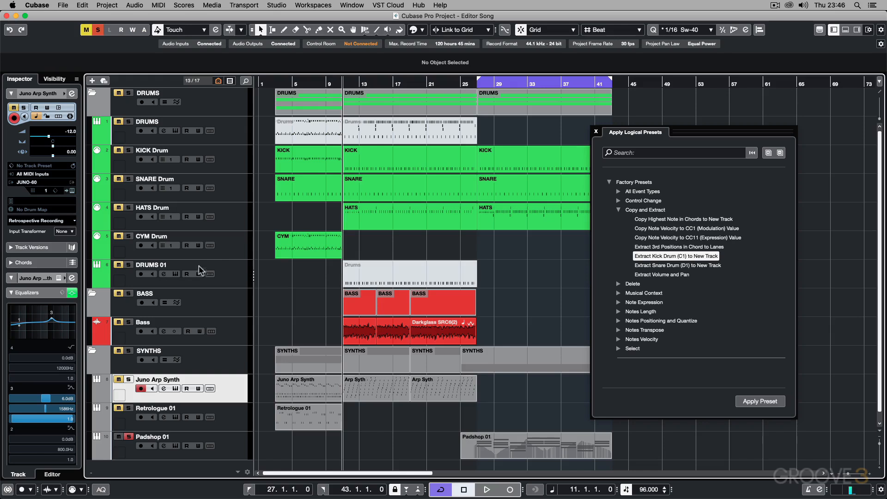
Step: Rename the newly extracted kick drum track to KICK
double_click(153, 265)
type("KICK")
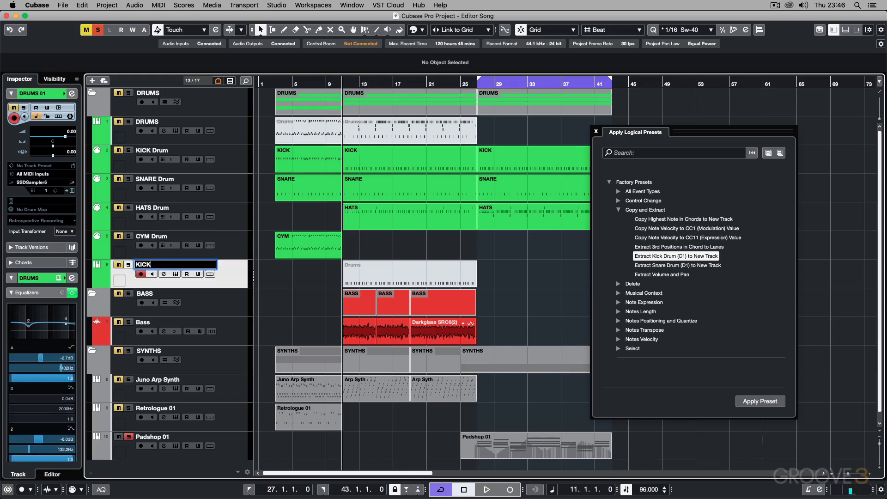
key("Return")
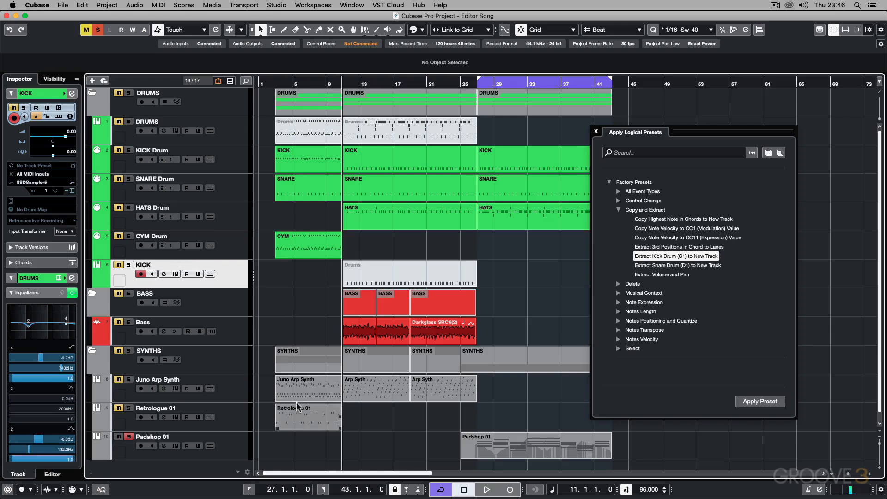
Step: Apply the Extract Snare Drum (D1) to New Track preset to the Drums part at bar 11 and rename the resulting track SNARE
left_click(378, 134)
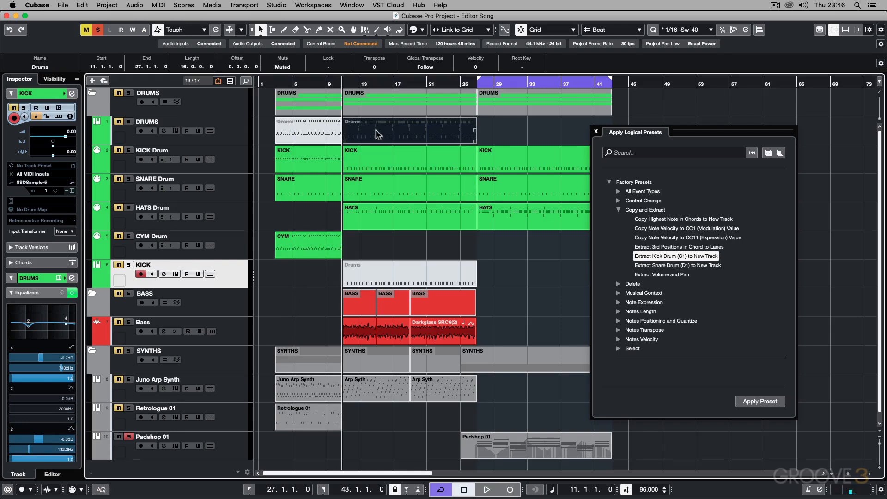
left_click(660, 266)
left_click(737, 400)
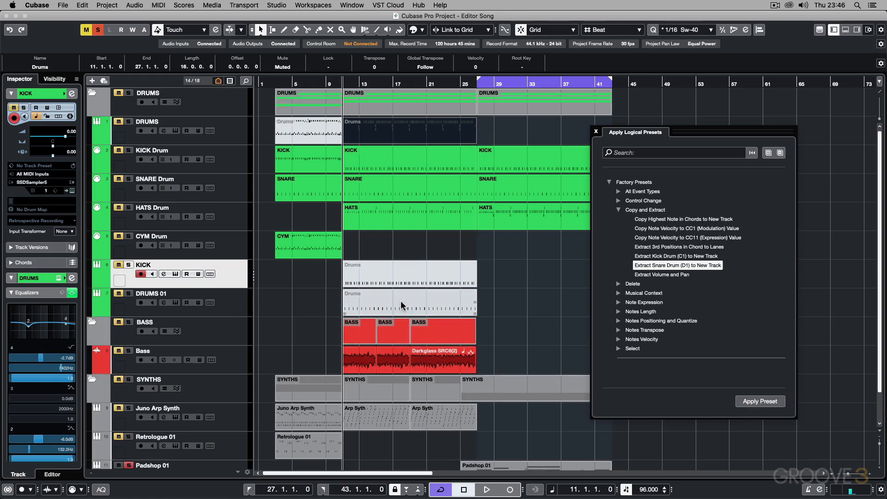
double_click(150, 294)
type("SNARE")
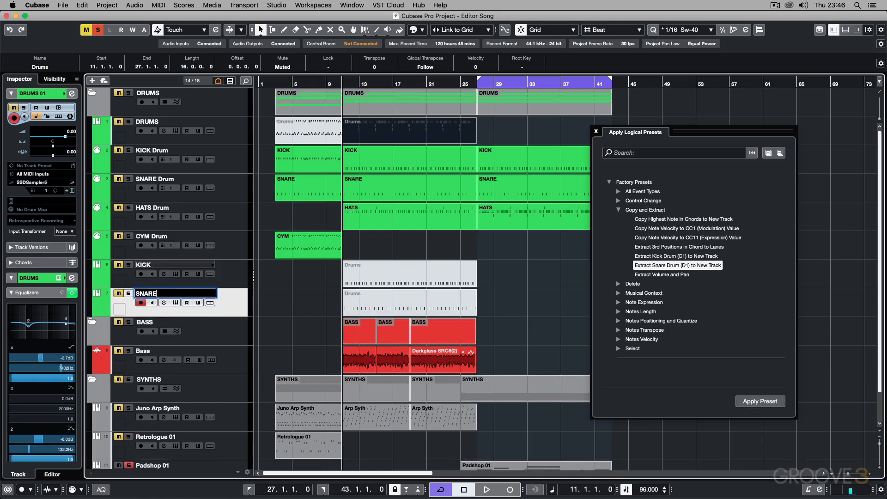
key("Return")
Step: Inspect the extracted notes of the KICK and SNARE parts in the note editor, closing it after each
double_click(395, 280)
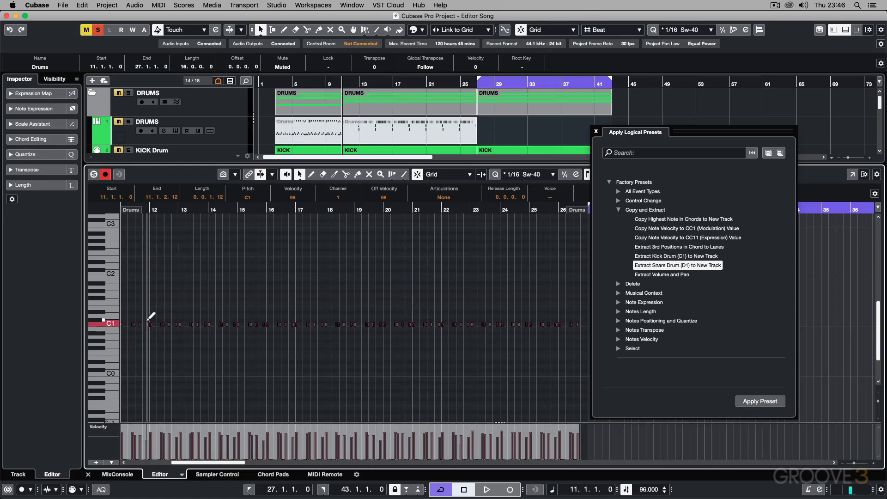
key("alt+super+e")
double_click(382, 304)
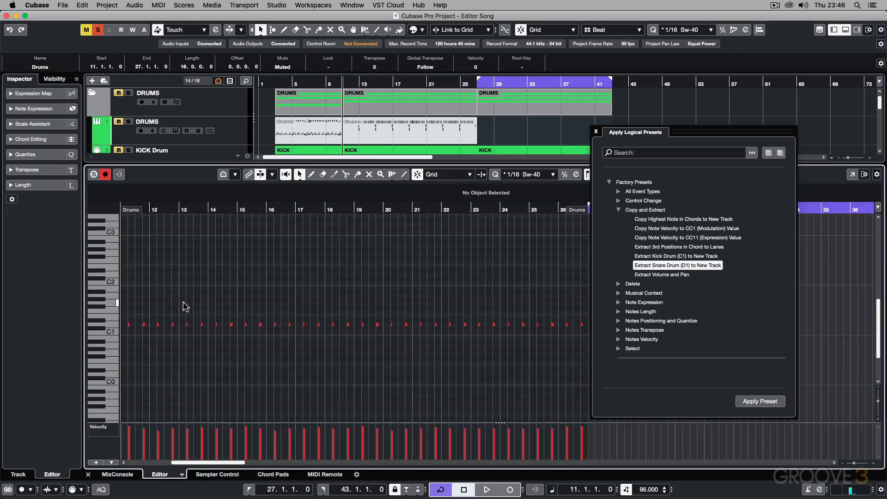
key("alt+super+e")
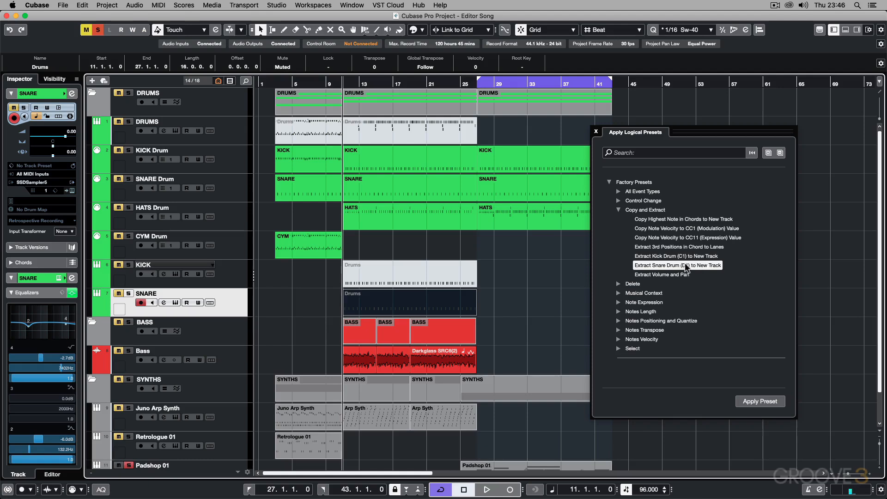
Step: Replace the expanded Copy and Extract presets with Musical Context, and open the Padshop 01 part in the note editor with the cursor at bar 27
left_click(619, 210)
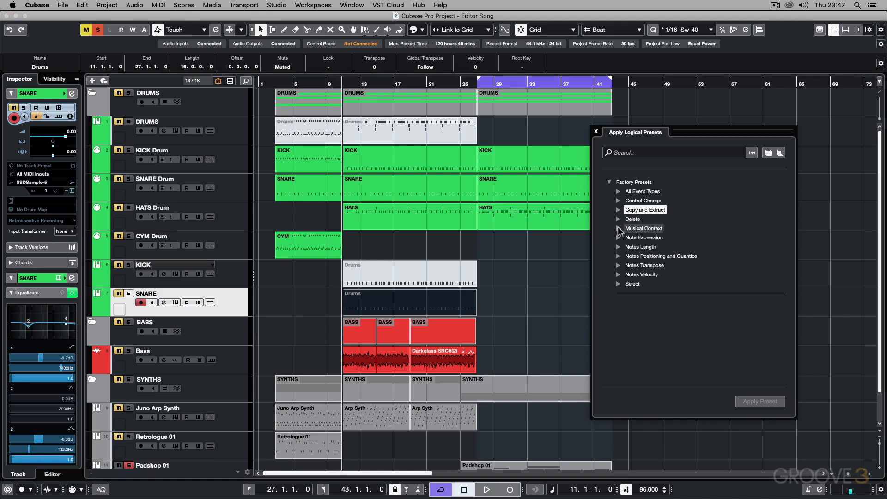
left_click(619, 228)
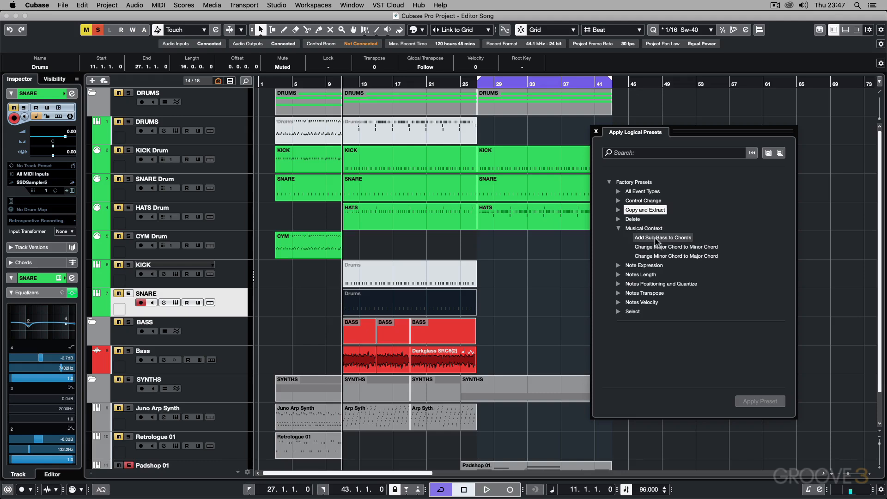
left_click(532, 282)
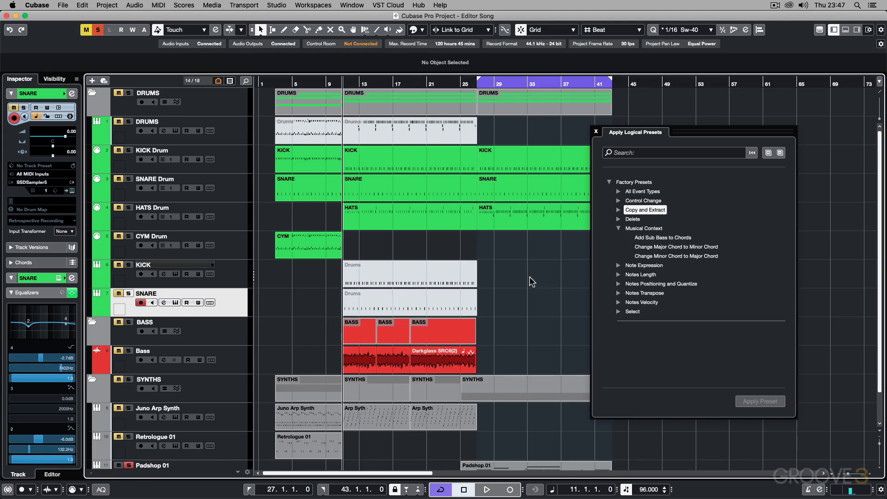
scroll(532, 282, "down", 2)
left_click(535, 435)
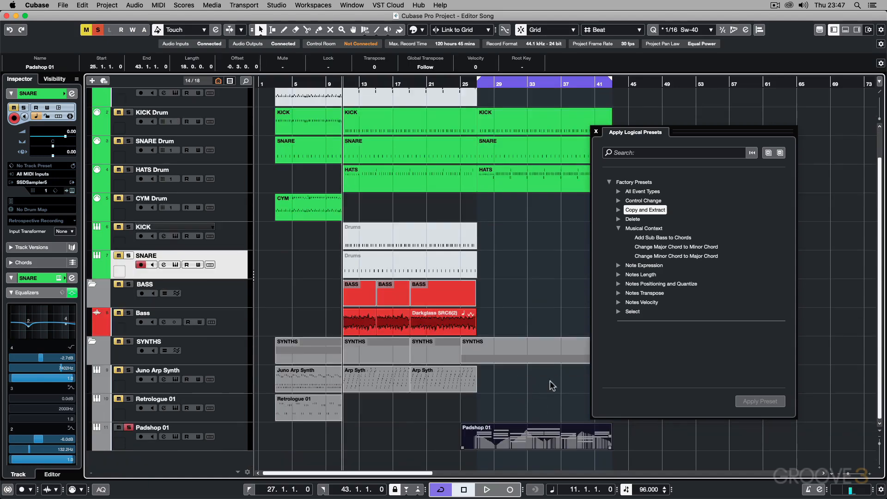
key("KP_1")
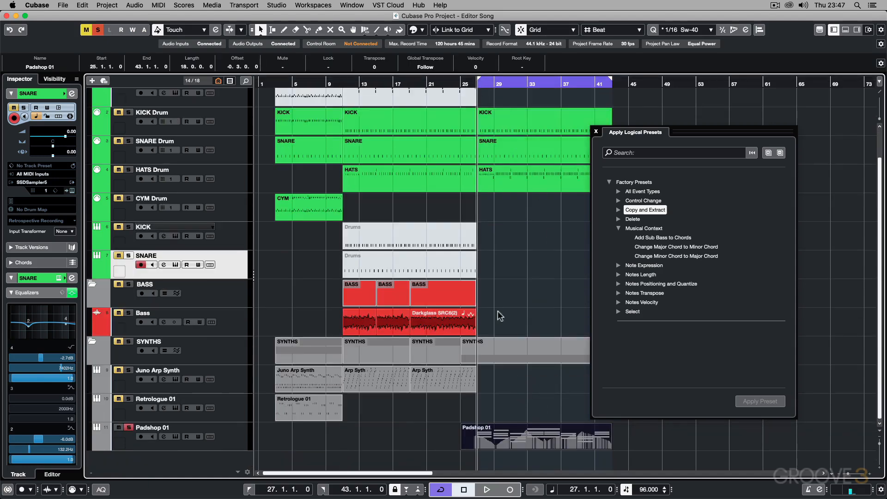
double_click(520, 439)
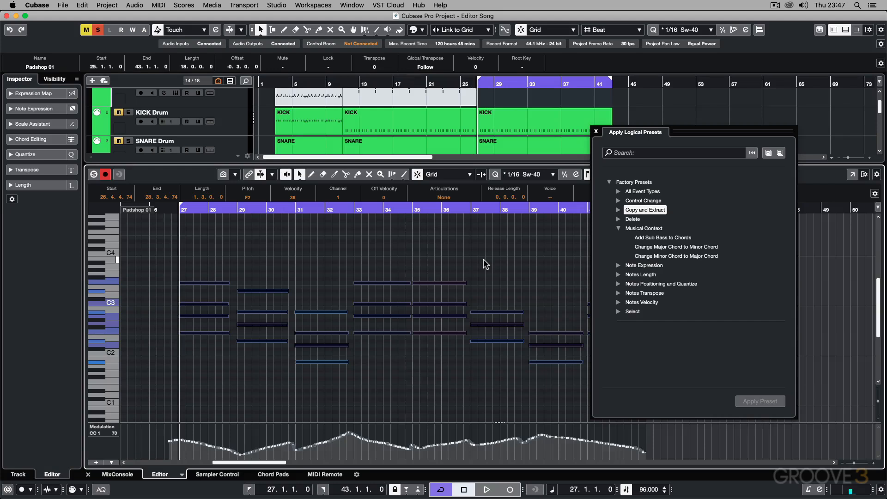
Step: Try the Change Major Chord to Minor Chord and Change Minor Chord to Major Chord presets on the Padshop 01 chords, and close the note editor
left_click(646, 250)
left_click(749, 401)
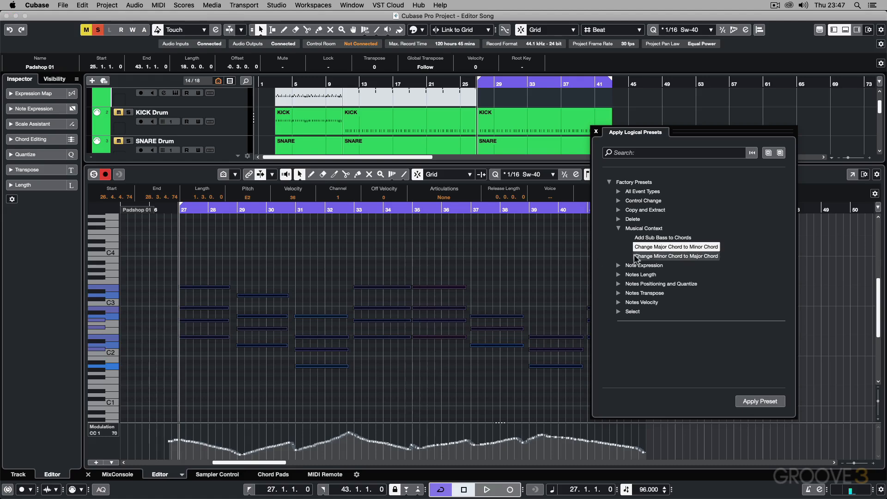
left_click(660, 257)
left_click(750, 401)
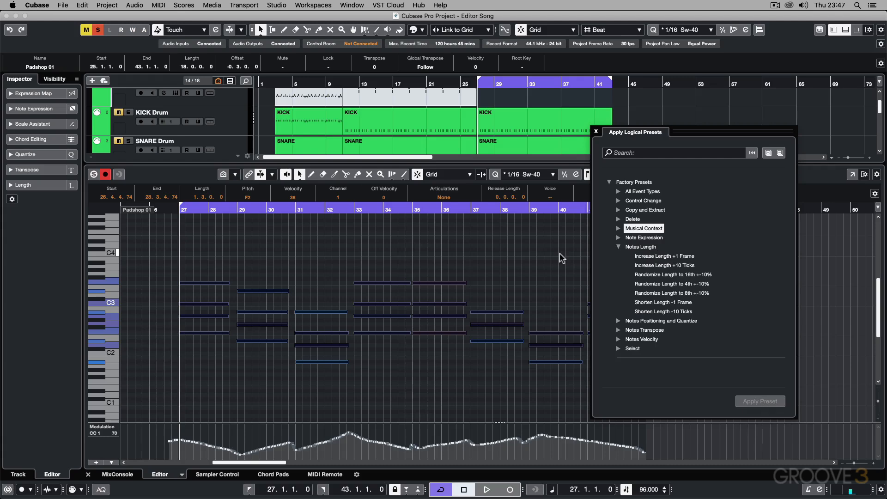
key("Return")
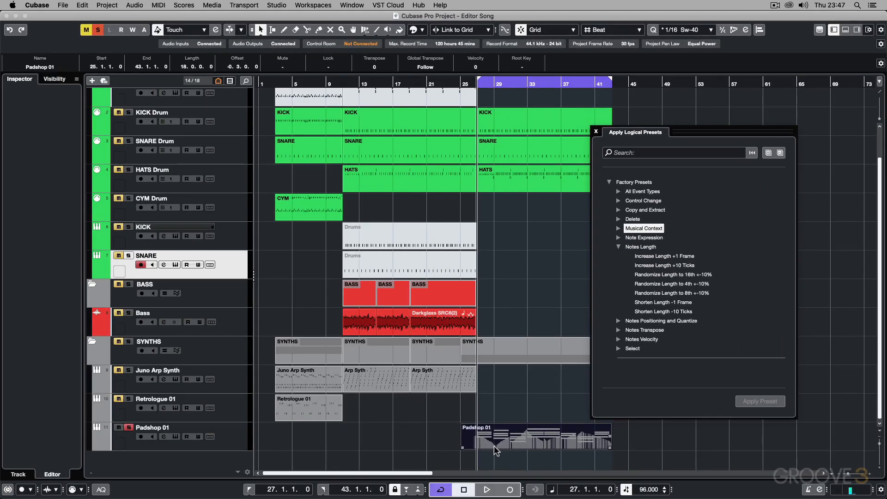
Step: Reopen the Padshop 01 part, select all its notes, and apply the Shorten Length -10 Ticks preset repeatedly
double_click(377, 492)
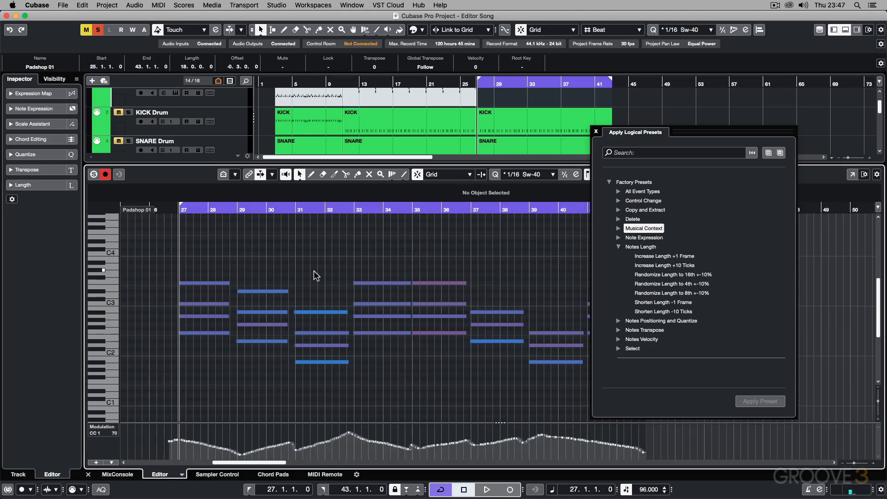
key("super+a")
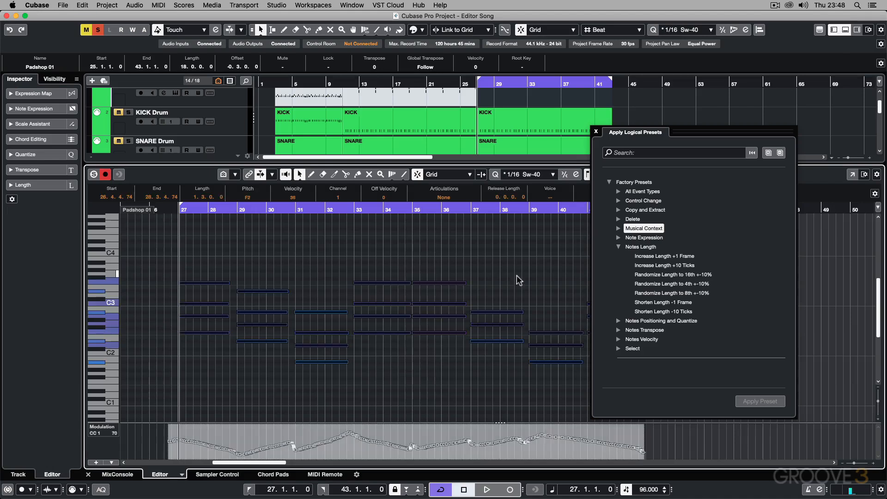
left_click(660, 311)
left_click(756, 401)
left_click(756, 401)
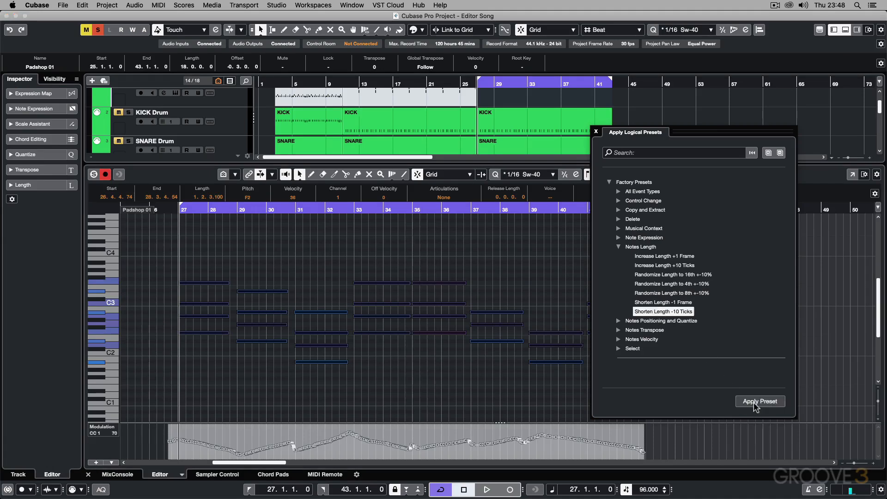
left_click(755, 402)
left_click(756, 402)
left_click(756, 401)
left_click(756, 402)
left_click(755, 401)
left_click(755, 401)
left_click(755, 402)
left_click(755, 402)
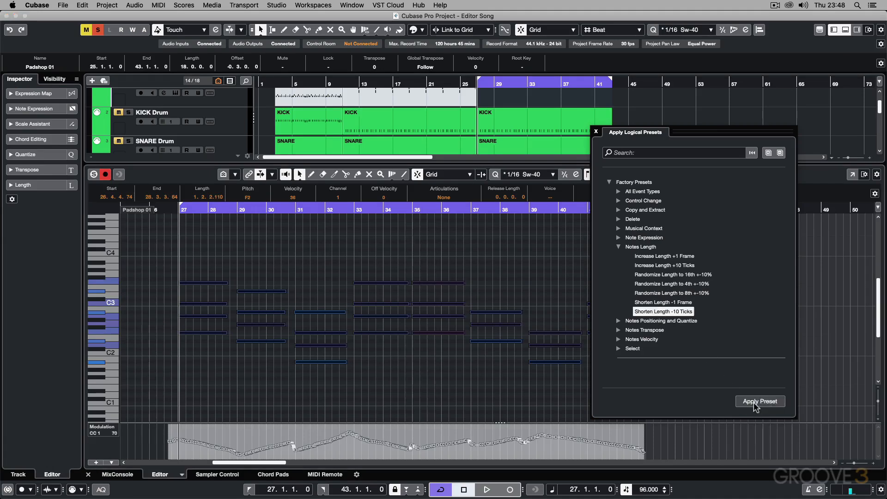
Step: Apply the Randomize Length to 8th +-10% preset several times to the selected Padshop 01 notes
left_click(661, 276)
left_click(660, 296)
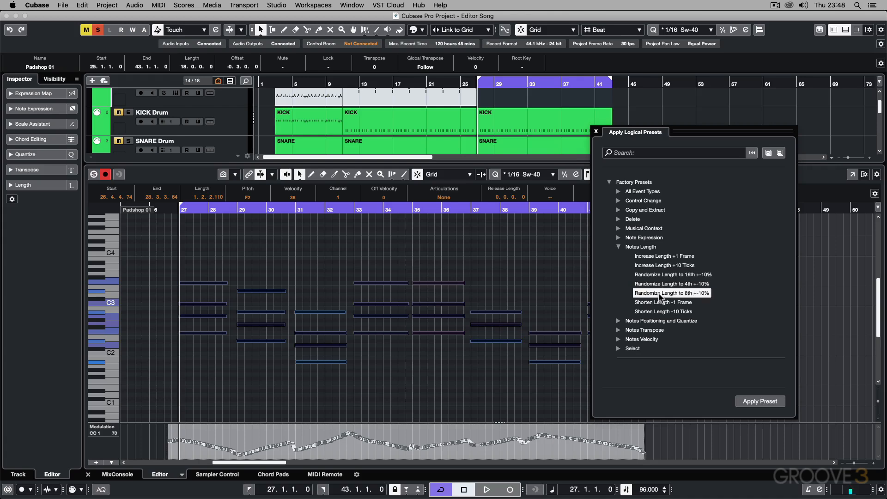
left_click(768, 401)
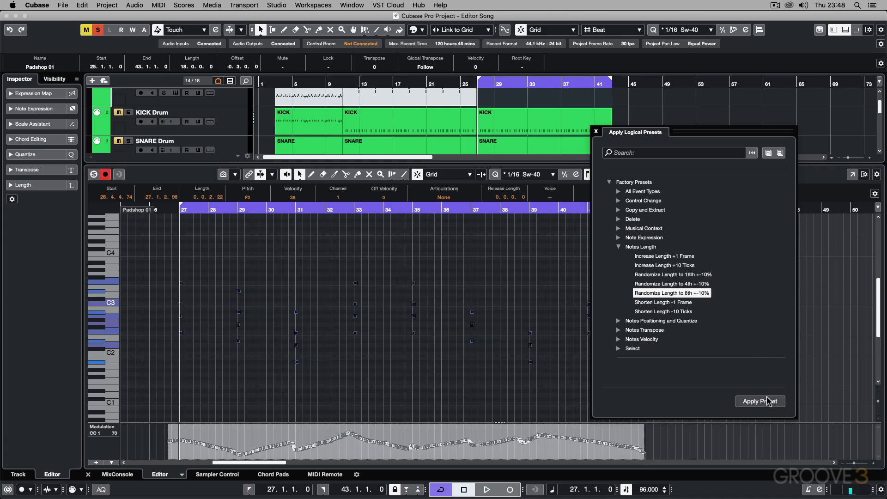
left_click(768, 401)
left_click(768, 400)
left_click(768, 400)
left_click(768, 400)
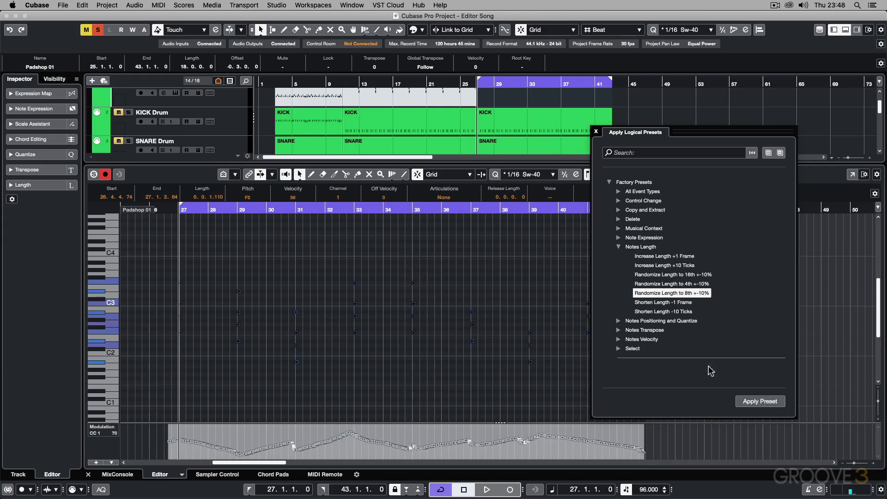
left_click(742, 402)
left_click(742, 402)
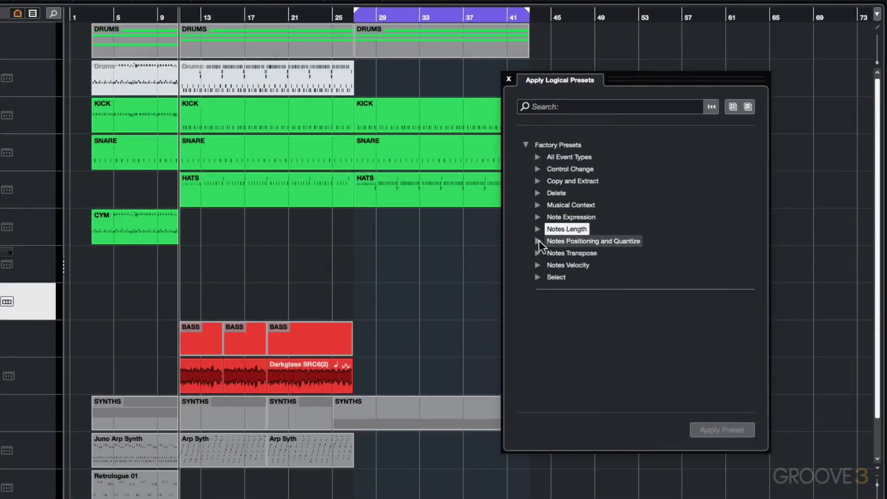
Step: Expand the Notes Positioning and Quantize presets and open the bar 11 Drums part in the note editor, zoomed in on its first bars
left_click(538, 241)
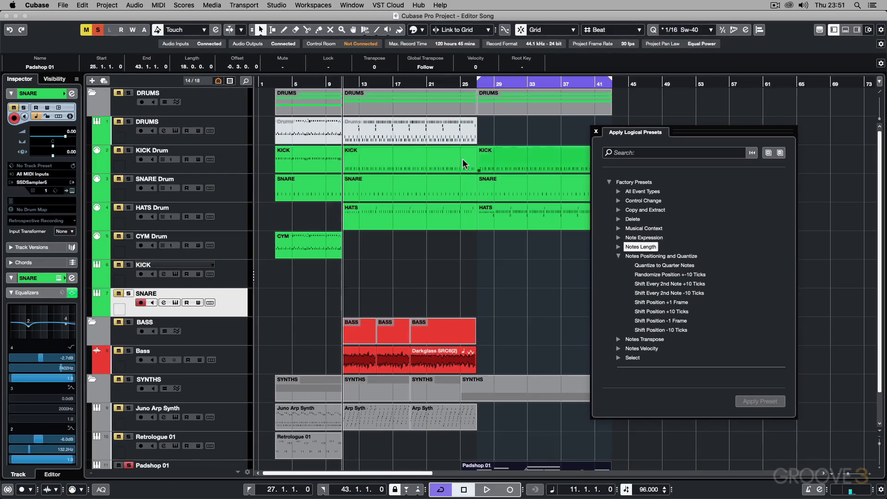
double_click(387, 133)
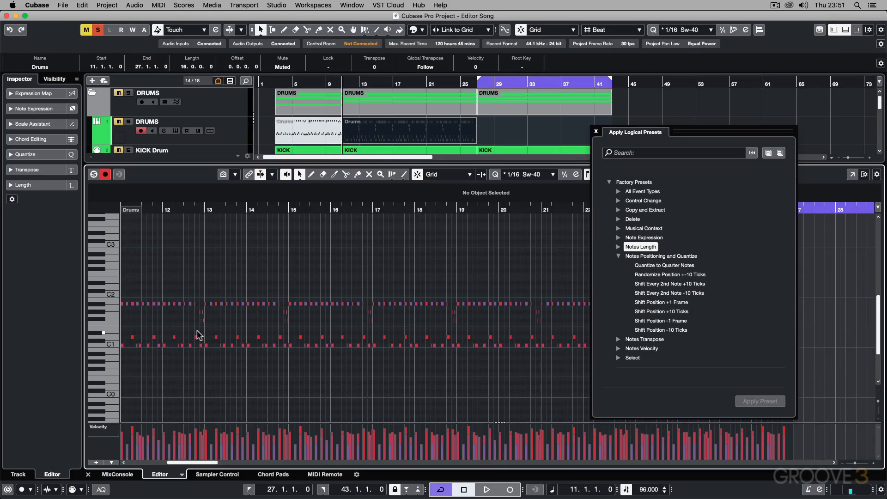
key("h")
key("h")
key("h")
scroll(270, 310, "right", 5)
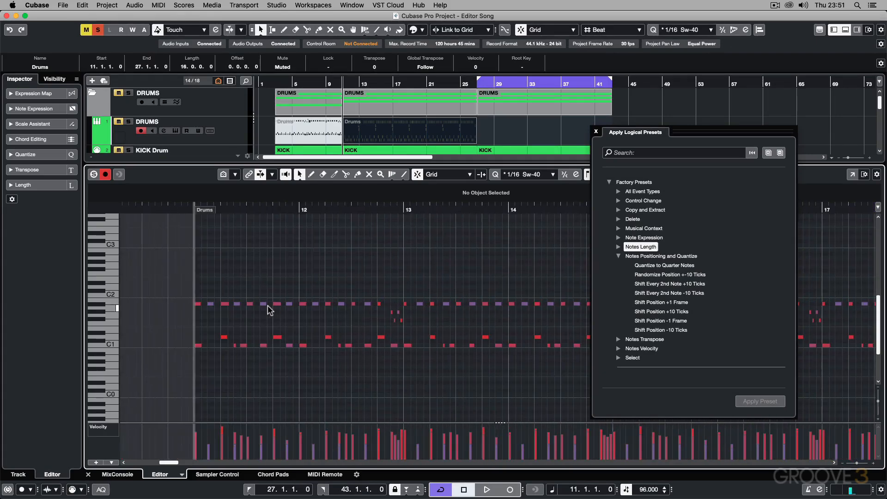
scroll(270, 311, "left", 5)
scroll(270, 310, "right", 5)
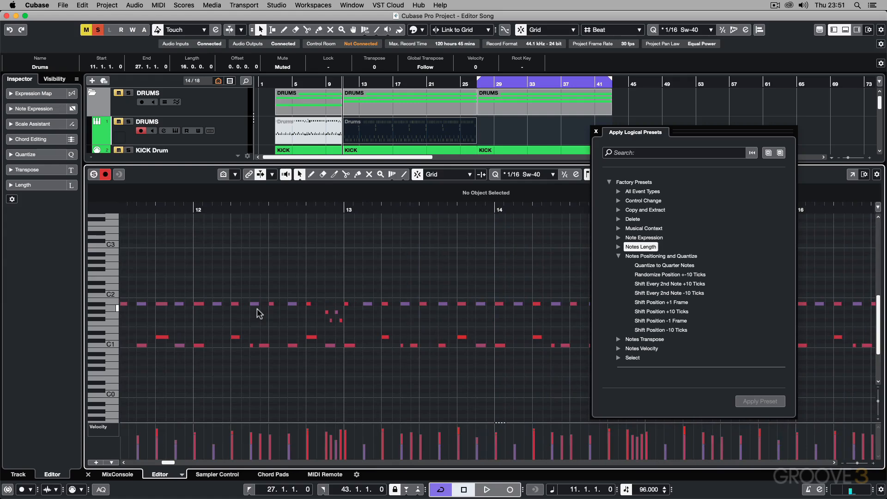
scroll(259, 314, "left", 2)
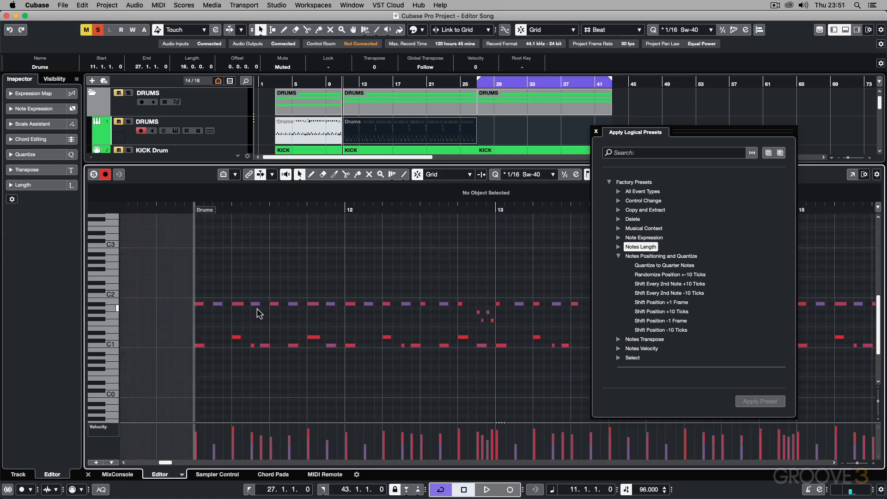
Step: Apply the Shift Every 2nd Note +10 Ticks preset several times to the Drums part
left_click(664, 285)
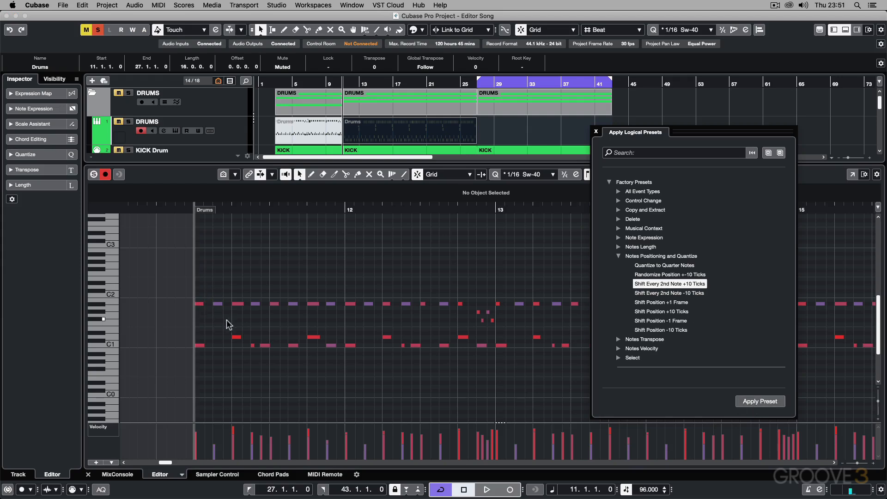
left_click(751, 402)
left_click(751, 402)
left_click(751, 402)
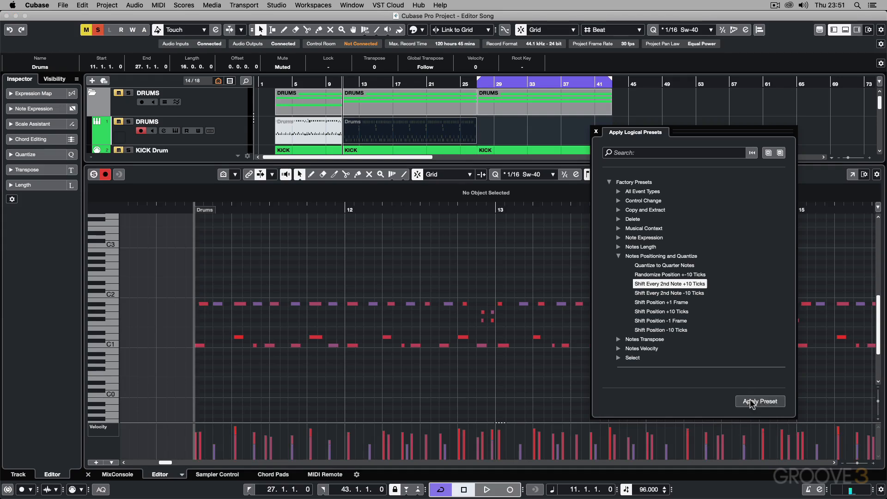
left_click(752, 402)
left_click(752, 402)
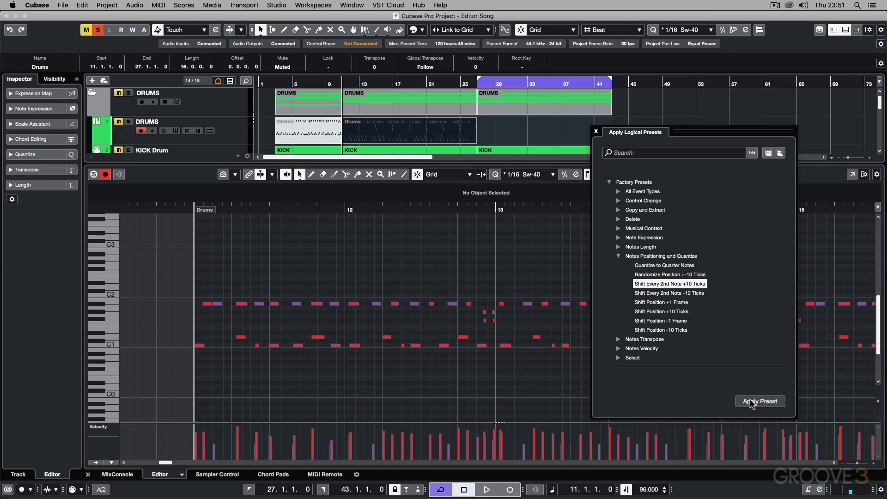
Step: Try the Shift Every 2nd Note +10 Ticks preset several times on the Drums part, and undo the shifts
left_click(751, 402)
left_click(751, 402)
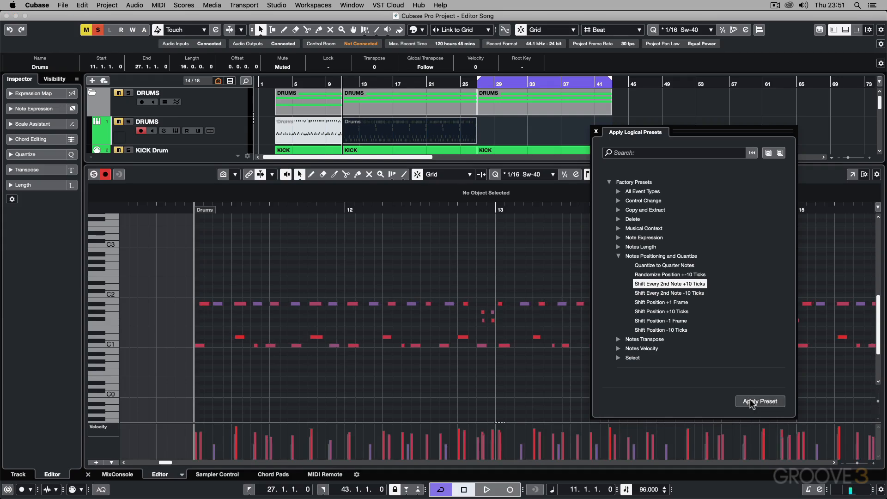
left_click(752, 402)
left_click(751, 402)
key("super+z")
key("super+z")
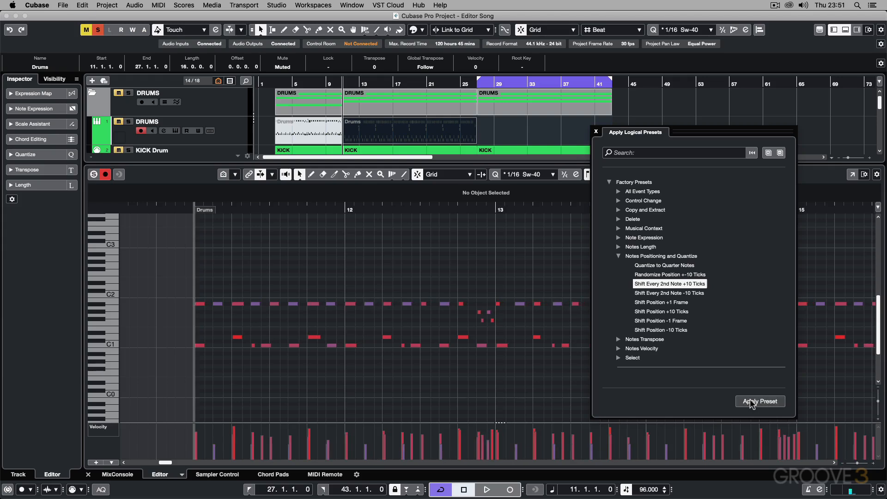
Step: Apply the Randomize Position +-10 Ticks preset to the Drums part and close the note editor
left_click(641, 275)
left_click(749, 402)
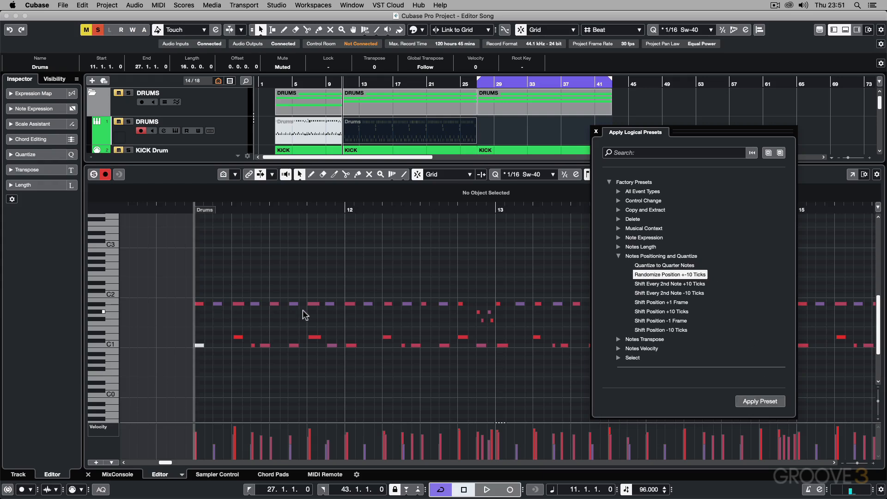
key("Return")
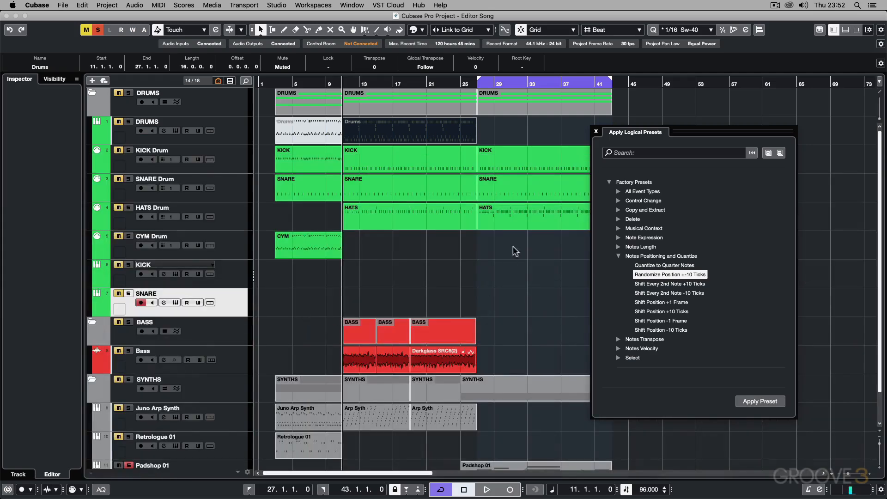
Step: Set the cycle range to bars 11–19 and open the first Arp Syth part for note editing
left_click(618, 256)
left_click(618, 256)
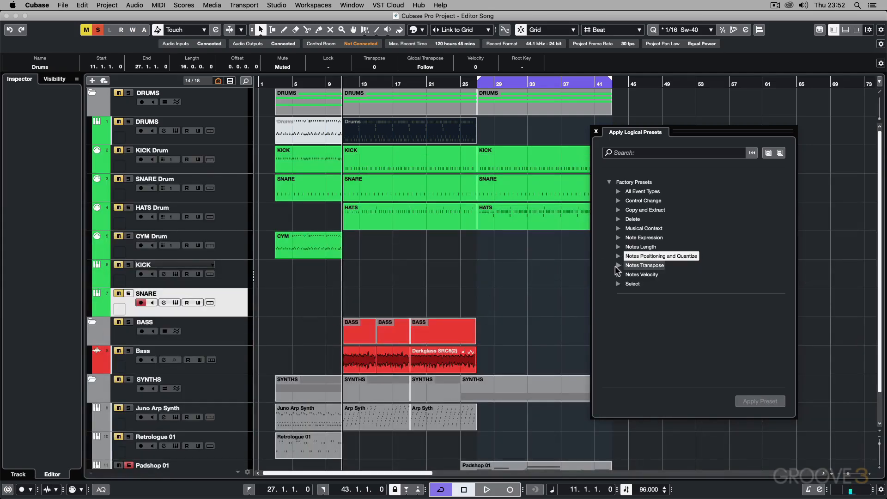
left_click(618, 267)
left_click(372, 411)
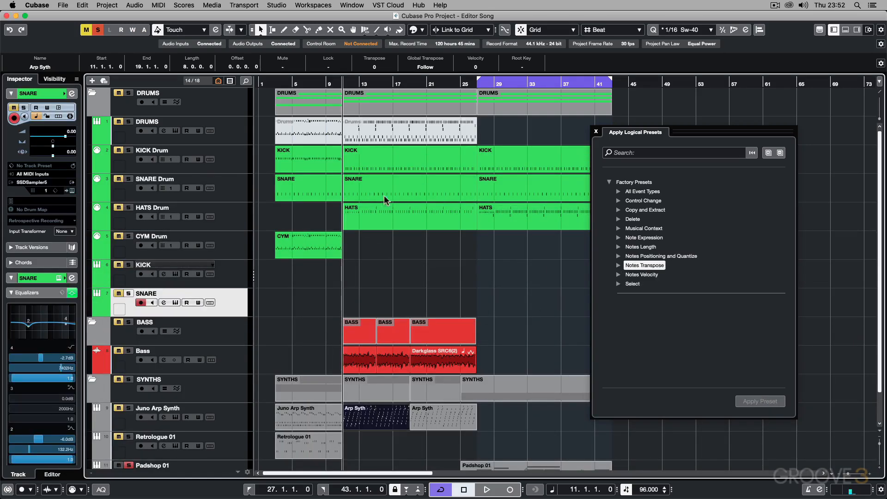
left_click_drag(343, 81, 410, 81)
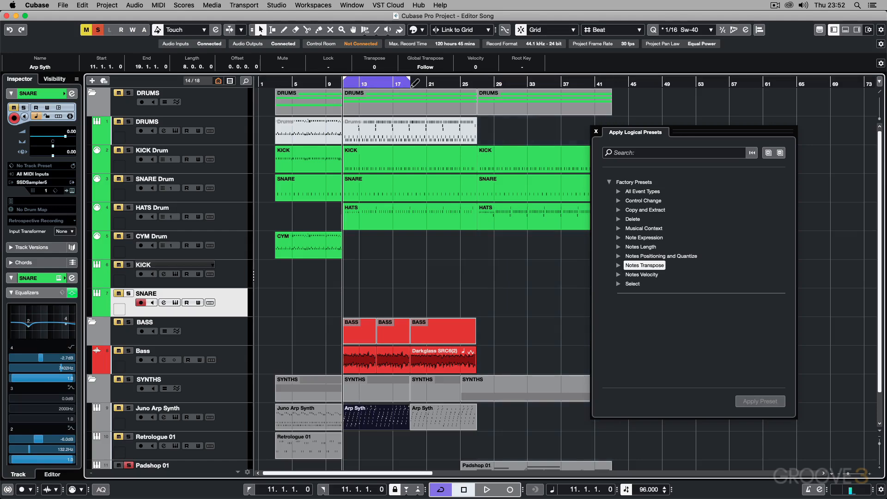
double_click(384, 416)
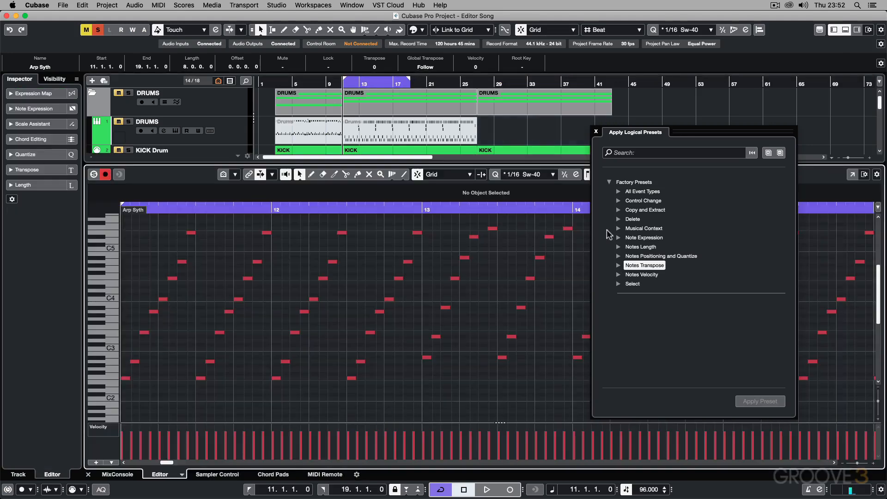
Step: Apply the Transpose All Notes before Cursor 1 Octave Down preset to the Arp Syth part with the cursor at bar 13
left_click(618, 266)
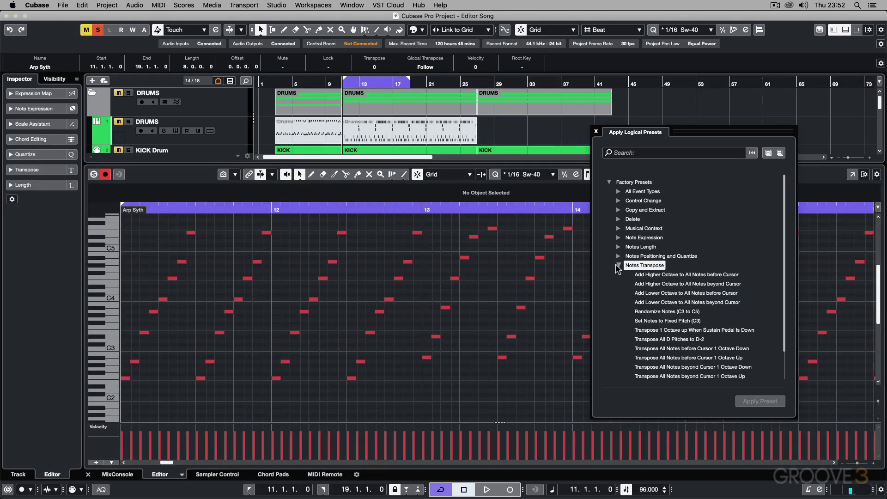
left_click(670, 293)
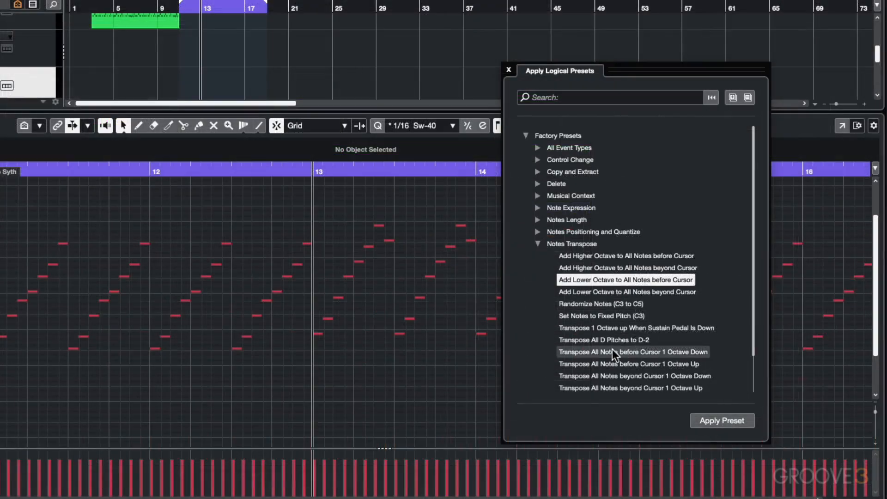
left_click(628, 351)
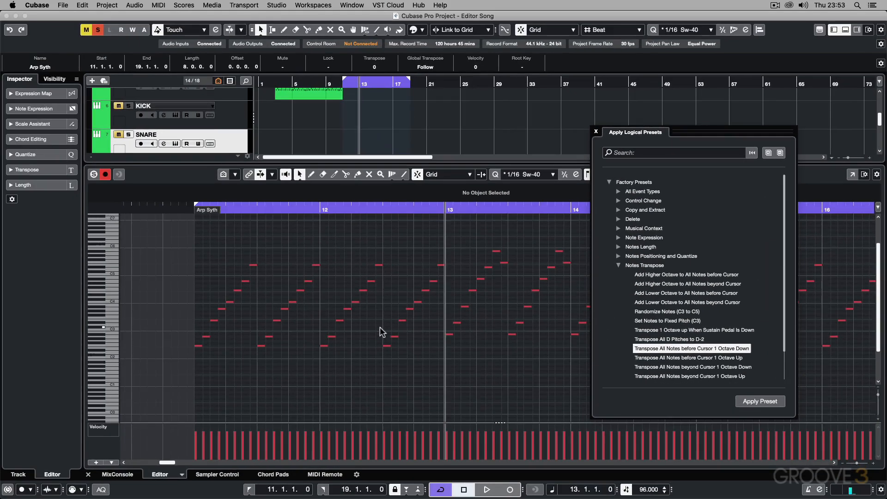
left_click(758, 402)
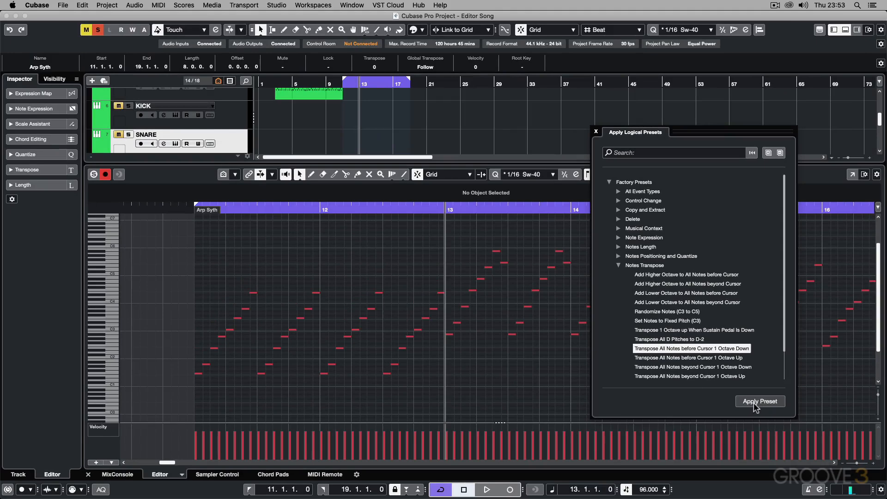
Step: Solo the Juno Arp Synth track and play the transposed arpeggio from bar 11
left_click(194, 207)
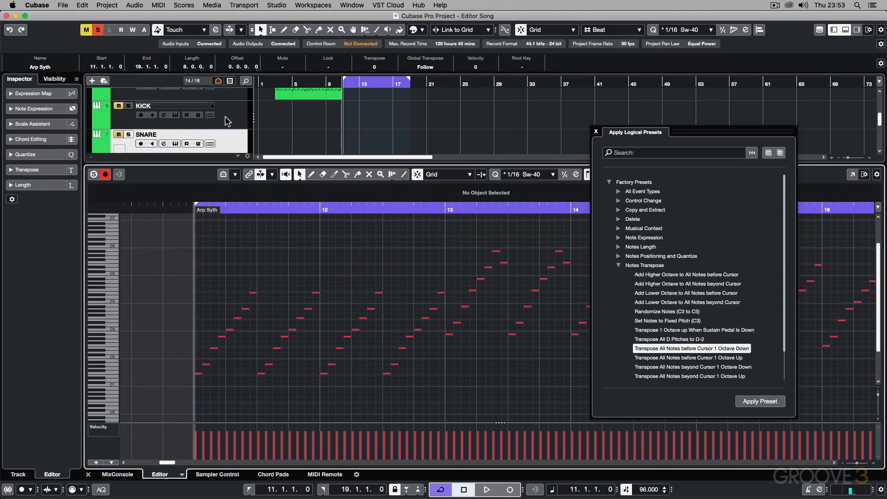
scroll(225, 115, "down", 3)
left_click(129, 131)
key("space")
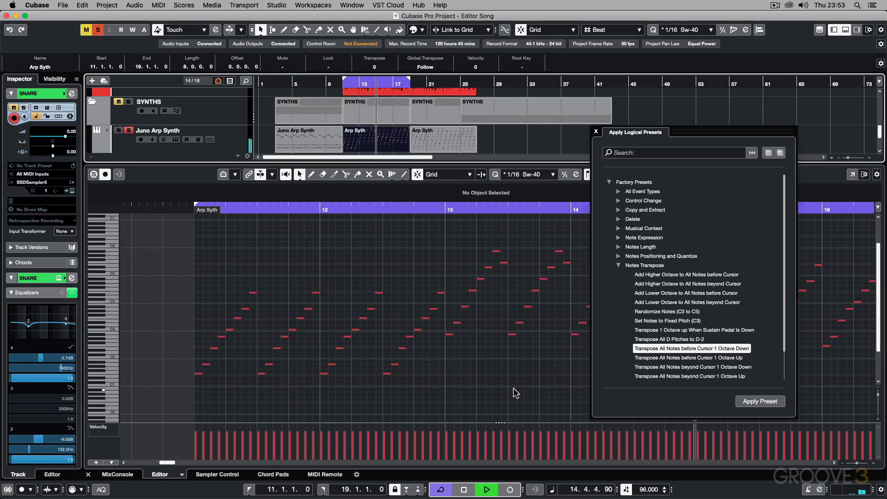
key("space")
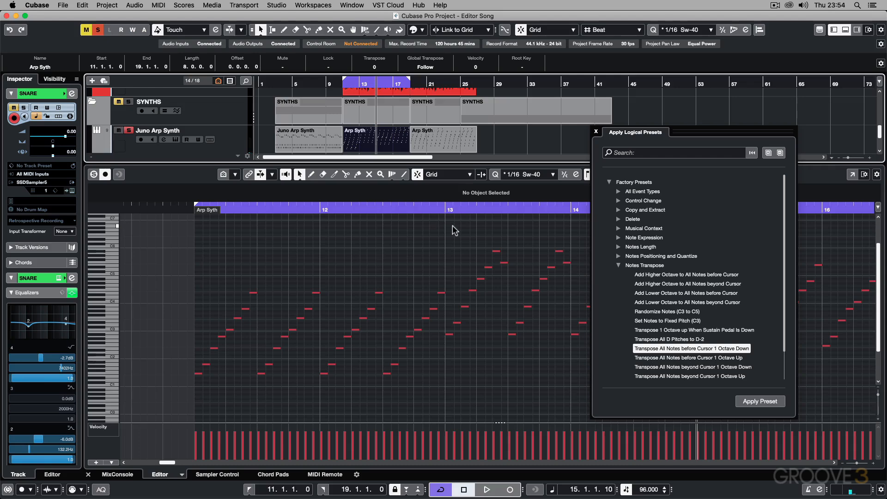
Step: Undo the octave transposition and apply the -10% for Off-Beat 3_4 velocity preset to the Arp Syth notes
scroll(690, 279, "down", 2)
scroll(690, 279, "up", 1)
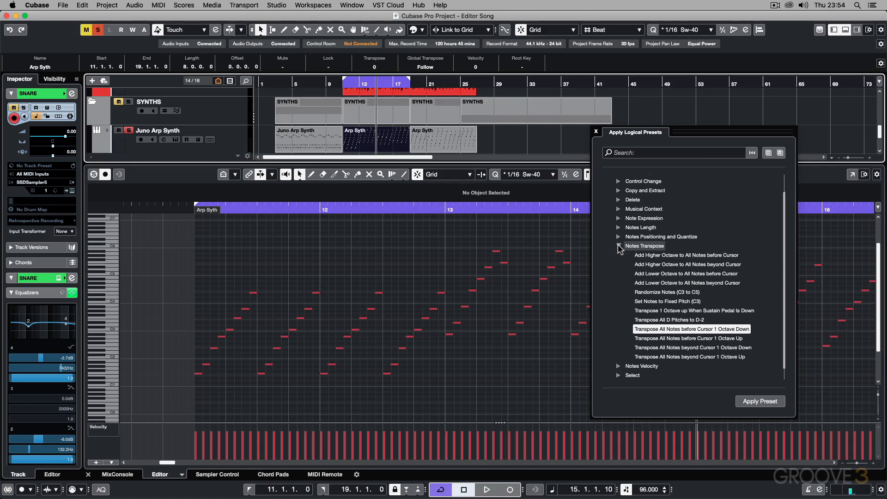
left_click(619, 246)
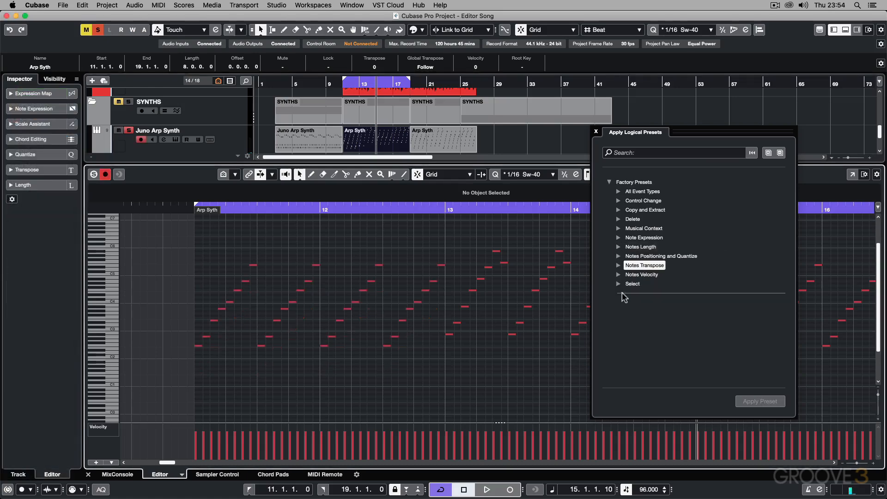
left_click(619, 275)
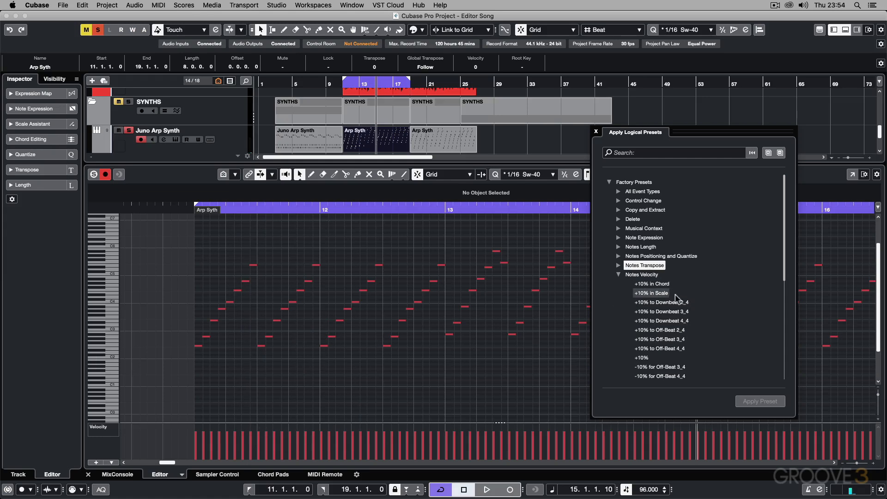
scroll(652, 315, "down", 2)
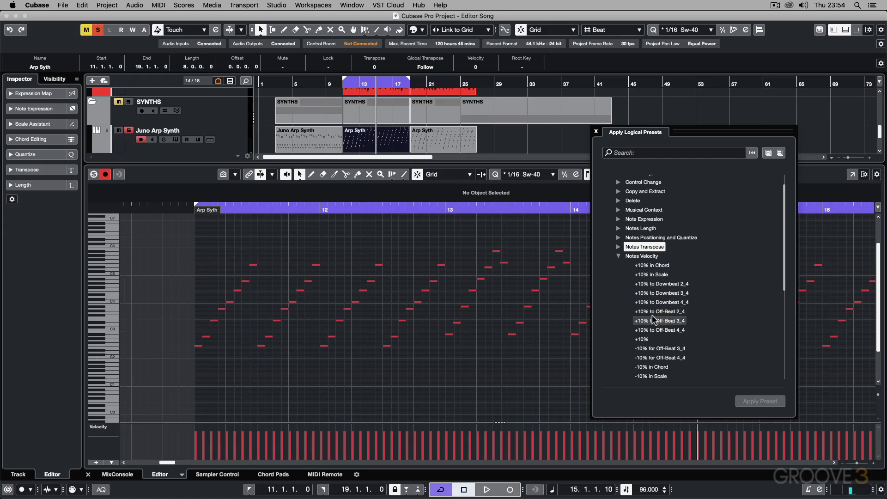
left_click(646, 348)
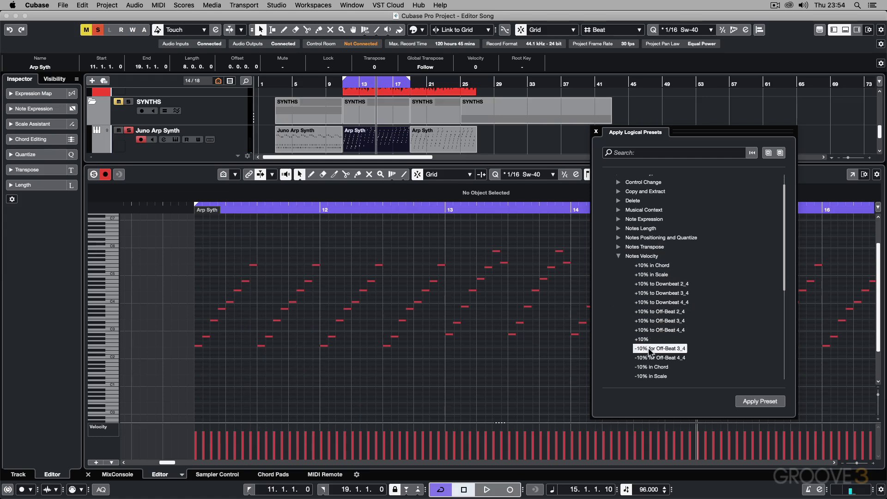
left_click(760, 402)
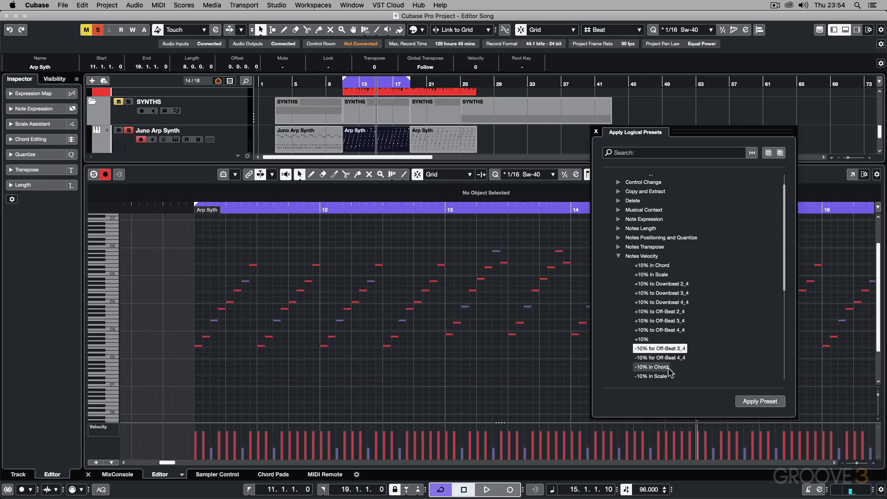
Step: Apply the -10% for Off-Beat 4_4 velocity preset twice to the Arp Syth notes
scroll(672, 351, "down", 1)
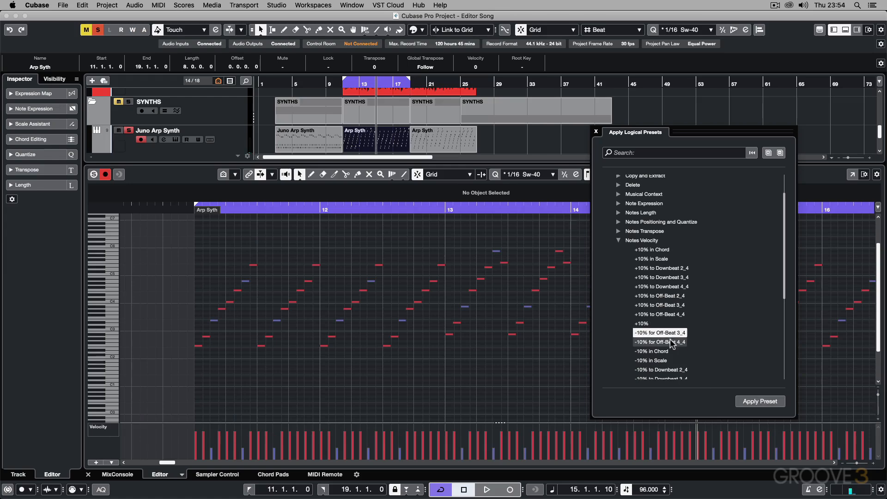
left_click(672, 342)
left_click(761, 400)
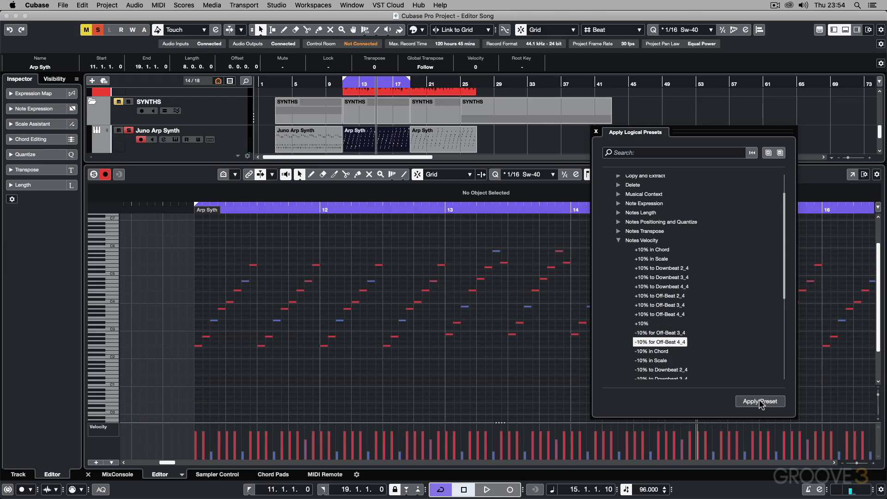
left_click(761, 402)
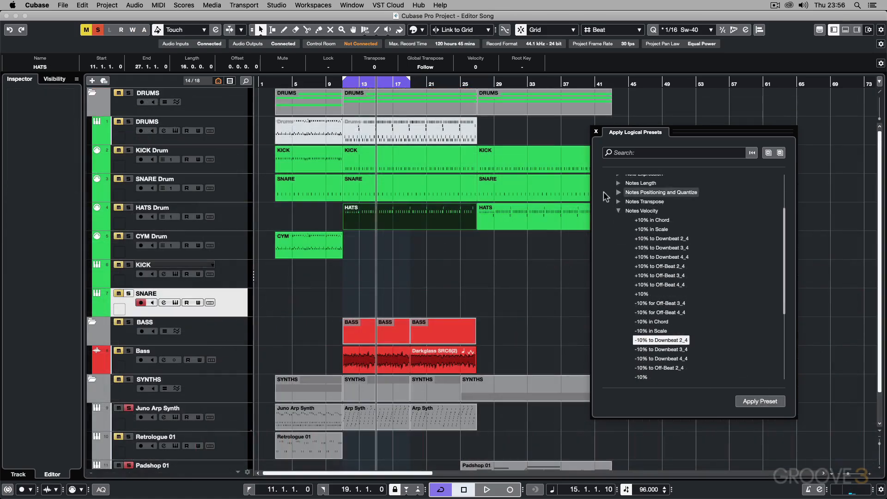
Step: Expand the Select category of logical presets and open the HATS part starting at bar 11 for note editing
left_click(618, 210)
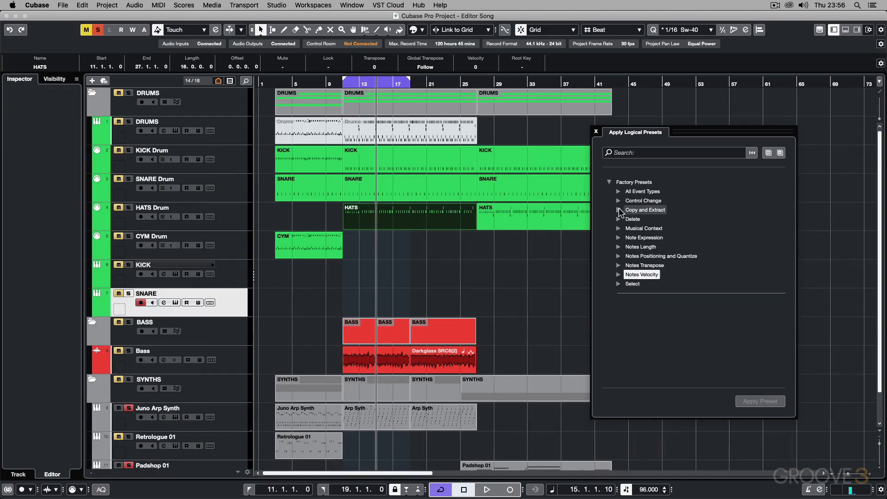
left_click(618, 284)
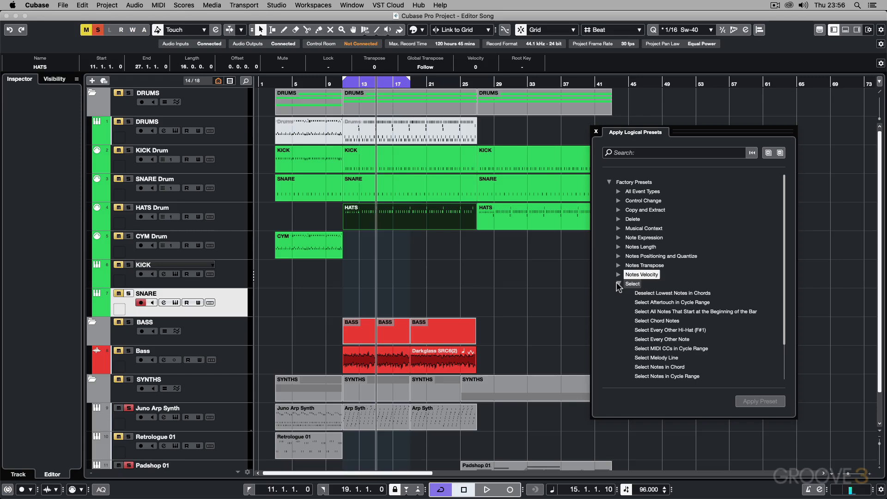
double_click(426, 220)
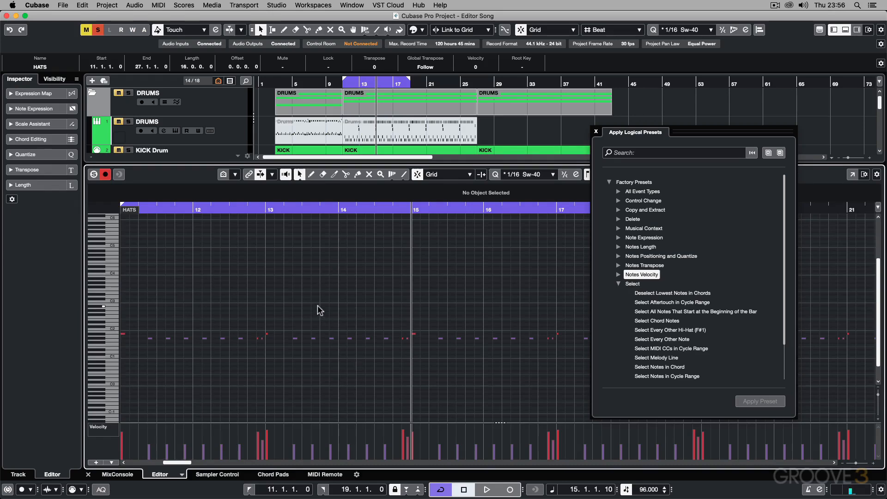
key("g")
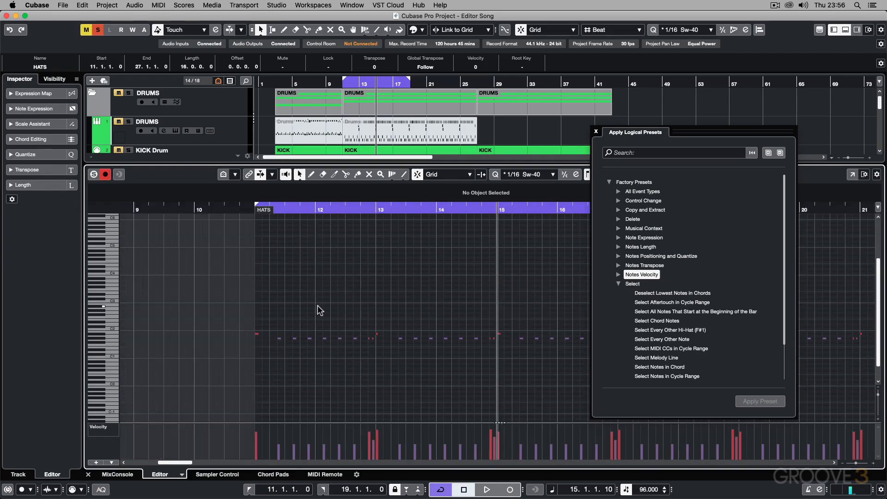
Step: Solo the HATS Drum track and play the hi-hat pattern from bar 11
left_click(254, 212)
scroll(142, 116, "down", 3)
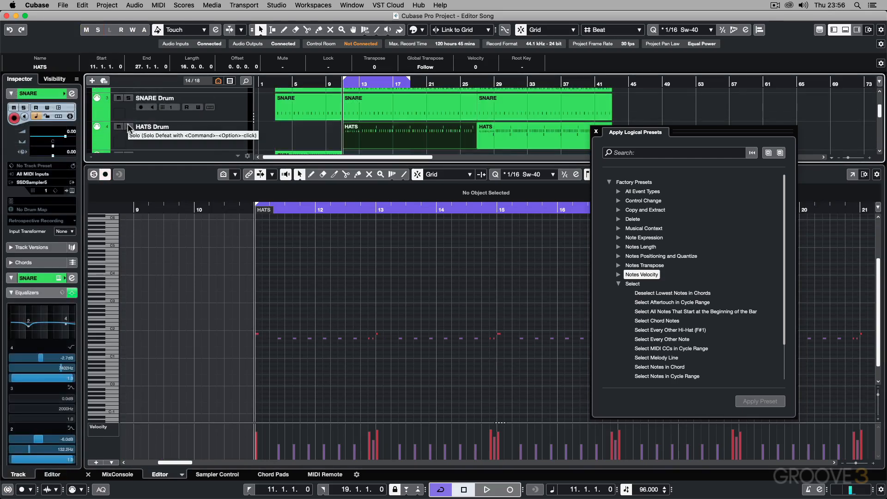
left_click(129, 126)
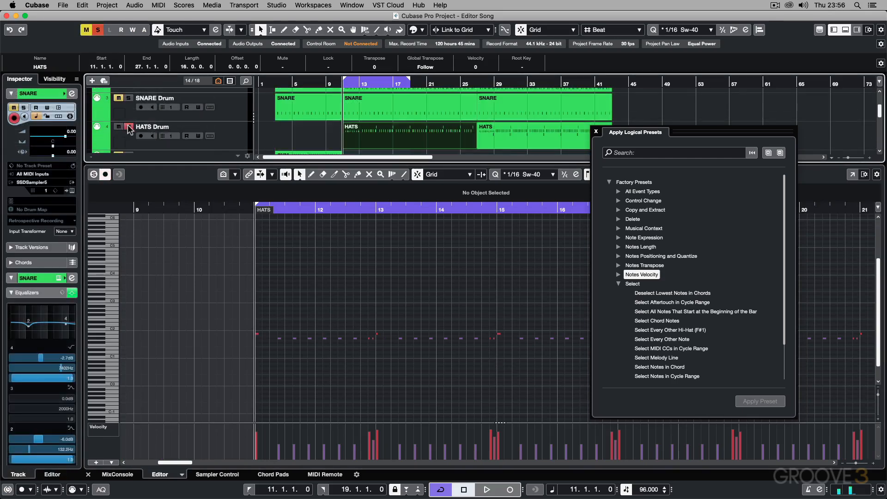
key("space")
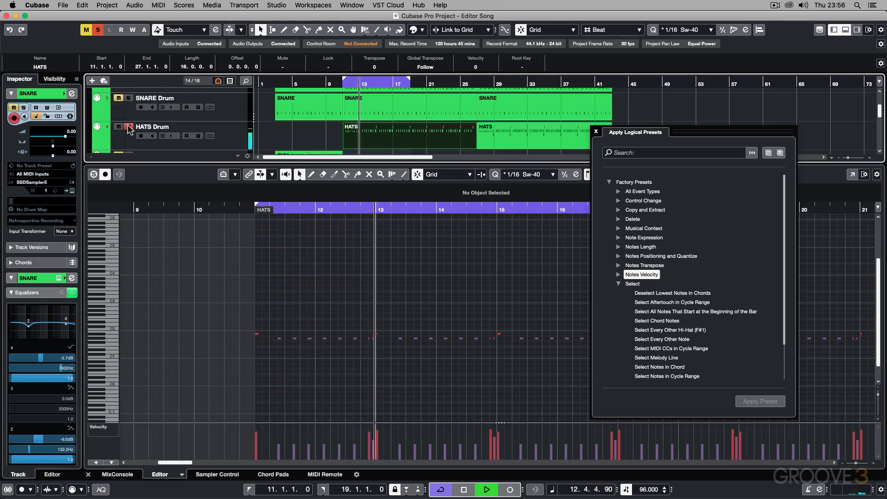
key("space")
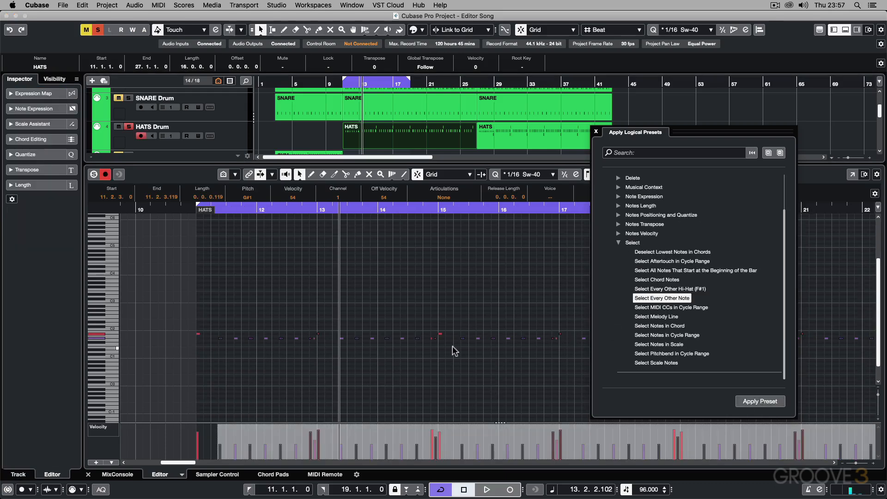
Step: Try deleting the hi-hat notes chosen by the Select Every Other Note preset, and undo the deletion
key("Delete")
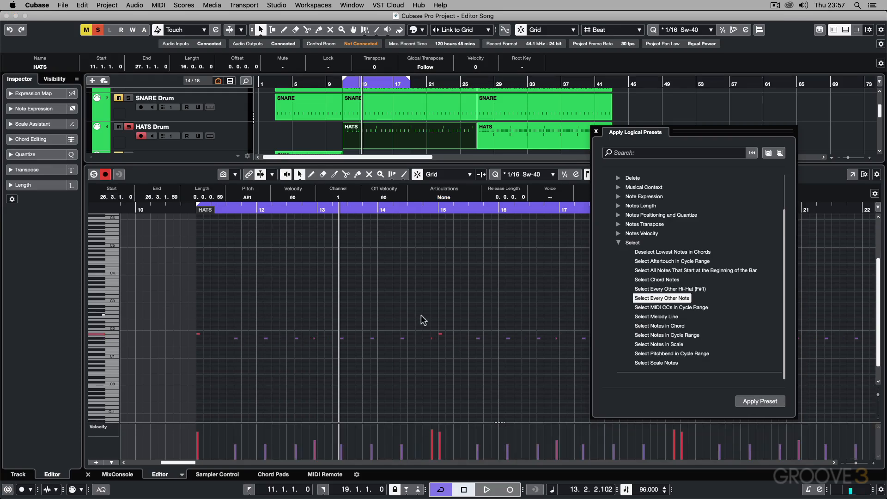
key("super+z")
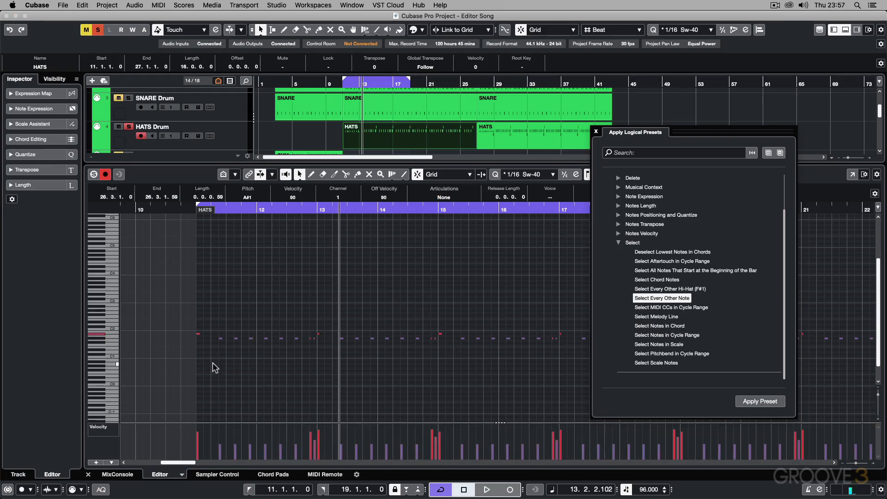
Step: Try deleting alternate hi-hat notes one at a time by manual selection, and undo the deletions
left_click_drag(211, 328, 226, 350)
key("Delete")
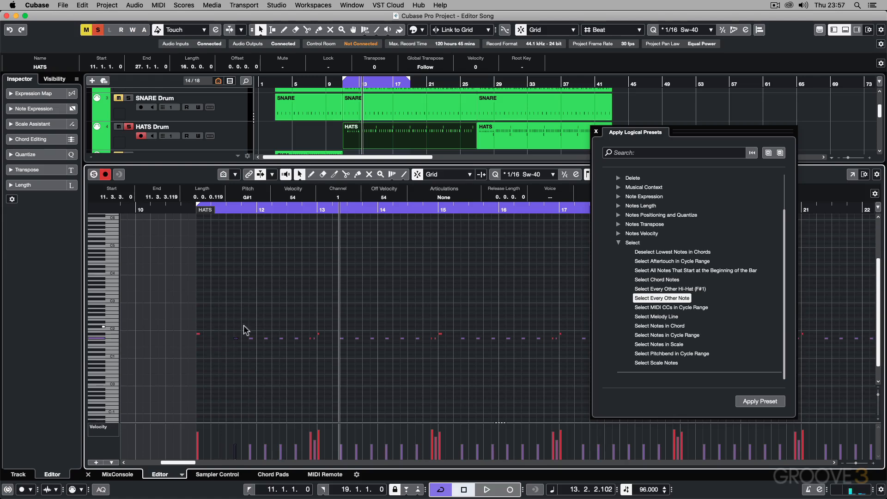
key("Right")
key("Delete")
key("Right")
key("Delete")
key("super+z")
key("super+z")
key("super+z")
Step: Apply the Select Every Other Note preset to the HATS notes and delete the selected notes
left_click(754, 401)
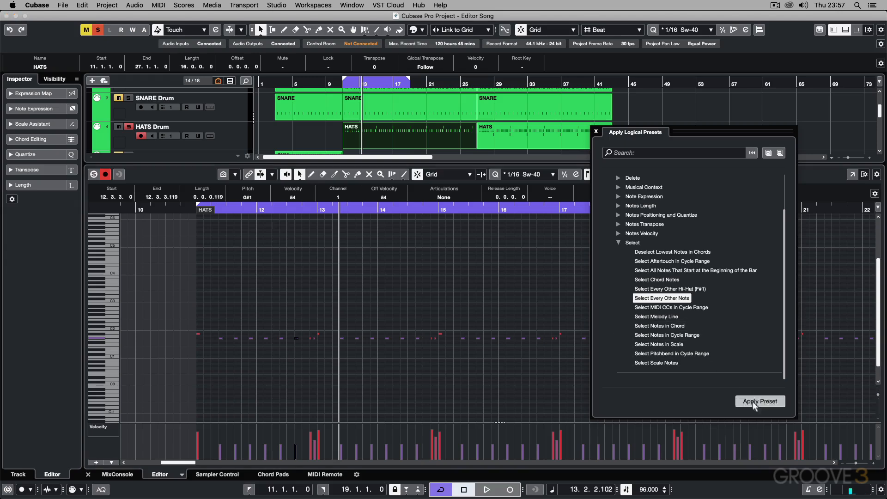
key("Delete")
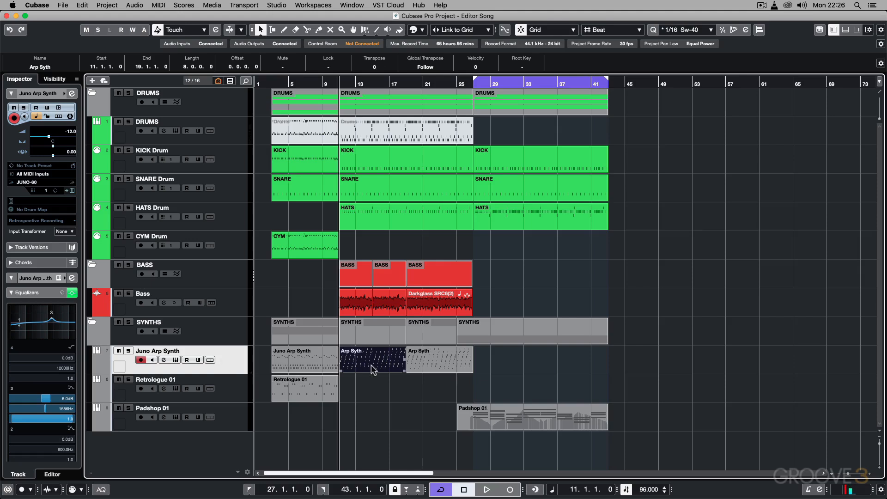
Step: Search the key commands for "open logical" to find the Open Logical Editor command
left_click(158, 5)
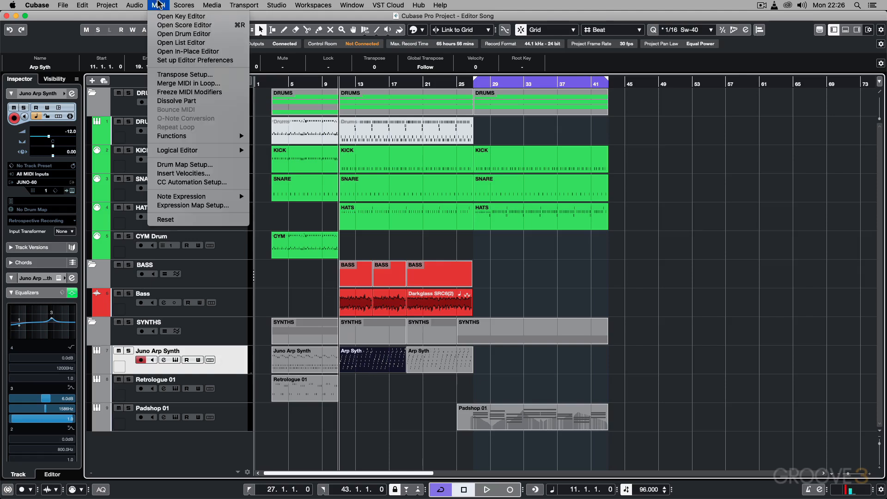
mouse_move(191, 154)
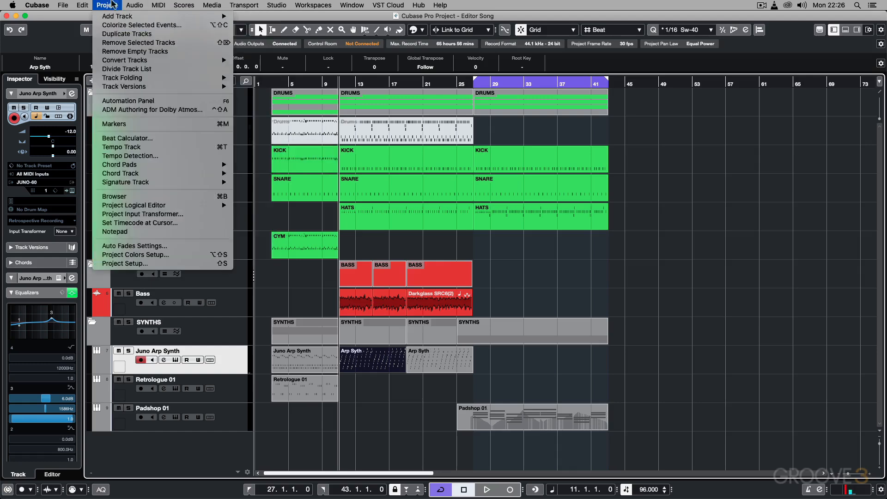
mouse_move(82, 5)
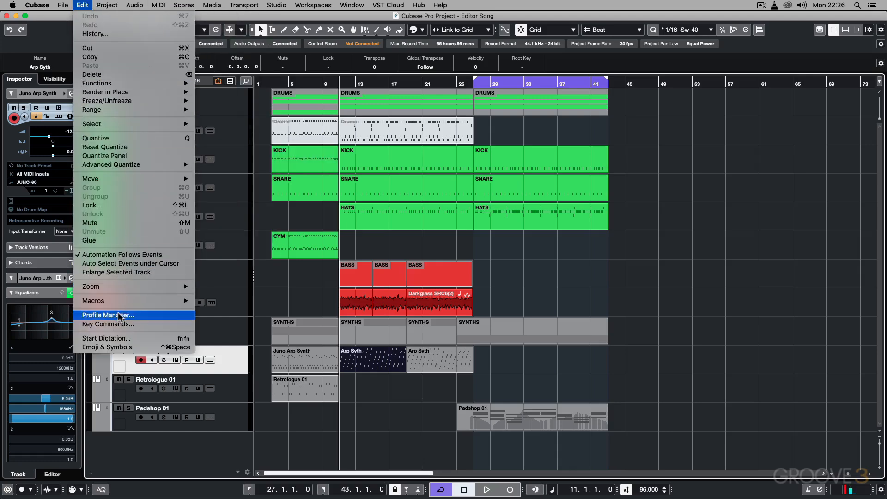
left_click(120, 324)
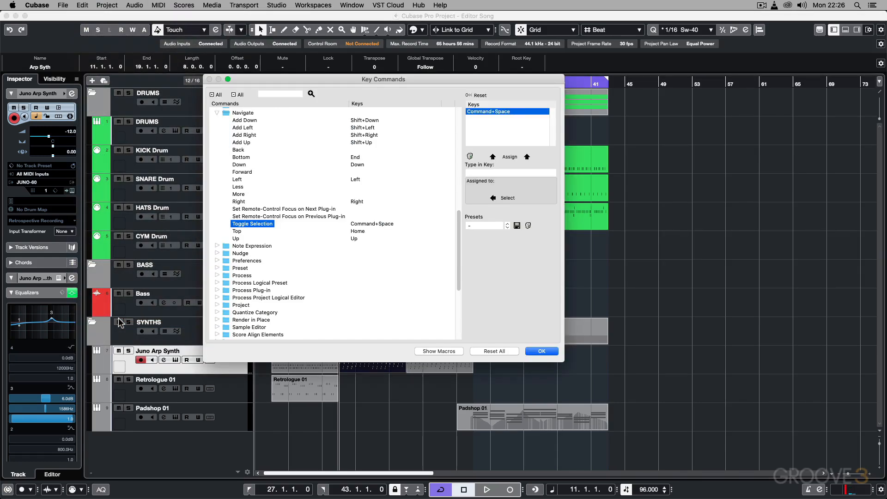
left_click(269, 93)
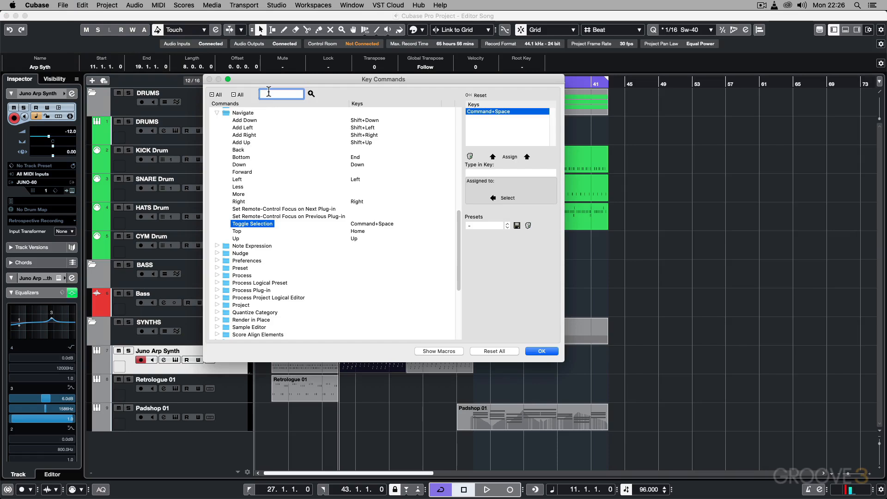
type("open logical")
key("Return")
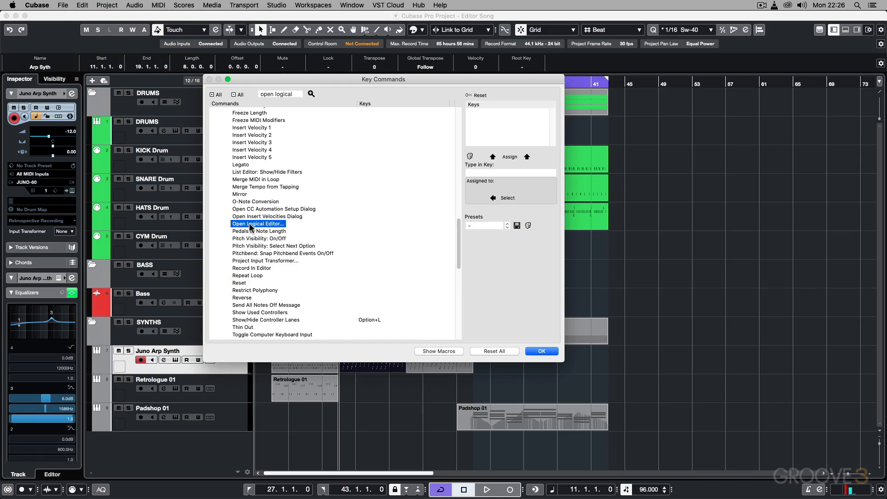
Step: Assign Control+Shift+L to the Open Logical Editor command and accept the key command settings
left_click(485, 171)
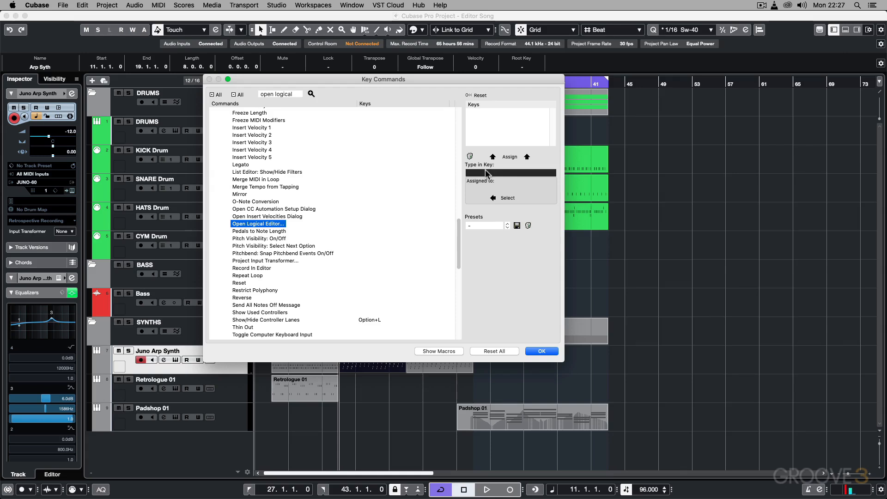
key("ctrl+shift+l")
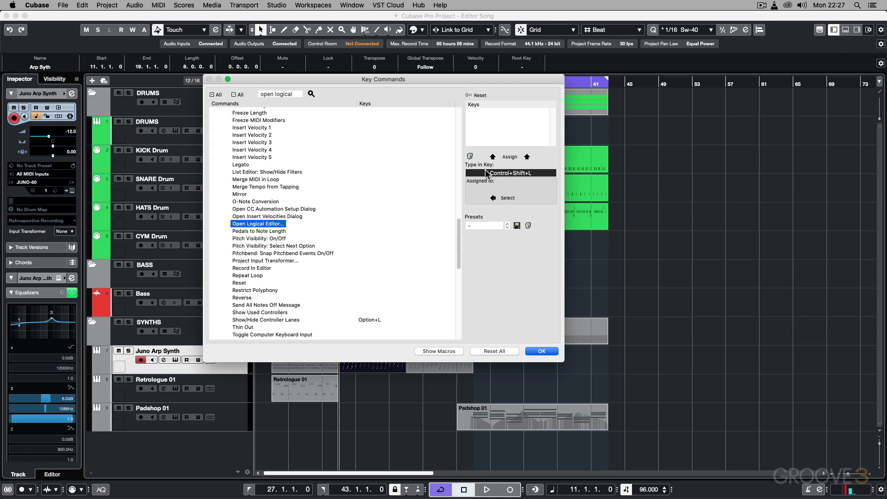
left_click(509, 157)
left_click(548, 353)
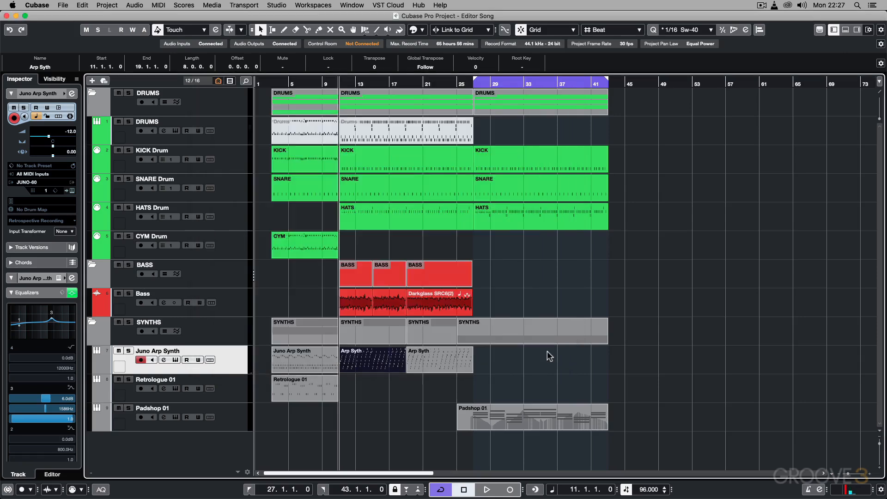
Step: Open the Logical Editor and load the Double Tempo factory preset from the All Event Types category
key("ctrl+shift+l")
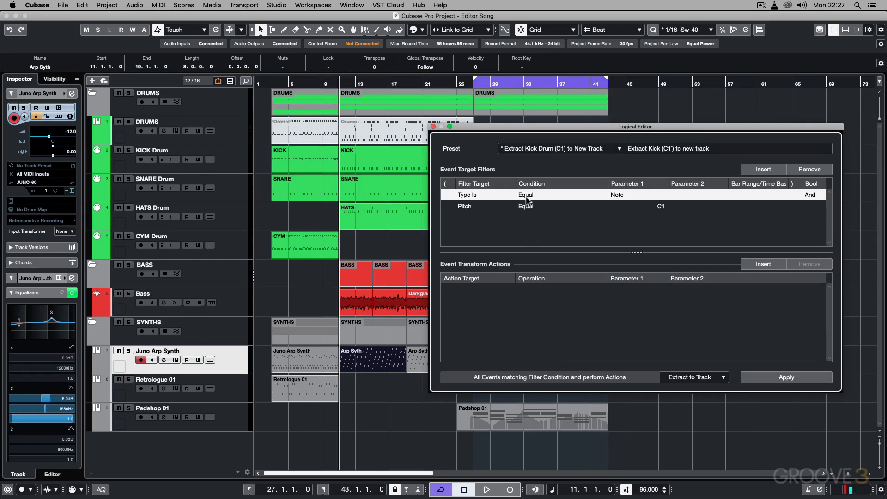
left_click(527, 148)
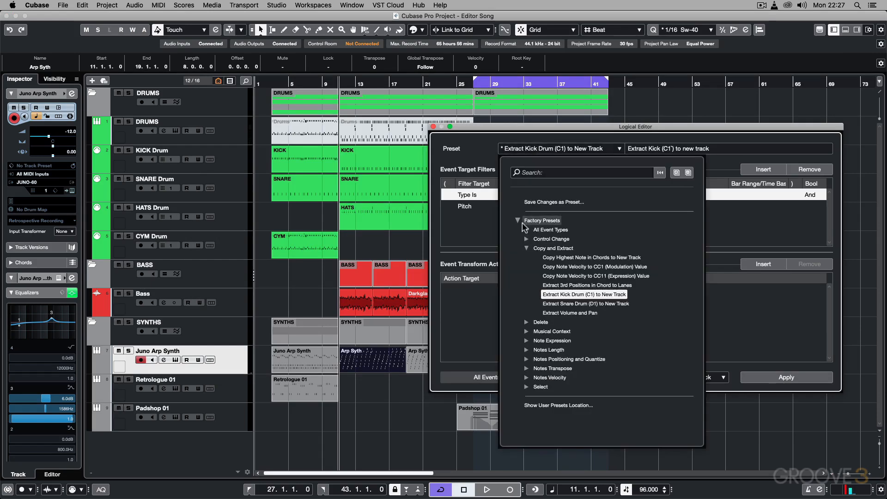
left_click(526, 229)
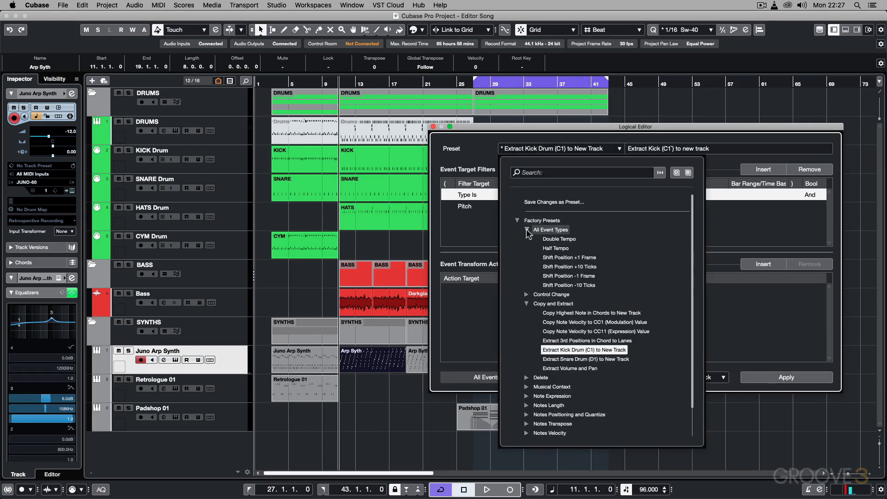
left_click(551, 239)
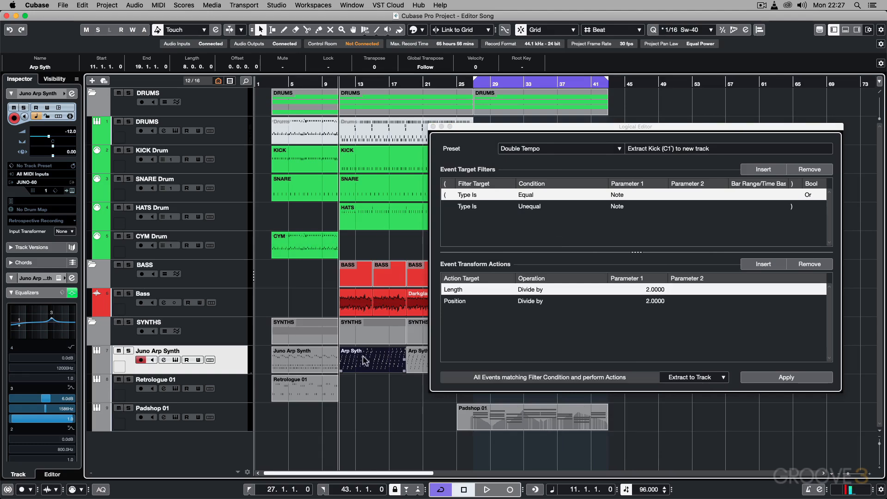
Step: Open the Arp Syth part at bar 11 for note editing and enlarge the note editor
double_click(381, 361)
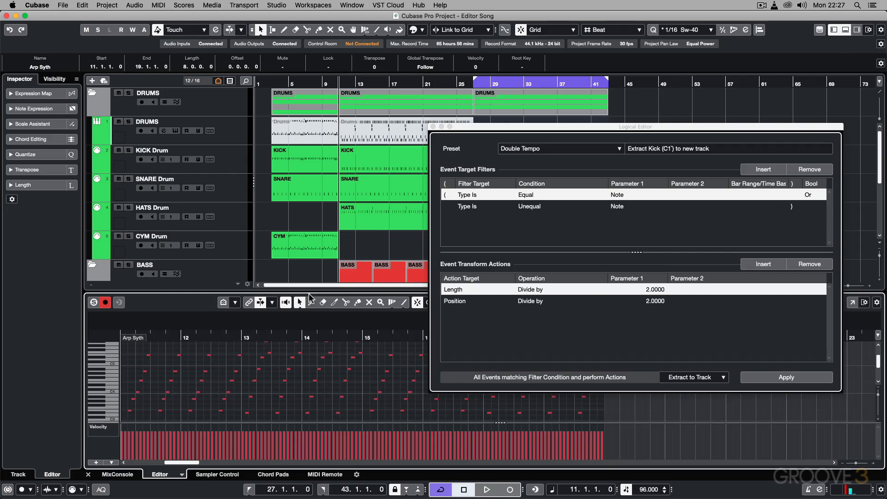
left_click_drag(323, 292, 325, 181)
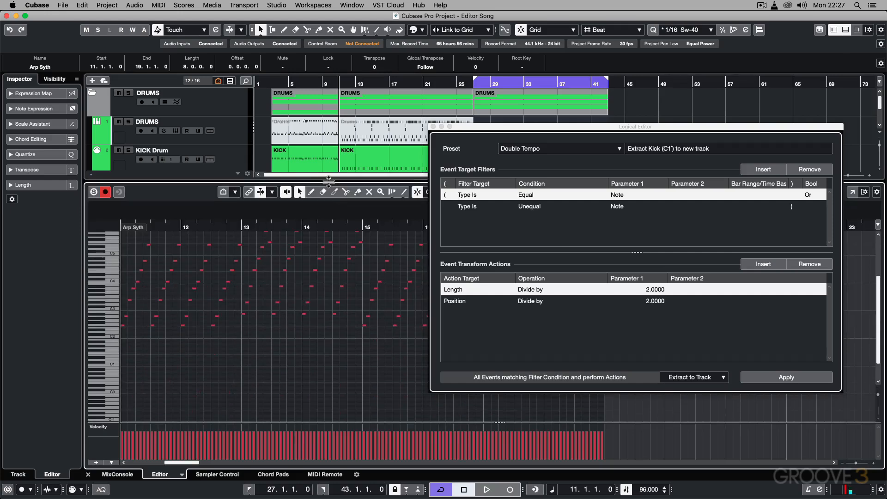
scroll(248, 342, "left", 5)
scroll(248, 342, "right", 5)
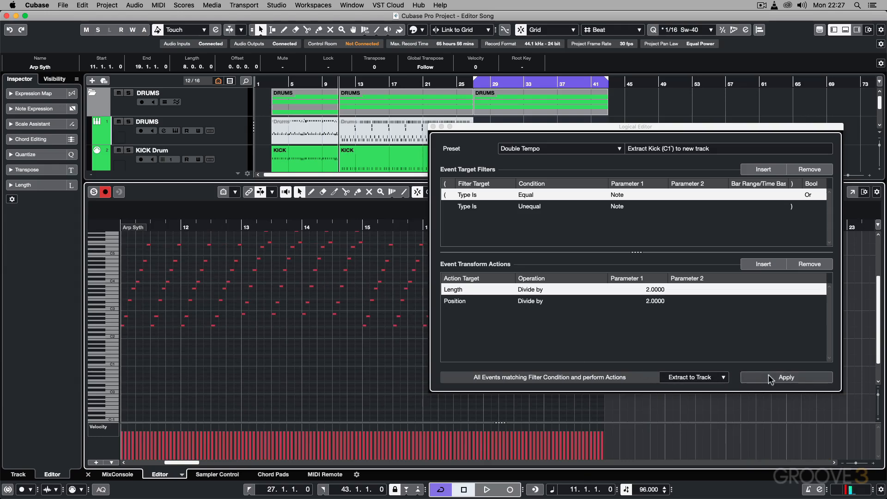
Step: Inspect the Double Tempo preset's Position action and reselect Type as the first filter line's target
left_click(769, 375)
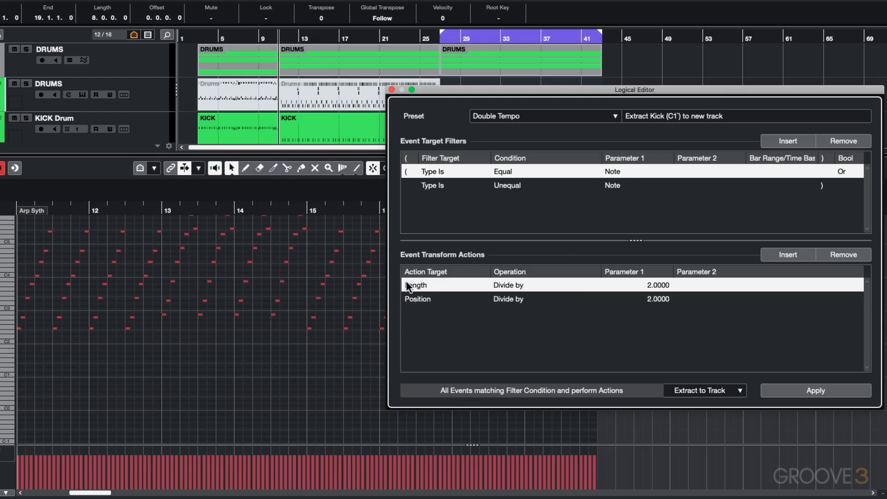
left_click(416, 298)
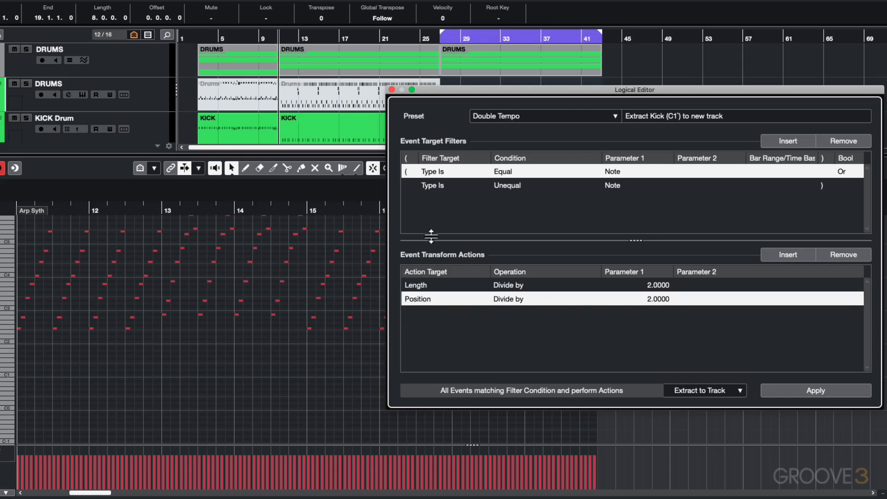
left_click(433, 170)
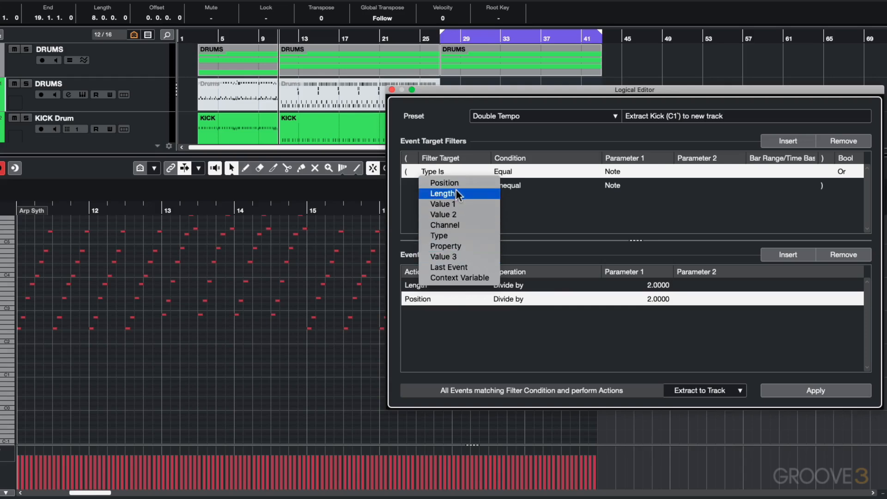
left_click(449, 235)
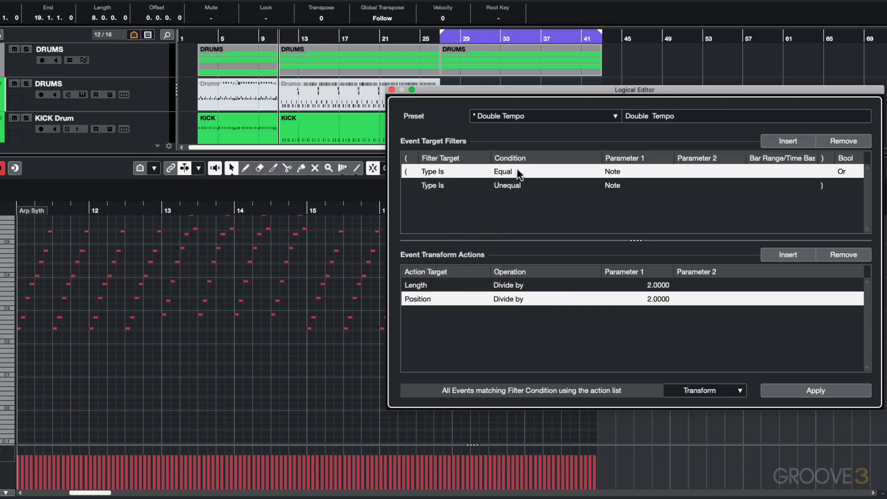
Step: Review the target and operation choices of the Length action, and try the Double Tempo preset on the Arp Syth notes
left_click(410, 285)
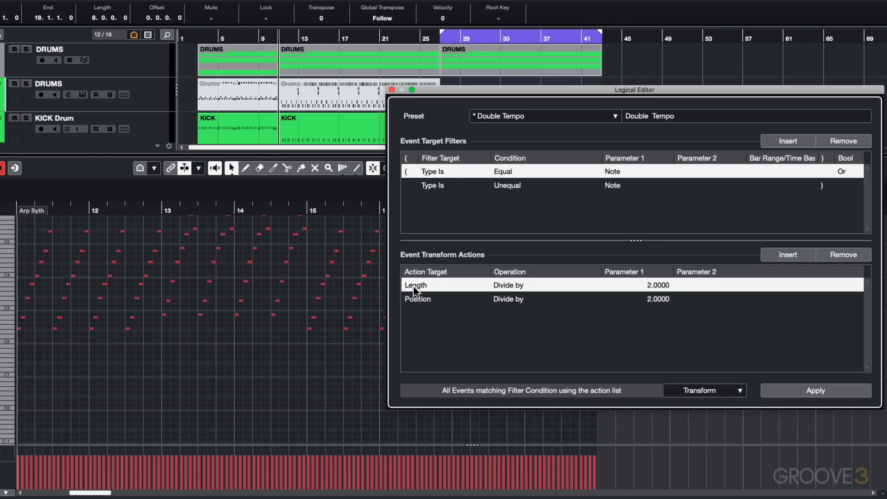
left_click(413, 286)
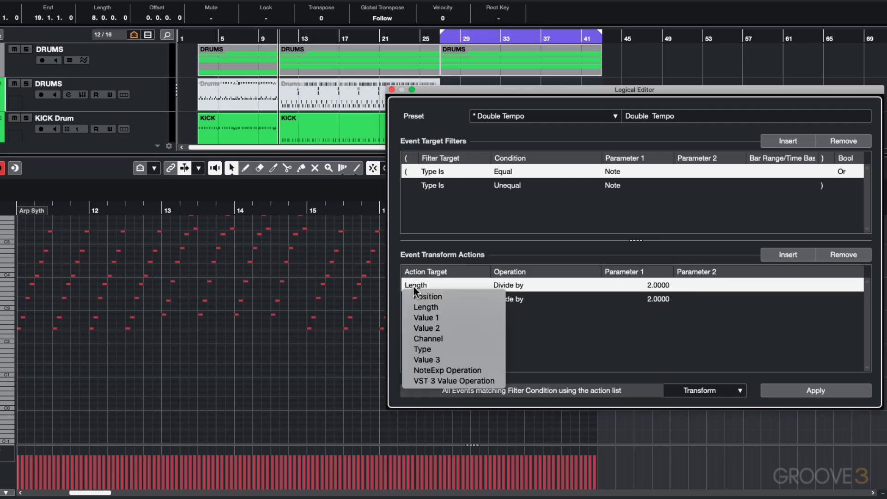
left_click(446, 296)
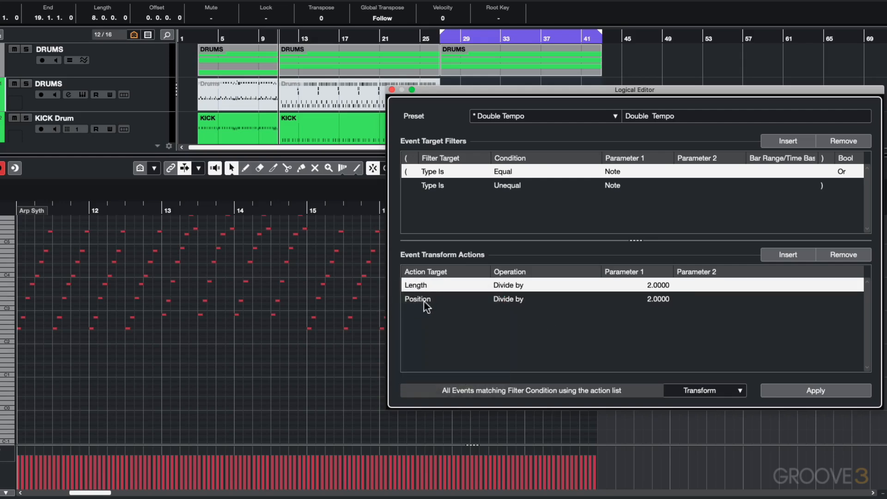
left_click(507, 286)
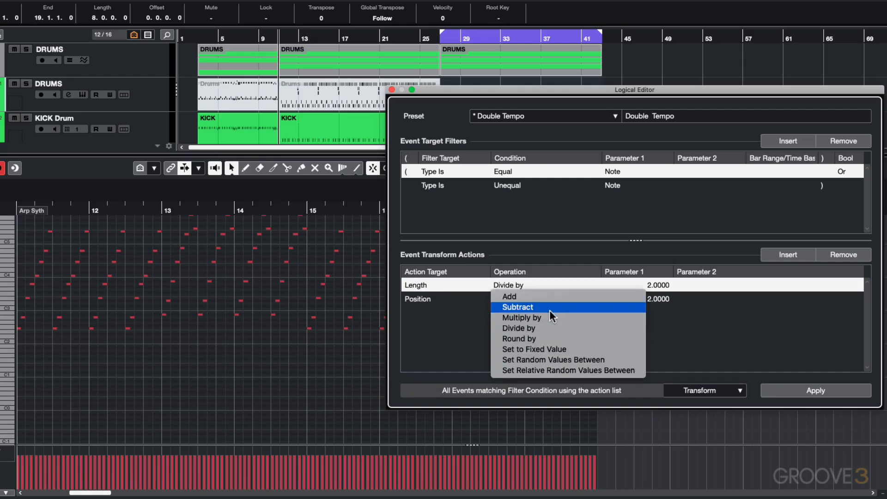
left_click(749, 326)
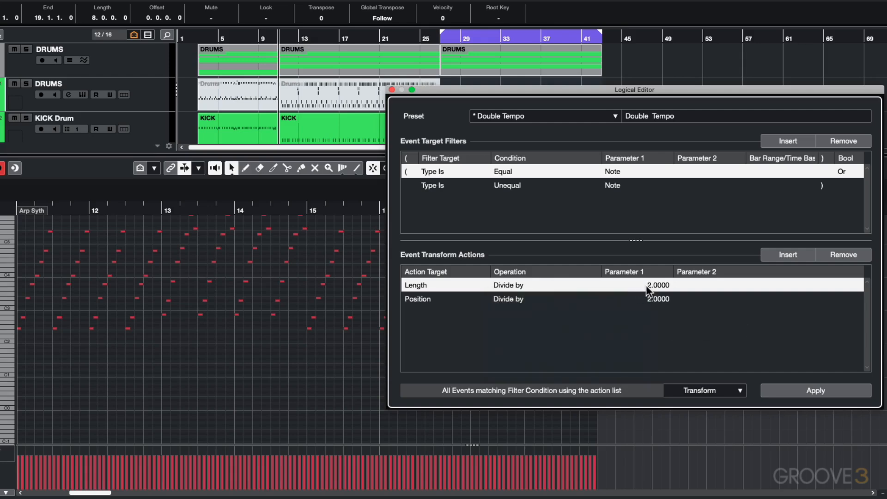
left_click(786, 388)
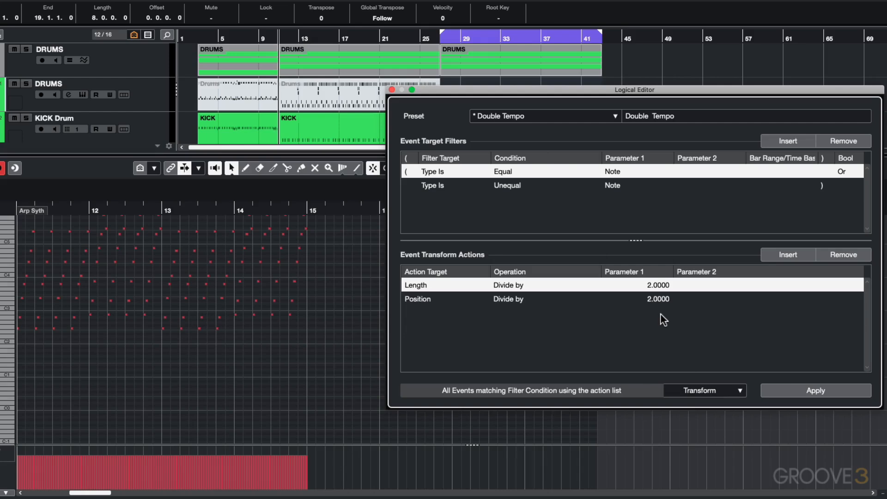
Step: Load the Half Tempo factory preset in the Logical Editor and view the operation choices for its Length action
left_click(507, 113)
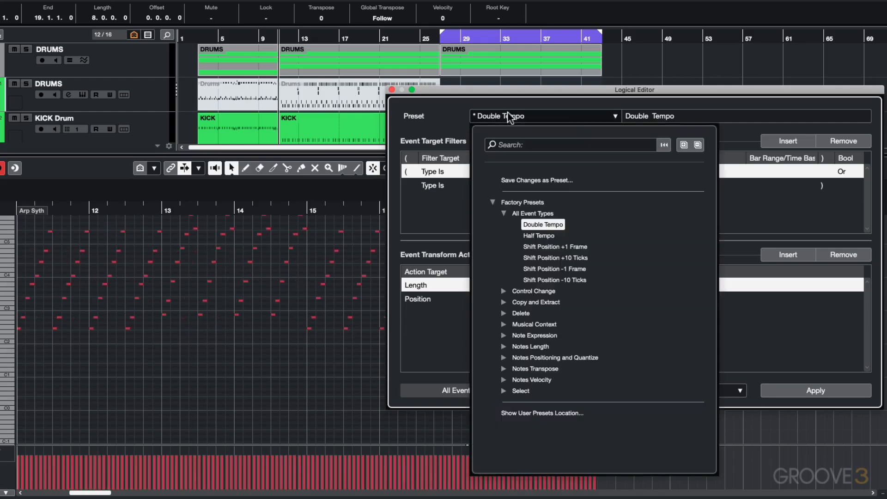
left_click(538, 236)
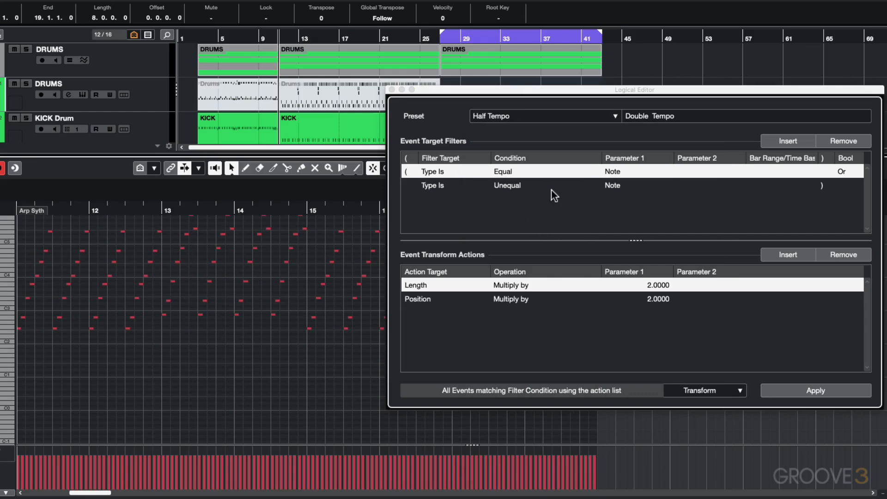
left_click(512, 284)
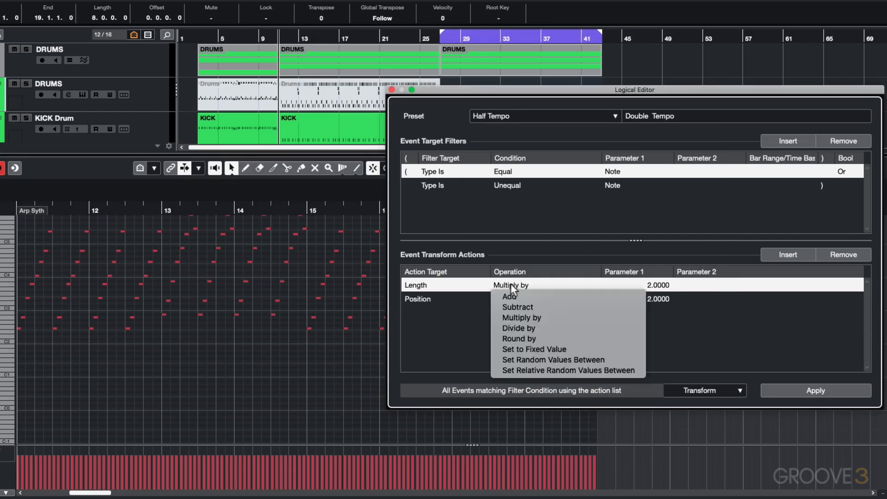
left_click(673, 315)
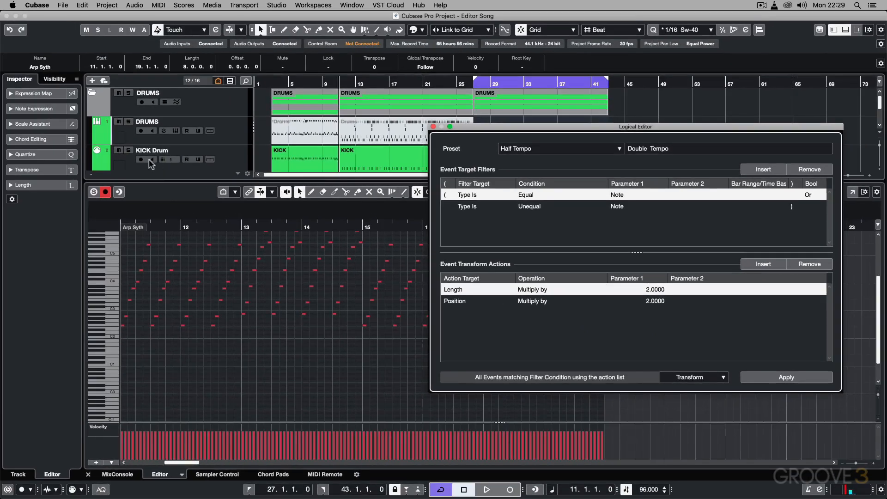
Step: Close the note editor to return to the full track arrangement
left_click(74, 169)
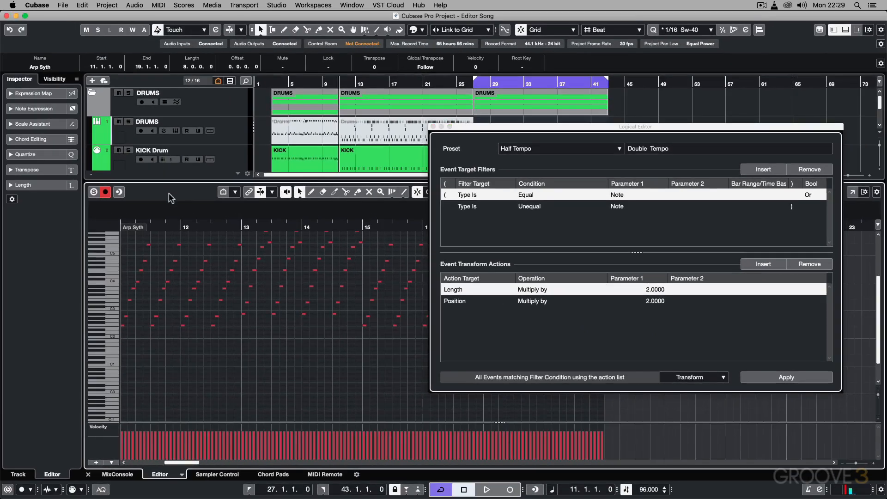
key("super+alt+e")
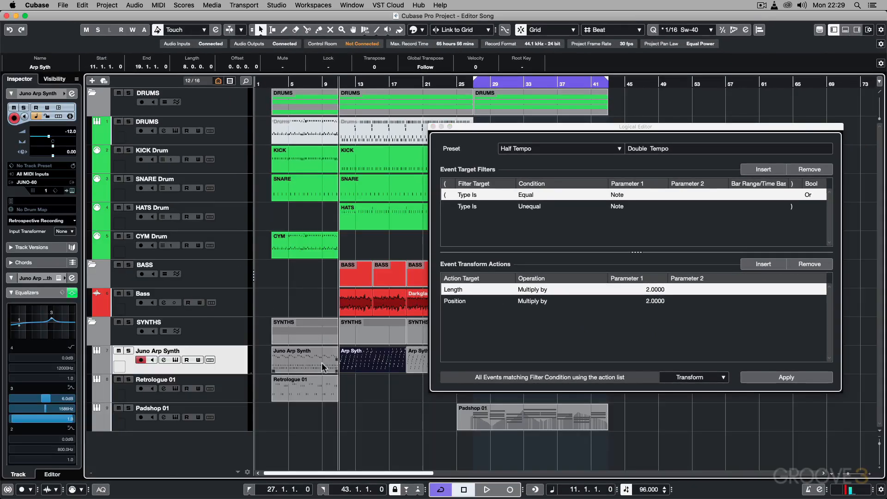
Step: Select the muted Drums part at bar 11 and load the Extract Kick Drum (C1) to New Track factory preset
left_click(350, 138)
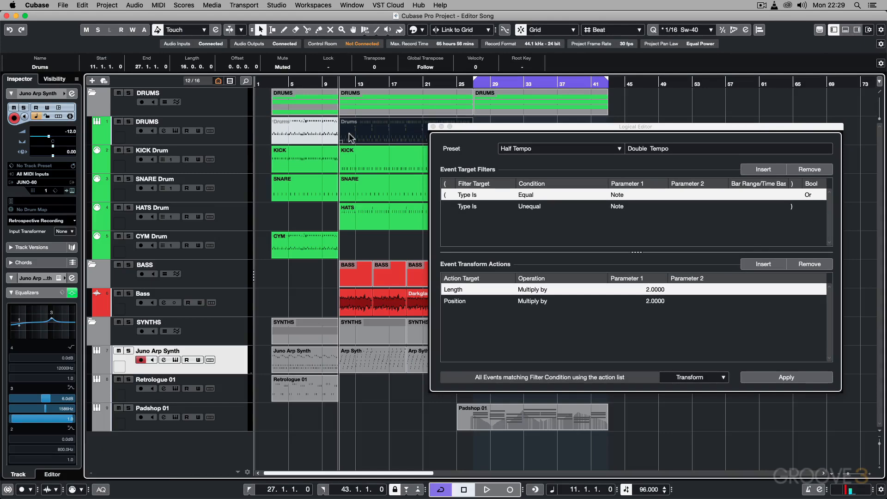
left_click(545, 148)
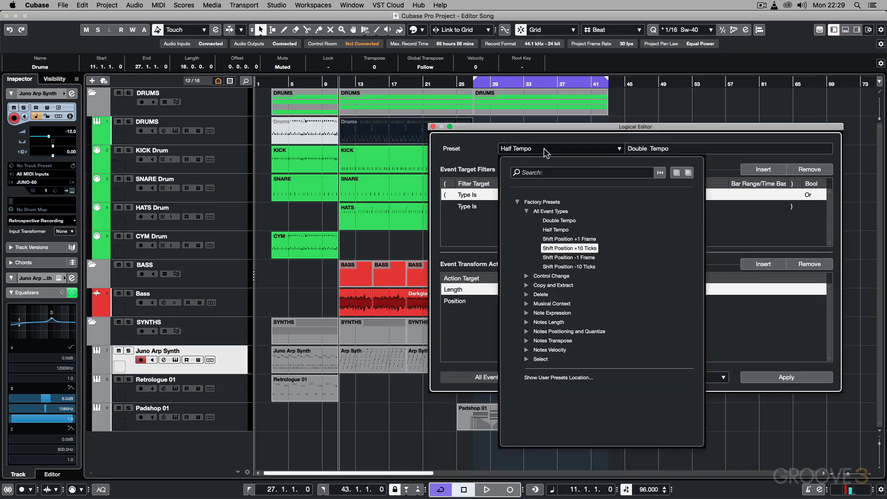
left_click(527, 212)
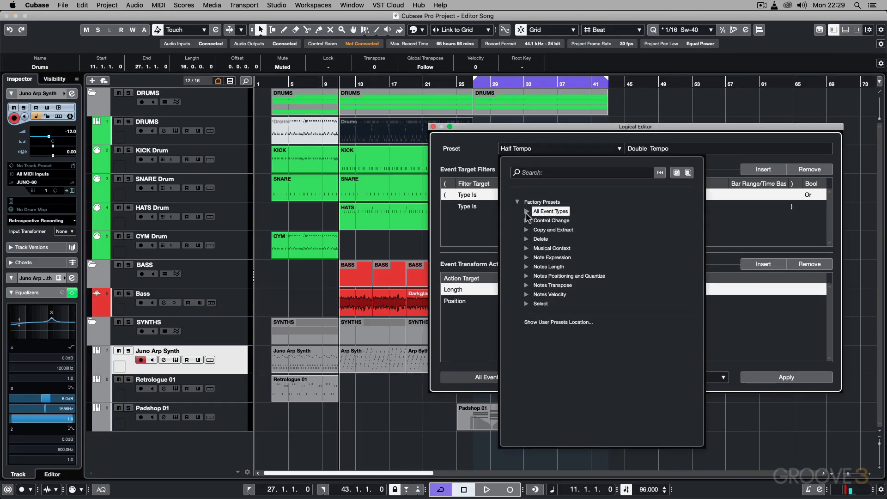
left_click(526, 229)
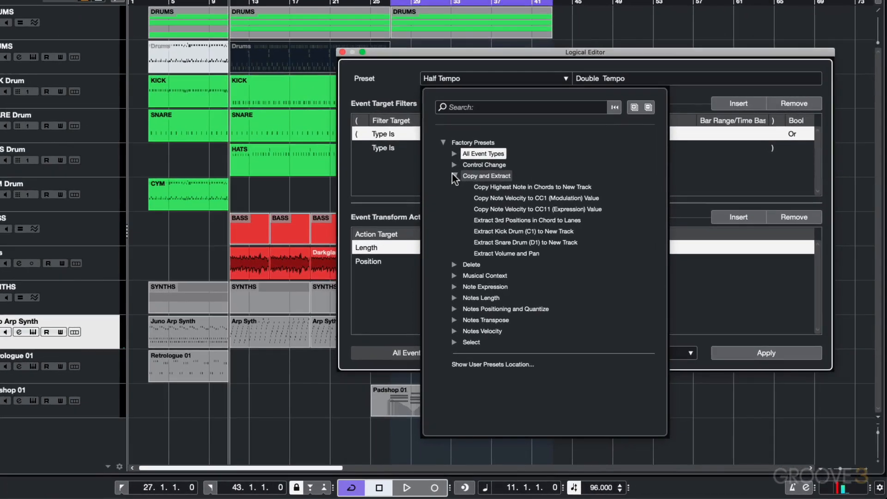
left_click(521, 231)
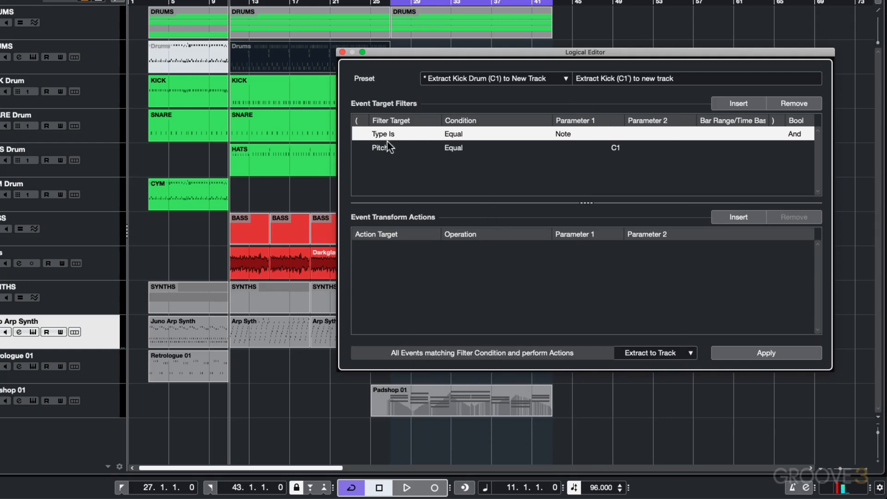
Step: Examine the Type Is filter's condition and event type choices and the Pitch filter's first parameter, keeping Note as the type
left_click(462, 133)
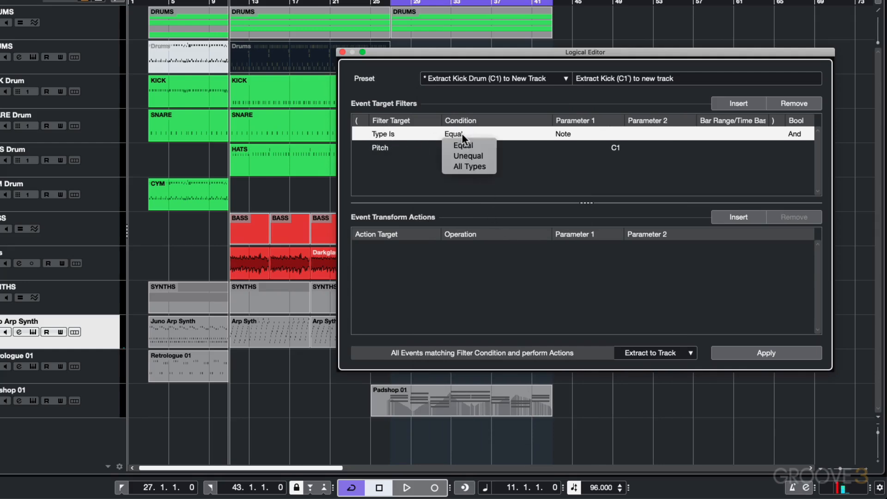
left_click(569, 132)
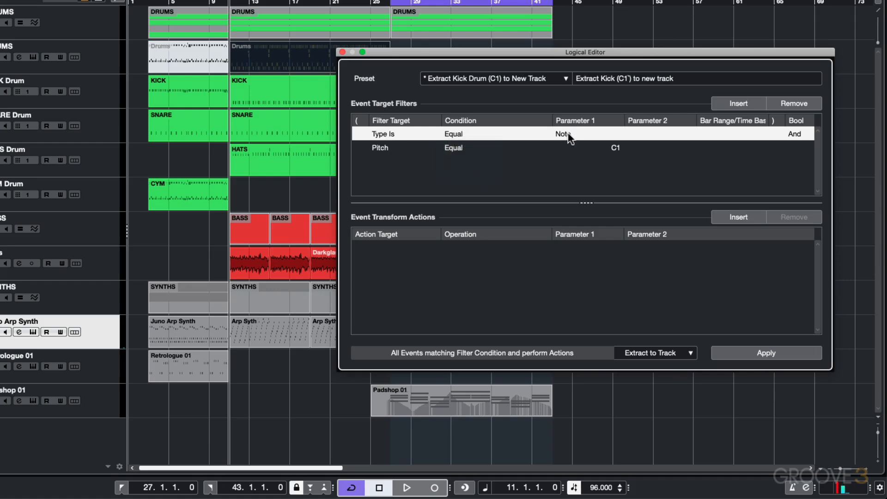
left_click(568, 134)
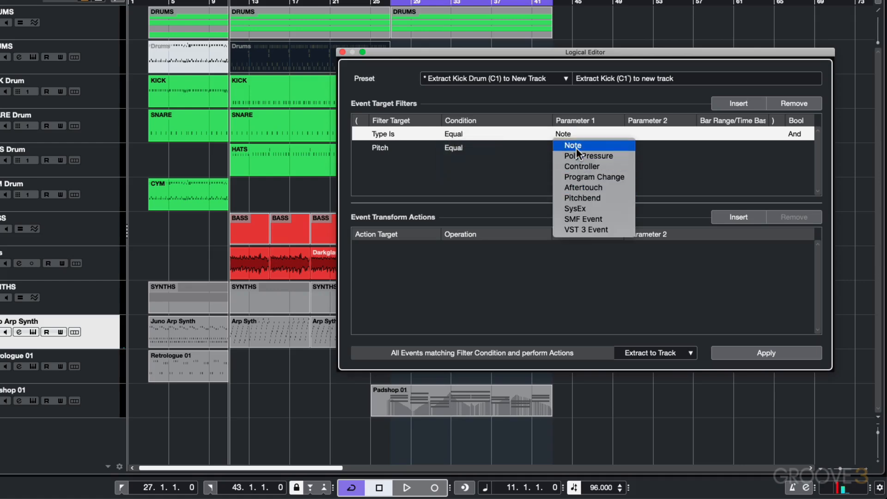
left_click(576, 147)
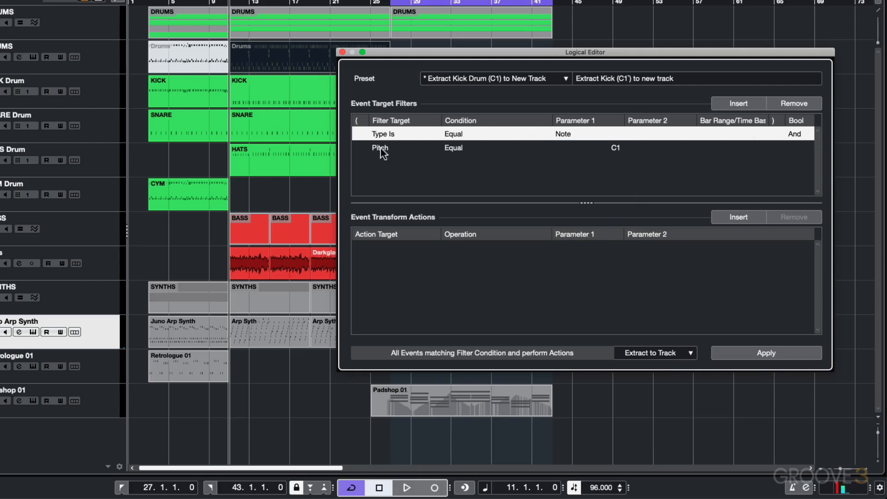
left_click(617, 149)
left_click(618, 149)
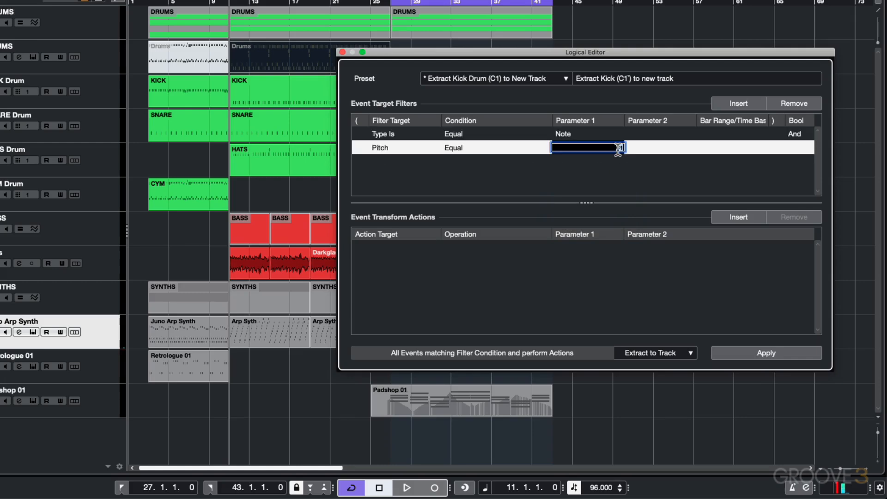
key("Return")
left_click(566, 133)
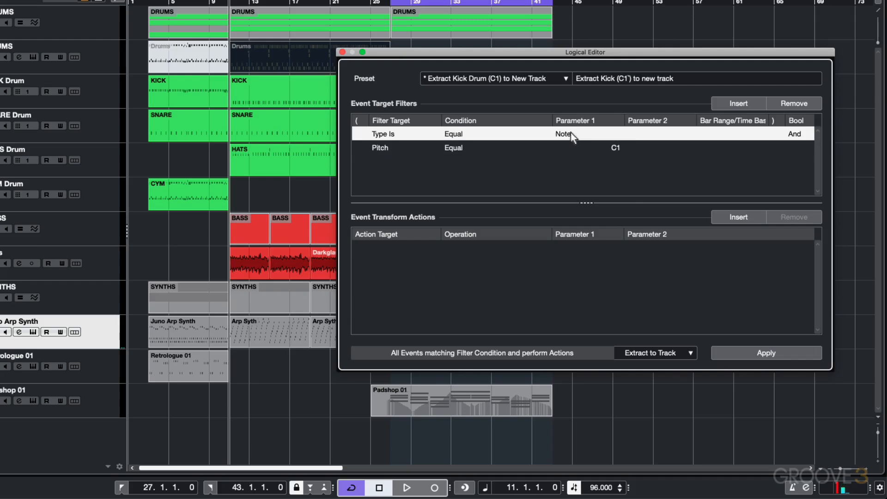
left_click(571, 133)
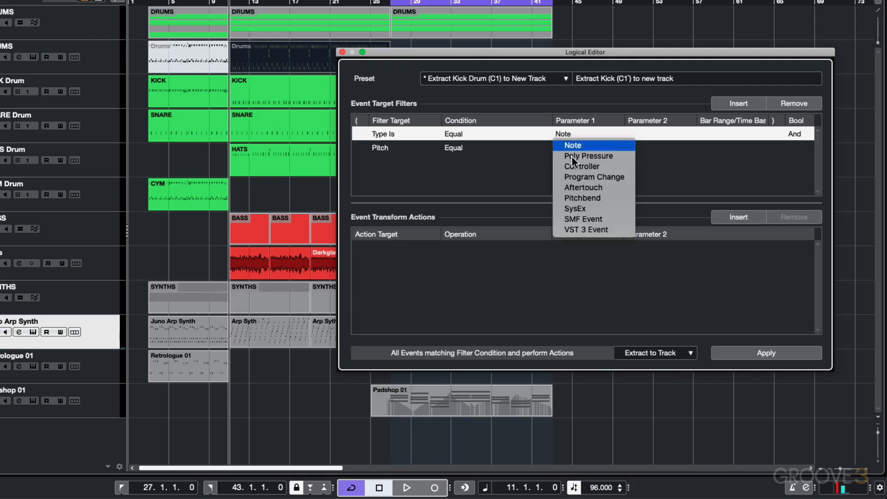
left_click(529, 160)
Step: Try D2 as the Pitch filter's note value, and set it back to C1
left_click(383, 151)
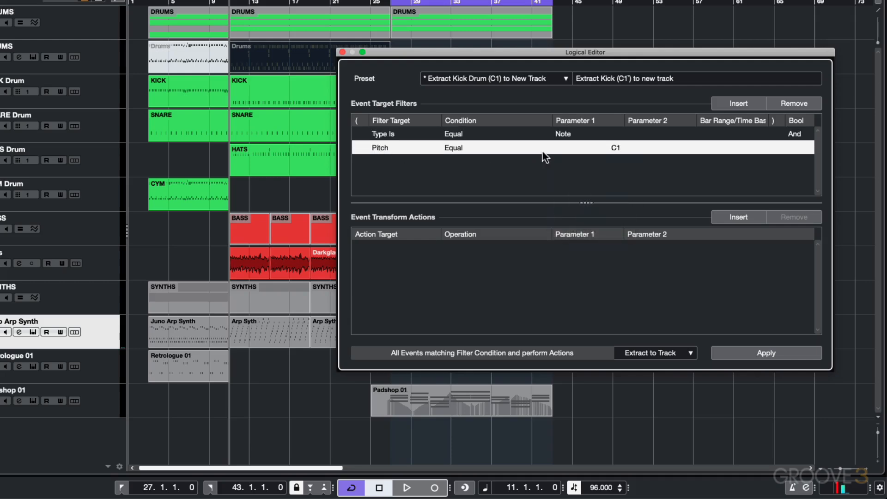
left_click(615, 147)
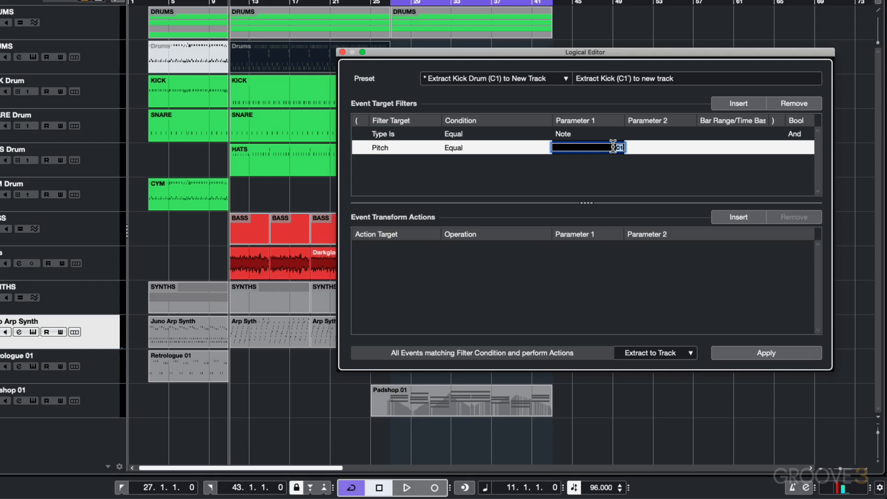
type("D2")
key("Return")
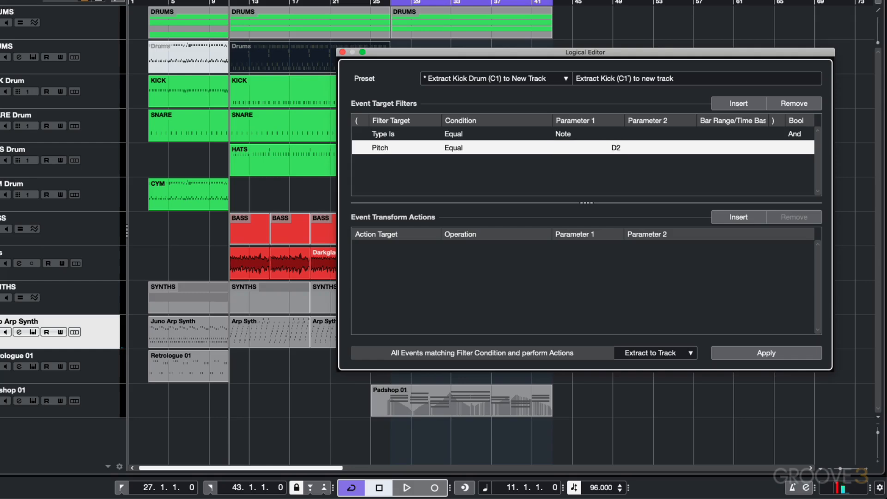
left_click(618, 148)
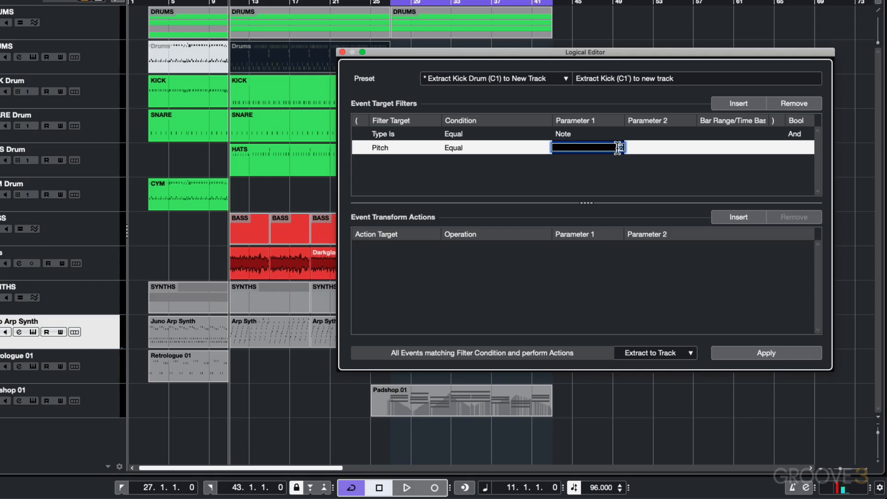
type("C1")
key("Return")
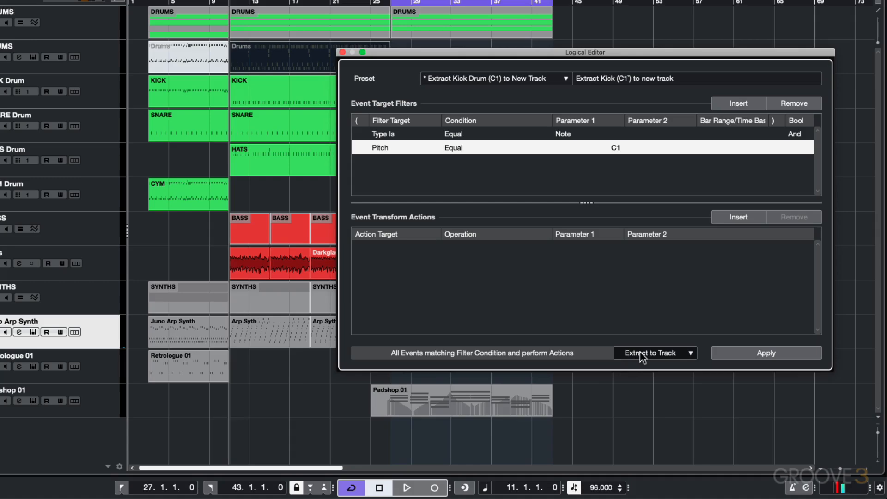
Step: Extract the kick notes from the selected Drums part to a new track, and undo the extraction
left_click(756, 352)
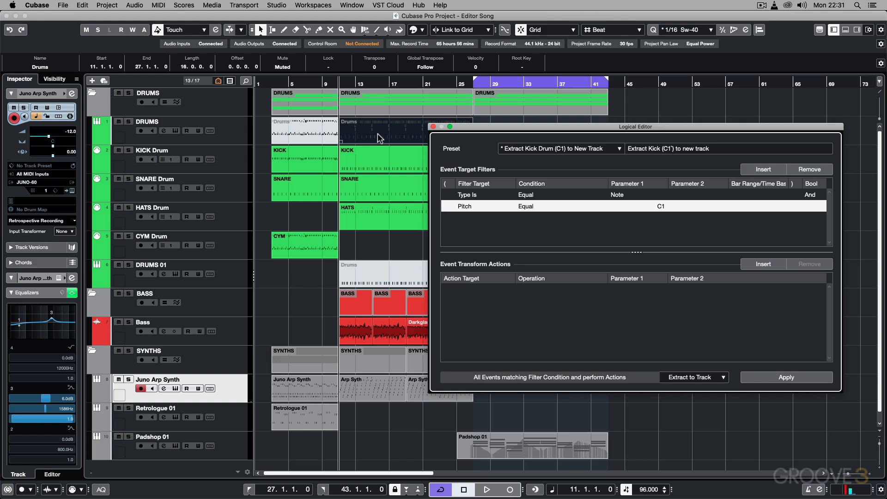
key("super+z")
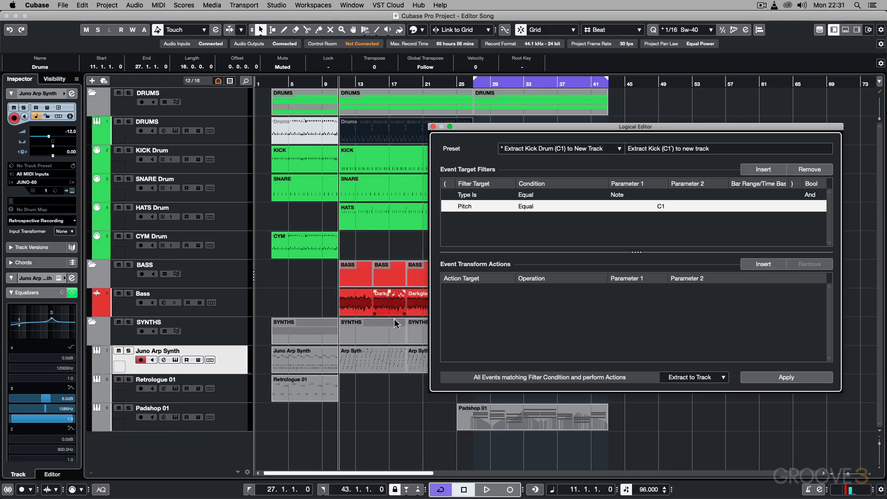
Step: Open the Arp Syth part at bar 11 in the note editor and load the Delete Every 5th Note factory preset
left_click(376, 366)
double_click(375, 368)
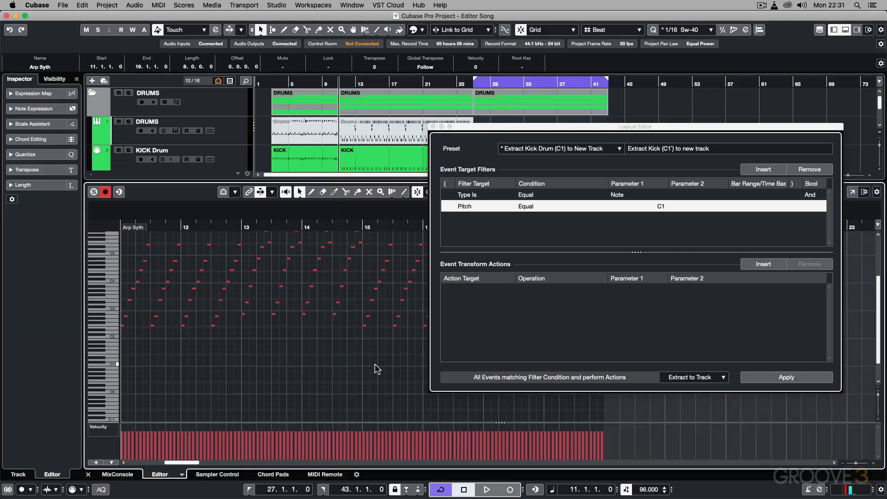
left_click(519, 152)
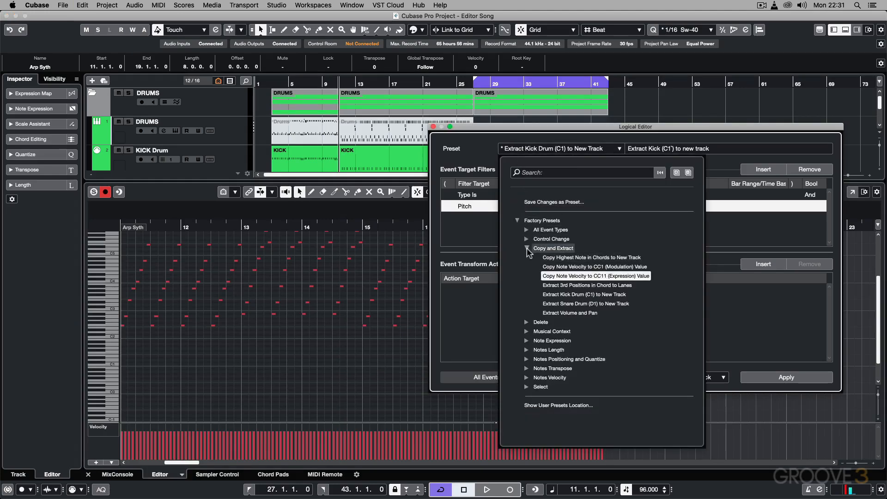
left_click(527, 248)
left_click(526, 258)
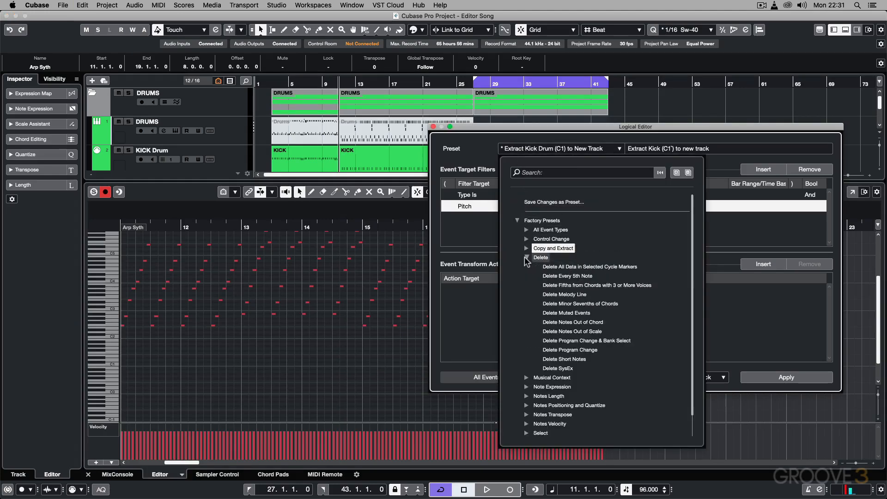
left_click(559, 277)
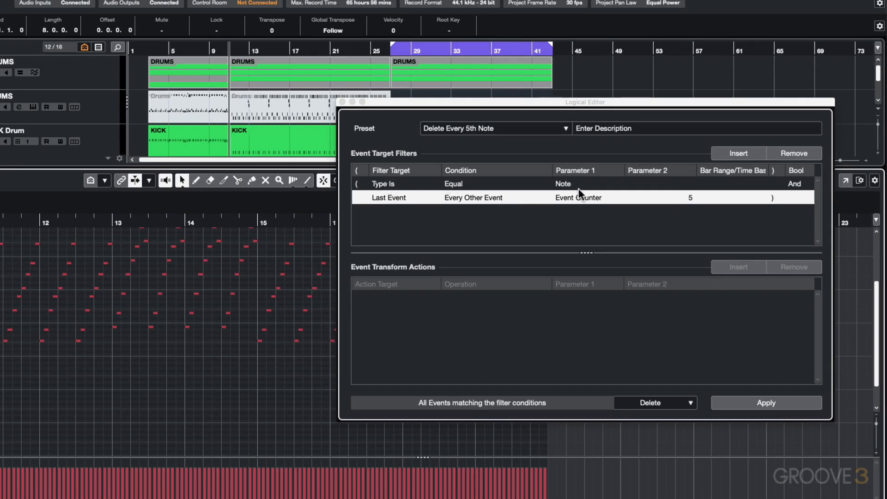
Step: Review the Last Event filter's condition choices and apply the Delete Every 5th Note preset to the Arp Syth notes
left_click(467, 195)
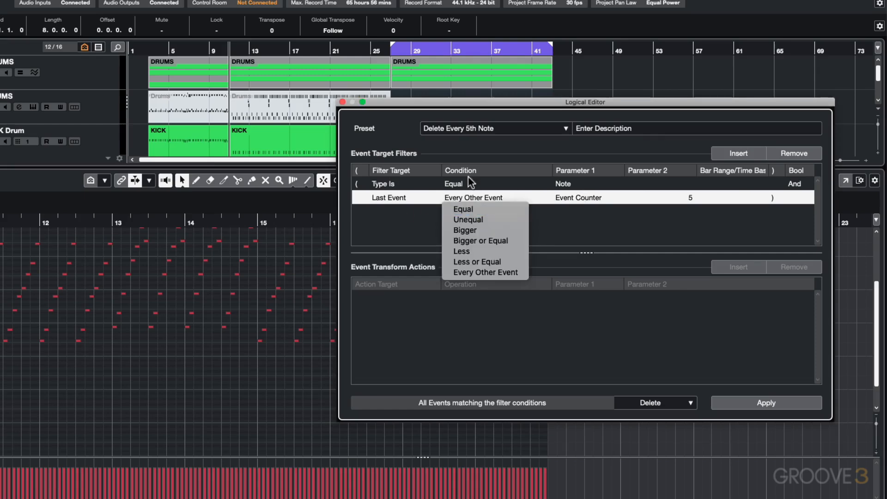
left_click(546, 219)
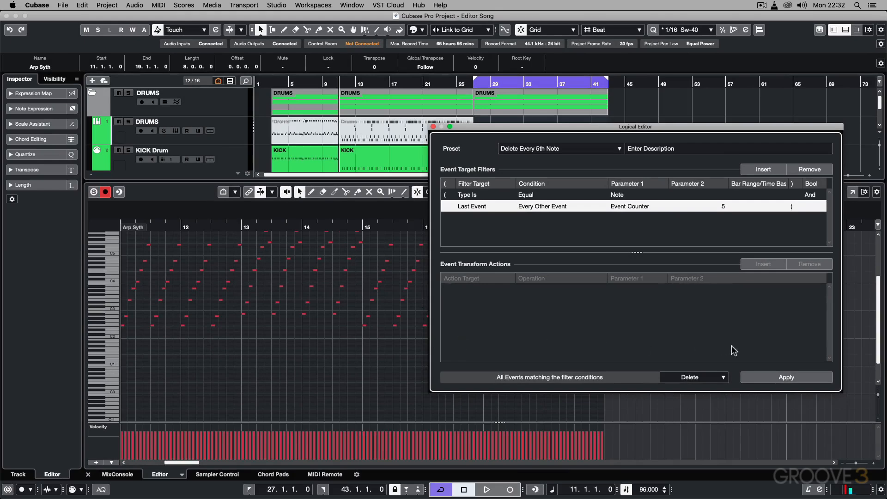
left_click(761, 374)
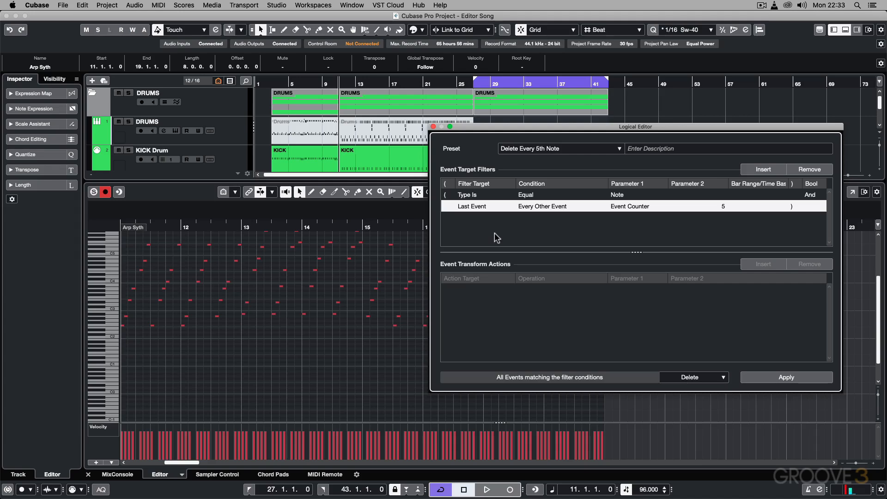
left_click(534, 148)
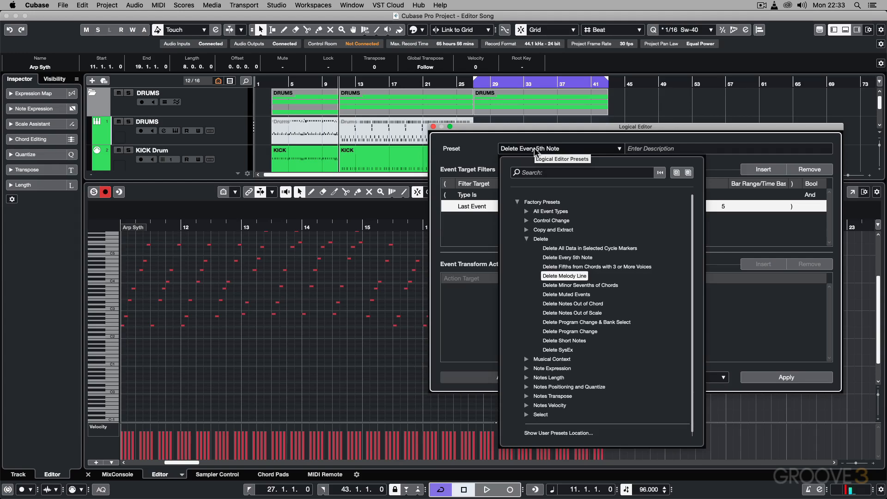
left_click(526, 239)
left_click(526, 248)
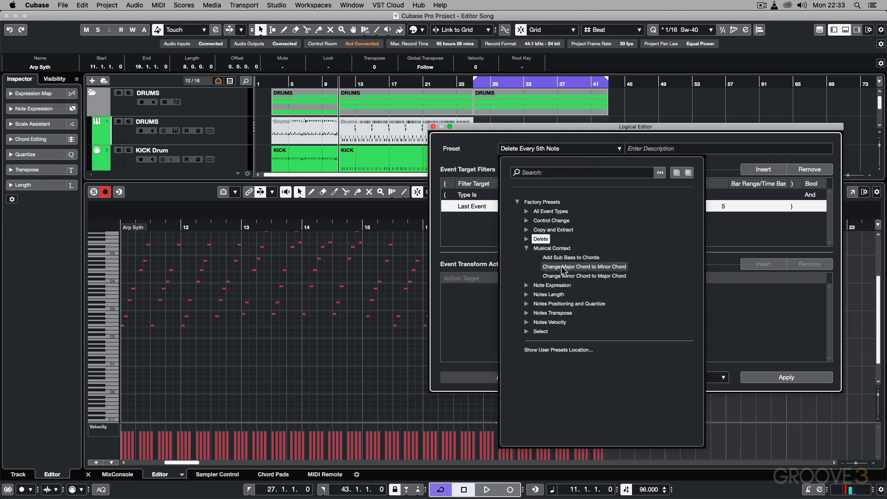
left_click(382, 345)
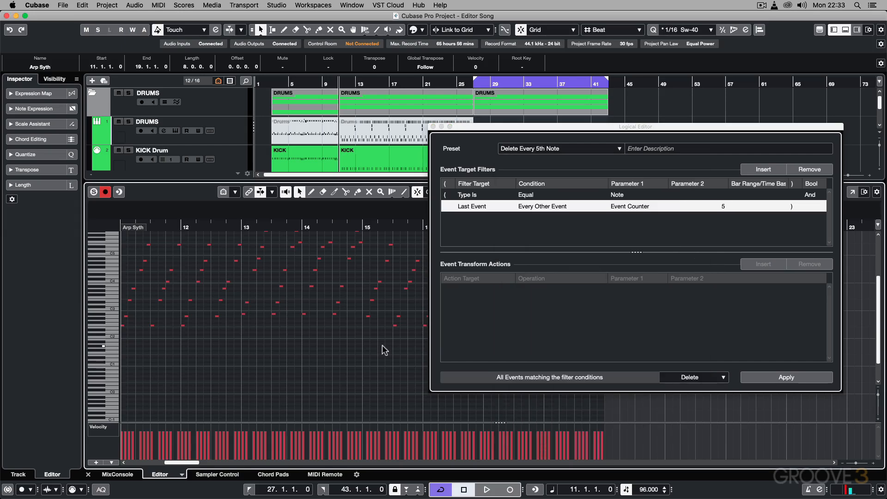
Step: Close the Arp Syth note editor and open the Padshop 01 chord part in it instead
key("Return")
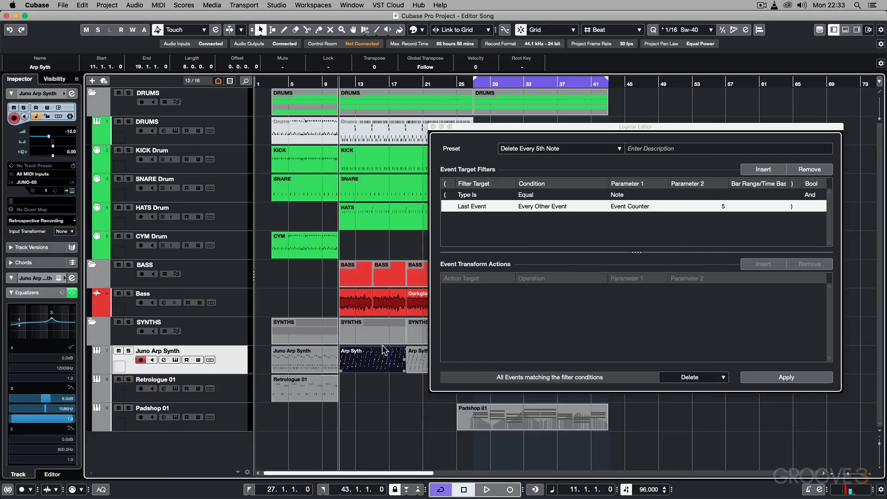
scroll(382, 345, "right", 10)
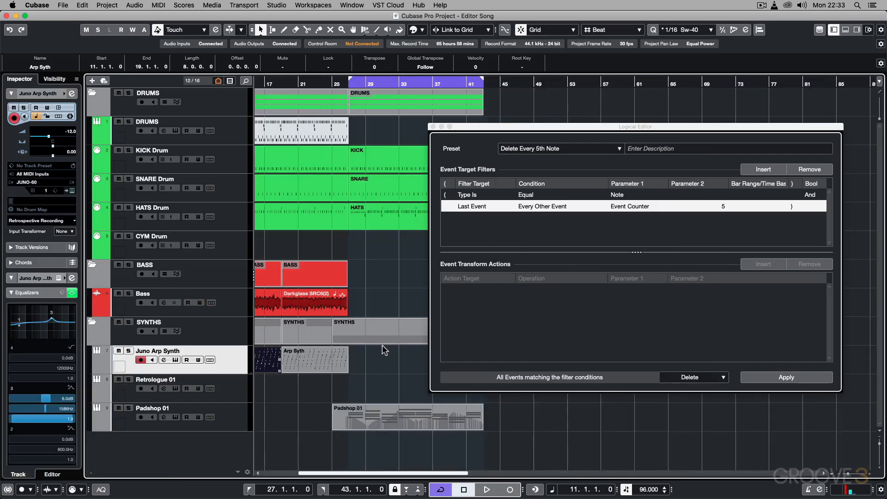
left_click(341, 411)
key("Return")
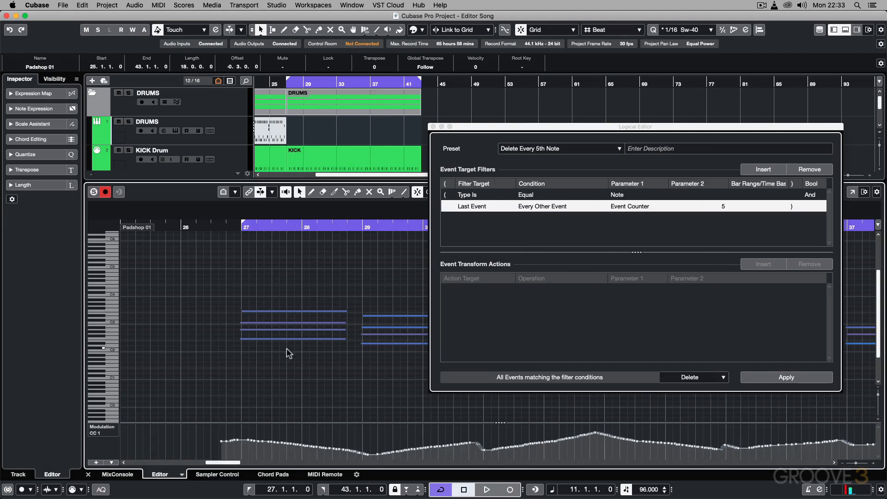
Step: Load the Change Major Chord to Minor Chord factory preset from the Musical Context category
left_click(529, 149)
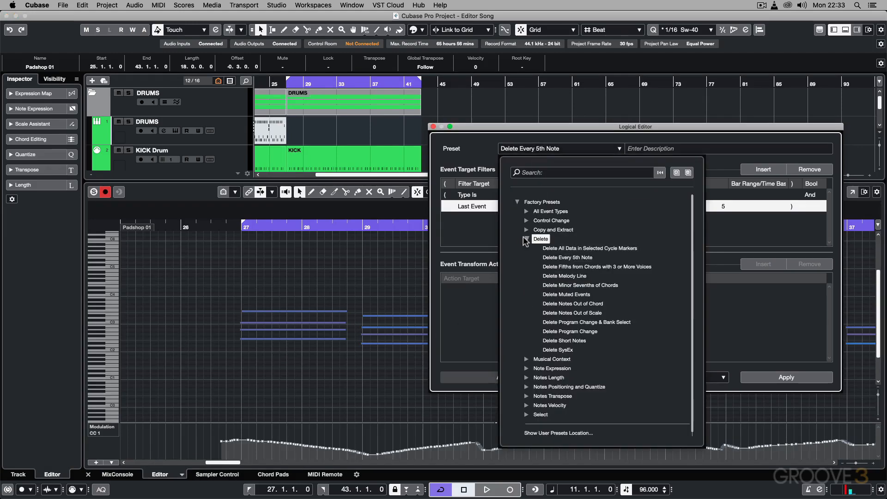
left_click(526, 239)
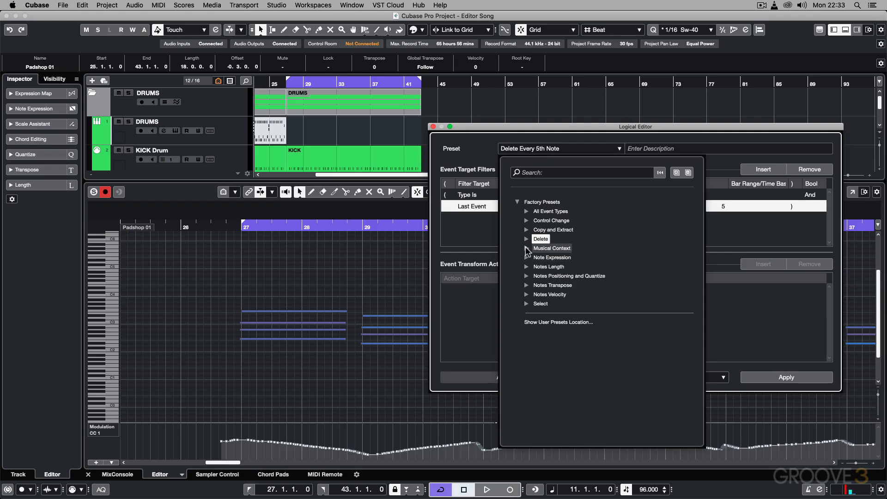
left_click(527, 249)
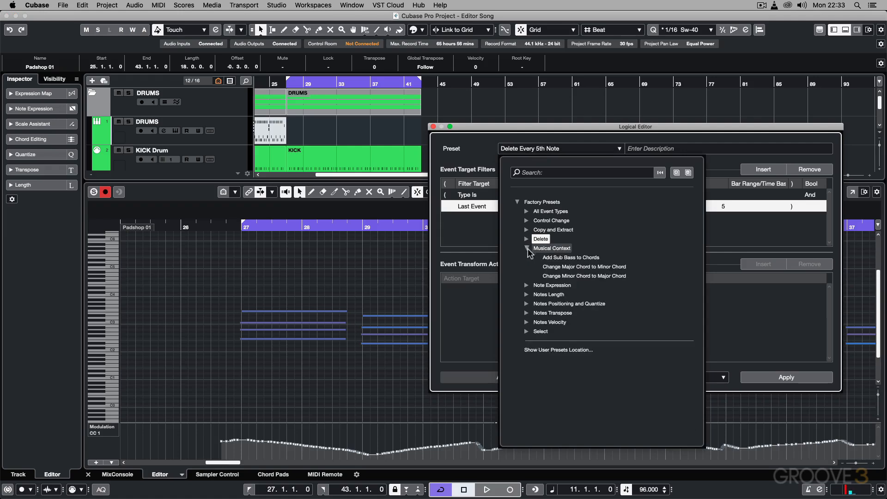
left_click(595, 267)
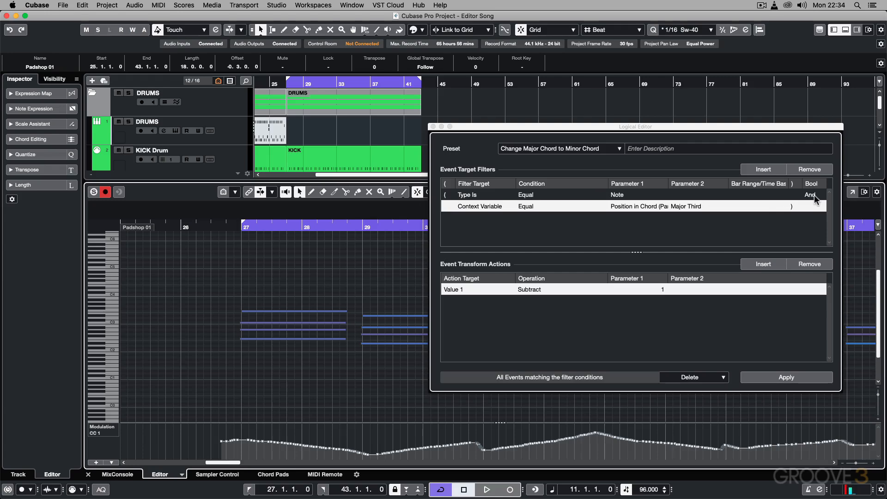
Step: Review the Context Variable filter's target and Parameter 2 choices, keeping Major Third
left_click(480, 206)
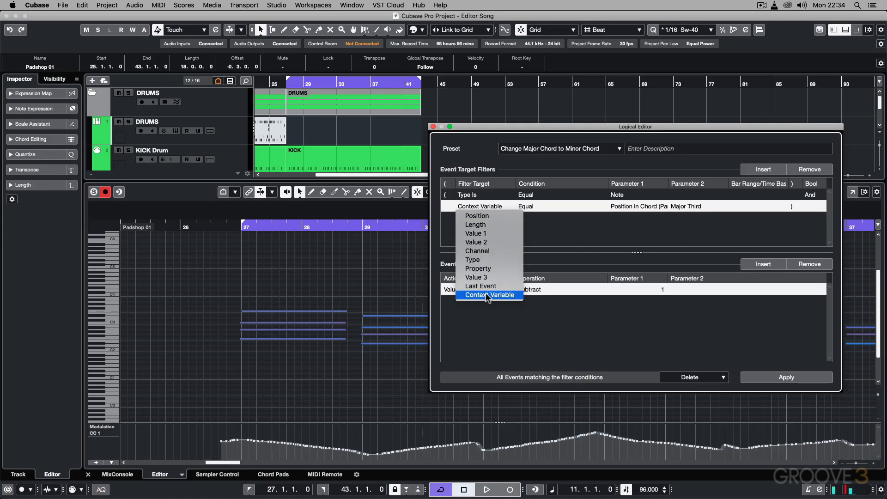
left_click(565, 230)
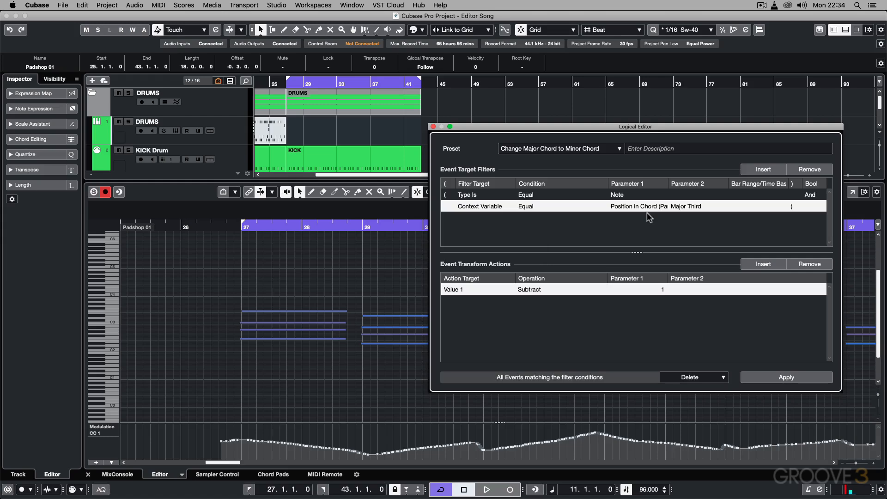
left_click(685, 208)
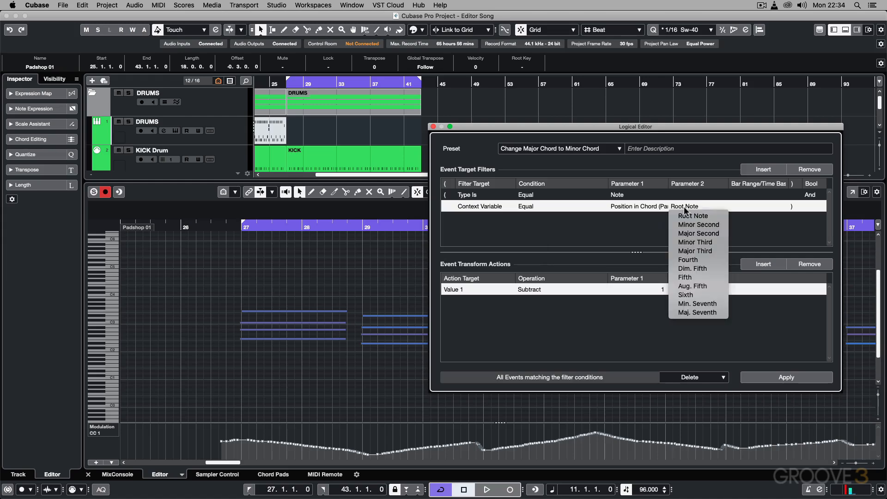
left_click(696, 251)
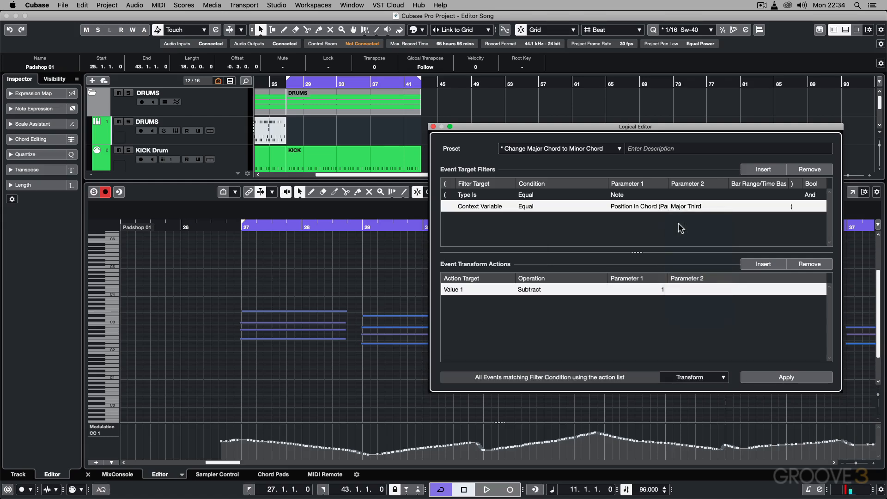
Step: Set the Context Variable filter to Position in Chord (Part) with Major Third, widening the Parameter 1 column
left_click(630, 208)
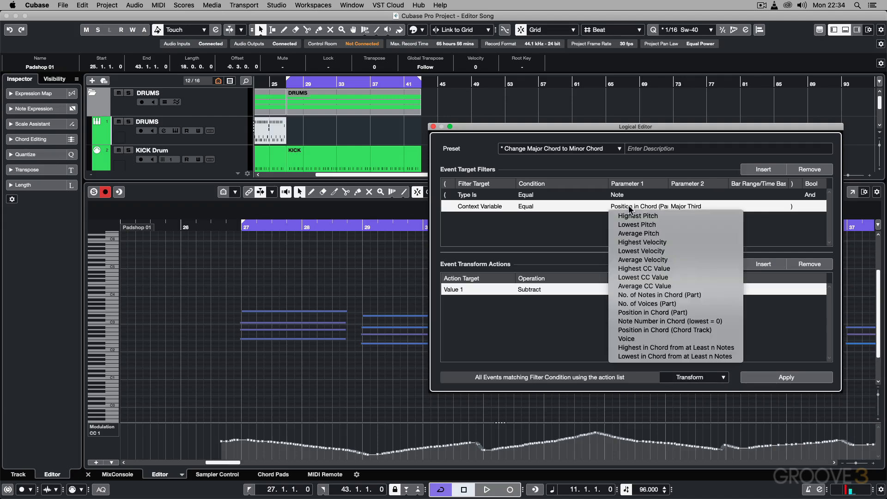
left_click(649, 313)
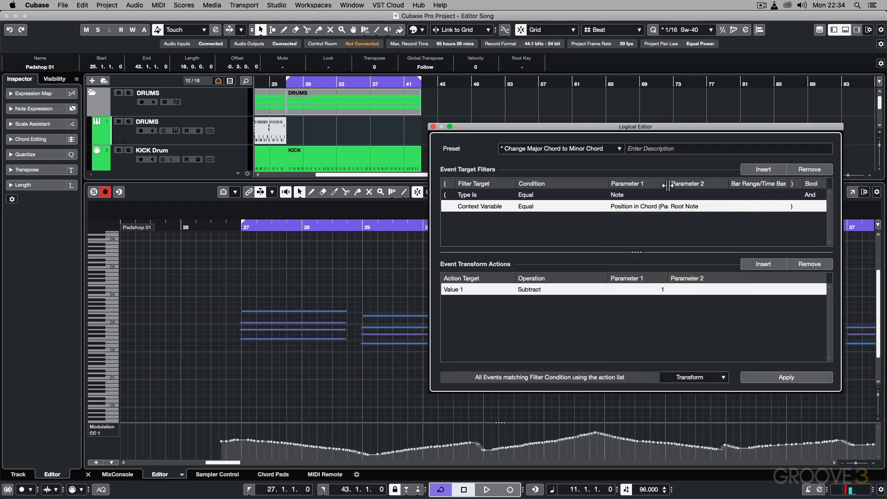
mouse_move(668, 186)
left_mouse_down()
mouse_move(712, 186)
mouse_move(675, 190)
left_mouse_up()
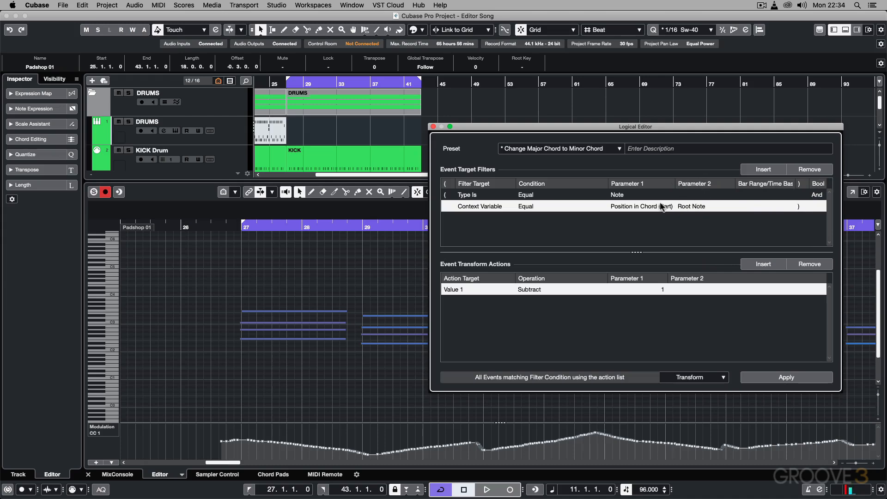
left_click(692, 207)
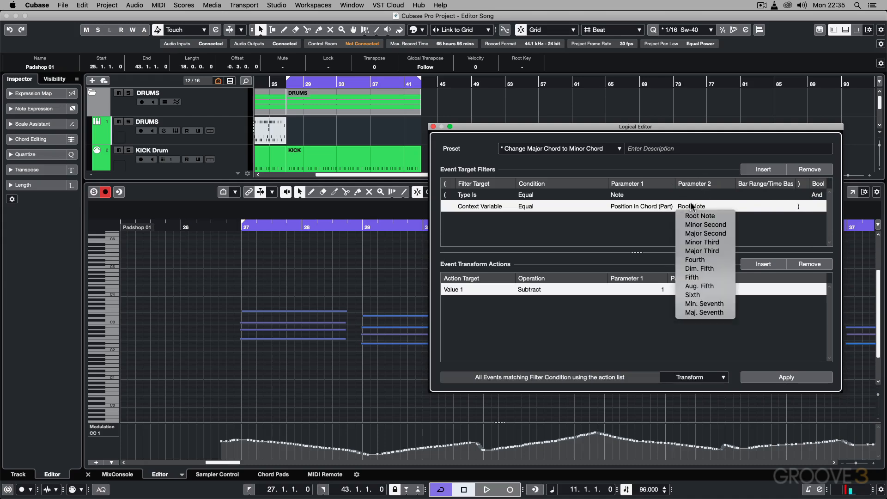
left_click(703, 250)
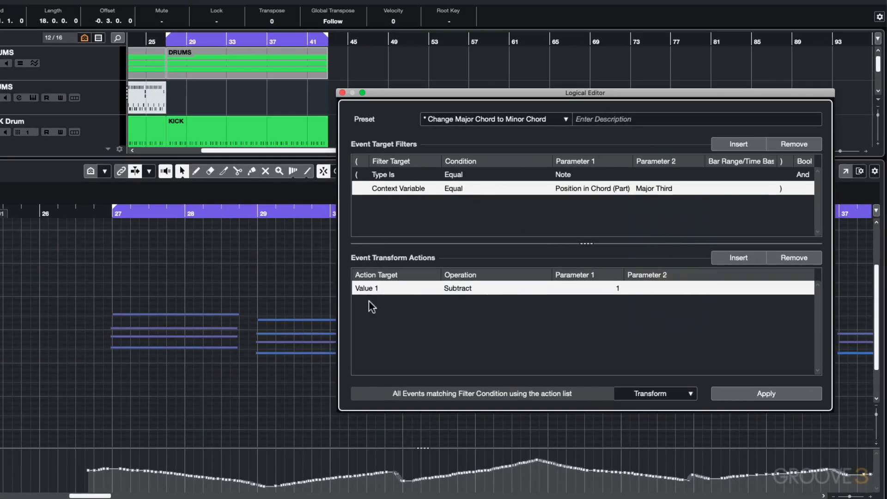
Step: Keep Value 1 as the action target, apply the major-to-minor change to the Padshop 01 chords twice, undoing it each time
left_click(370, 288)
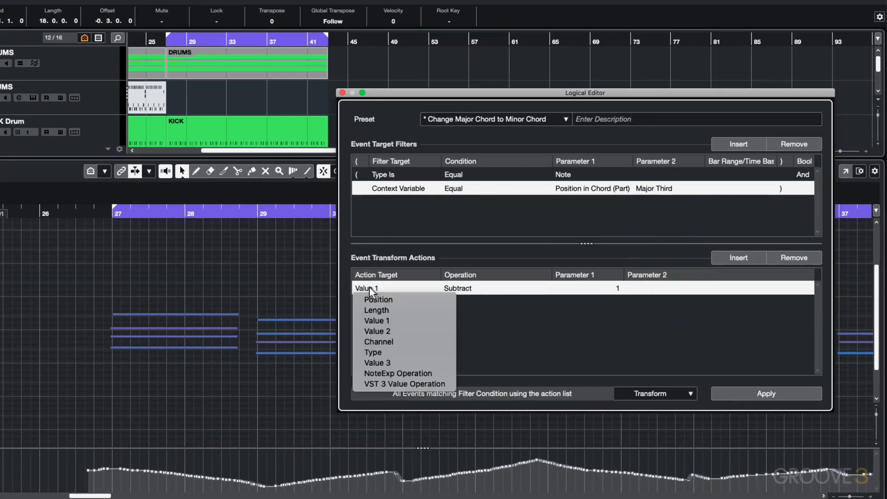
left_click(381, 319)
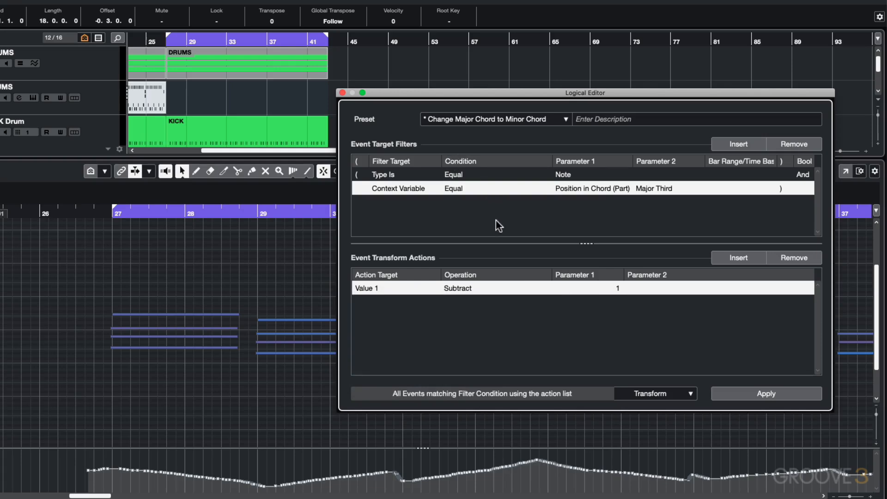
left_click(772, 393)
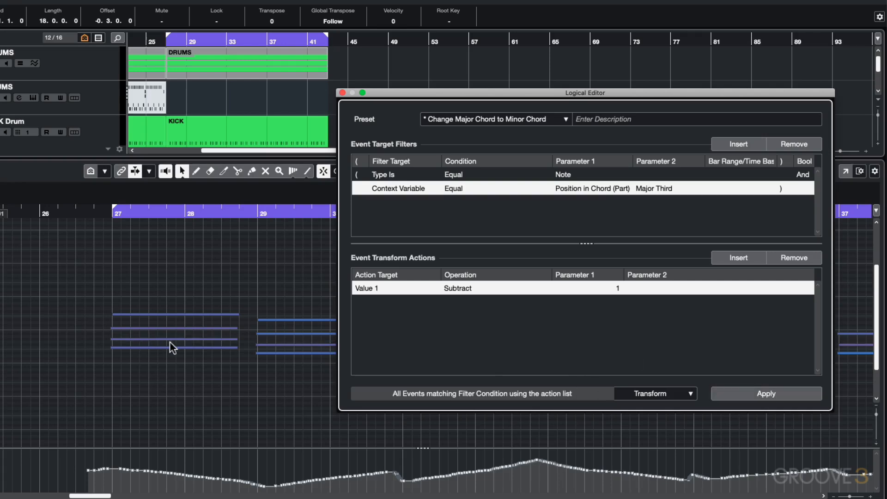
key("super+z")
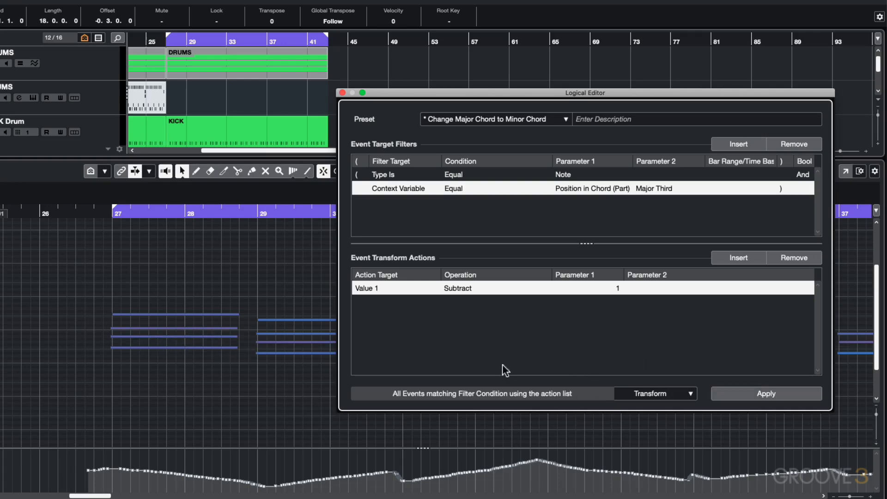
left_click(746, 391)
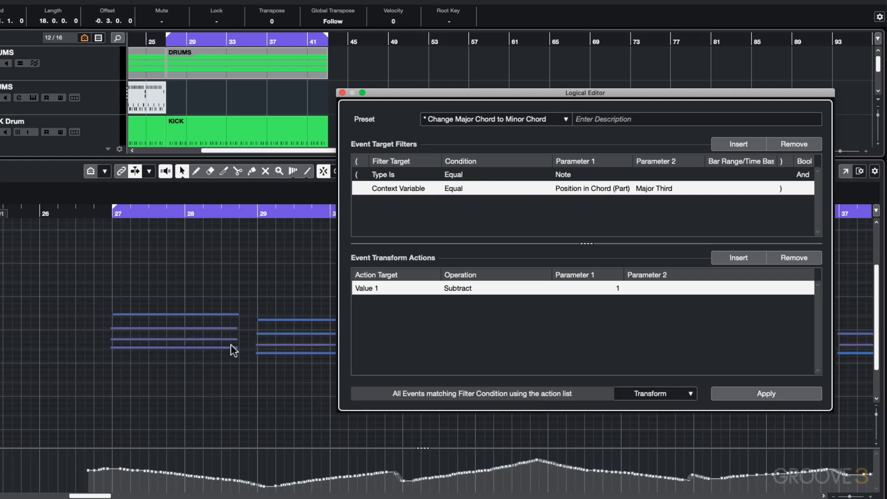
key("super+z")
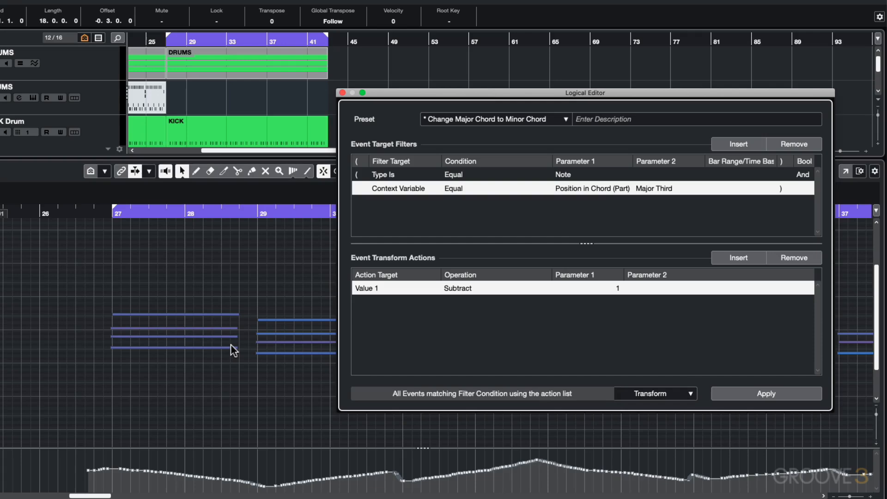
Step: Load the Randomize Length to 4th +-10% factory preset from the Notes Length category
left_click(388, 189)
left_click(470, 195)
left_click(472, 121)
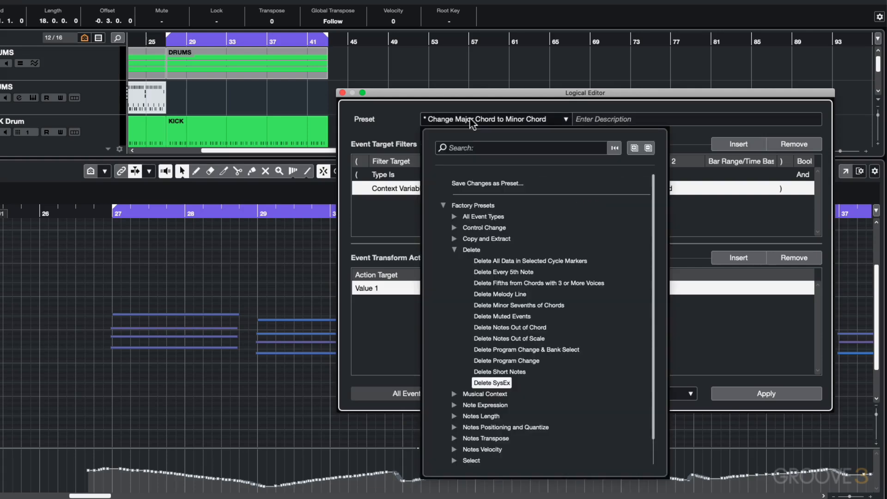
left_click(454, 250)
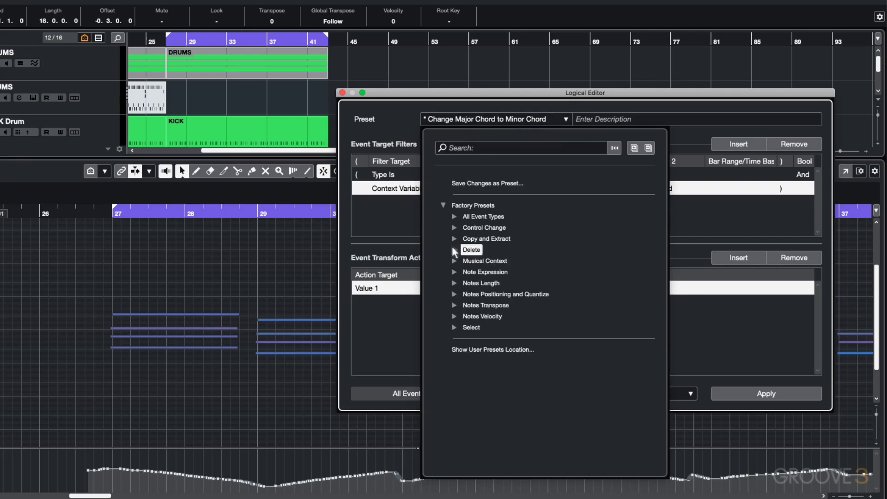
left_click(454, 283)
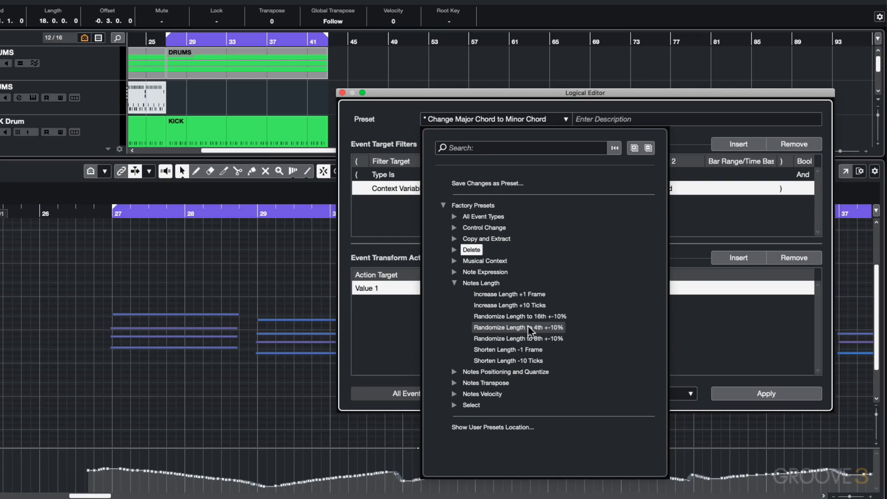
left_click(553, 328)
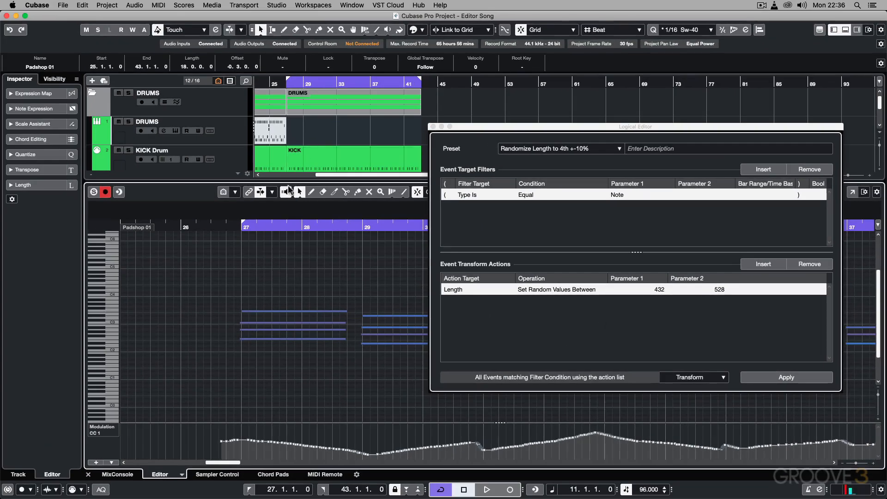
Step: Examine the Padshop 01 chords from bar 27 onward and the Length action's target, operation and Parameter 1
key("g")
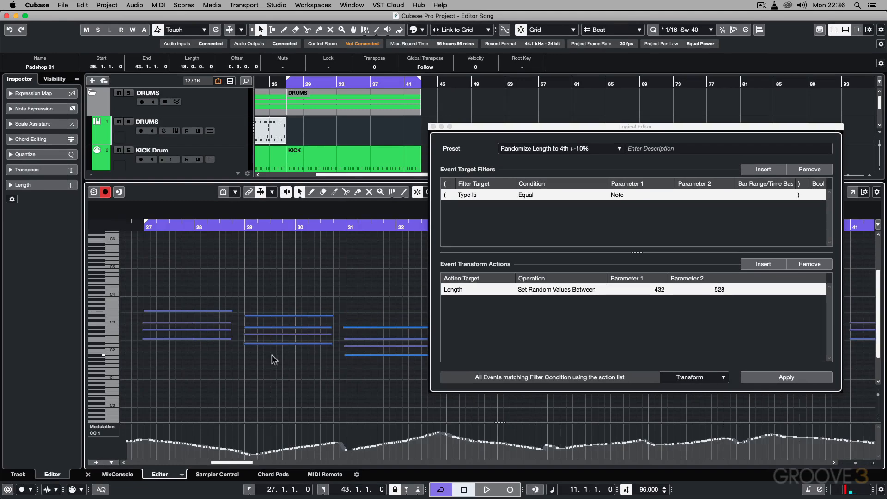
scroll(226, 342, "right", 5)
scroll(225, 342, "left", 3)
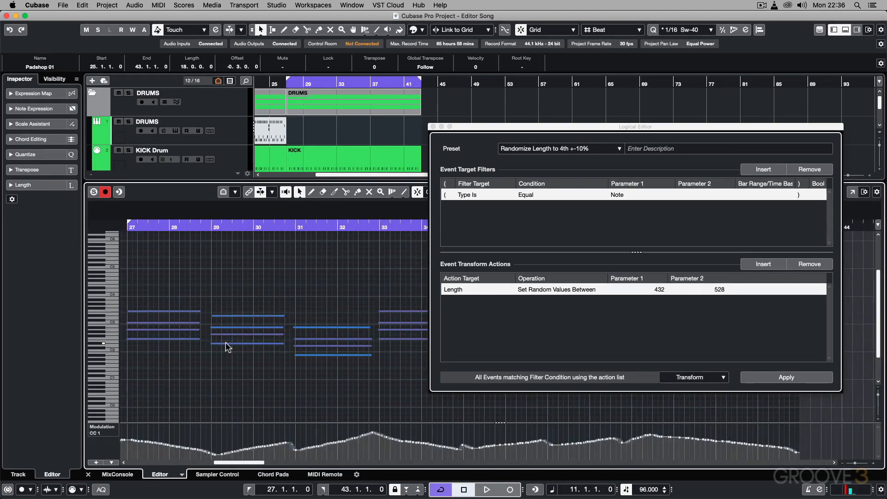
key("g")
scroll(226, 342, "right", 3)
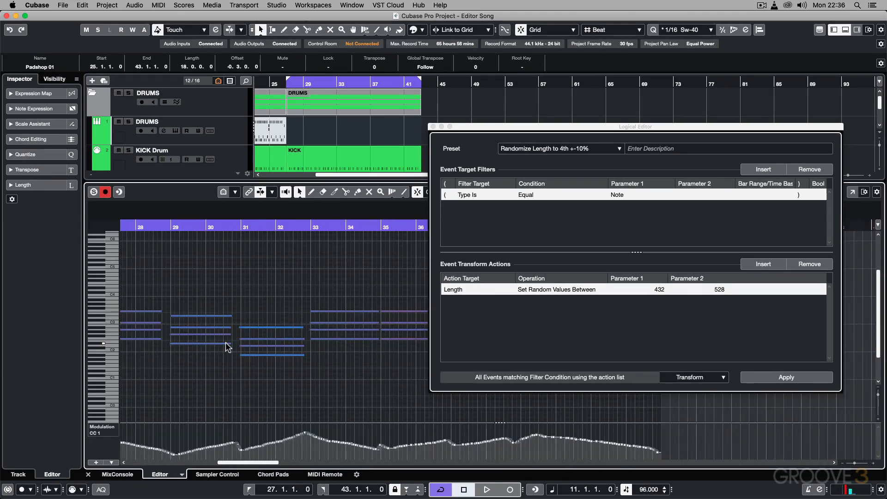
scroll(225, 342, "left", 3)
scroll(226, 342, "right", 3)
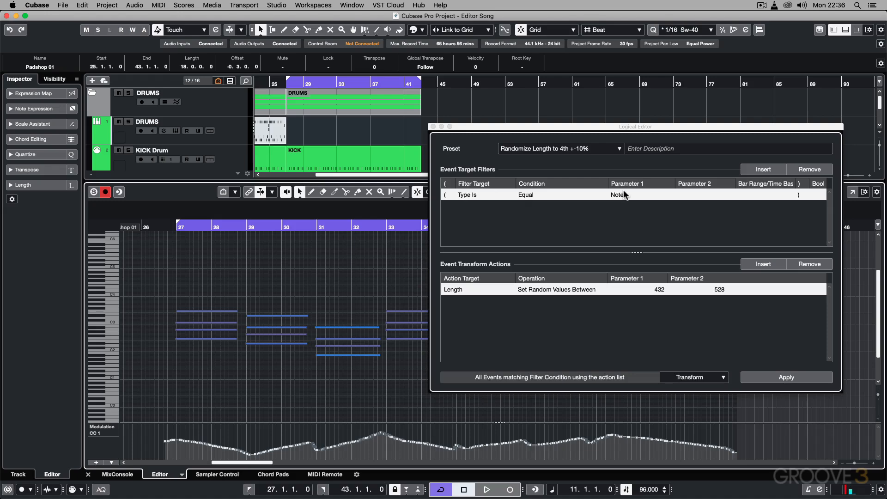
left_click(457, 291)
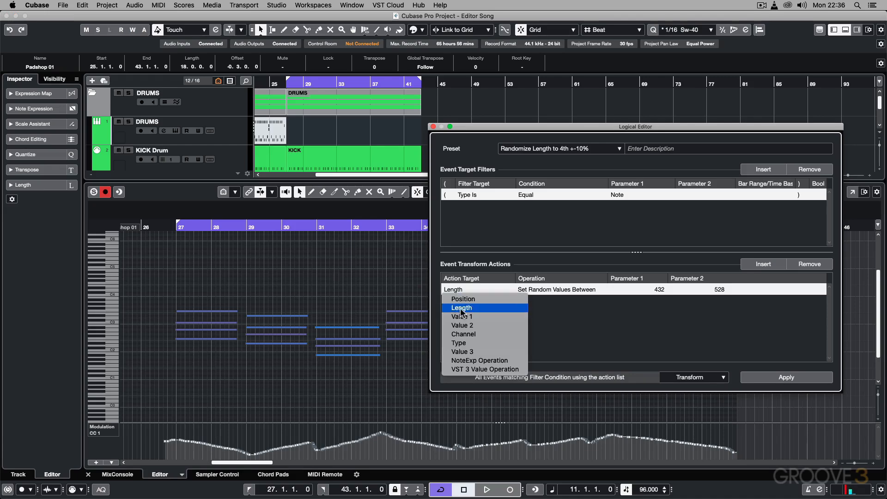
left_click(573, 320)
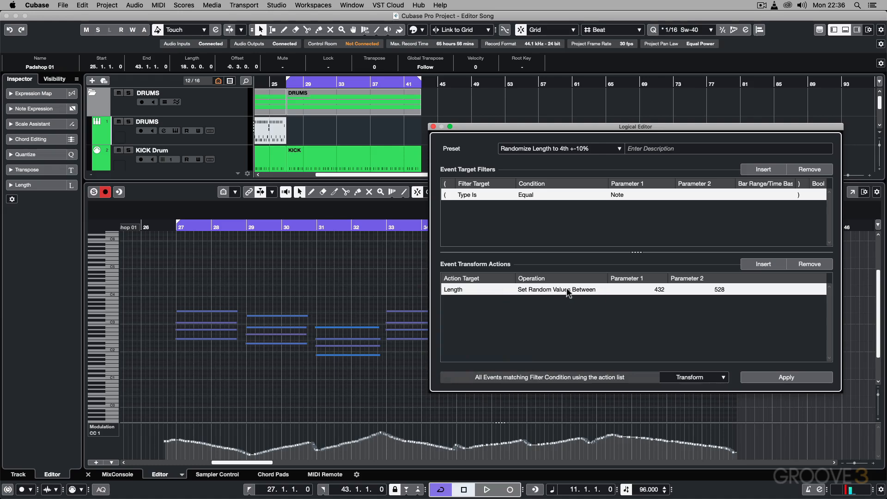
left_click(580, 288)
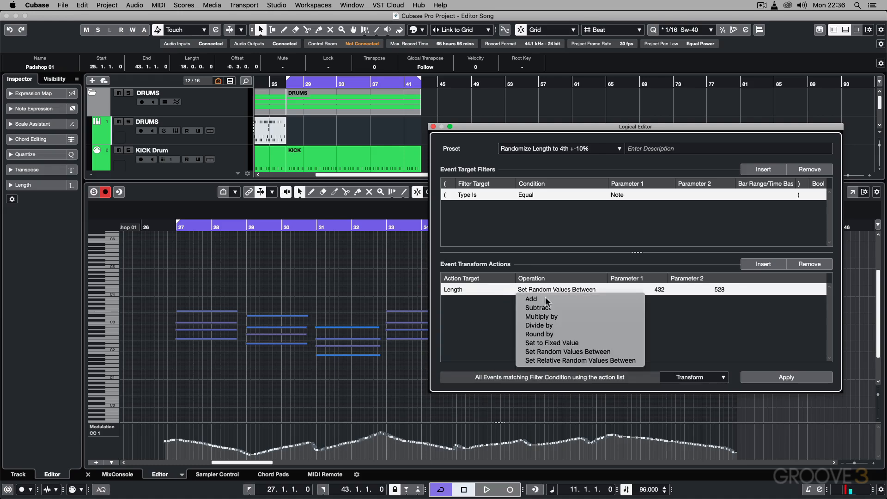
left_click(680, 328)
left_click(645, 291)
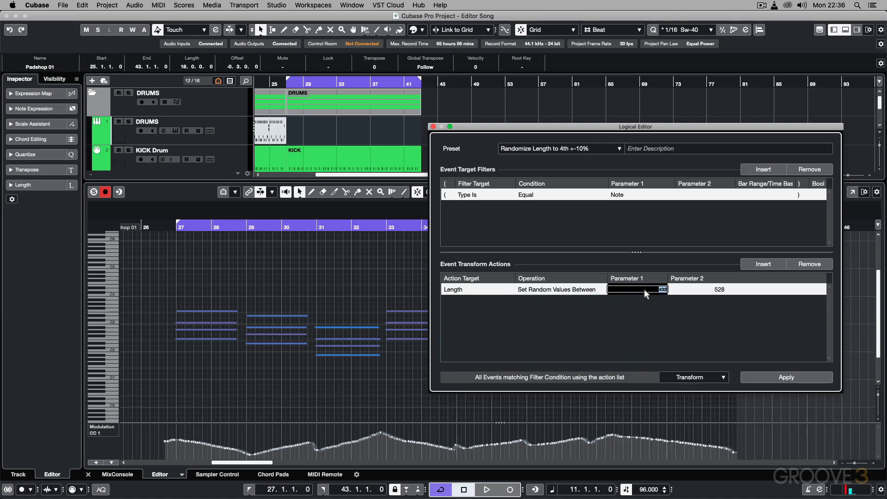
left_click(639, 300)
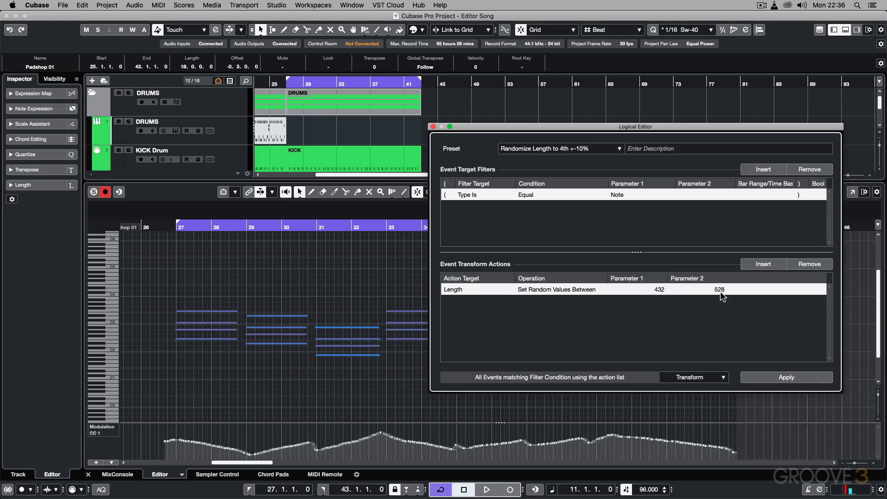
Step: Apply the Randomize Length to 4th +-10% preset to the Padshop 01 chord notes several times
left_click(784, 381)
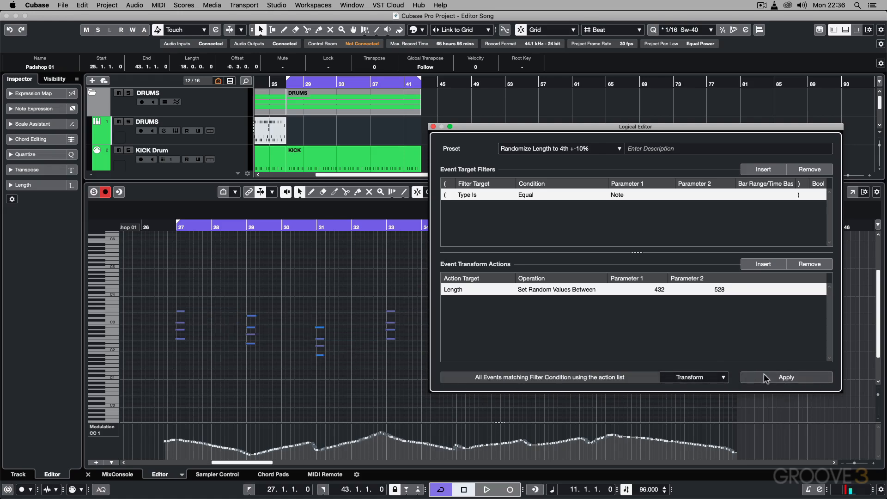
left_click(765, 378)
left_click(765, 378)
left_click(765, 378)
Step: Set the Length action's random range to 700–800 and apply it to the Padshop 01 chord notes
double_click(652, 290)
type("7")
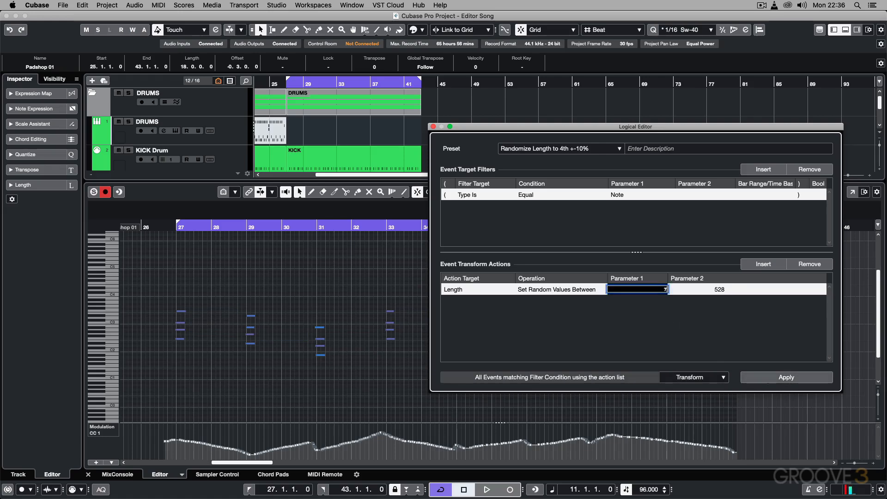
type("00")
key("Tab")
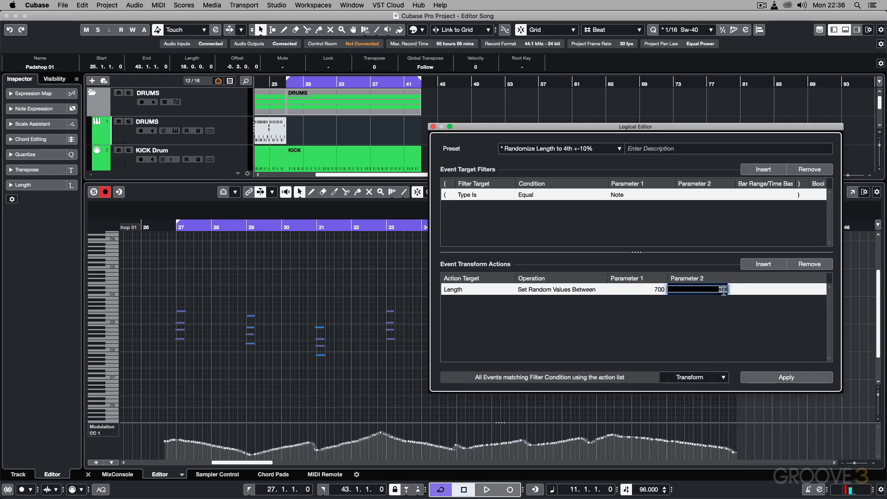
type("800")
key("Return")
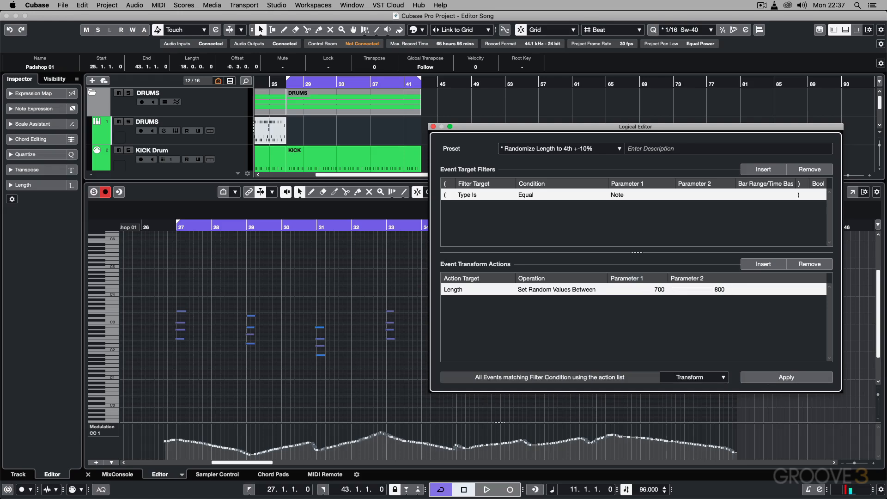
left_click(787, 379)
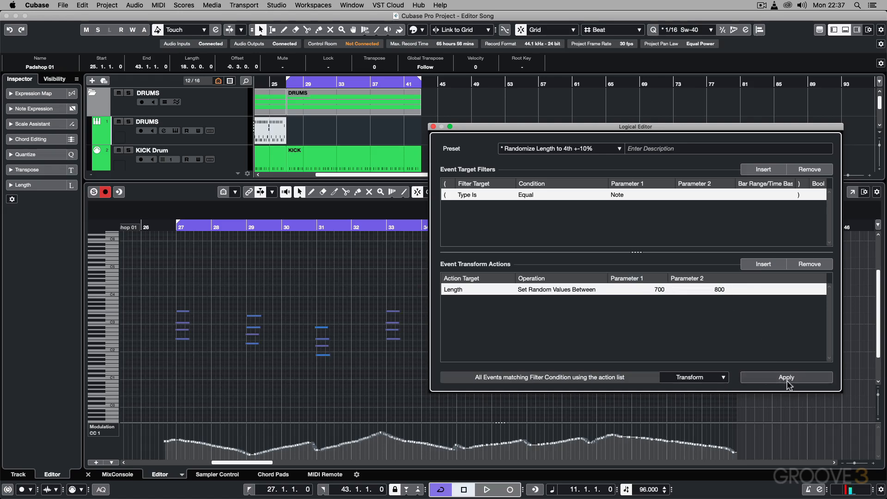
Step: Set the Length action's random range to 1200–1600 and apply it to the Padshop 01 chord notes
left_click(661, 290)
type("1")
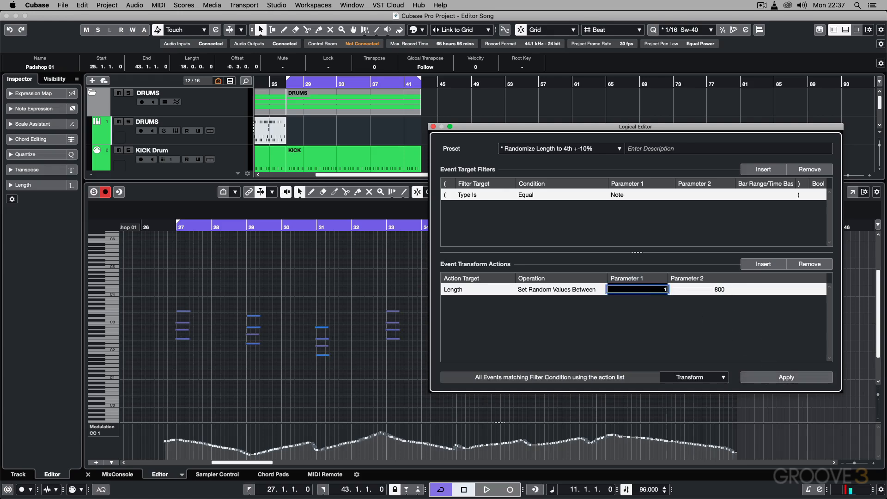
type("200")
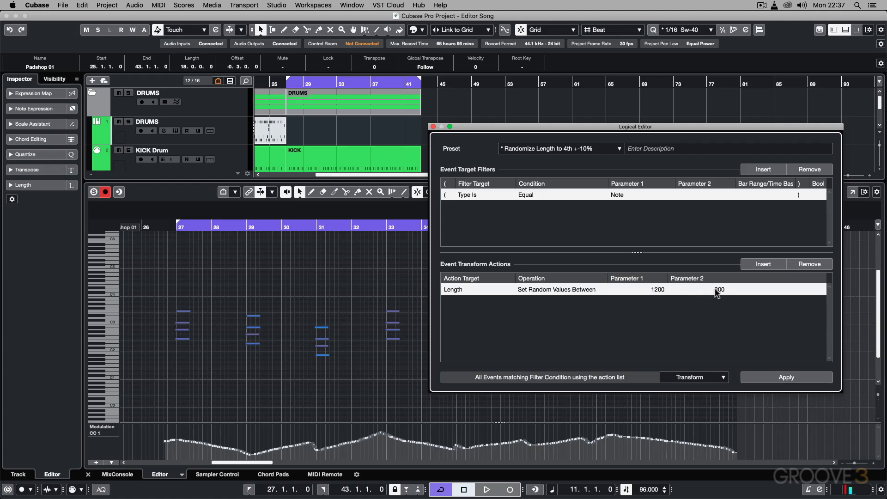
left_click(715, 289)
type("16")
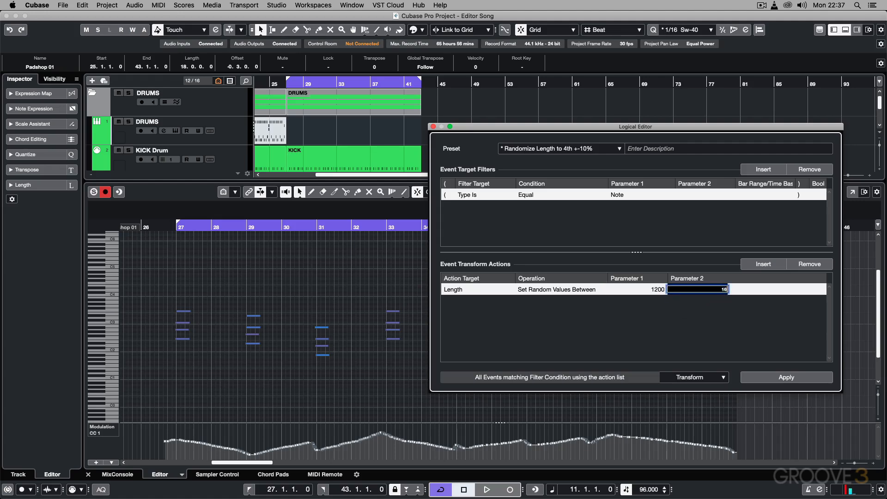
type("00")
key("Return")
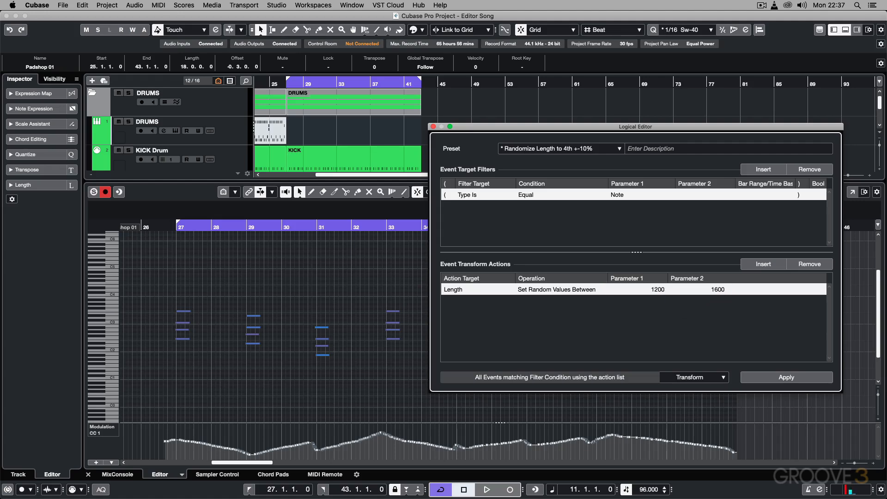
left_click(755, 373)
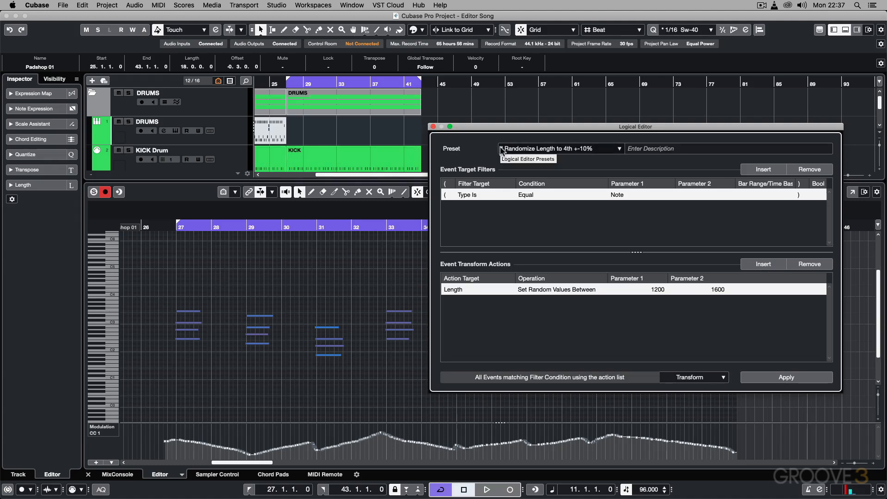
Step: Open the Arp Syth part starting at bar 11 on the Juno Arp Synth track for note editing
left_click(549, 149)
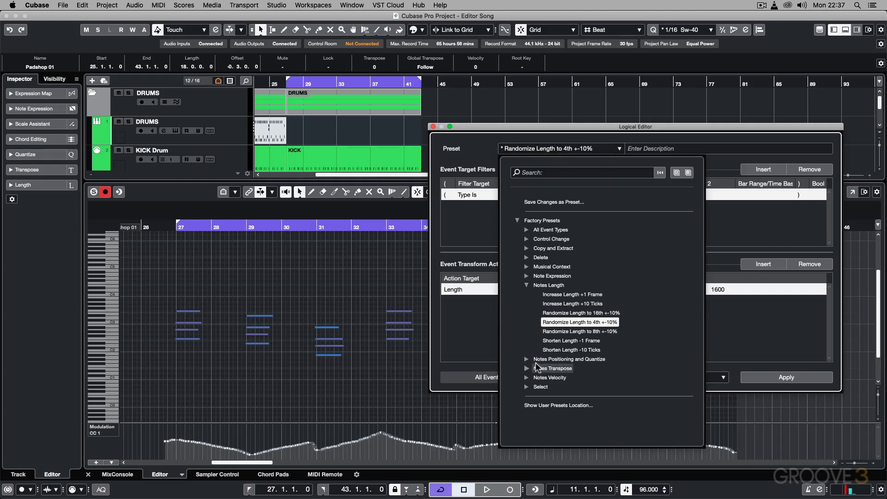
left_click(527, 369)
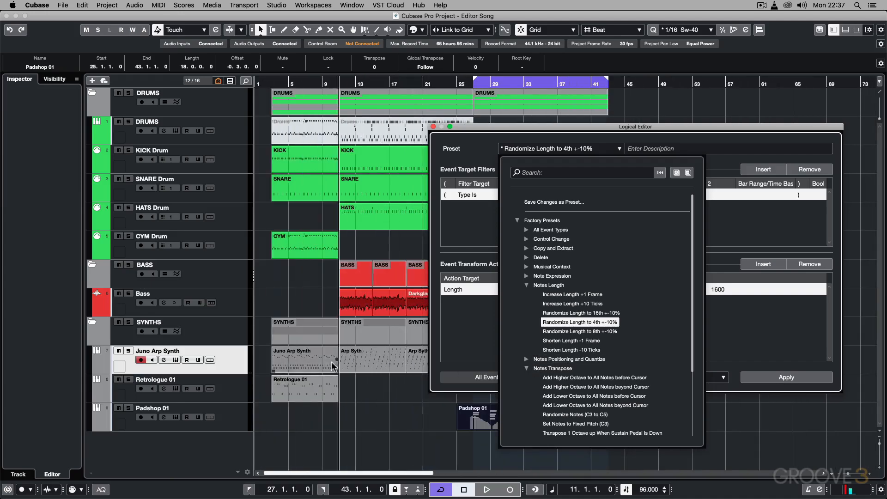
left_click(353, 359)
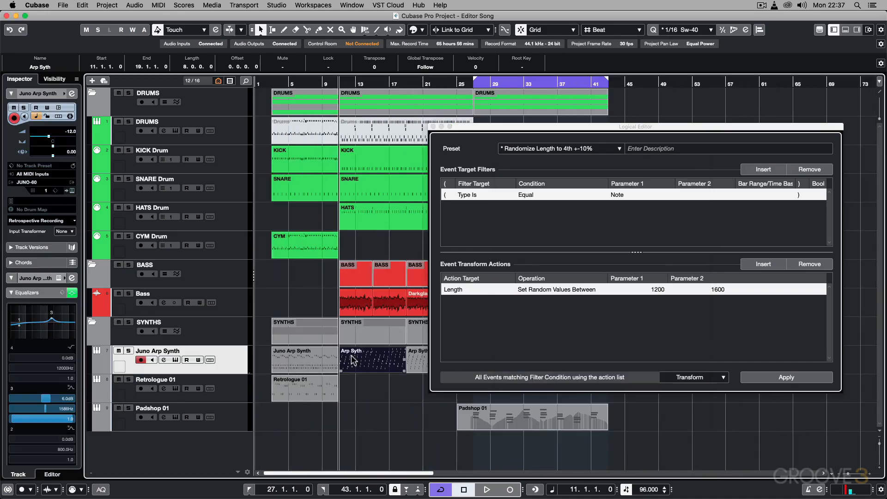
double_click(357, 354)
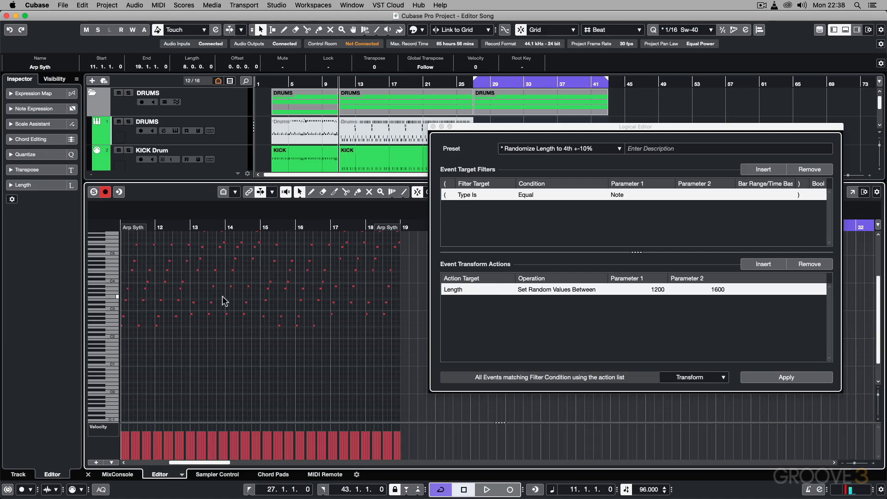
Step: Set the Length action's random range to 400–600 and apply it to the Arp Syth notes
double_click(657, 289)
type("400")
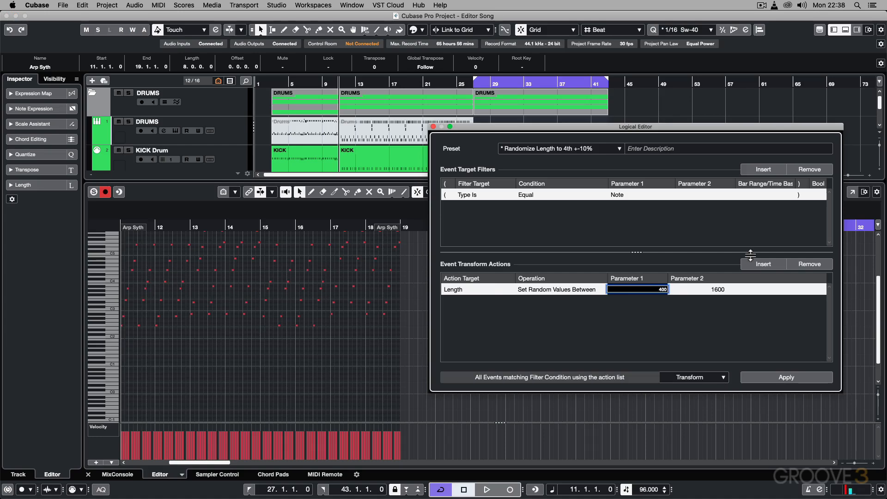
double_click(717, 290)
type("600")
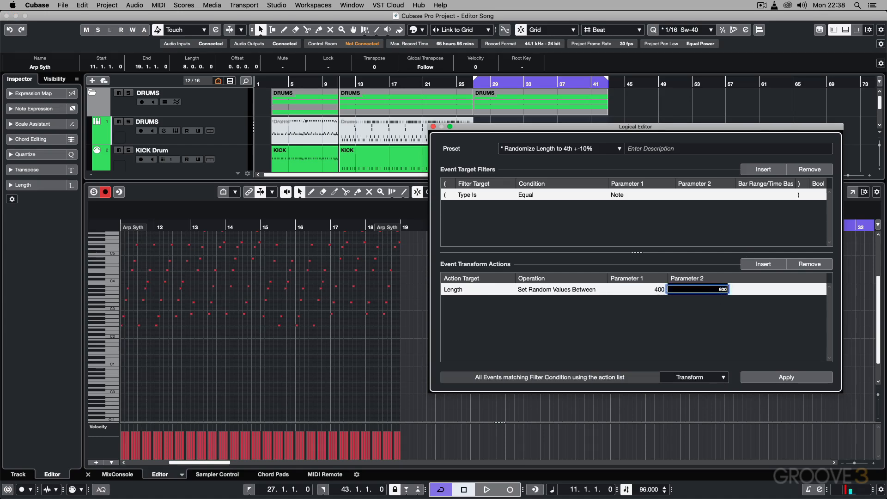
key("Return")
left_click(787, 377)
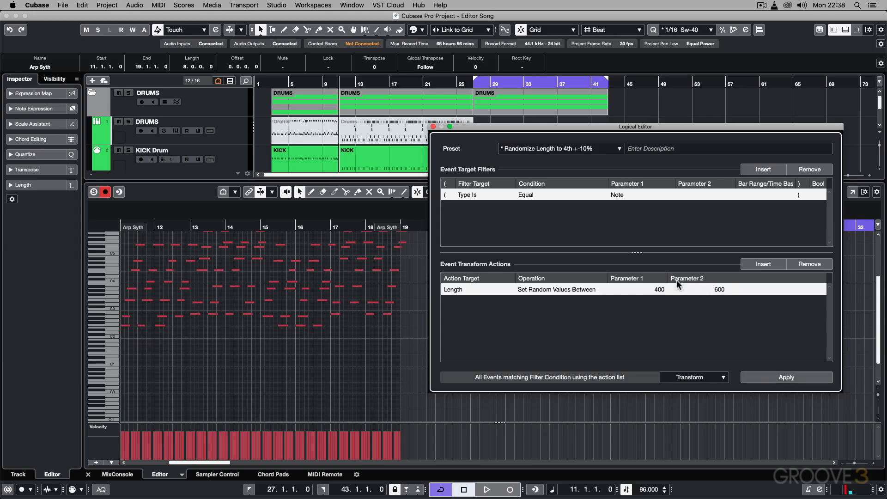
Step: Set the Length action's random range to 200–300 and apply it to the Arp Syth notes
double_click(661, 289)
type("20")
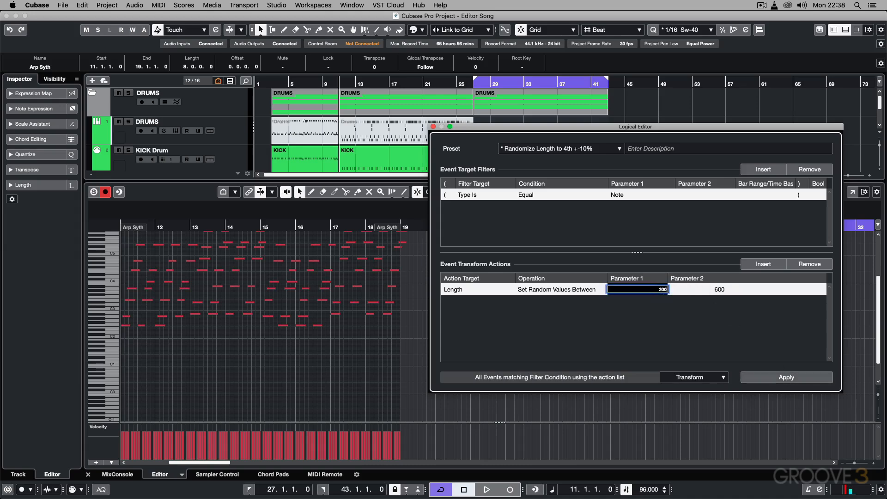
double_click(720, 290)
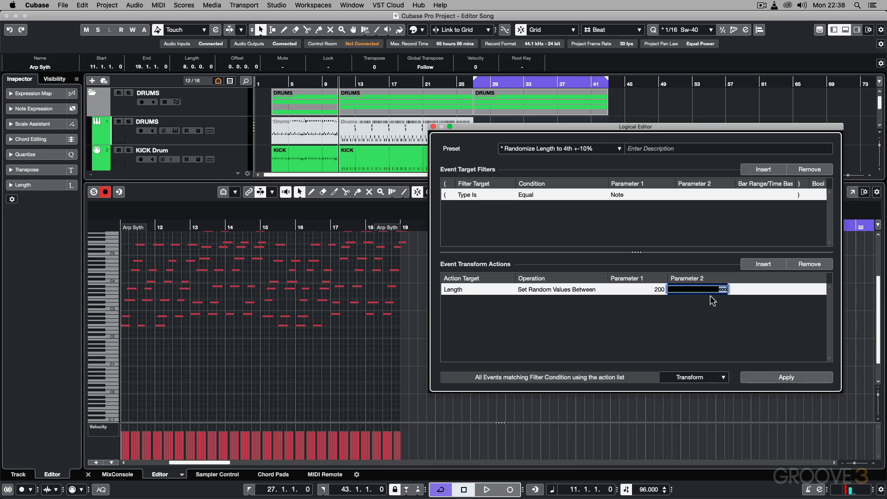
type("300")
key("Return")
left_click(781, 377)
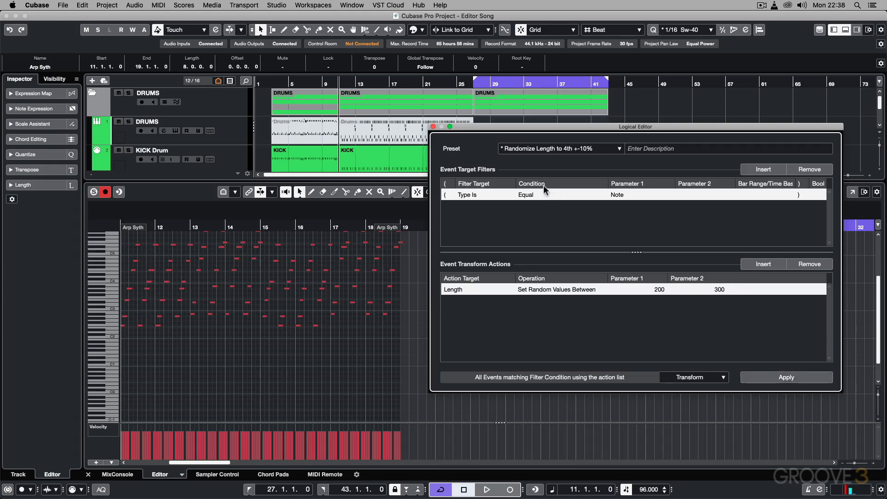
Step: Load the Transpose All Notes before Cursor 1 Octave Down factory preset from the Notes Transpose category
left_click(542, 150)
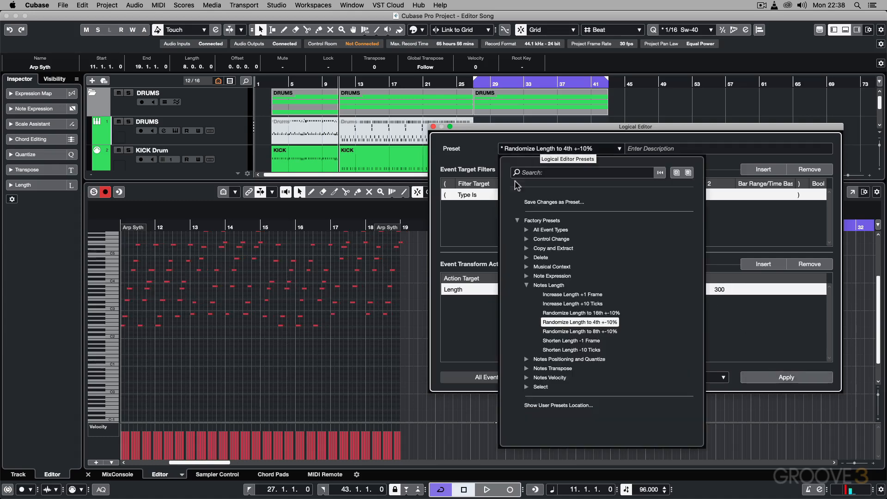
left_click(526, 368)
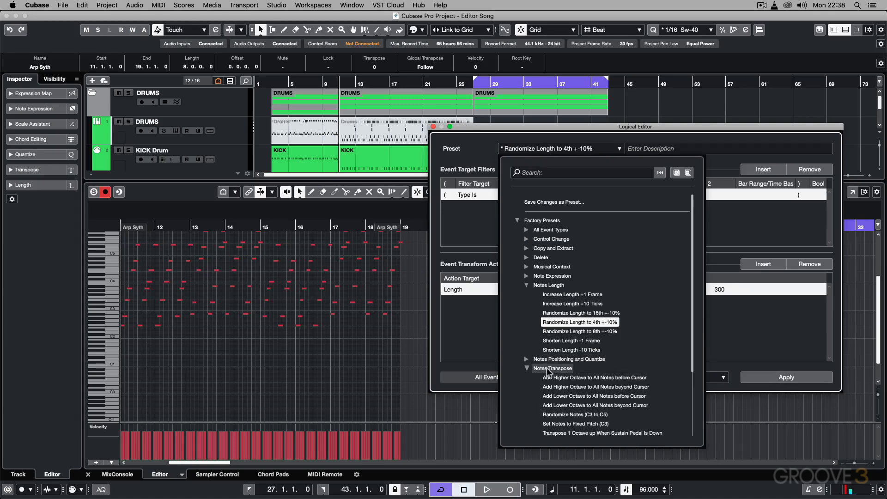
scroll(561, 376, "down", 3)
scroll(561, 378, "down", 1)
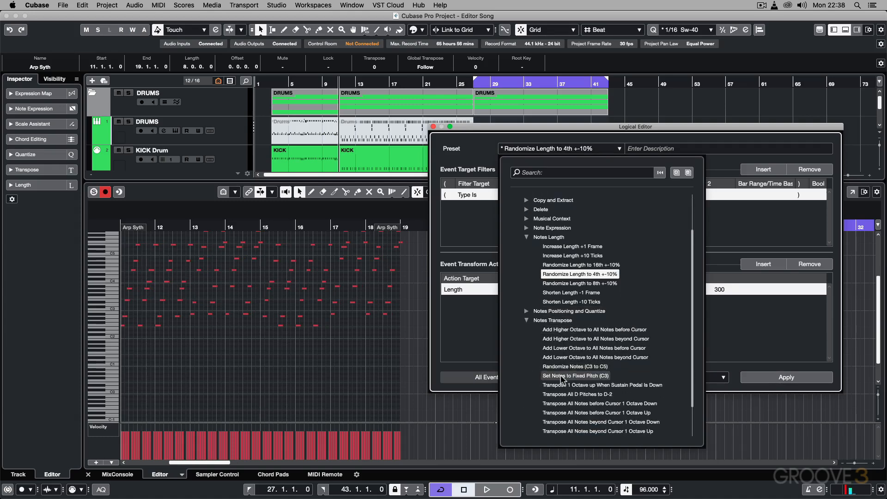
left_click(572, 404)
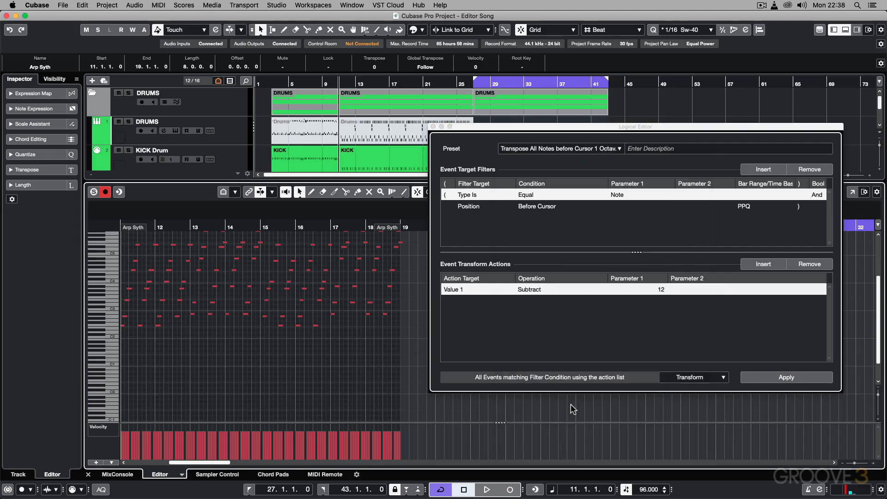
Step: With the cursor placed at bar 14, apply the one-octave-down transposition to the Arp Syth notes and undo it
left_click(225, 225)
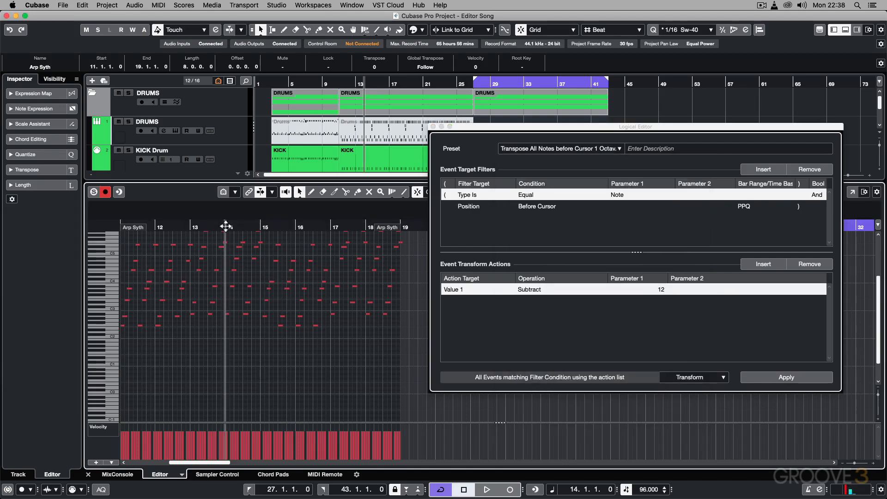
left_click(809, 375)
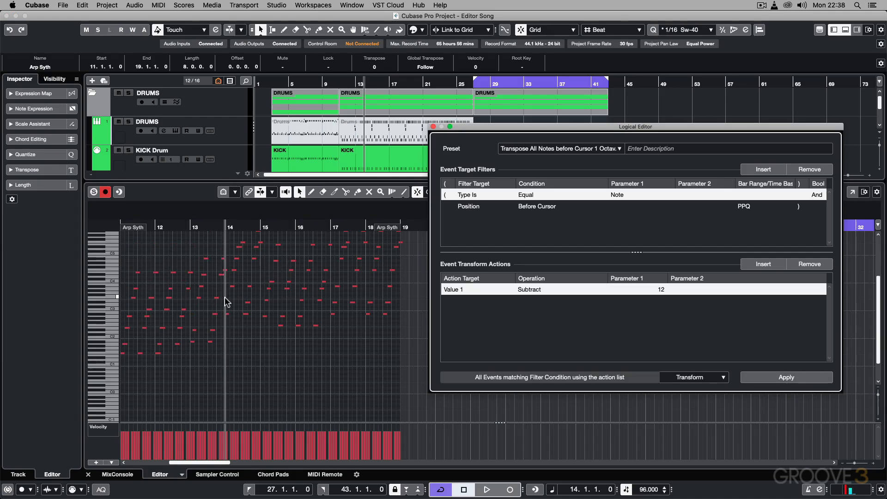
key("super+z")
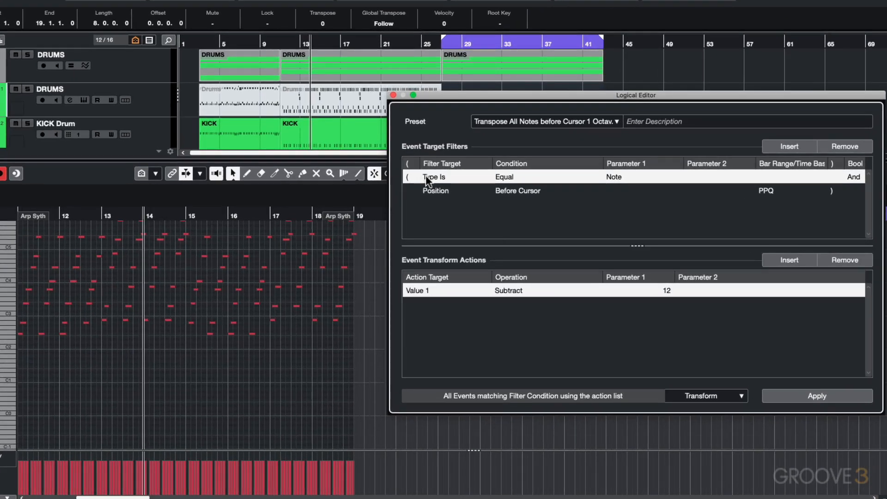
Step: Keep PPQ as the Position filter's time base and reapply the octave-down transposition to the Arp Syth notes before the cursor
left_click(424, 178)
left_click(615, 177)
left_click(771, 191)
left_click(770, 192)
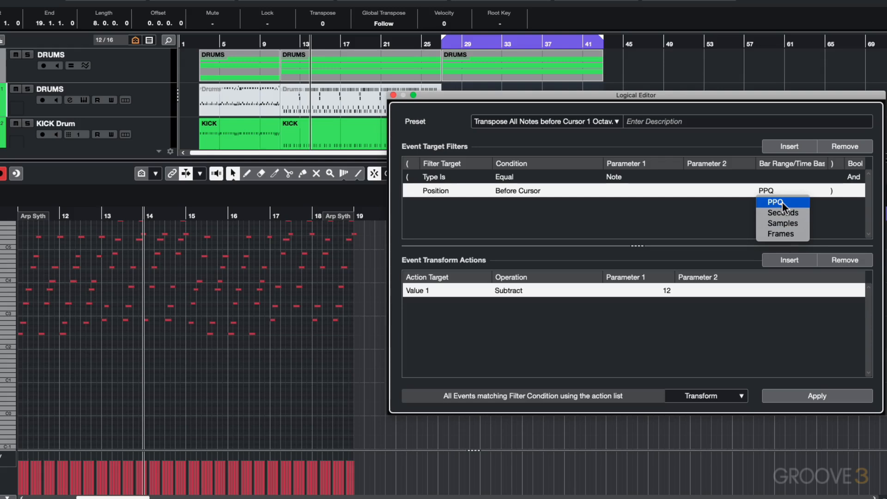
left_click(622, 320)
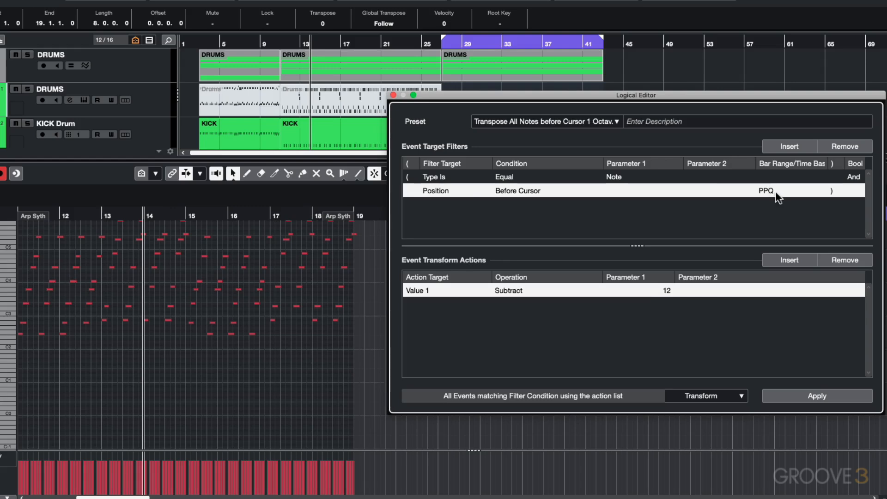
left_click(823, 397)
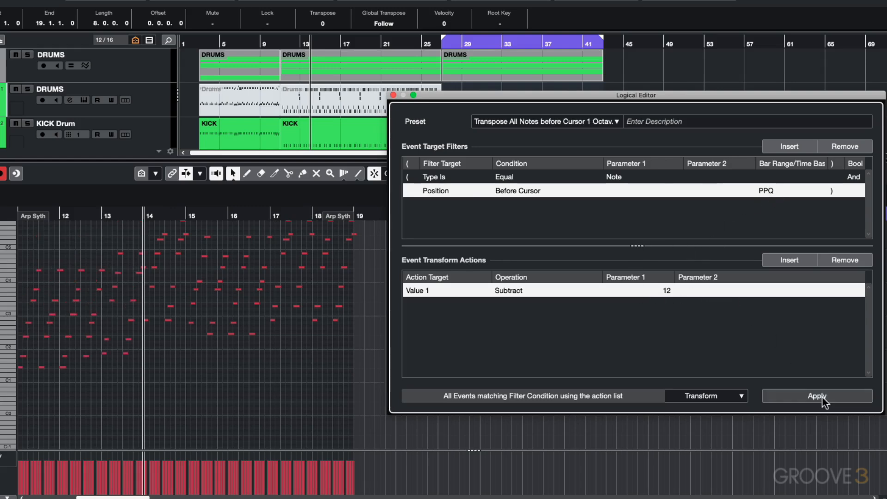
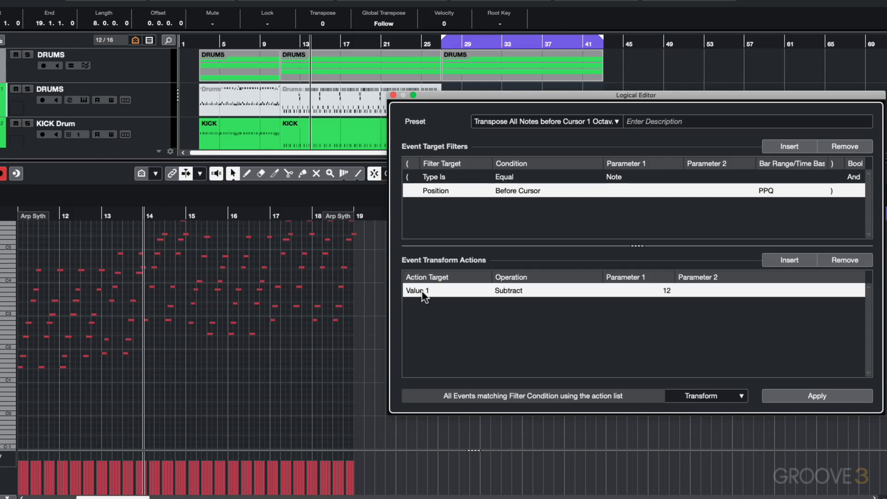
Step: Examine the available action targets for the transform action and the filter target and condition options for the Position filter
left_click(423, 292)
left_click(536, 334)
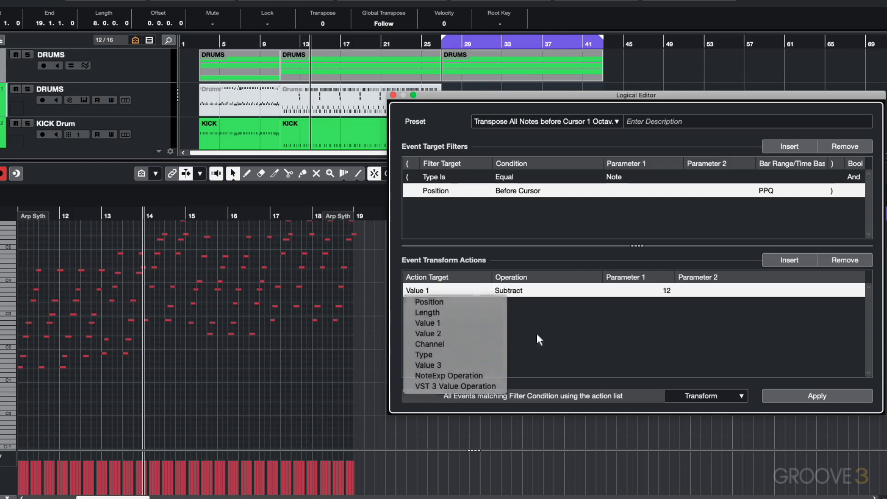
left_click(422, 287)
left_click(520, 370)
left_click(436, 194)
left_click(555, 213)
left_click(524, 190)
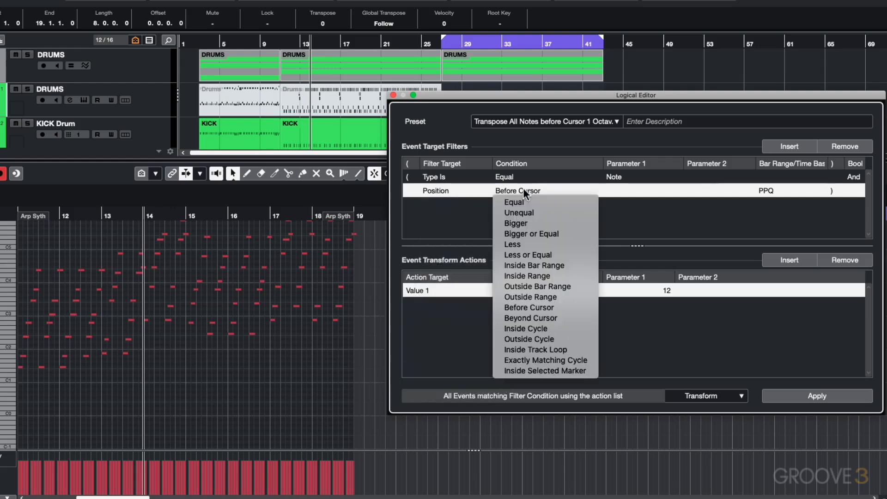
left_click(646, 217)
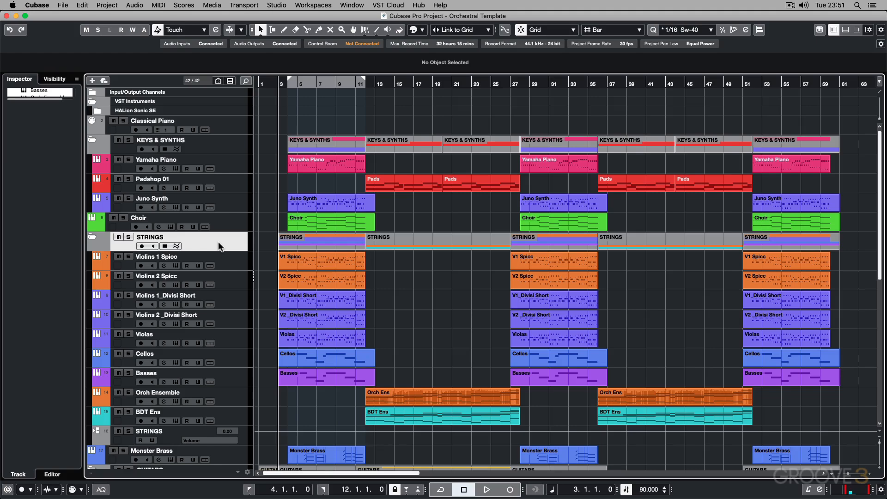
Step: Look through the orchestral template's track list, collapsing and re-expanding the KEYS & SYNTHS and STRINGS folder tracks
scroll(225, 153, "down", 3)
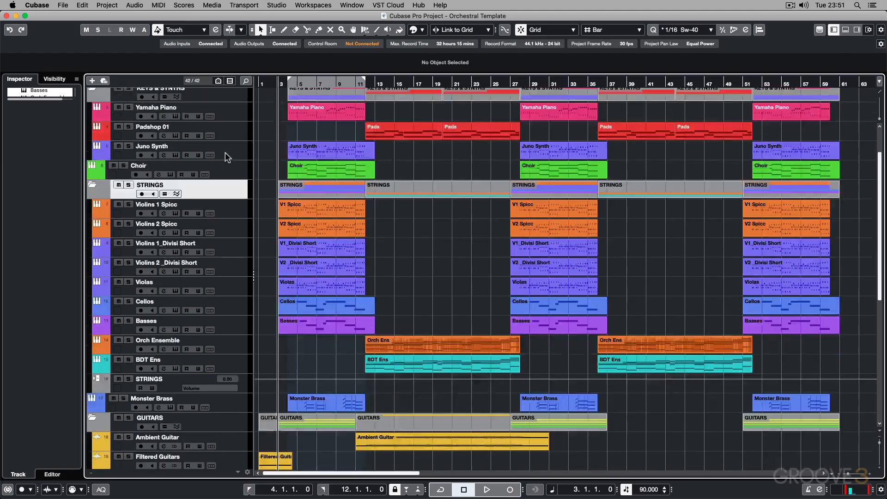
scroll(225, 155, "down", 7)
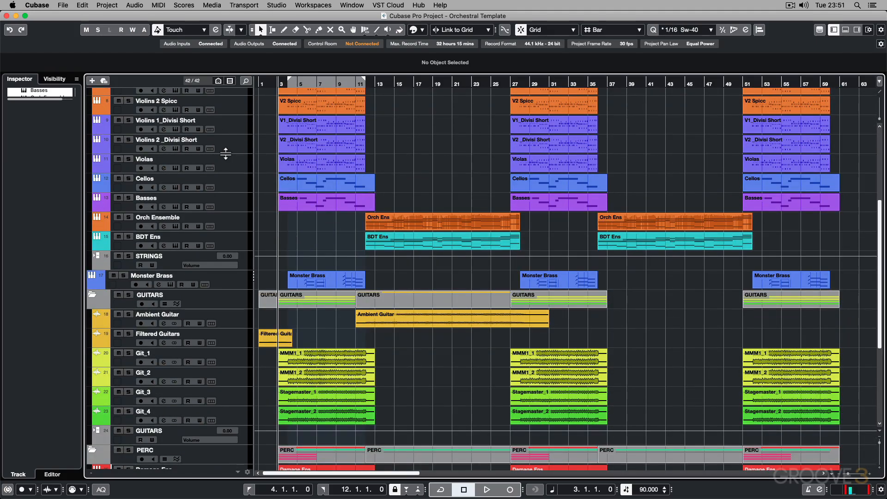
scroll(225, 153, "down", 9)
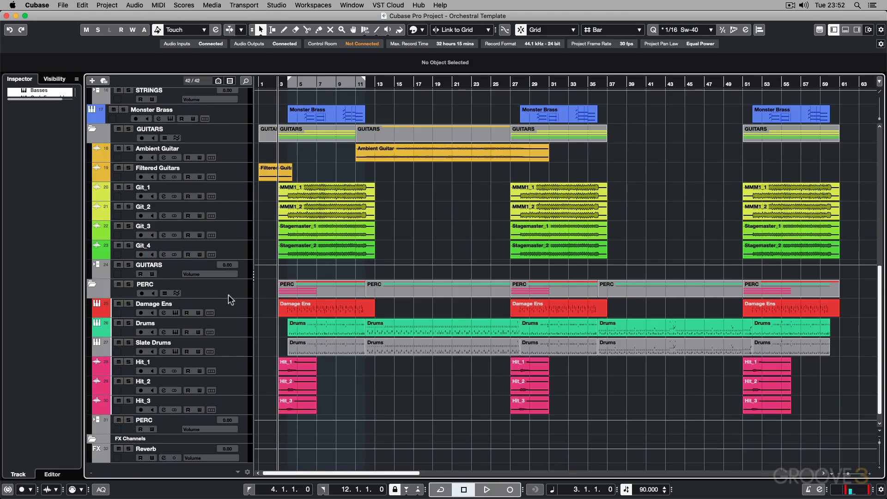
scroll(229, 295, "up", 4)
scroll(229, 295, "up", 15)
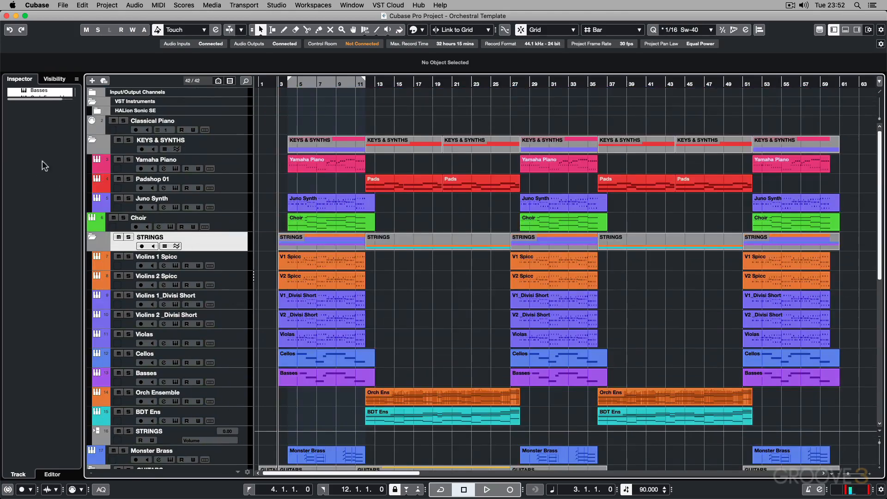
left_click(94, 140)
left_click(93, 140)
left_click(92, 238)
left_click(92, 239)
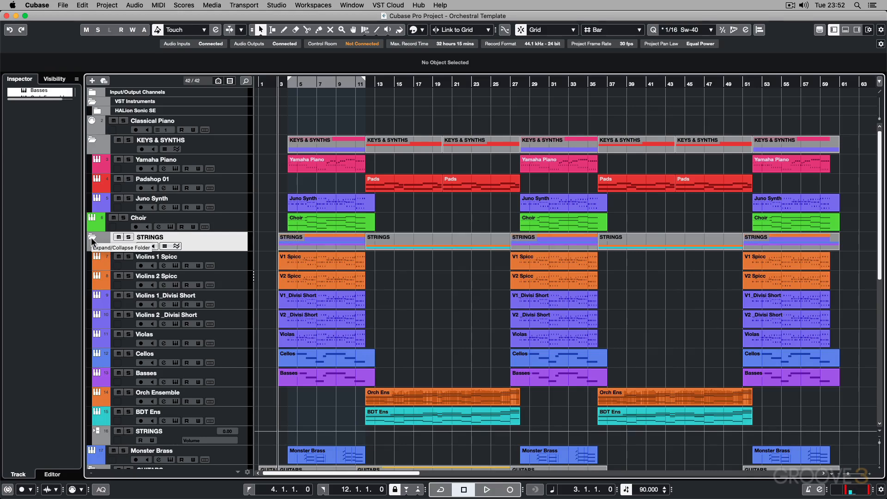
Step: Hide the KEYS & SYNTHS, Choir, GUITARS and PERC tracks using the track visibility settings
left_click(48, 80)
left_click(48, 79)
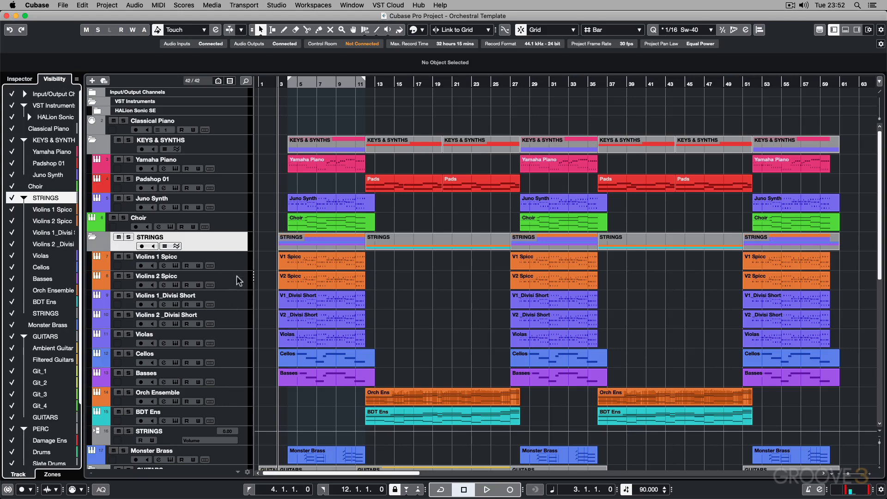
left_click(11, 140)
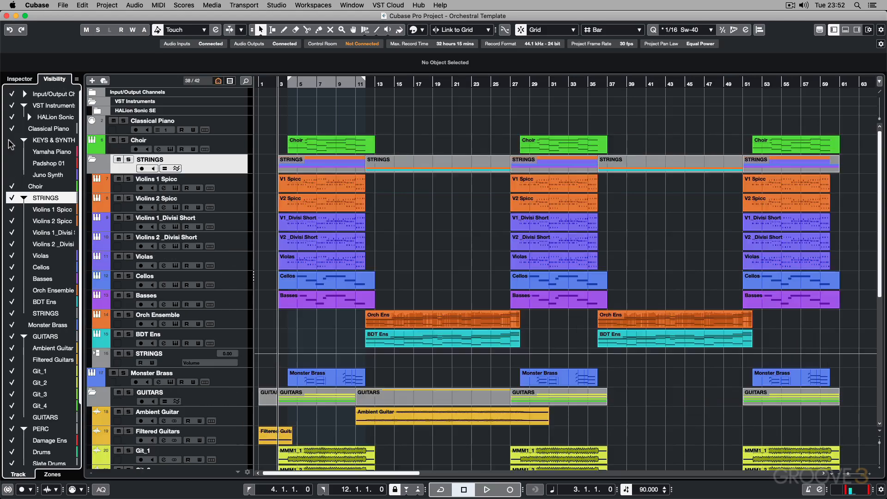
left_click(12, 186)
left_click(12, 336)
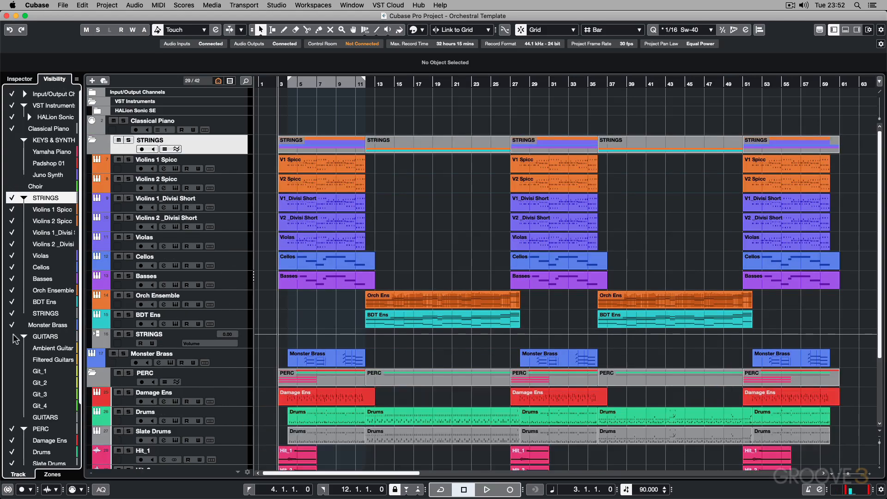
scroll(19, 377, "down", 1)
left_click(11, 419)
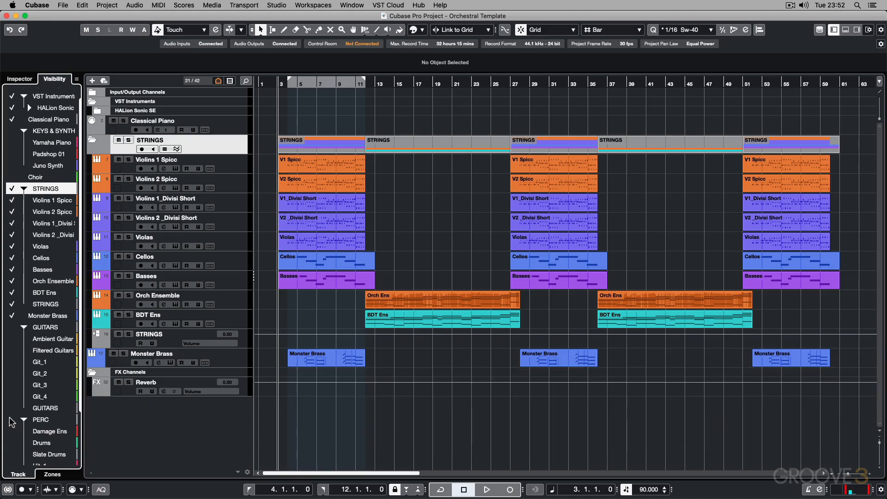
Step: Show the PERC, GUITARS, Choir and KEYS & SYNTHS tracks again and return to the track Inspector
left_click(12, 421)
left_click(13, 329)
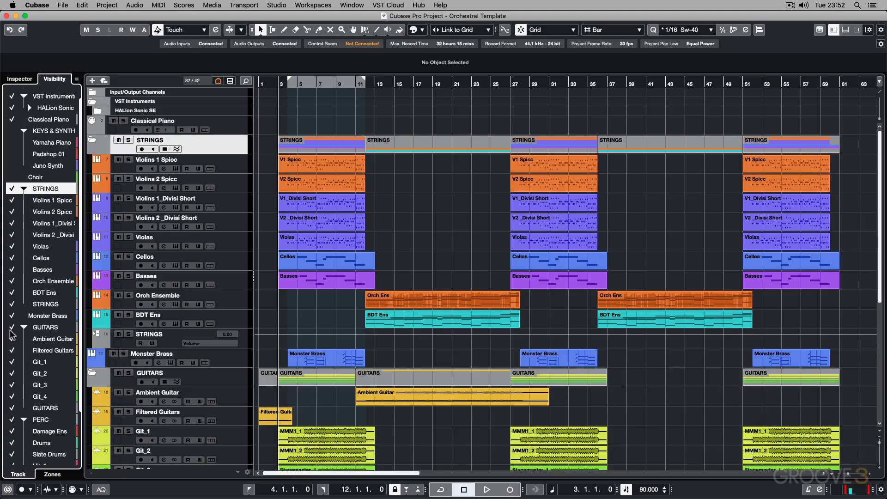
left_click(12, 177)
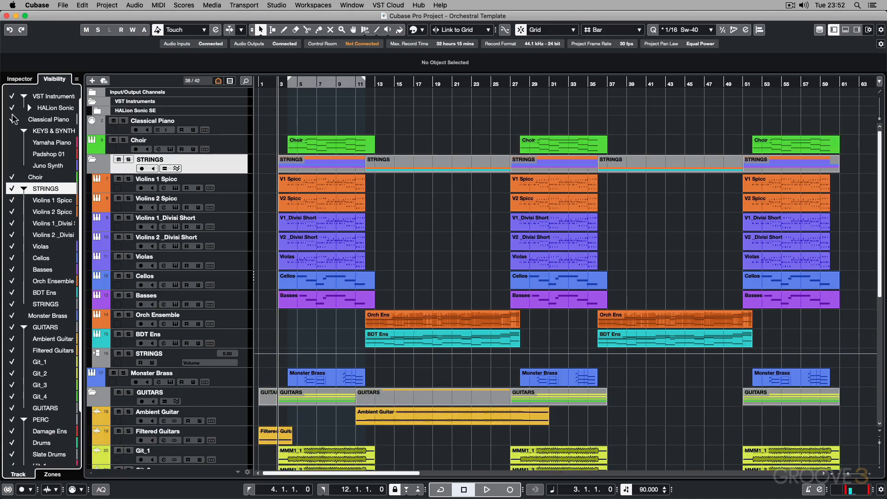
left_click(11, 133)
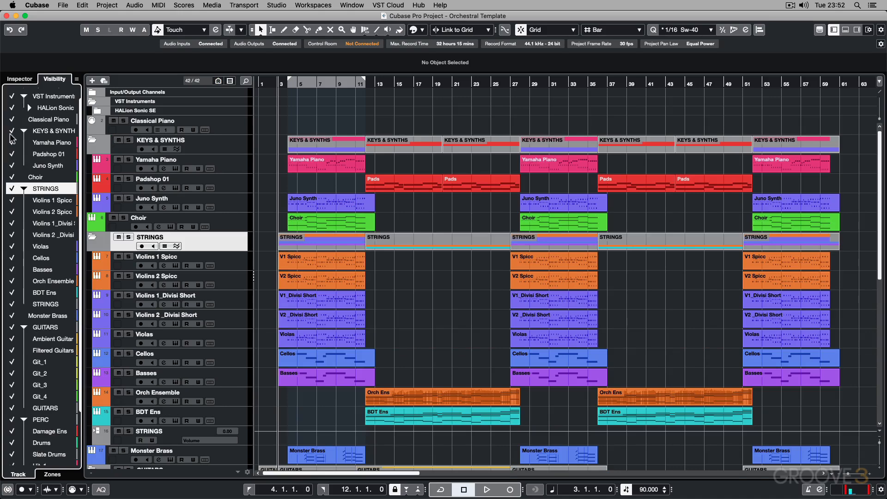
left_click(14, 82)
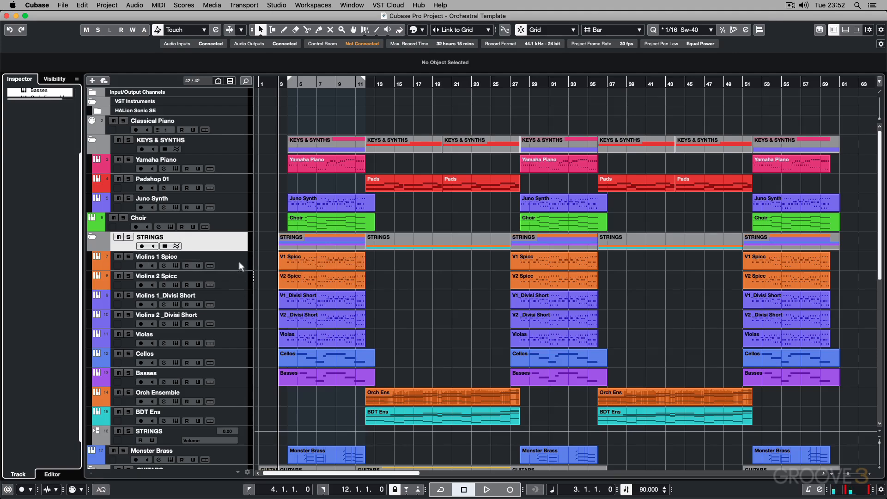
Step: Select all tracks from Violins 1 Spicc through BDT Ens and open the Project Logical Editor
left_click(240, 267)
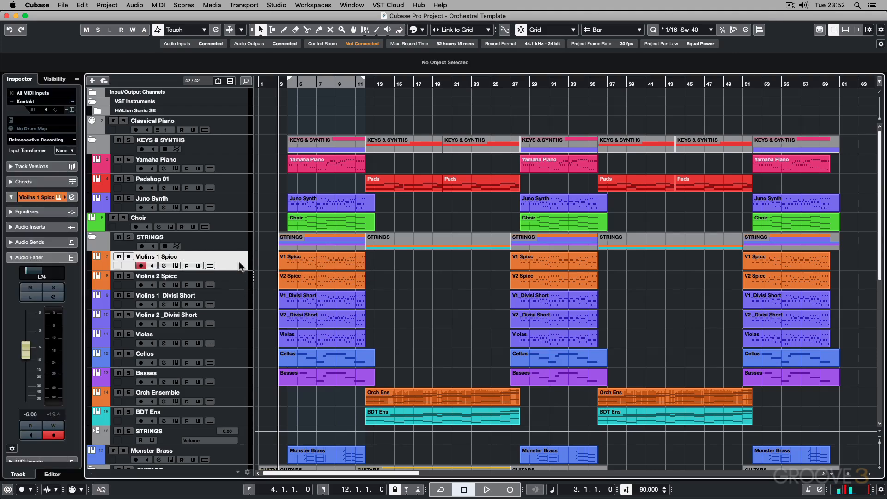
left_click(235, 407, "shift")
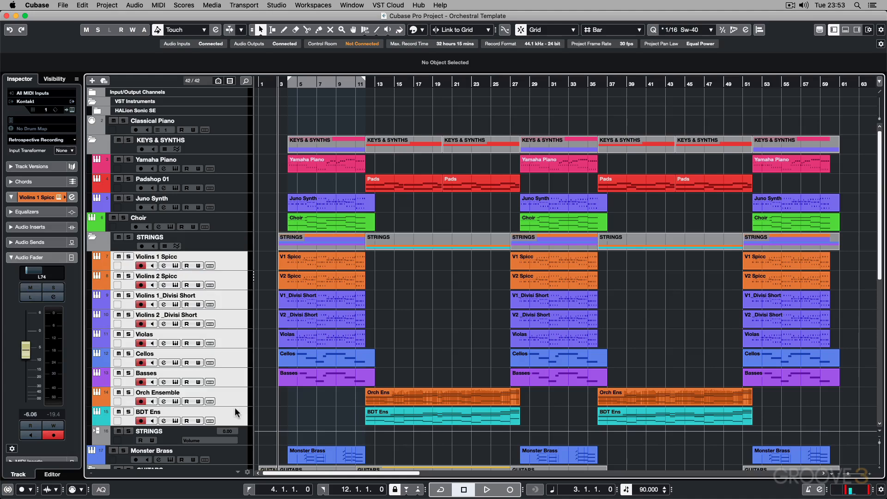
key("alt+p")
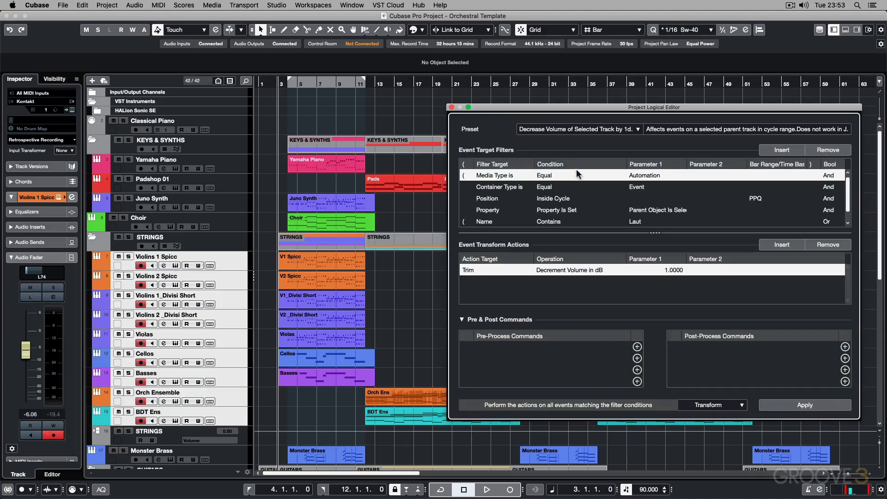
Step: Load the Append '-Hi' to Selected Track Names factory preset from the Naming category
left_click(541, 132)
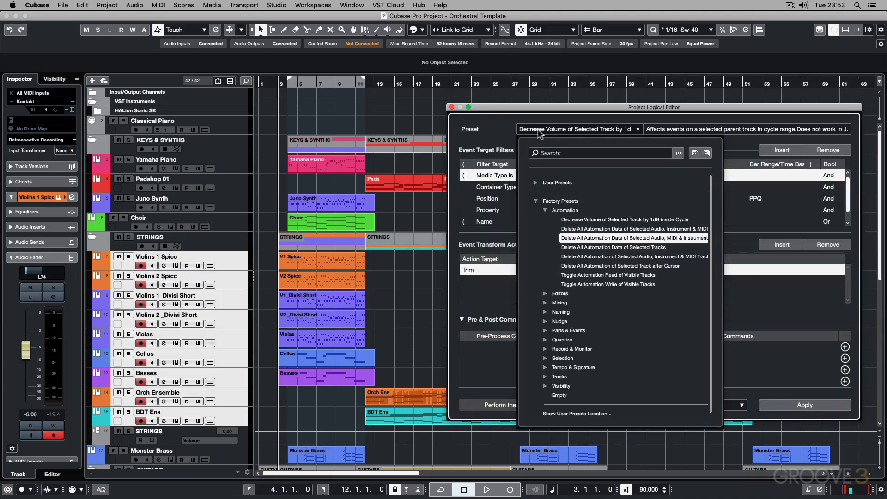
left_click(544, 211)
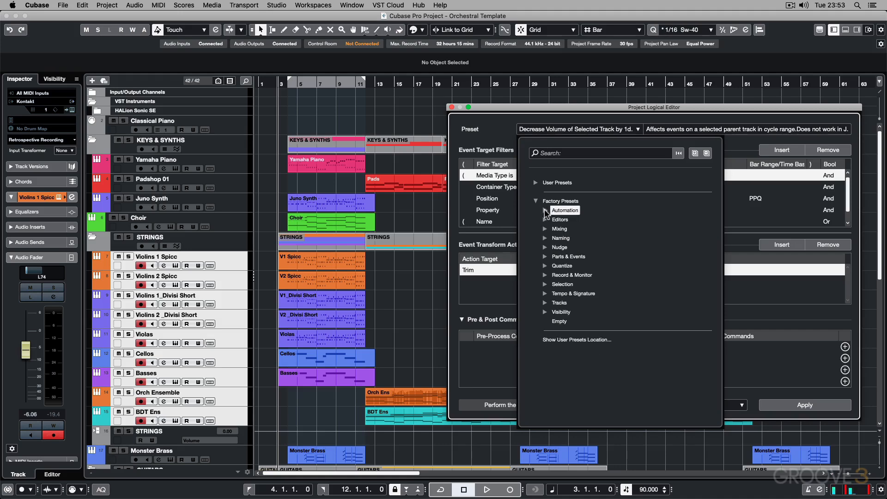
left_click(545, 237)
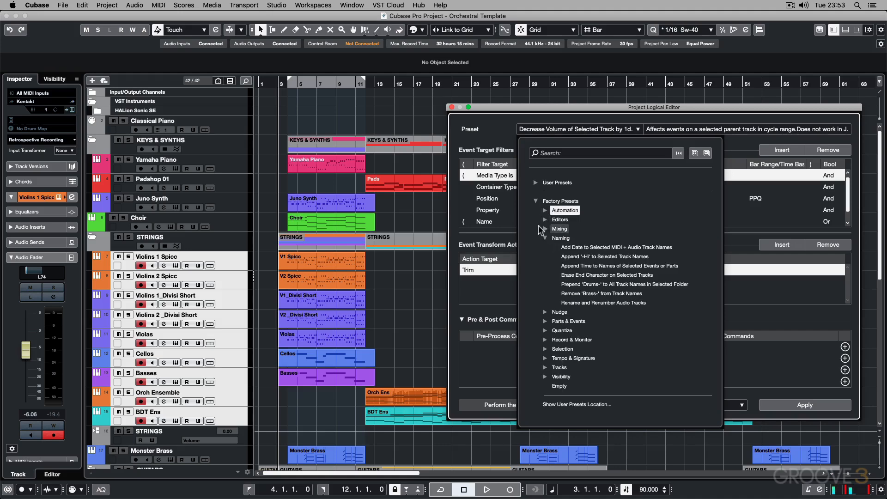
left_click(602, 257)
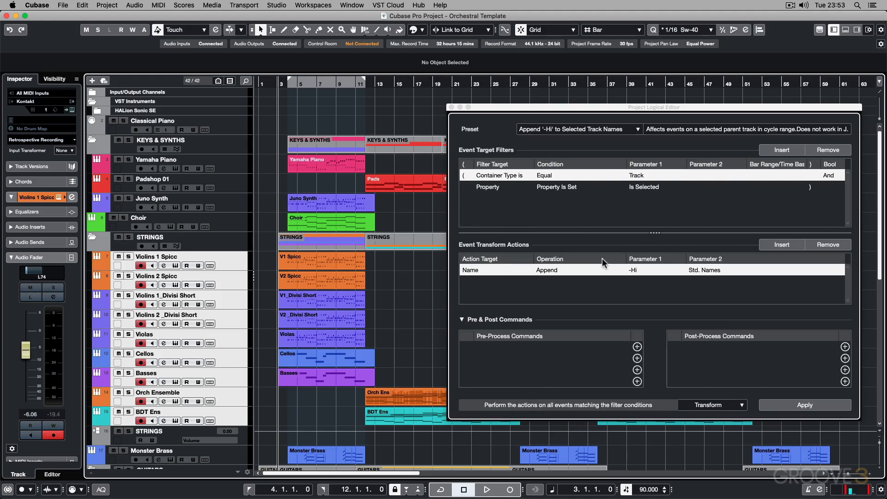
Step: Set the Name action's appended text to -STRINGS and apply it to the selected string tracks
left_click(630, 274)
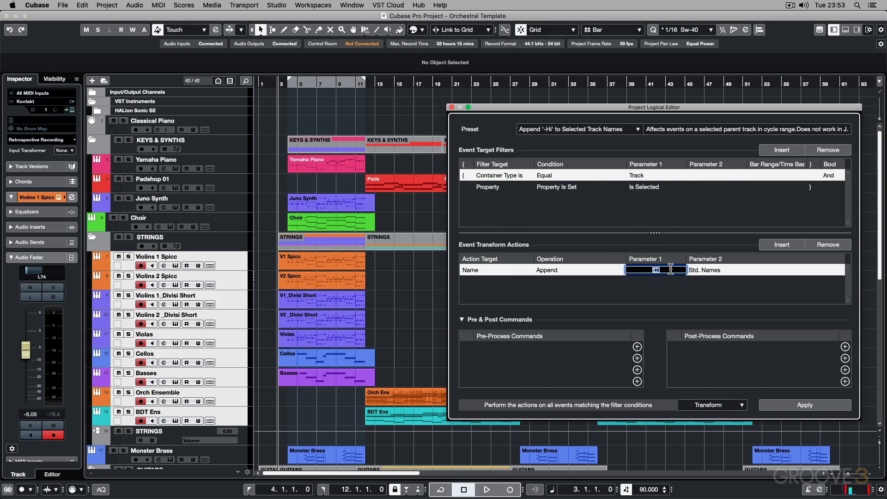
type("-STRINGS")
key("Return")
left_click(786, 406)
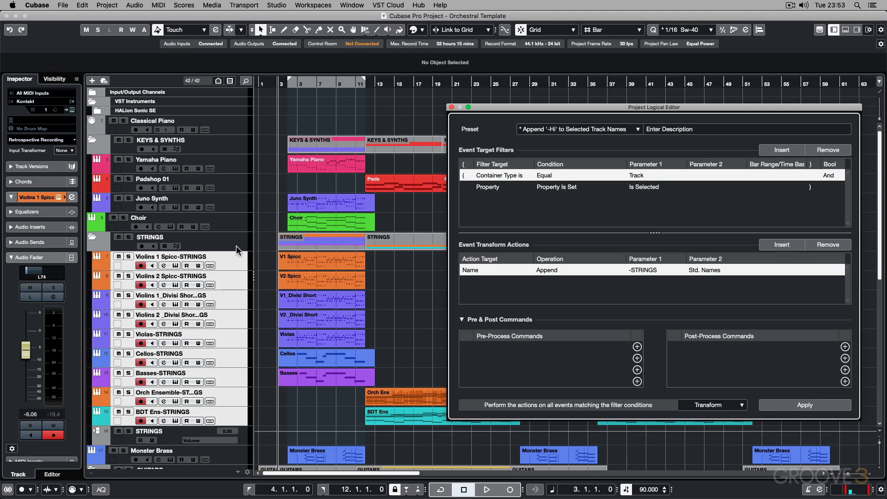
Step: Load the Empty factory preset in the Project Logical Editor and select only the STRINGS folder track
left_click(545, 131)
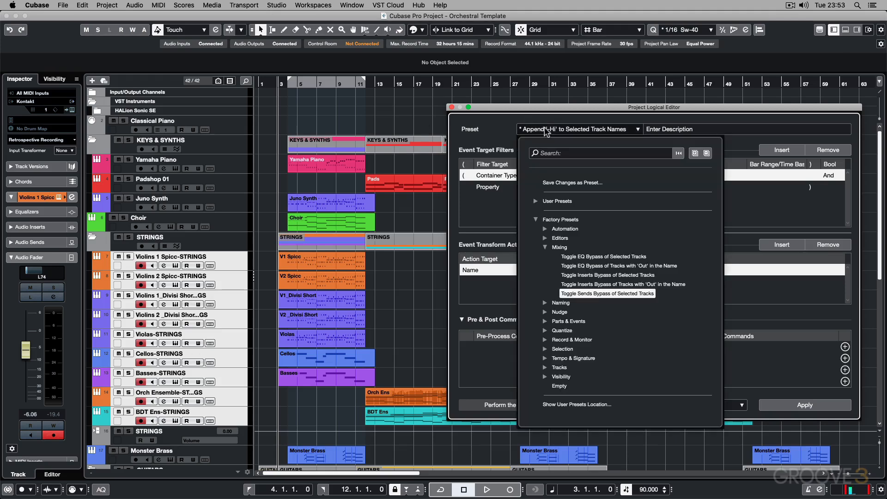
left_click(559, 387)
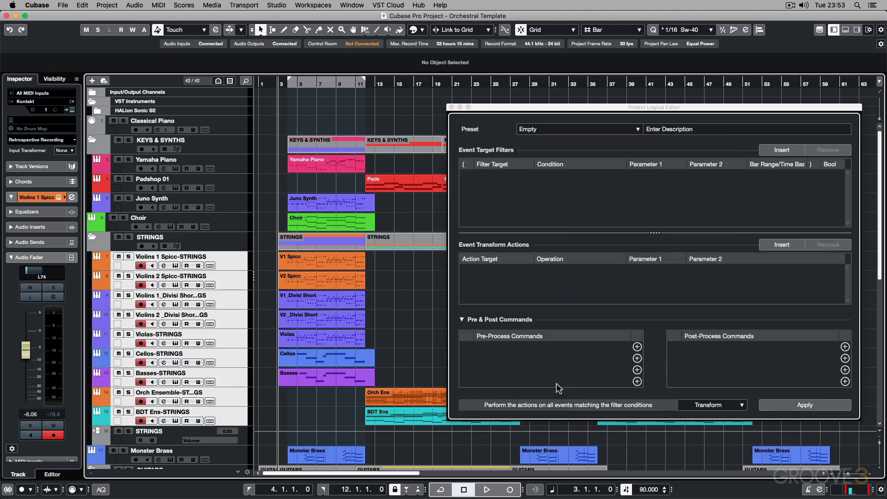
left_click(209, 239)
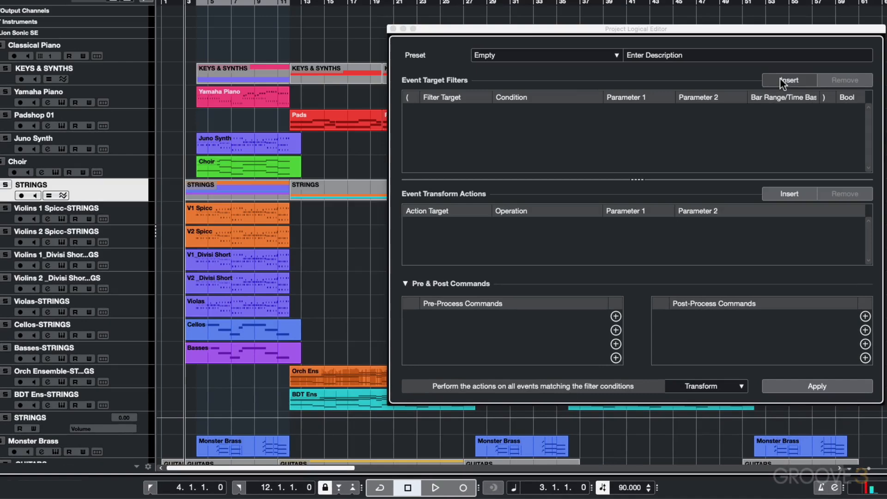
Step: Add an event target filter with Name as the target, Contains Not as the condition and STRINGS as Parameter 1
left_click(775, 149)
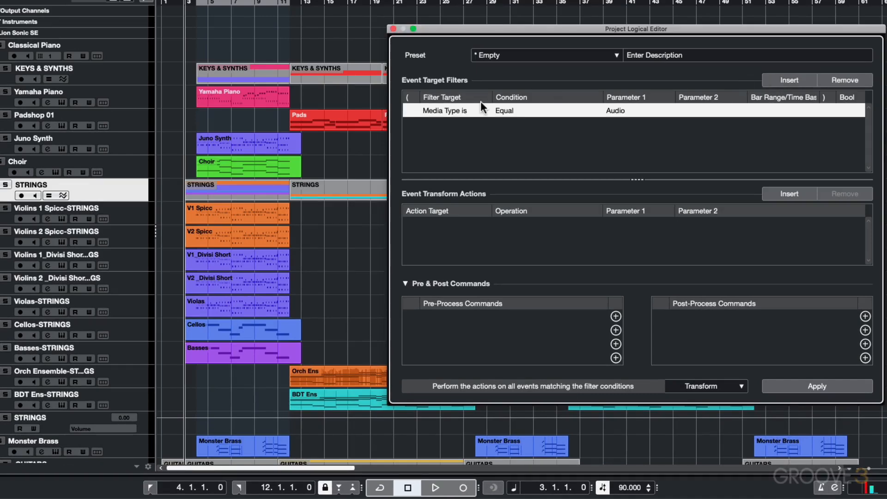
left_click(435, 111)
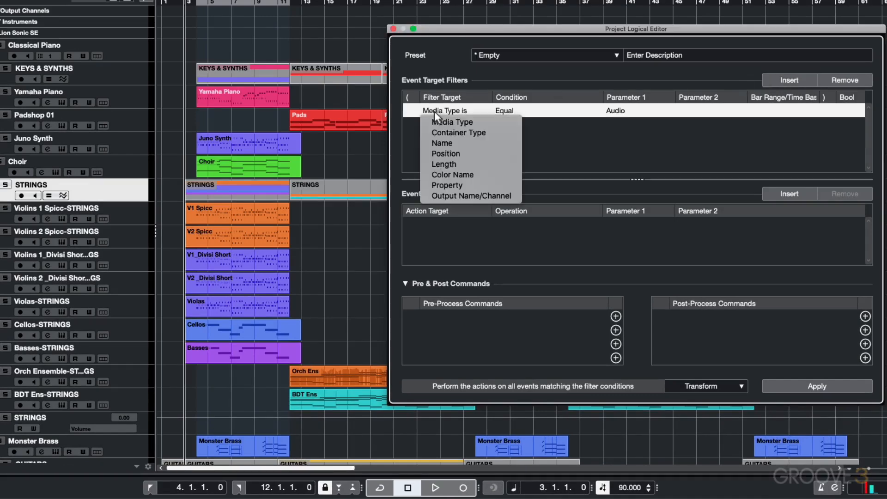
left_click(437, 143)
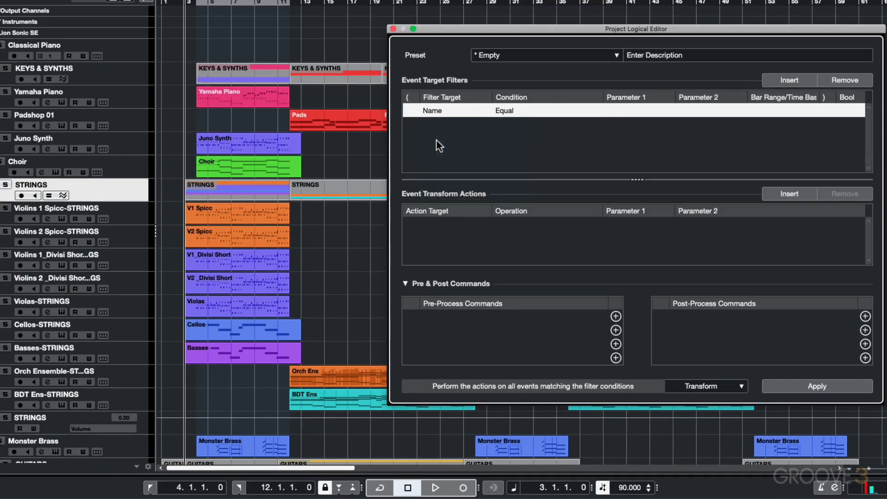
left_click(509, 112)
left_click(516, 140)
left_click(624, 110)
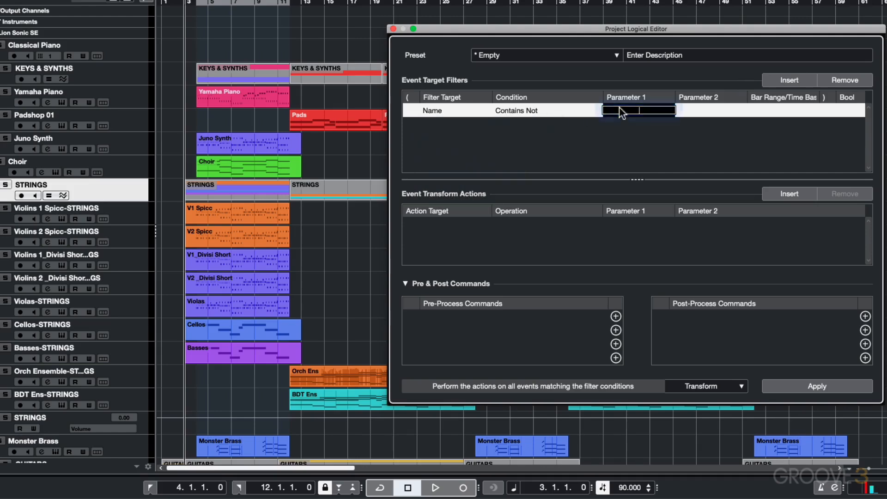
type("STRINGS")
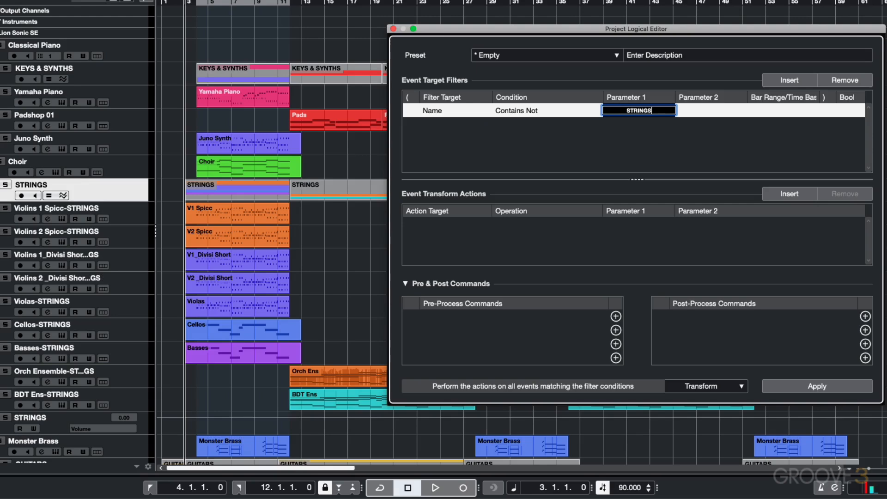
left_click(633, 155)
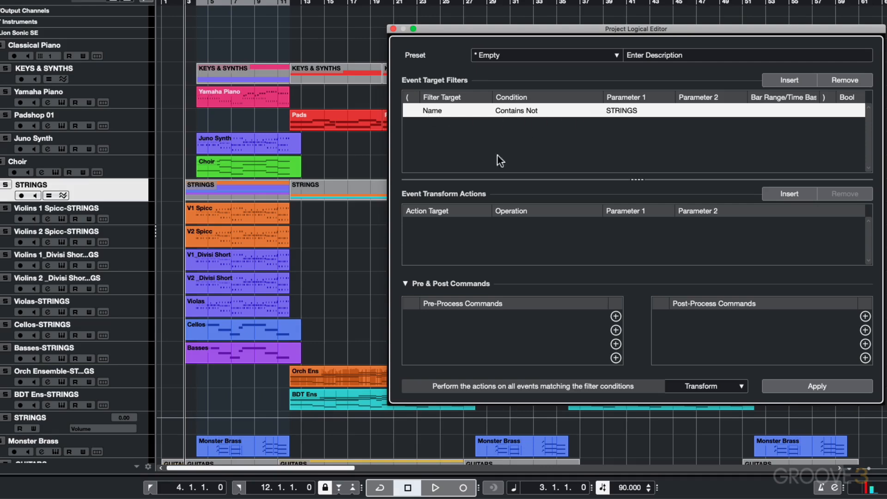
Step: Add an event transform action with Track Operation as the target, Hide Track as the operation and Toggle as Parameter 1
left_click(772, 195)
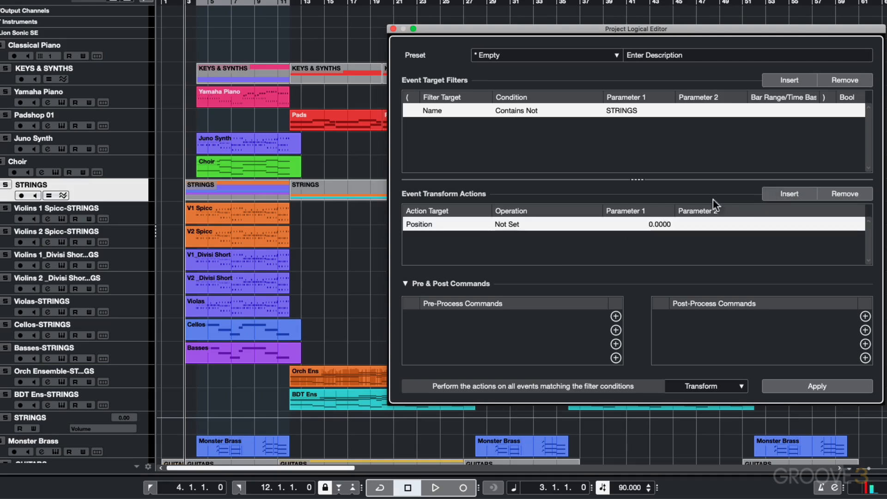
left_click(428, 225)
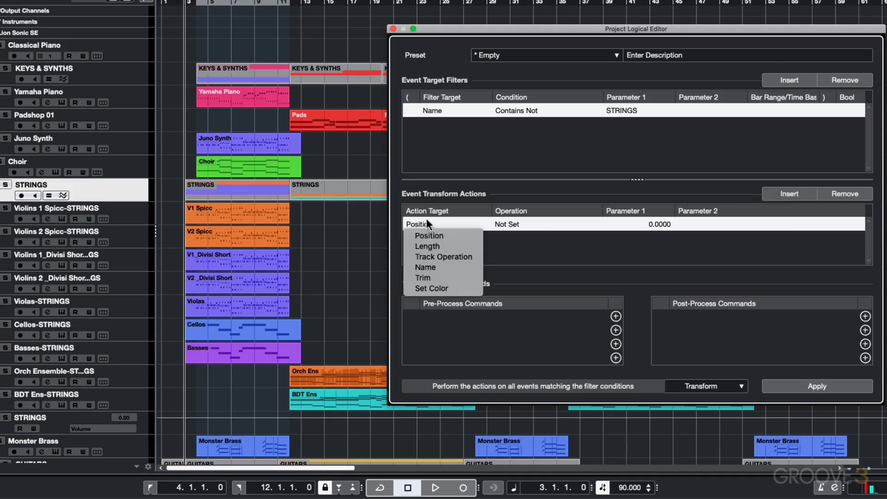
left_click(430, 256)
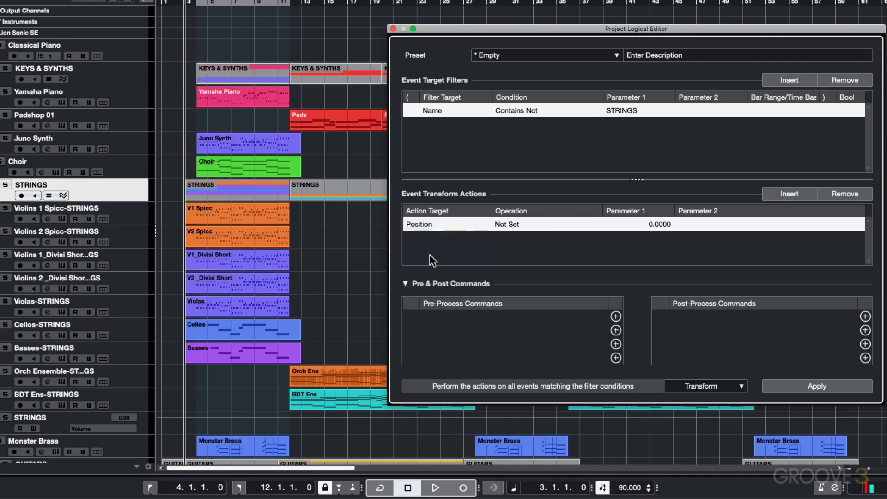
left_click(506, 221)
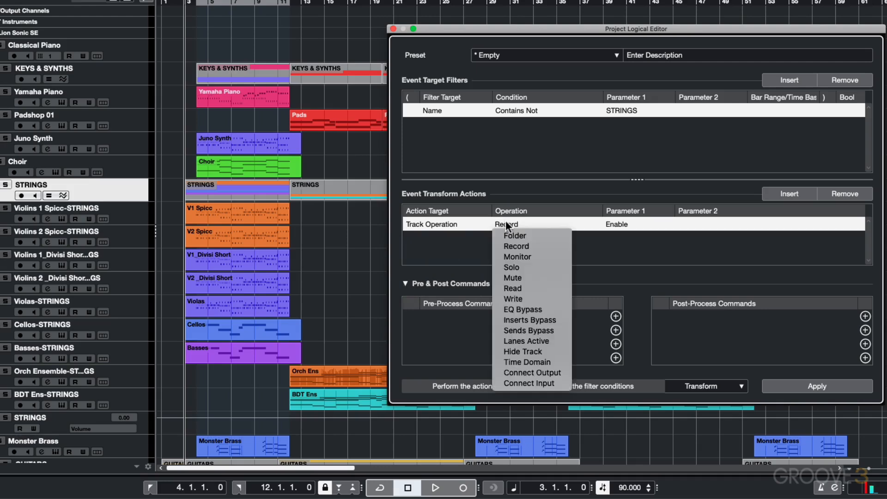
left_click(509, 350)
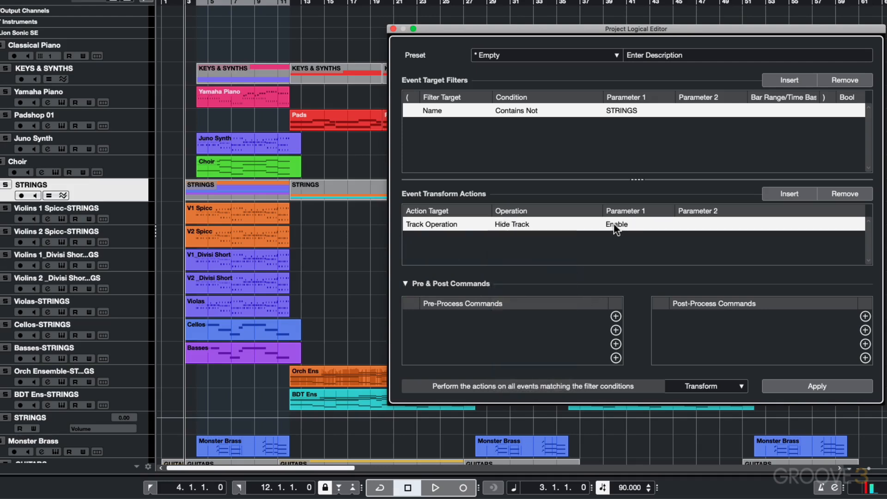
left_click(614, 223)
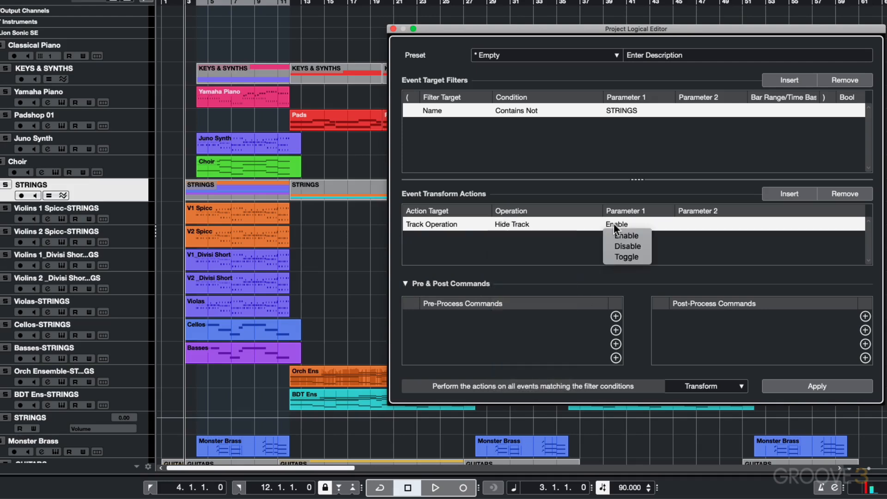
left_click(617, 257)
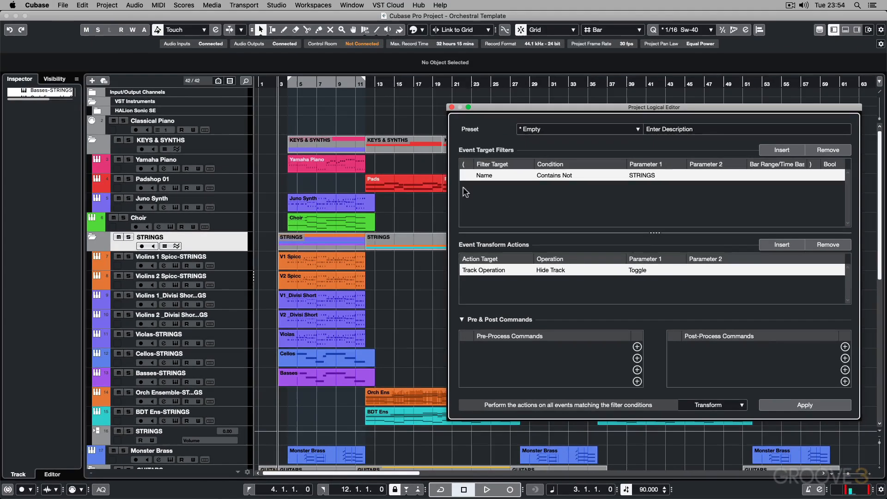
Step: Apply the Hide Track toggle four times to test hiding and restoring all tracks without STRINGS in their names
left_click(786, 407)
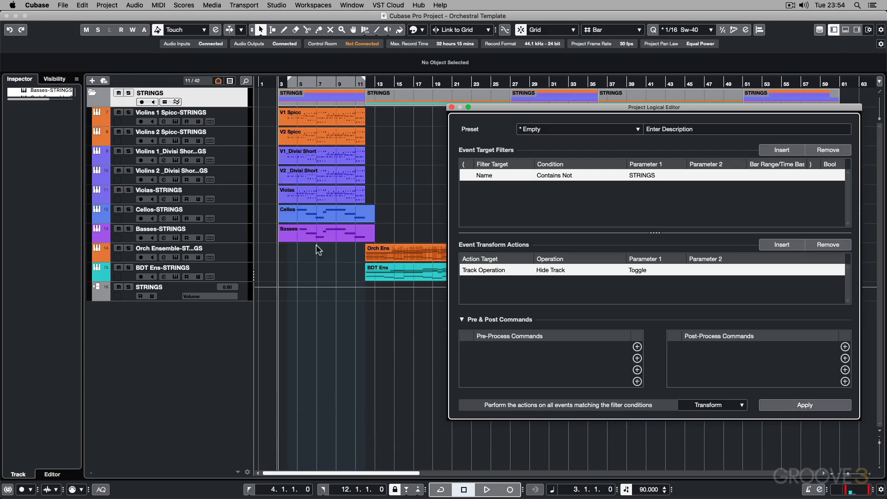
left_click(790, 403)
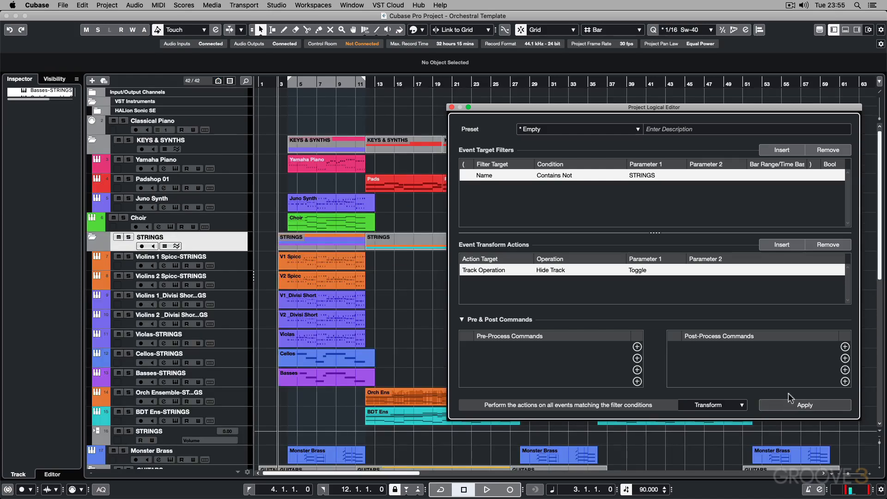
left_click(809, 406)
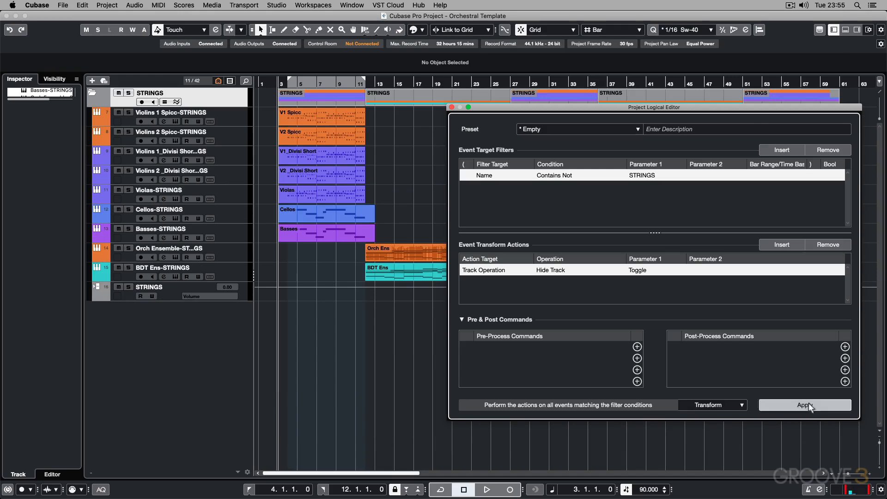
left_click(809, 404)
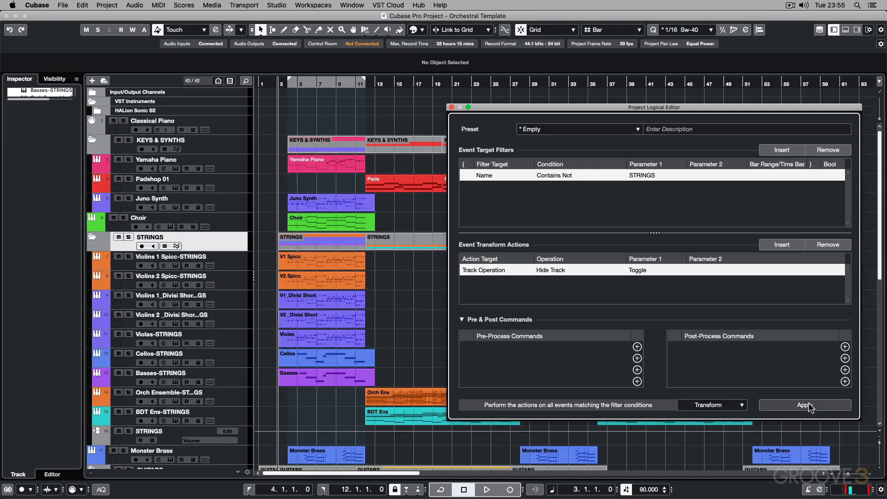
left_click(615, 129)
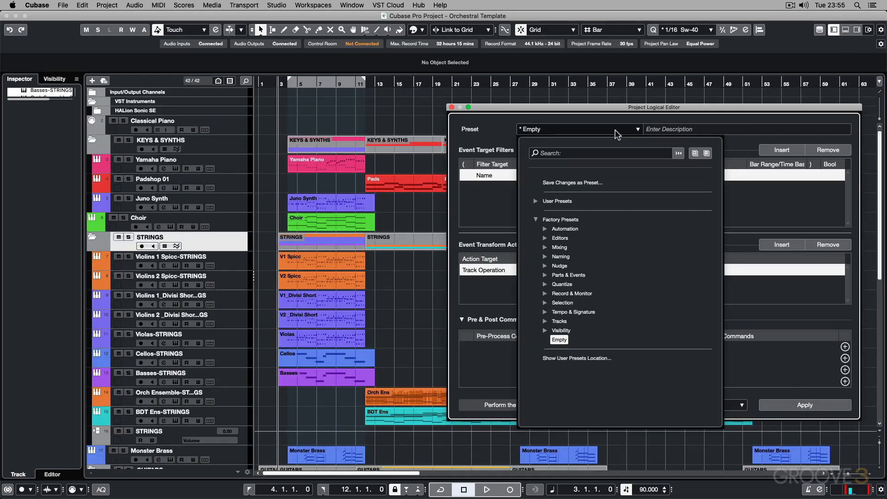
left_click(695, 153)
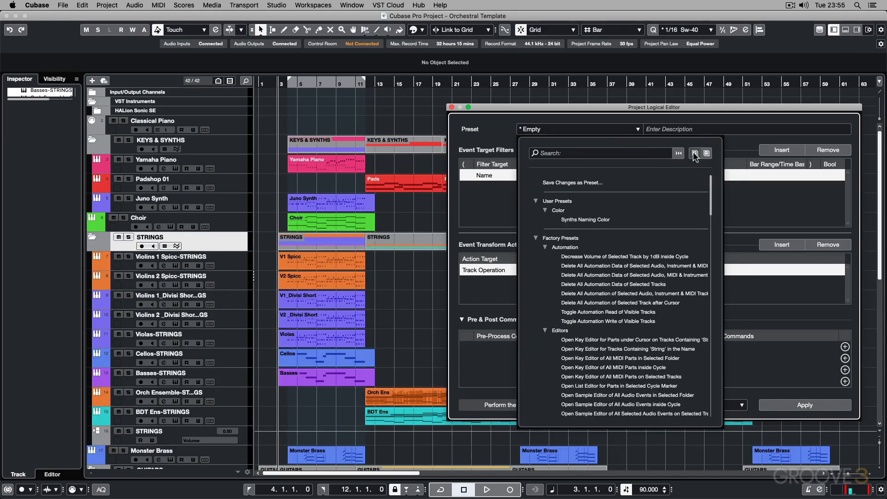
left_click(577, 184)
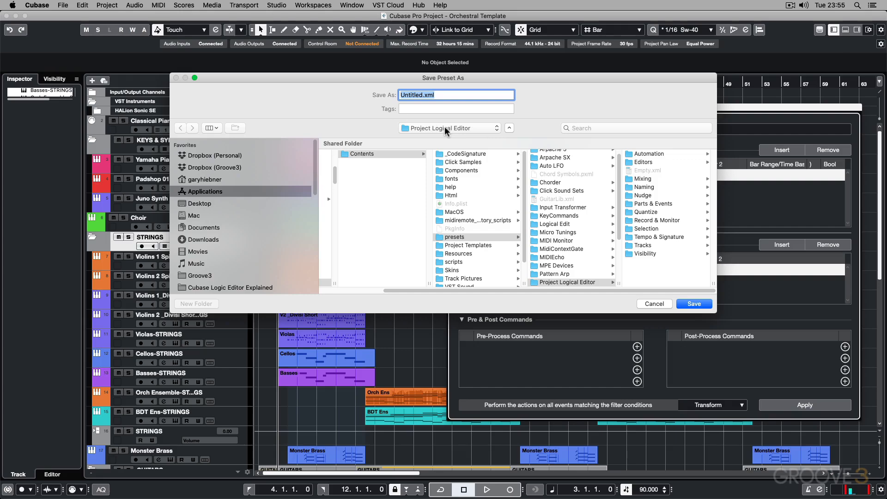
left_click(655, 304)
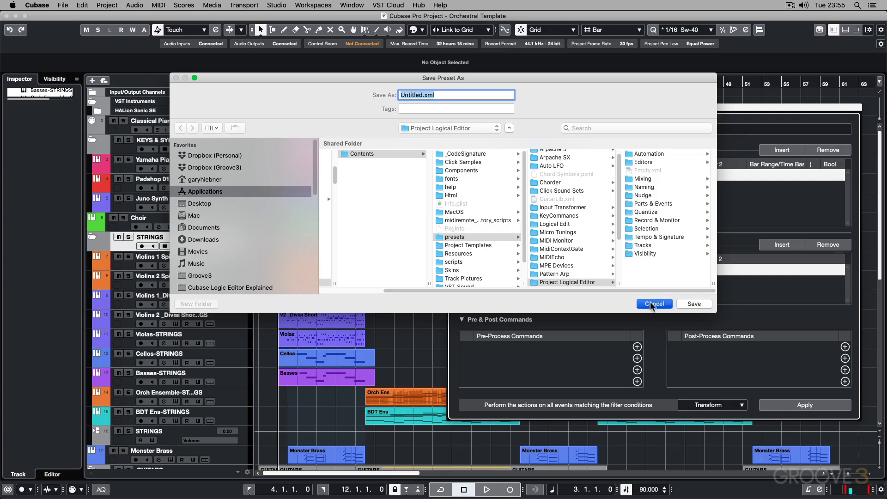
Step: Show the user presets location in Finder and create a folder named Naming inside the Project Logical Editor folder
left_click(566, 128)
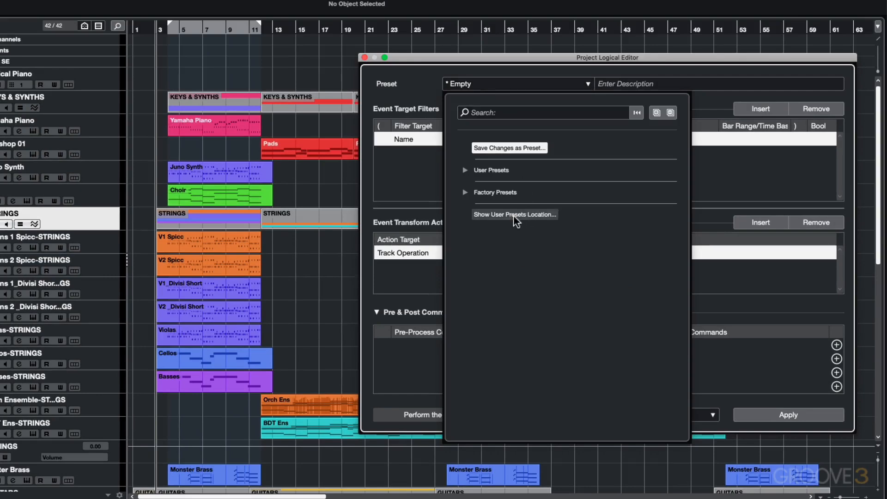
left_click(515, 215)
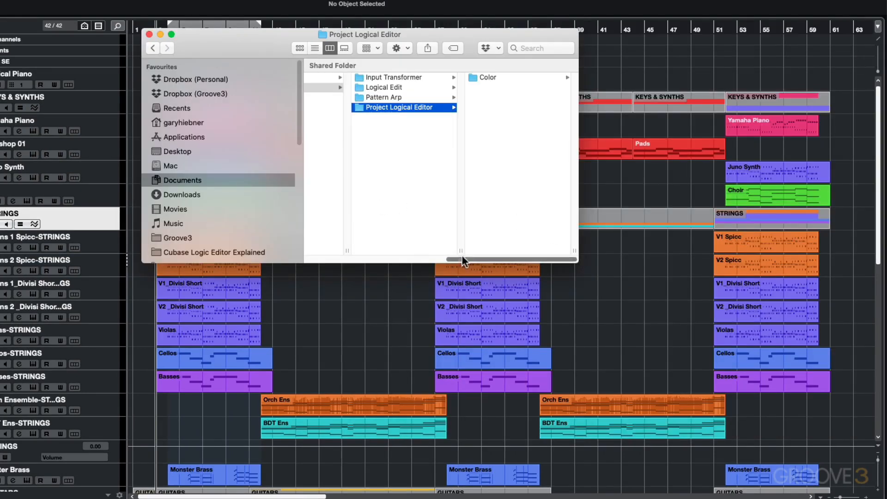
left_click_drag(462, 258, 367, 257)
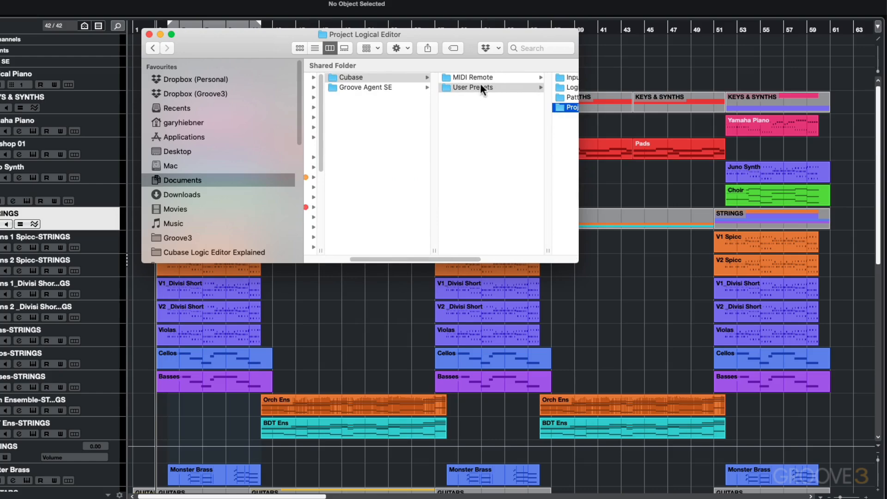
left_click_drag(455, 257, 540, 259)
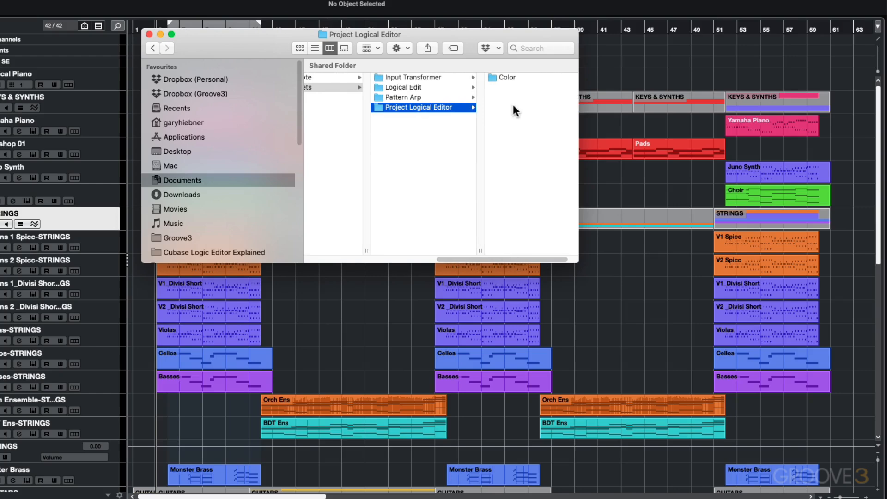
right_click(511, 109)
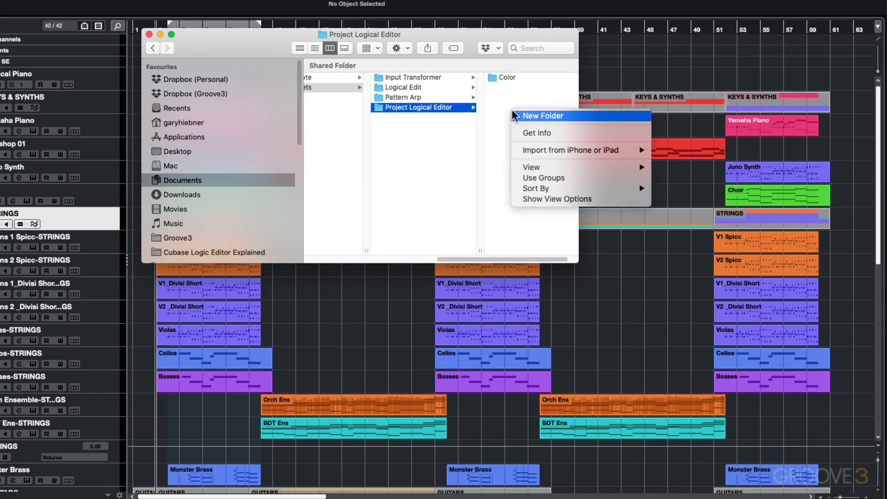
left_click(522, 114)
type("Naming")
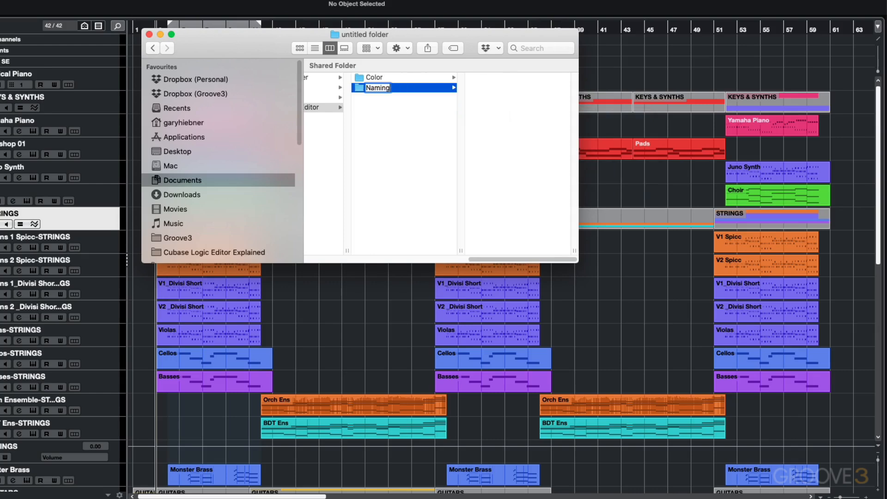
key("Return")
left_click(423, 173)
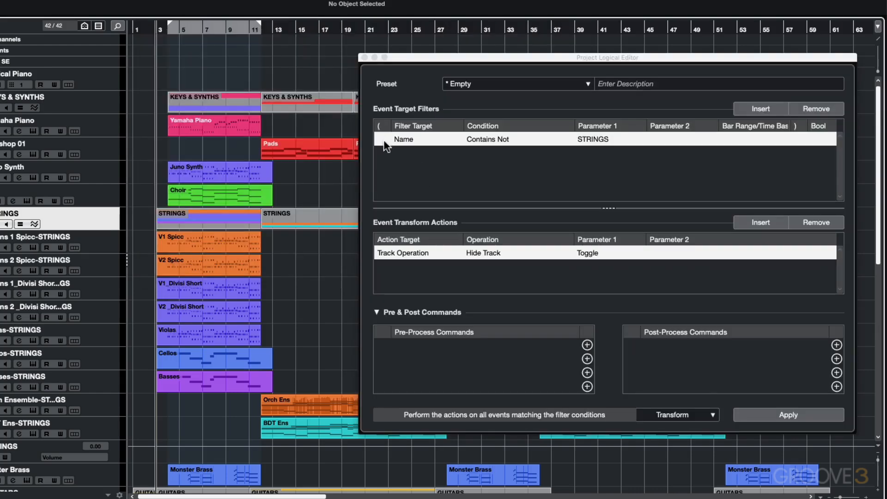
Step: Save the settings as a preset in the user presets' Project Logical Editor/Naming folder, named with the author's first name followed by _STRINGS
left_click(499, 83)
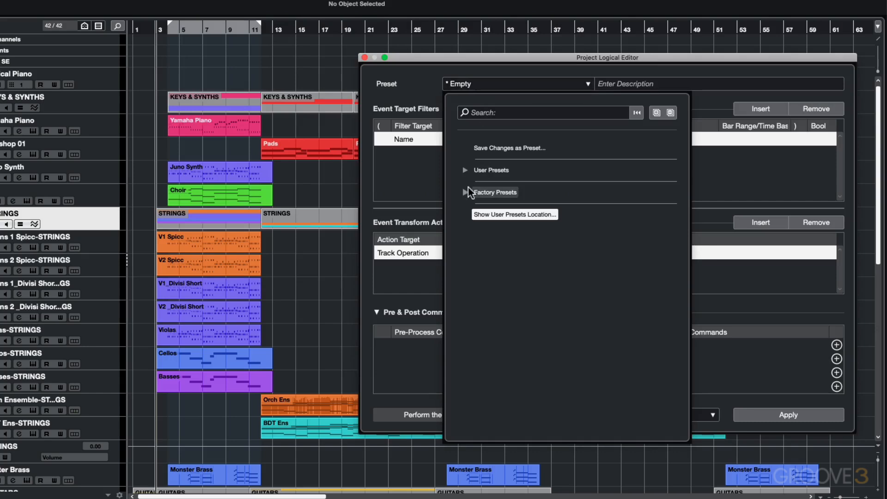
left_click(482, 150)
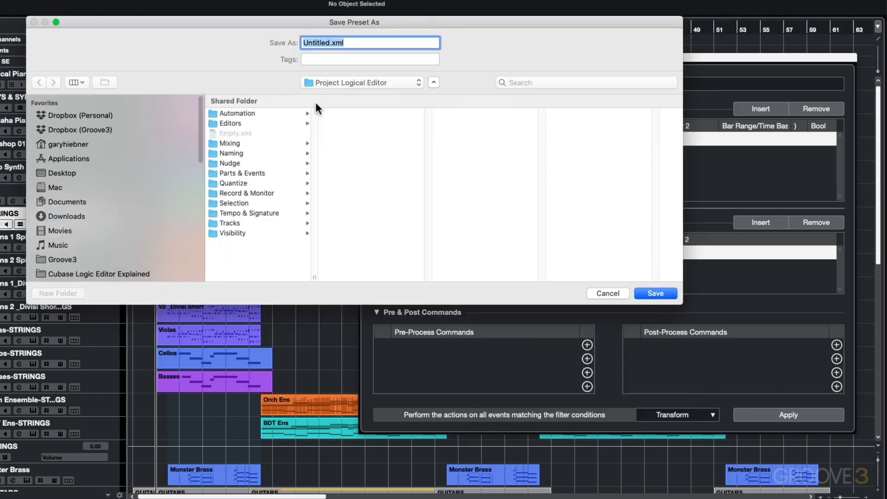
left_click(67, 207)
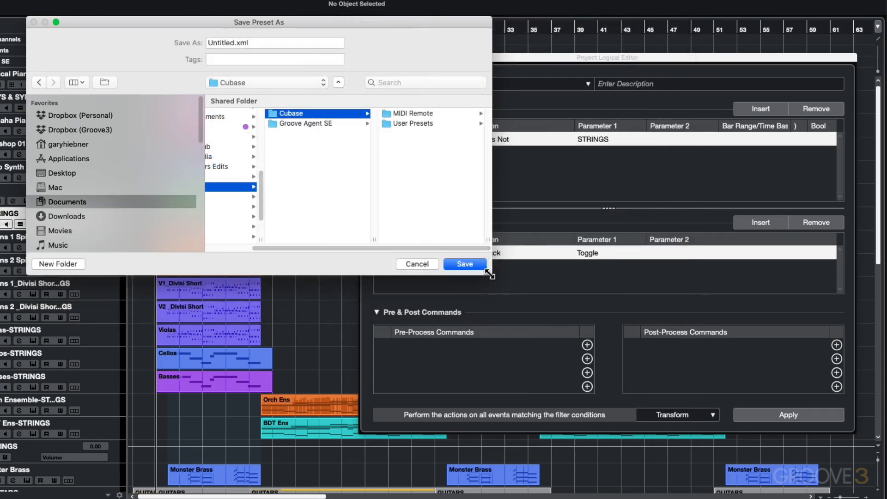
left_click_drag(489, 274, 520, 306)
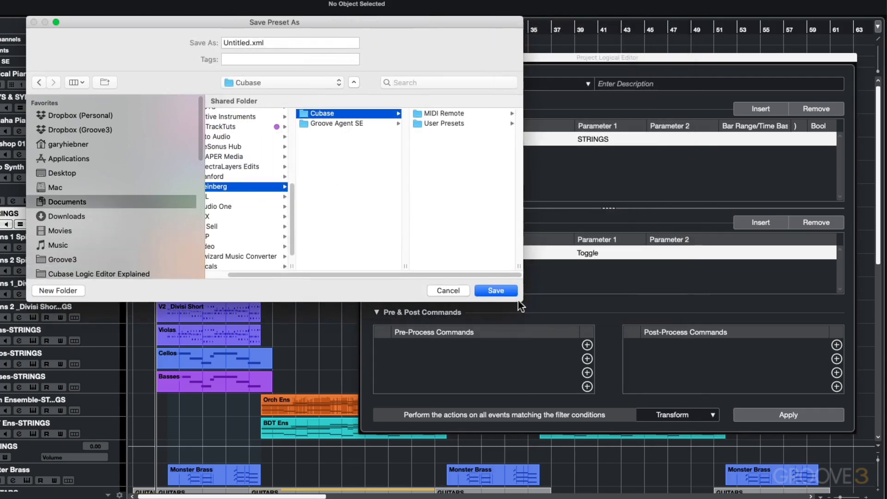
left_click(446, 123)
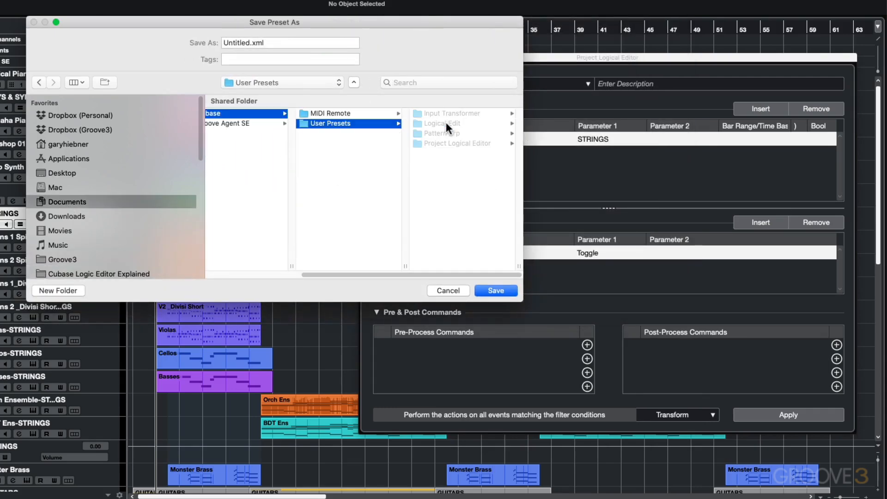
left_click(441, 141)
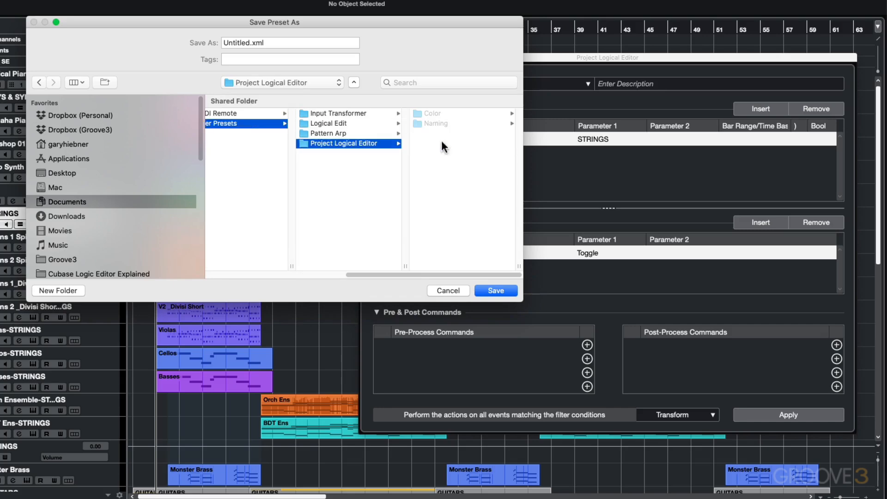
left_click(436, 122)
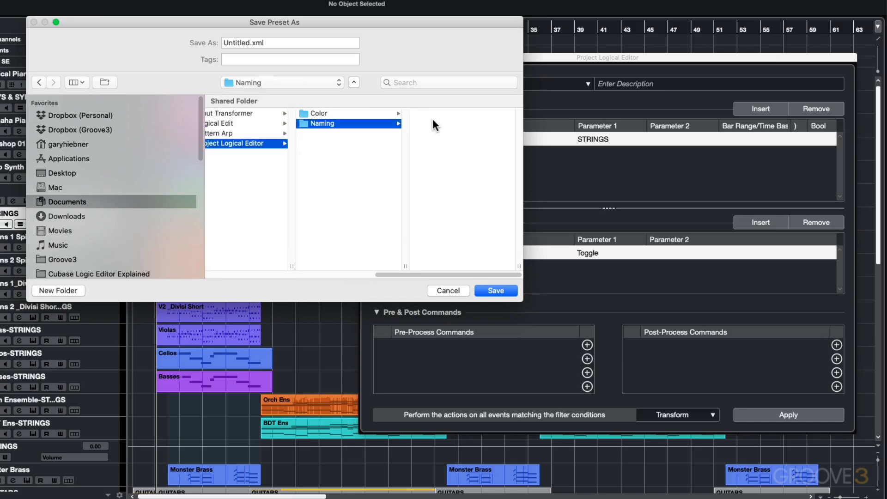
double_click(249, 42)
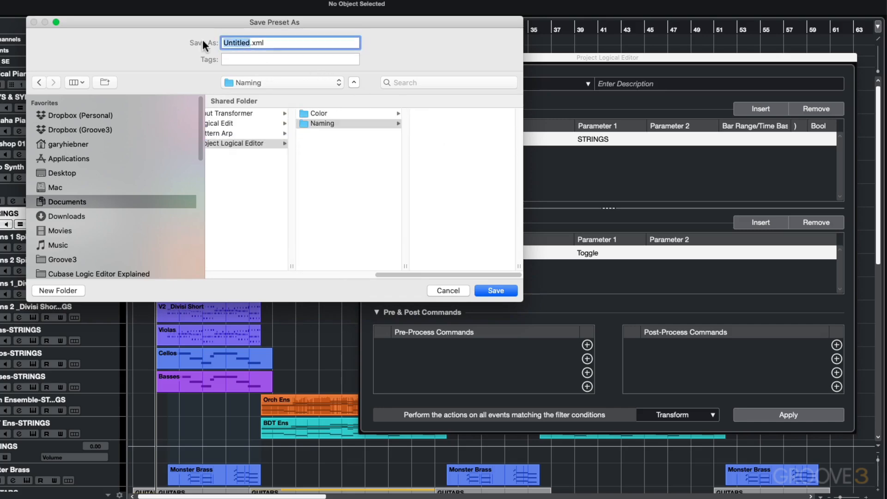
type("Gary_STRINGS")
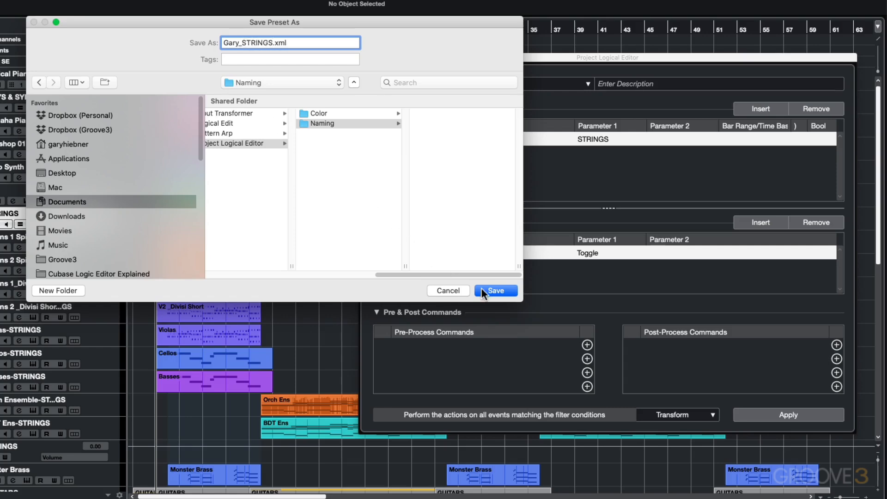
left_click(482, 291)
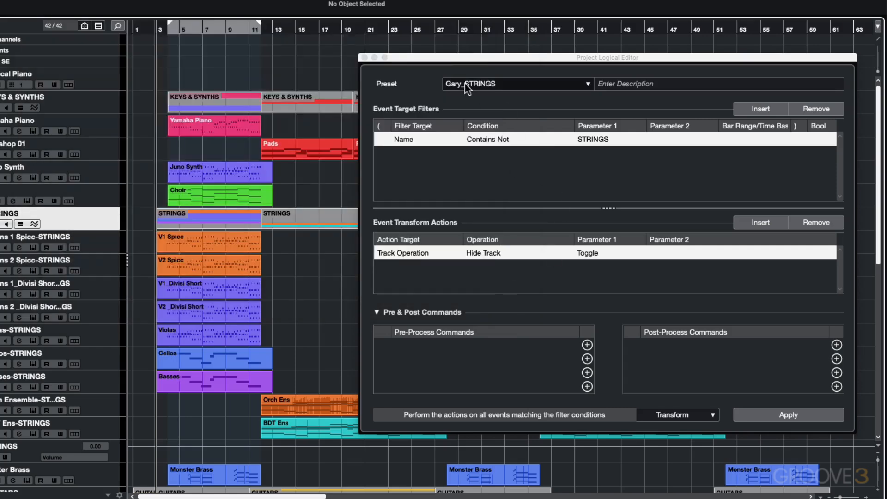
Step: Load the saved _STRINGS preset from the Naming category of the user presets
left_click(579, 85)
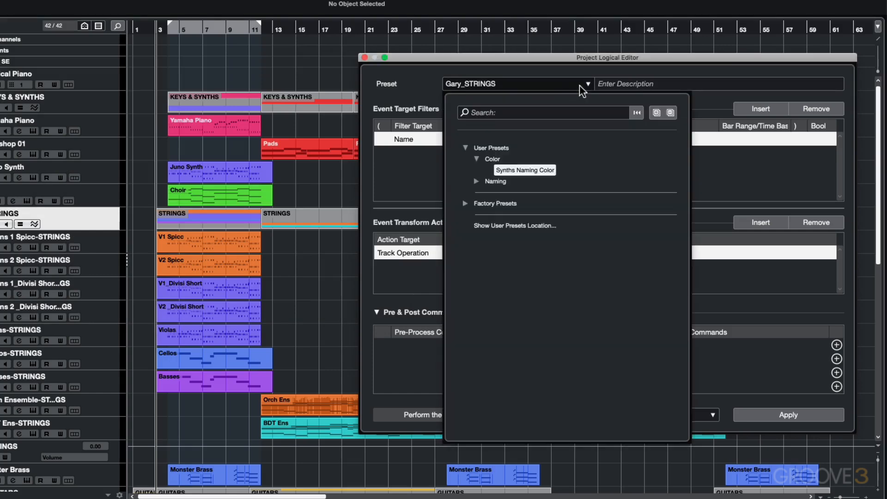
left_click(477, 180)
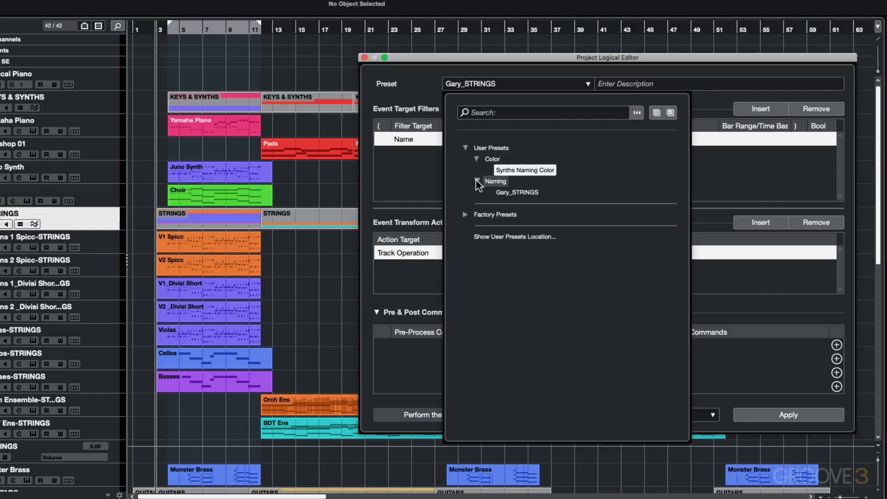
left_click(518, 192)
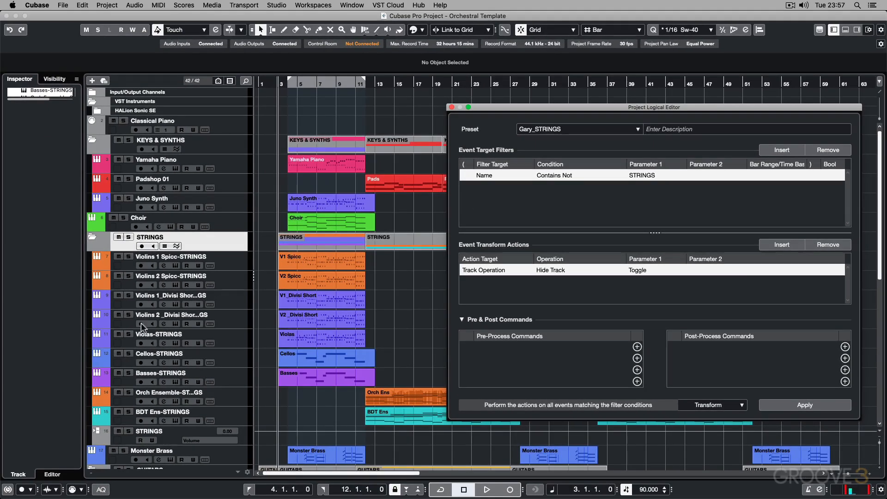
scroll(153, 315, "down", 6)
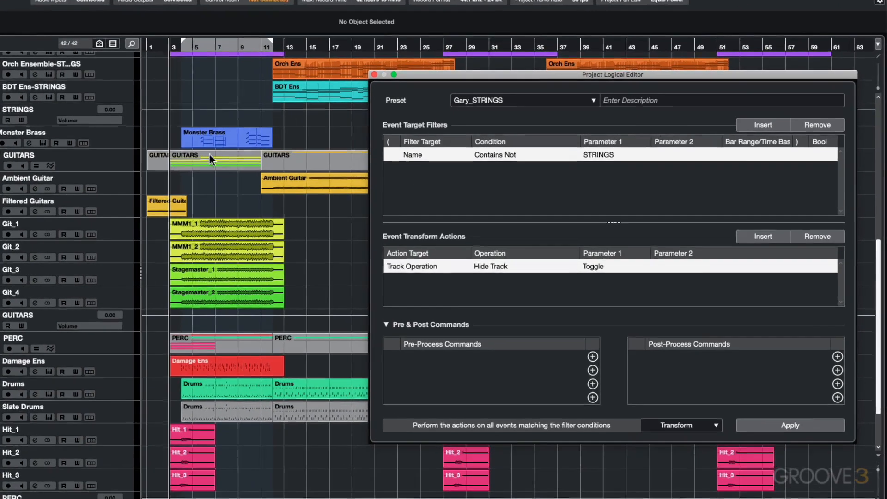
left_click(578, 129)
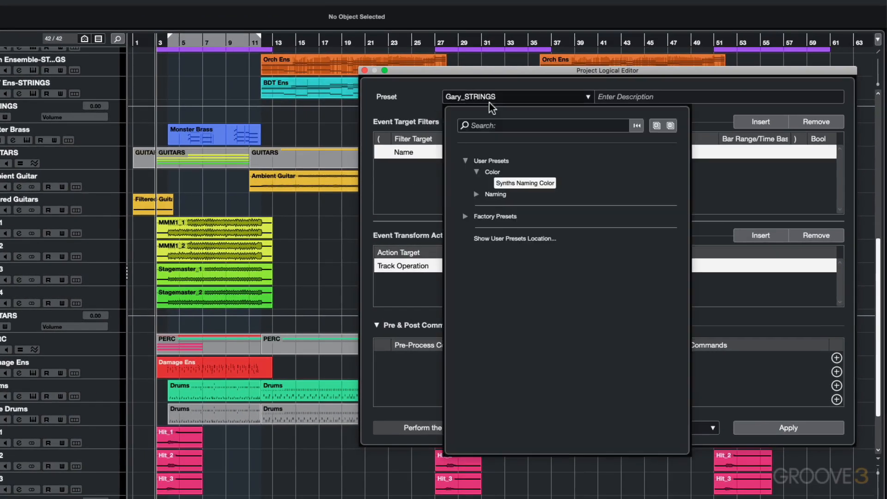
left_click(490, 217)
left_click(482, 356)
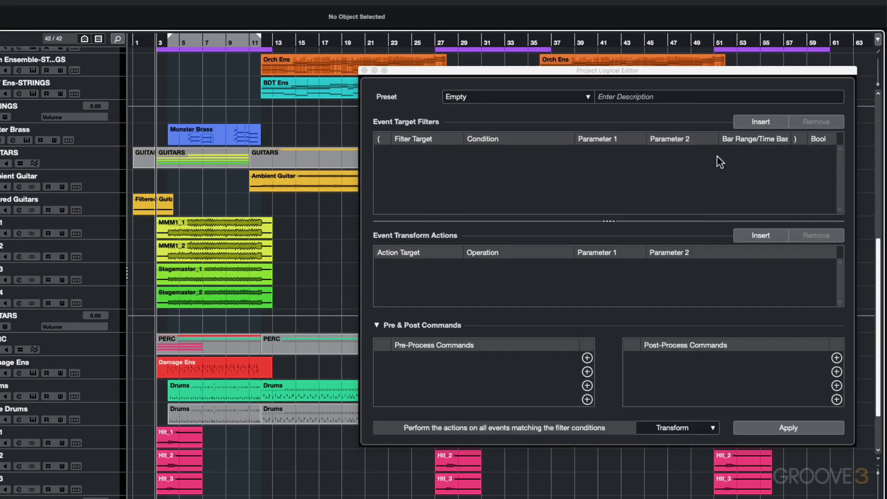
left_click(778, 121)
left_click(437, 152)
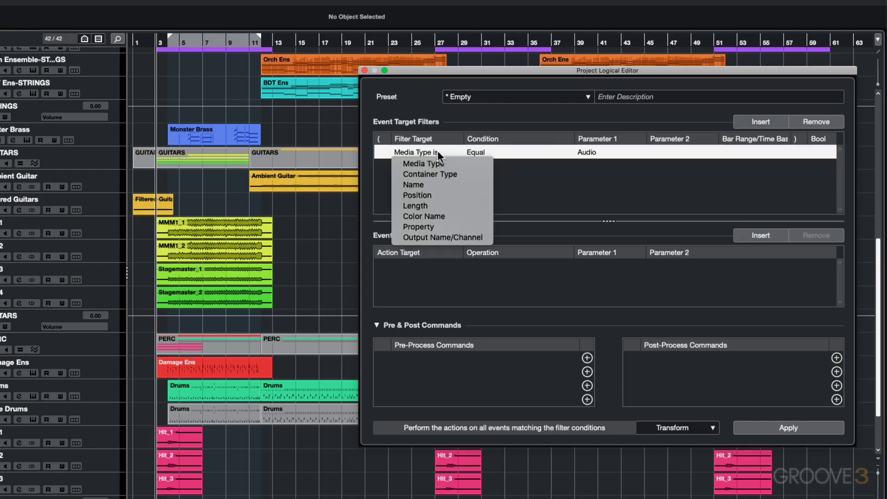
left_click(436, 184)
left_click(472, 152)
left_click(502, 191)
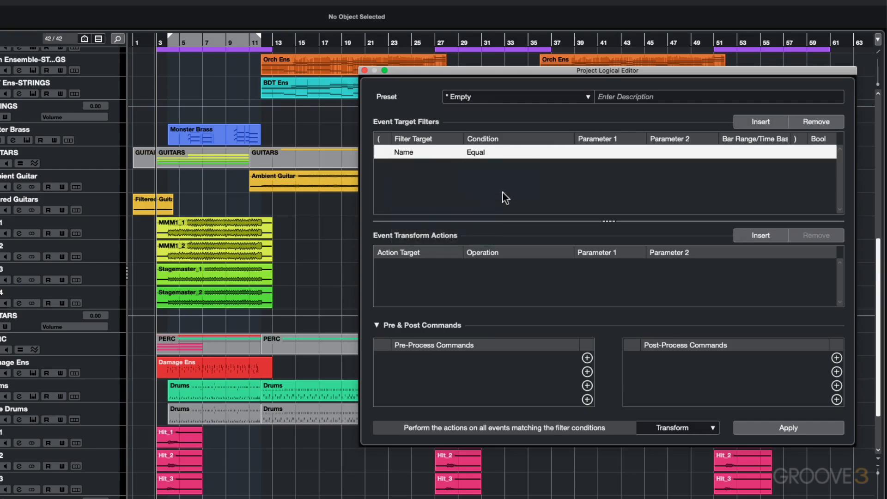
left_click(487, 157)
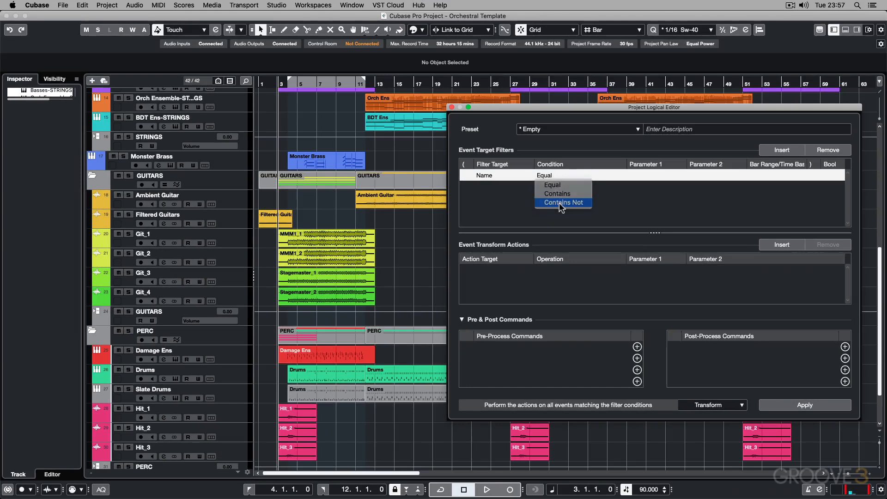
left_click(497, 185)
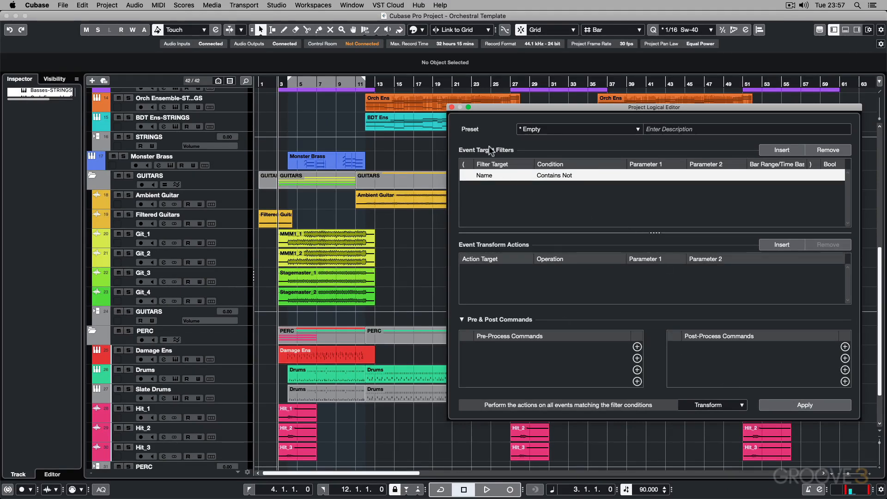
Step: Load the factory preset Append '-Hi' to Selected Track Names from the Naming category
left_click(551, 130)
left_click(545, 271)
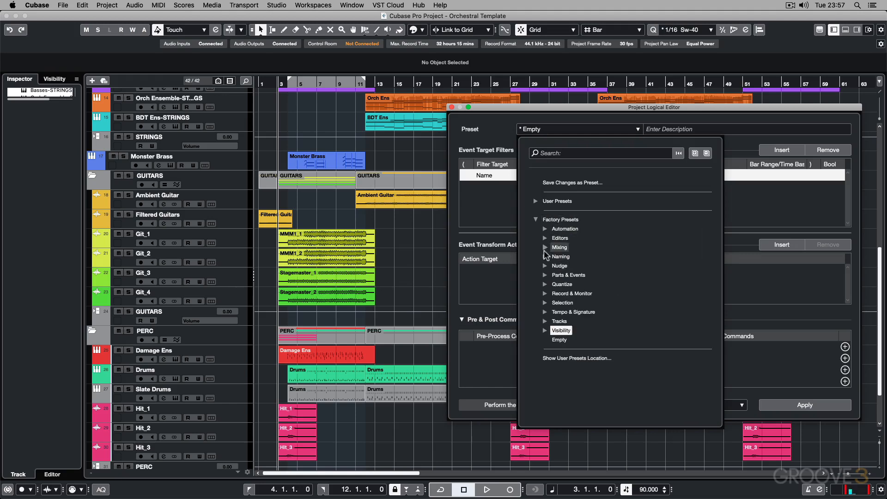
left_click(545, 256)
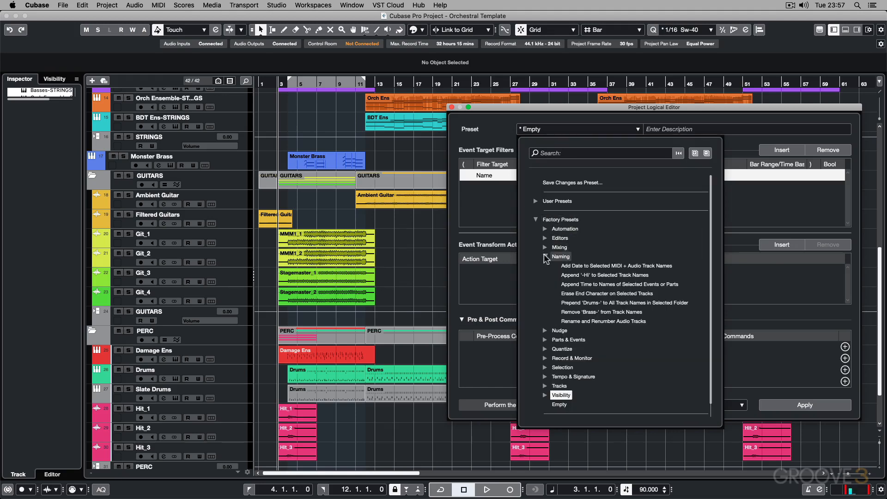
left_click(589, 276)
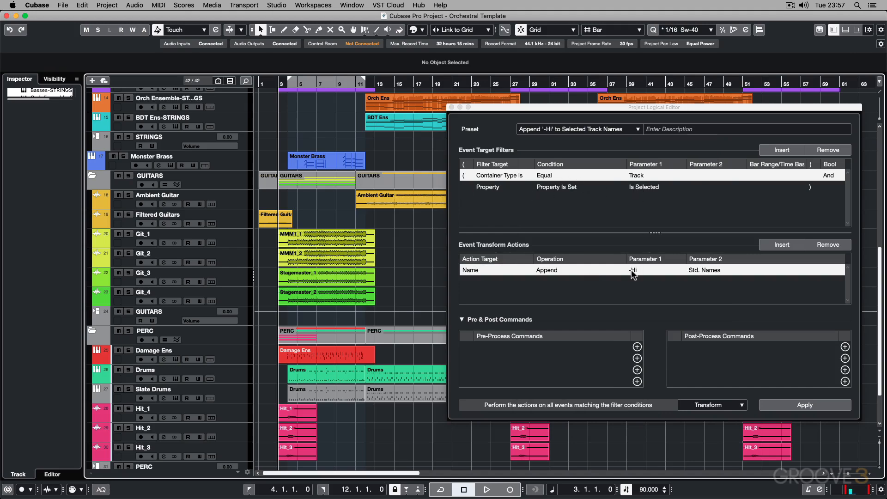
Step: Select the tracks Ambient Guitar through Git_4, change the appended text to -GUITARS, and apply the action to their names
left_click(234, 199)
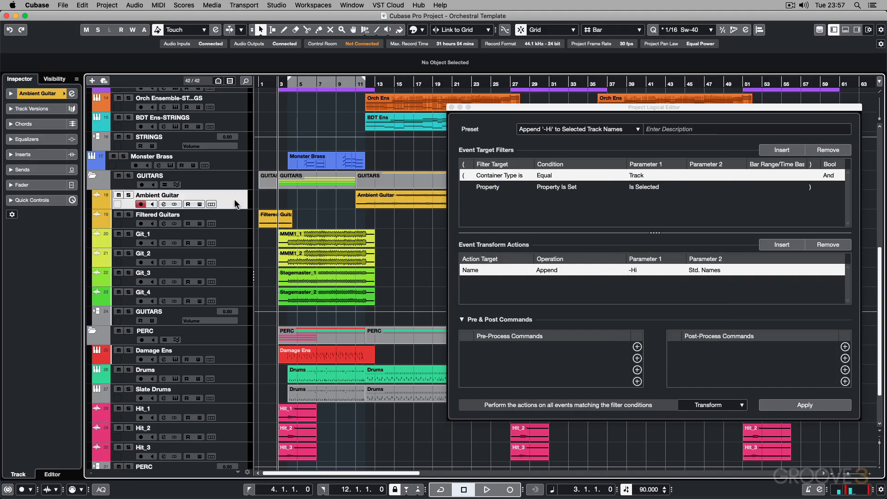
left_click(231, 292, "shift")
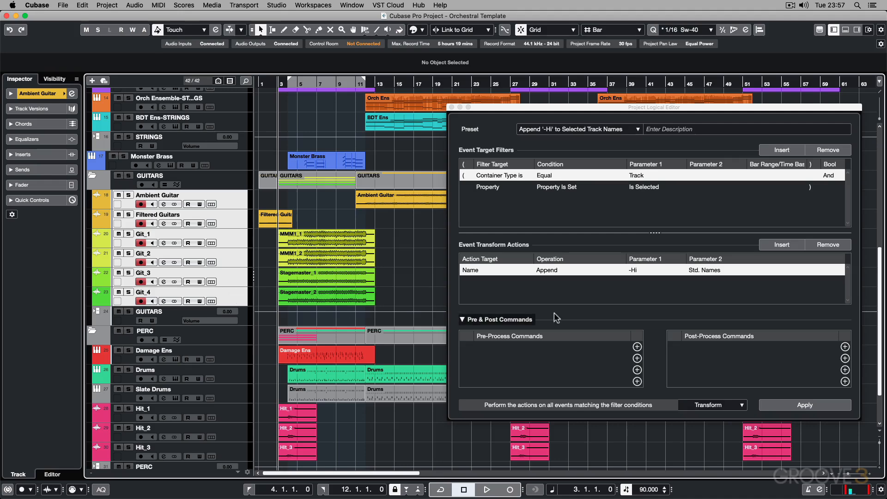
double_click(634, 270)
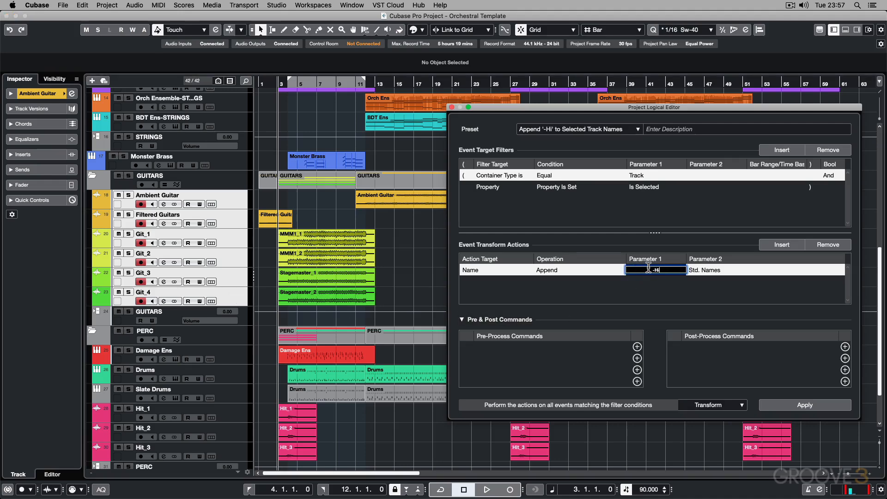
key("BackSpace")
type("GUITARS")
key("Return")
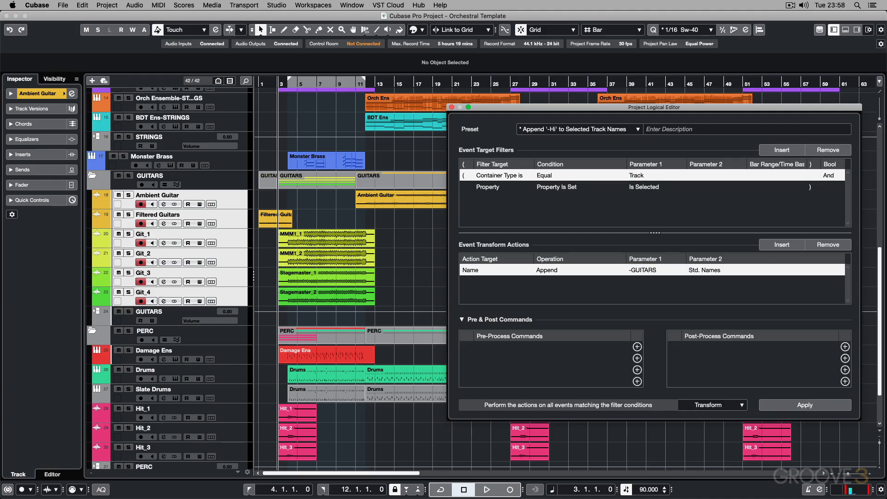
left_click(790, 404)
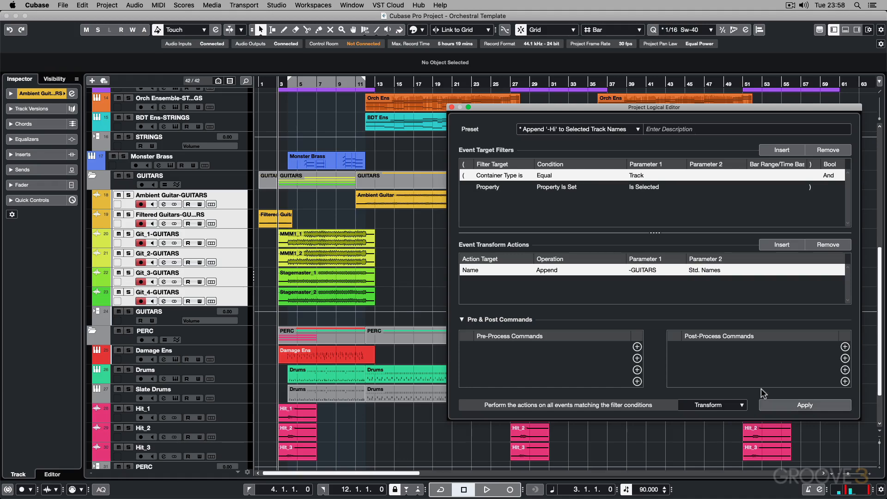
Step: Load the Empty preset and add an event target filter for Name, Contains Not, GUITARS
left_click(578, 128)
left_click(559, 404)
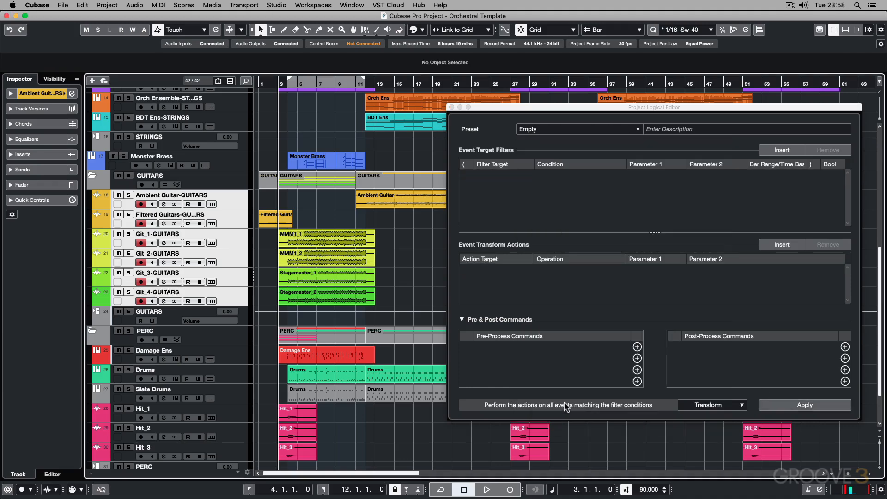
left_click(778, 149)
left_click(499, 176)
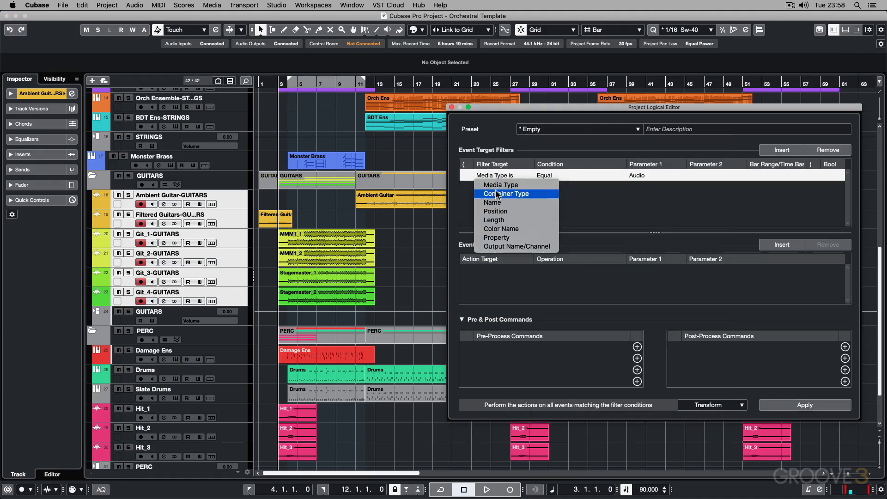
left_click(513, 202)
left_click(552, 172)
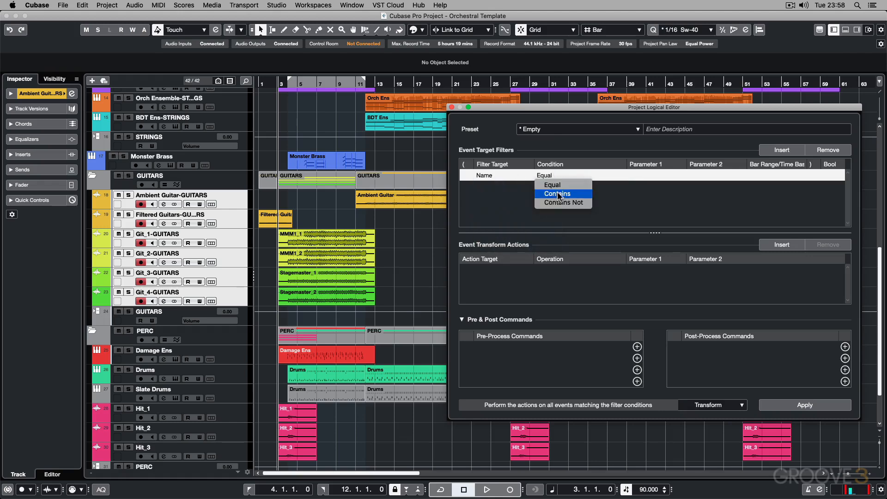
left_click(563, 202)
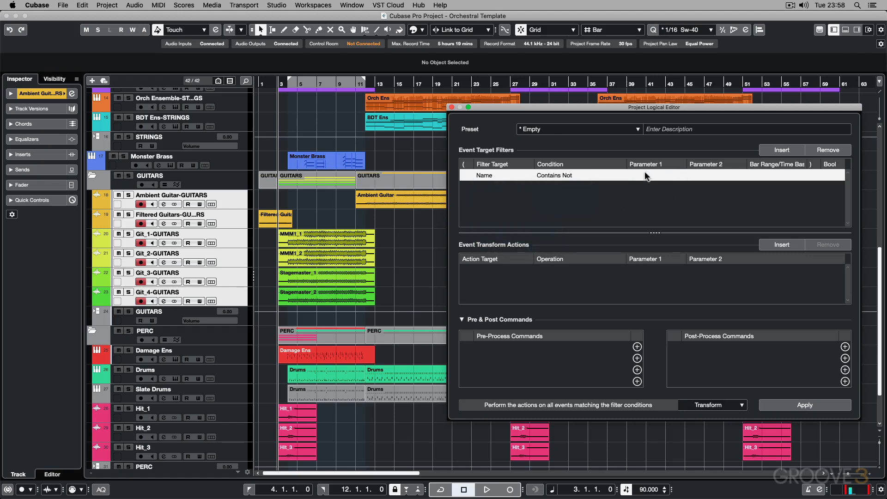
left_click(649, 175)
type("GUITAR")
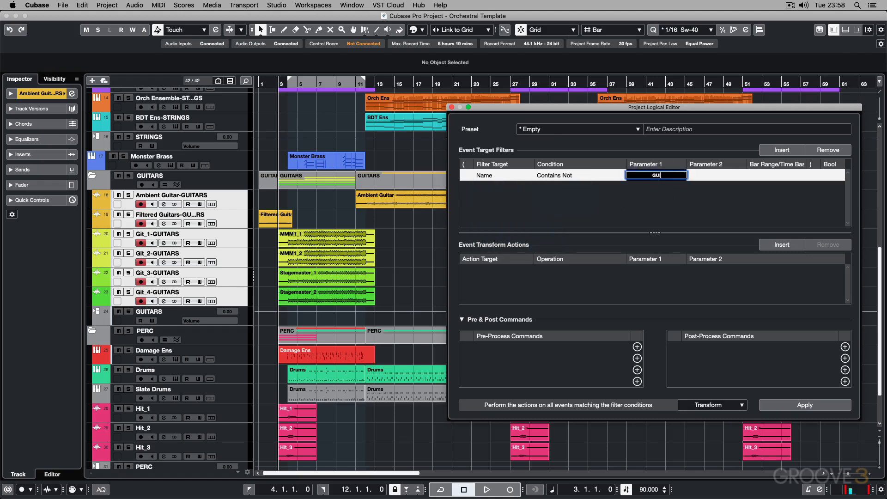
type("S")
key("Return")
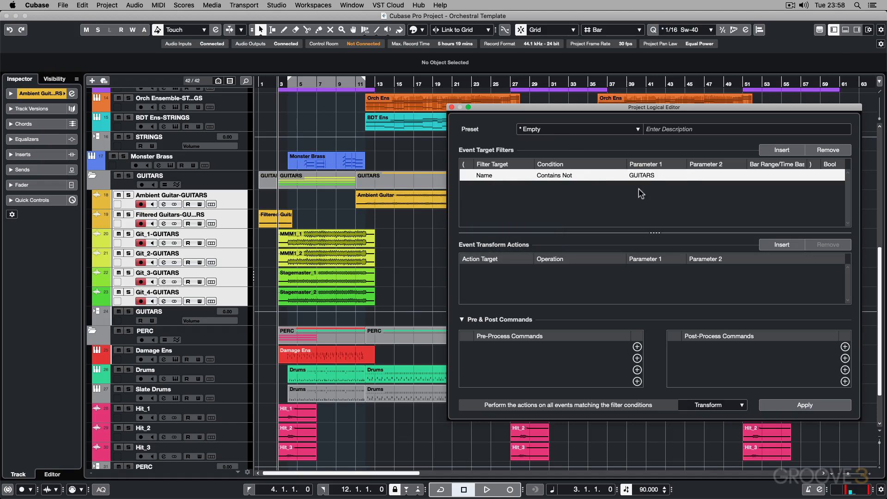
Step: Add a transform action with target Track Operation, operation Hide Track and parameter Toggle
left_click(777, 245)
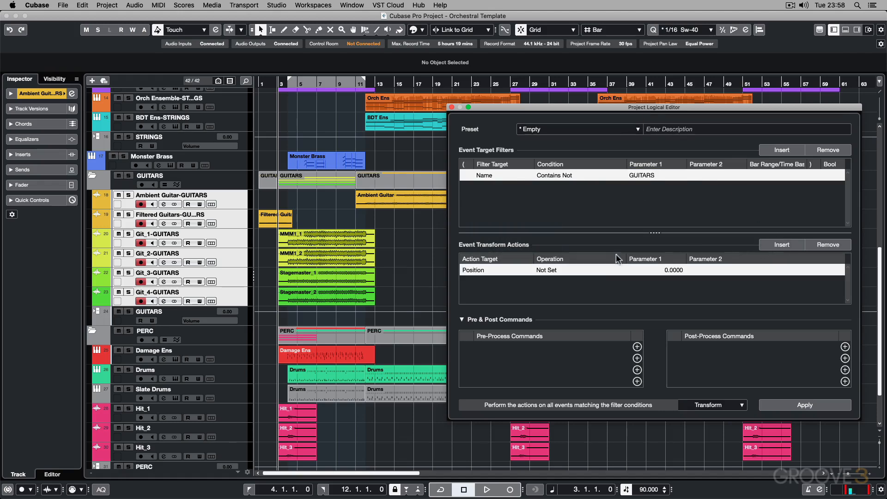
left_click(479, 270)
left_click(494, 297)
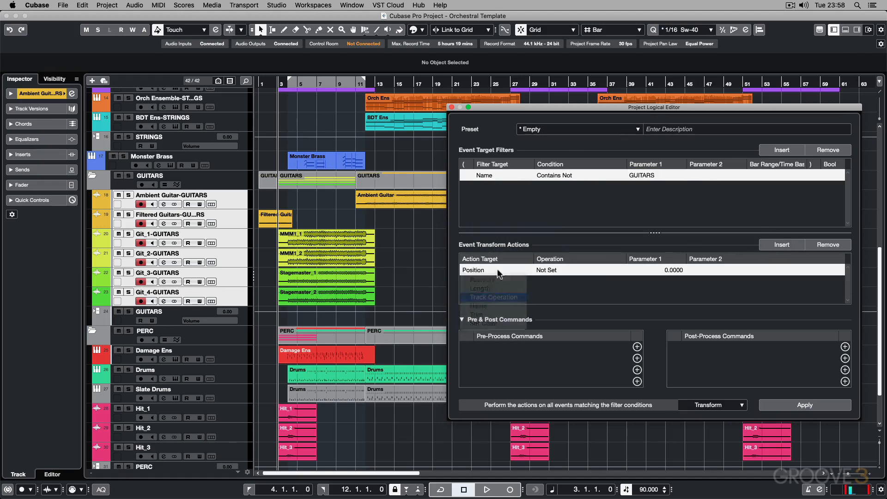
left_click(552, 267)
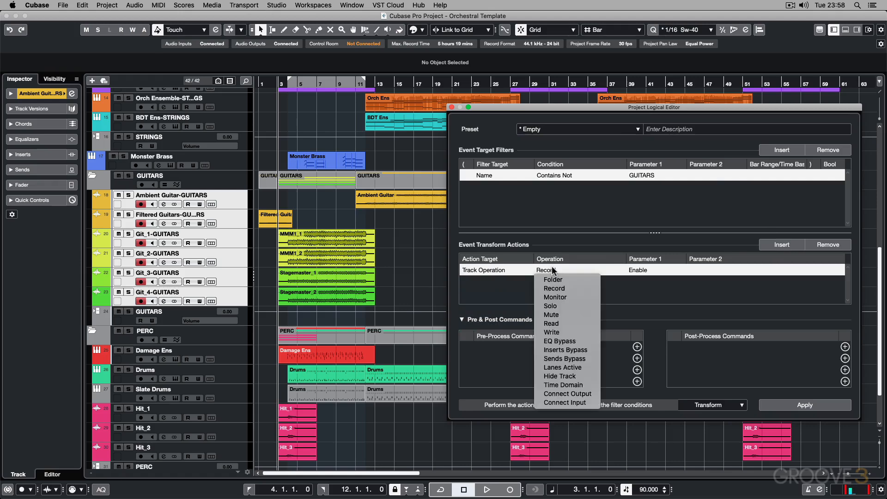
left_click(564, 375)
left_click(637, 272)
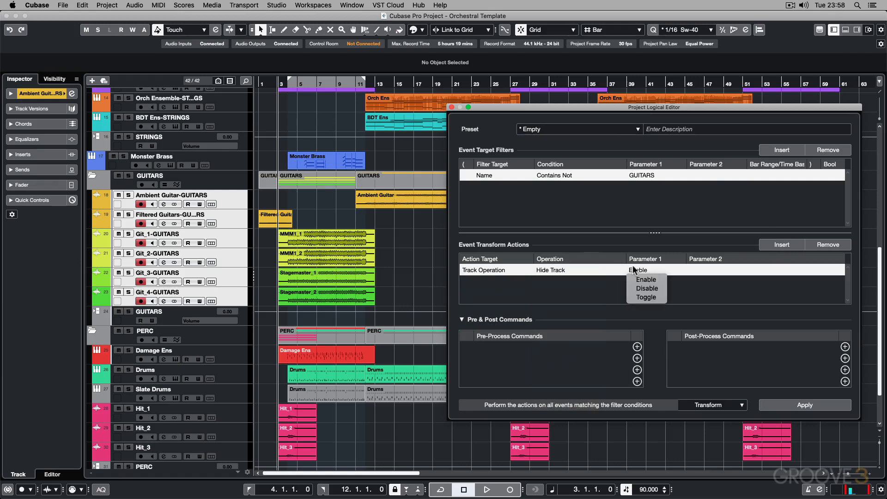
left_click(646, 297)
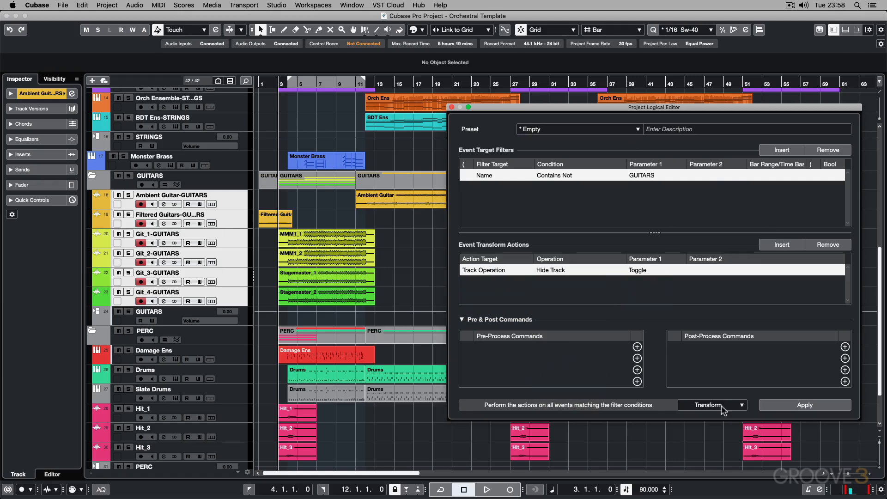
Step: Apply the Hide Track toggle three times to hide, restore and again hide all tracks without GUITARS in their names
left_click(773, 406)
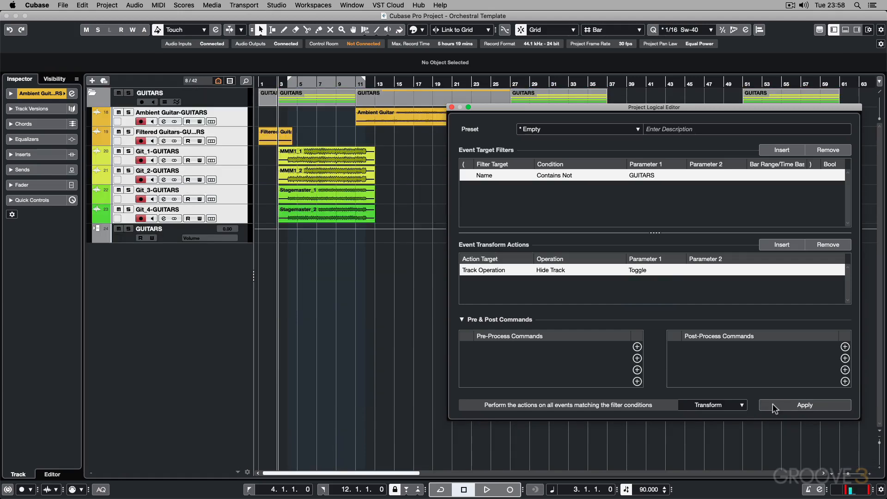
left_click(773, 404)
left_click(772, 404)
Step: Save the settings as a user preset in the Naming folder, named with the author's first name followed by _GUITARS
left_click(624, 129)
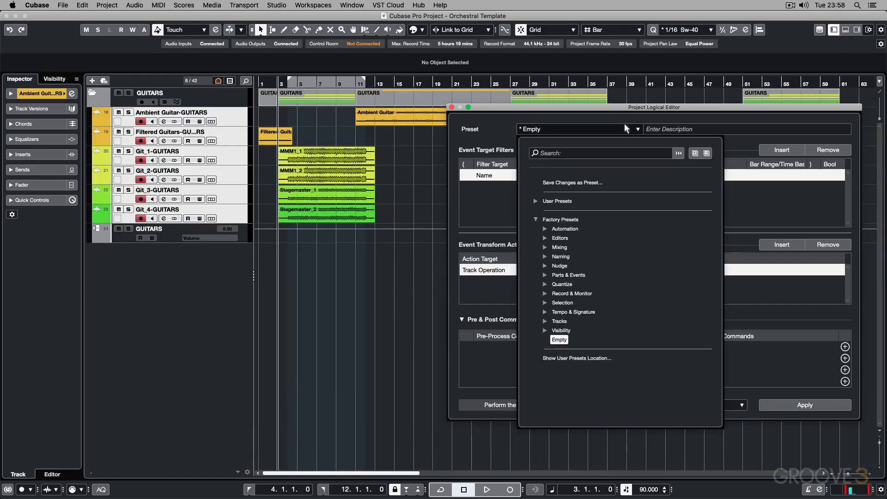
left_click(560, 182)
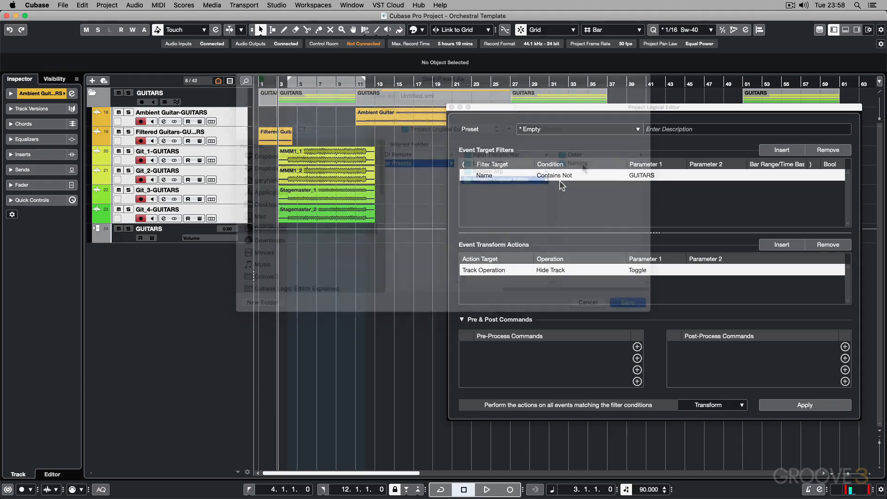
left_click(584, 155)
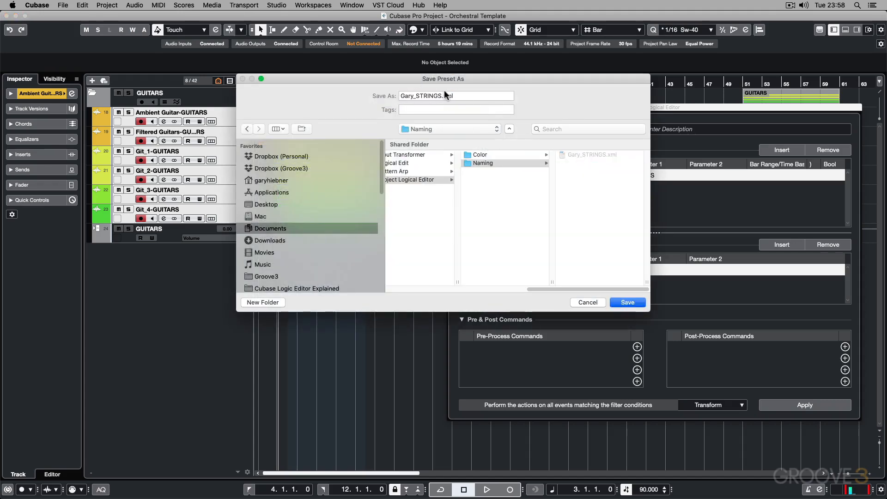
left_click(442, 96)
key("BackSpace")
key("BackSpace")
key("BackSpace")
key("BackSpace")
key("BackSpace")
key("BackSpace")
key("BackSpace")
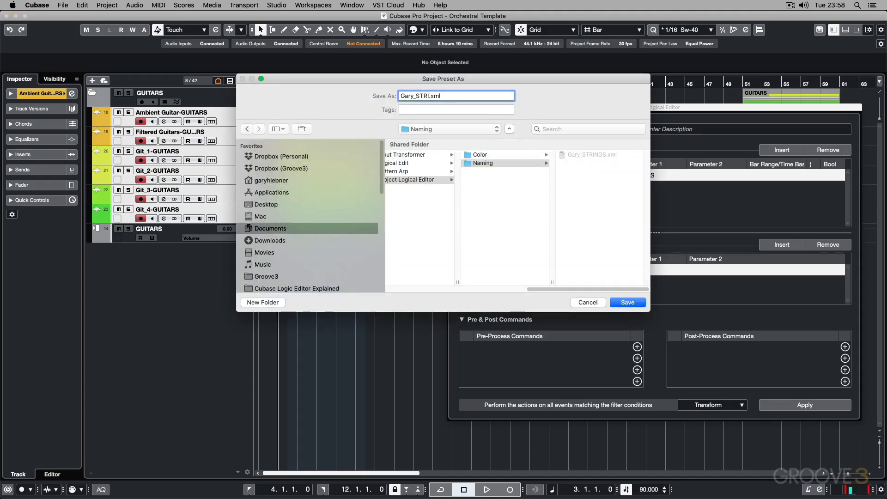
type("GUITARS")
left_click(637, 302)
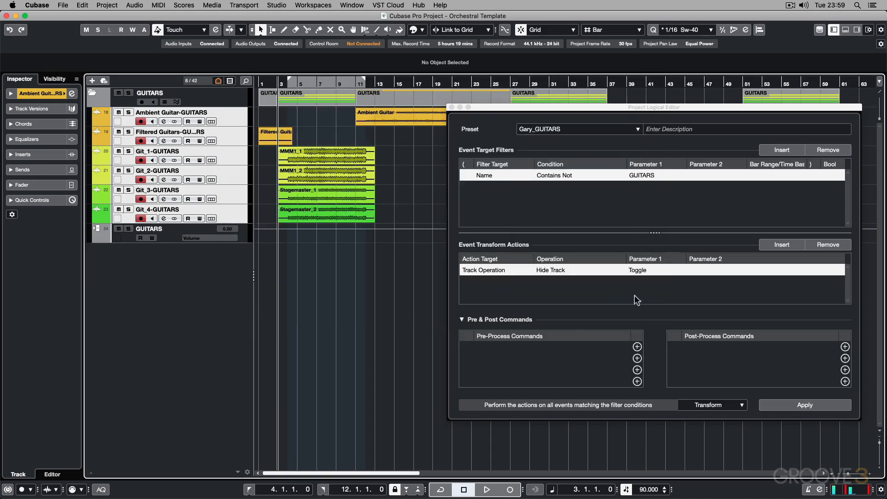
Step: Restore the hidden tracks with the toggle, and load and apply the _STRINGS preset from the Naming category of the user presets
left_click(806, 406)
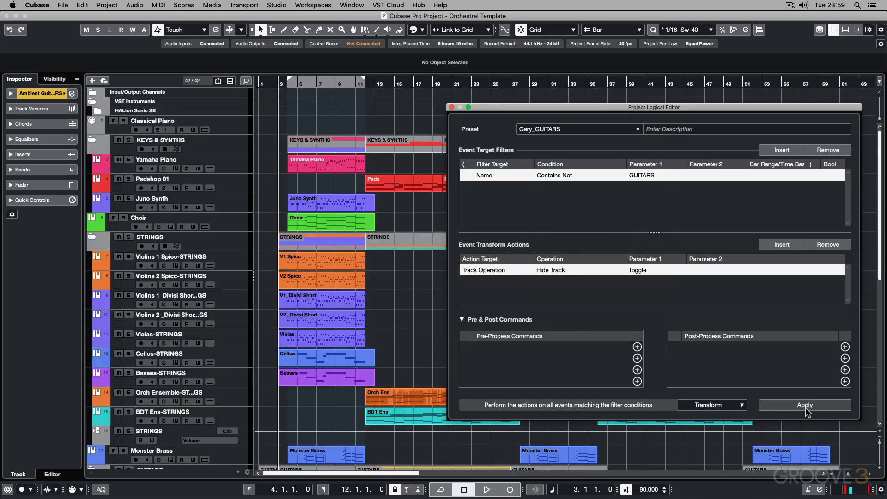
left_click(557, 129)
left_click(545, 211)
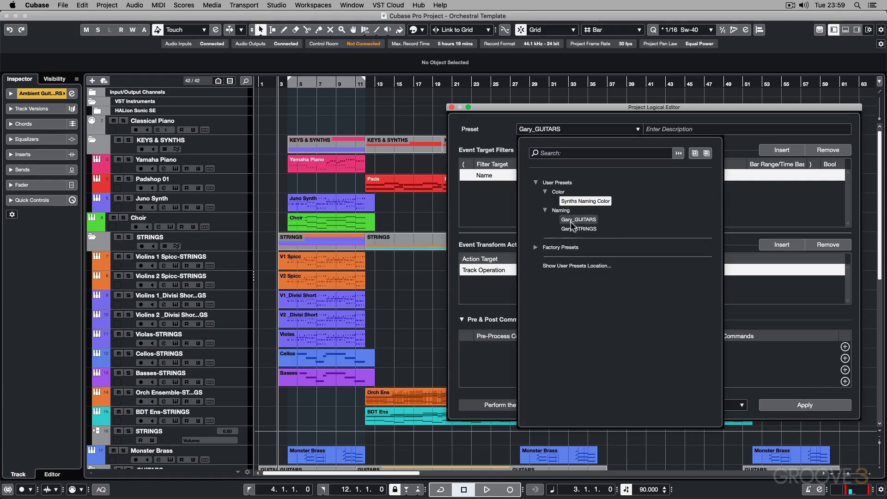
left_click(573, 229)
left_click(768, 408)
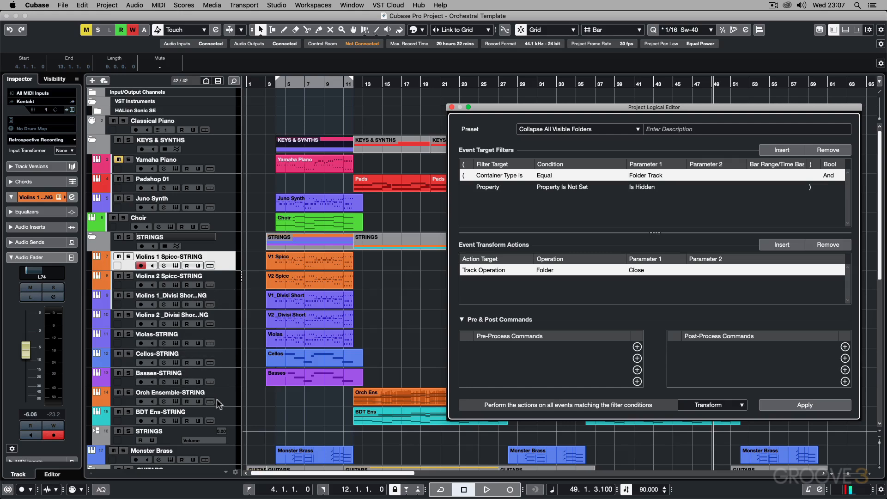
Step: Select the string instrument tracks from Violins 1 Spicc through BDT Ens and load the factory Naming preset Append '-Hi' to Selected Track Names
left_click(220, 411, "shift")
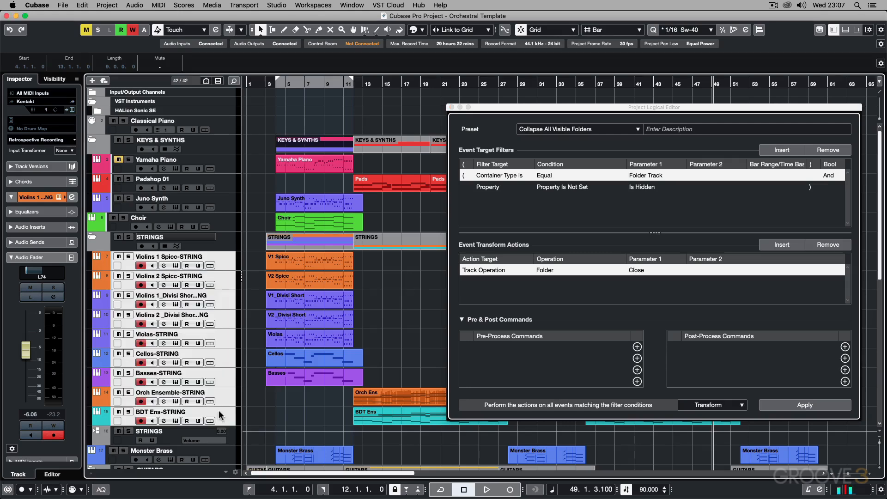
left_click(542, 130)
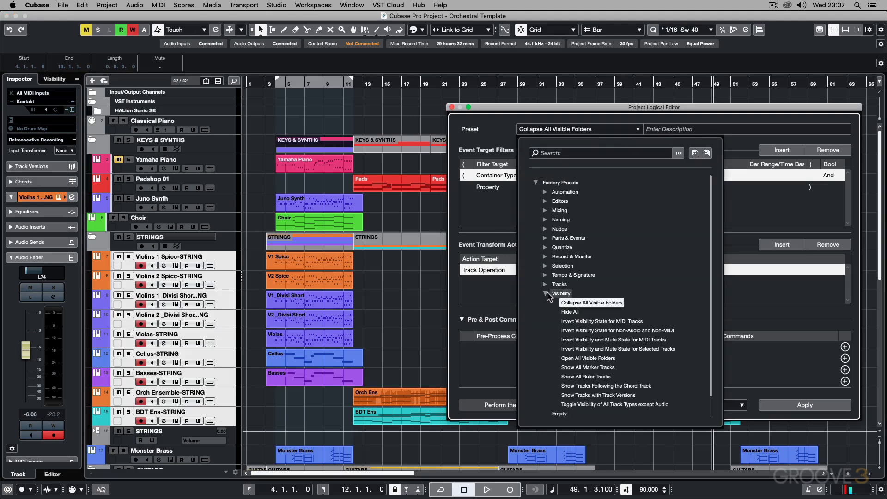
left_click(547, 292)
left_click(546, 218)
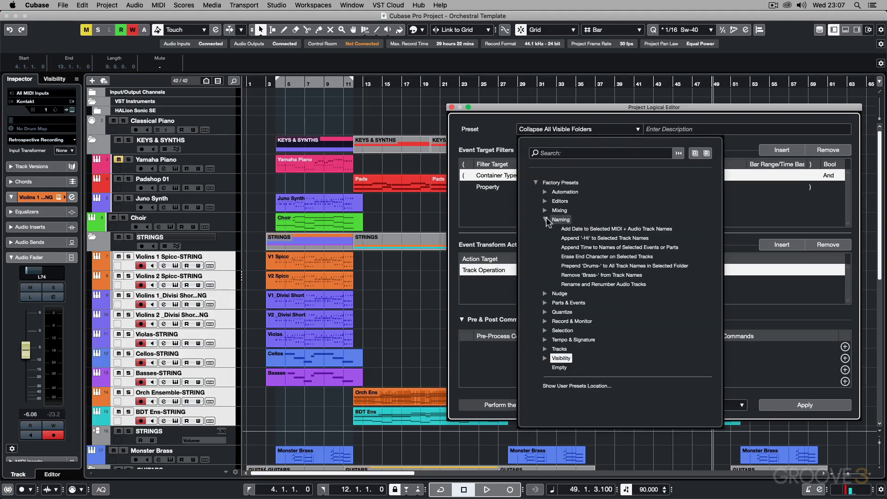
left_click(569, 238)
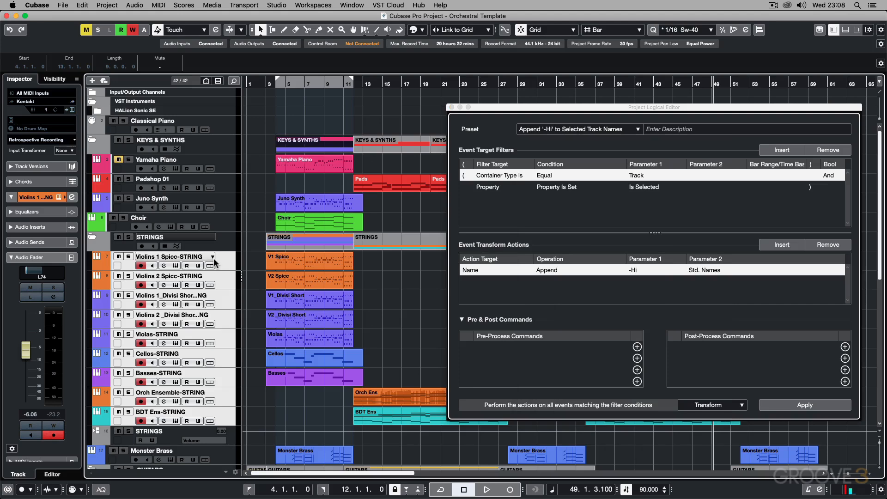
Step: Apply the '-Hi' suffix to the selected string track names and undo it
left_click(769, 405)
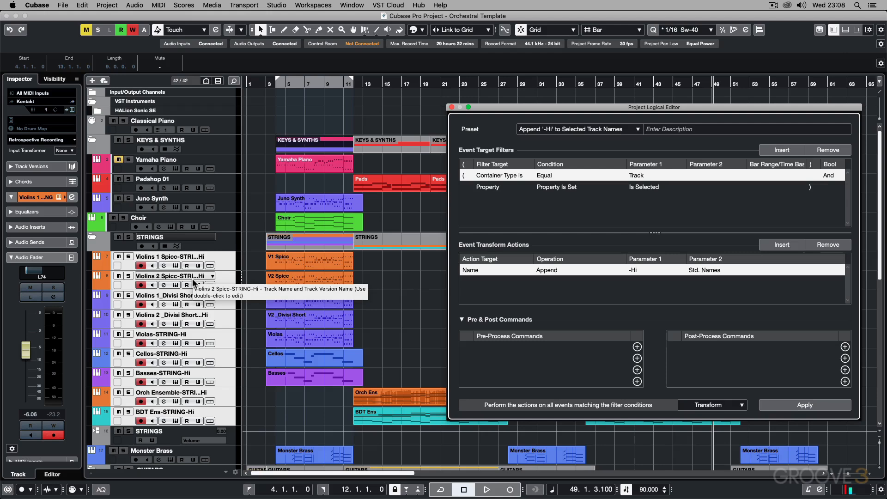
key("super+z")
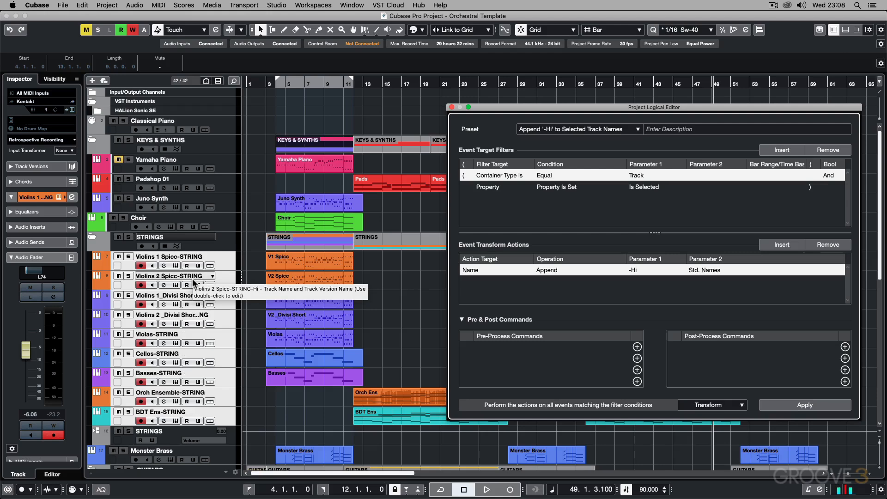
Step: Change the Name action's operation to Prepend with the text "STRINGS -" and apply it to the selected string tracks
left_click(547, 272)
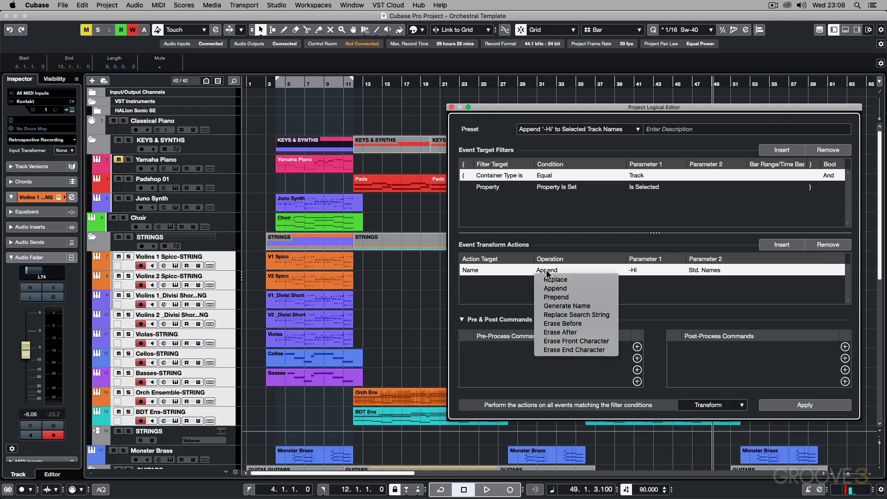
left_click(553, 297)
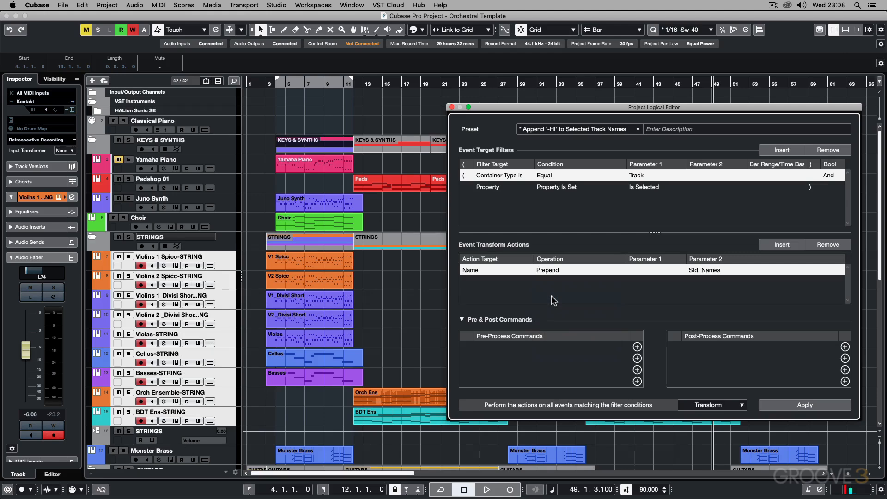
left_click(639, 270)
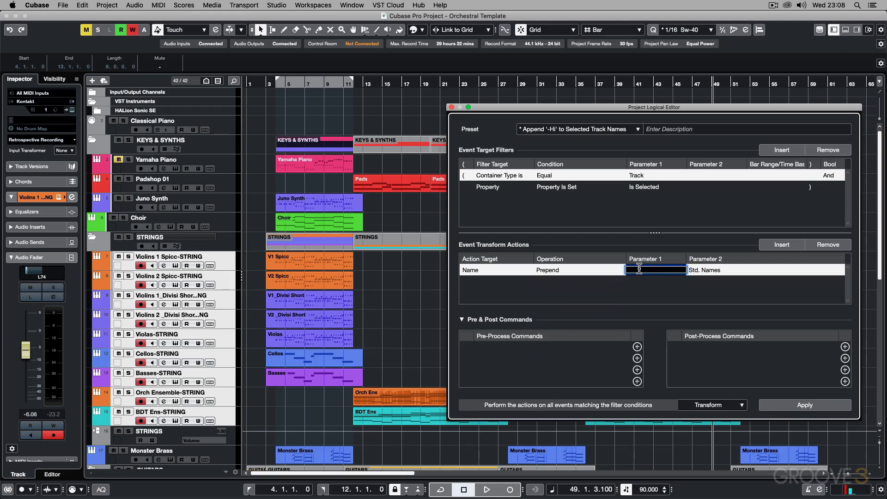
type("STRINGS -")
left_click(773, 405)
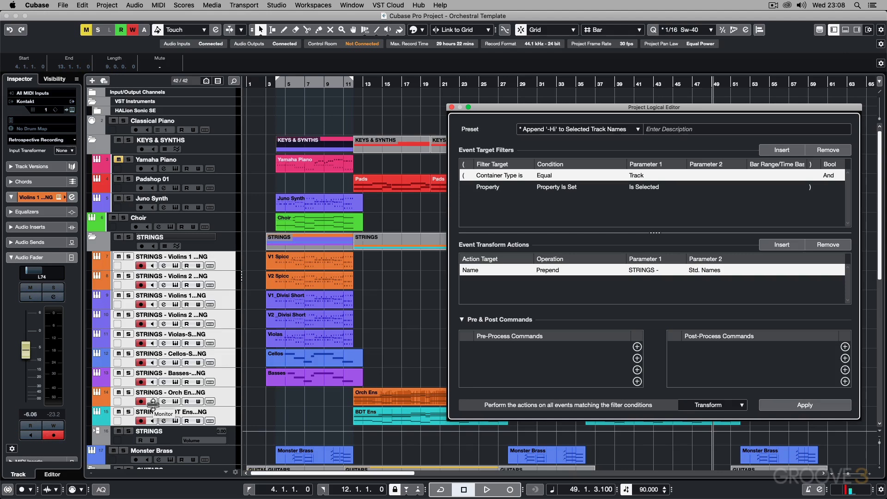
Step: Inspect the full name of the first violin track in the STRINGS folder without changing it
left_click(231, 236)
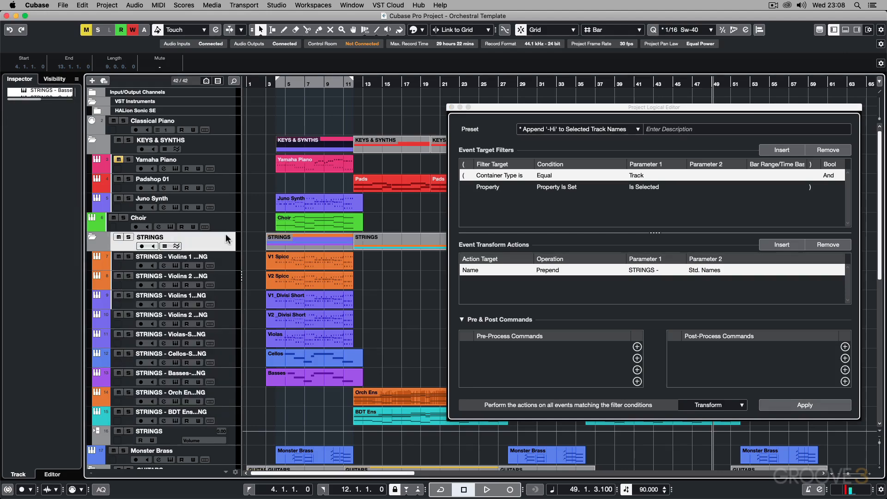
double_click(151, 257)
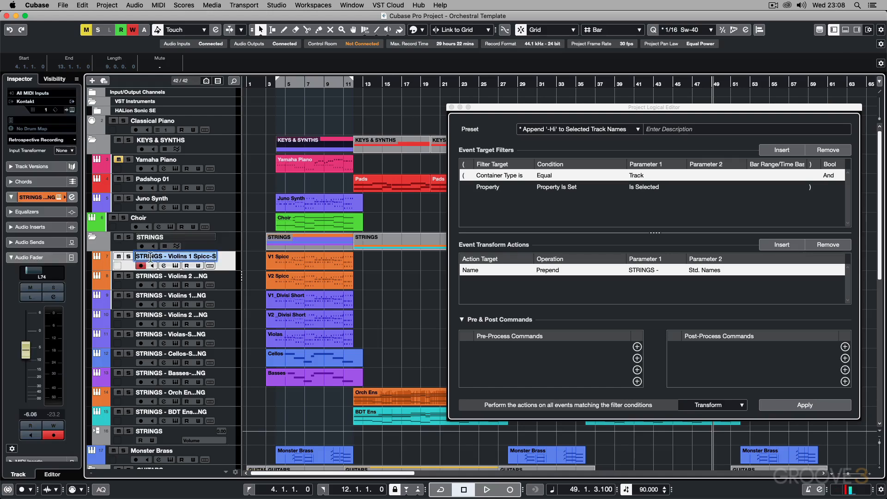
left_click(225, 243)
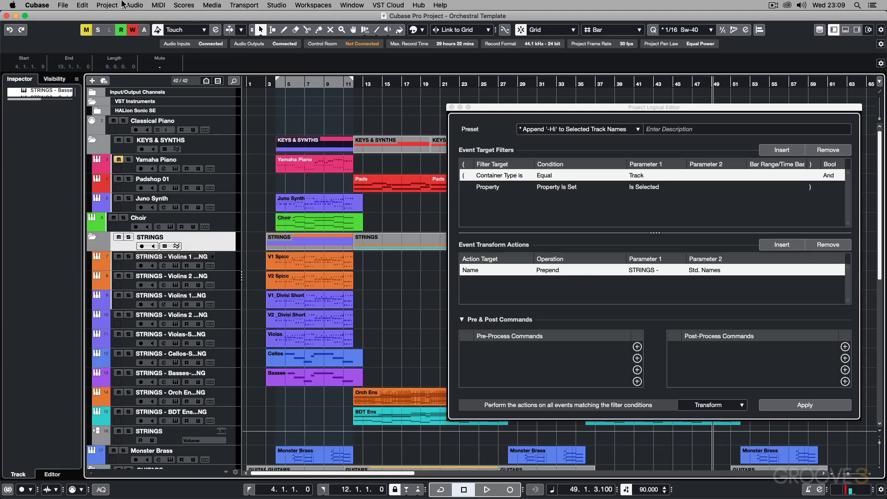
left_click(116, 5)
mouse_move(121, 20)
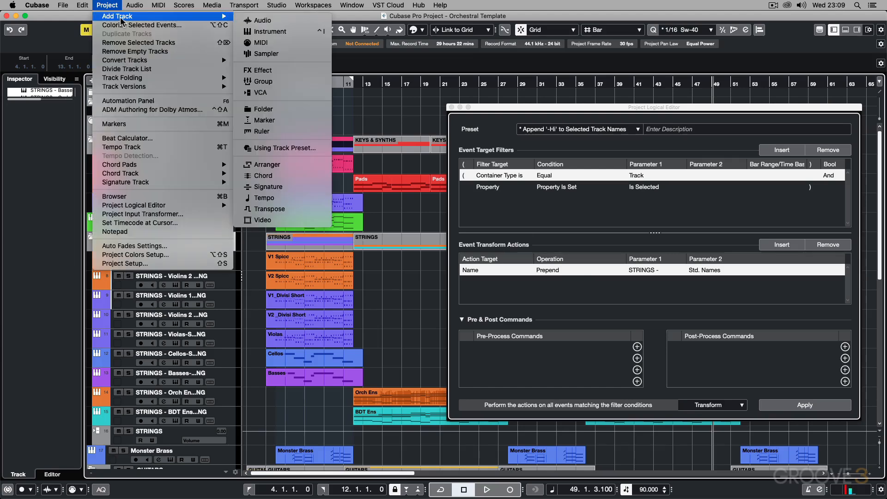
left_click(268, 20)
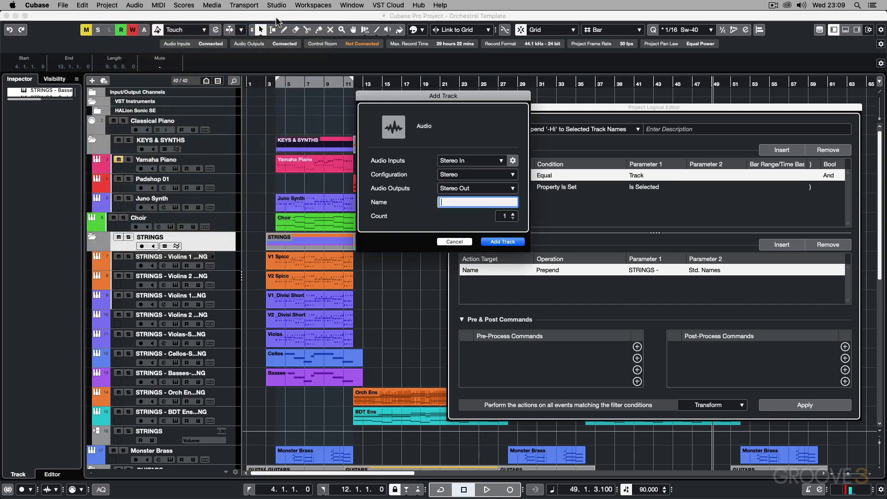
type("10")
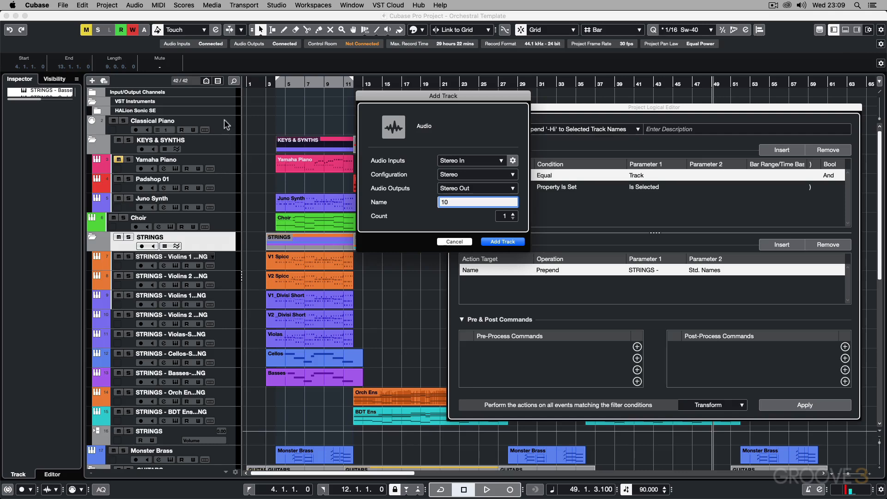
left_click(452, 242)
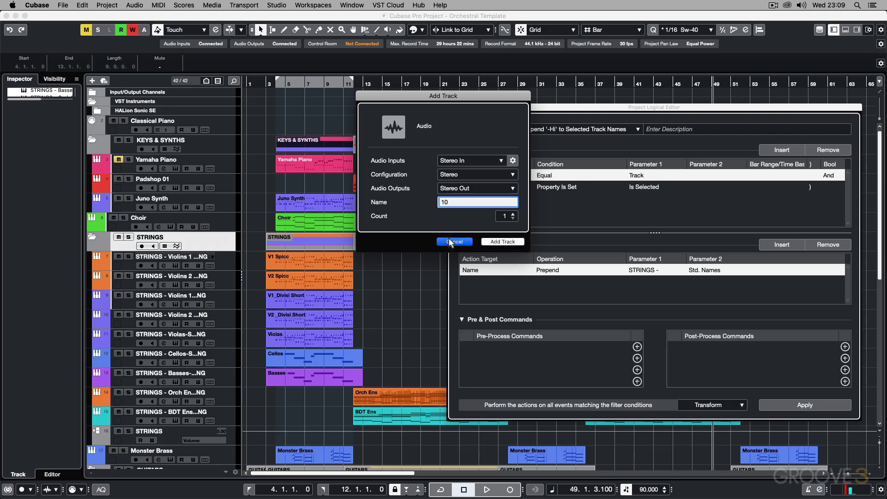
Step: Add ten stereo audio tracks directly below the Classical Piano track
left_click(229, 125)
left_click(107, 5)
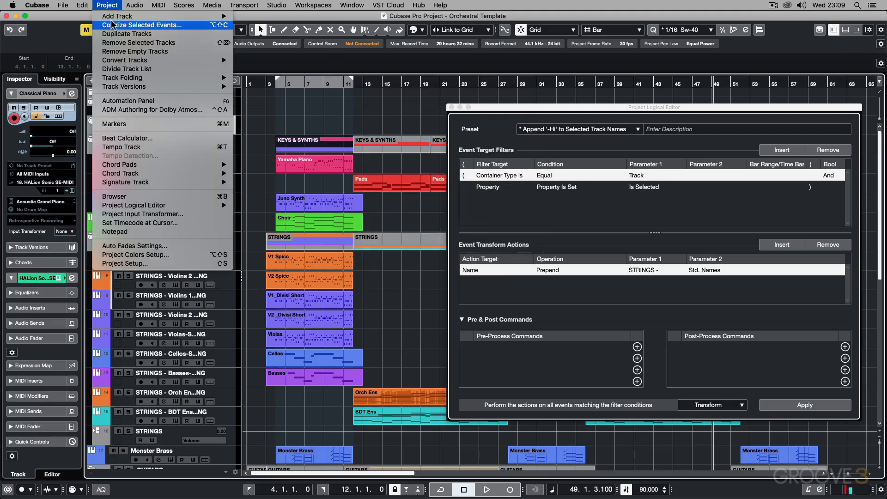
mouse_move(167, 21)
left_click(252, 20)
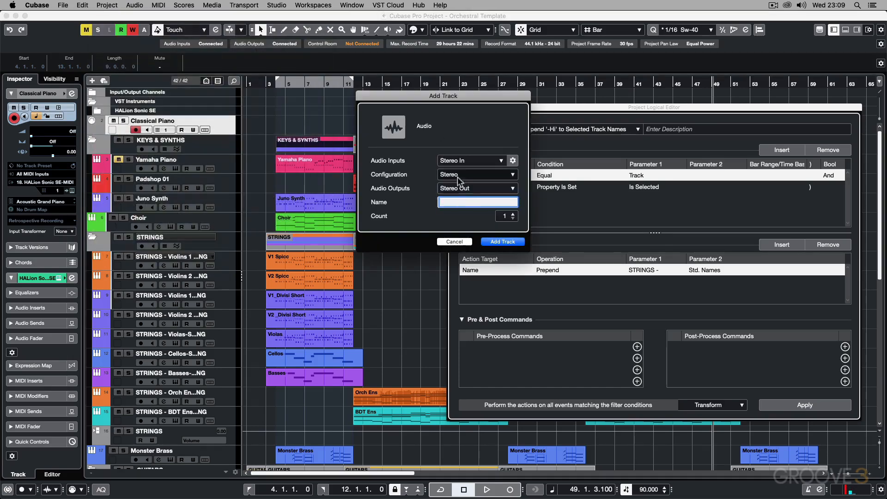
left_click(513, 214)
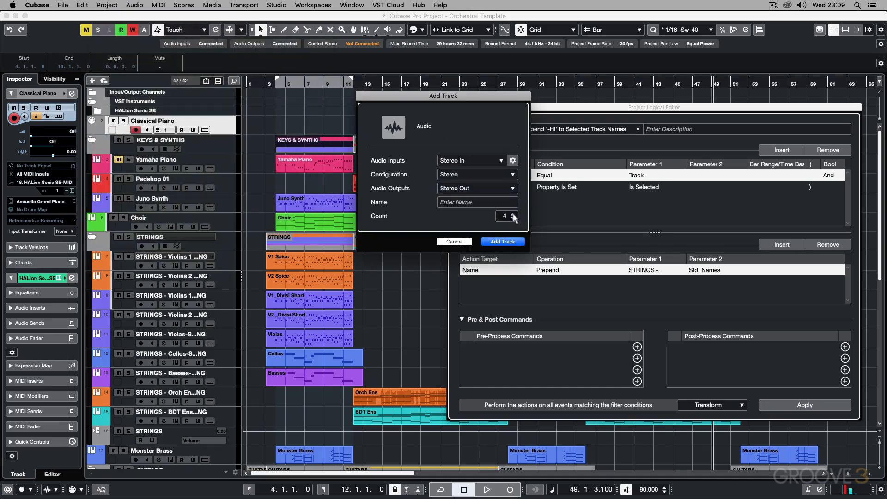
left_click(504, 242)
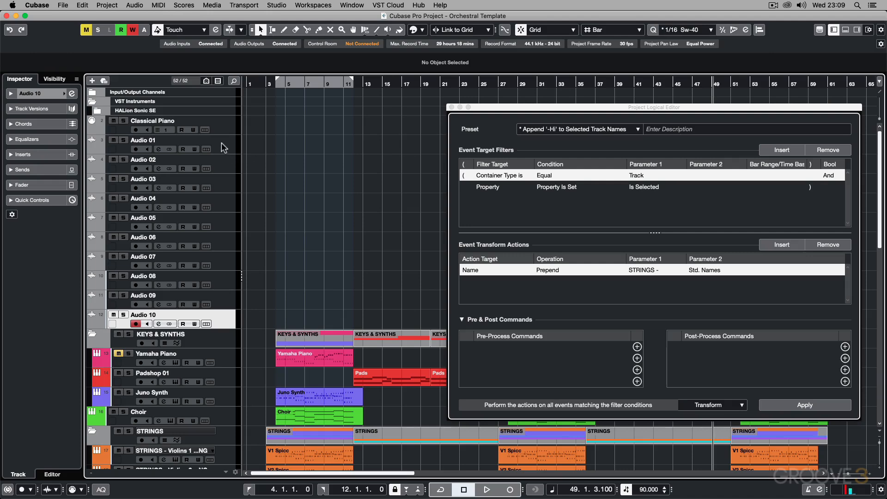
Step: Select the ten tracks Audio 01 to Audio 10 and load the factory Naming preset Rename and Renumber Audio Tracks
double_click(146, 140)
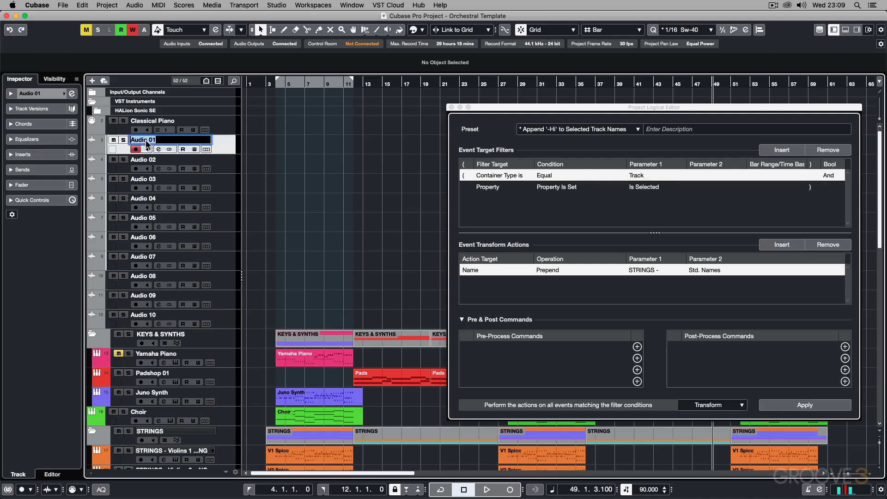
left_click(225, 147)
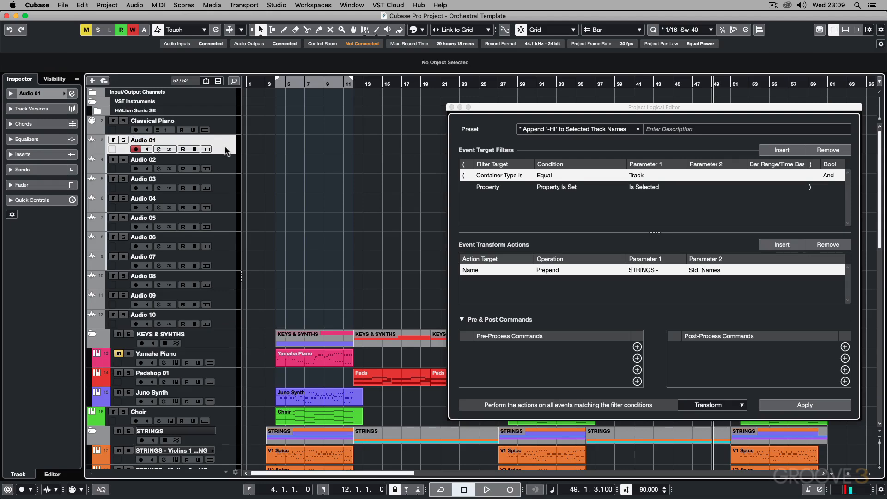
left_click(227, 319, "shift")
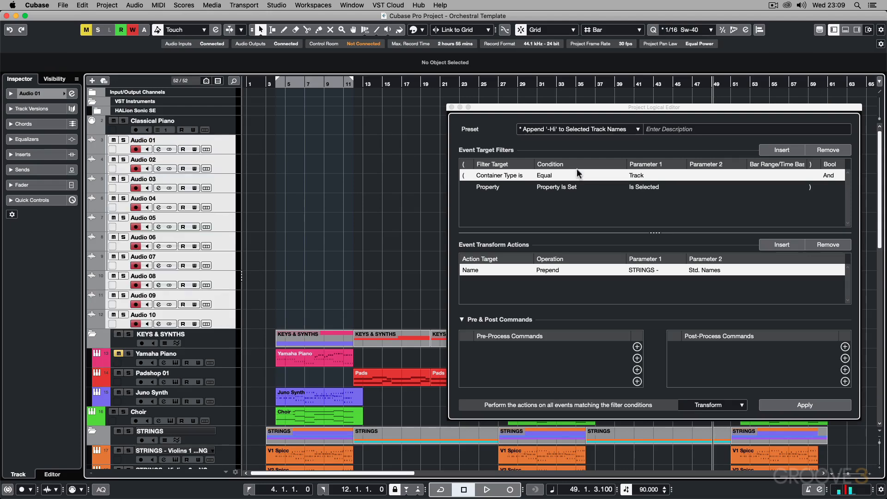
left_click(578, 130)
left_click(545, 228)
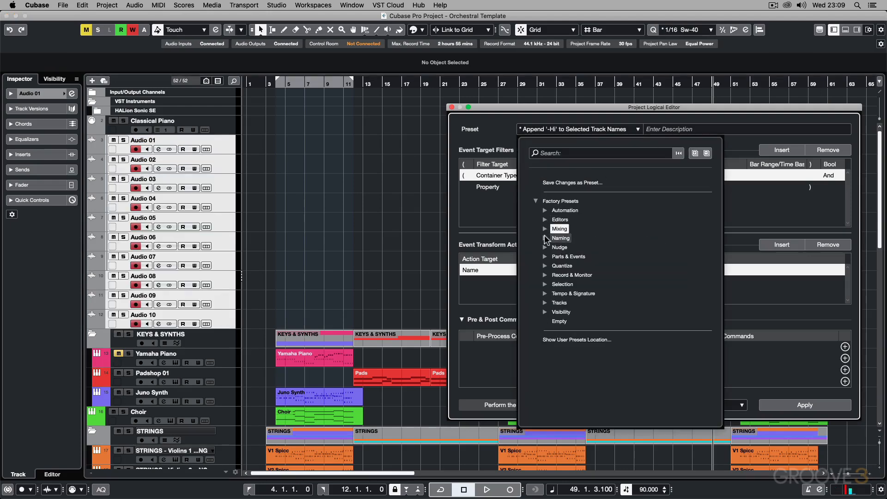
left_click(546, 238)
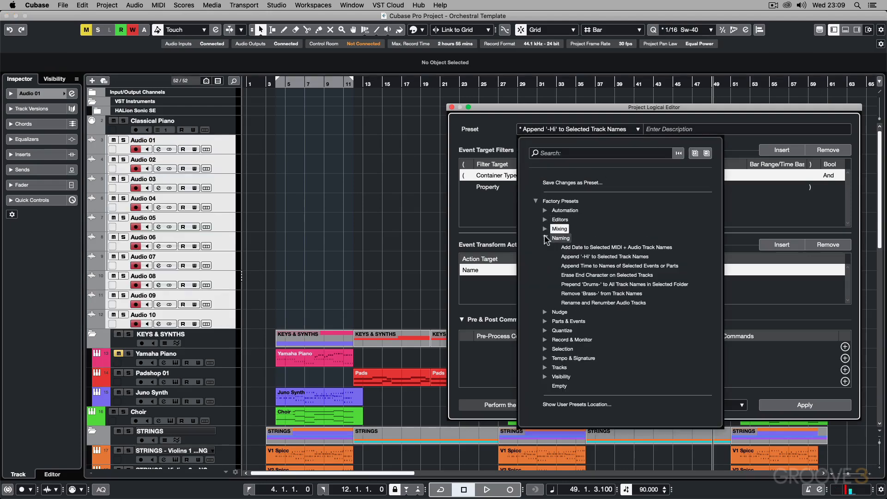
left_click(601, 303)
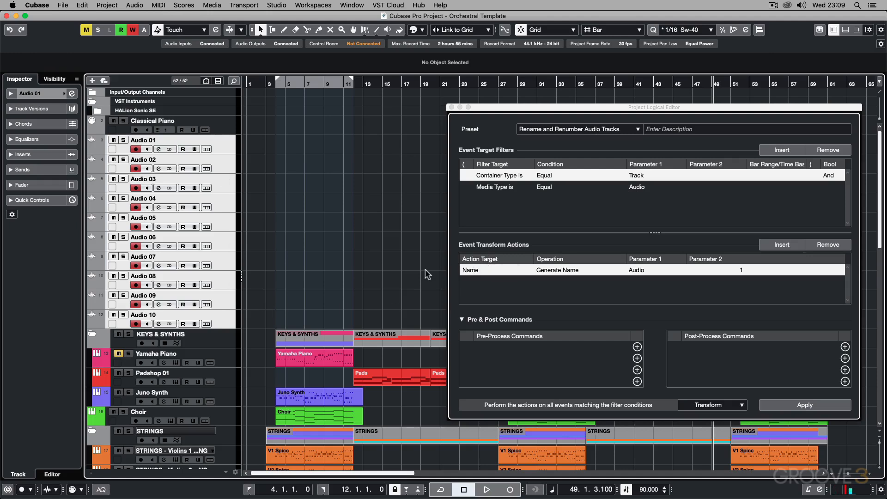
Step: Set the Generate Name action's text to PERC and apply it to rename and renumber the audio tracks
left_click(470, 270)
left_click(540, 272)
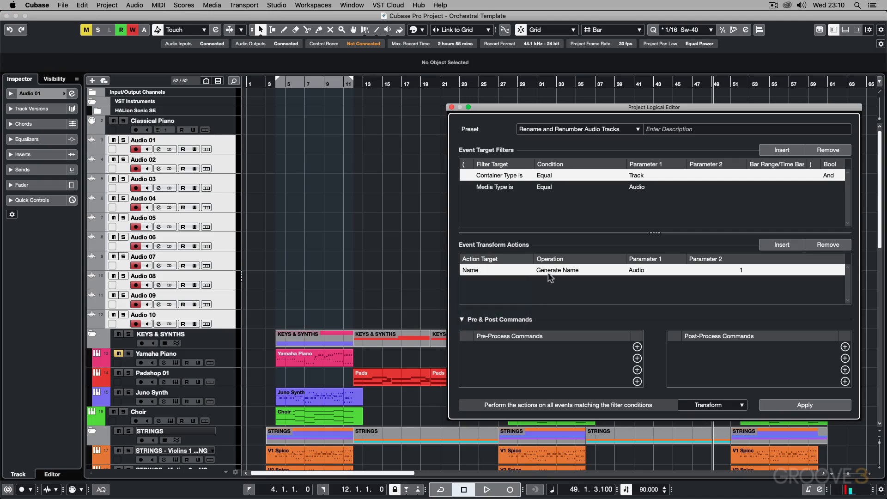
left_click(550, 274)
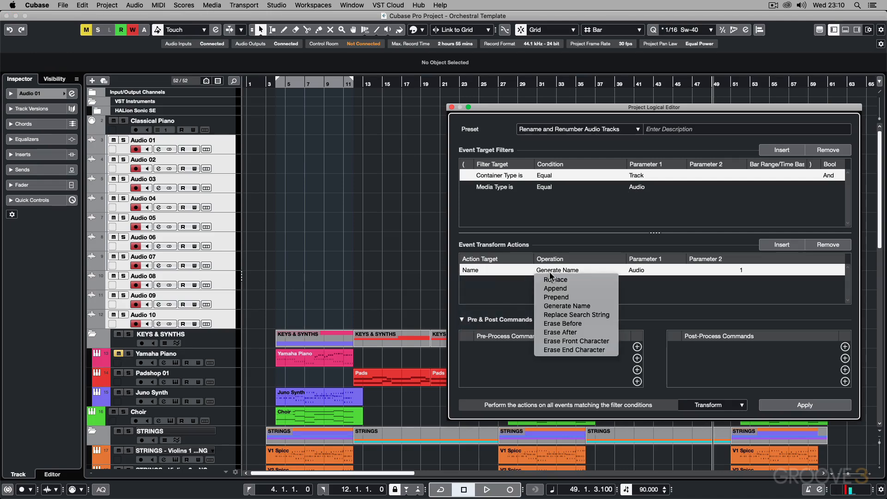
left_click(667, 278)
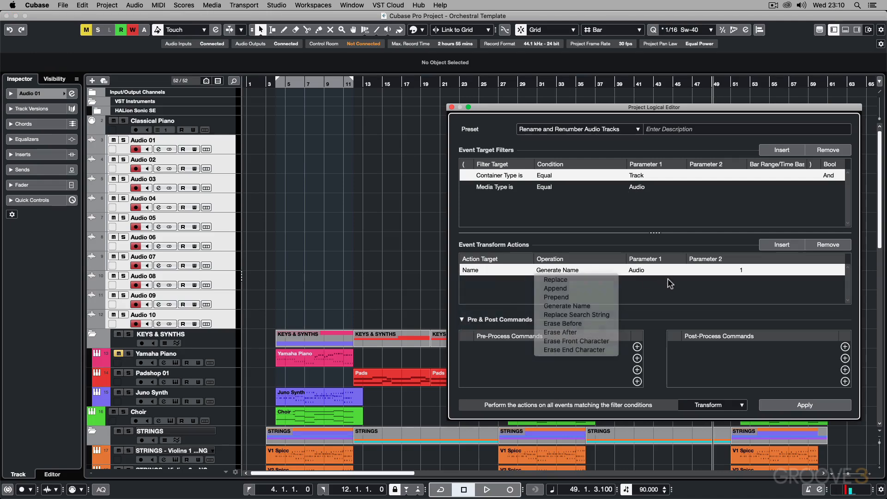
left_click(632, 270)
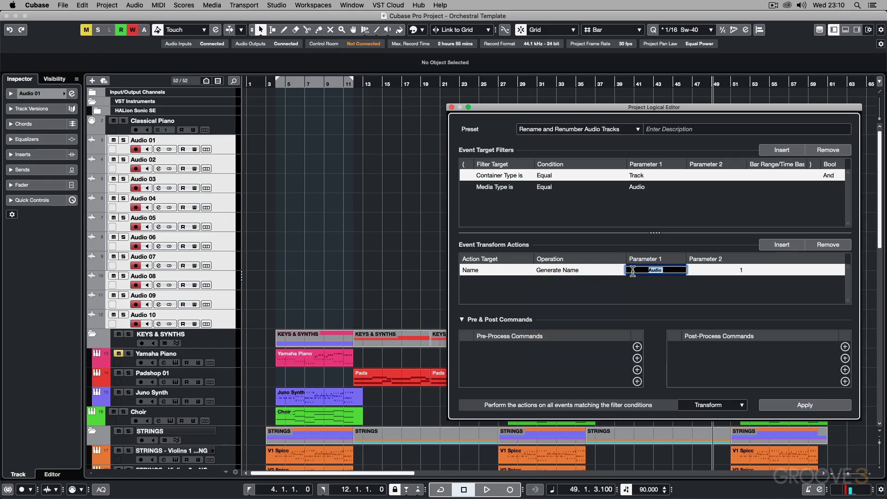
type("PERC")
key("Return")
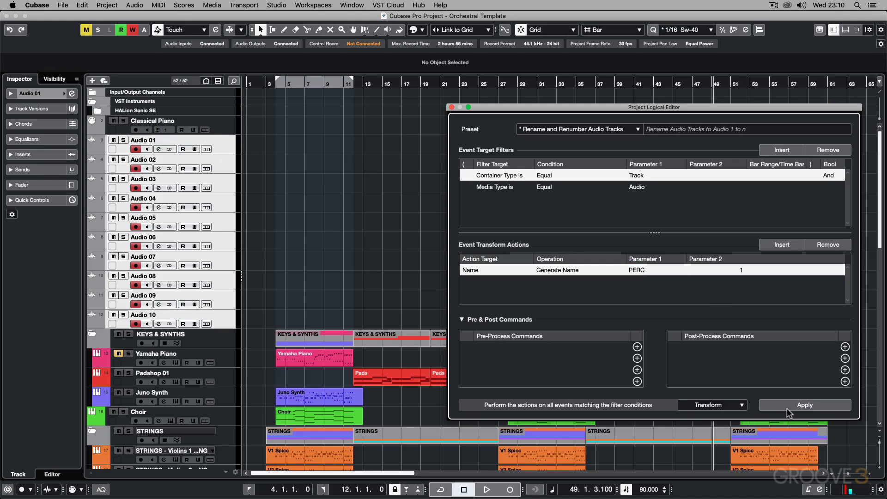
left_click(802, 406)
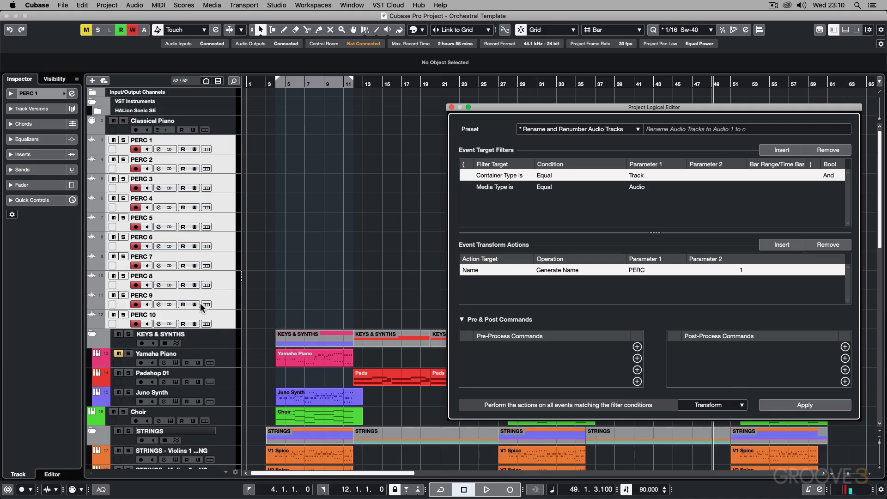
scroll(202, 307, "down", 2)
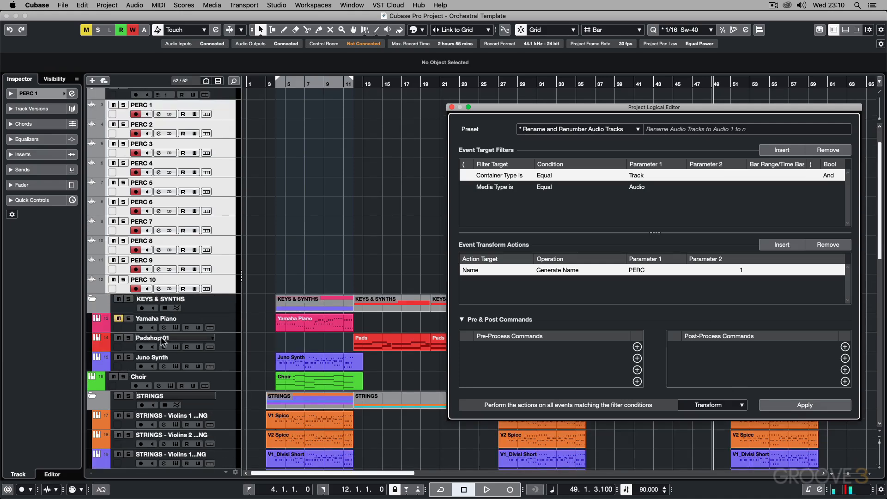
scroll(174, 294, "up", 2)
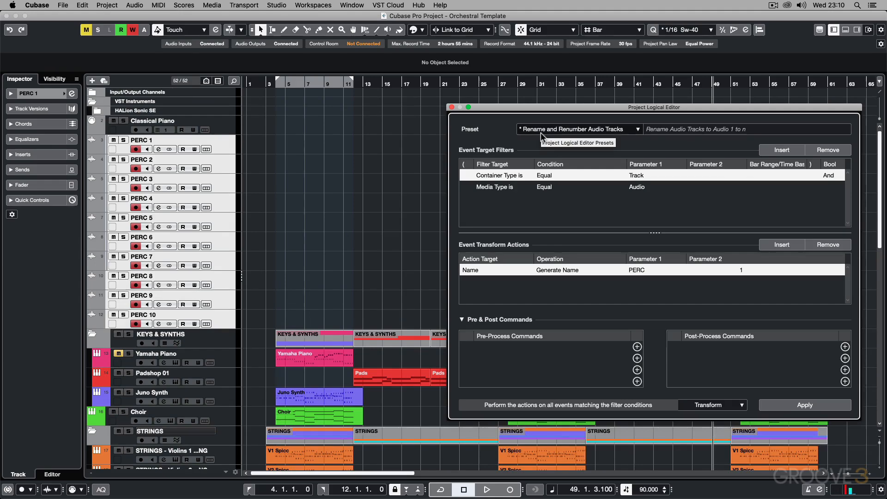
Step: Undo the PERC renaming, the ten added audio tracks and the STRINGS prefix on the string track names
key("super+z")
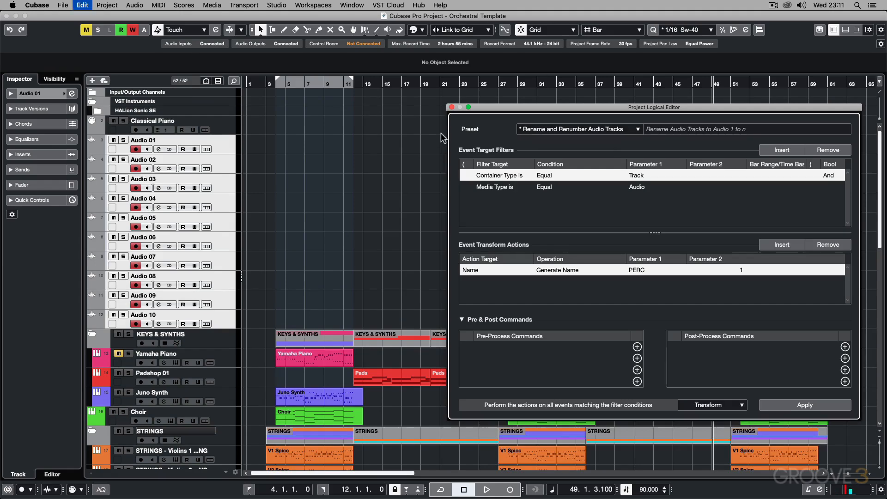
key("super+z")
left_click(580, 130)
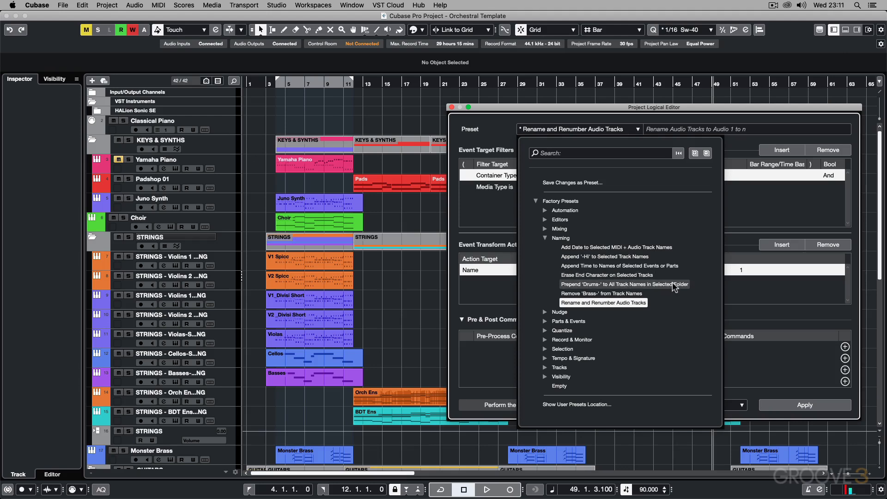
left_click(221, 264)
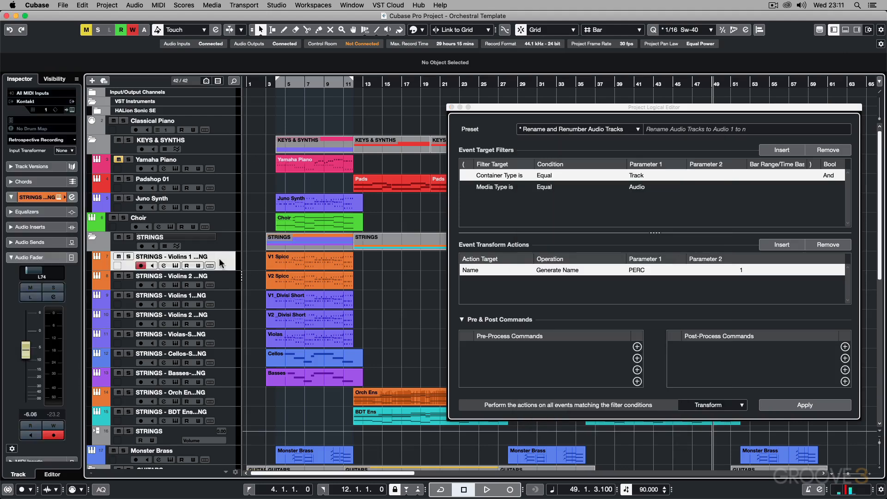
key("super+z")
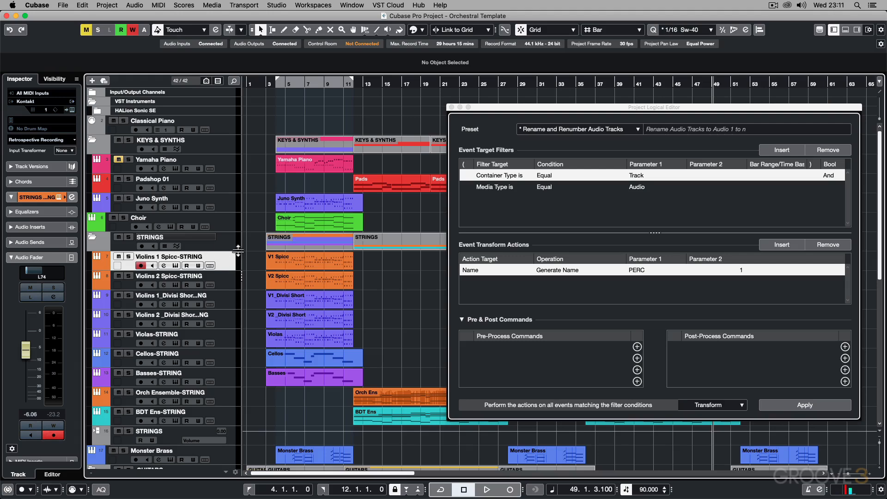
Step: Select the STRINGS folder and load the factory Naming preset Prepend 'Drums-' to All Track Names in Selected Folder, widening the Parameter 1 column
left_click(227, 245)
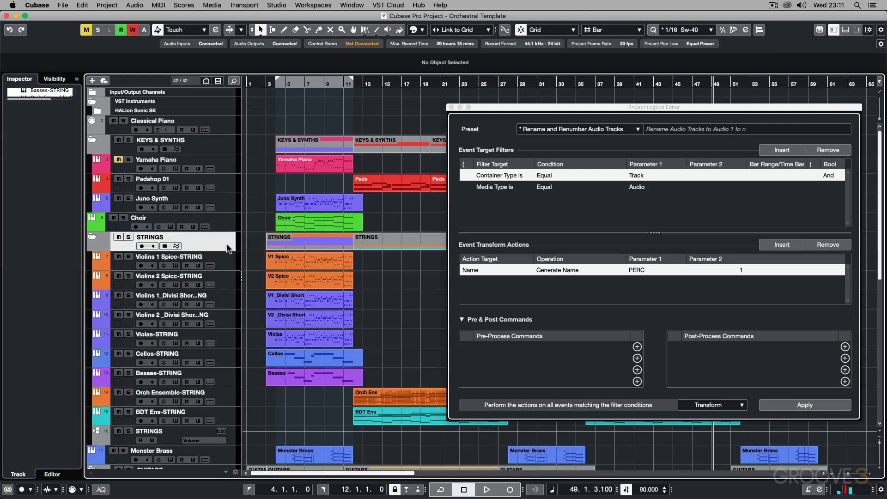
left_click(577, 130)
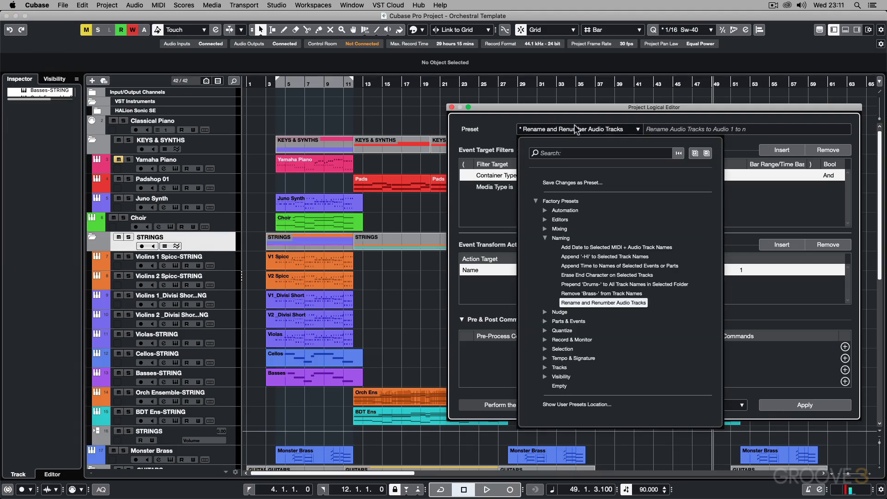
left_click(582, 286)
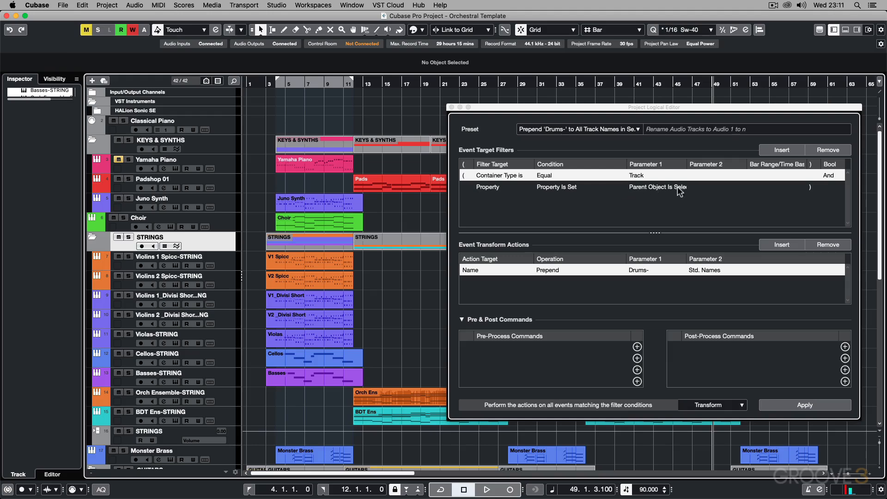
left_click_drag(688, 163, 715, 163)
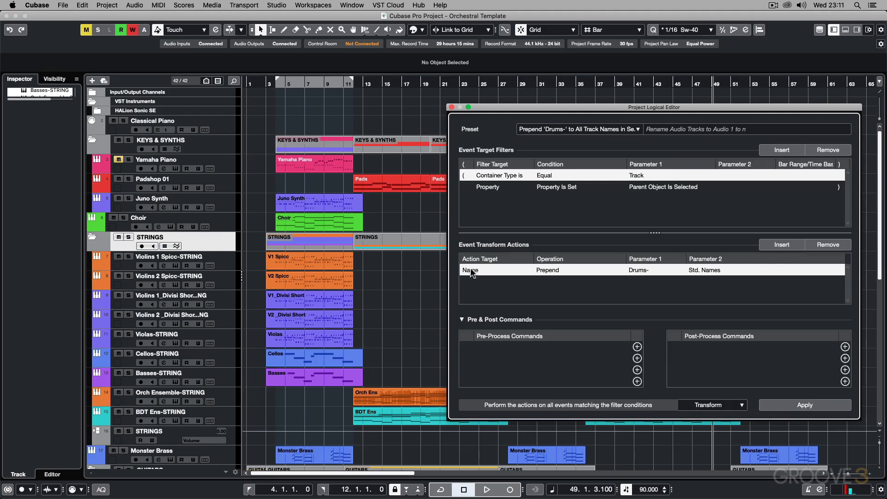
Step: Set the Prepend action's text to "STRINGS -" and apply it to the tracks in the STRINGS folder
left_click(656, 271)
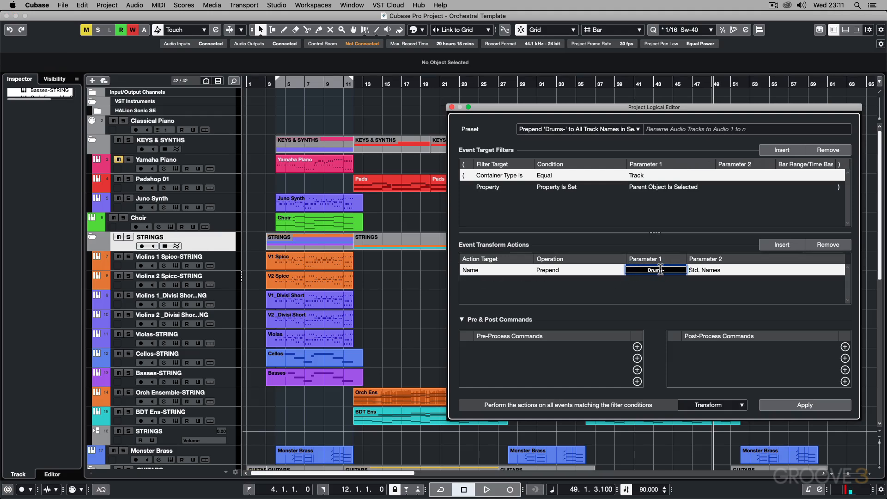
key("Left")
key("BackSpace")
key("BackSpace")
key("BackSpace")
key("BackSpace")
key("BackSpace")
type("STRINGS")
key("Return")
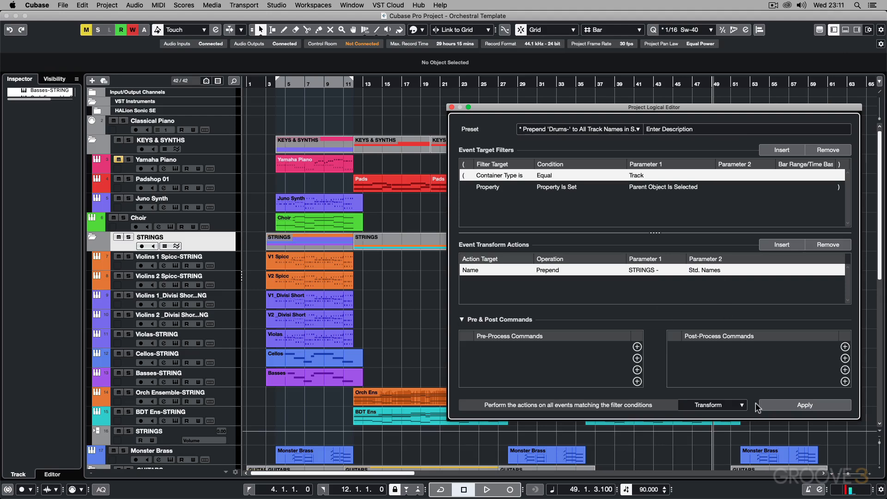
left_click(802, 406)
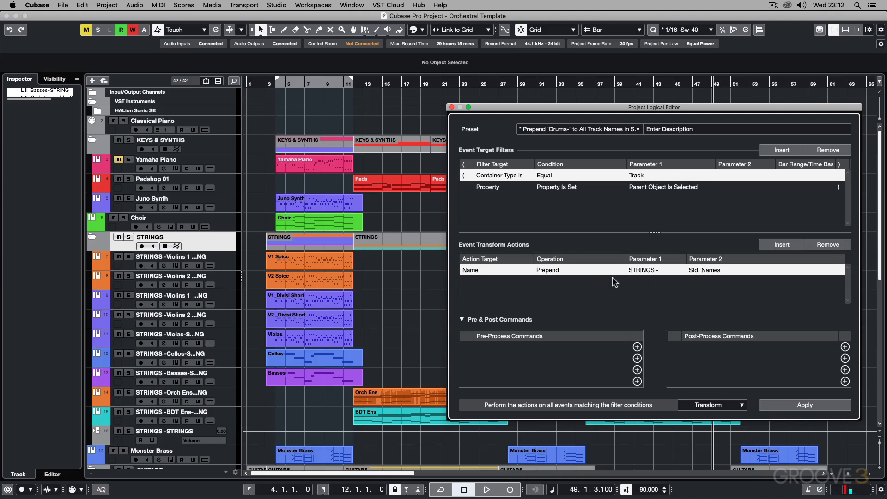
left_click(556, 130)
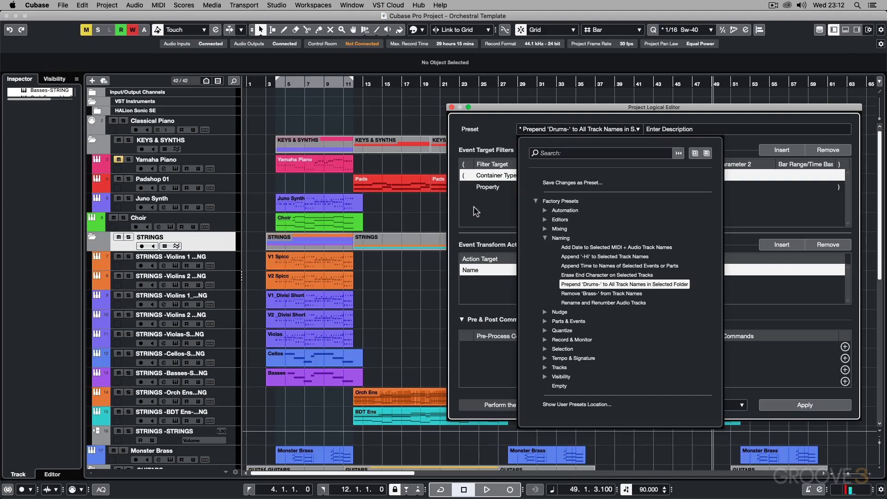
left_click(459, 225)
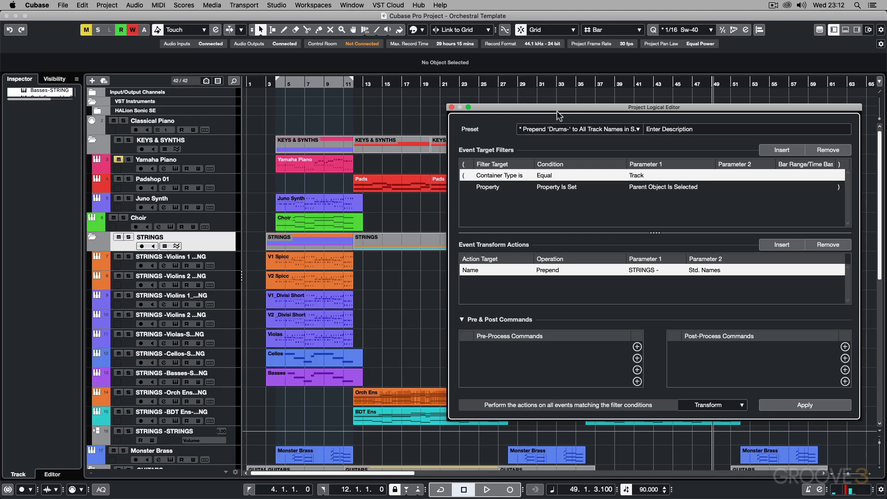
left_click(554, 128)
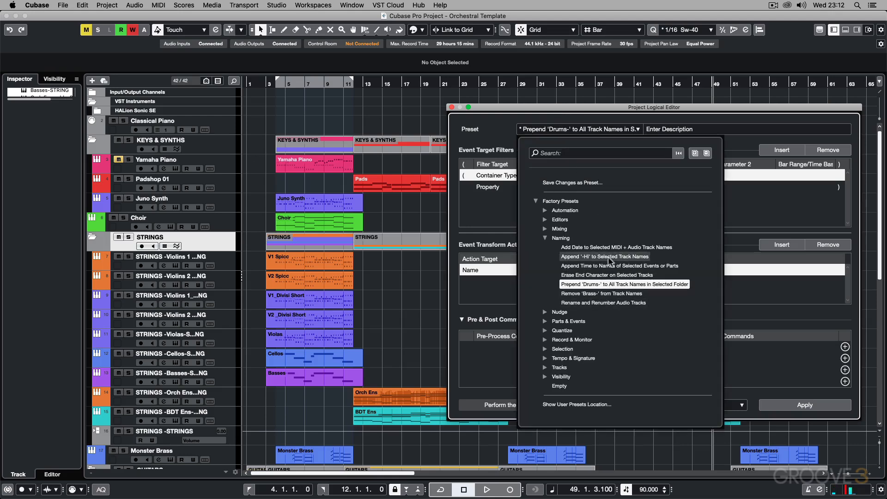
left_click(453, 205)
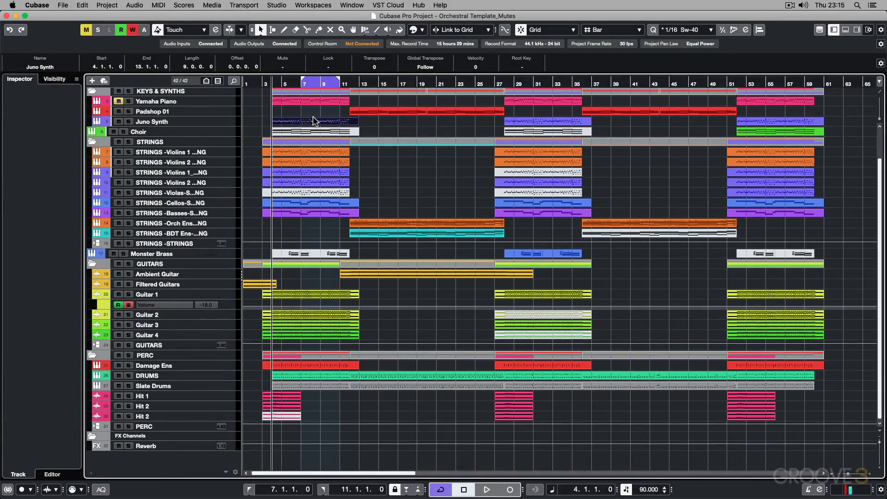
Step: Examine the muted events and parts across all tracks of the Orchestral Template_Mutes project, close up and in overview
key("shift+h")
key("shift+h")
key("shift+h")
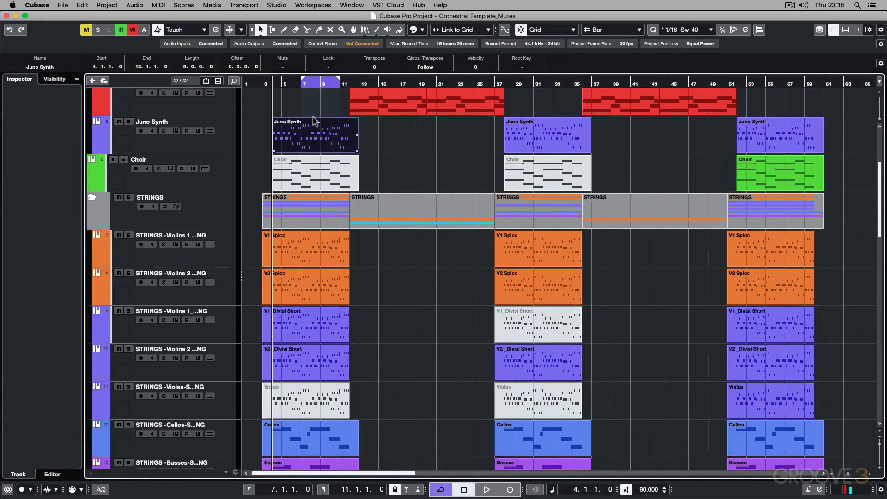
scroll(312, 213, "down", 5)
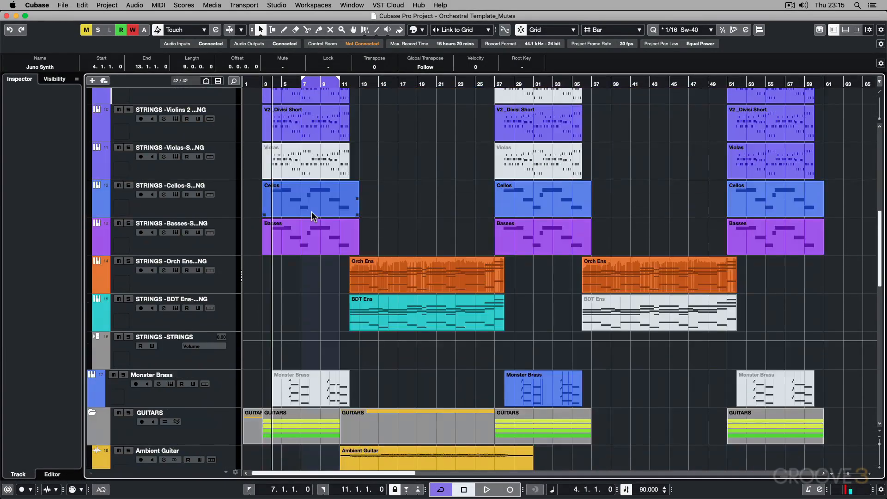
scroll(313, 215, "down", 2)
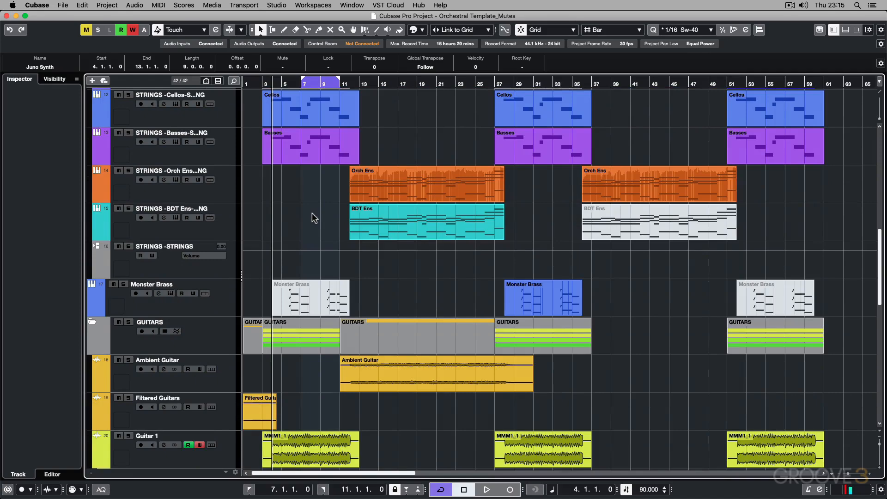
scroll(313, 217, "down", 10)
scroll(308, 220, "up", 1)
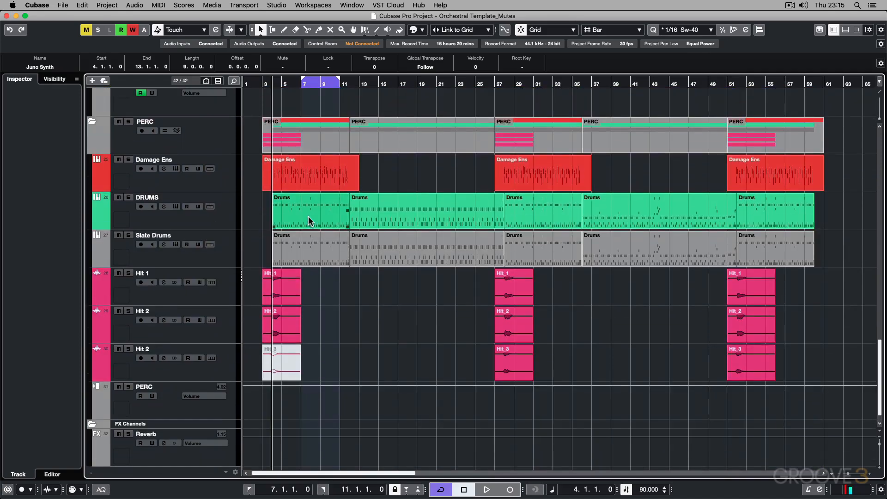
scroll(309, 218, "up", 15)
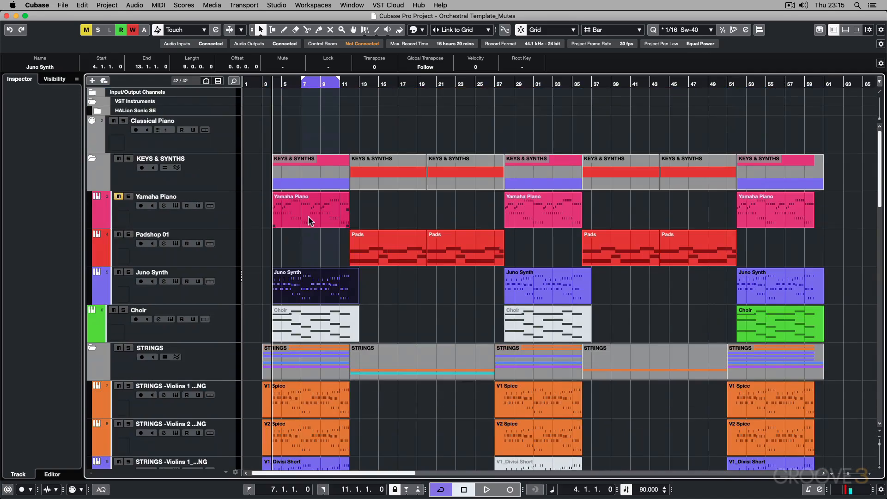
key("g")
key("shift+g")
key("shift+g")
key("shift+g")
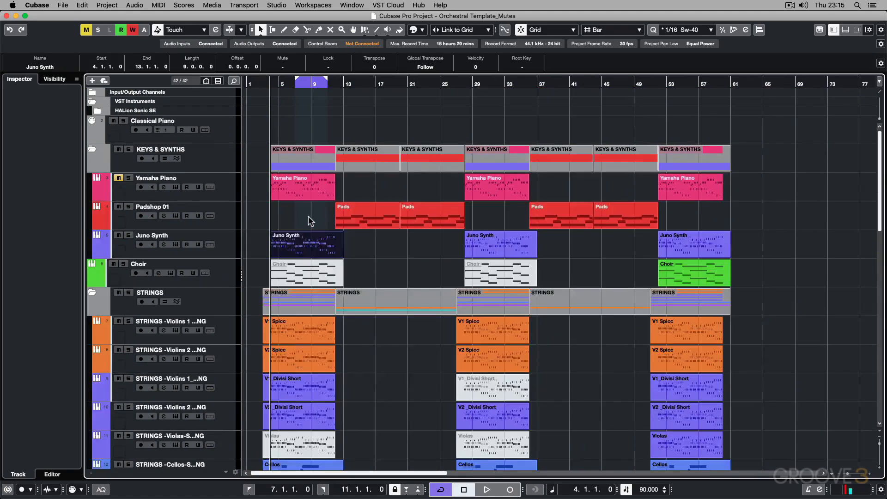
key("shift+g")
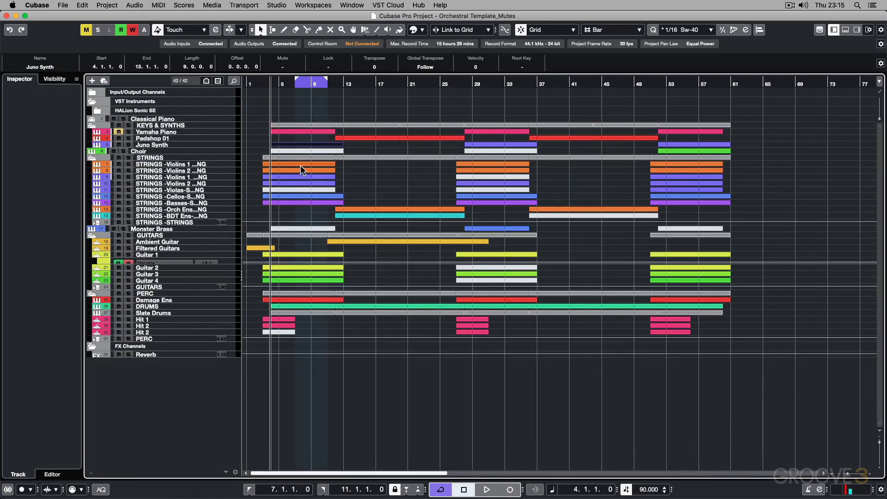
Step: Delete muted parts by hand one at a time, including the Choir parts and the muted V1_Divisi Short part
left_click(302, 151)
key("Right")
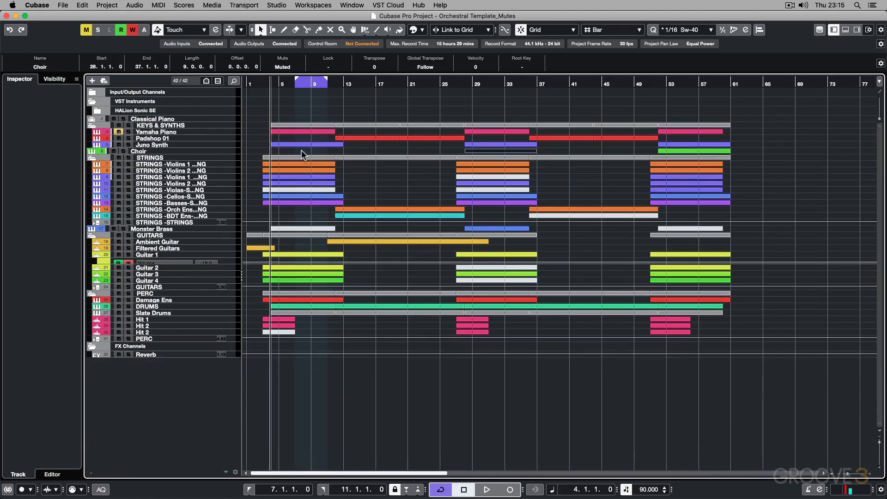
left_click(484, 177)
key("Right")
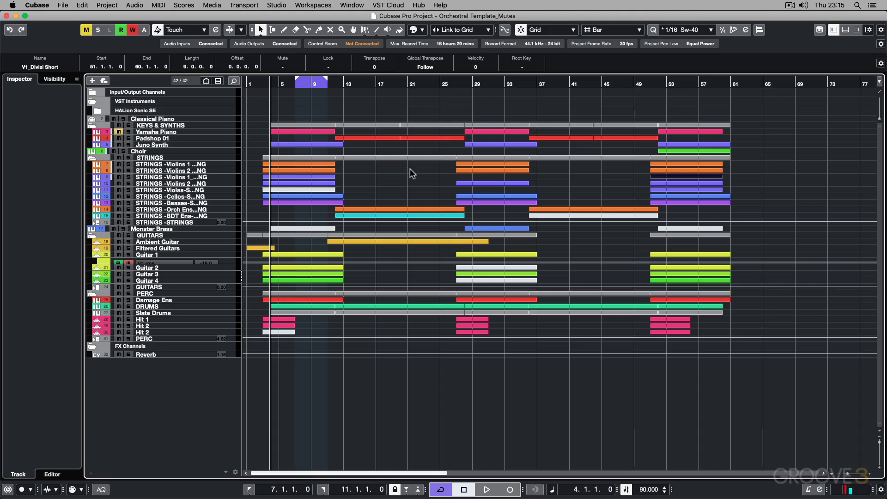
Step: Undo the manual deletions of the muted parts, redoing the one change undone too far
key("super+z")
key("super+z")
key("super+z")
key("super+z")
key("super+z")
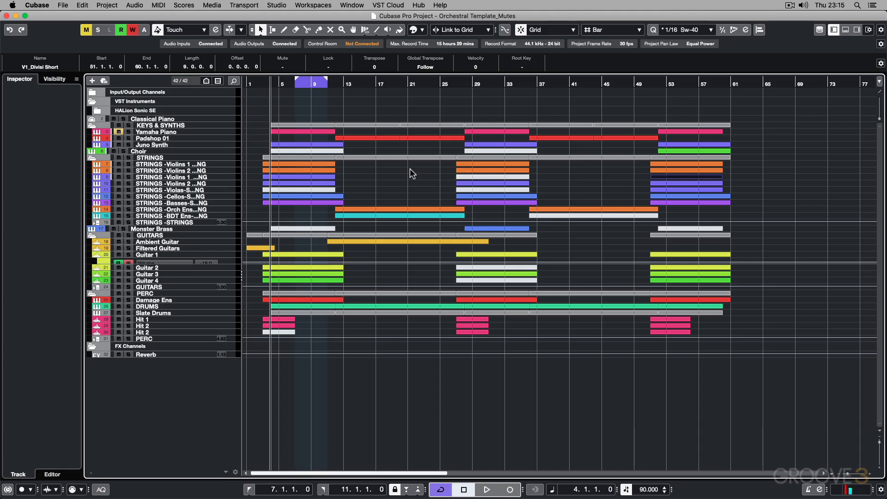
key("super+z")
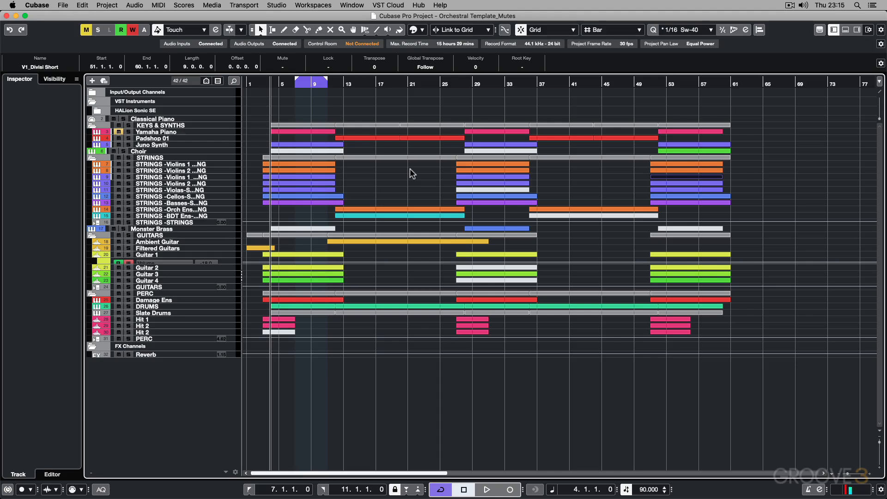
key("super+shift+z")
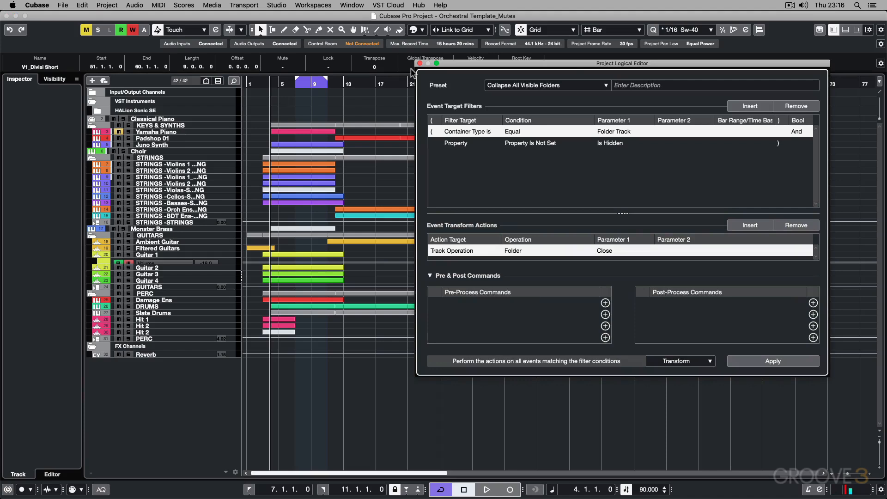
Step: Load the factory Parts & Events preset Delete All Muted Events and Parts in the Project Logical Editor and apply it
left_click(559, 85)
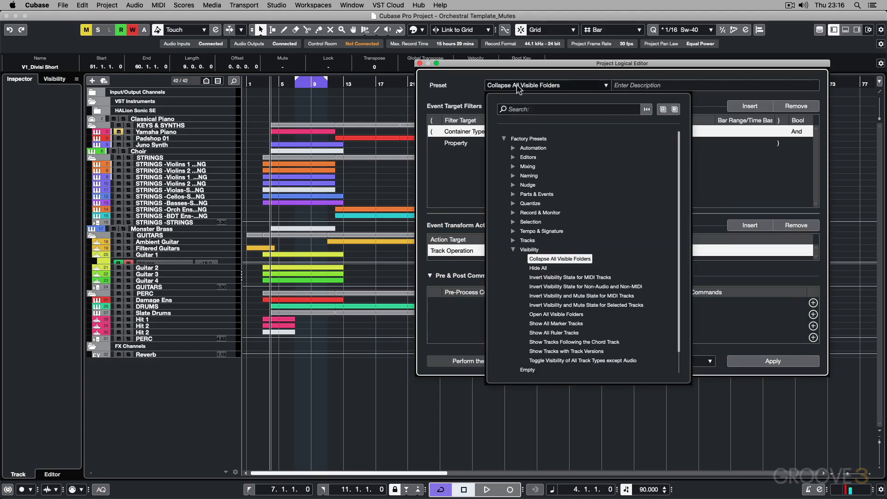
left_click(513, 194)
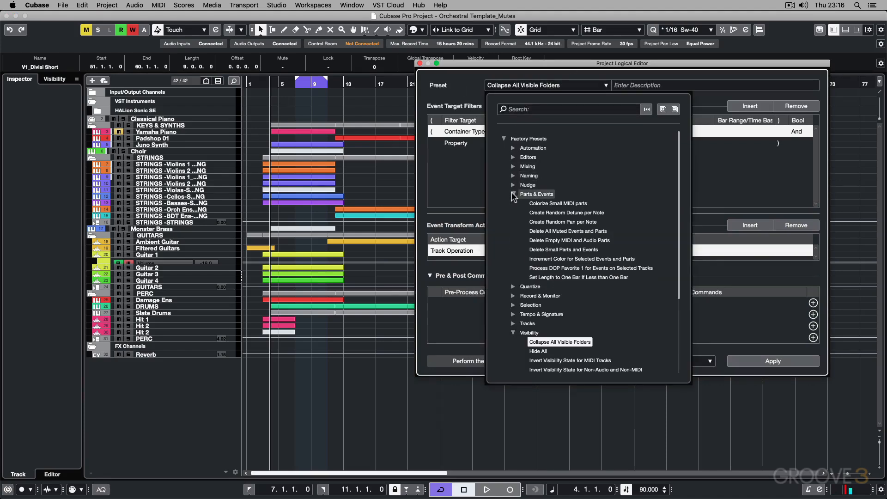
left_click(562, 237)
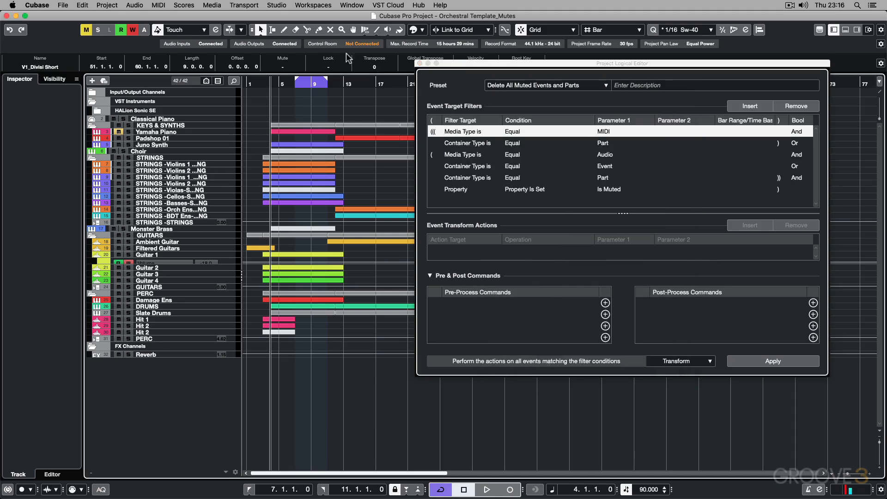
left_click_drag(468, 61, 536, 88)
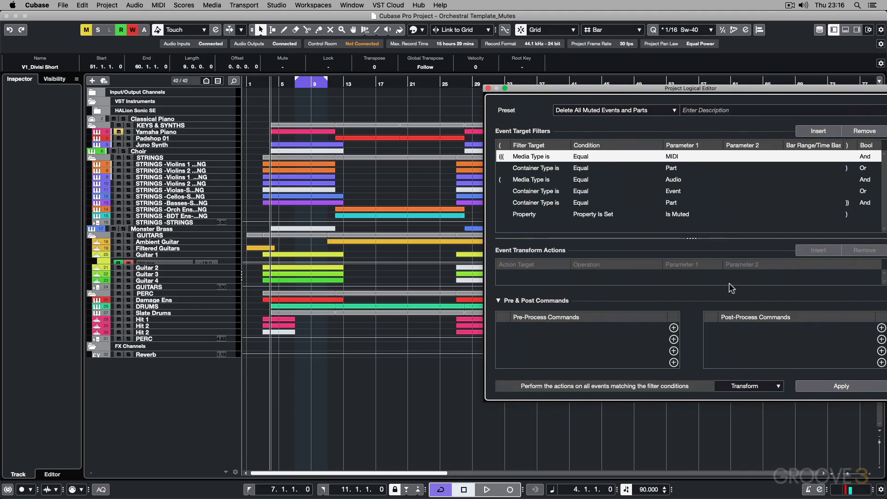
left_click(841, 383)
left_click(840, 385)
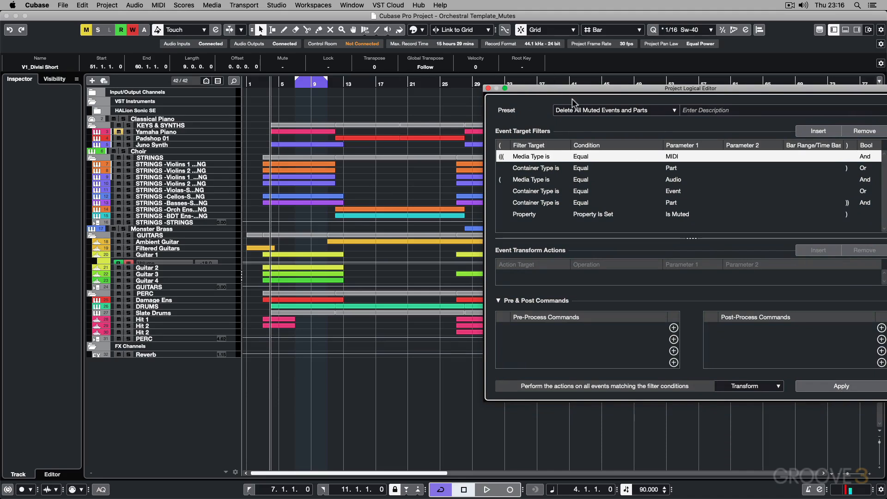
Step: Move the Project Logical Editor over the middle of the project and load the Empty preset
left_click_drag(553, 88, 304, 77)
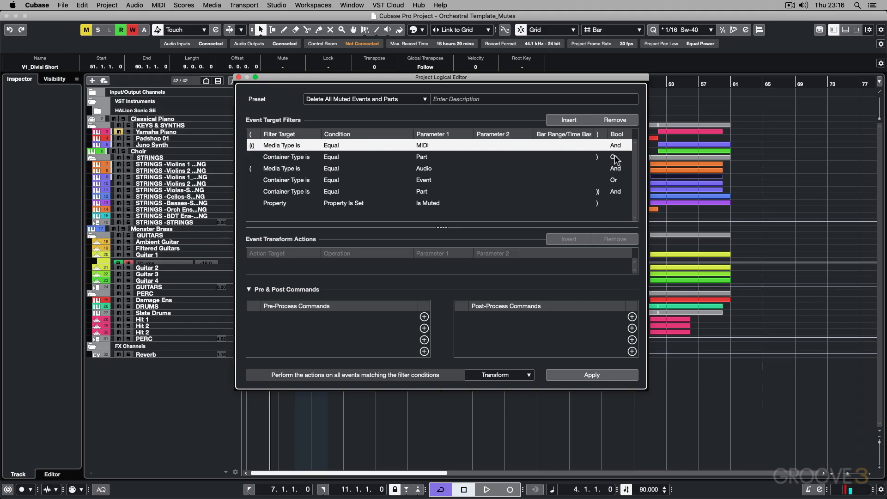
left_click(400, 103)
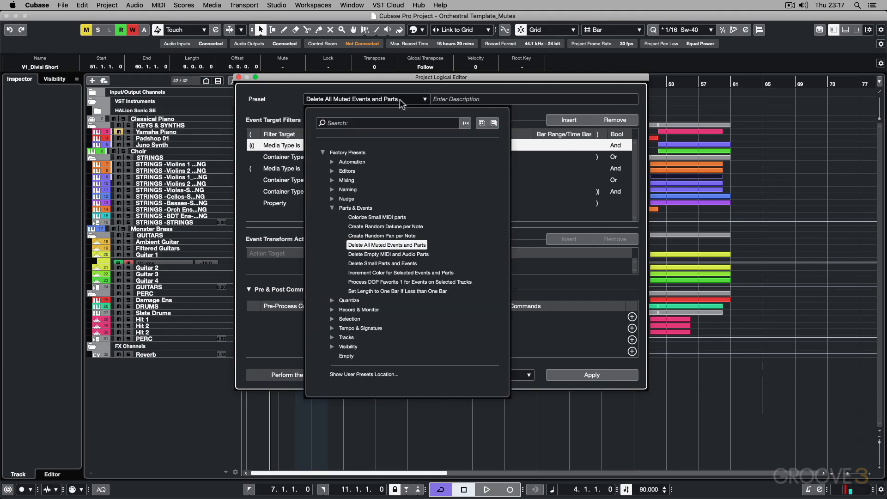
left_click(358, 211)
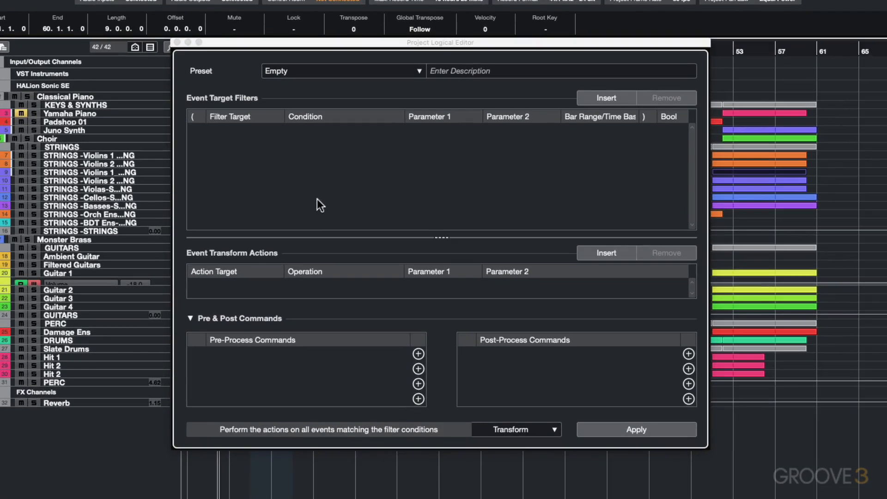
Step: Add an event target filter requiring the media type to equal MIDI
left_click(594, 95)
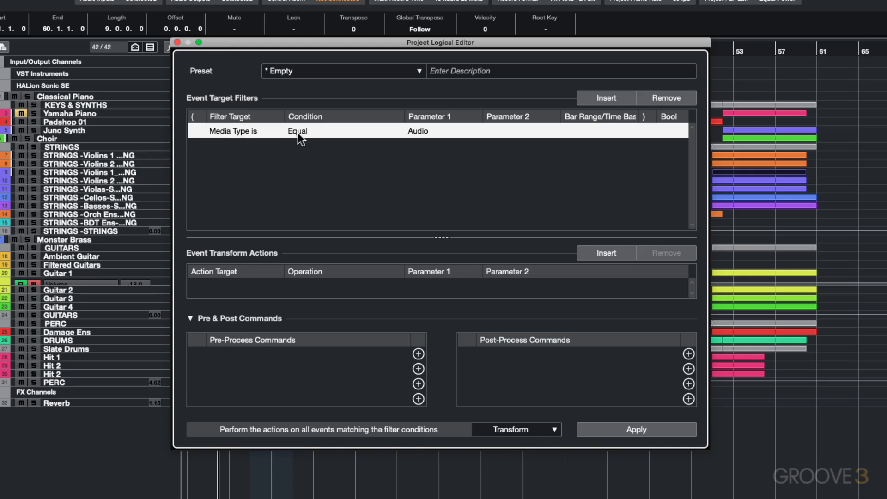
left_click(438, 131)
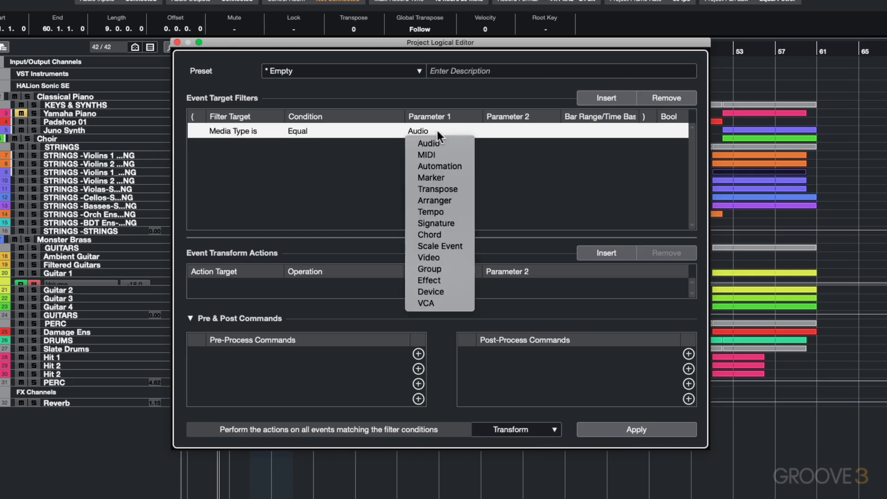
left_click(437, 154)
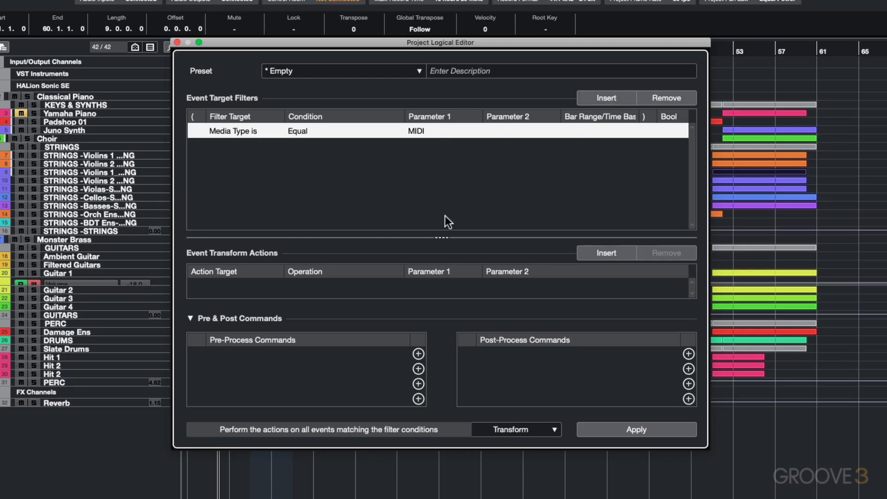
Step: Add a second event target filter requiring the container type to equal Part
left_click(622, 99)
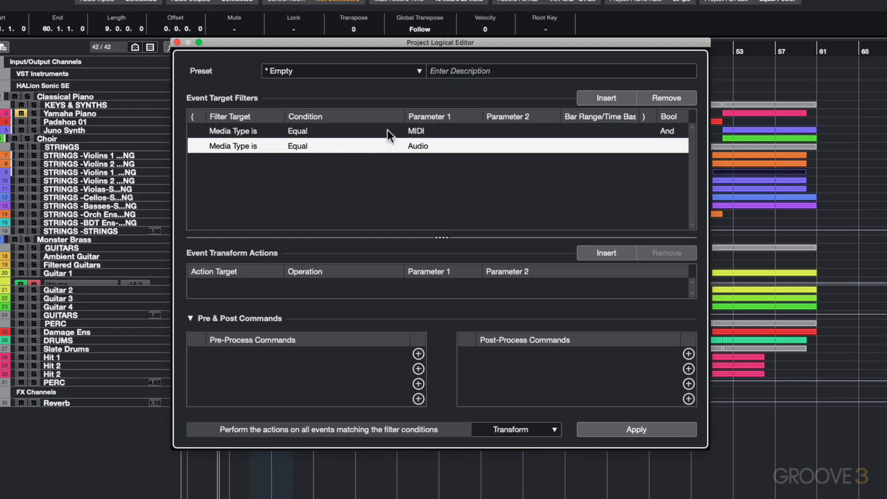
left_click(251, 145)
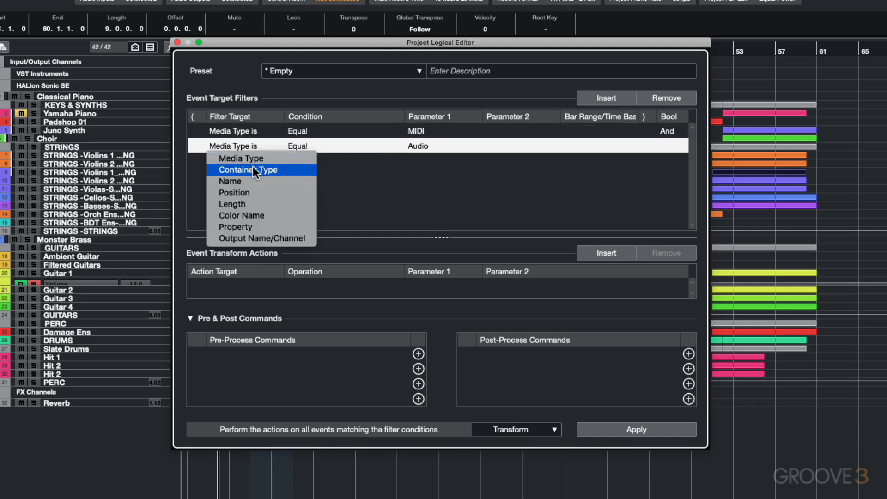
left_click(254, 167)
left_click(419, 145)
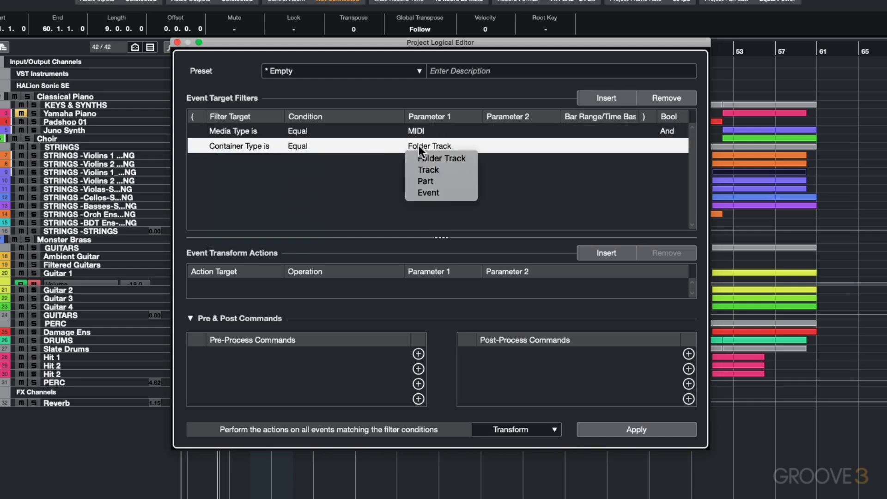
left_click(425, 181)
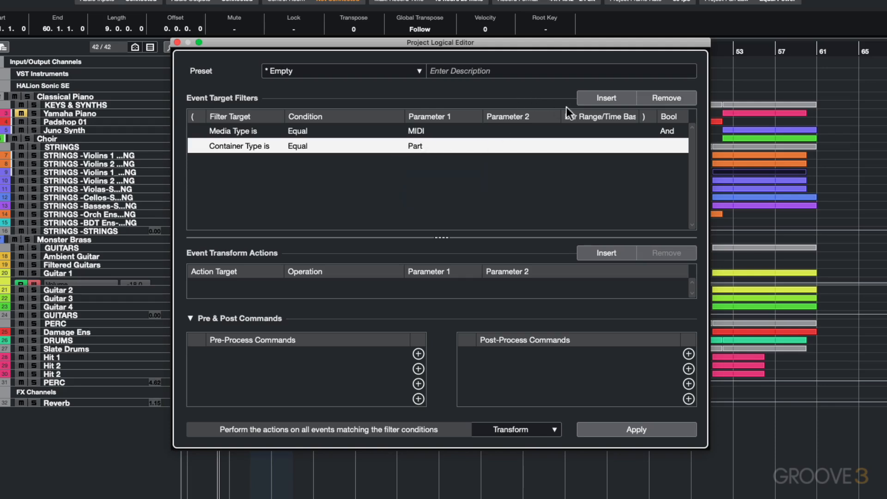
Step: Add a third filter for media type equal to Audio, plus a fourth filter row, and open the fourth row's filter target choices
left_click(605, 98)
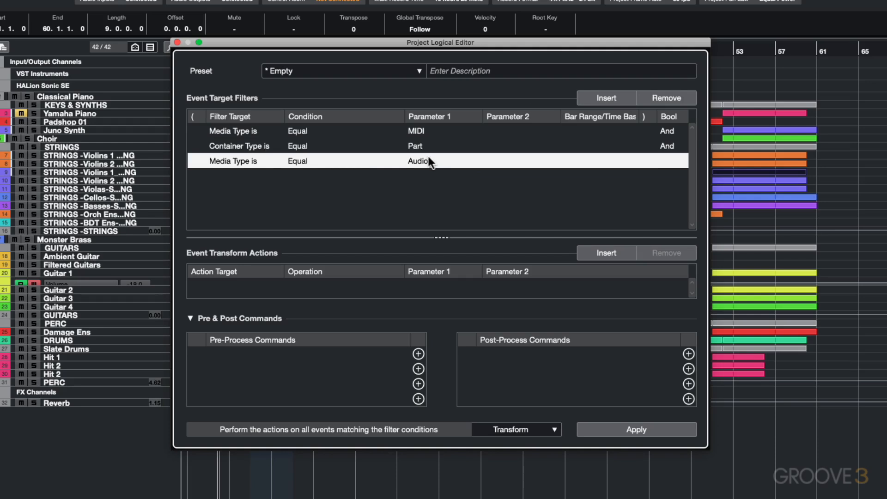
left_click(603, 96)
left_click(219, 176)
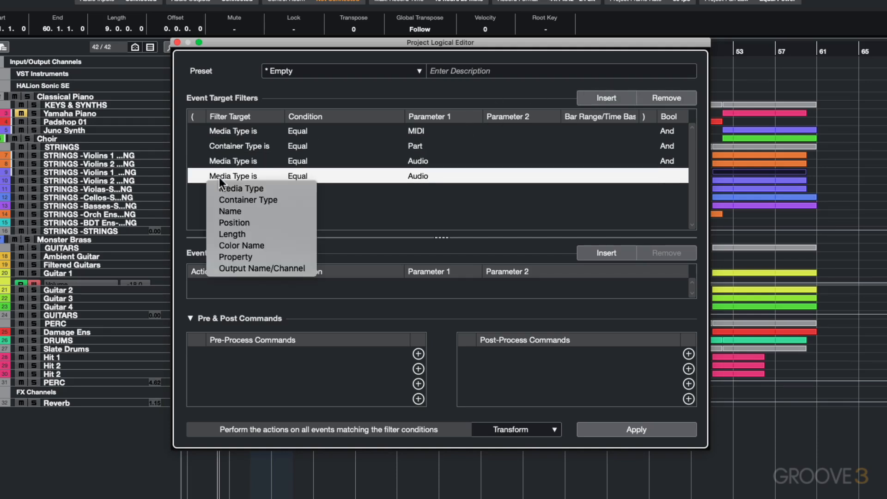
Step: Change the fourth event target filter to Container Type is Equal to Event
left_click(230, 198)
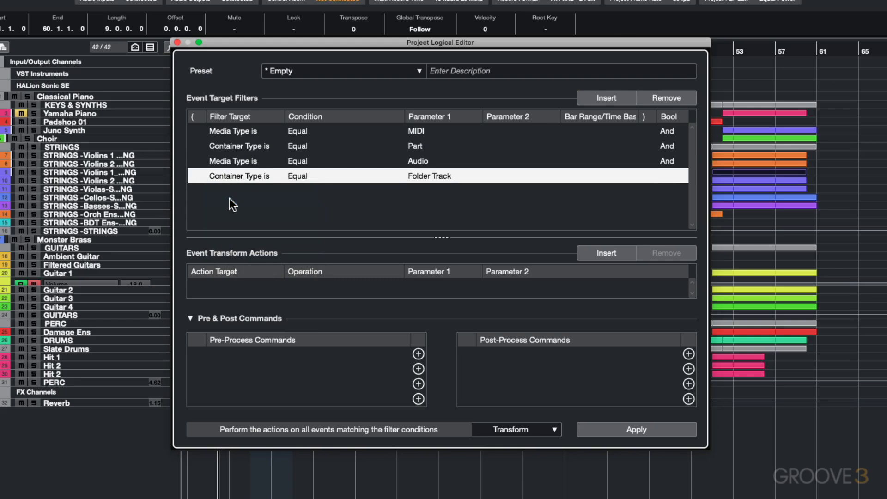
left_click(413, 177)
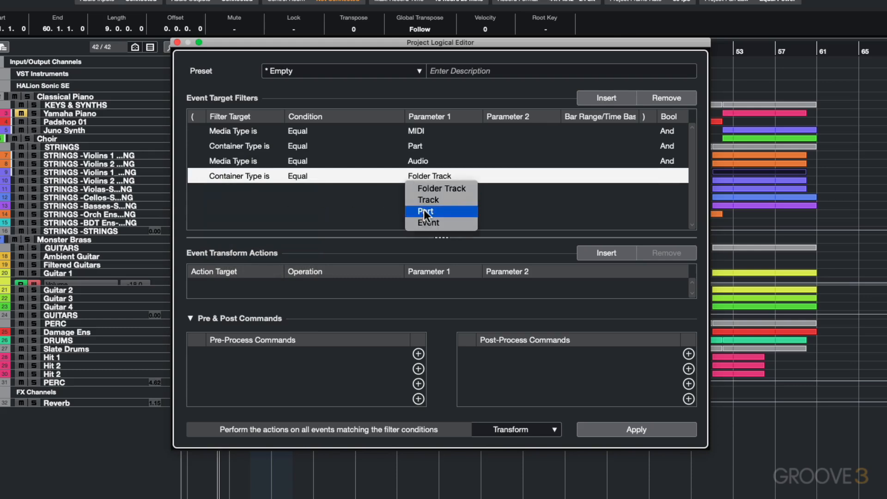
left_click(426, 222)
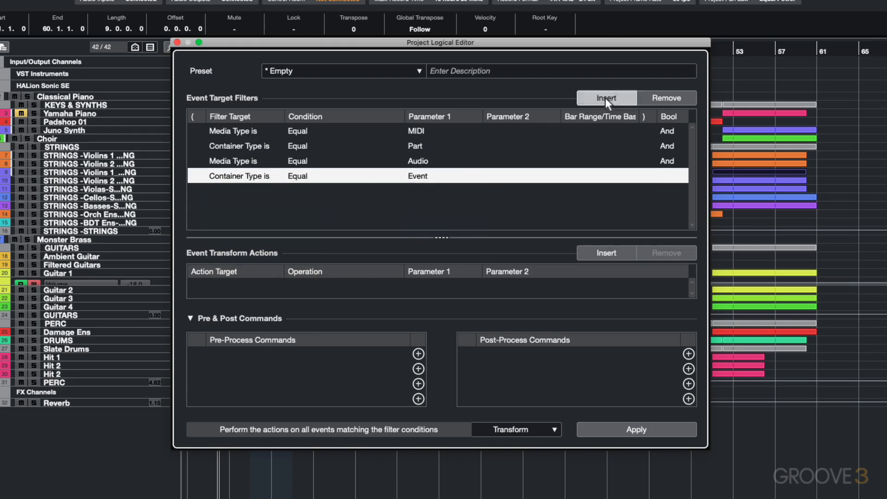
Step: Insert a fifth event target filter with Container Type is Equal to Part
left_click(606, 98)
left_click(233, 190)
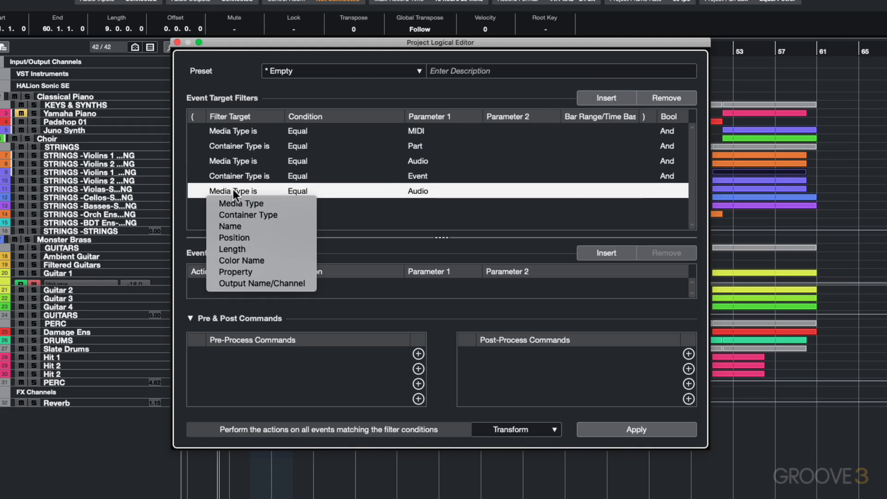
left_click(243, 213)
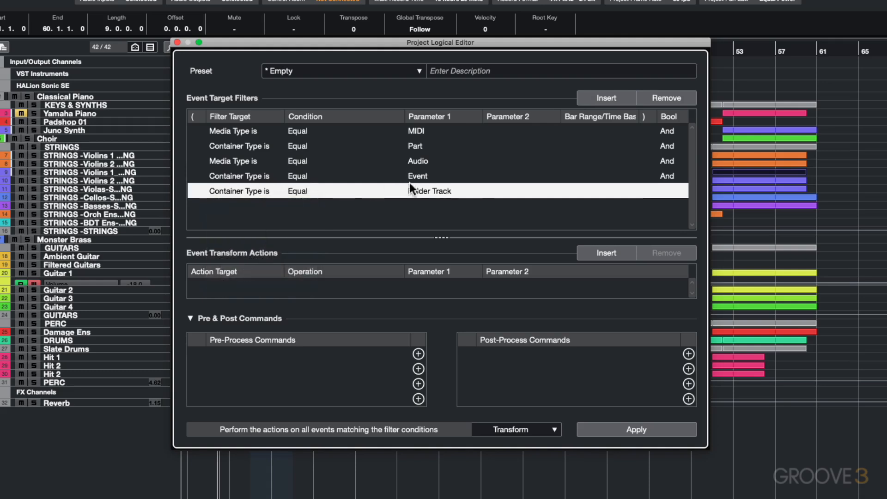
left_click(418, 192)
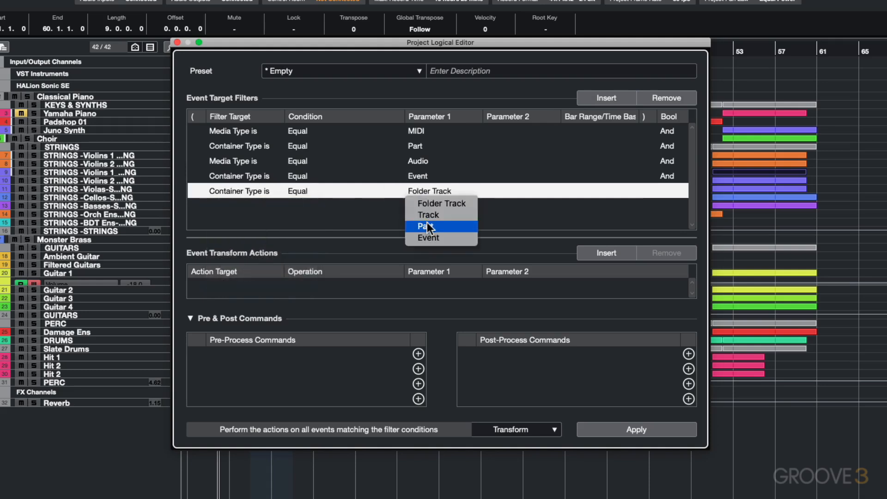
left_click(427, 223)
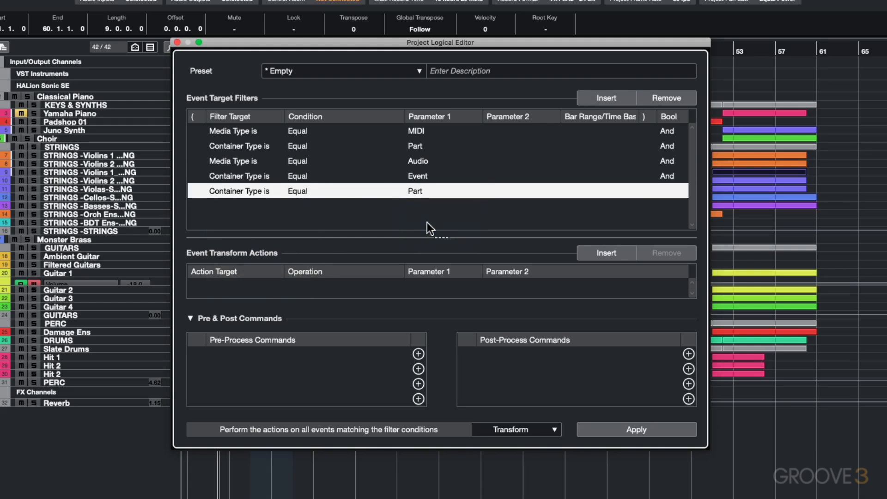
Step: Insert a Property filter with Property Is Set and Is Muted, and set the function to Delete
left_click(614, 96)
left_click(233, 203)
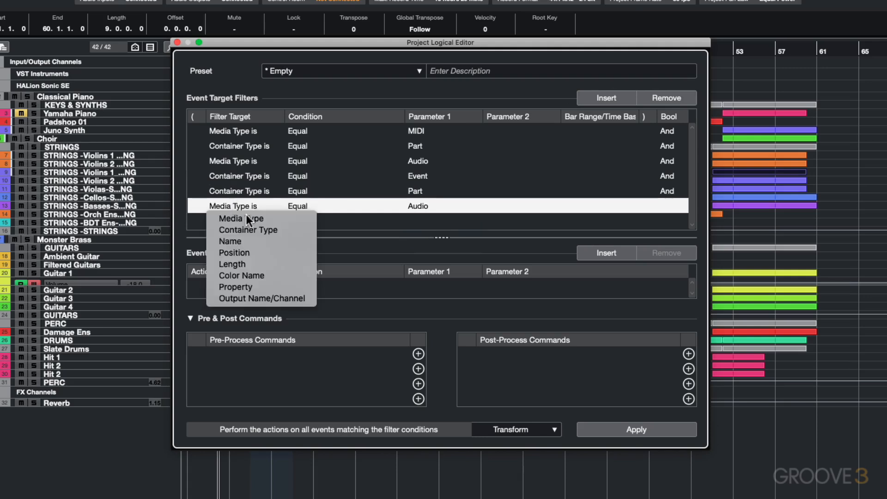
left_click(259, 287)
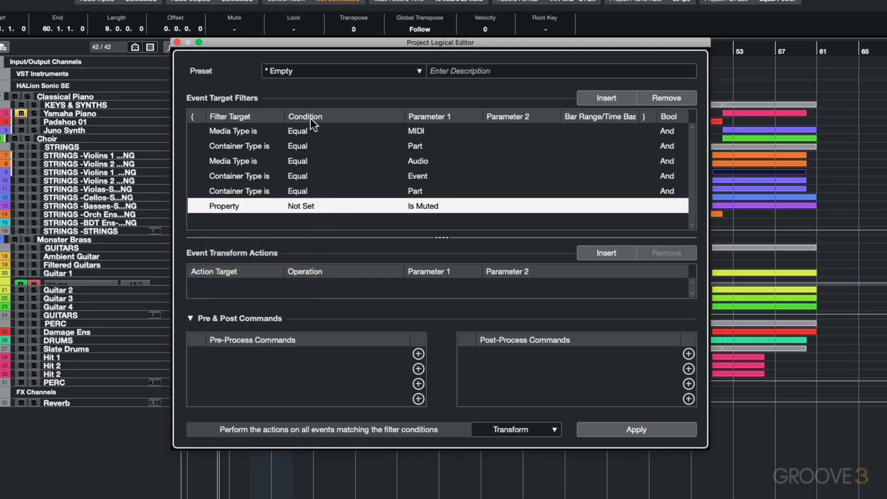
left_click(313, 203)
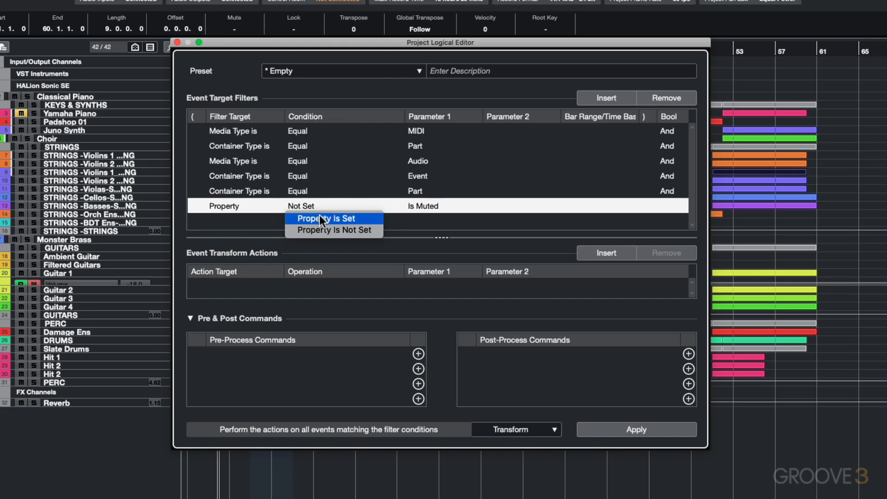
left_click(320, 215)
left_click(423, 206)
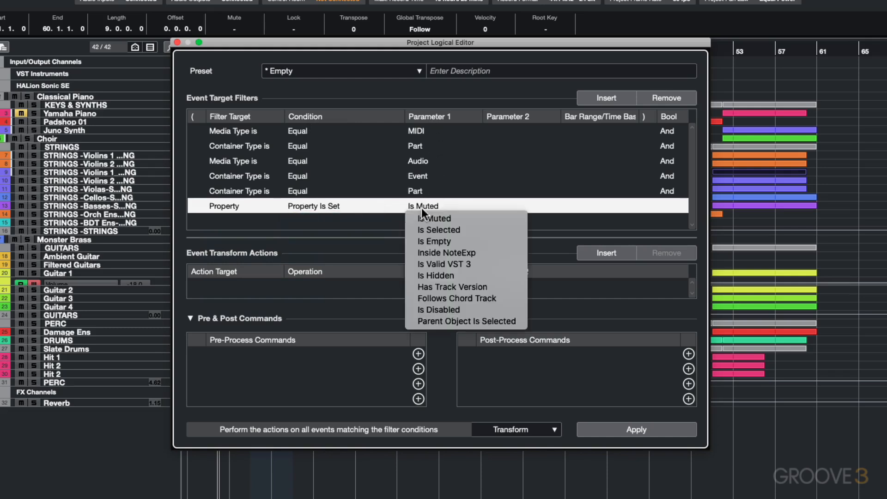
left_click(423, 214)
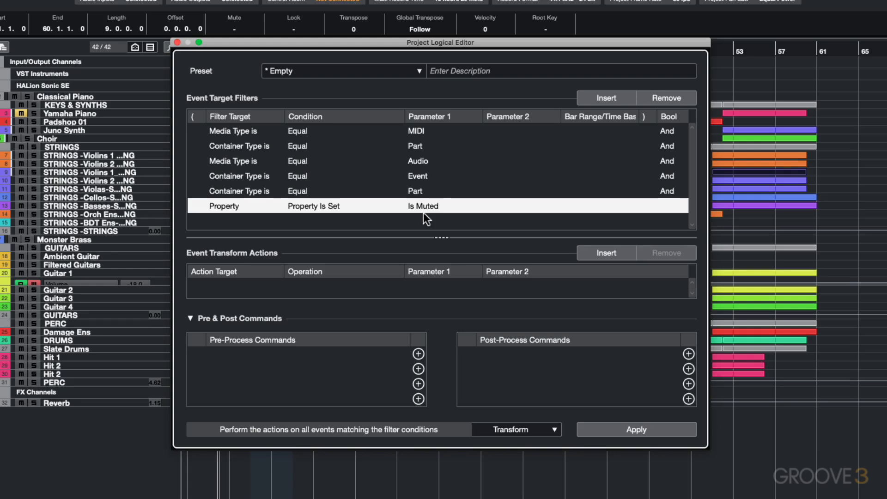
left_click(503, 427)
left_click(502, 417)
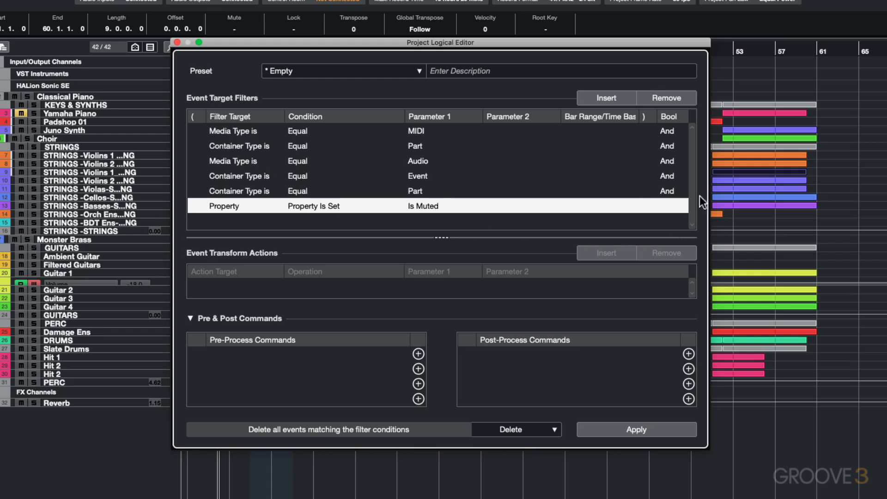
Step: Add single closing brackets to the Is Muted filter and the first Part filter, and join the latter with Or
left_click(645, 206)
left_click(650, 226)
left_click(642, 147)
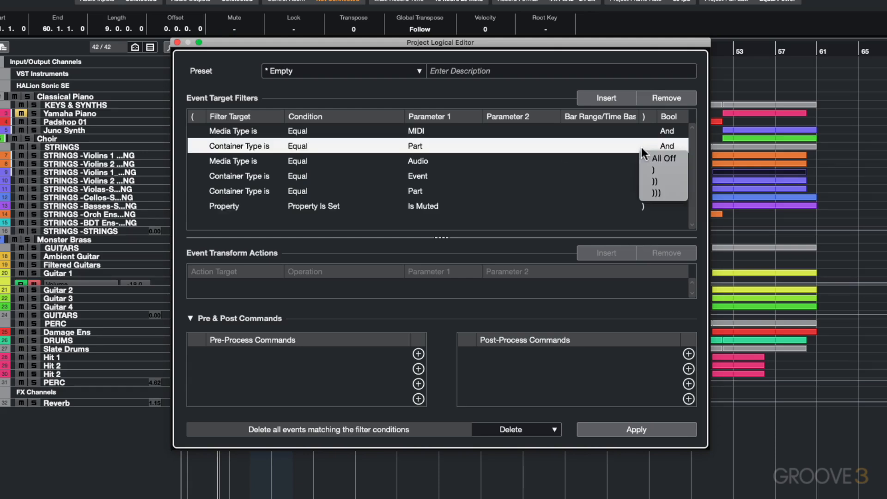
left_click(650, 166)
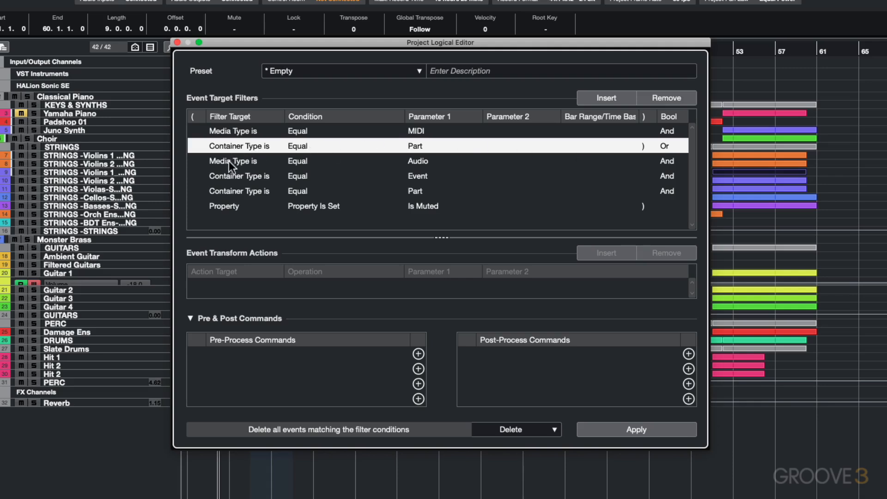
Step: Add a single opening bracket to the Audio filter and set the Event filter's Boolean operator to Or
left_click(193, 161)
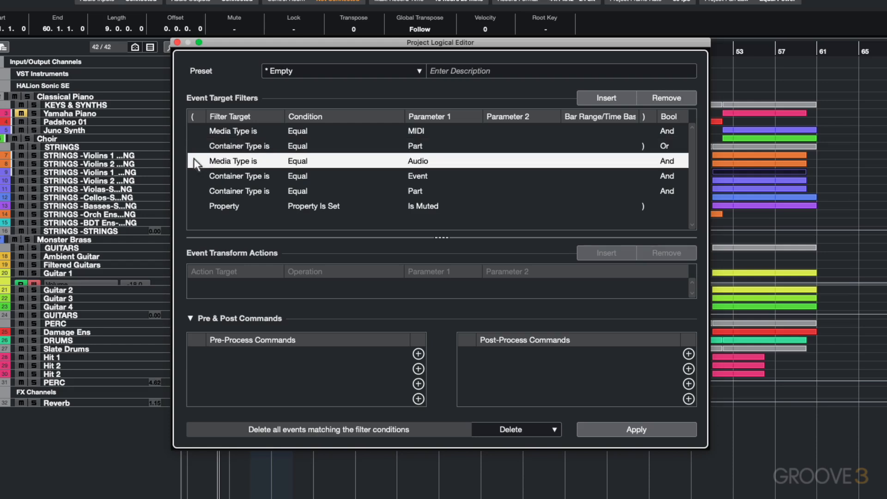
left_click(193, 161)
left_click(205, 183)
left_click(674, 175)
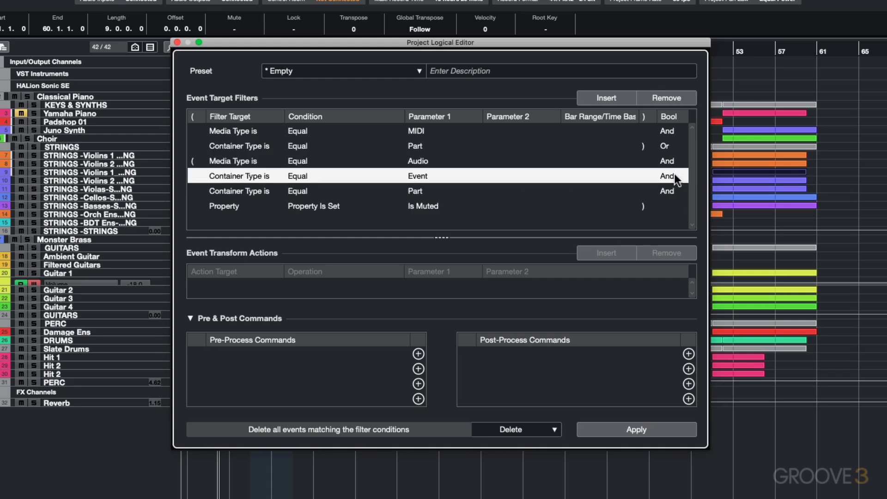
Step: Add a double closing bracket to the second Part filter and a triple opening bracket to the MIDI filter
left_click(642, 191)
left_click(641, 192)
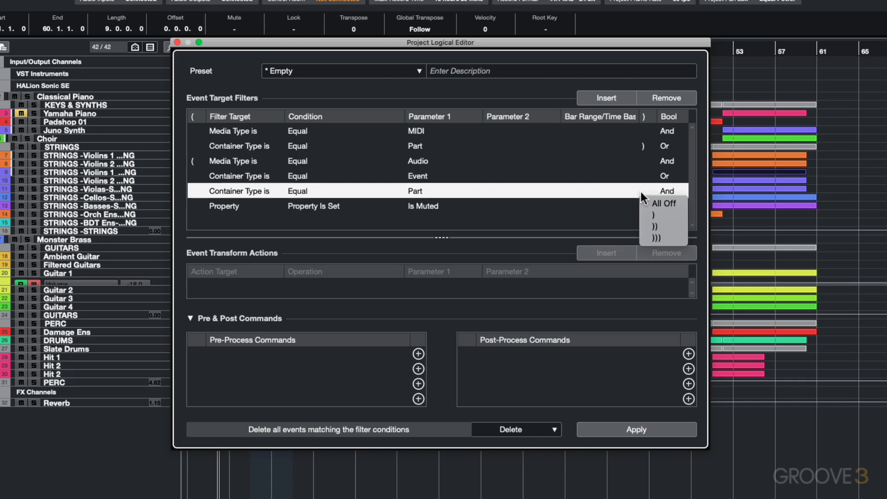
left_click(654, 226)
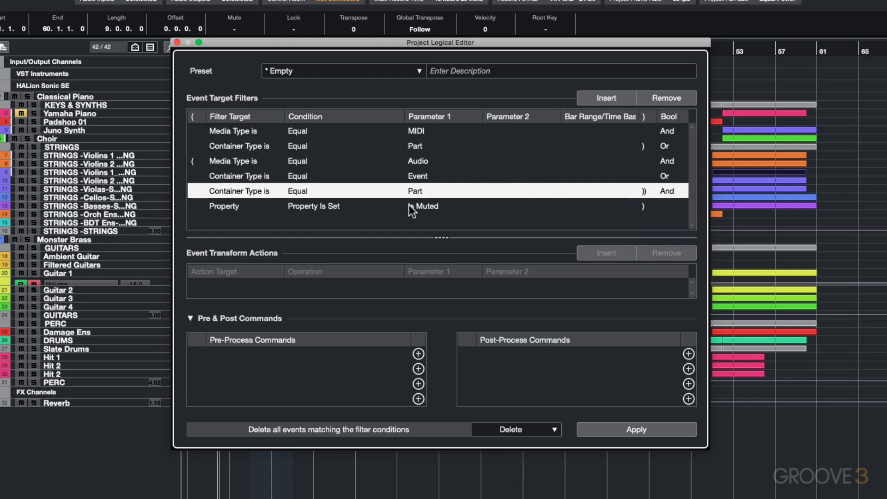
left_click(197, 132)
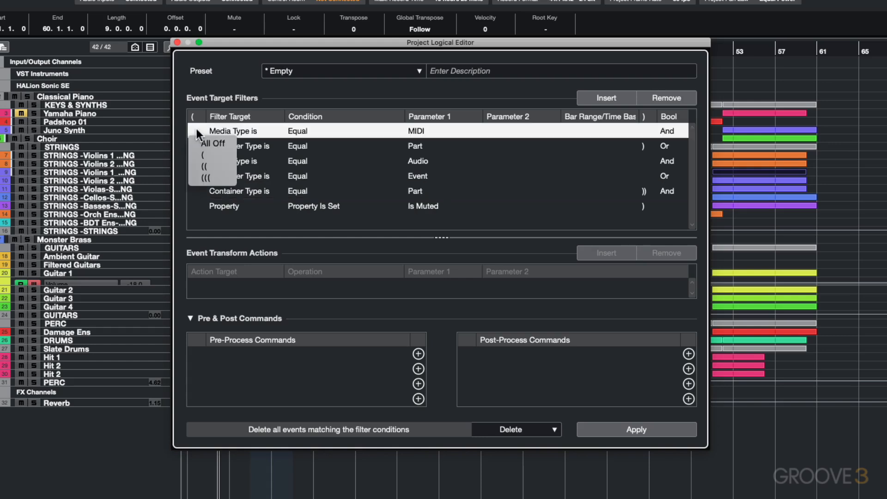
left_click(199, 176)
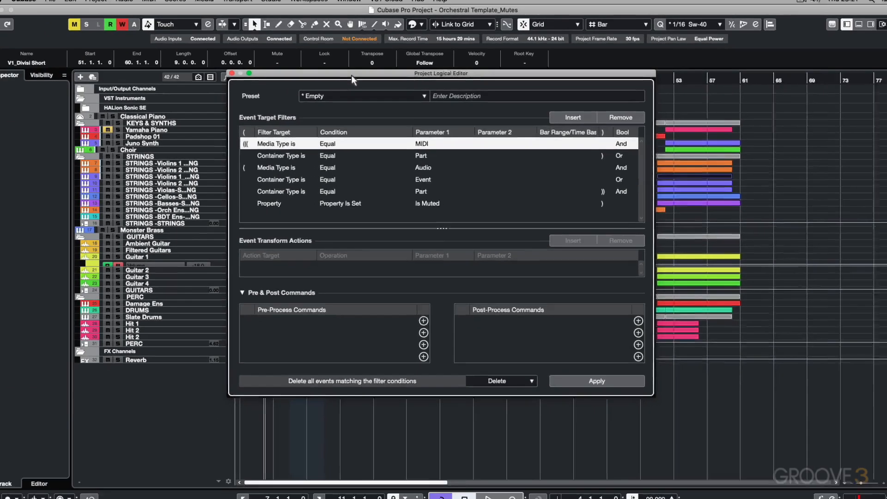
Step: Move the editor off the arrangement and mute the opening events on the second Violins 2, first Violins 1, Guitar 1 and Guitar 4 tracks
left_click_drag(328, 40, 633, 39)
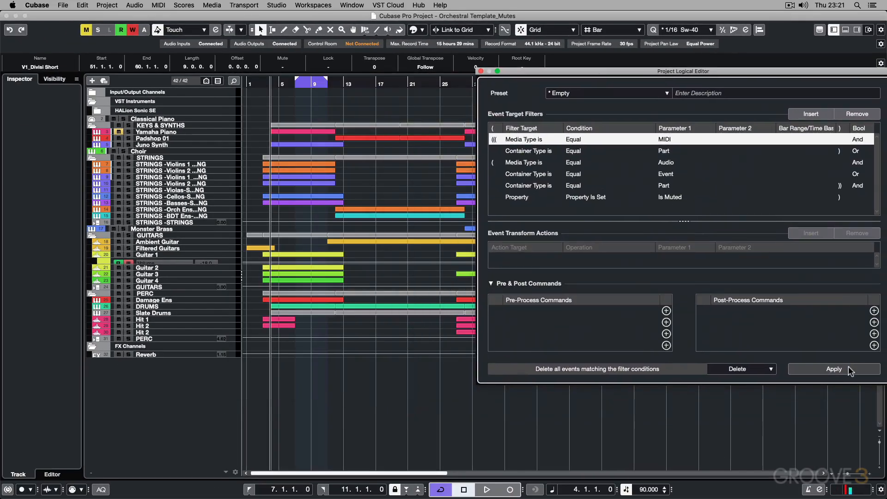
right_click(267, 178)
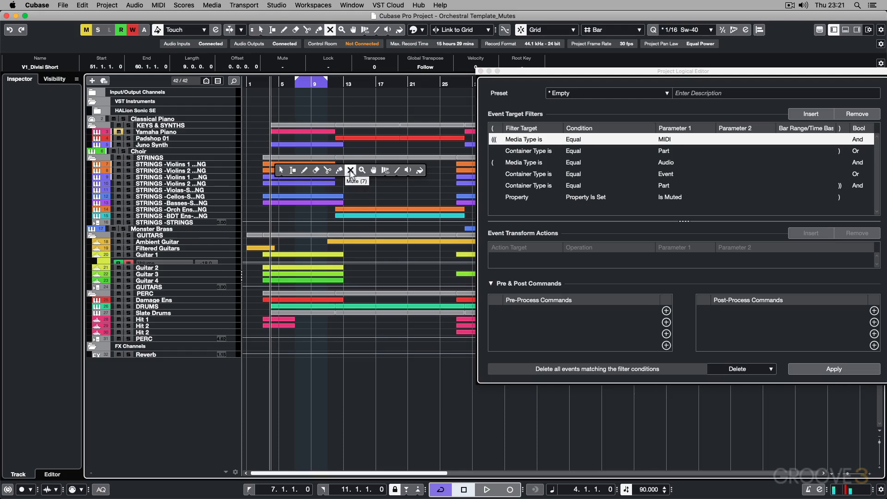
left_click(366, 178)
left_click(318, 182)
left_click(313, 164)
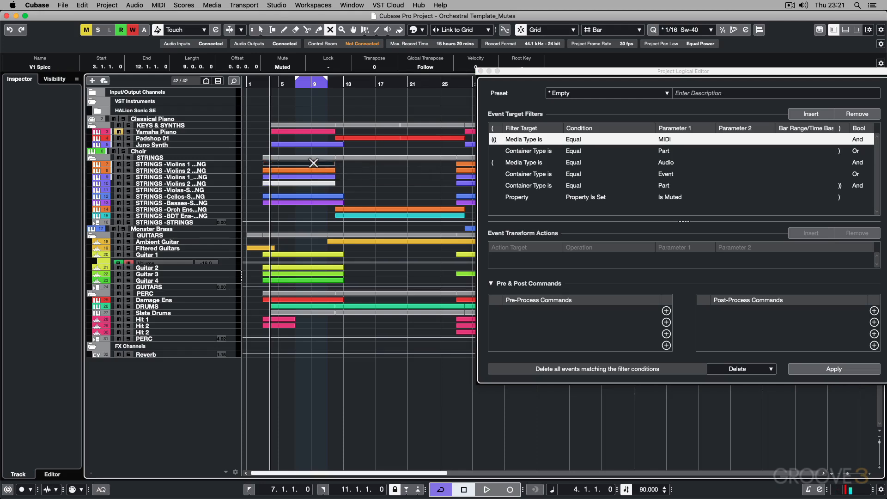
left_click(313, 253)
left_click(312, 281)
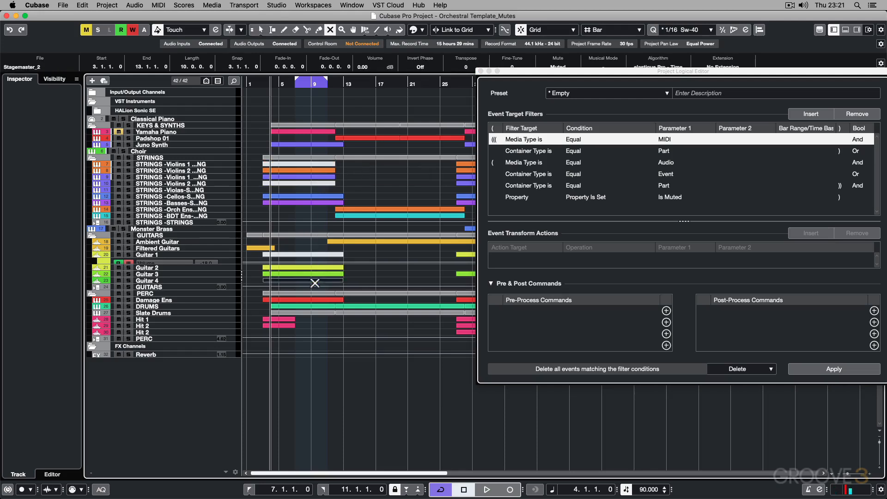
key("1")
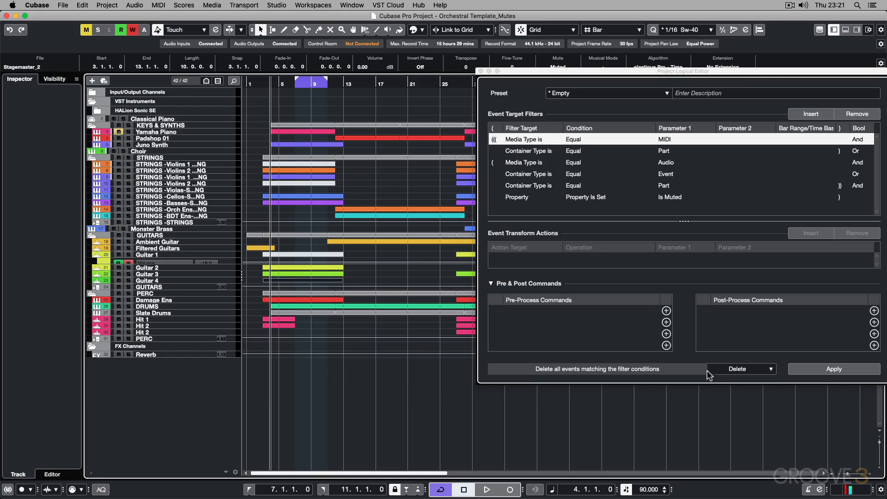
Step: Apply the Delete function to all events matching the muted filter conditions, and reposition the editor window
left_click(814, 371)
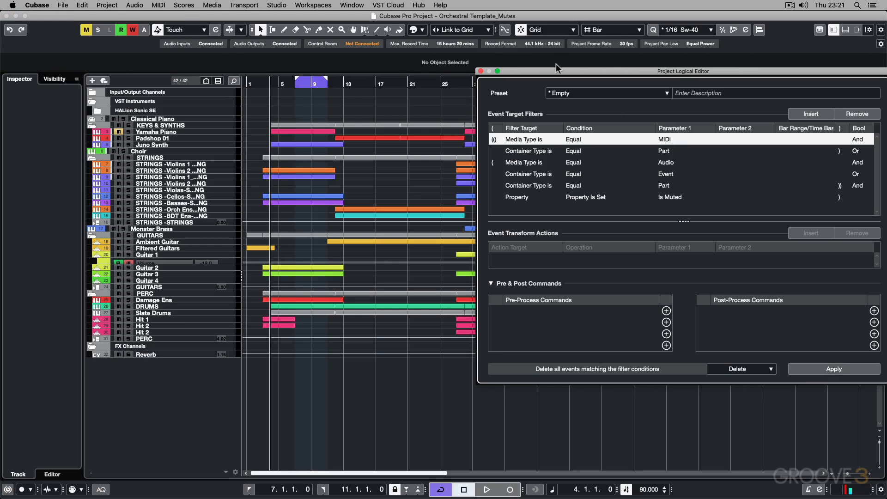
left_click_drag(557, 70, 434, 69)
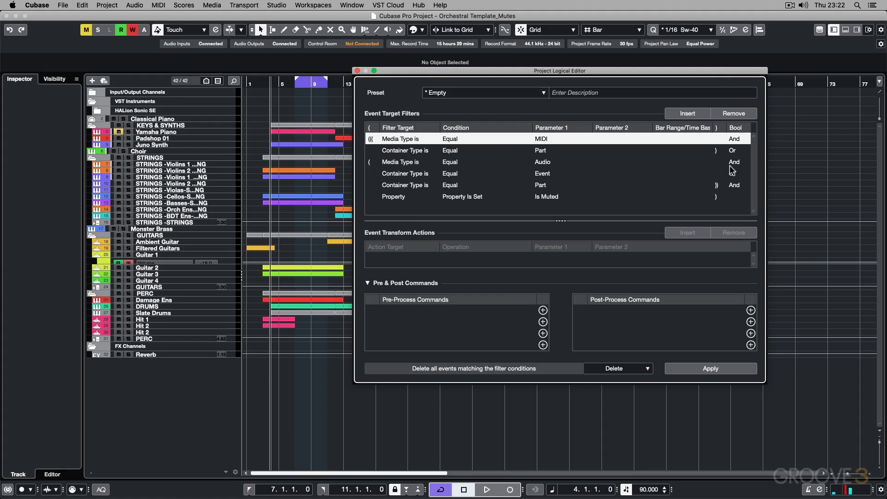
Step: Select the opening parts on the first Violins 2 and second Violins 1 tracks in turn, and apply the Delete function again
left_click(289, 156)
left_click(291, 171)
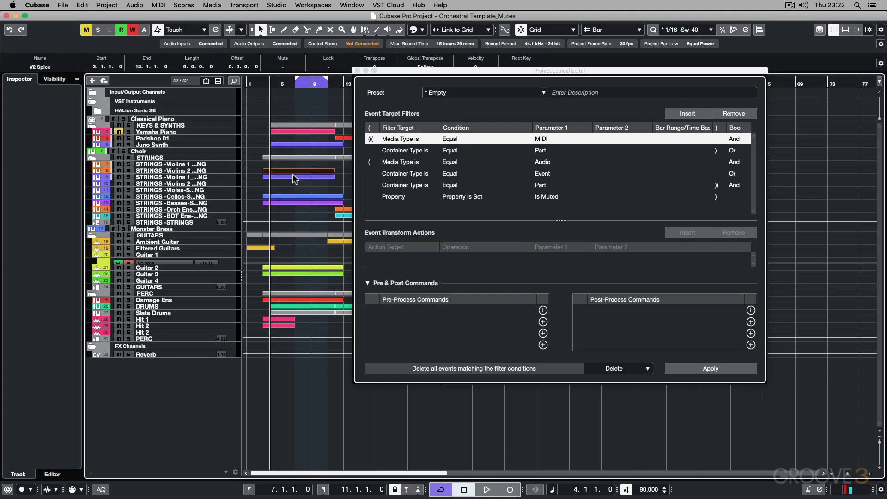
left_click(293, 177)
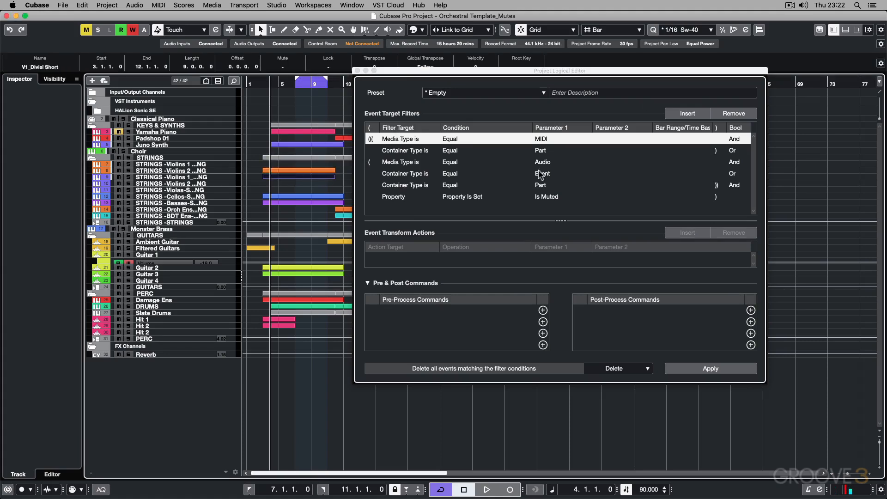
left_click(690, 372)
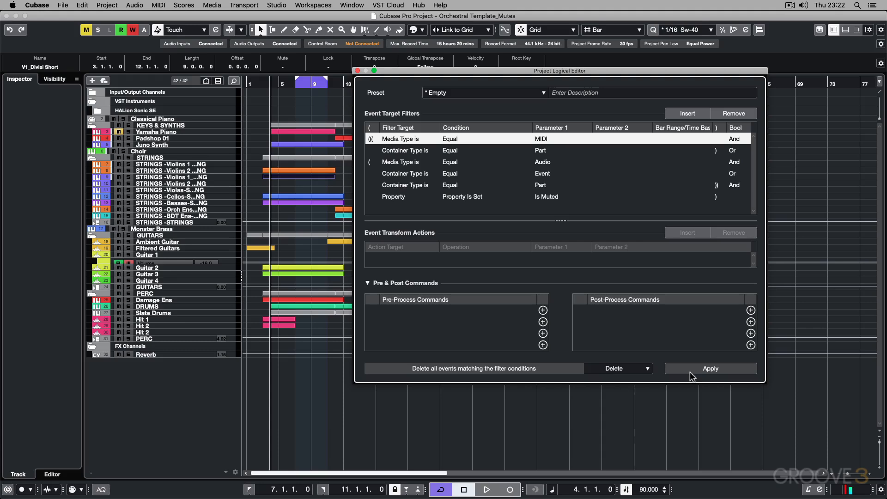
left_click(391, 140)
left_click(396, 104)
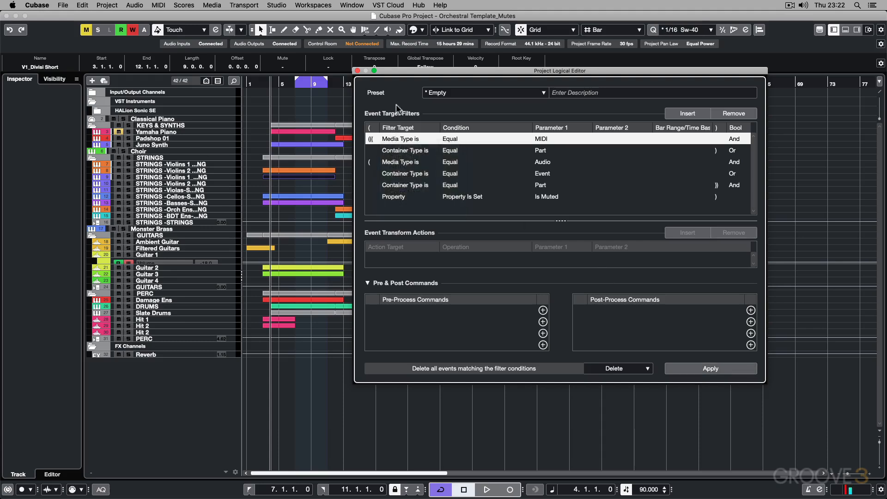
left_click(416, 152)
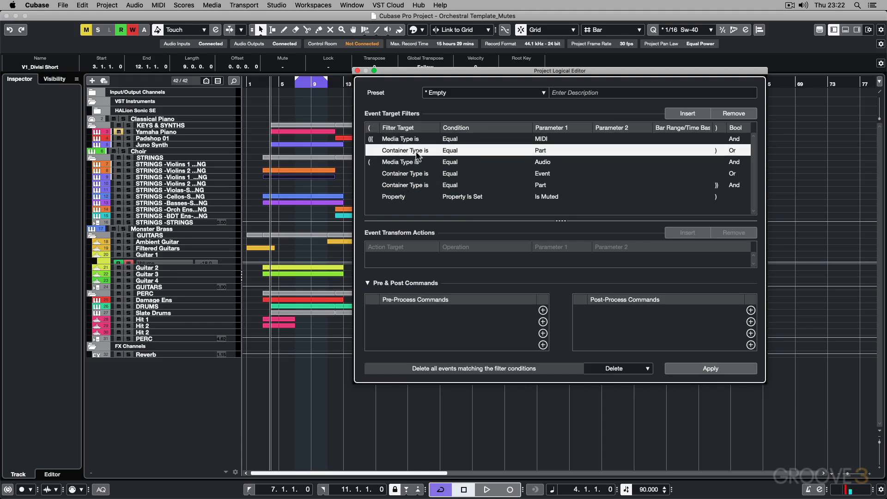
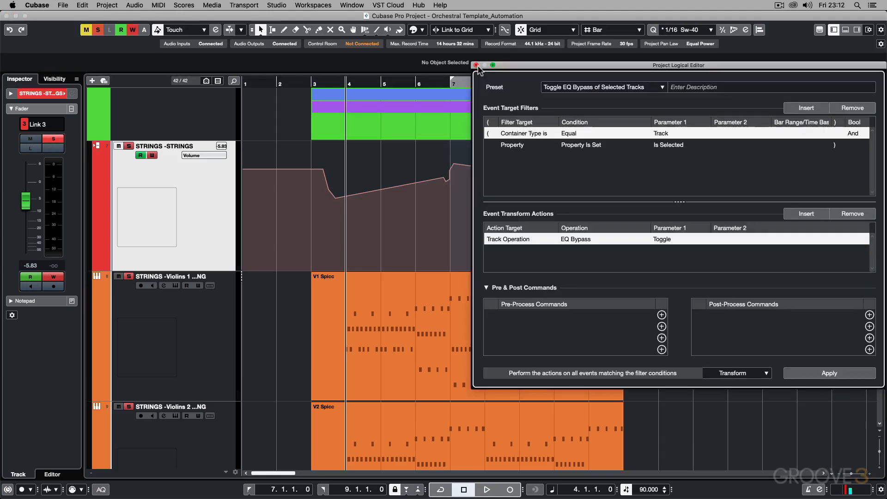
Step: Load the Empty factory preset and add a target filter for Media Type equal to Automation
left_click(564, 86)
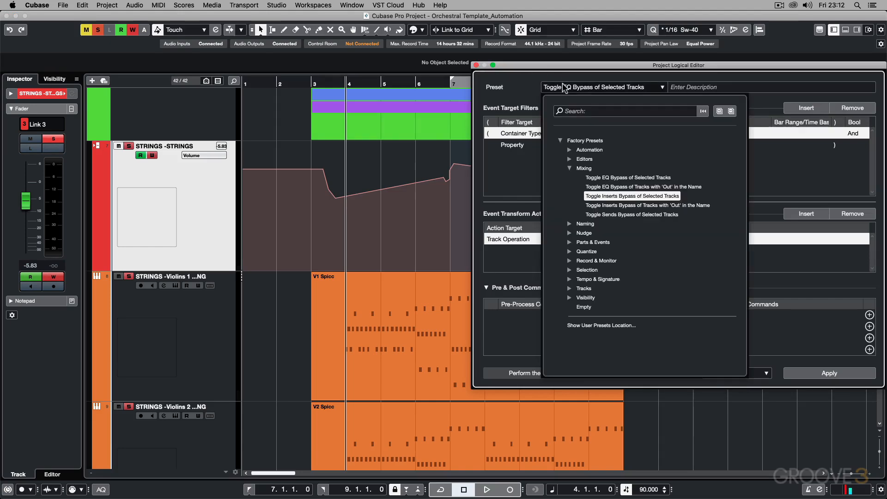
left_click(578, 306)
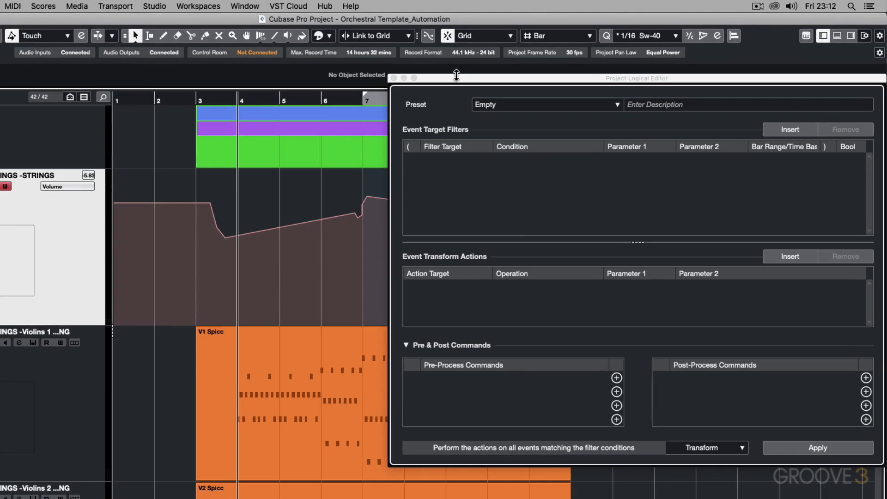
left_click(790, 129)
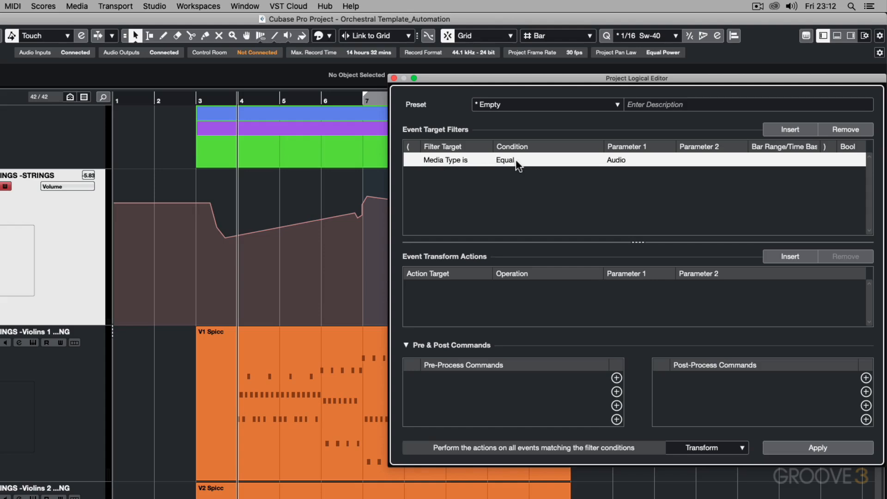
left_click(623, 161)
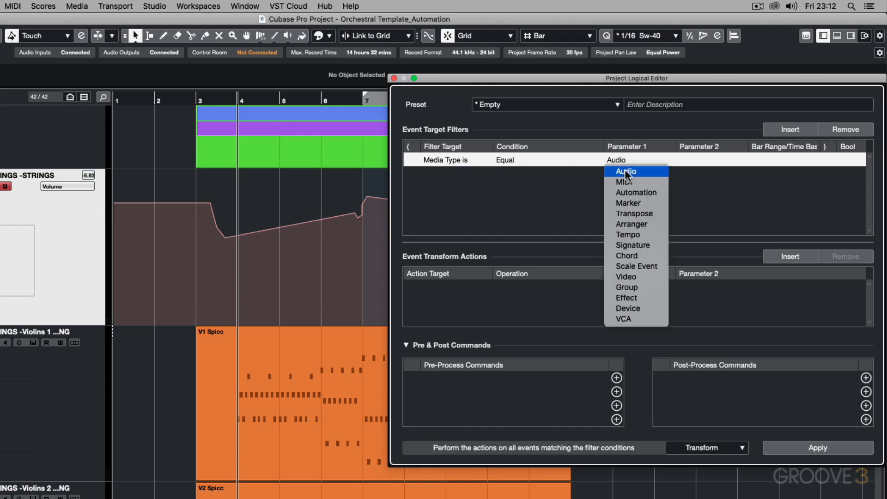
left_click(631, 193)
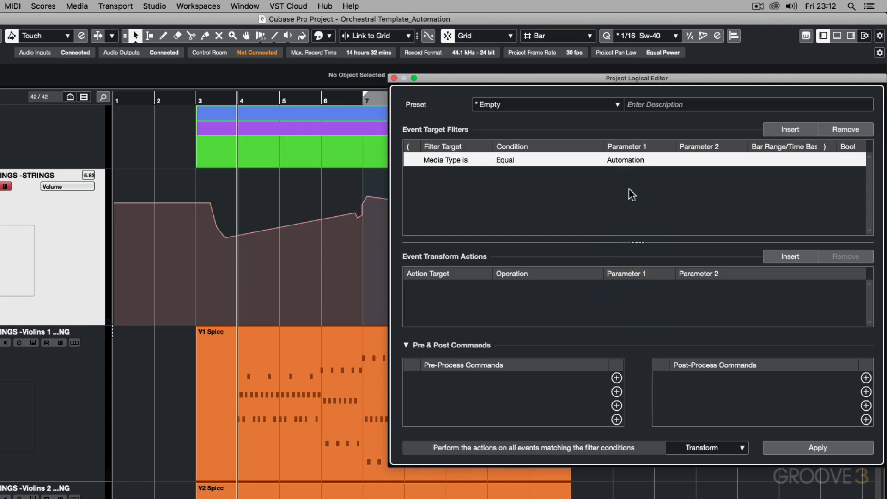
Step: Add a second target filter for Container Type equal to Event
left_click(790, 129)
left_click(458, 175)
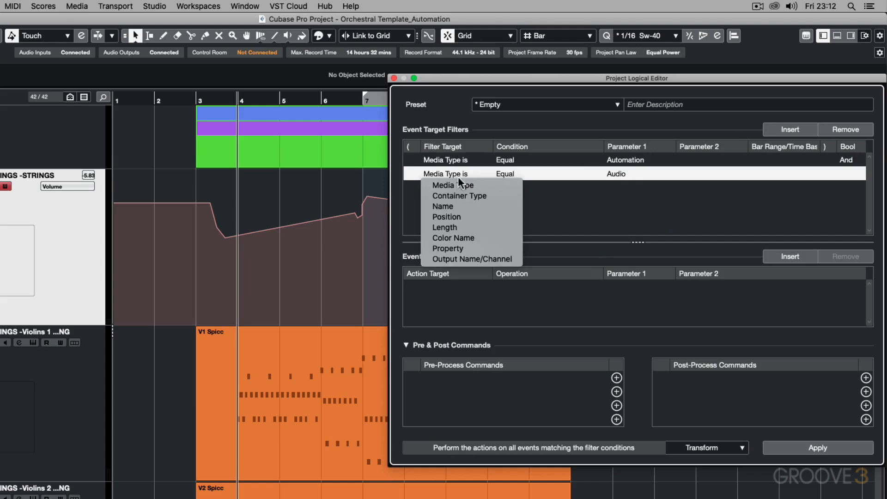
left_click(460, 196)
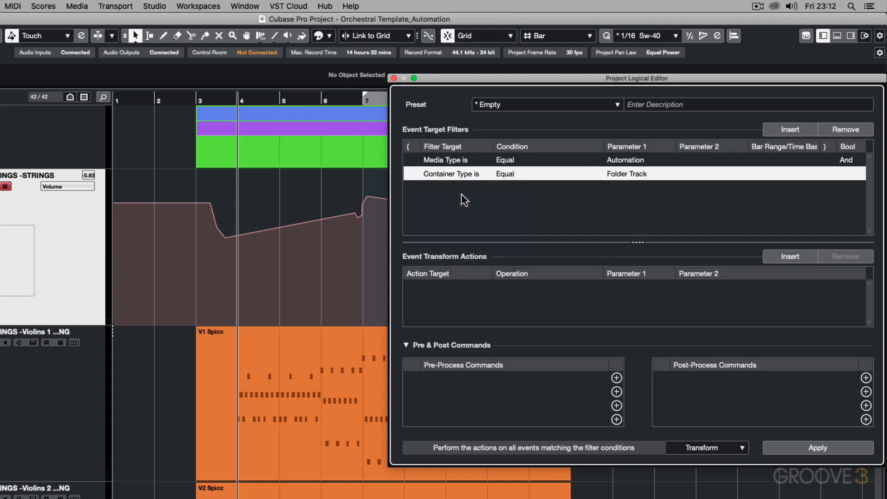
left_click(622, 174)
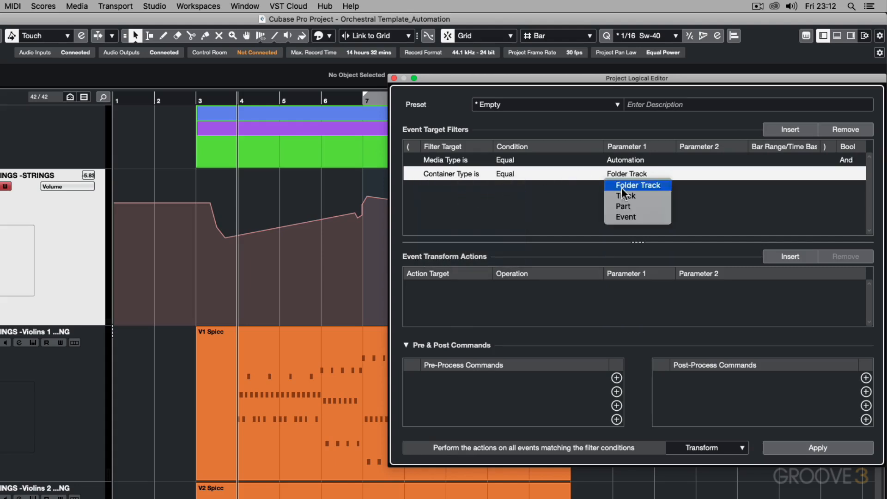
left_click(626, 217)
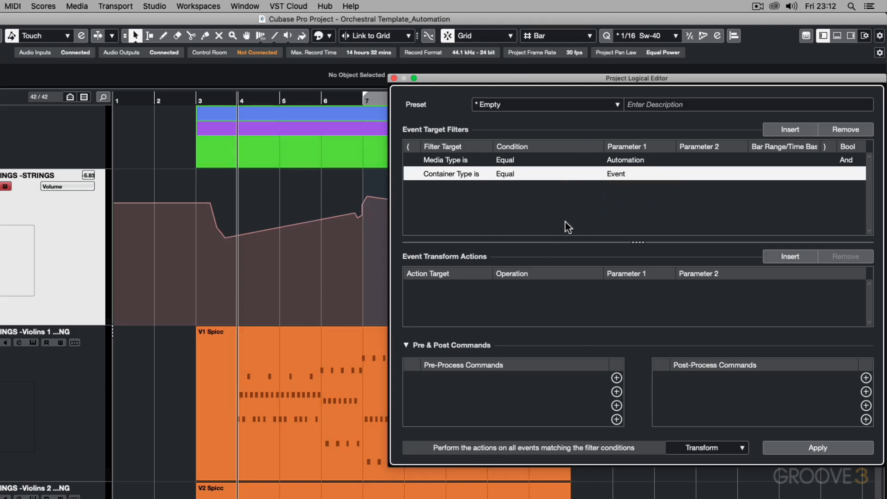
Step: Add a third target filter for Position with the Inside Cycle condition, repositioning the editor window over the arrangement
left_click(803, 131)
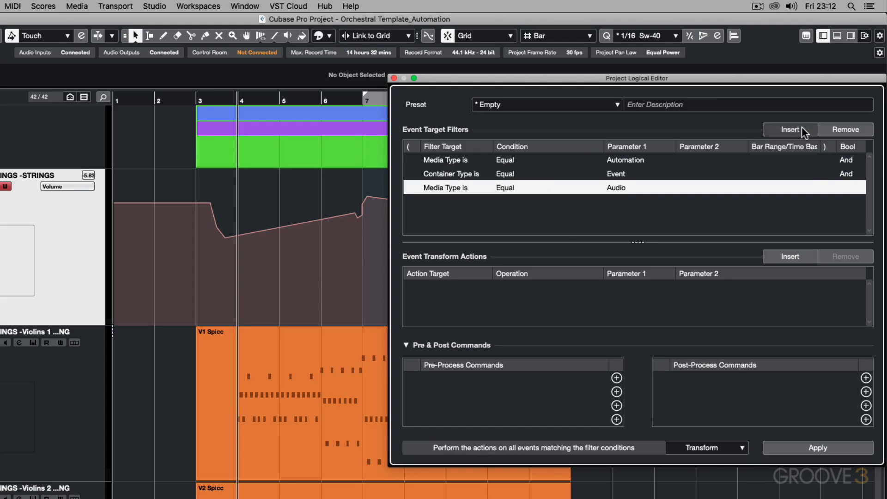
left_click_drag(435, 82, 536, 94)
scroll(293, 284, "right", 5)
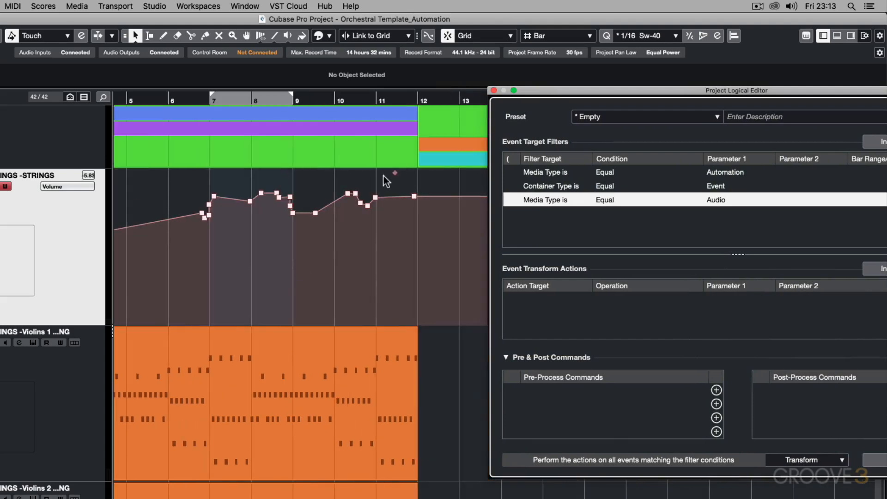
left_click(514, 90)
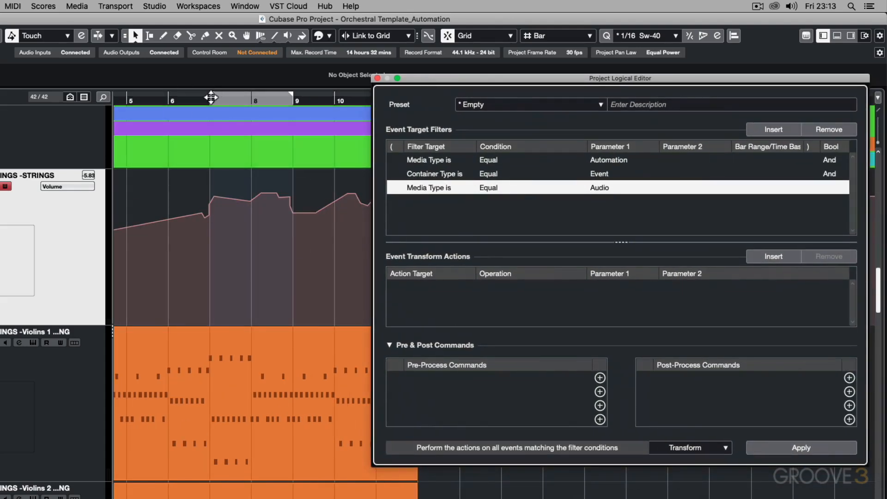
left_click(430, 188)
left_click(448, 231)
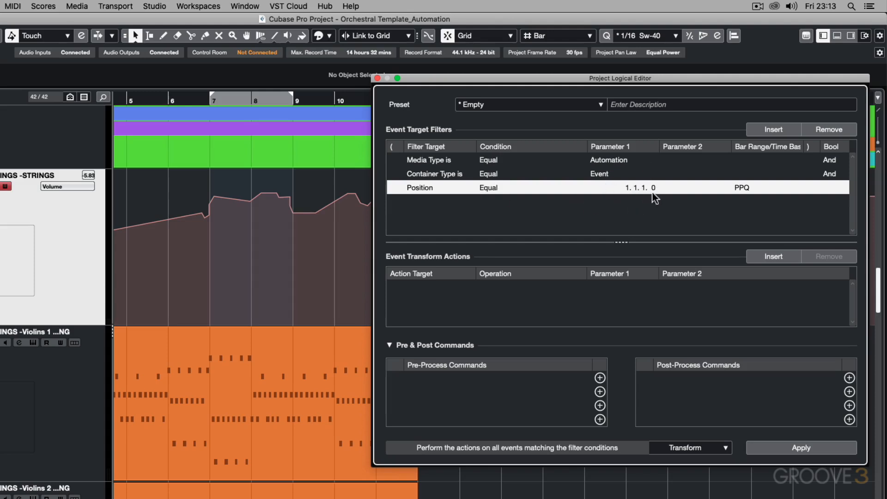
left_click(490, 187)
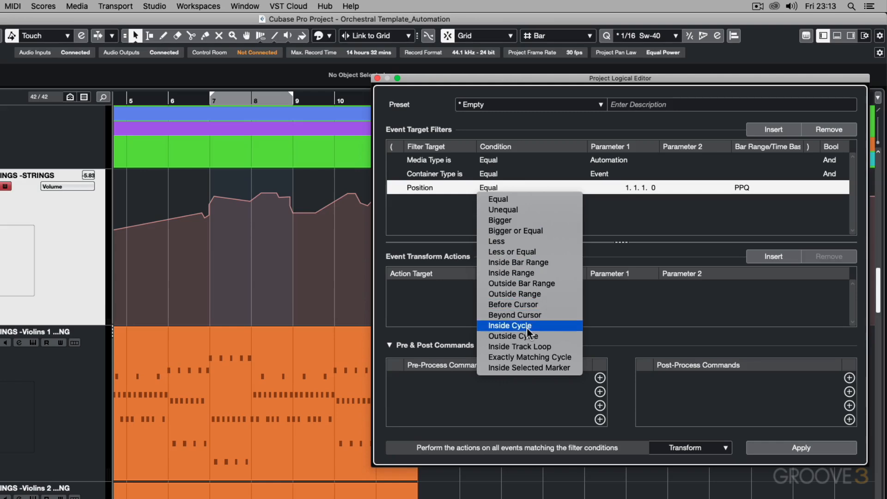
left_click(511, 325)
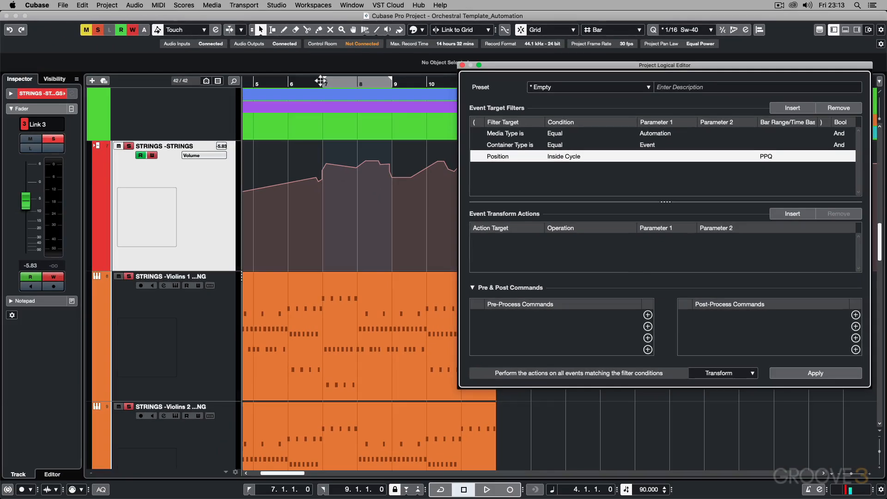
mouse_move(286, 87)
left_mouse_down()
mouse_move(256, 86)
mouse_move(285, 87)
left_mouse_up()
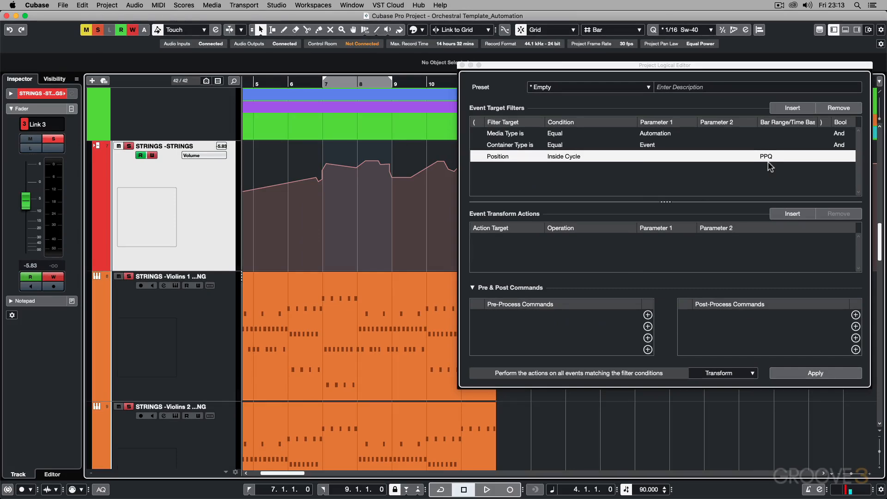
Step: Add a fourth target filter for Property with Property Is Set and Parent Object Is Selected
left_click(793, 108)
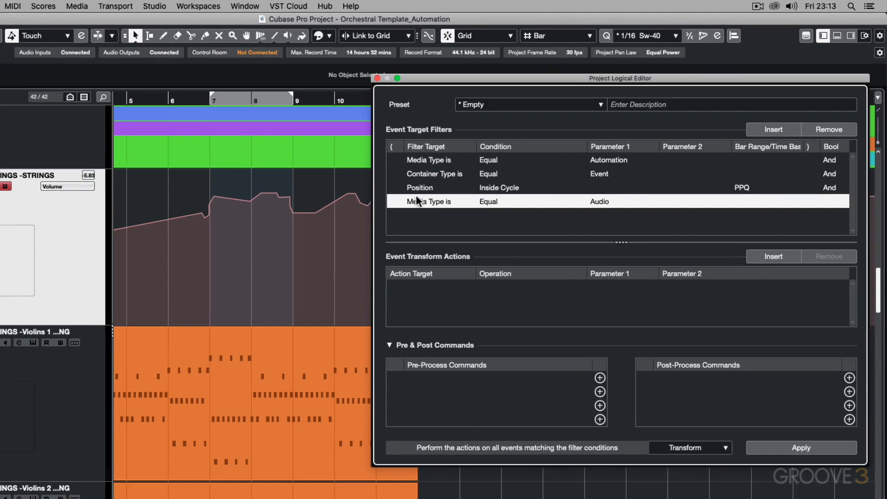
left_click(496, 168)
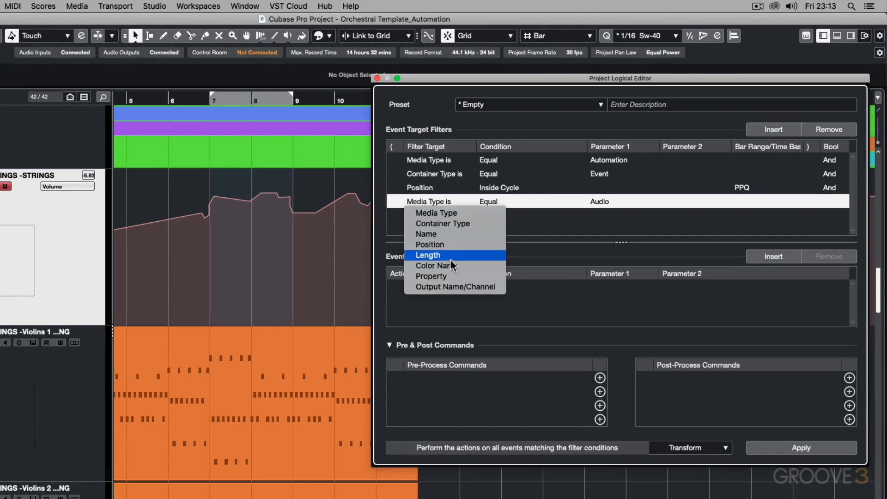
left_click(452, 276)
left_click(492, 202)
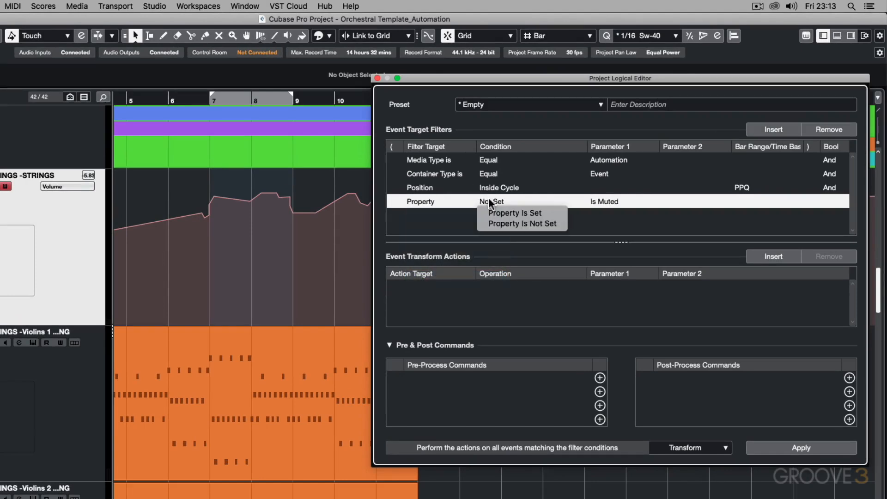
left_click(523, 213)
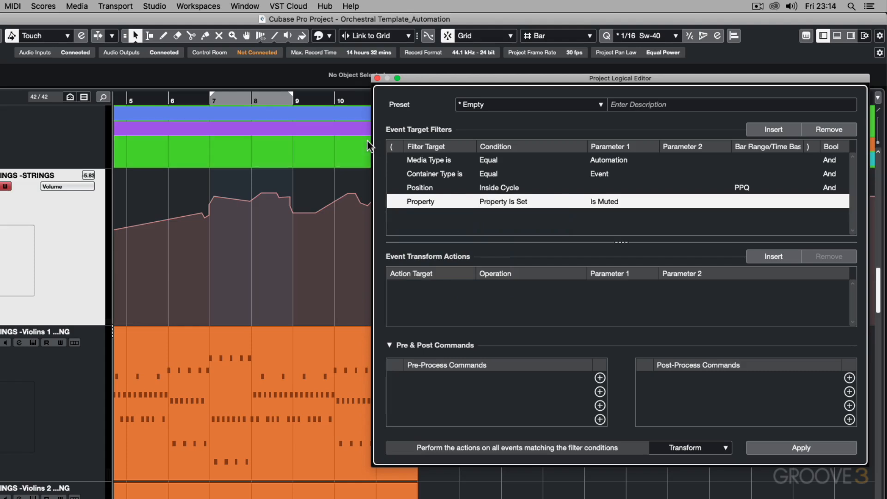
left_click(607, 203)
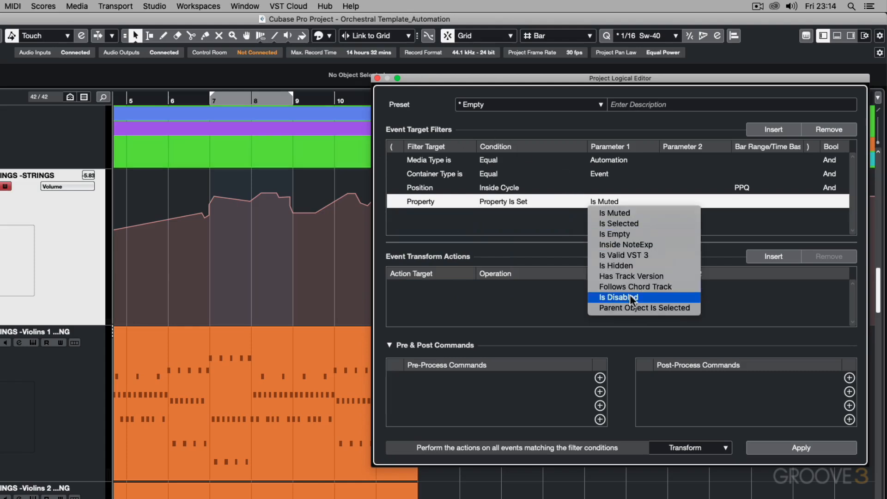
left_click(632, 309)
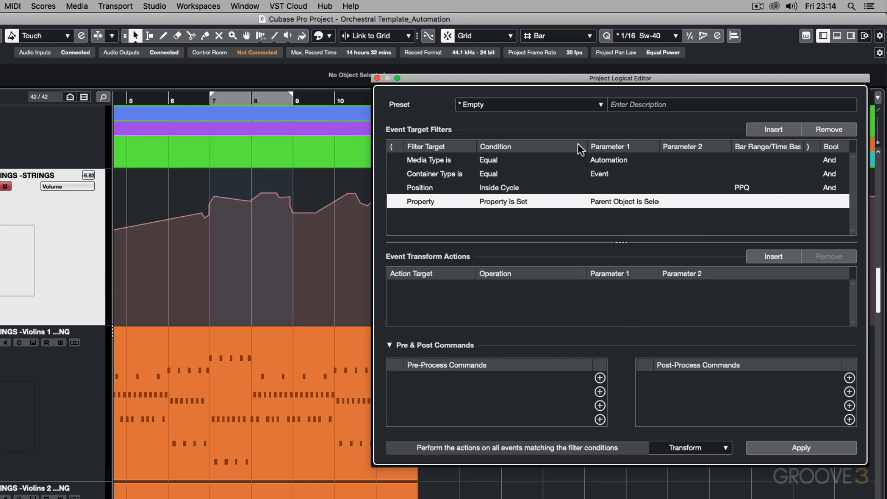
Step: Enclose the four filters in single brackets, closing after the Property filter and opening before the Media Type filter
left_click(810, 208)
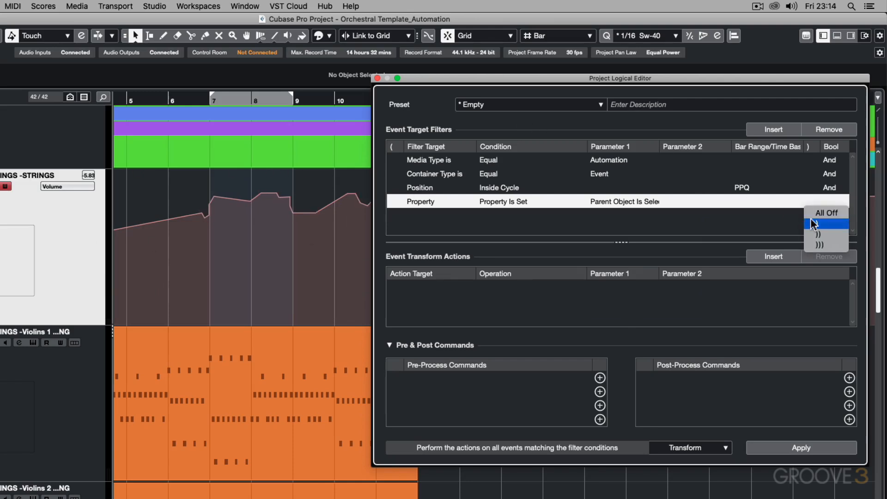
left_click(814, 226)
left_click(394, 160)
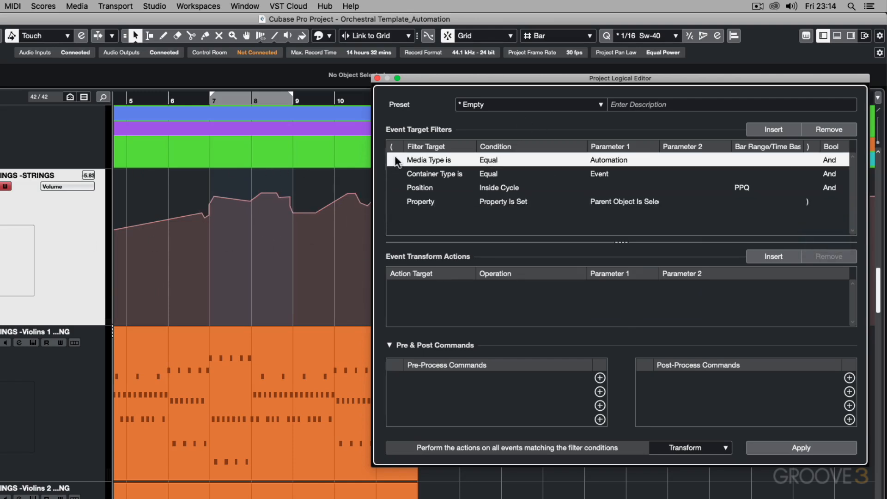
left_click(398, 171)
left_click(402, 183)
Step: Widen the filter list's Parameter 1 column, narrow its Parameter 2 column and shift the editor window slightly
left_click_drag(660, 148, 683, 148)
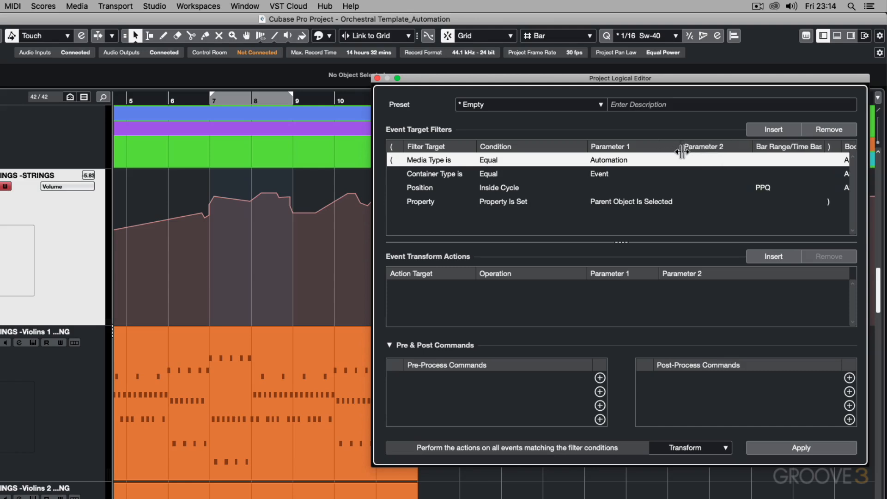
left_click_drag(651, 79, 622, 80)
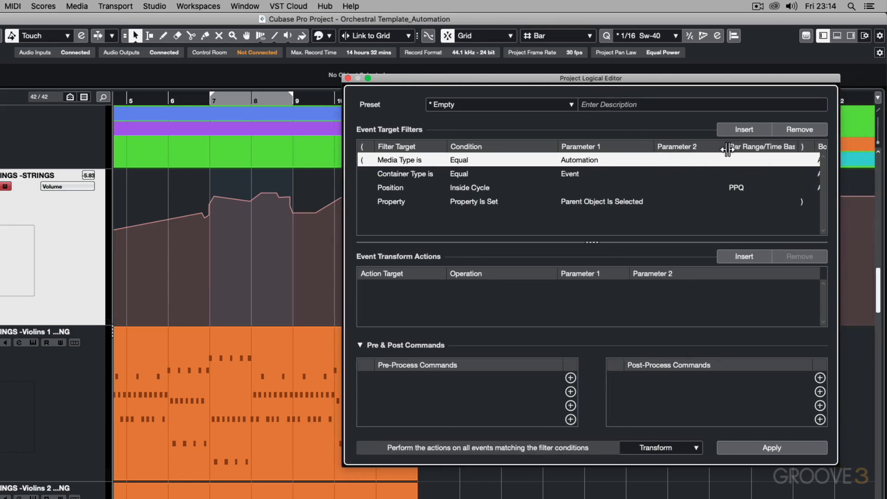
left_click_drag(724, 147, 697, 146)
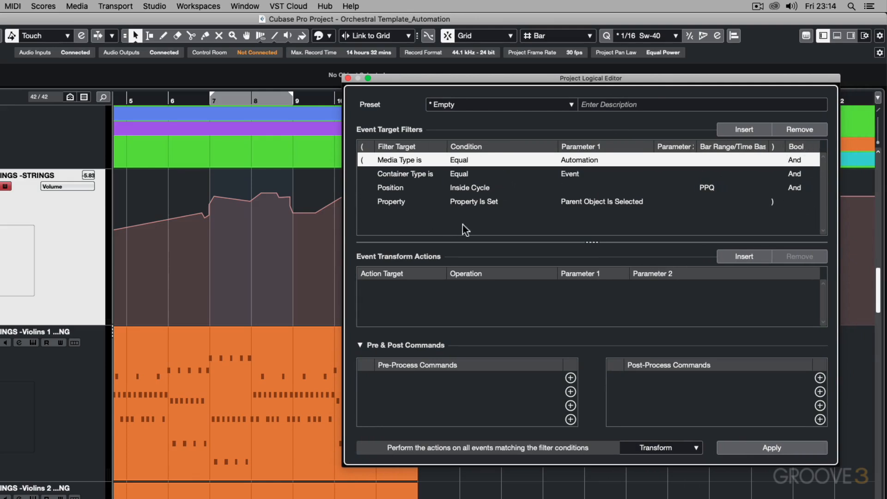
Step: Add a transform action that targets Trim with the Decrement Volume in dB operation
left_click(738, 259)
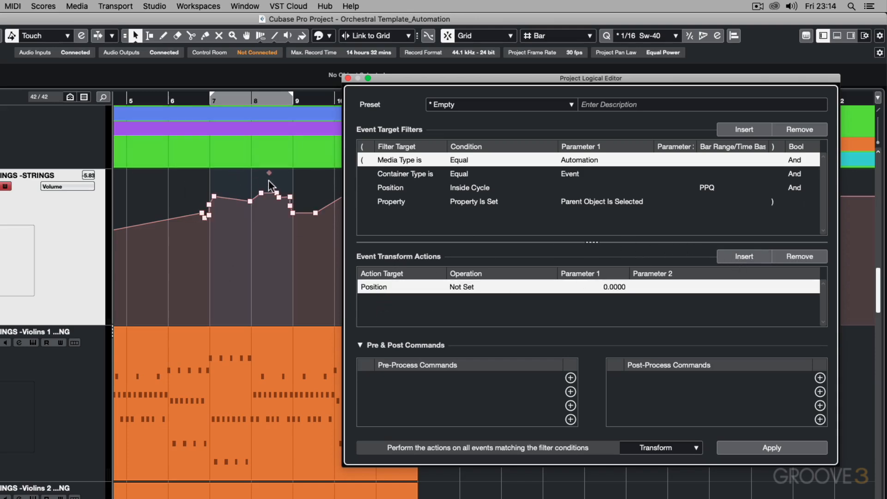
left_click(385, 290)
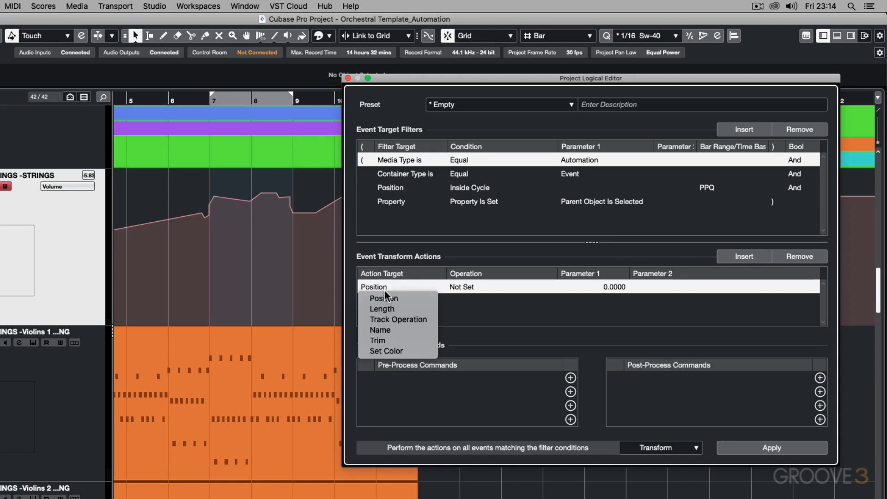
left_click(392, 341)
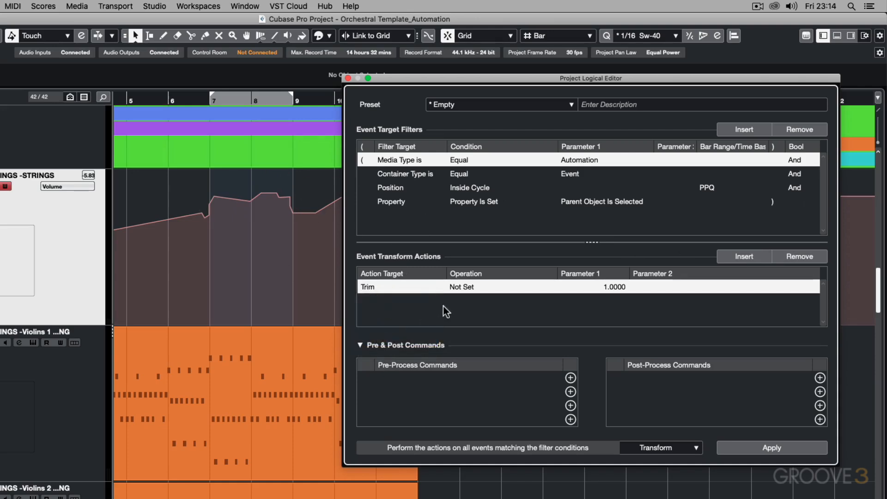
left_click(460, 289)
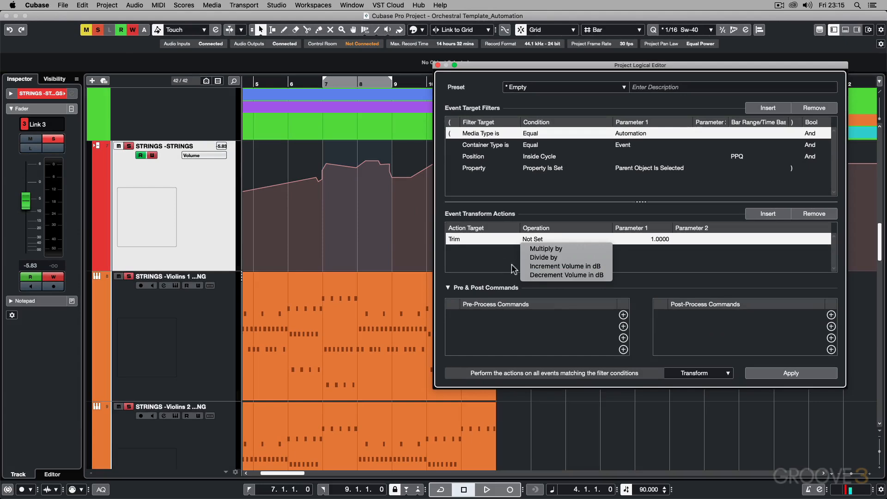
left_click(567, 275)
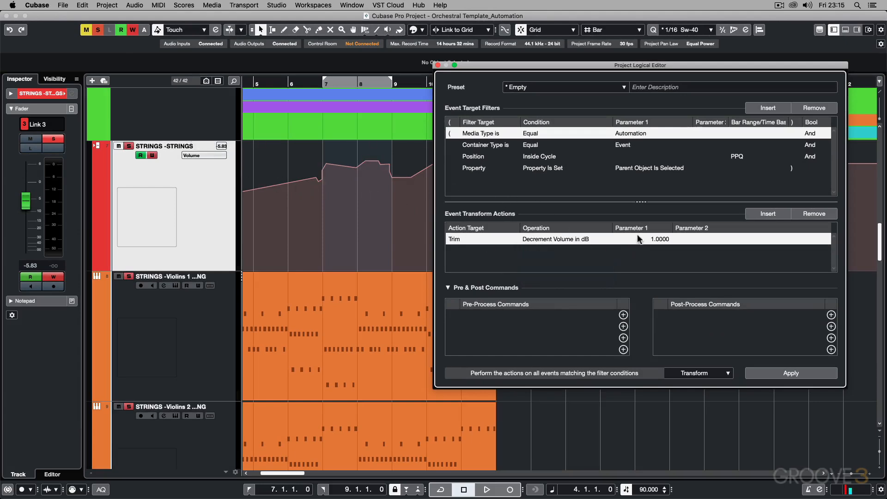
Step: Move the editor off the STRINGS volume automation and apply the Trim transform five times in a row
left_click_drag(499, 68, 562, 81)
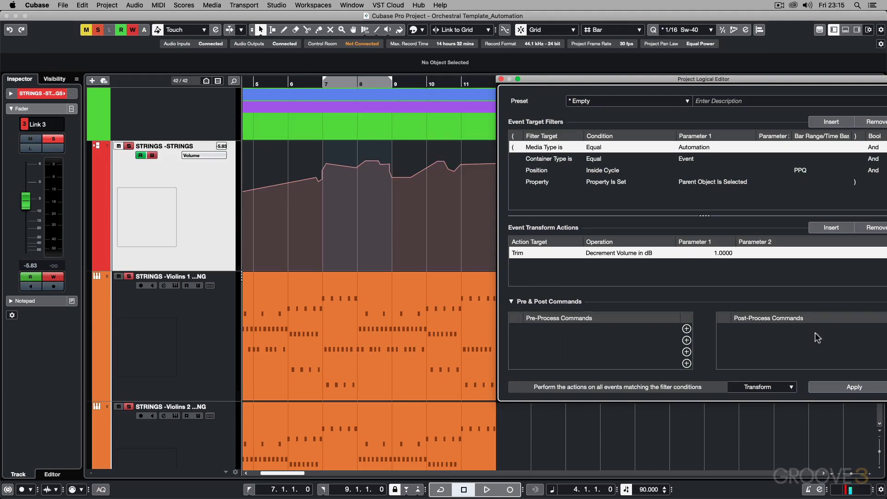
left_click(828, 388)
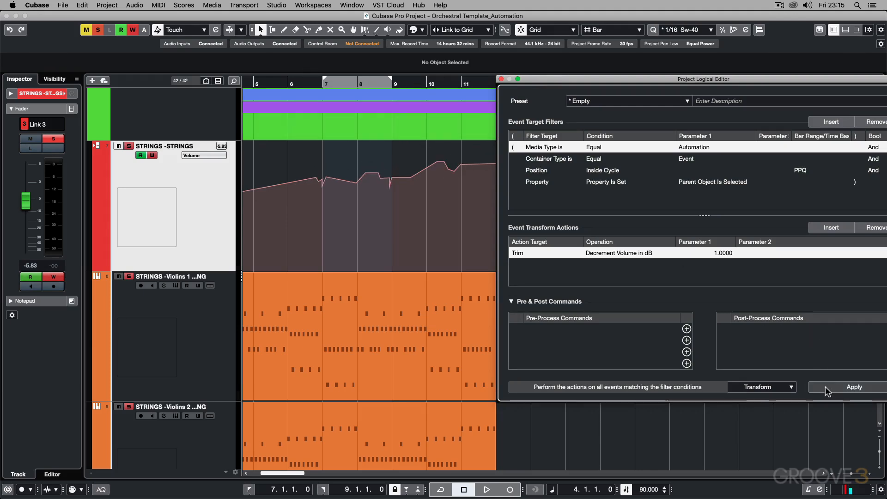
left_click(827, 388)
left_click(828, 388)
left_click(827, 389)
left_click(827, 388)
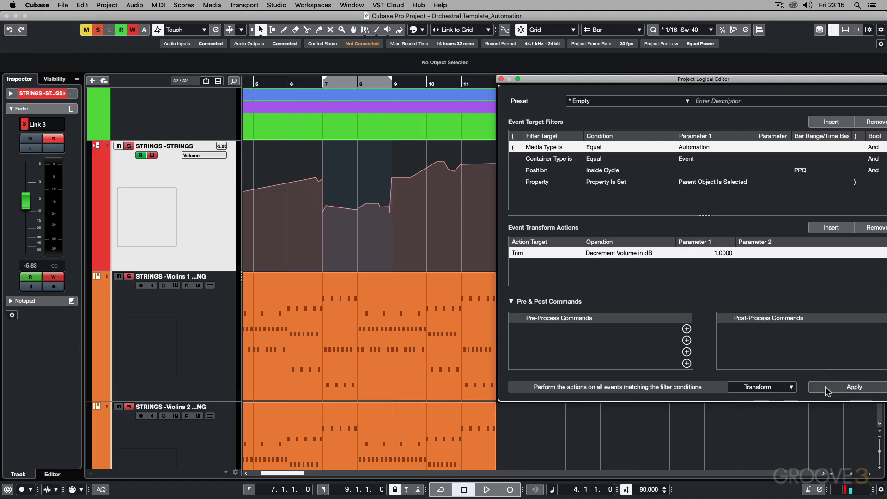
Step: Apply the Trim transform five more times to the STRINGS volume automation, and undo all the trims
left_click(827, 390)
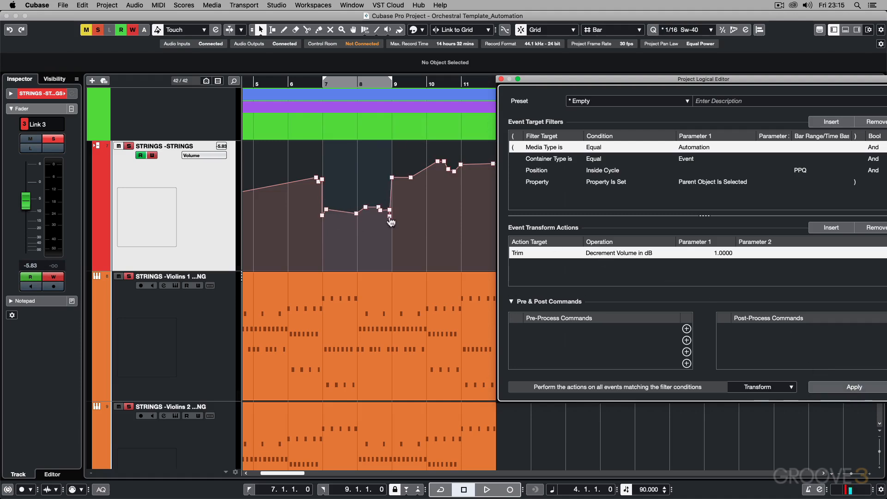
left_click(830, 389)
left_click(831, 389)
left_click(831, 390)
left_click(830, 389)
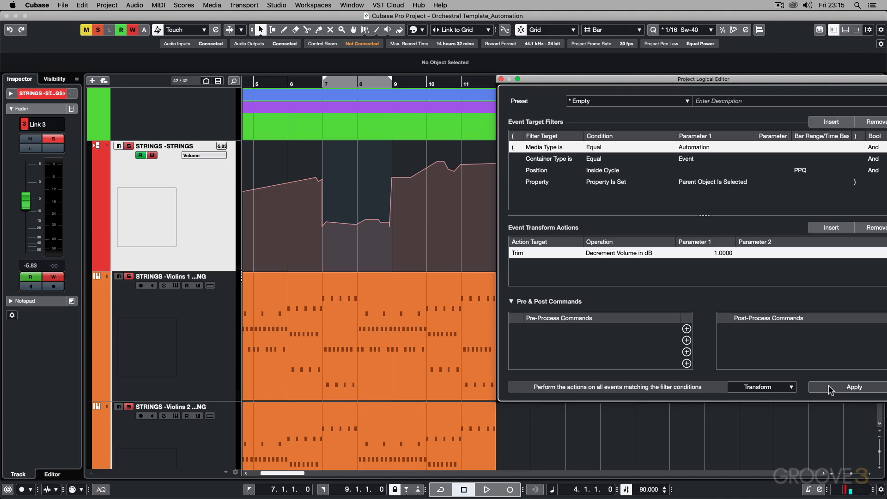
key("super+z")
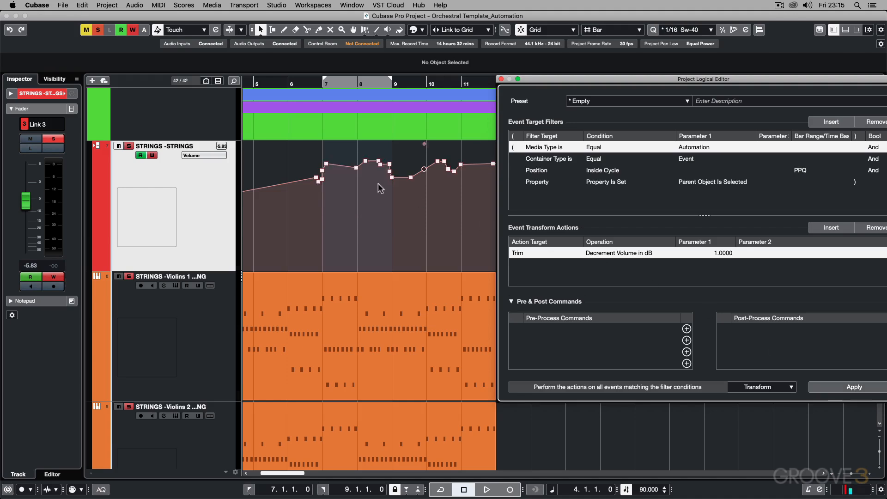
Step: Play the untrimmed STRINGS passage from bar 5 into the cycle range
left_click(266, 85)
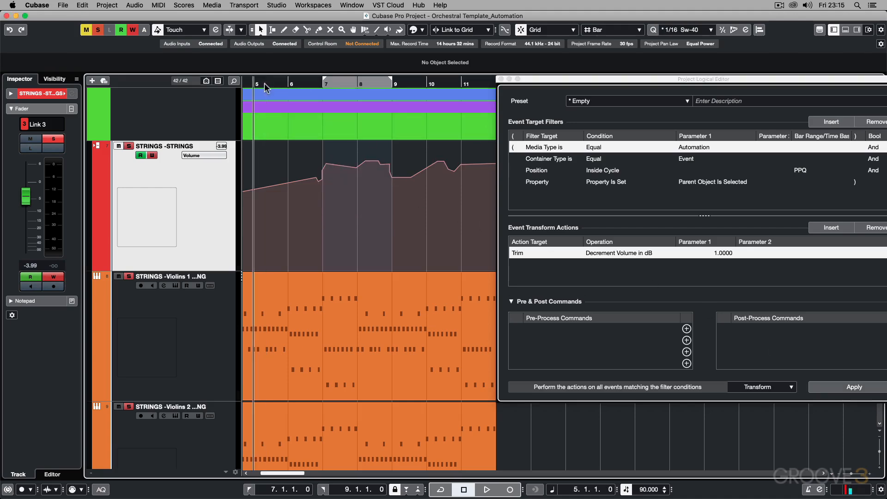
key("space")
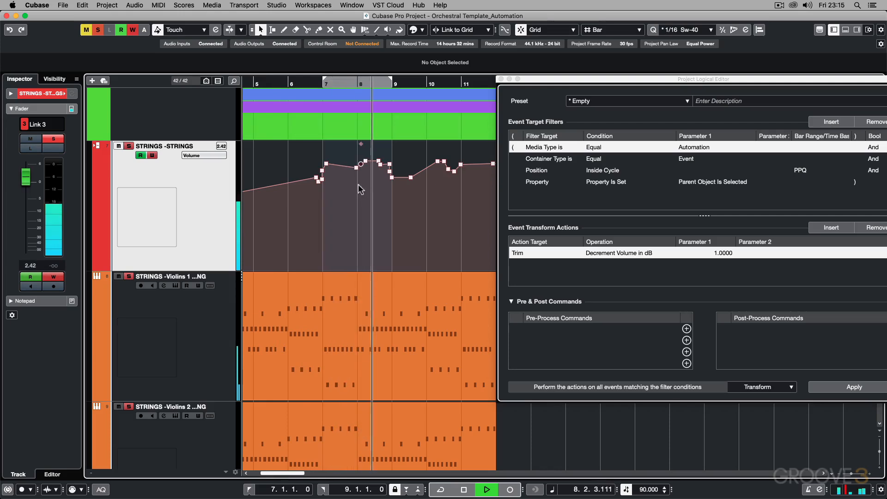
key("space")
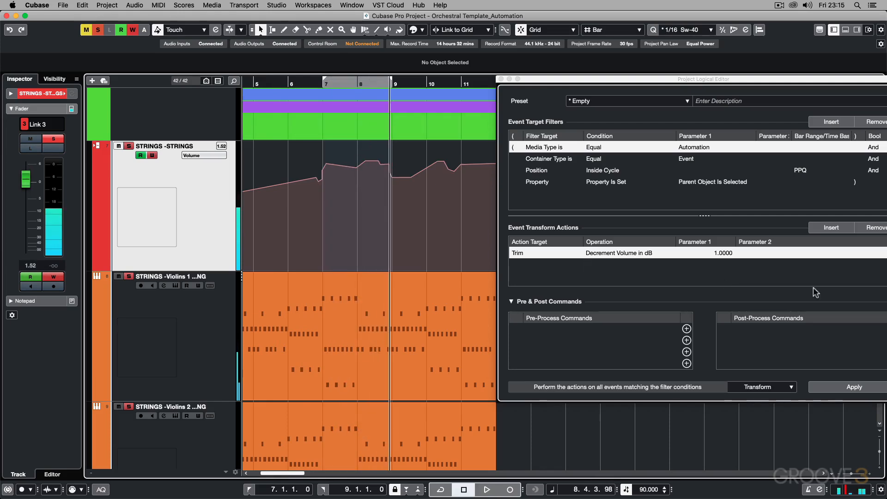
Step: Apply the Trim transform to the STRINGS volume automation in the cycle range and play the passage again from bar 5
left_click(843, 388)
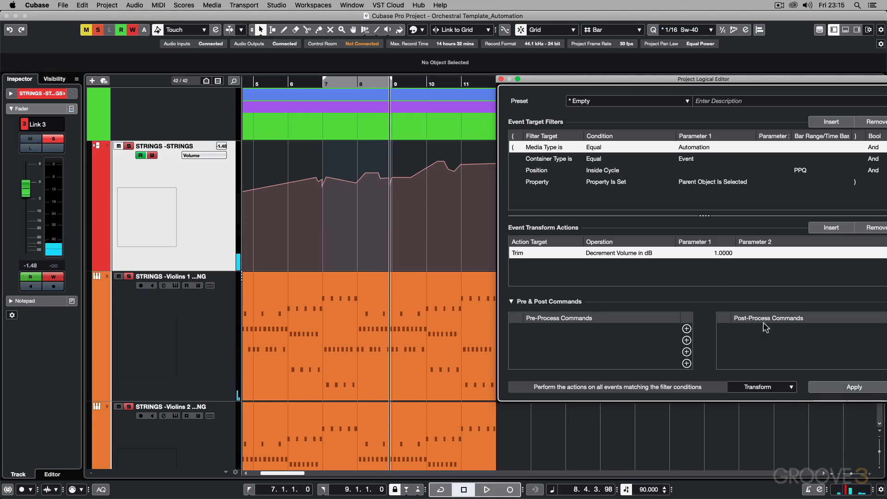
left_click(270, 85)
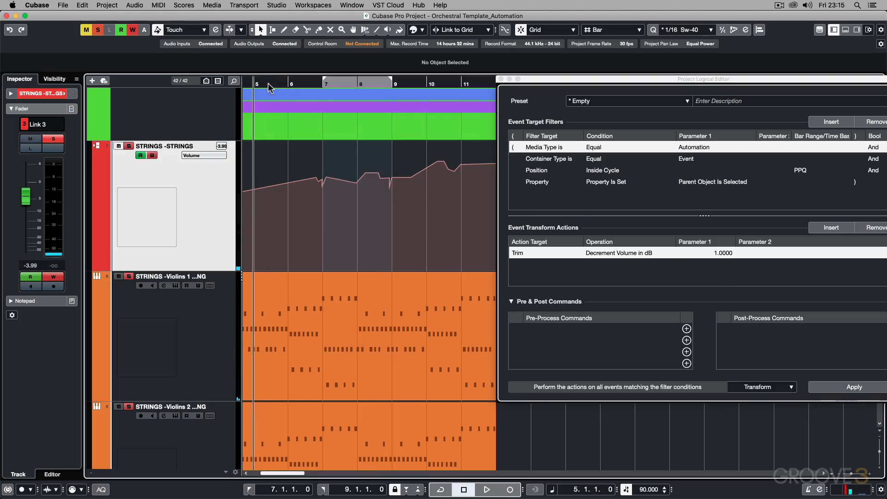
key("space")
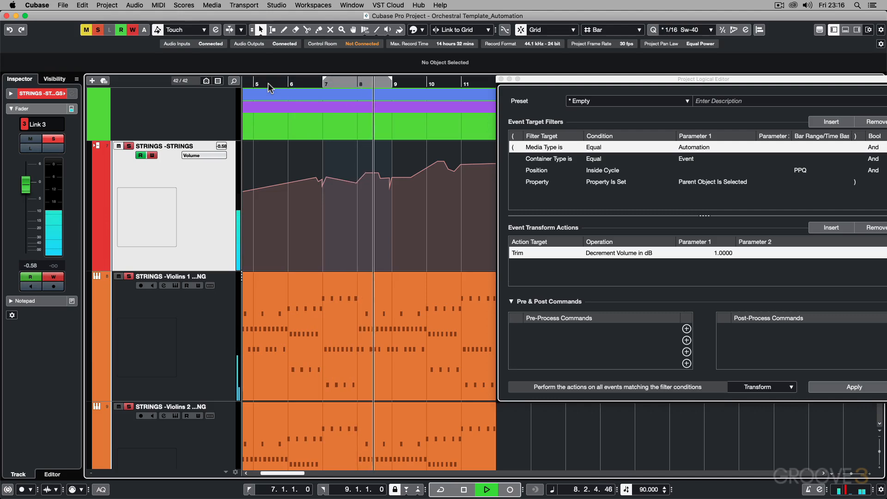
key("space")
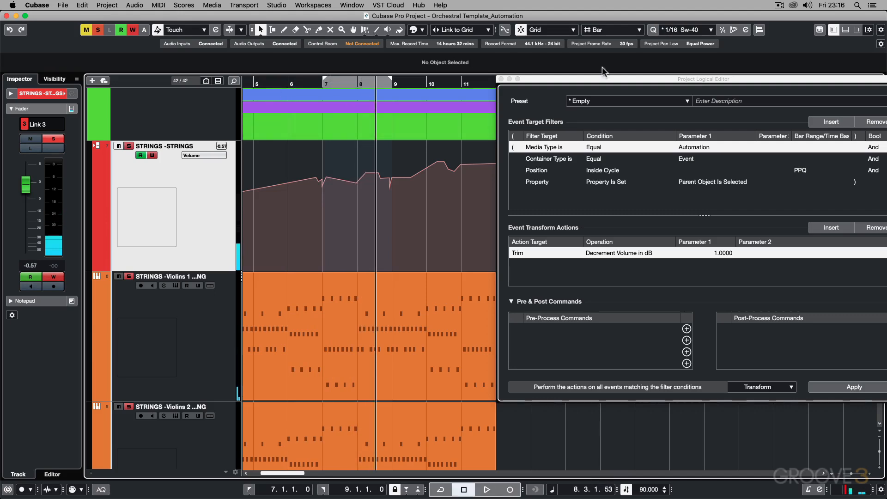
left_click_drag(607, 76, 432, 45)
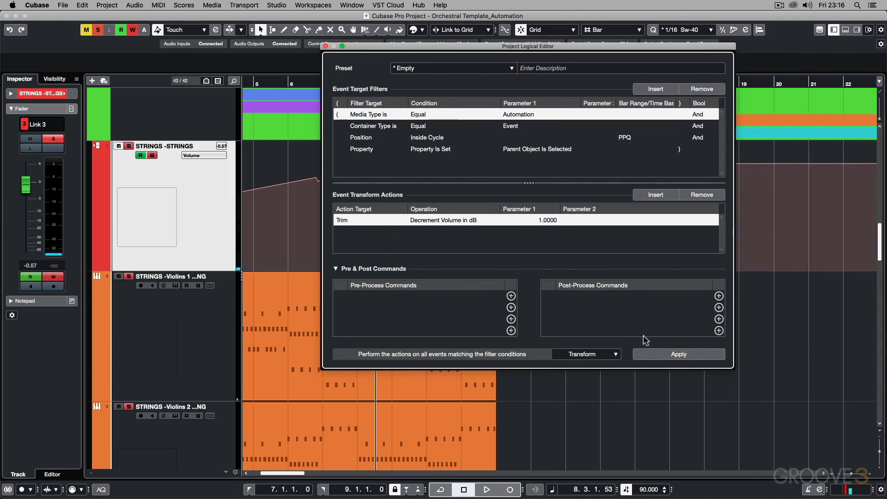
left_click_drag(378, 46, 526, 96)
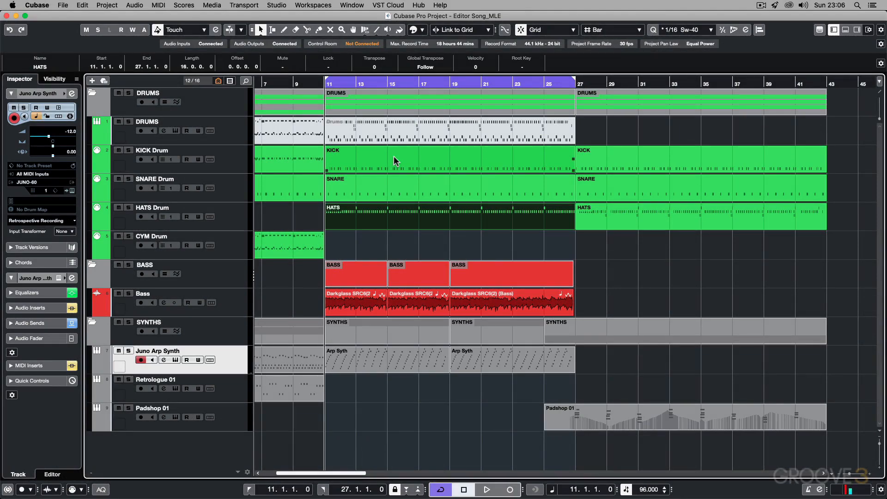
Step: Select the HATS event at bar 11, open the Logical Editor, and show the event's notes in the lower-zone editor
left_click(431, 211)
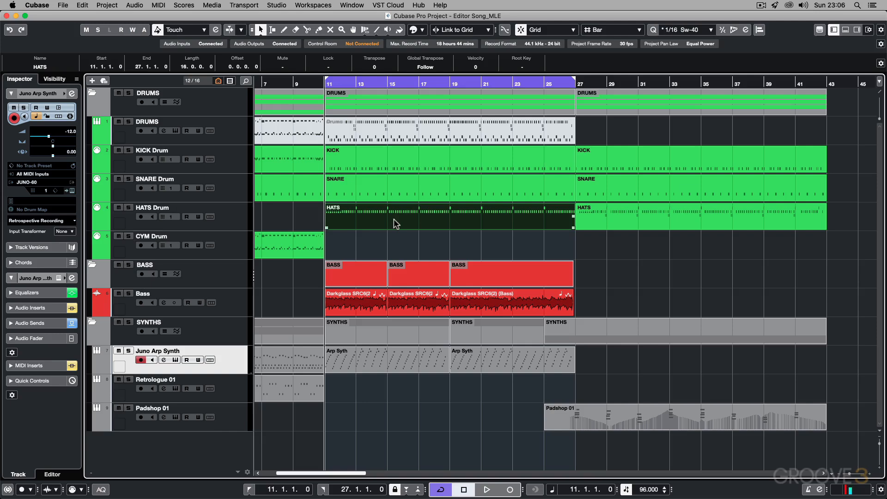
key("super+l")
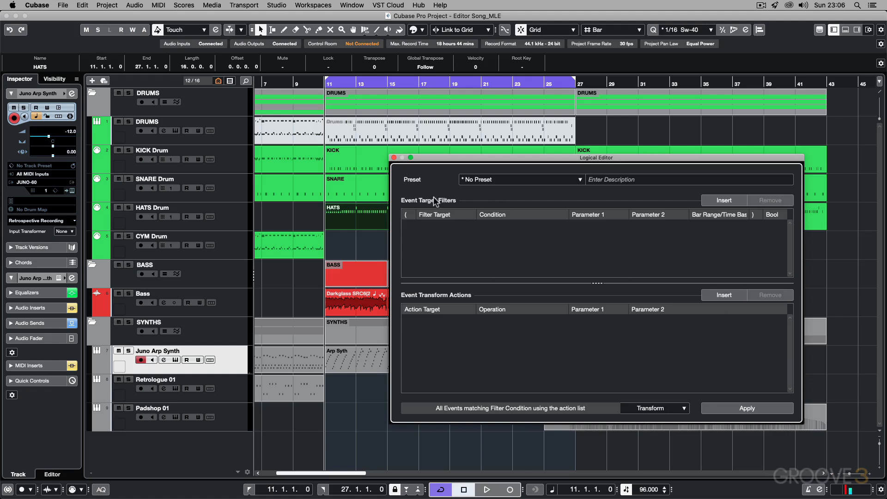
double_click(353, 223)
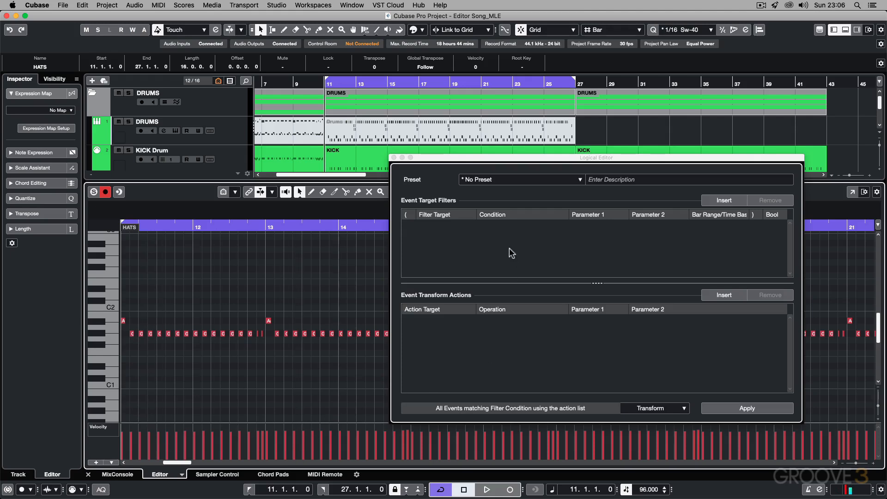
Step: Add a filter matching events whose type equals Note and a transform action that targets Value 2
left_click(723, 200)
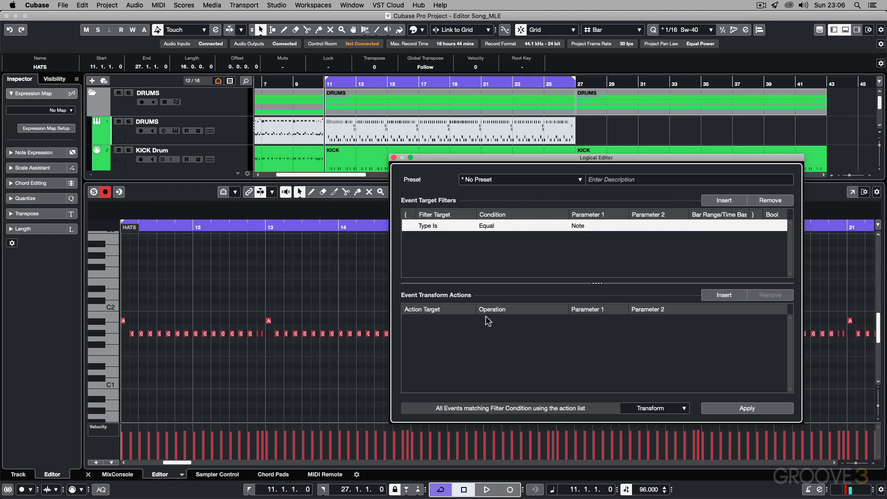
left_click(716, 296)
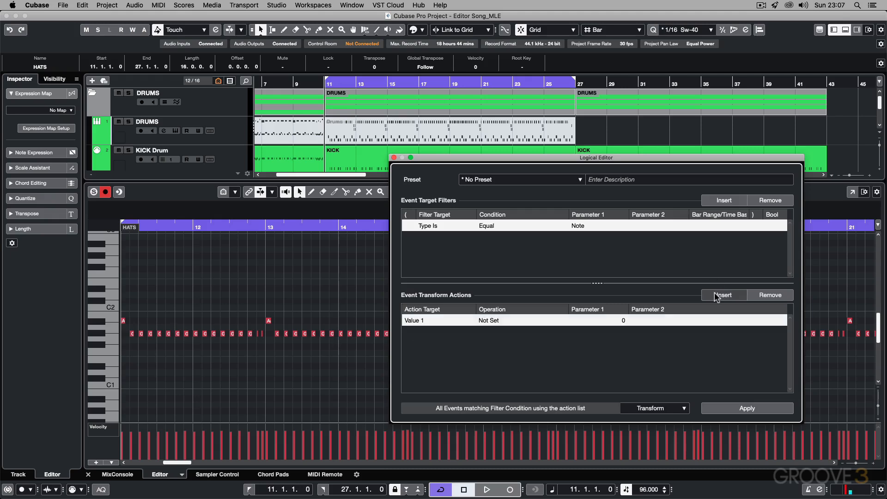
left_click(408, 320)
left_click(424, 356)
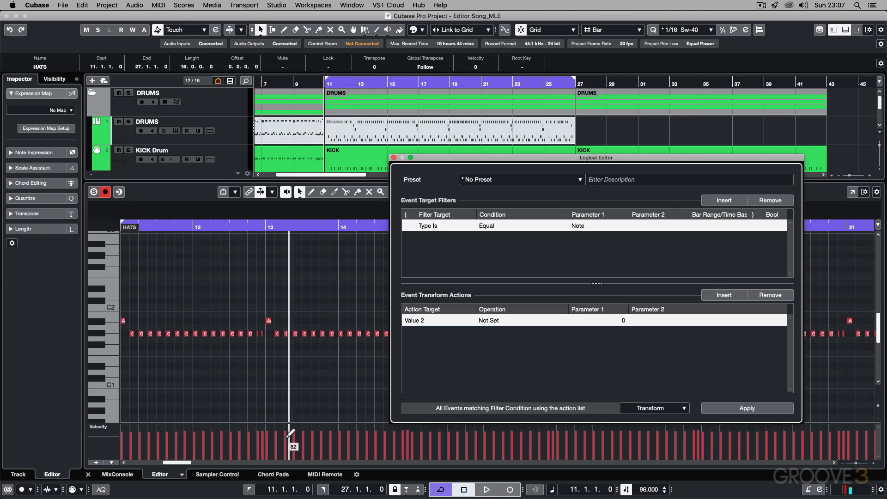
Step: Switch the transform action's target to Value 1 and return it to Value 2
left_click(417, 320)
left_click(421, 350)
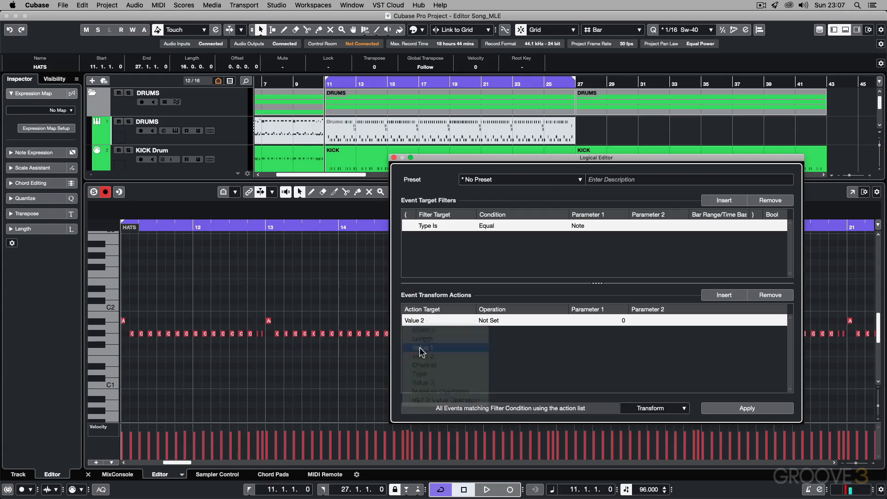
left_click(413, 324)
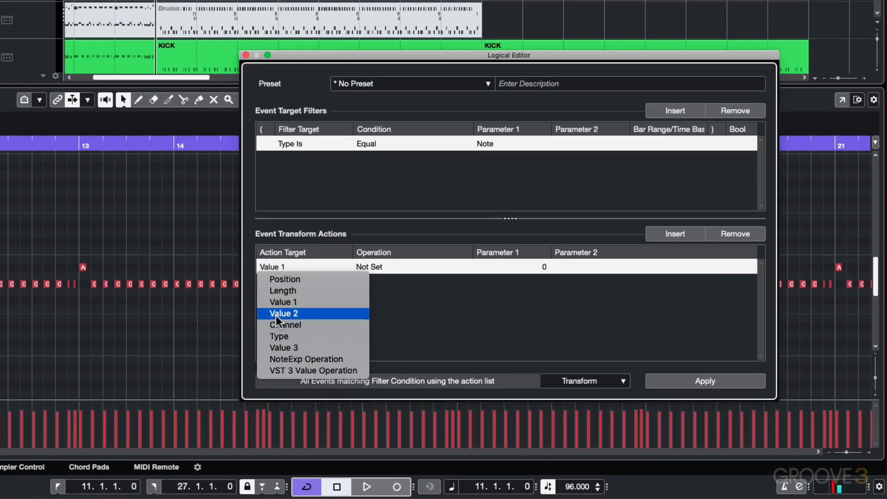
left_click(423, 357)
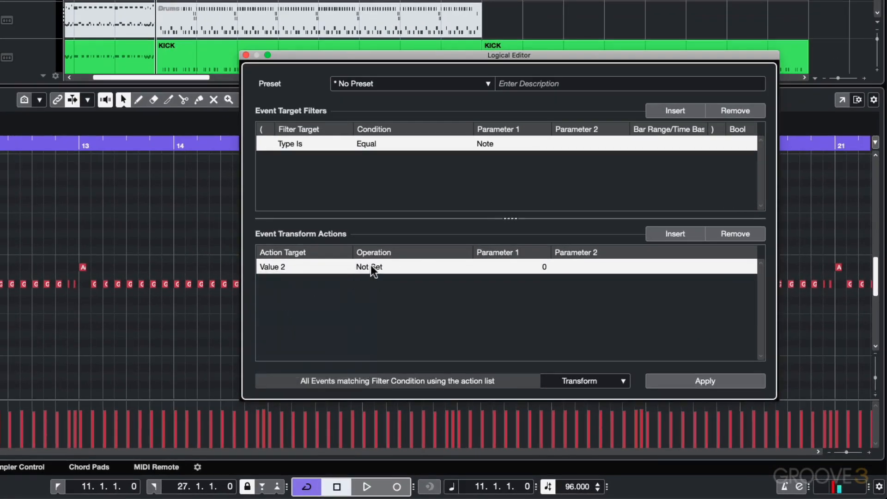
Step: Set the Value 2 action to Set Relative Random Values Between -50 and -5, and apply it to the HATS notes
left_click(371, 267)
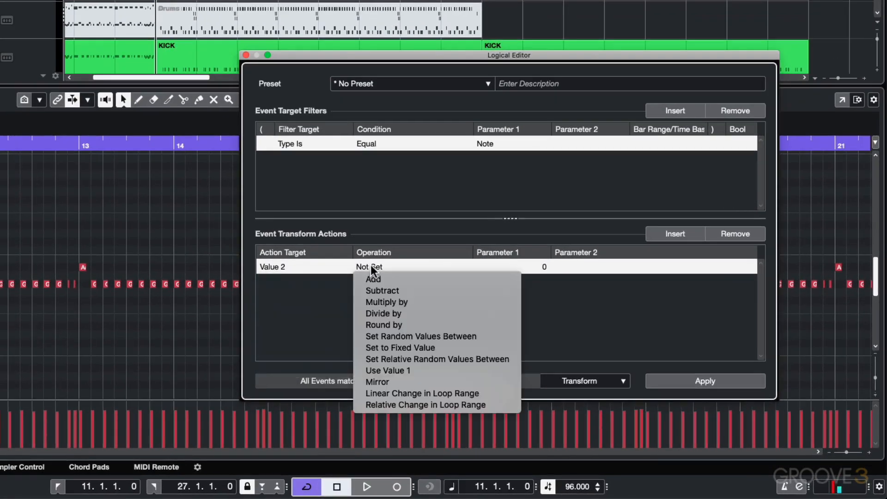
left_click(409, 358)
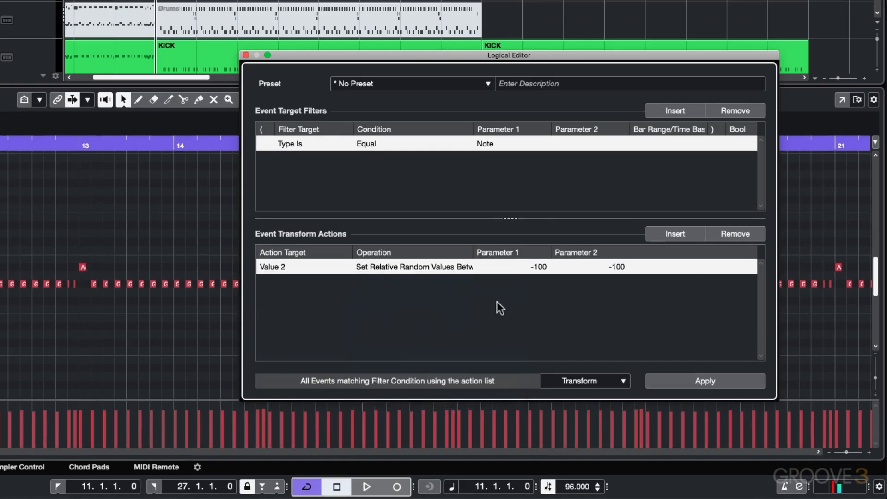
left_click(543, 268)
type("-")
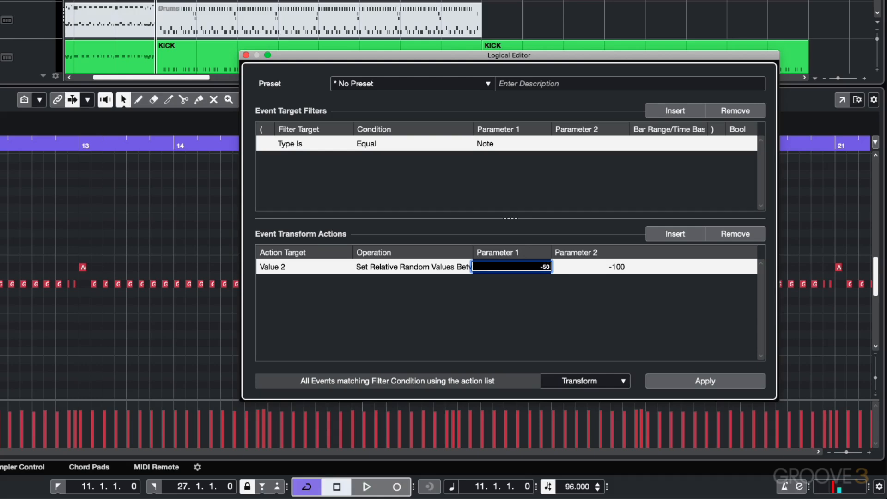
type("50")
key("Return")
left_click(621, 267)
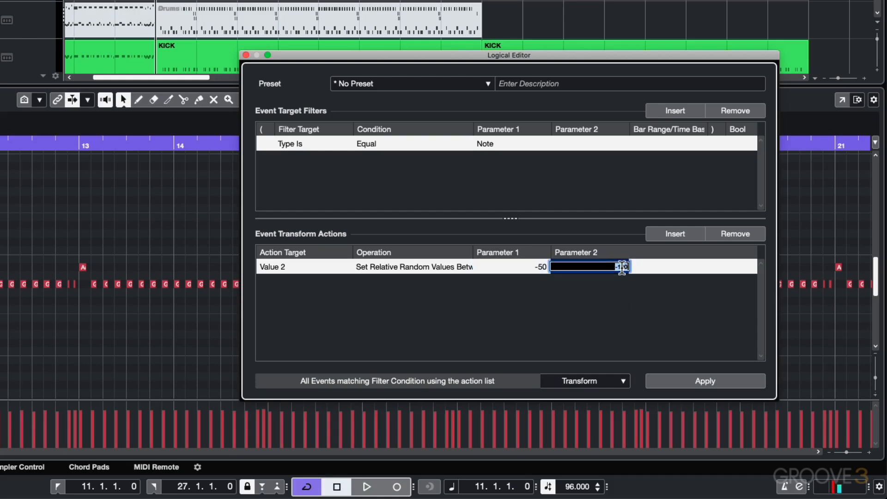
type("-5")
key("Return")
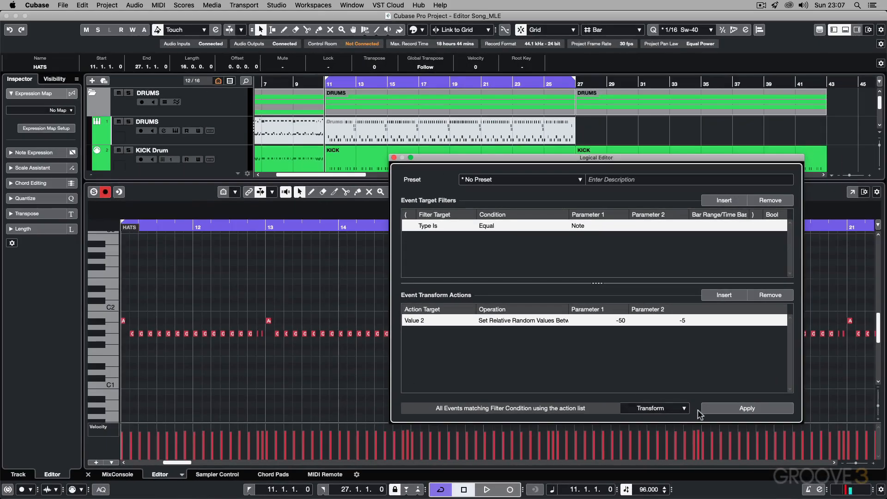
left_click(724, 409)
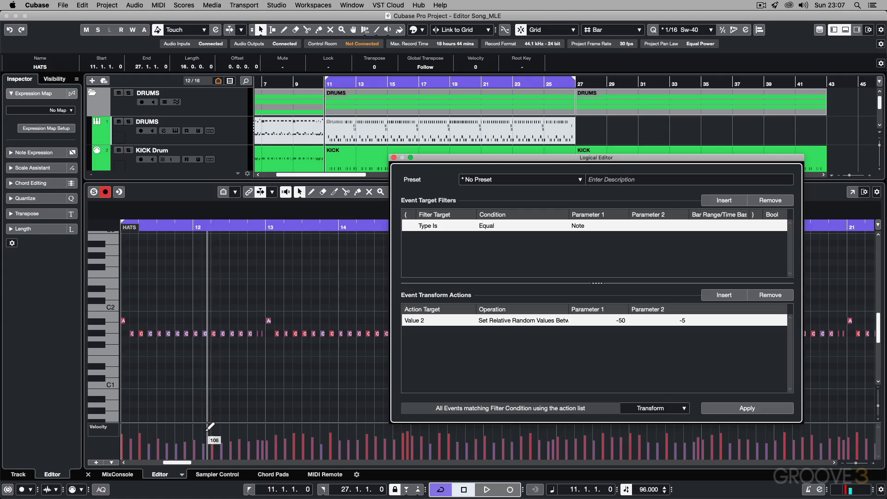
Step: Solo the HATS Drum track and play its original notes from bar 11
scroll(176, 115, "down", 2)
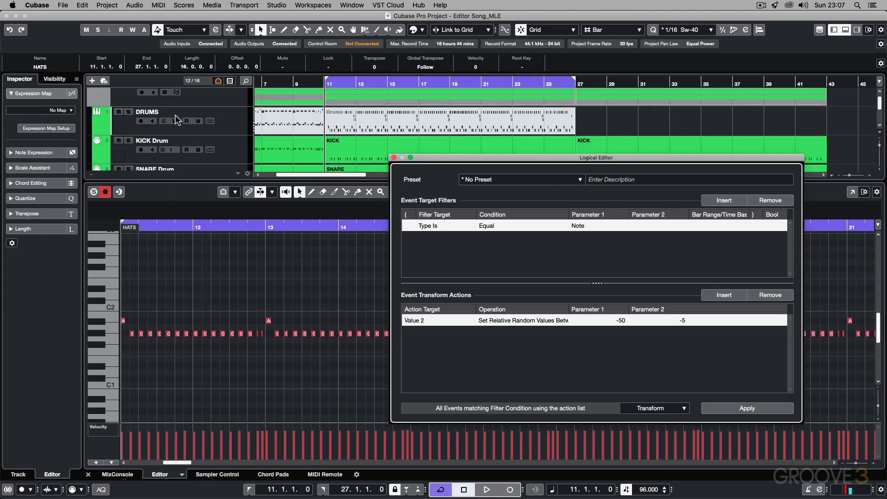
scroll(231, 153, "down", 1)
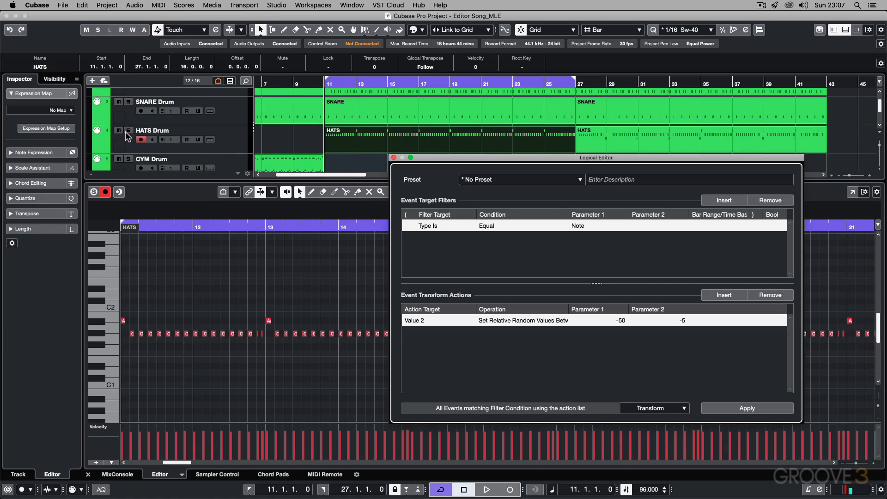
left_click(227, 130)
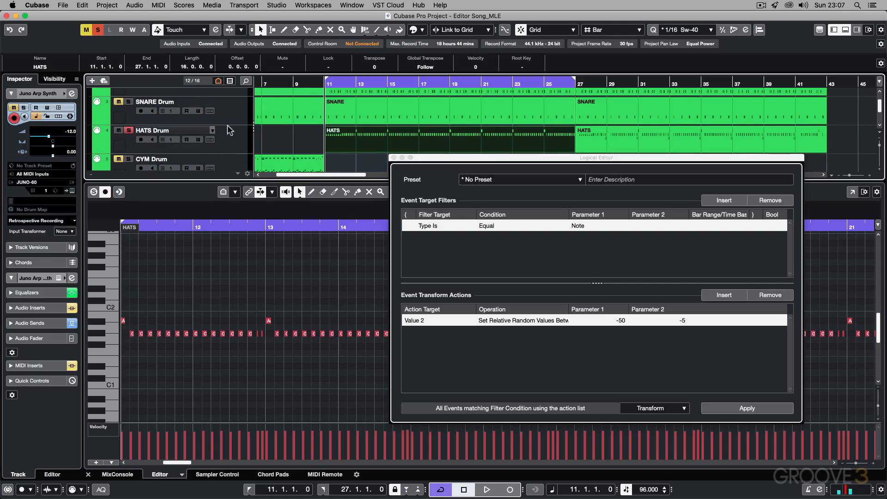
left_click(324, 265)
key("space")
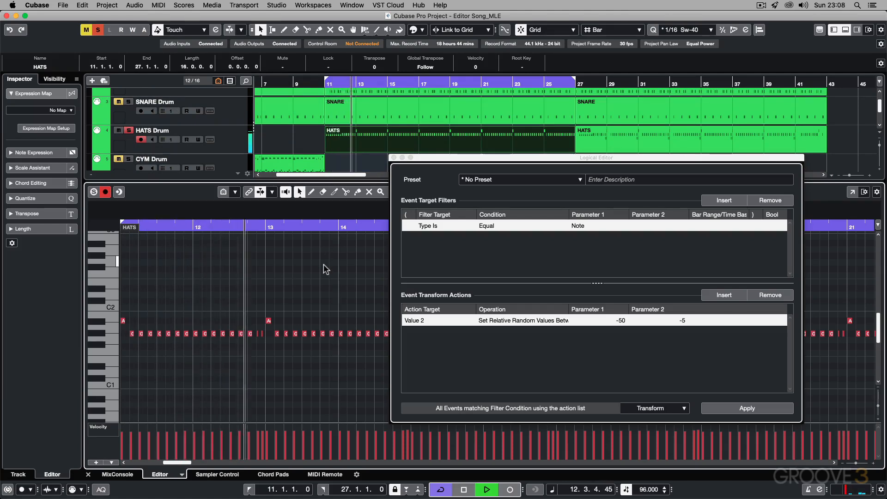
key("space")
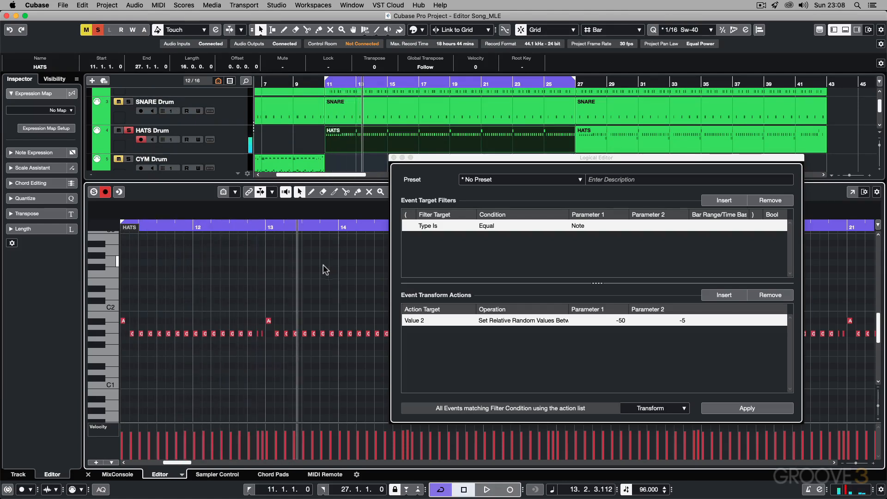
Step: Apply the relative random velocity transform to the HATS notes and play them back
left_click(740, 406)
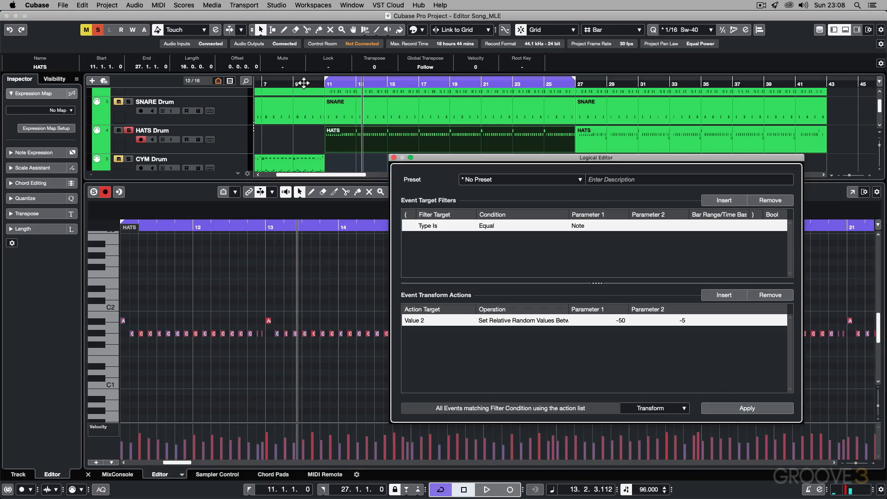
key("space")
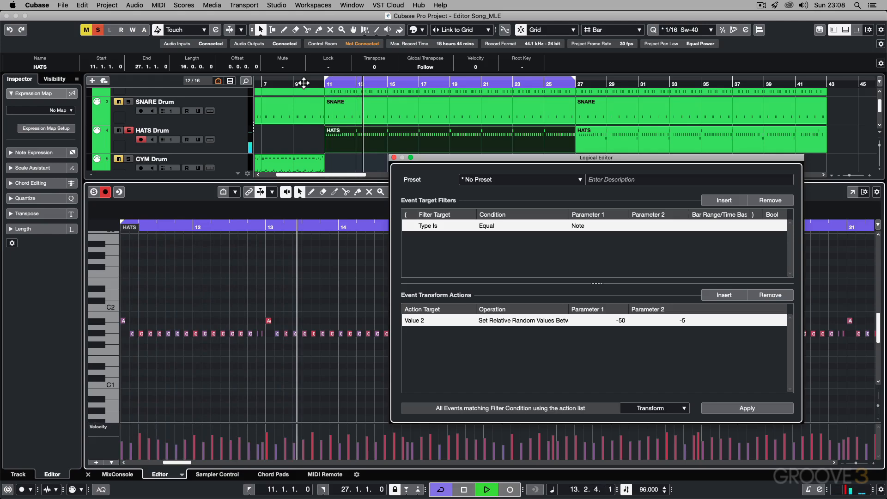
key("space")
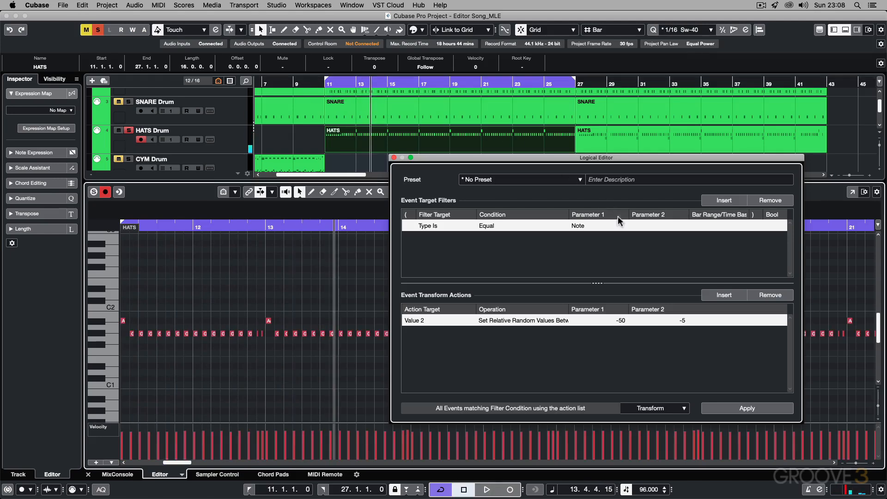
Step: Set the lower limit of the relative random range to -80 and apply the transform to the HATS notes
left_click(625, 321)
type("-")
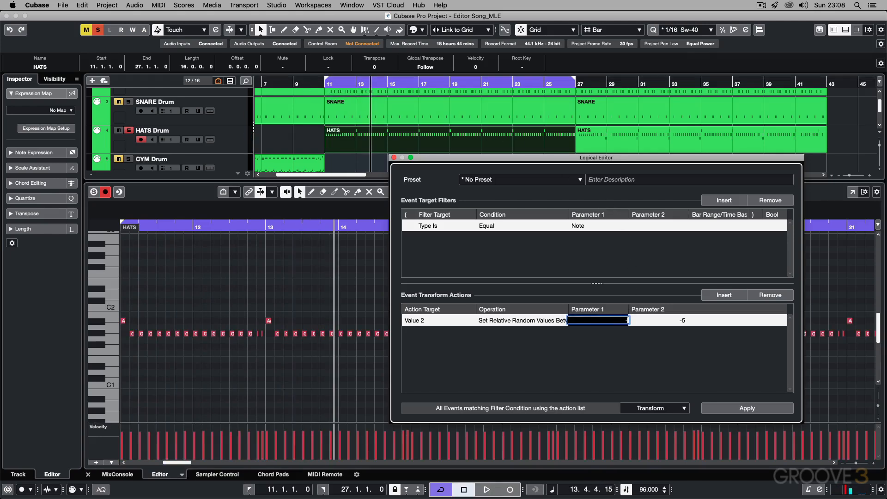
key("Return")
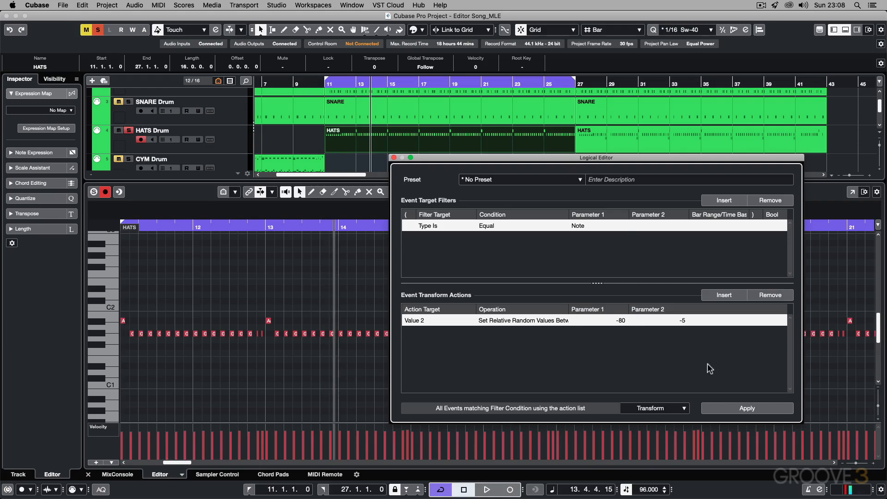
left_click(747, 408)
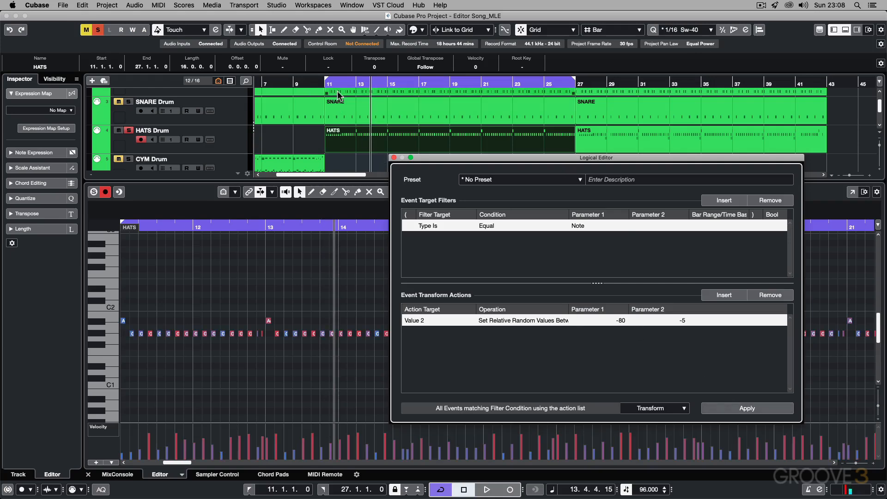
Step: Play the randomized HATS notes from bar 11, stop playback, and undo the velocity transform
key("space")
key("space")
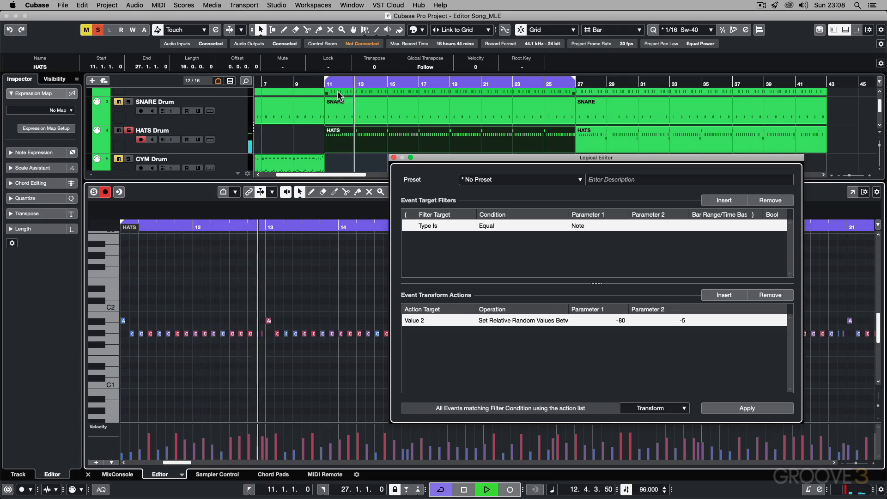
key("space")
key("super+z")
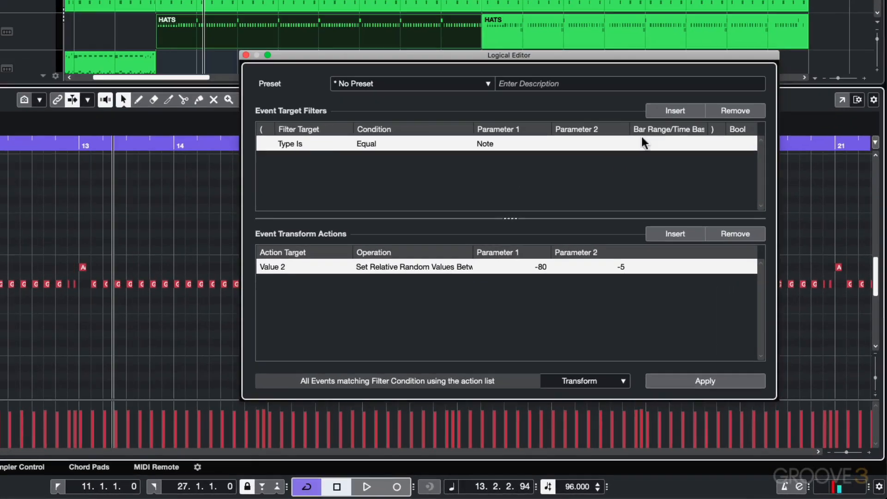
Step: Add a second target filter with Pitch set to Unequal A#1
left_click(689, 110)
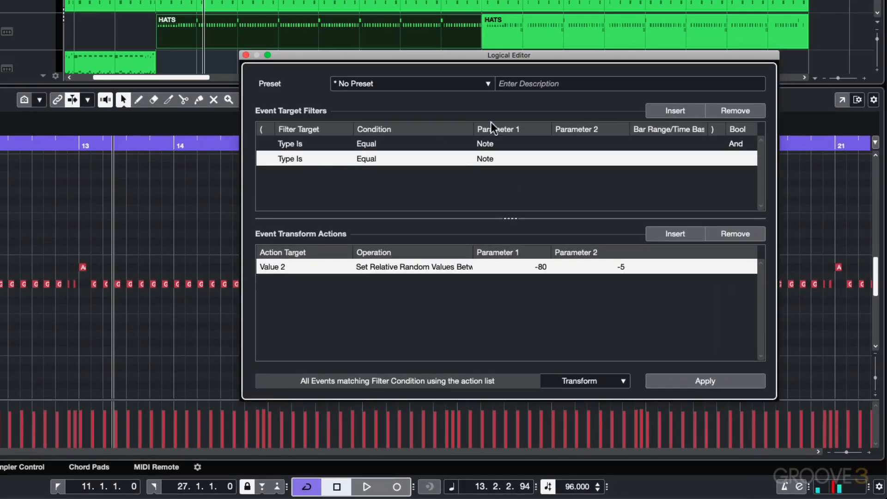
left_click(298, 158)
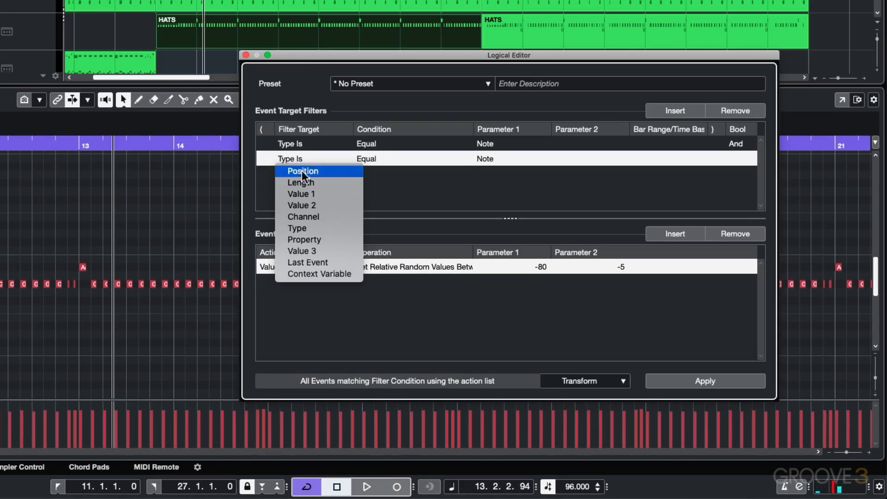
left_click(307, 194)
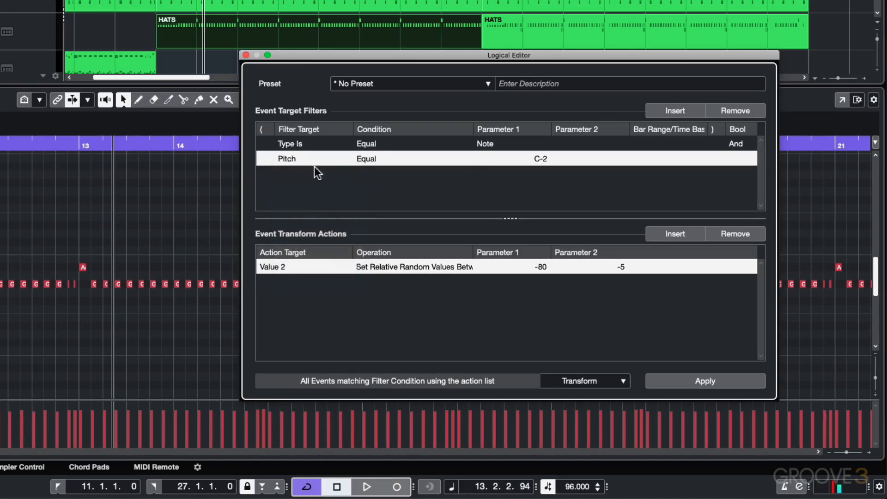
left_click(365, 157)
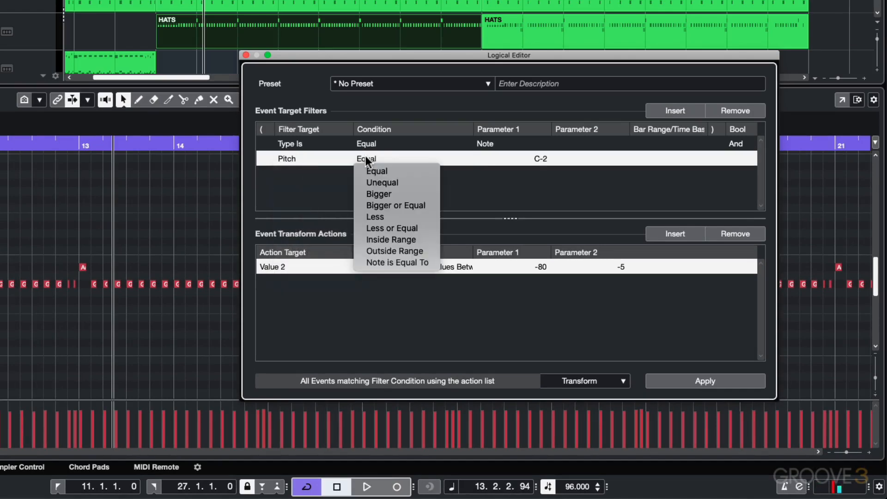
left_click(378, 184)
left_click(541, 159)
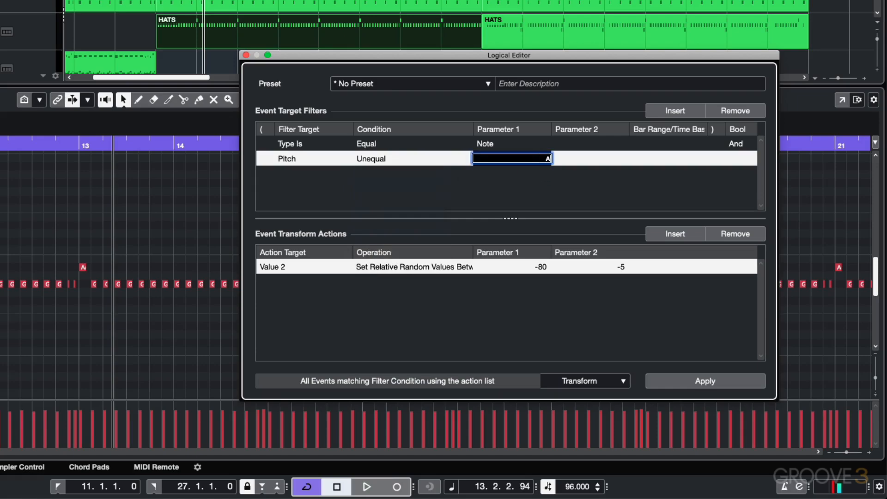
type("A")
key("Return")
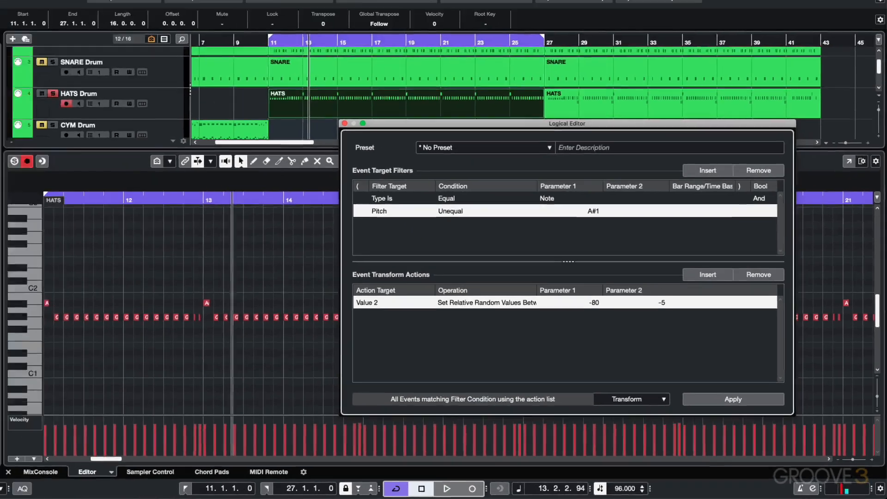
Step: Examine the note names and the placement of the accent notes in the HATS part around bars 11 to 13
key("shift+h")
key("shift+h")
key("shift+h")
key("shift+h")
key("shift+h")
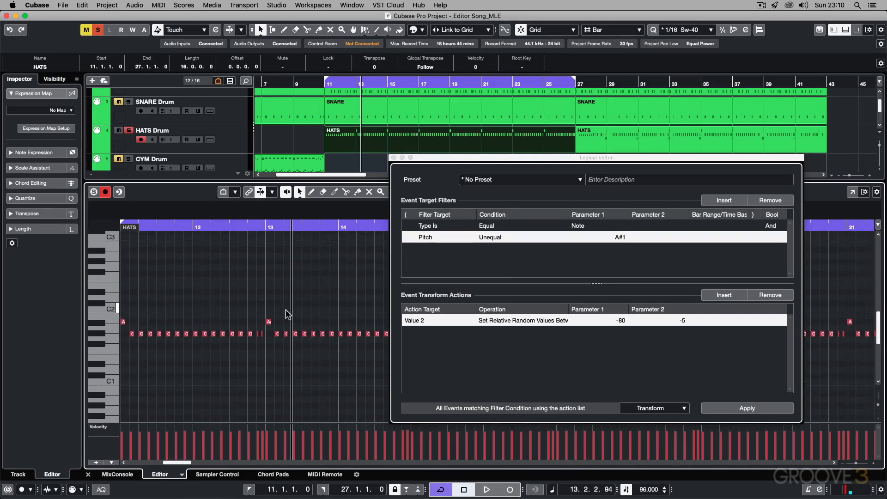
key("h")
key("h")
key("h")
key("h")
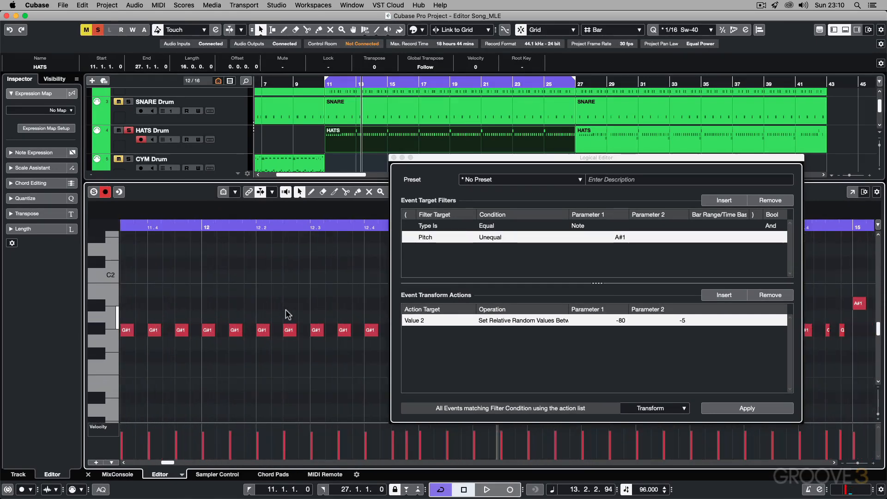
scroll(327, 299, "right", 5)
scroll(328, 304, "left", 5)
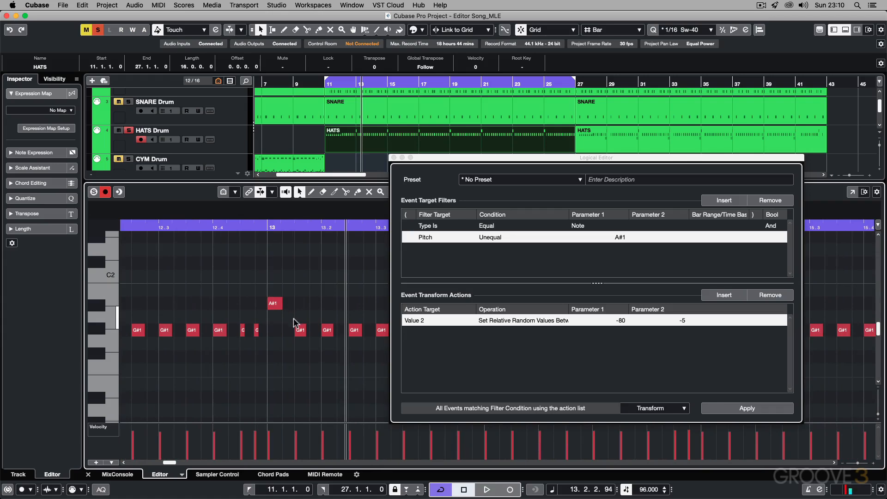
key("g")
key("g")
key("g")
key("g")
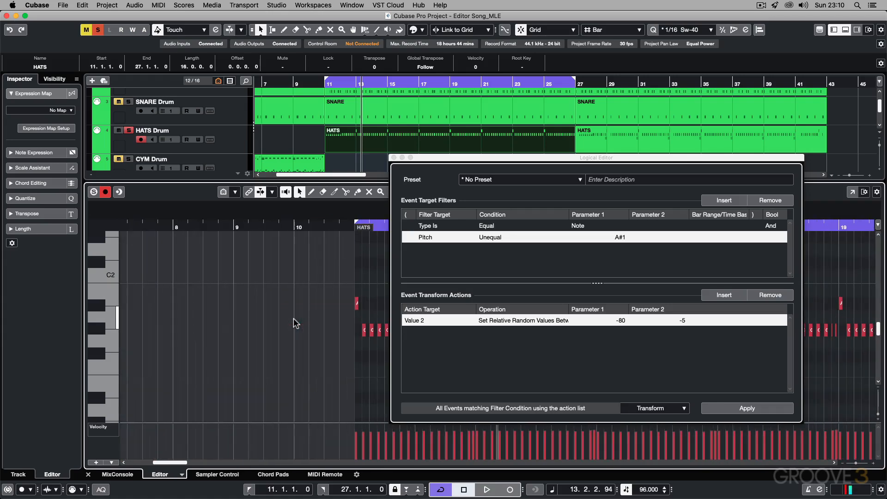
scroll(293, 319, "right", 7)
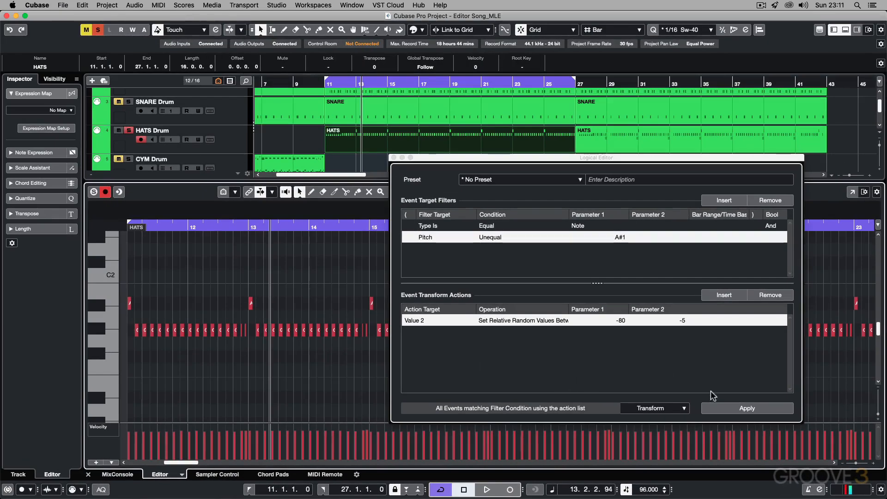
Step: Apply the random velocity transform twice to the HATS notes other than A#1, and undo the last application
left_click(705, 384)
left_click(747, 410)
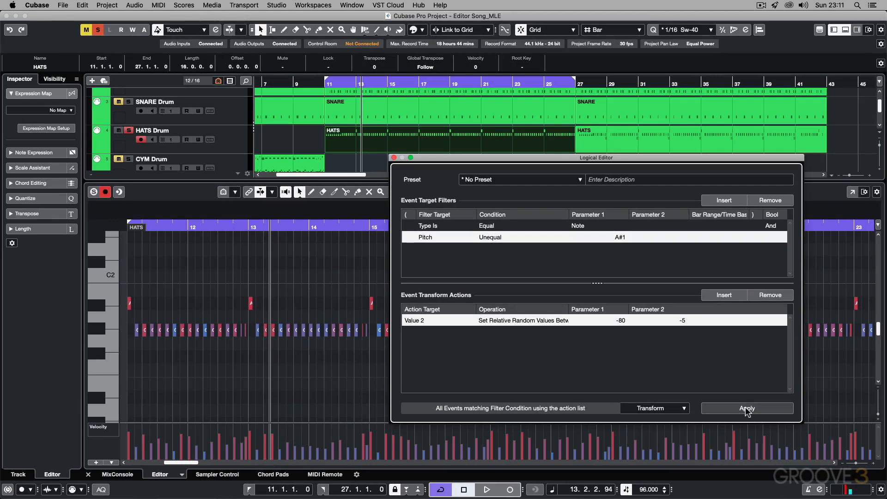
left_click(747, 409)
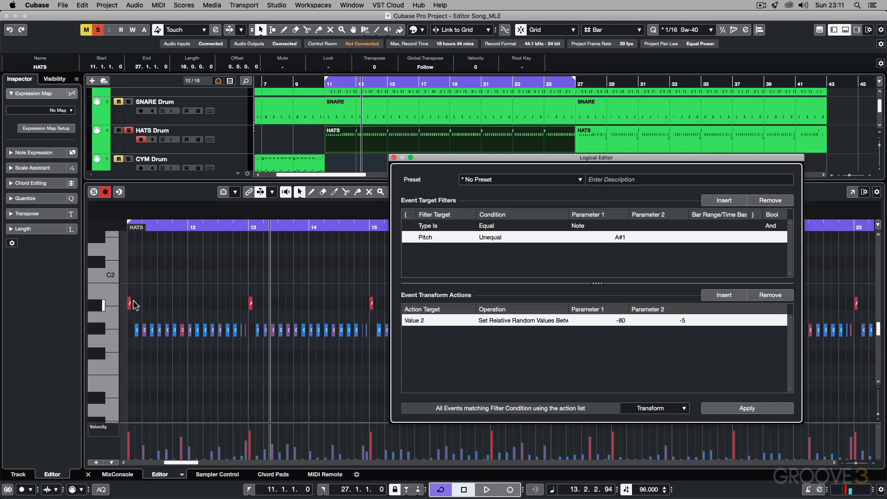
key("super+z")
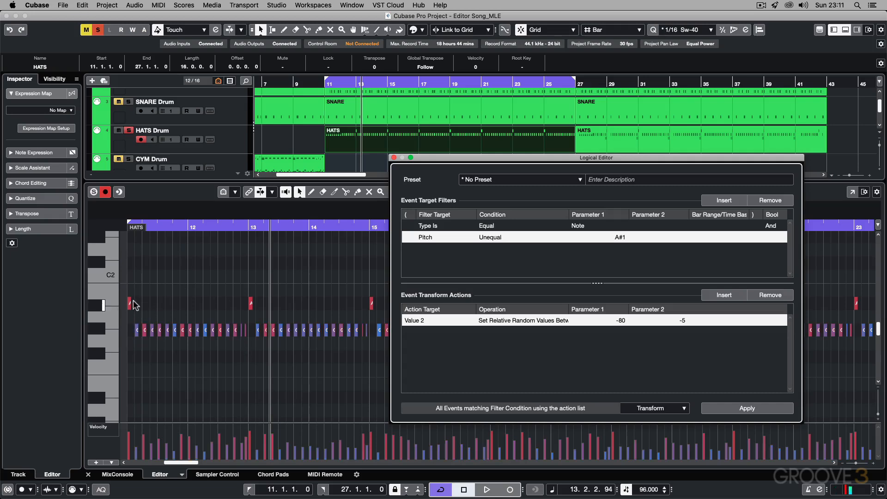
Step: Set the random range's lower limit to -15 and apply the transform repeatedly to the HATS notes other than A#1
left_click(622, 320)
type("-15")
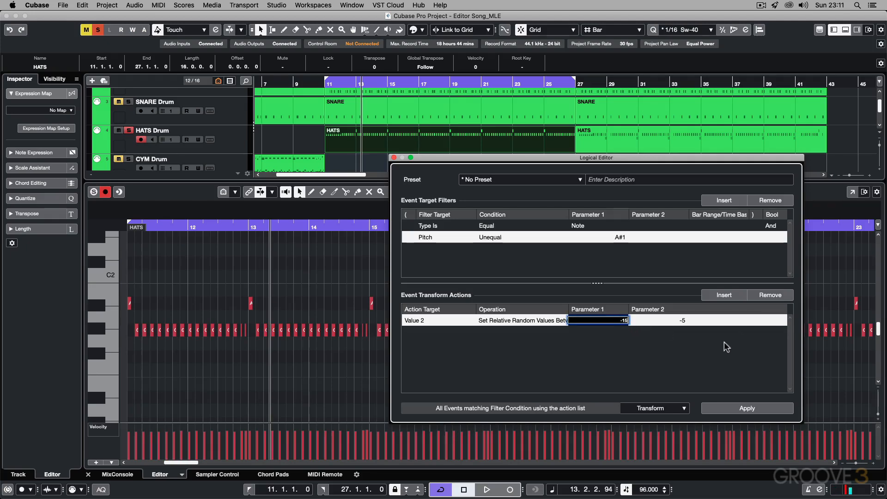
key("Return")
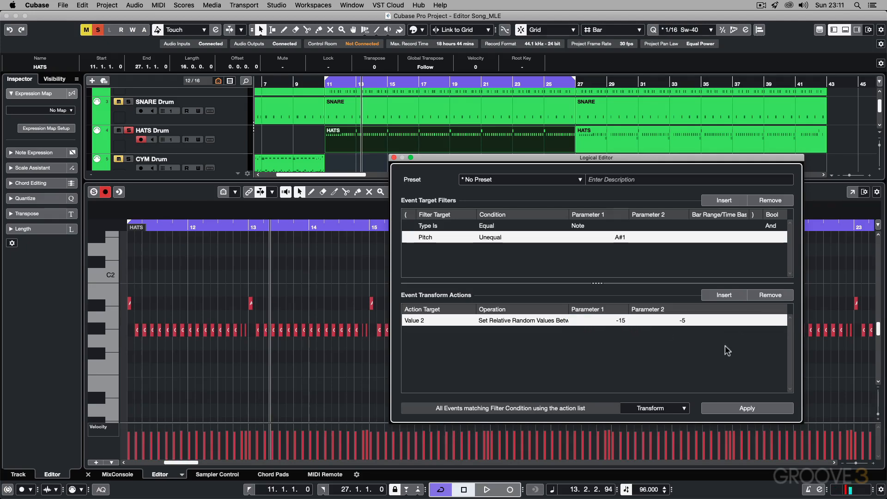
left_click(755, 412)
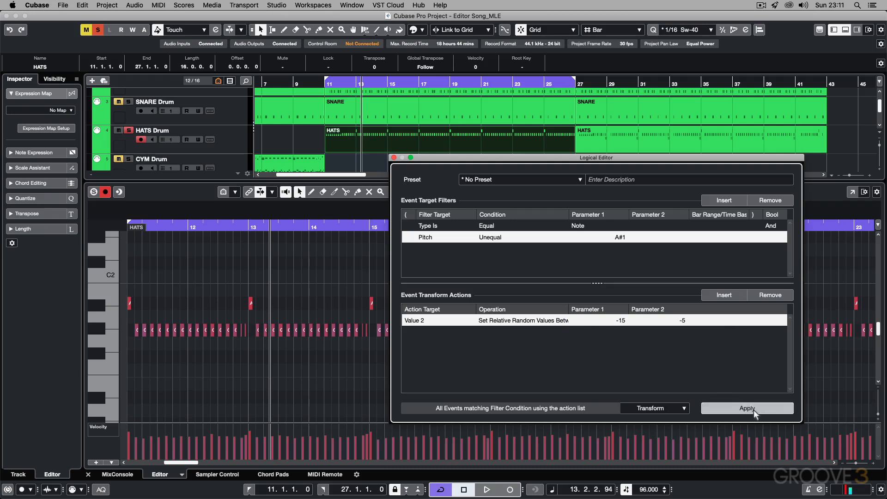
left_click(755, 412)
left_click(754, 411)
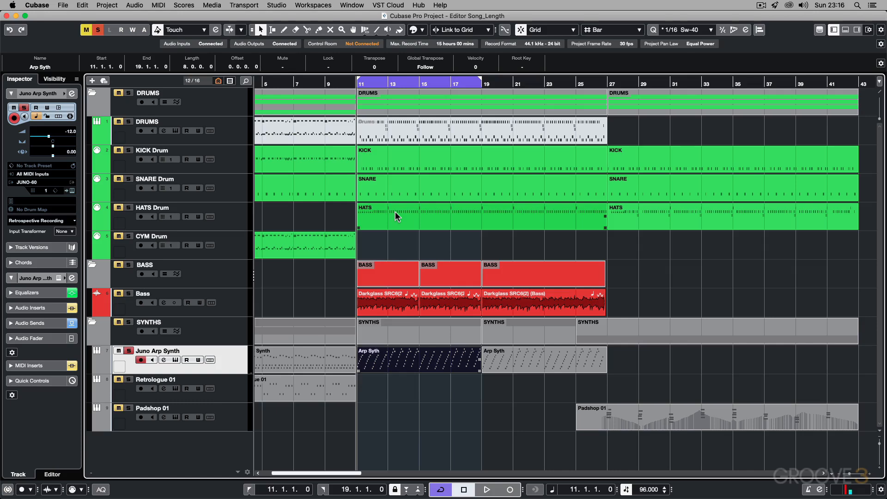
Step: Open the Arp Syth part at bar 11 of the Juno Arp Synth track for note editing and bring up the Logical Editor
left_click(427, 354)
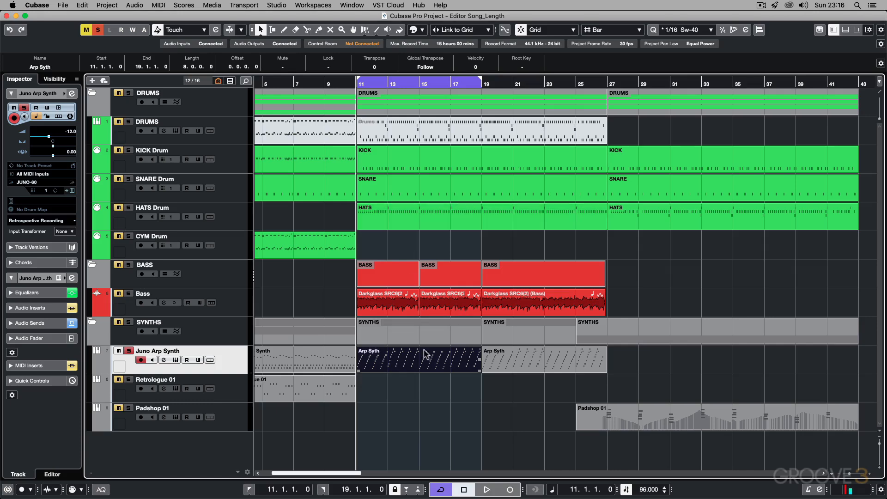
double_click(384, 363)
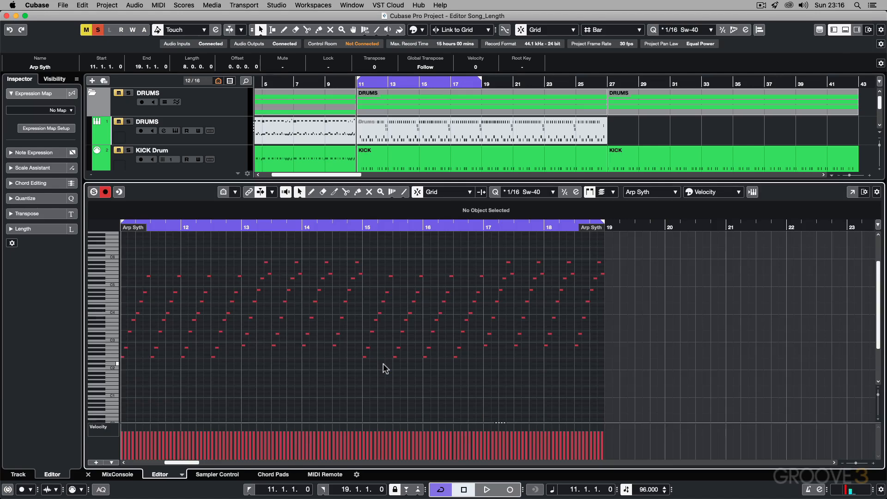
key("alt+l")
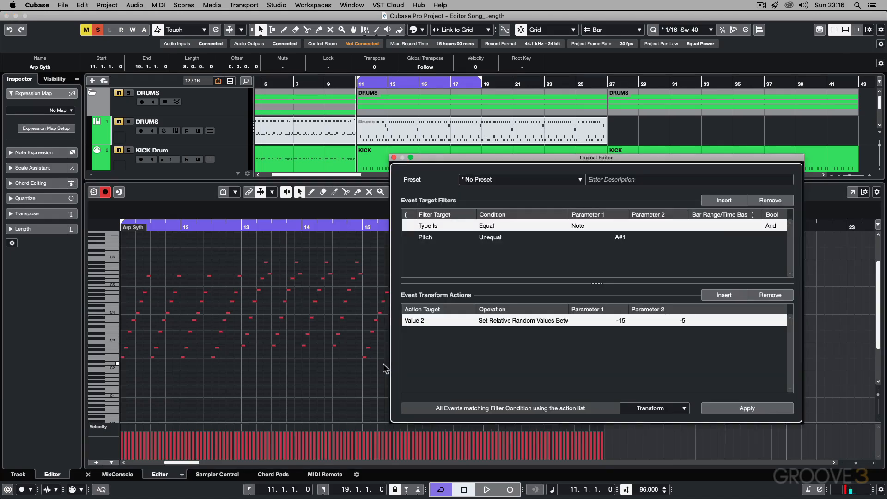
Step: Clear all target filters and the transform action, and insert a fresh Type Is Equal Note filter
left_click(426, 239)
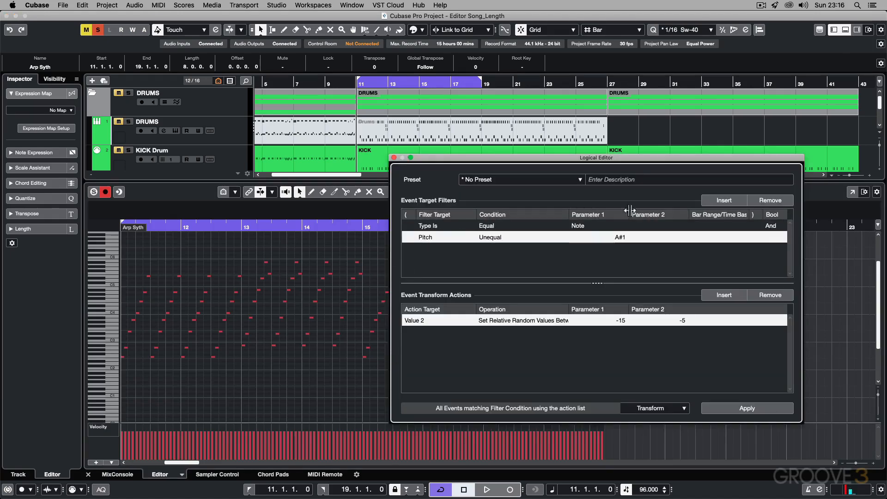
left_click(761, 201)
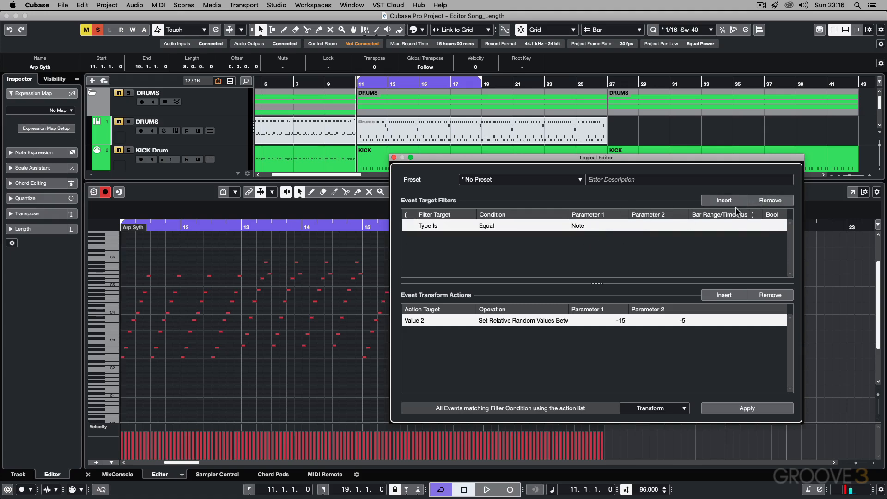
left_click(765, 201)
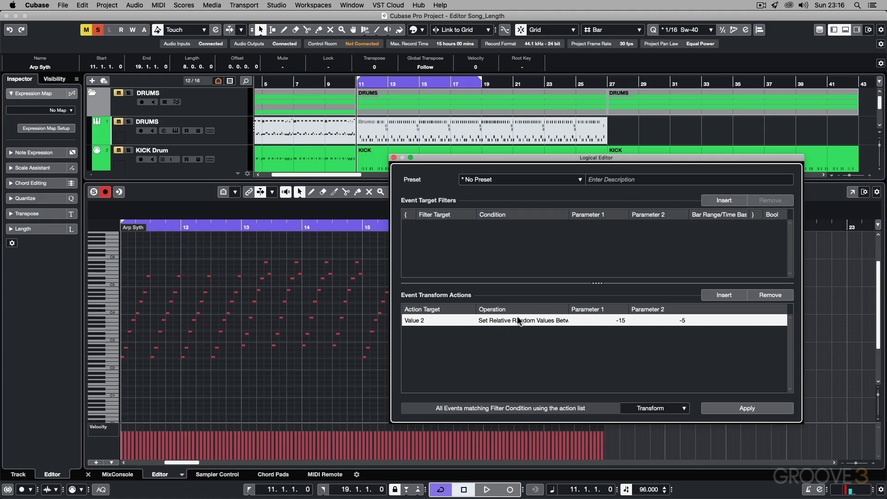
left_click(566, 321)
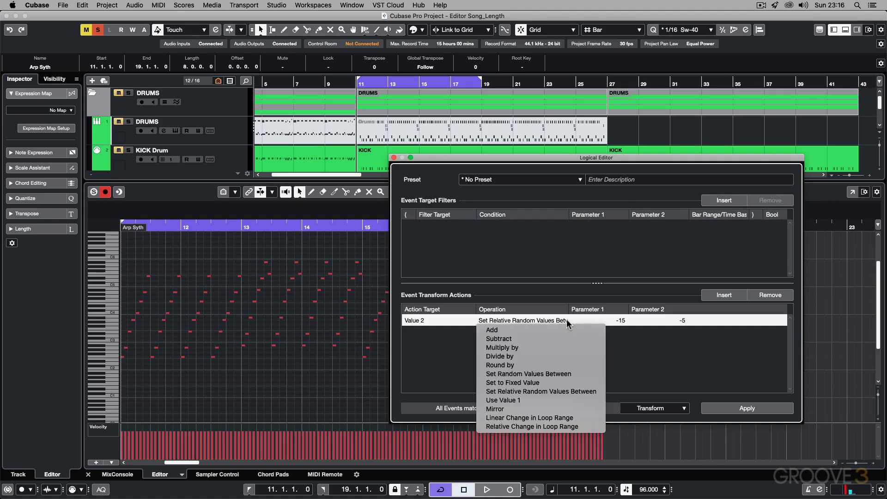
left_click(771, 295)
left_click(771, 296)
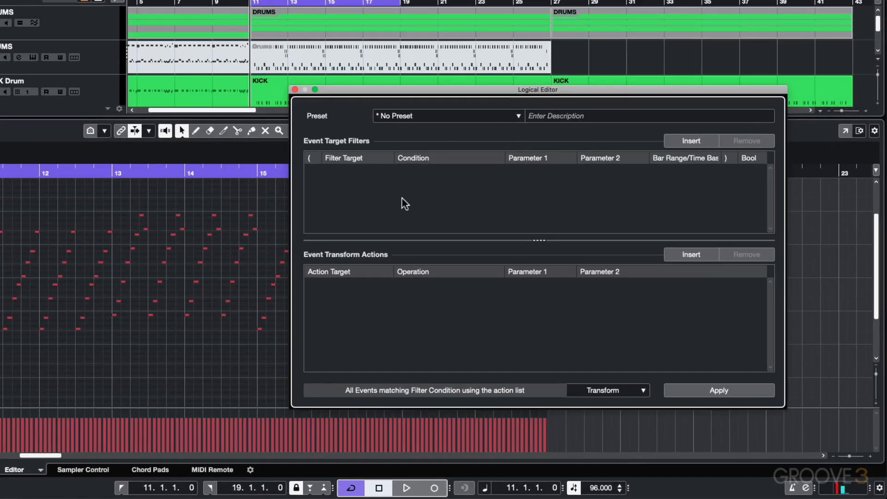
left_click(692, 141)
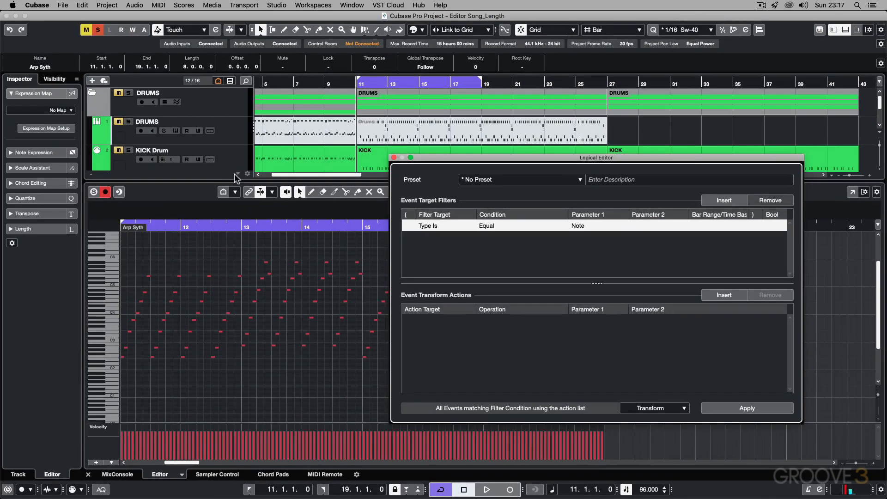
Step: Play the Arp Syth part from bar 11, and select its lowest notes in bars 11 and 12
left_click(248, 414)
key("space")
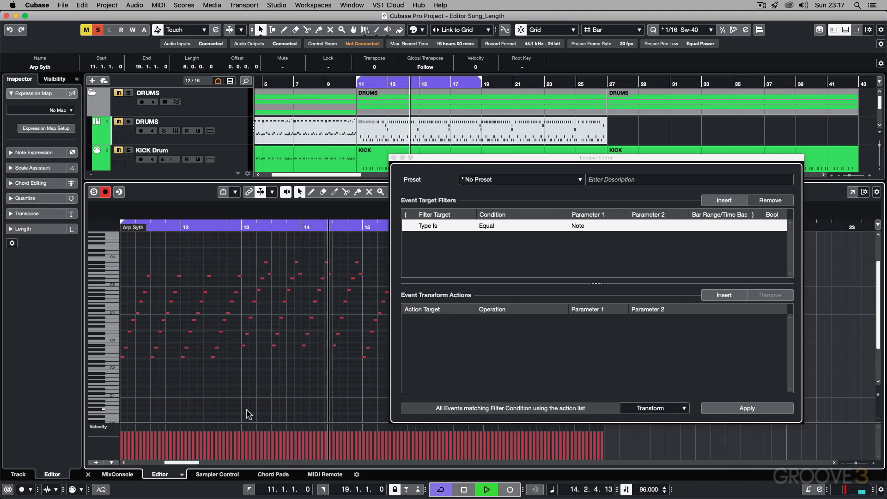
key("space")
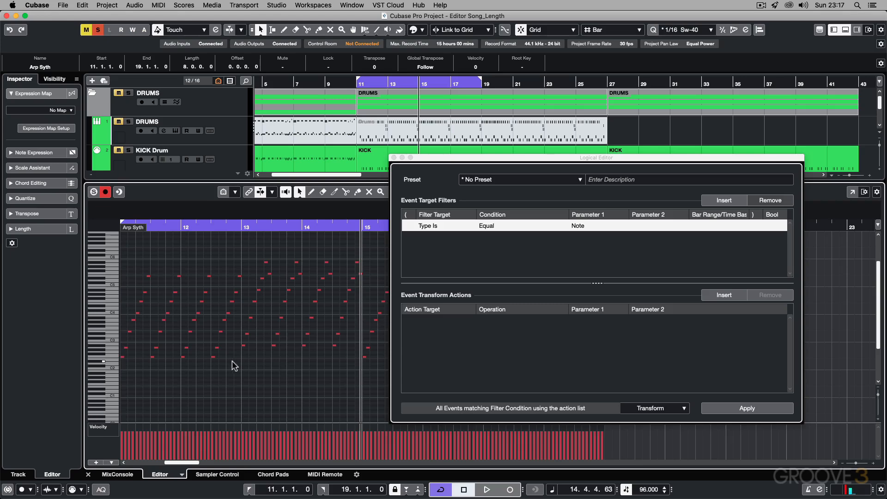
left_click_drag(234, 361, 115, 356)
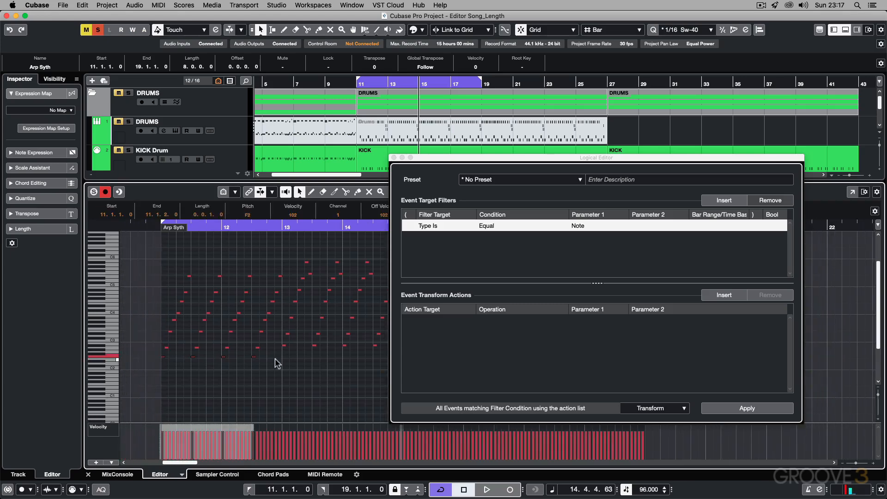
Step: Select the lowest notes of the Arp Syth part in bars 13 and 14 to check their pitch
left_click(325, 360)
scroll(294, 359, "right", 3)
scroll(294, 359, "left", 2)
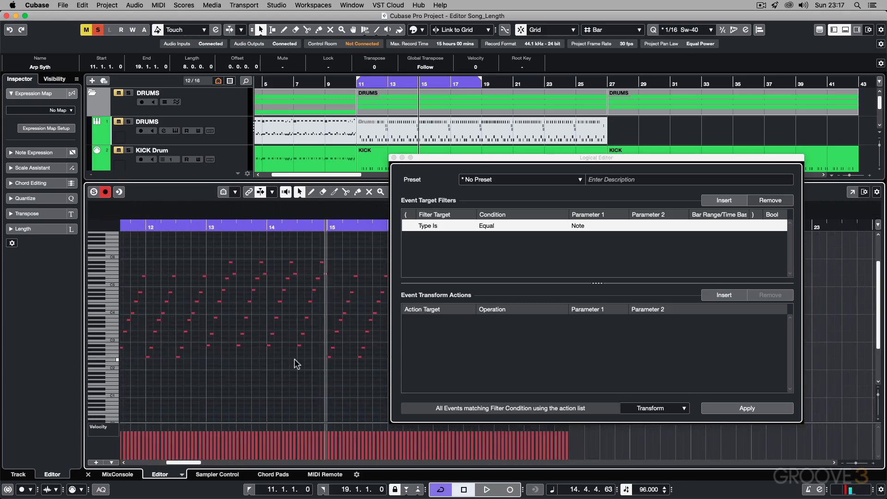
left_click_drag(303, 347, 206, 347)
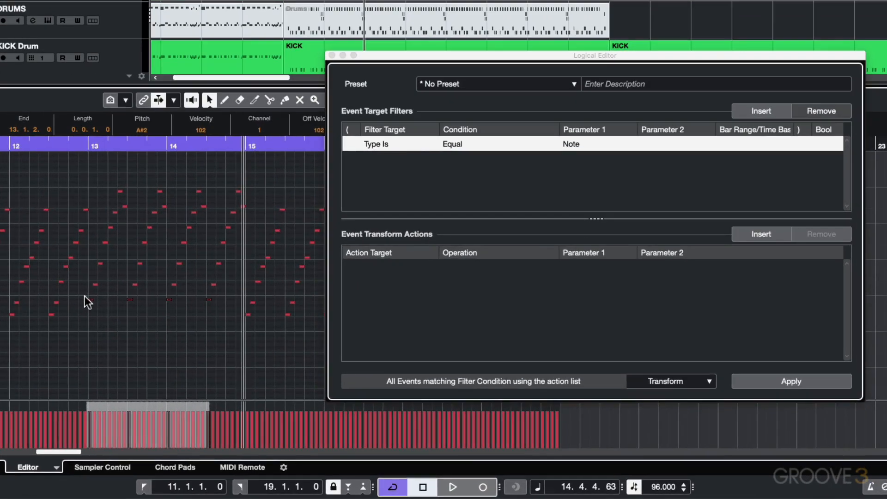
Step: Add a target filter that excludes one pitch: Pitch Unequal F2
left_click(447, 176)
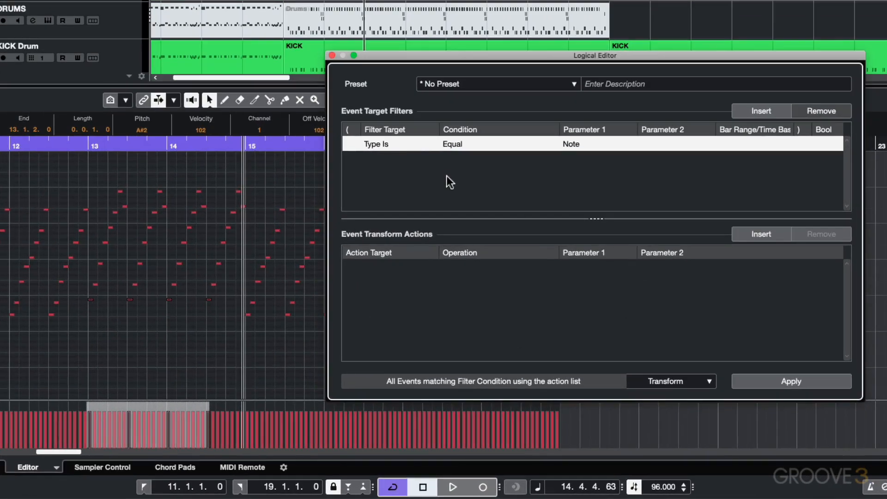
left_click(753, 107)
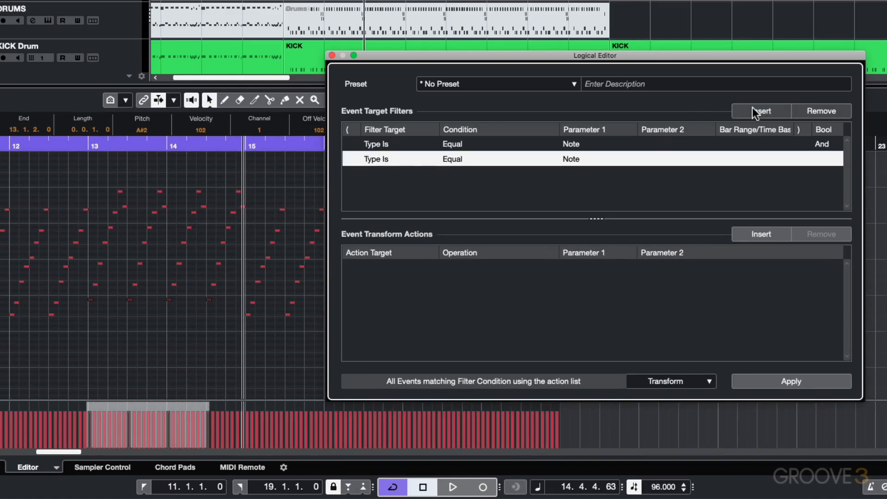
left_click(383, 159)
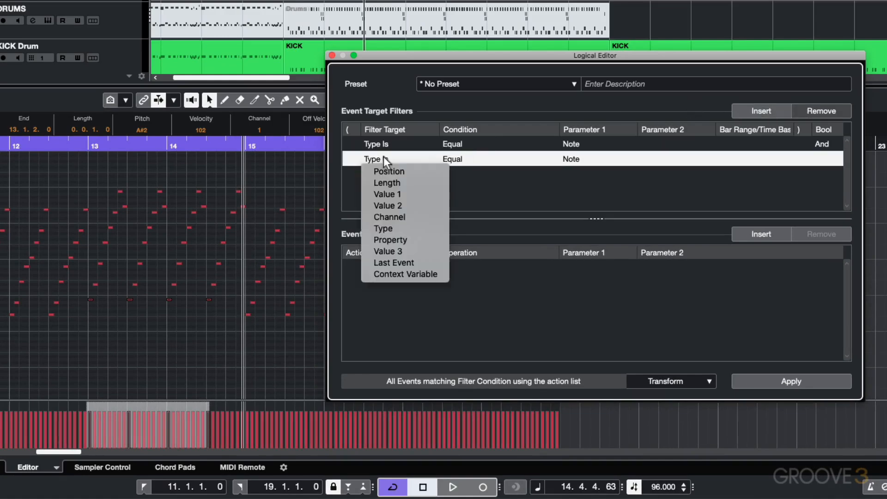
left_click(395, 194)
left_click(455, 160)
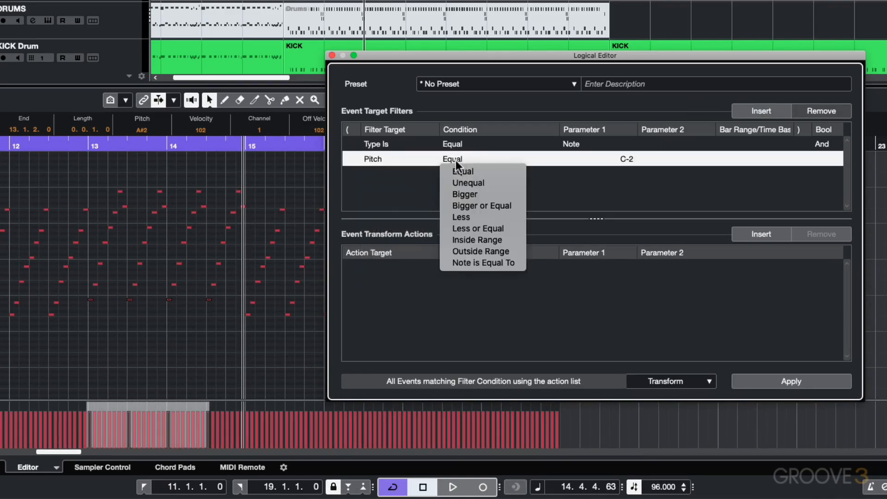
left_click(462, 179)
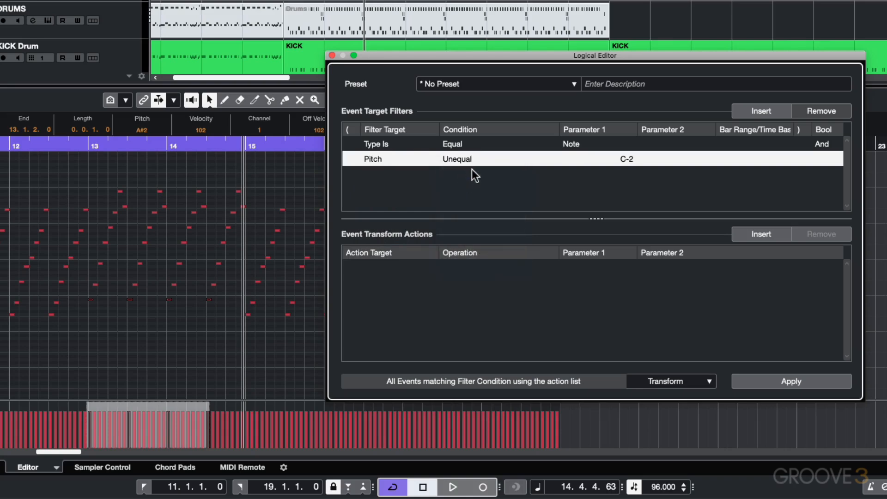
left_click(627, 160)
type("F2")
key("Return")
Step: Add another target filter with Pitch Unequal A#2
left_click(762, 111)
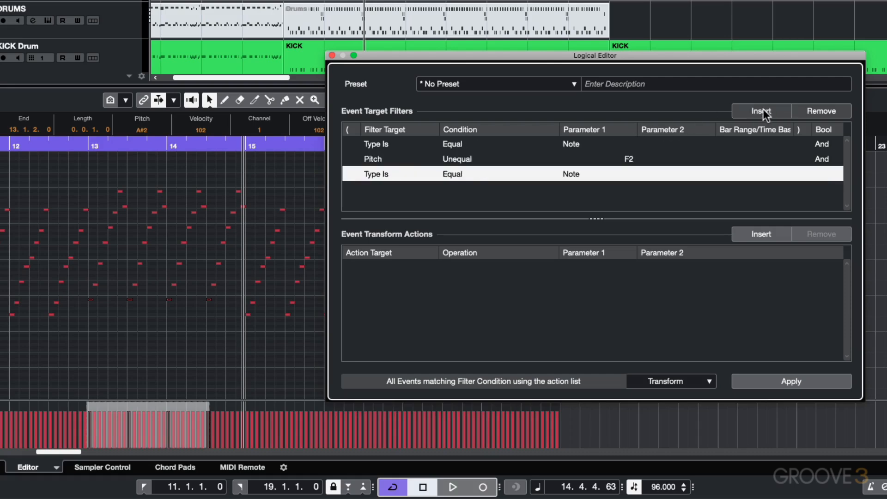
left_click(381, 171)
left_click(421, 209)
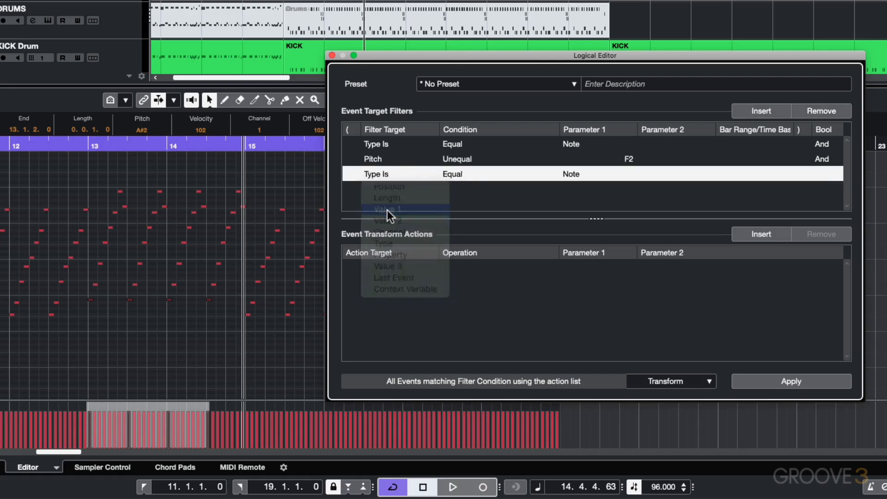
left_click(450, 171)
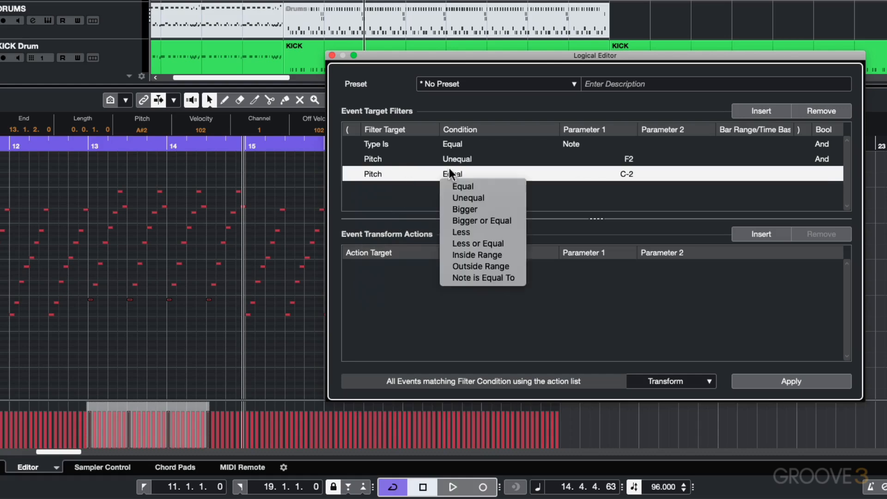
left_click(461, 193)
left_click(631, 174)
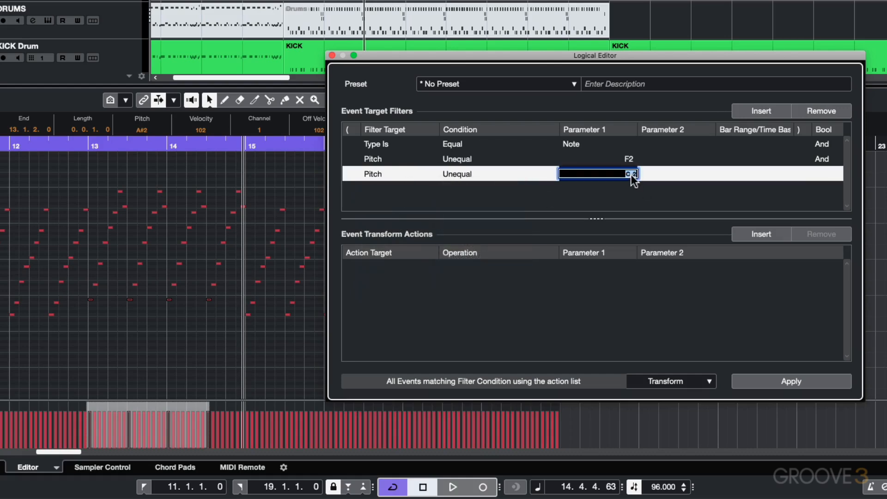
type("A#2")
key("Return")
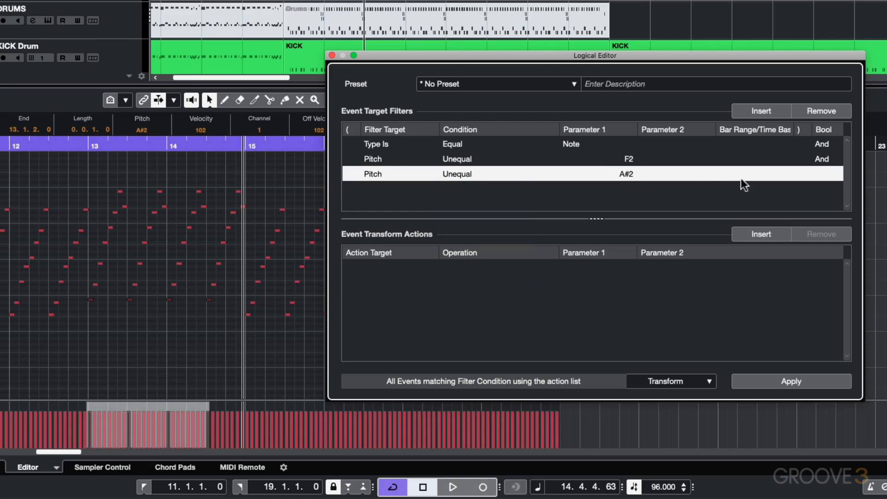
Step: Enclose all three filter lines in one pair of brackets, opening at the Type Is line and closing at the A#2 line
left_click(806, 172)
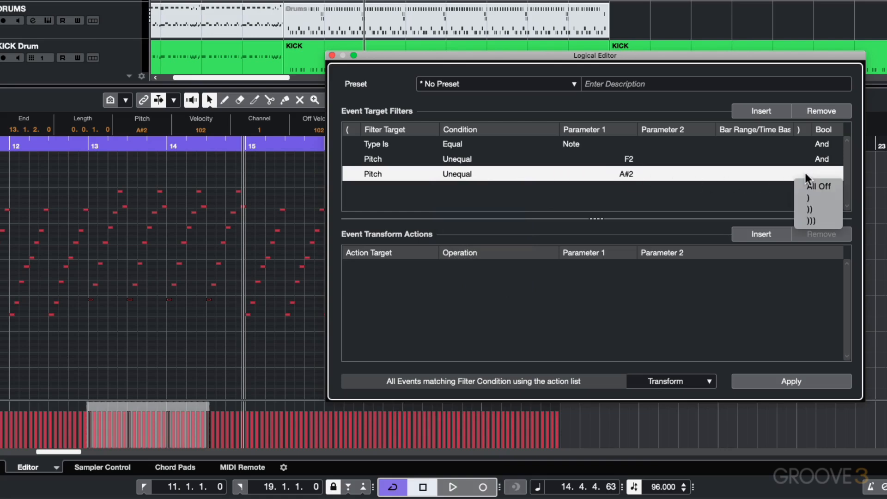
left_click(809, 199)
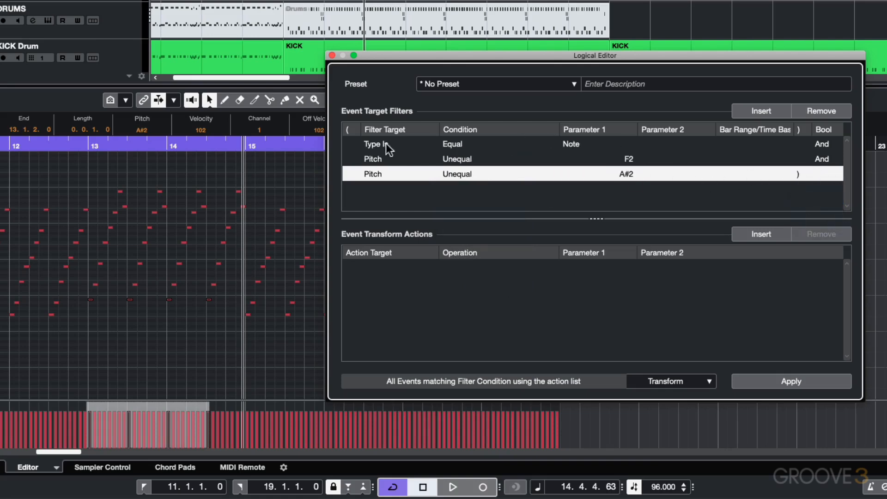
left_click(345, 142)
left_click(348, 142)
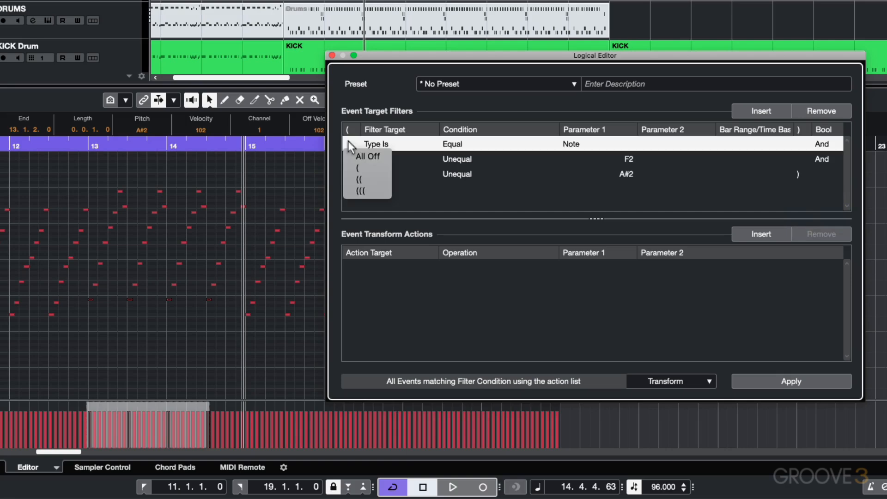
left_click(358, 165)
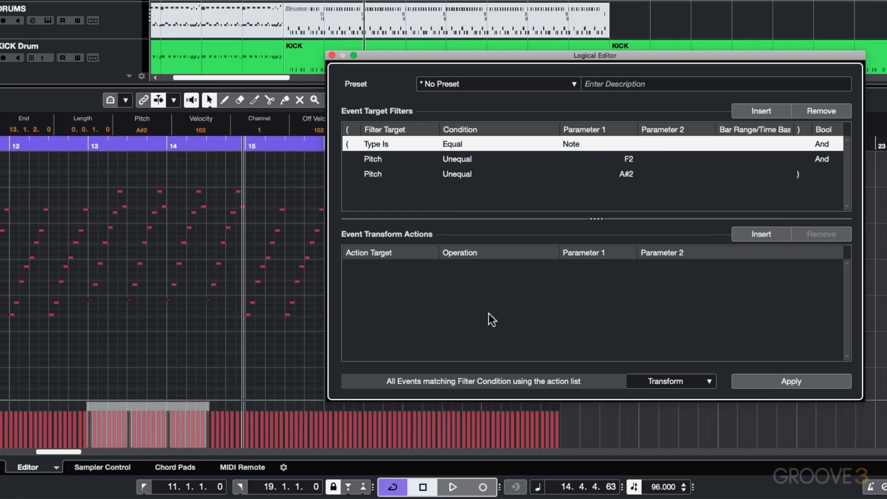
Step: Insert a transform action targeting Length with the operation Set Random Values Between
left_click(758, 234)
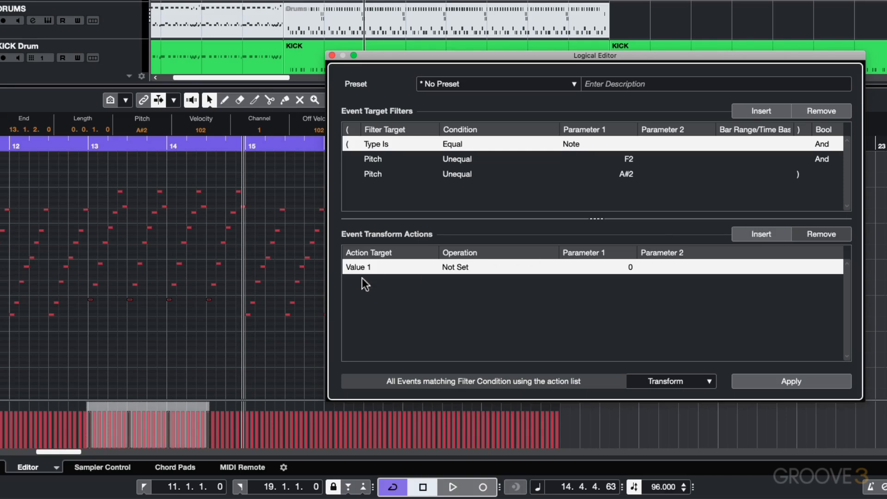
left_click(362, 266)
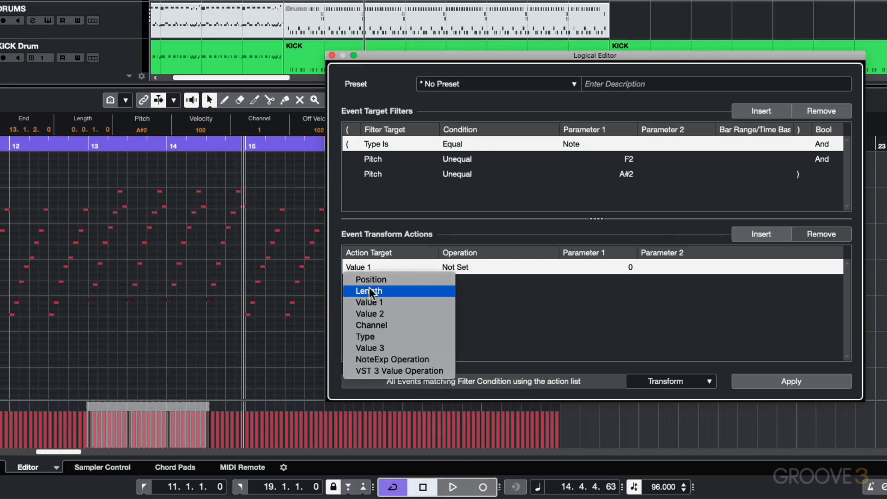
left_click(371, 291)
left_click(473, 267)
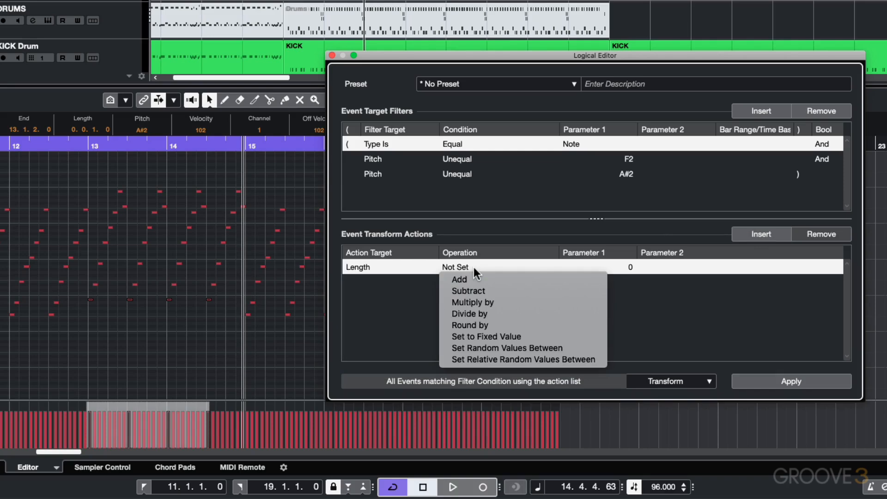
left_click(501, 348)
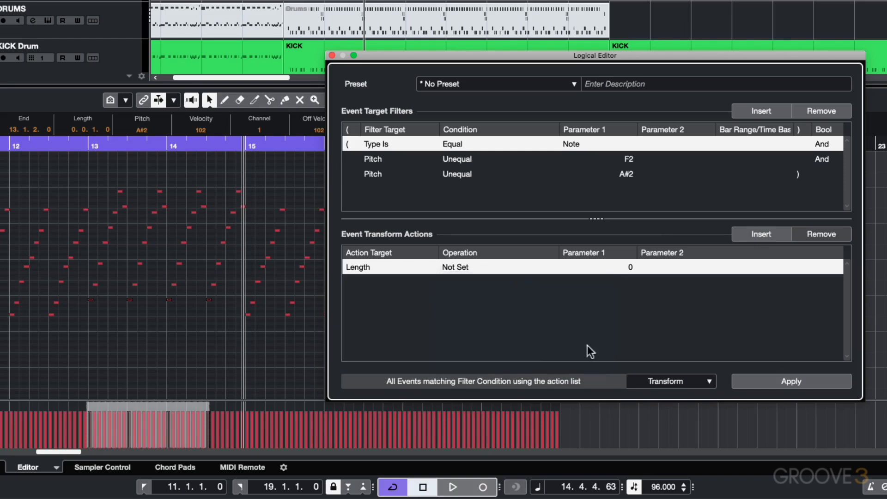
Step: Set the random length range from 100 to 300
left_click(627, 268)
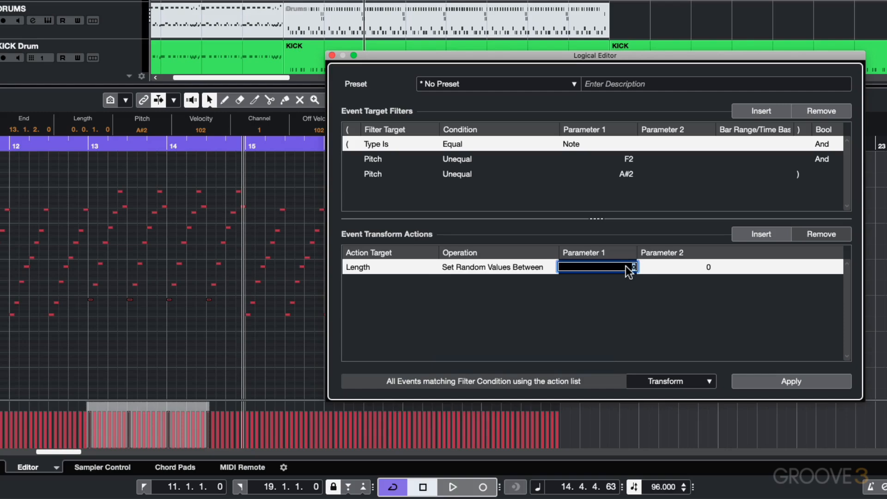
type("100")
key("Return")
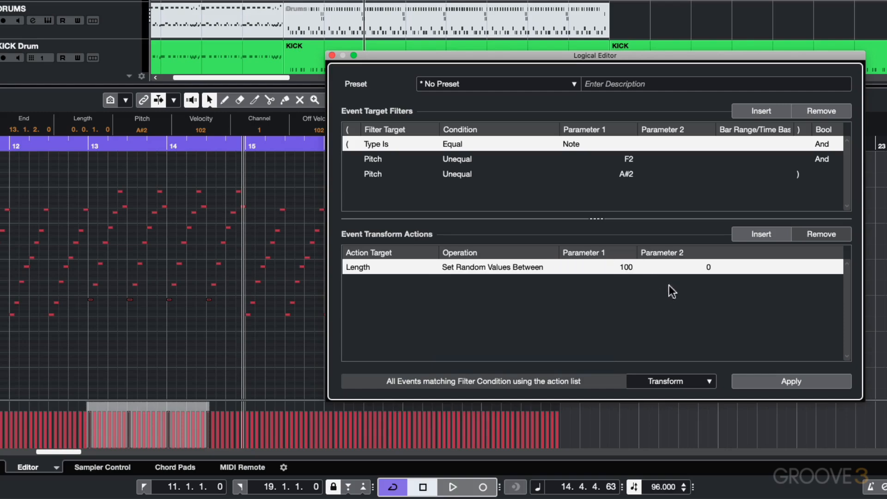
left_click(705, 267)
type("300")
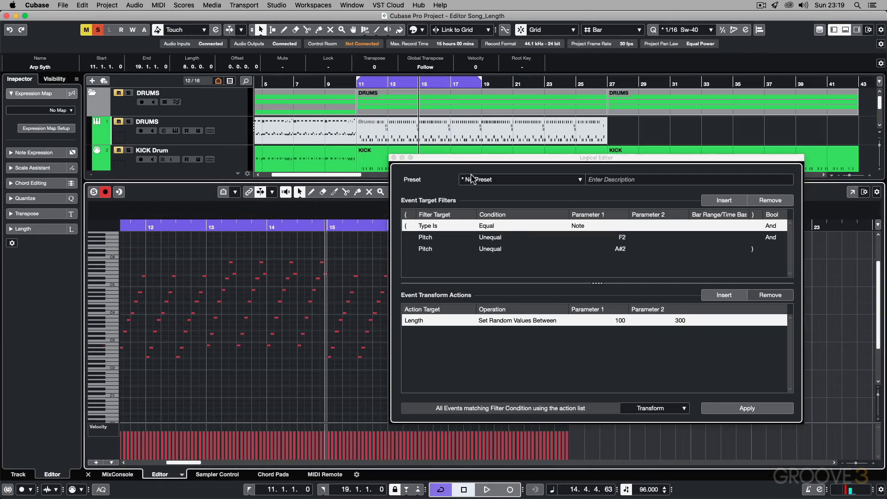
Step: Bring the Juno Arp Synth track into view and apply the random length transform to the Arp Syth part
scroll(355, 9, "down", 2)
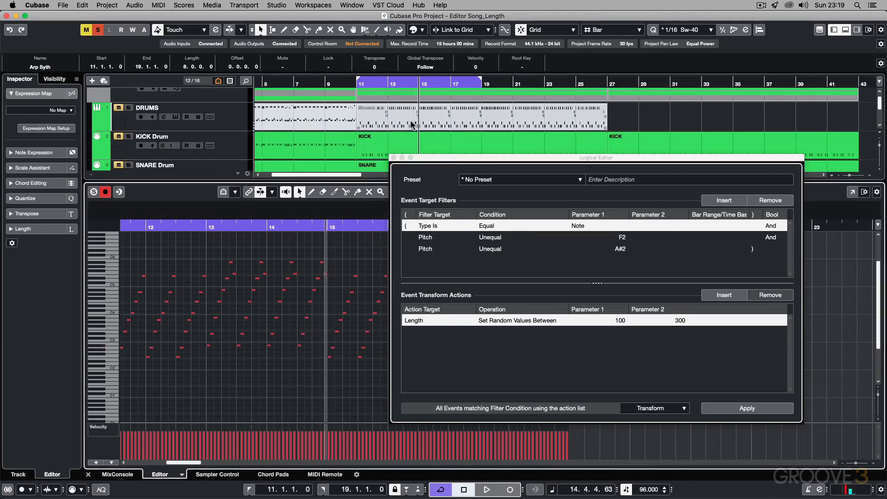
scroll(411, 124, "down", 4)
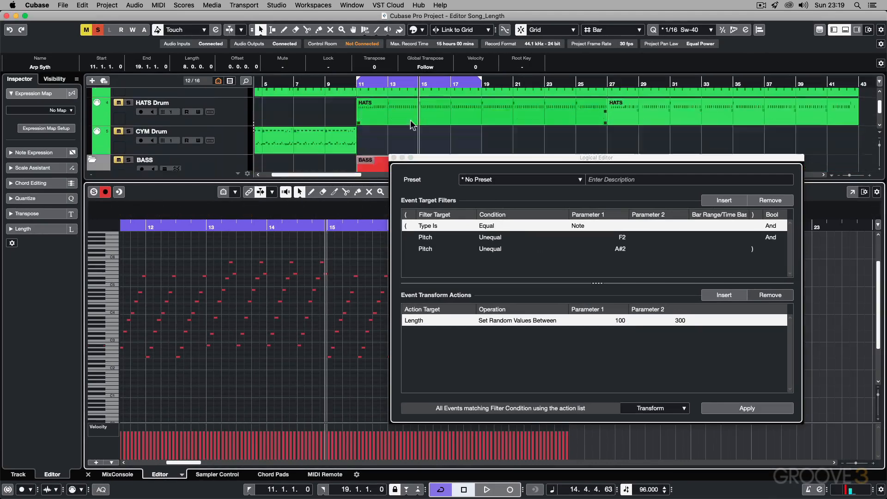
scroll(411, 124, "down", 3)
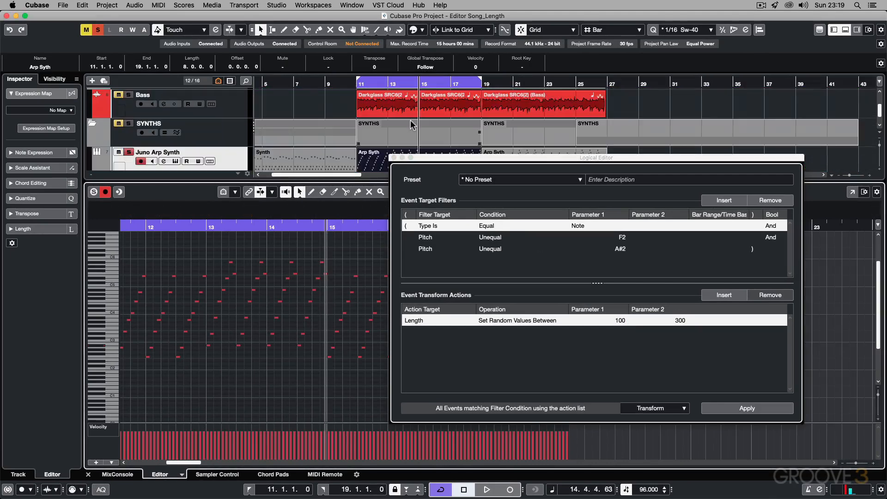
left_click(717, 409)
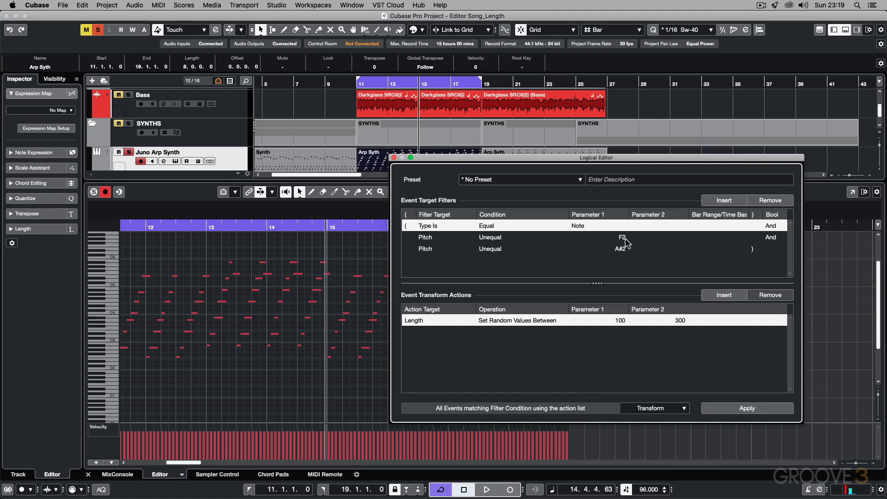
Step: Examine the note lengths from the start of the Arp Syth part, with the Logical Editor moved clear of the lowest notes
left_click(306, 376)
double_click(305, 376)
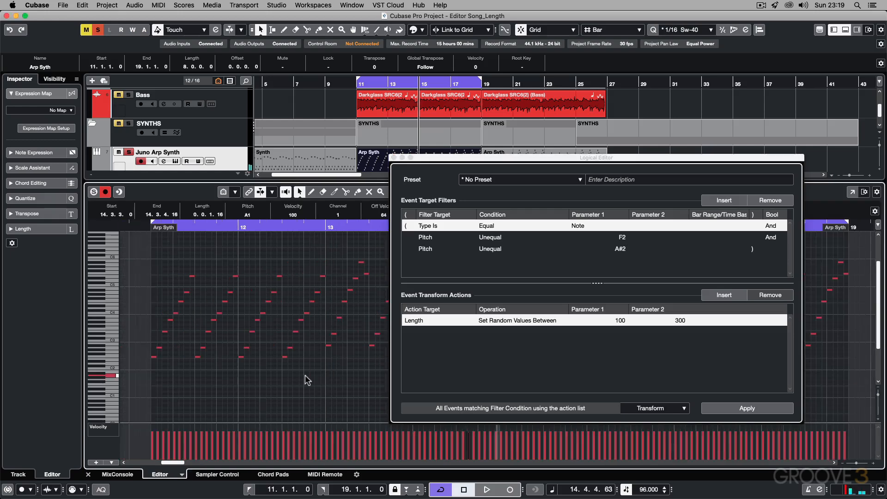
left_click(305, 376)
key("h")
key("h")
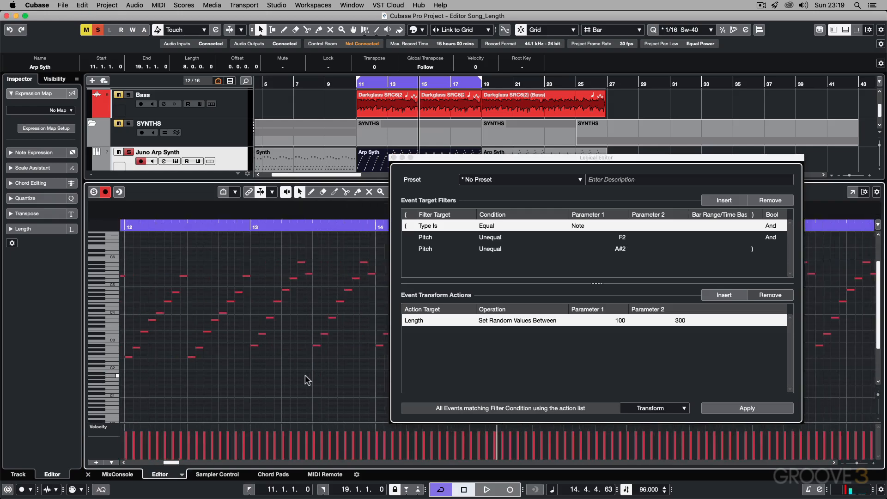
scroll(305, 375, "left", 10)
scroll(305, 375, "left", 5)
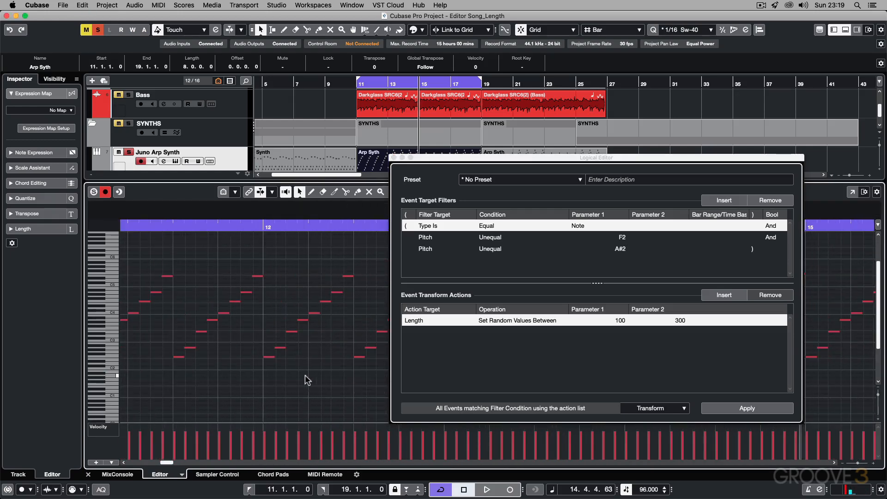
left_click_drag(461, 159, 508, 23)
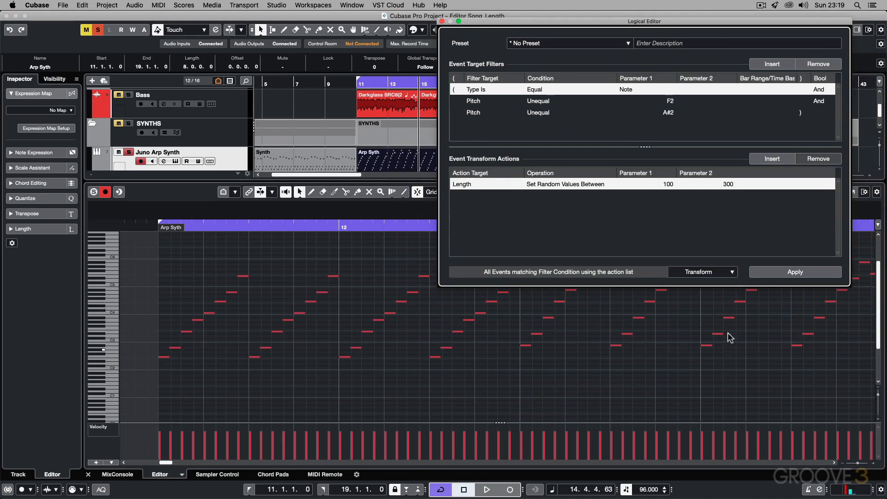
Step: Reapply the random length transform several times to the Arp Syth notes other than F2 and A#2
left_click(769, 273)
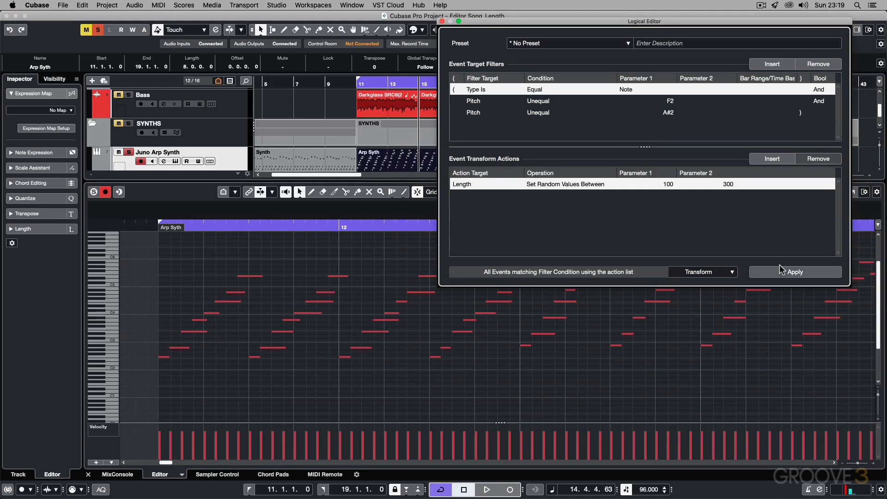
left_click(792, 271)
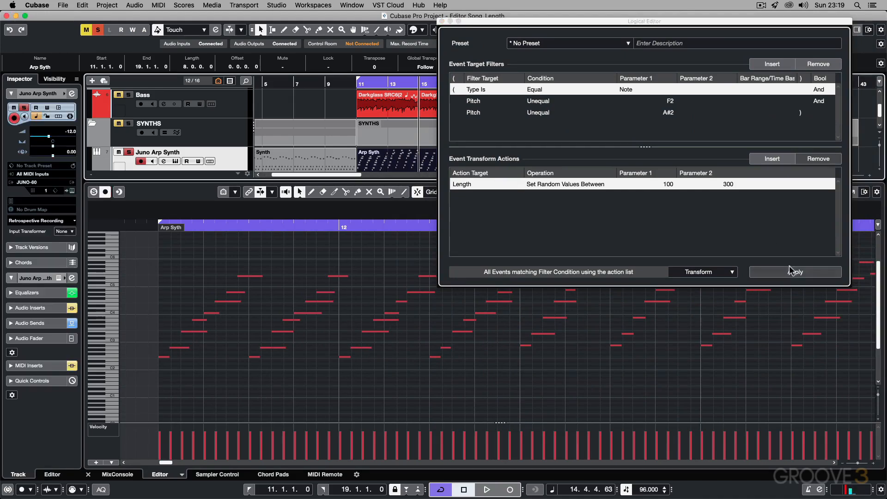
left_click(789, 269)
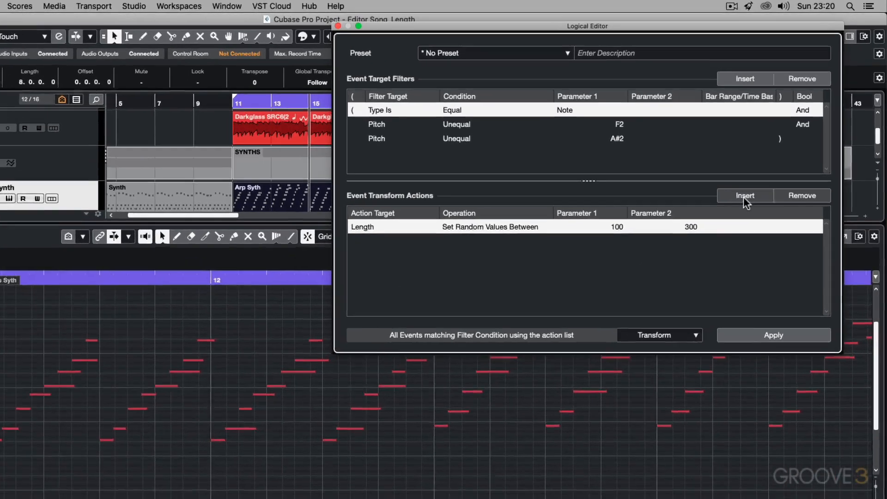
Step: Add a second transform action targeting Position with the Set Relative Random Values Between operation
left_click(744, 197)
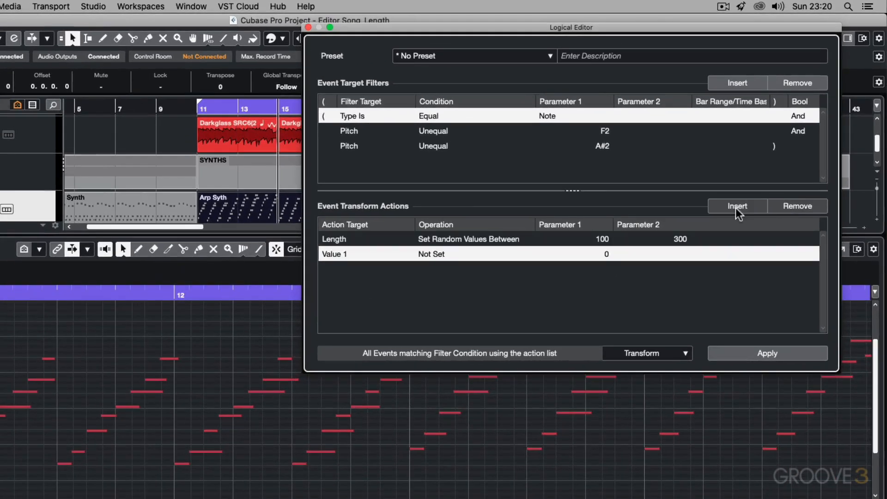
left_click(365, 241)
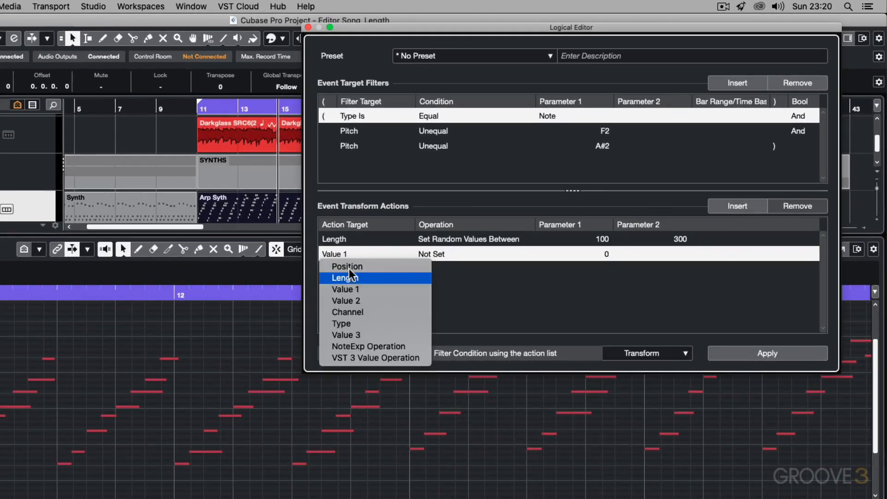
left_click(348, 266)
left_click(432, 255)
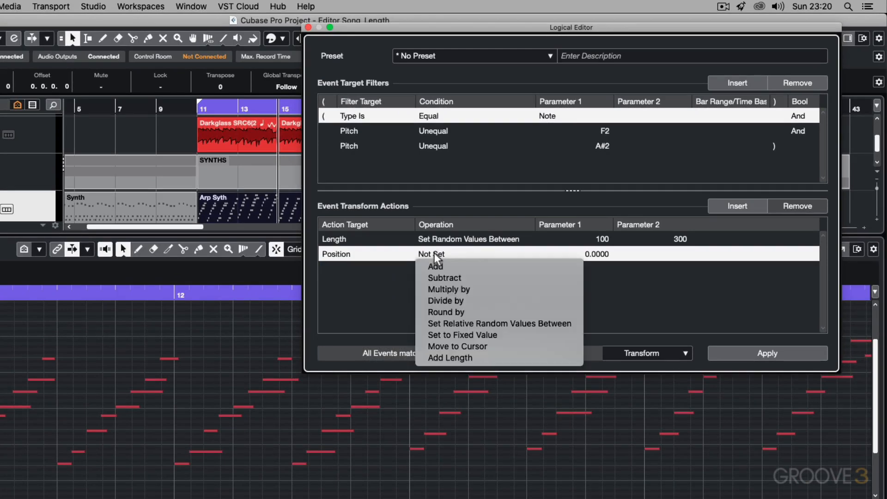
left_click(456, 323)
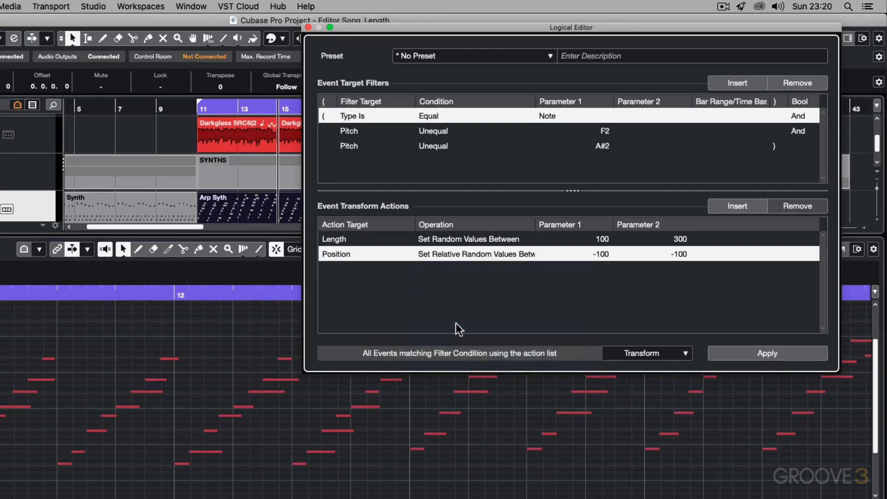
Step: Set the relative random range of the Position action from -5 to 5
double_click(607, 254)
type("-5")
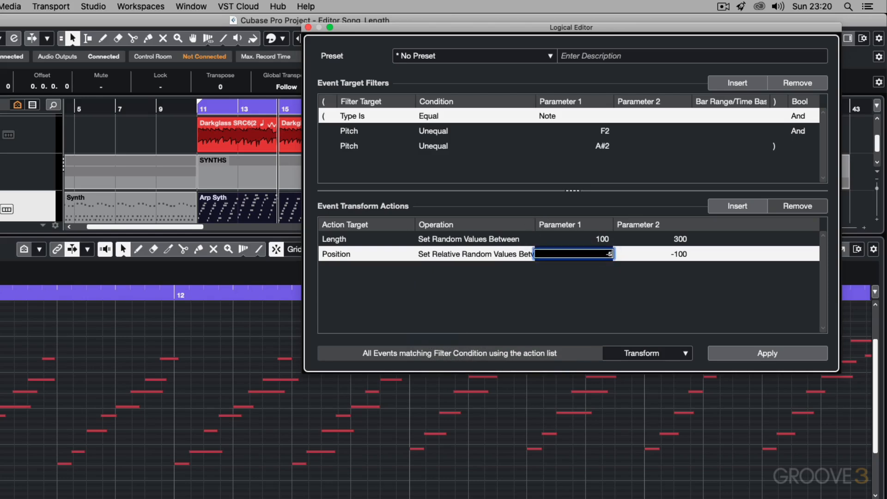
key("Return")
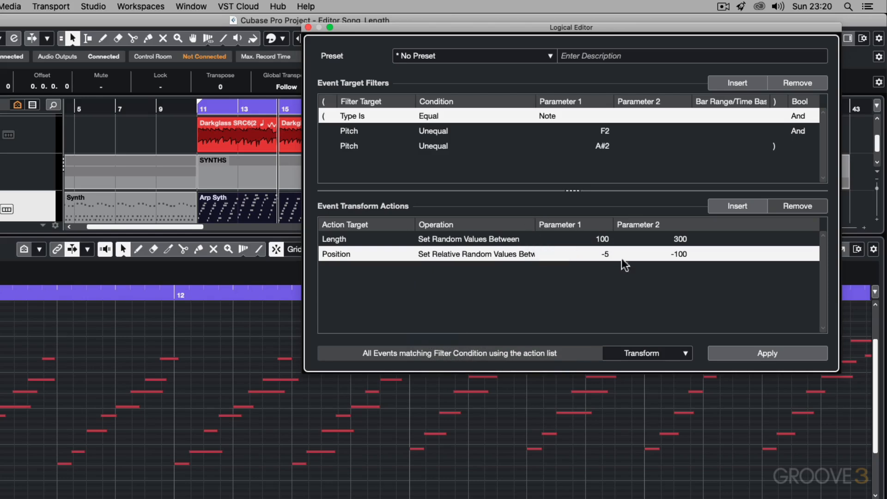
double_click(685, 254)
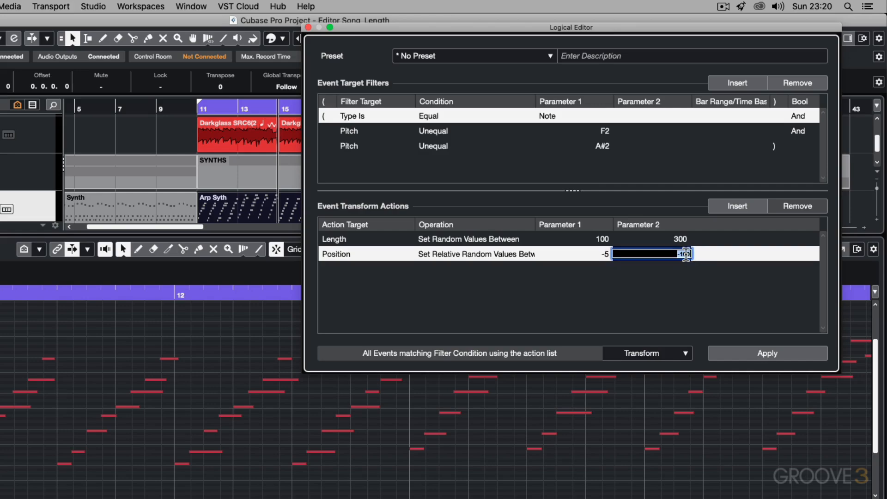
type("5")
key("Return")
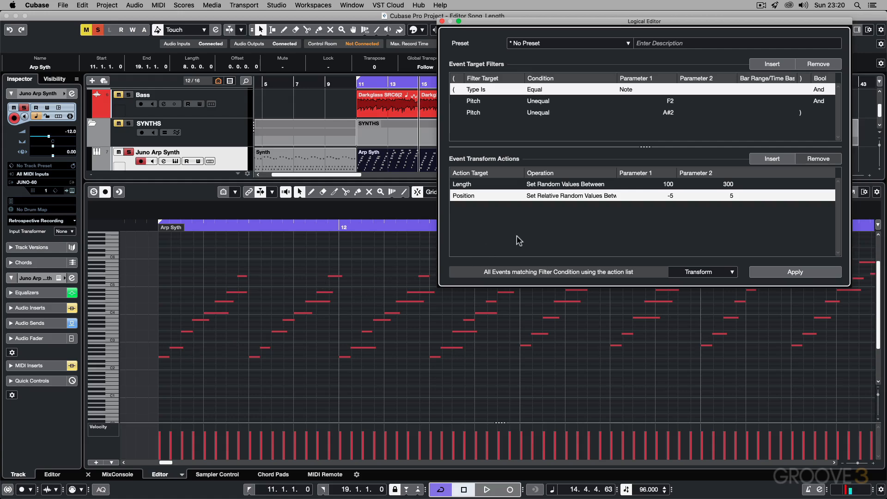
Step: Select the Arp Syth part and apply the combined length and position randomization to it several times
left_click(398, 105)
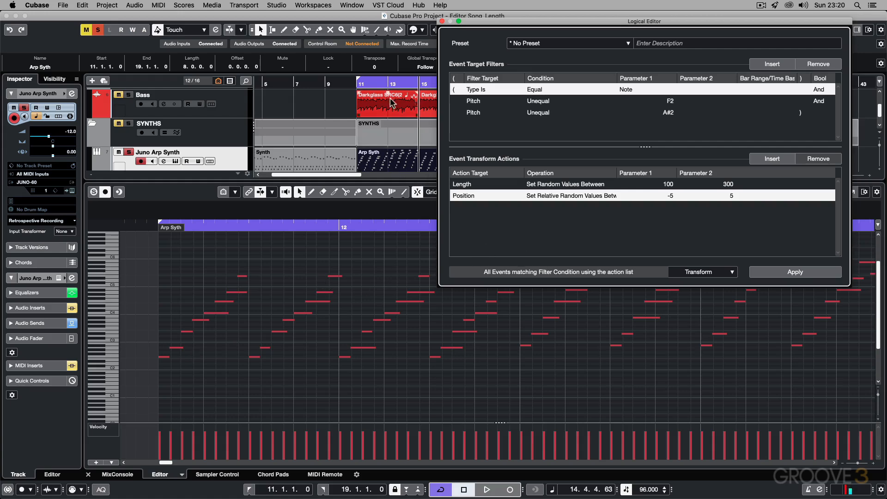
left_click(399, 166)
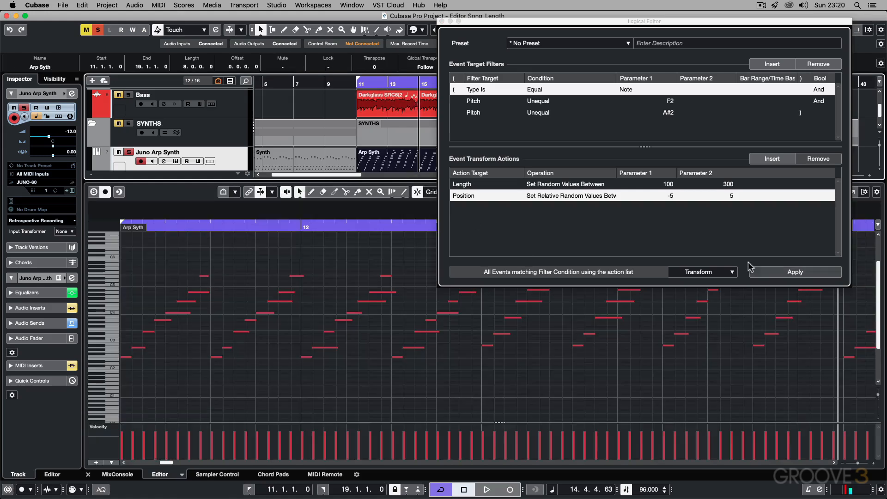
left_click(783, 268)
left_click(783, 267)
left_click(783, 268)
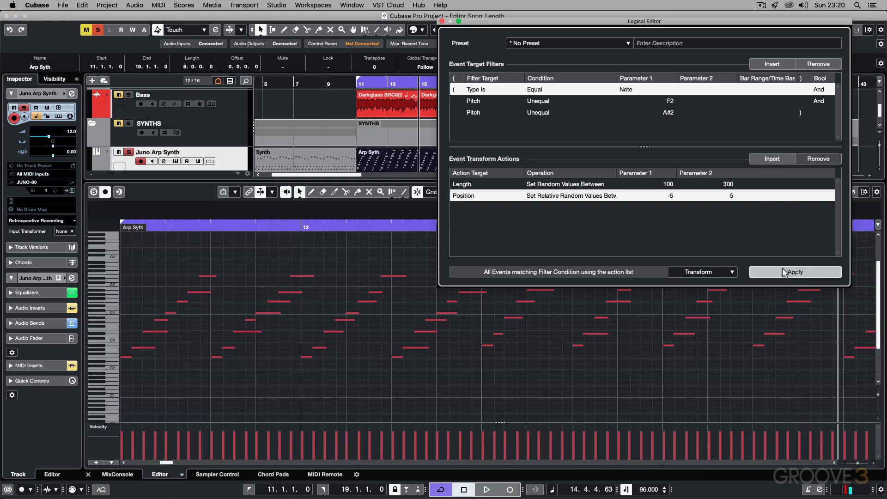
left_click(783, 267)
left_click(783, 267)
left_click(783, 268)
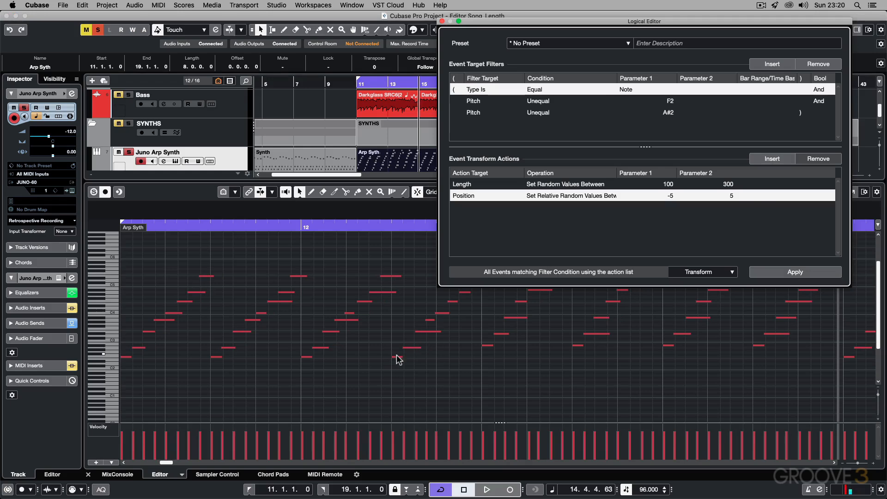
Step: Widen the Position action's relative random range to -20 through 20
left_click(669, 195)
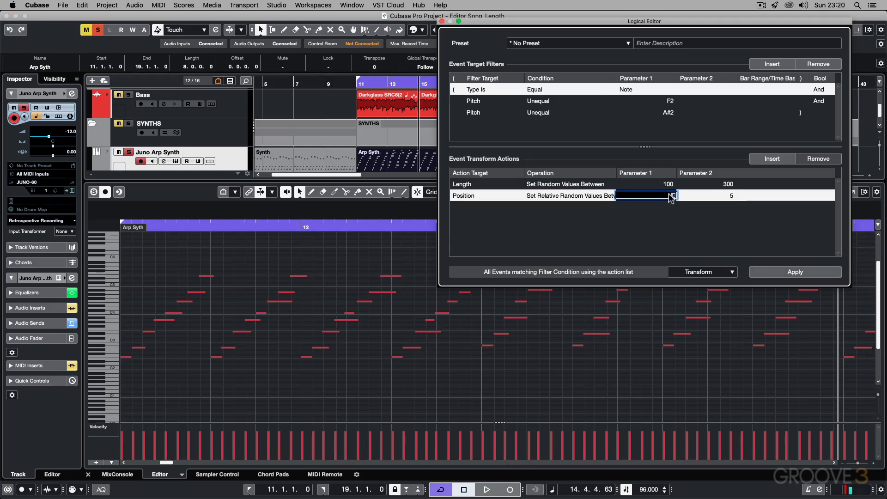
type("-1")
type("20")
key("Return")
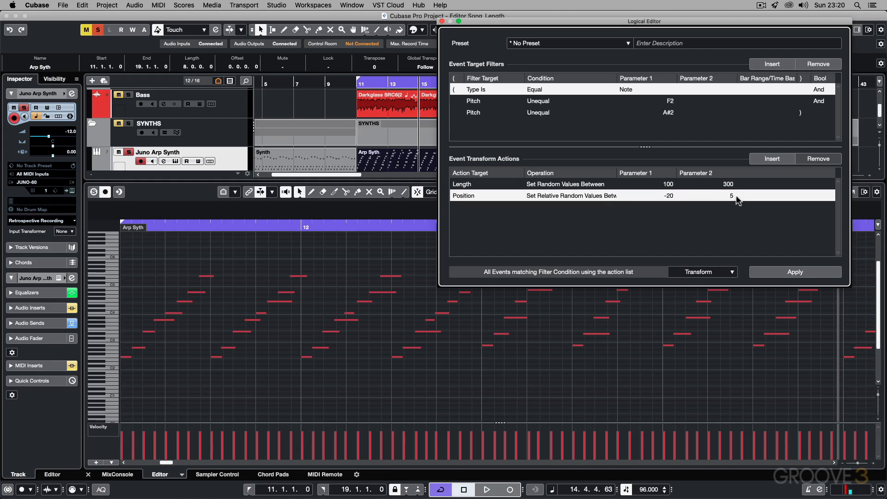
left_click(733, 194)
type("20")
key("Return")
Step: Apply the randomization with the wider position range repeatedly to the Arp Syth notes
left_click(770, 272)
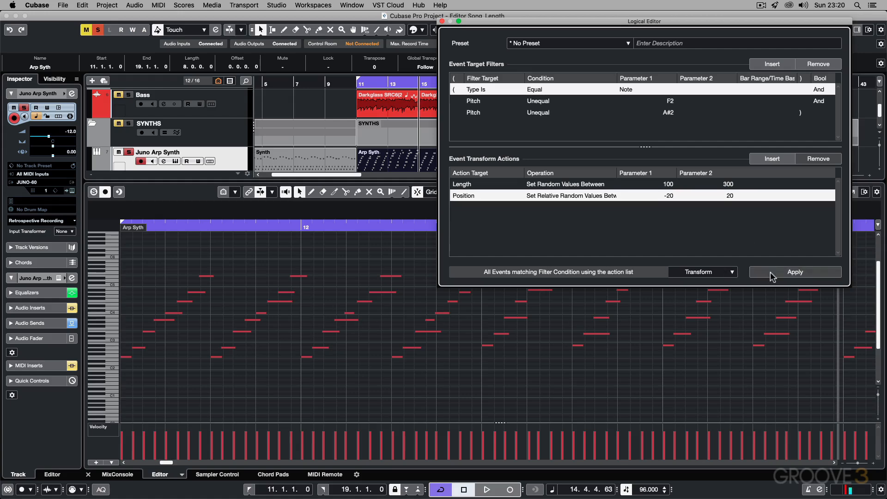
left_click(770, 272)
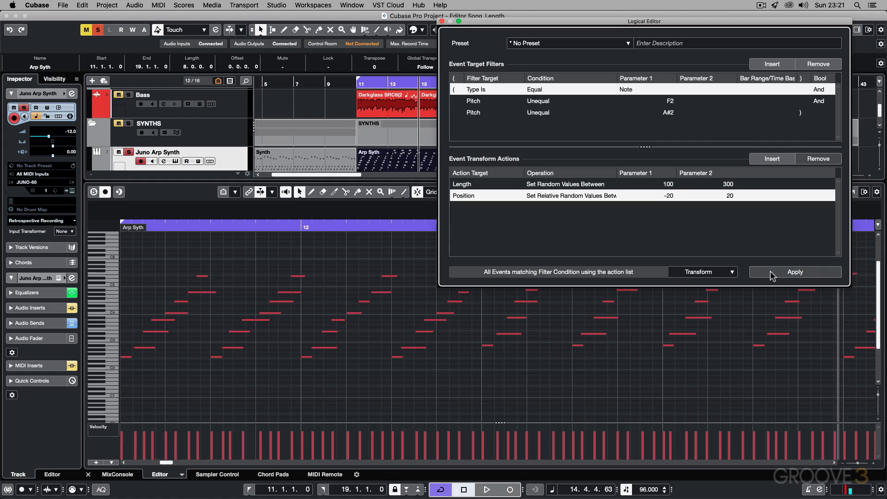
left_click(770, 272)
left_click(770, 272)
left_click(770, 272)
left_click(770, 272)
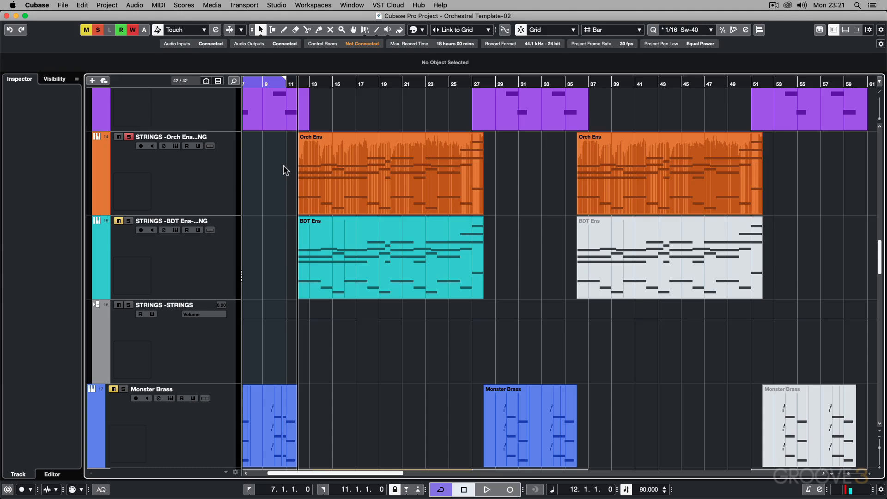
Step: Open the first Orch Ens strings part in the MIDI editor, play its opening bars and return the cursor to the part's start
double_click(321, 159)
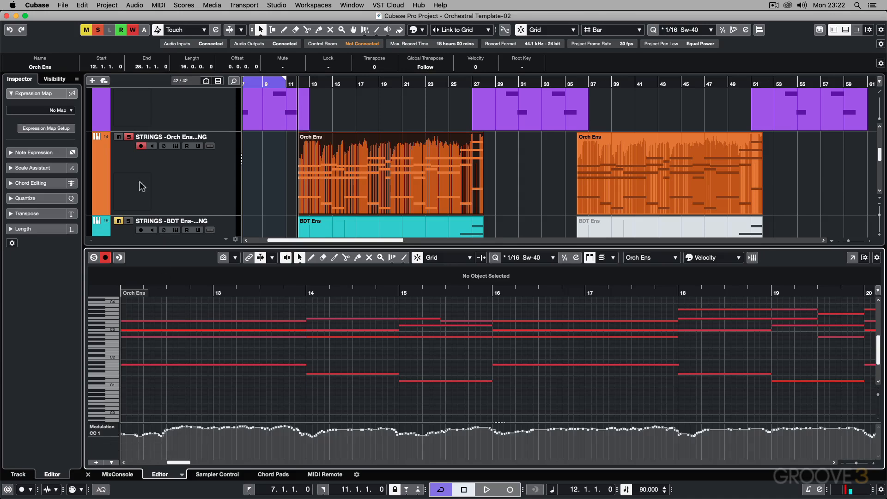
key("space")
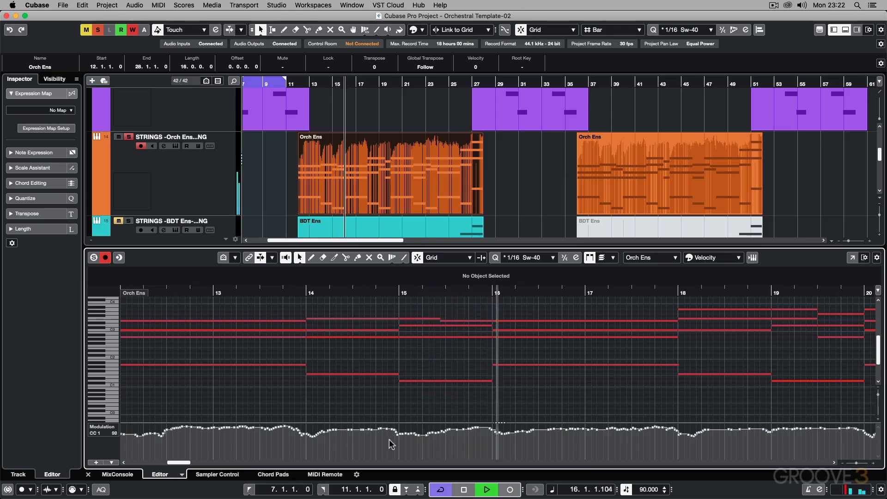
key("space")
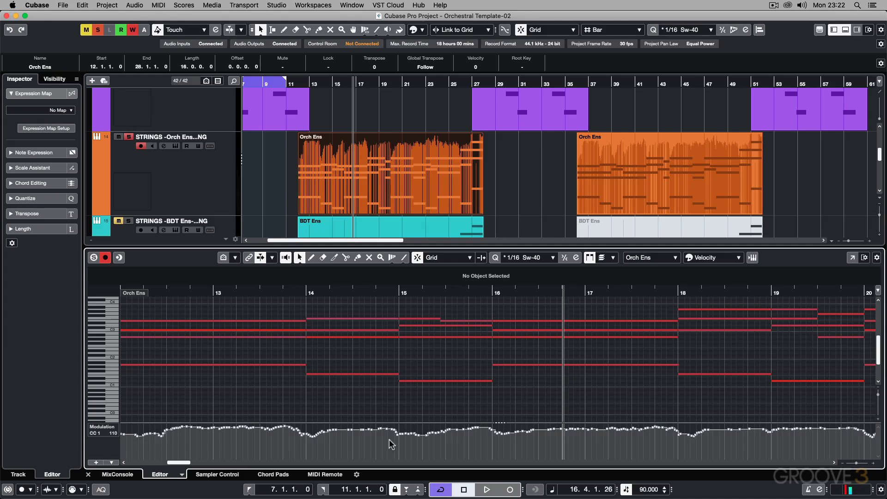
key("l")
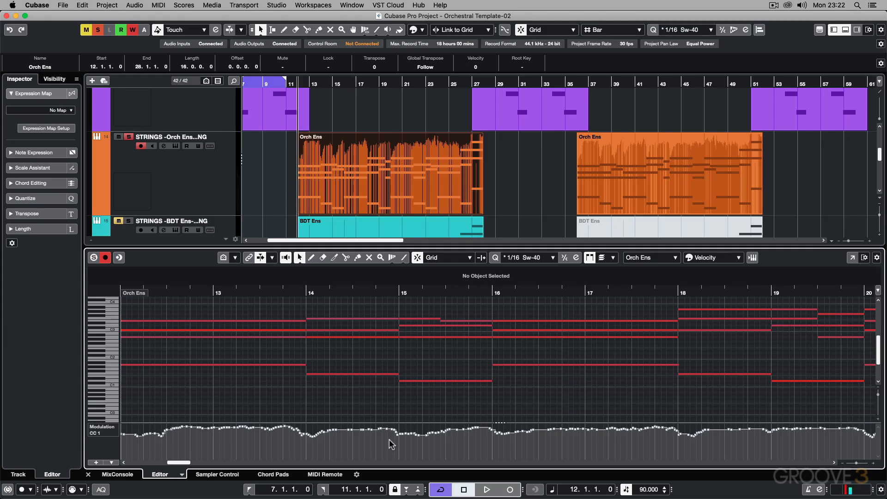
Step: Open the Logical Editor for the Orch Ens part and add a filter for Type Is Equal Controller
key("alt+l")
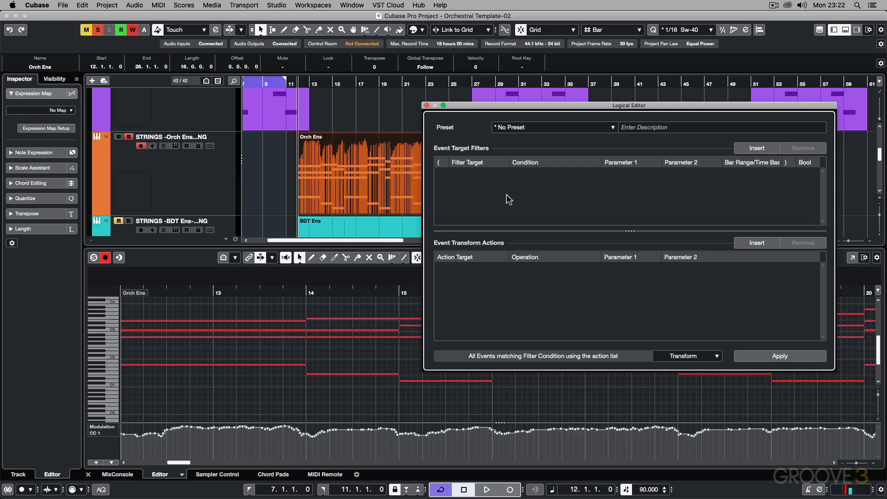
left_click(749, 147)
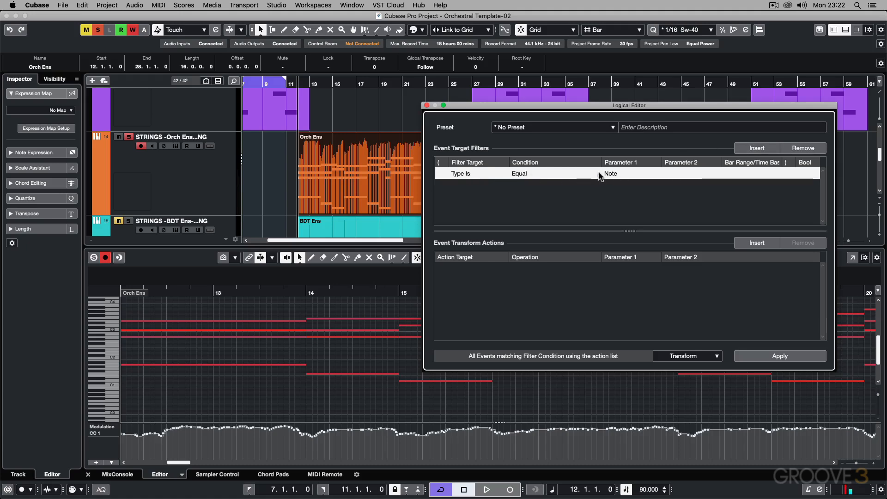
left_click(616, 173)
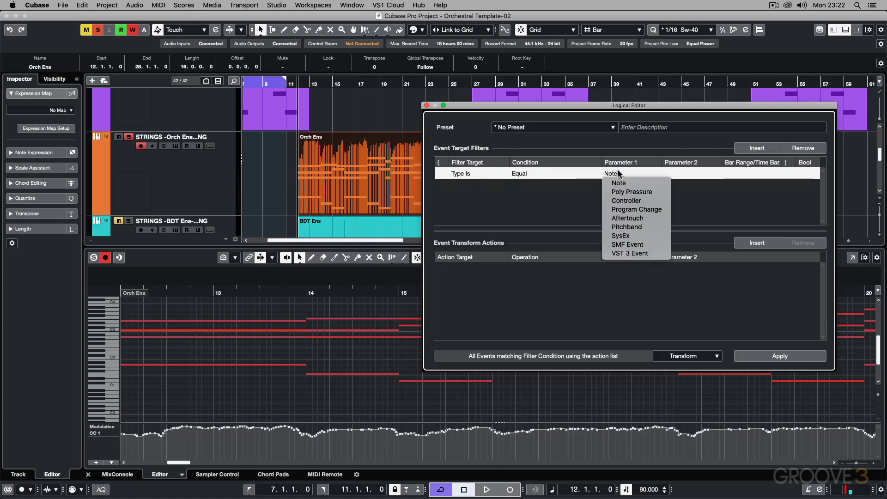
left_click(625, 201)
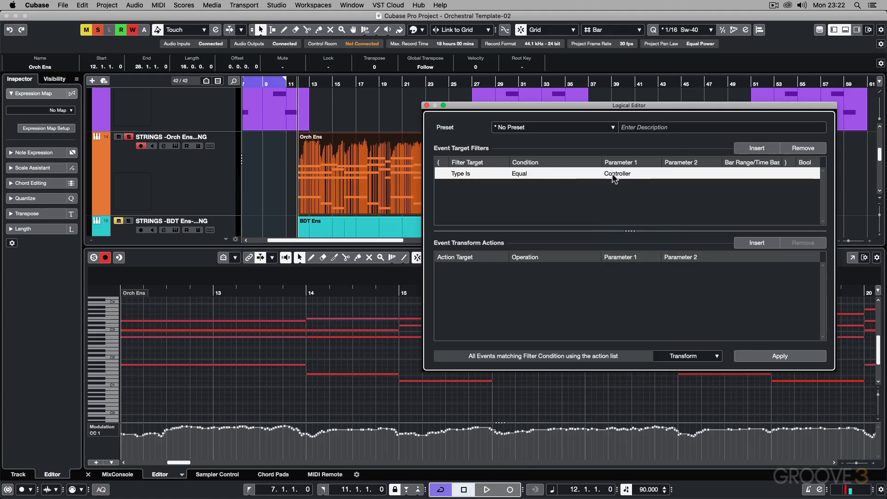
Step: Add a second filter on Value 1 so that MIDI Controller No. equals CC 1 (Modulation)
left_click(749, 148)
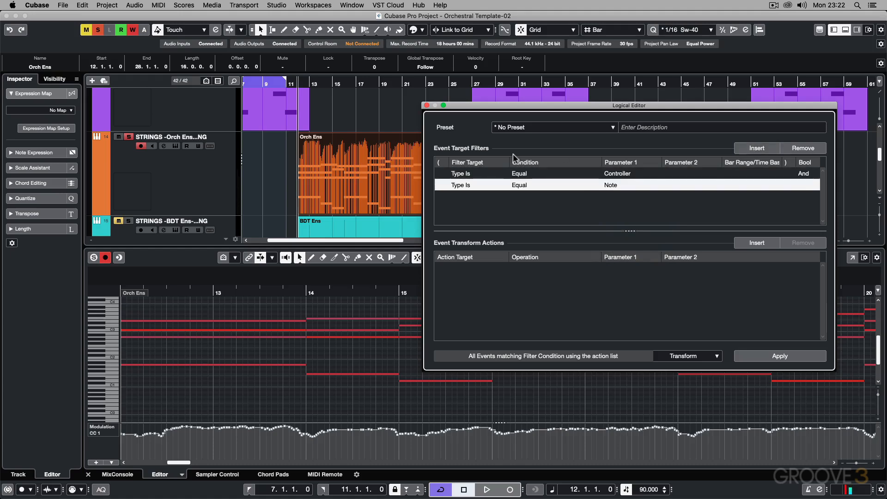
left_click(461, 186)
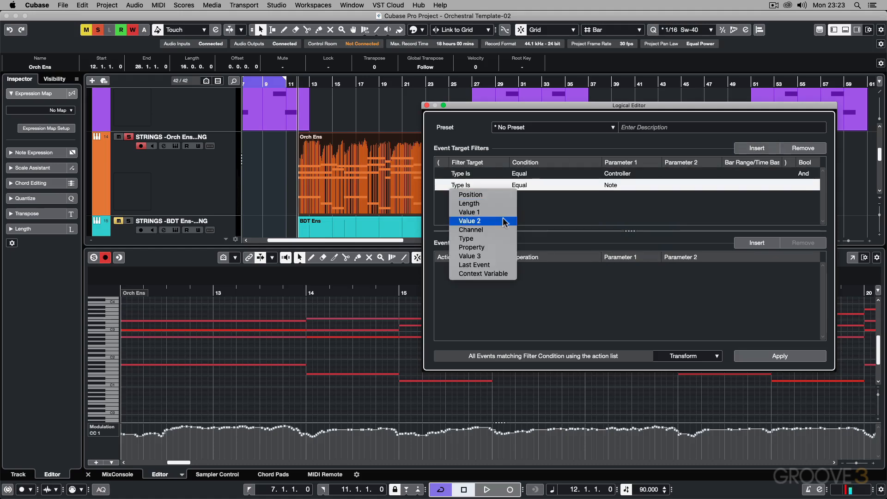
left_click(618, 225)
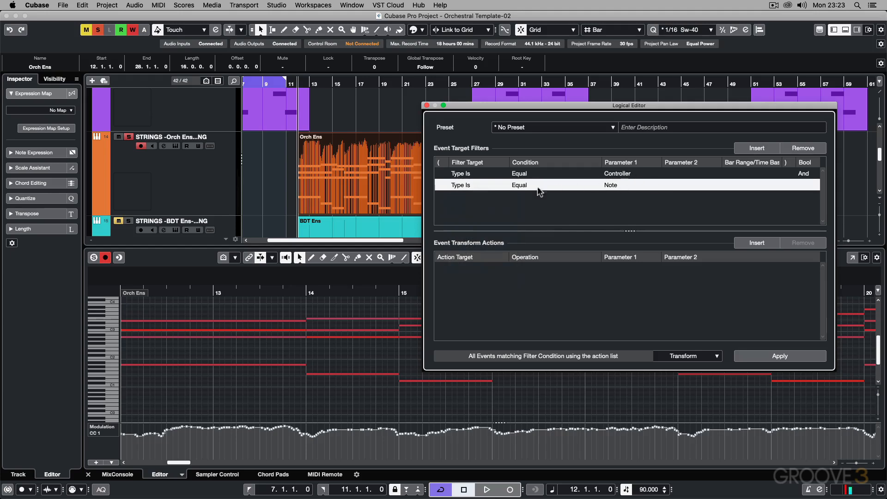
left_click(459, 185)
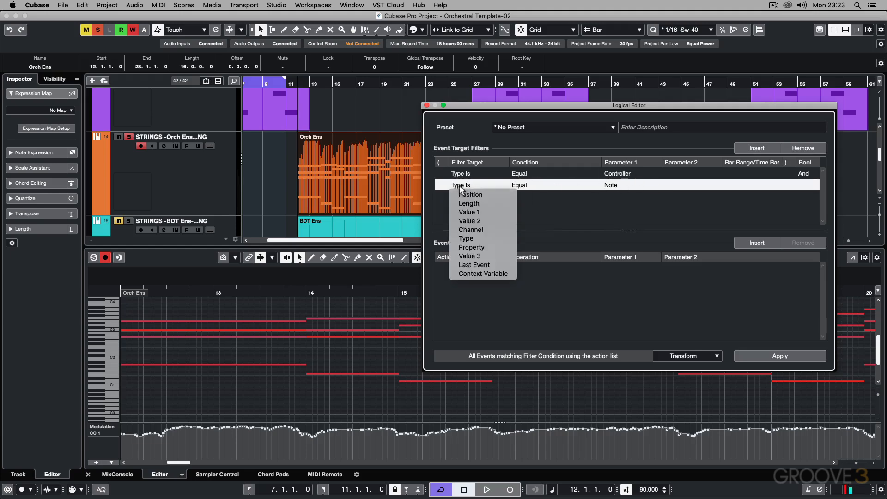
left_click(470, 213)
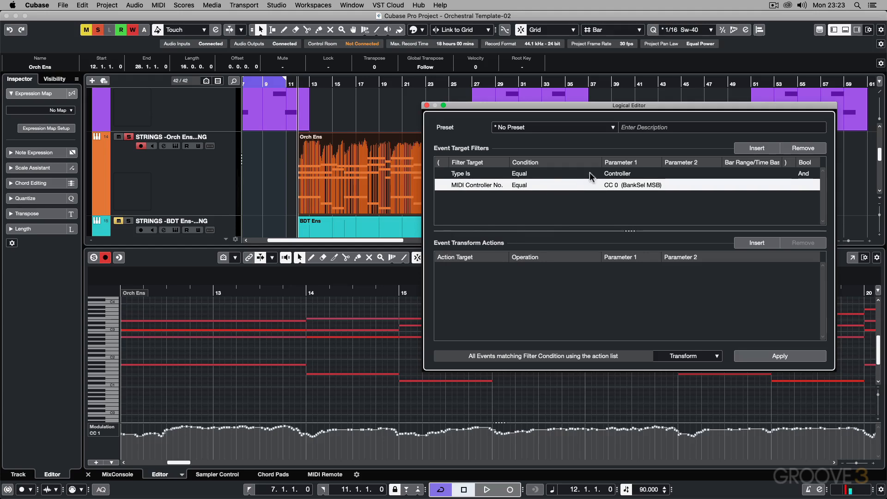
double_click(610, 184)
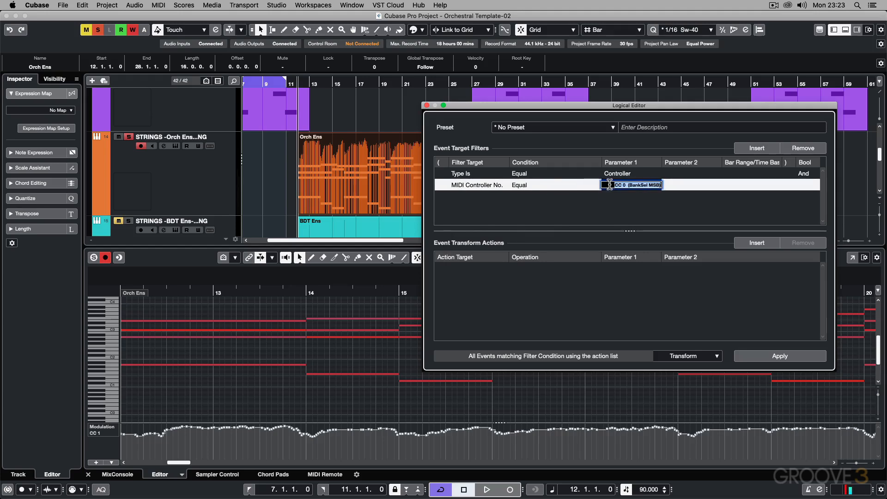
type("1")
key("Return")
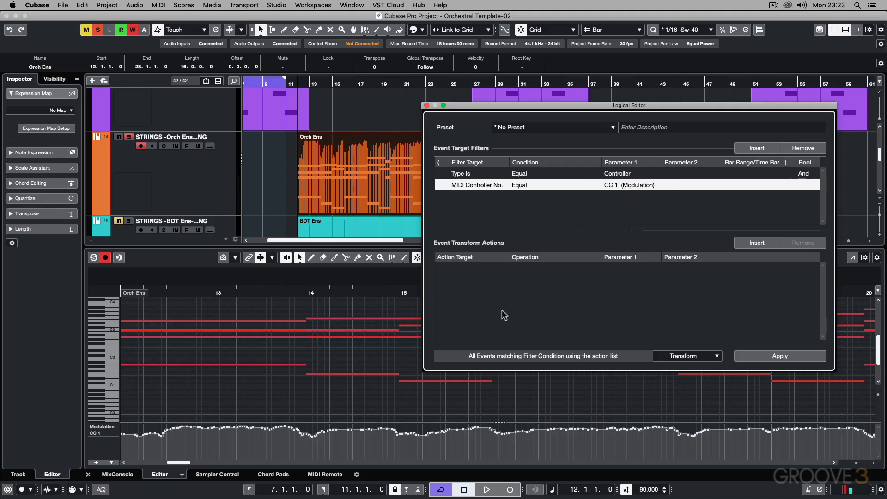
Step: Add a transform action on Value 1 with the Set to Fixed Value operation
left_click(758, 244)
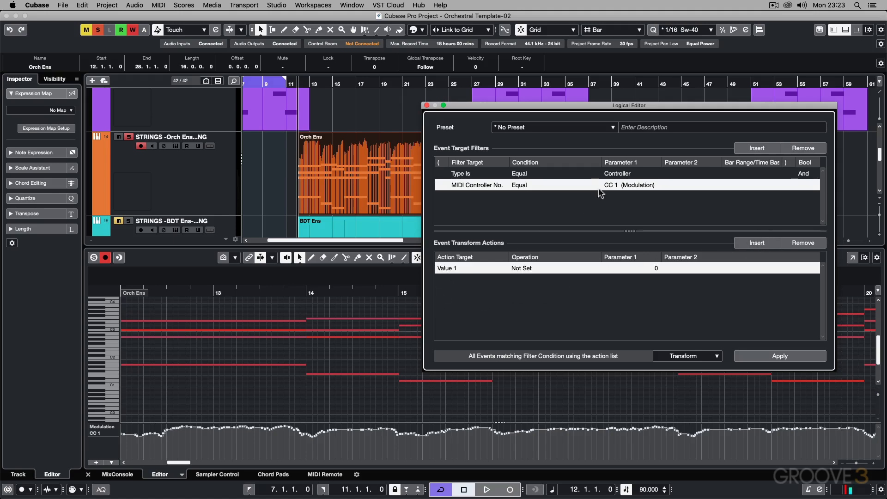
left_click(515, 270)
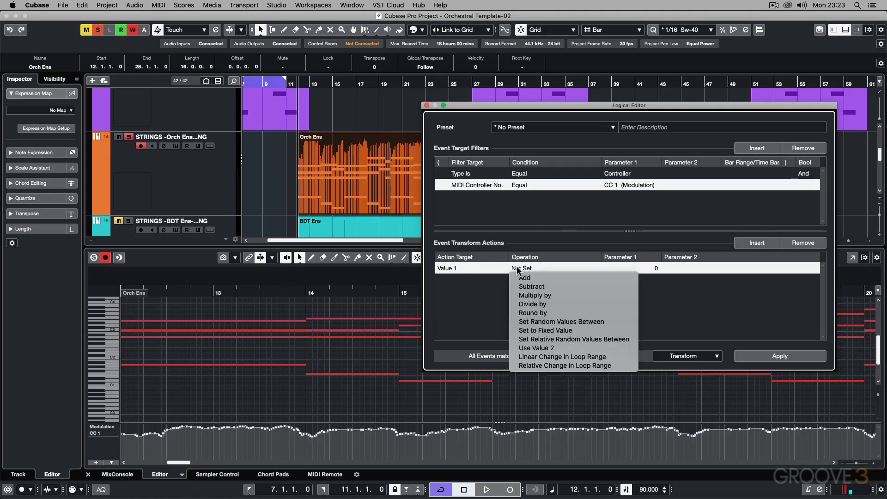
left_click(542, 327)
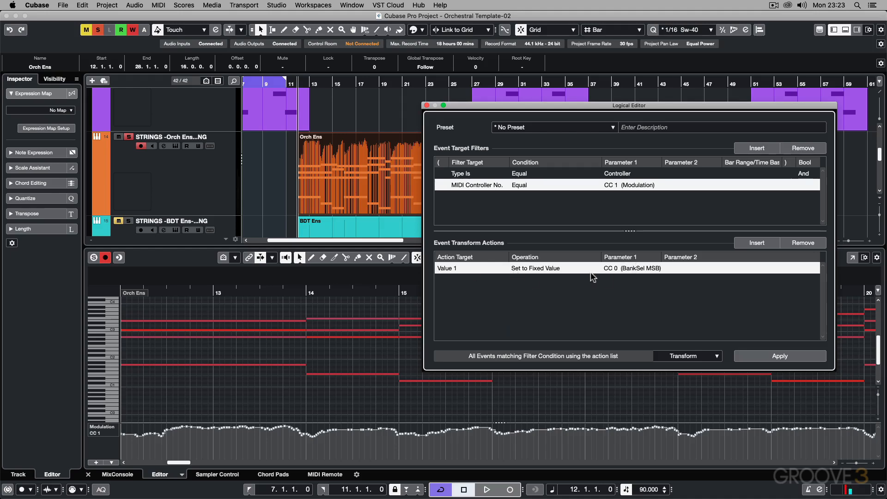
Step: Set the Value 1 action's fixed value to CC 11 (Expression) and apply the transform to the Orch Ens part
double_click(617, 268)
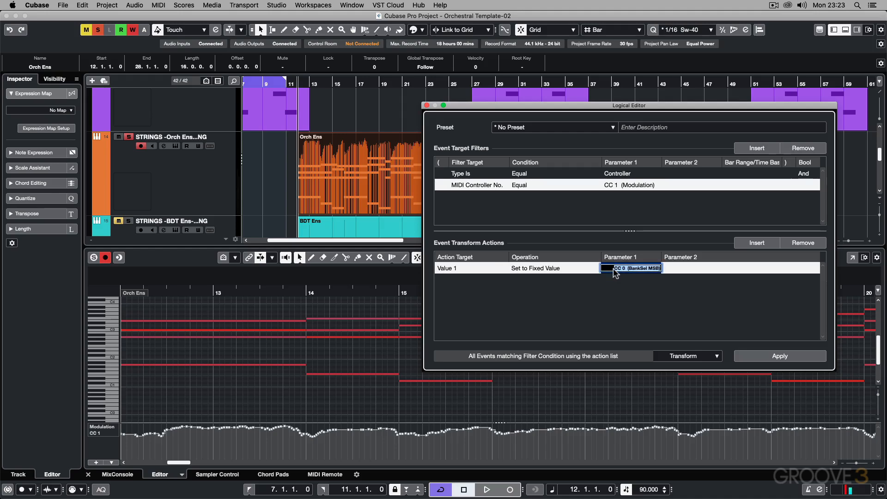
type("11")
key("Return")
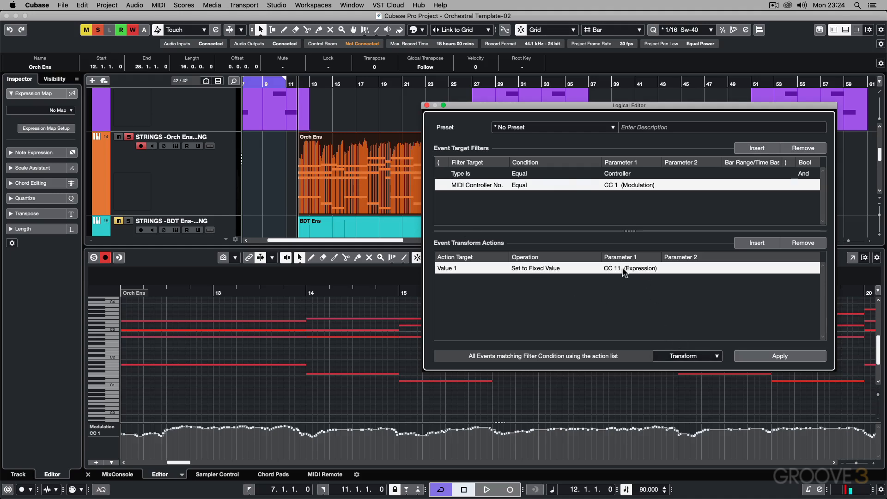
left_click(267, 176)
left_click(326, 150)
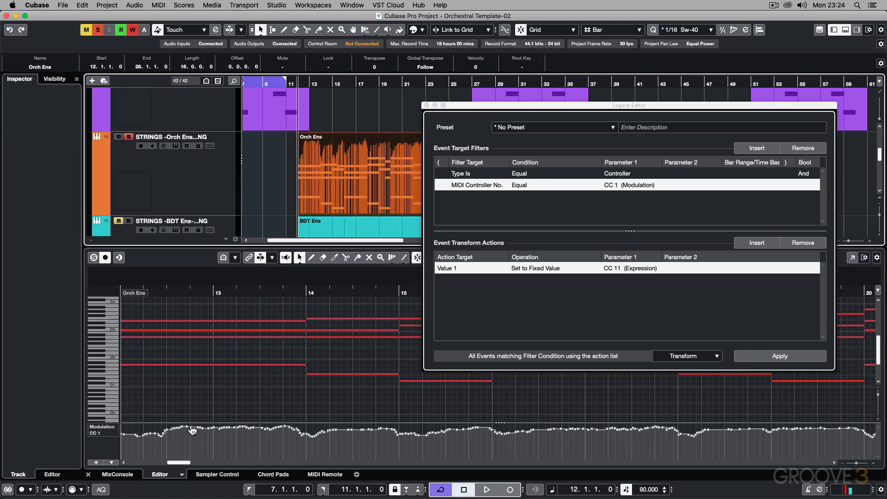
left_click(744, 360)
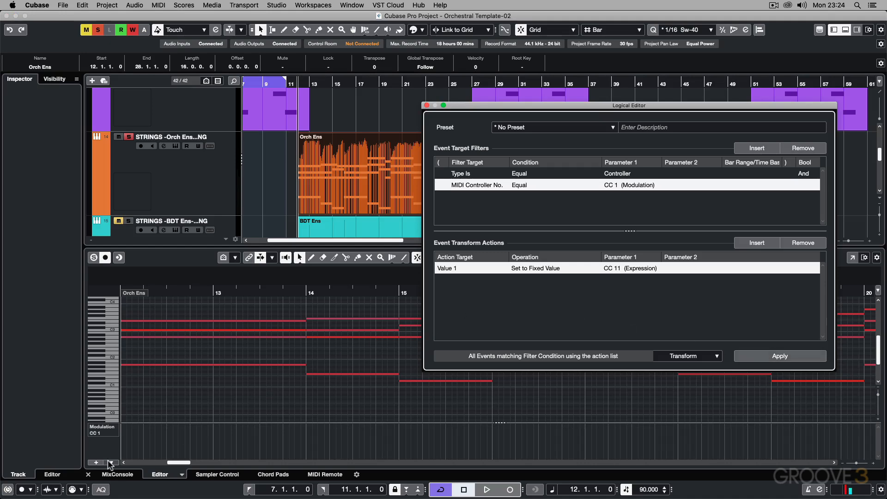
Step: Switch the MIDI editor's controller lane from Modulation to CC 11 (Expression)
left_click(109, 432)
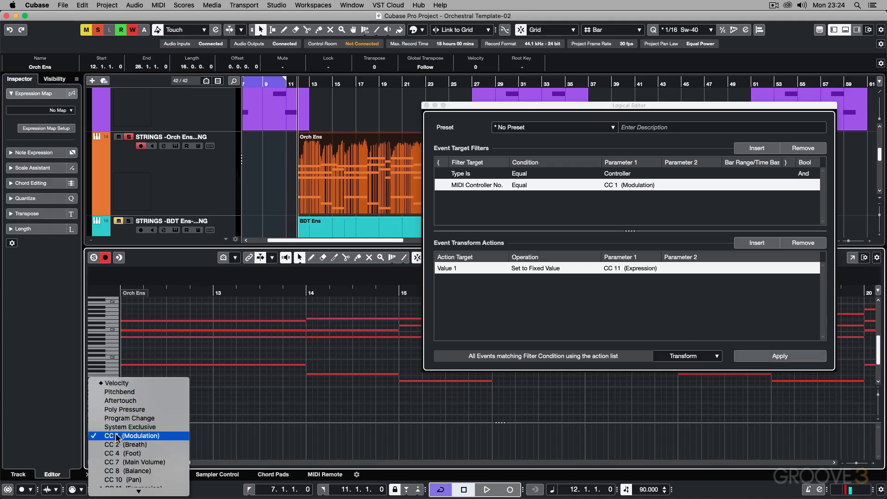
scroll(116, 434, "down", 3)
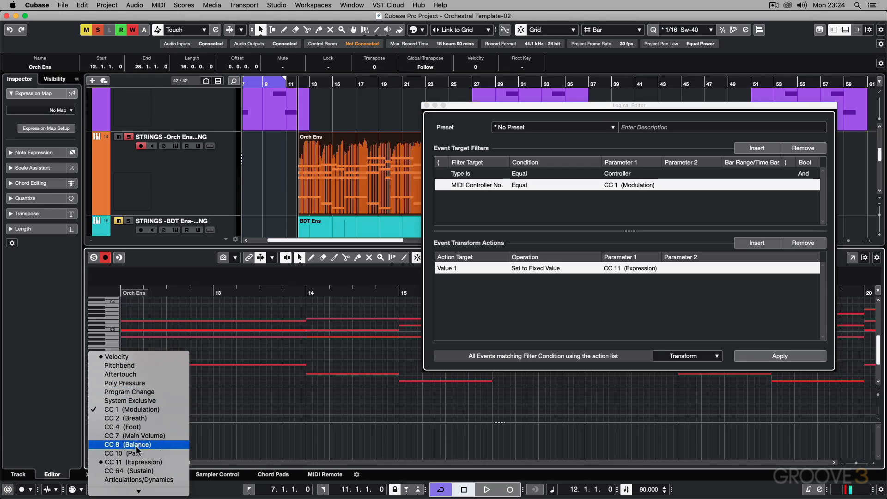
left_click(155, 463)
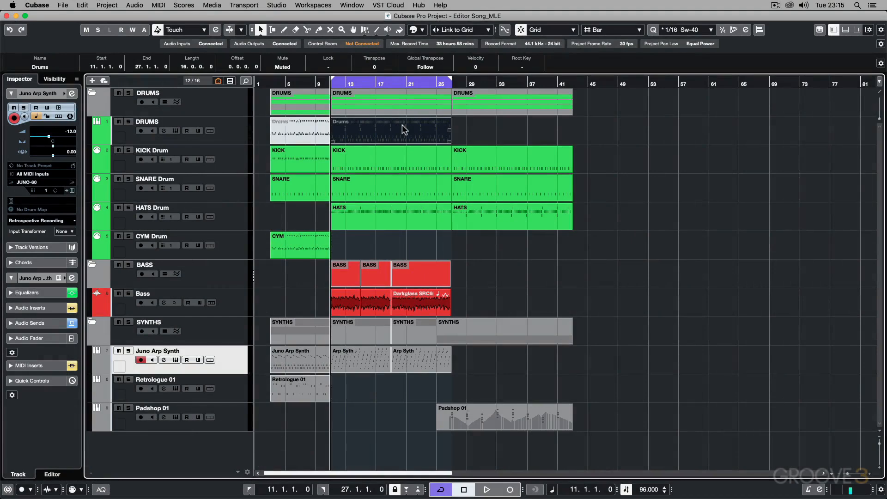
Step: Open the muted Drums part that starts at bar 11 in the MIDI editor
double_click(376, 132)
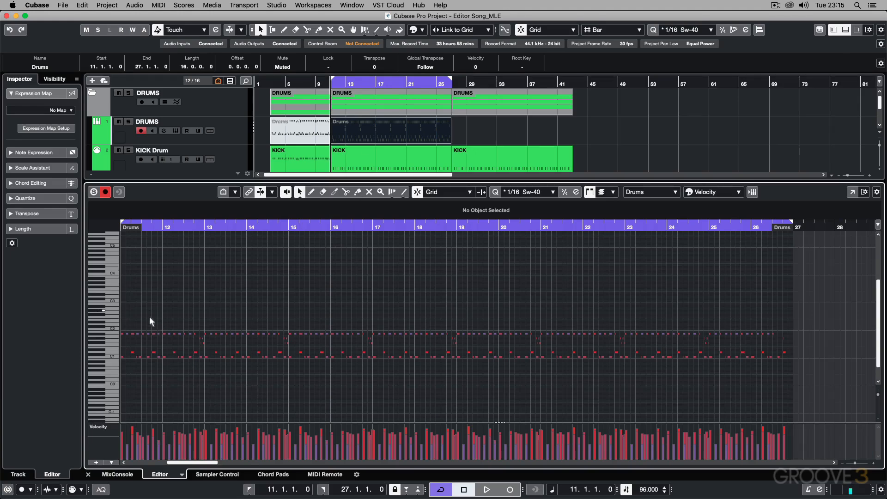
Step: Manually select and delete the drum notes at the ends of bars 11, 12, 14 and 16
left_click_drag(157, 364, 160, 369)
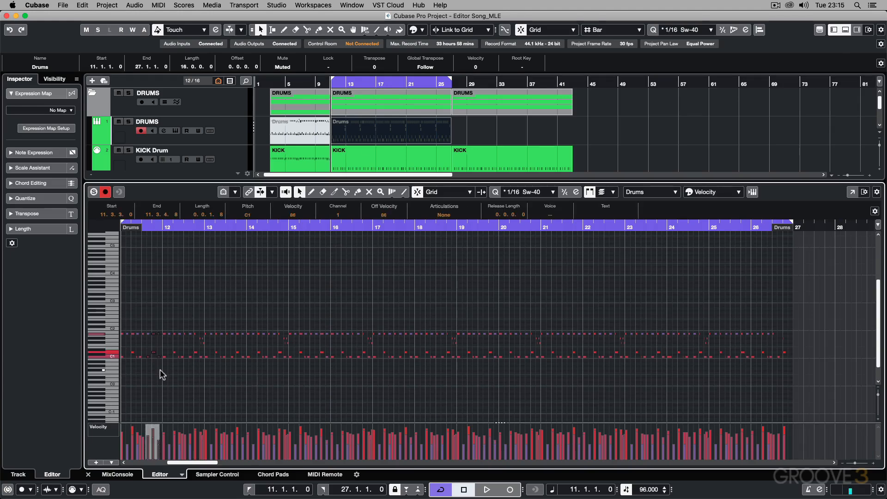
left_click_drag(192, 321, 203, 369)
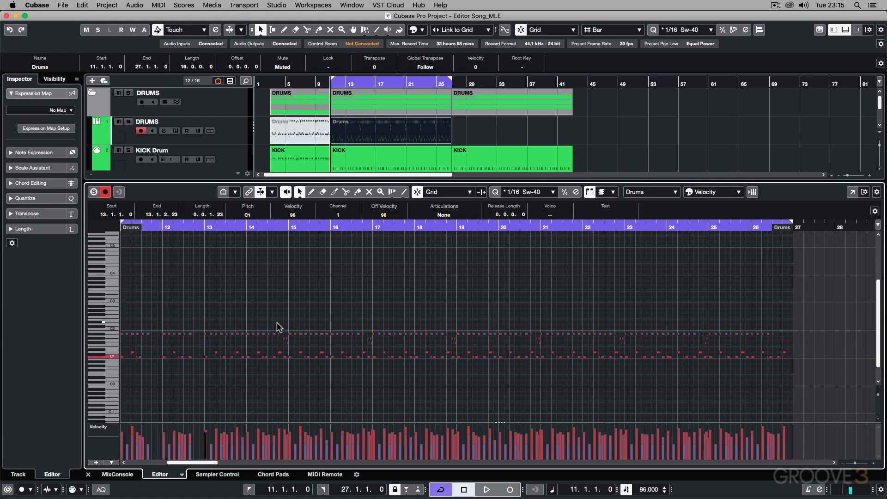
left_click_drag(276, 323, 289, 369)
left_click_drag(364, 327, 372, 378)
key("Delete")
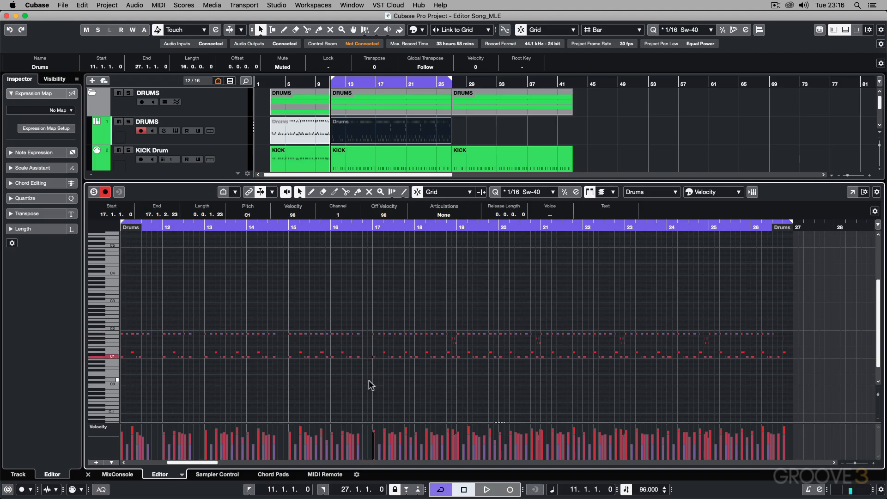
Step: Undo the four manual drum note deletions
key("super+z")
key("super+z")
key("super+z")
key("super+z")
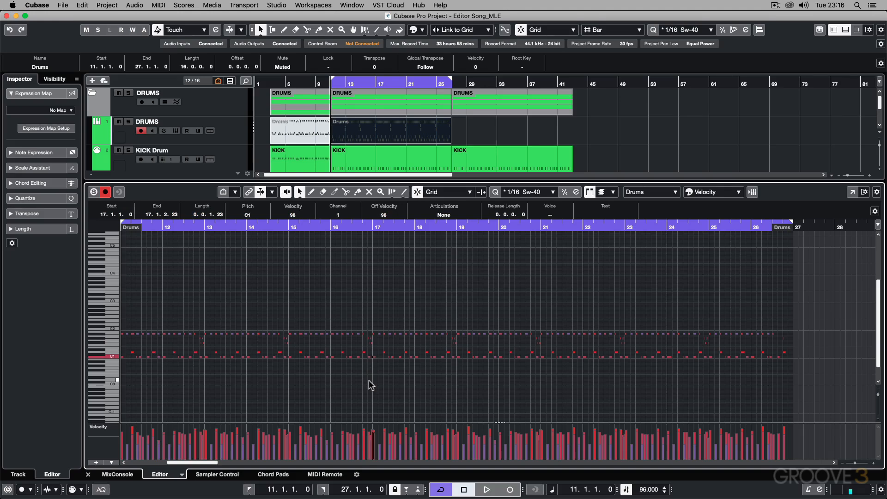
Step: Open the Logical Editor for the Drums part and remove its default filter and transform action
key("super+l")
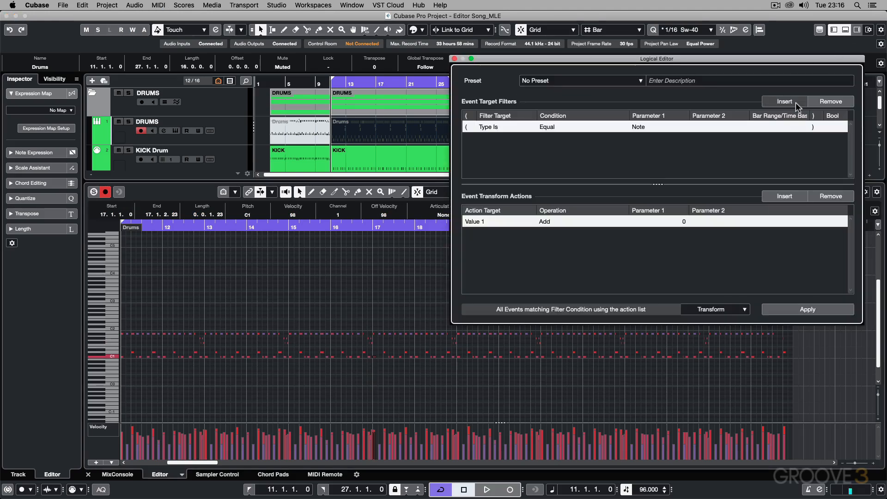
left_click(830, 102)
left_click(828, 195)
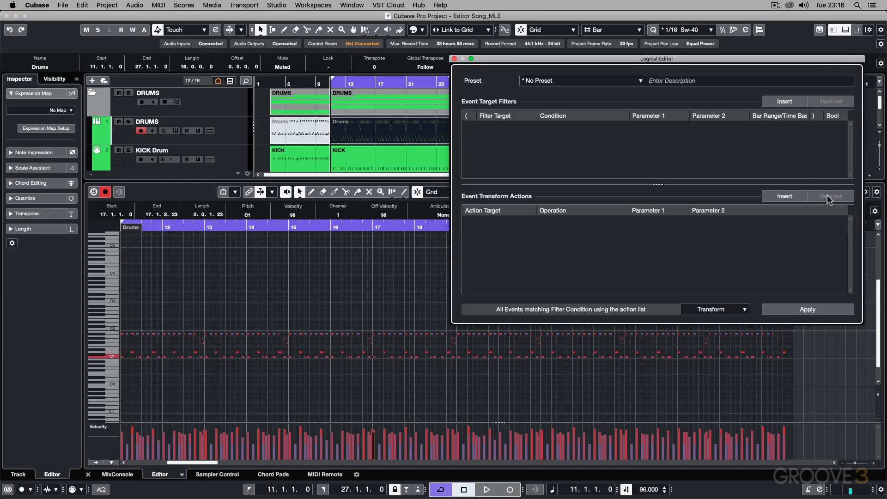
left_click_drag(600, 60, 559, 62)
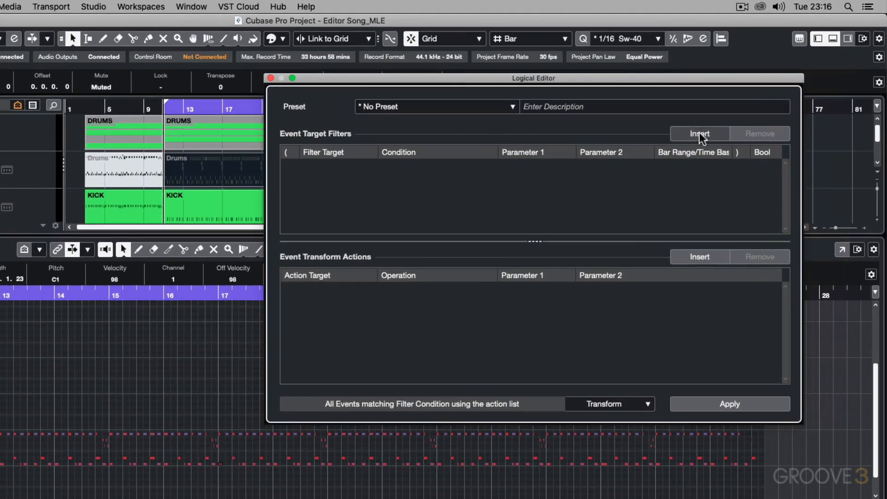
Step: Add a filter for Type Is Equal Note and a second filter for Position with the Inside Bar Range condition
left_click(722, 131)
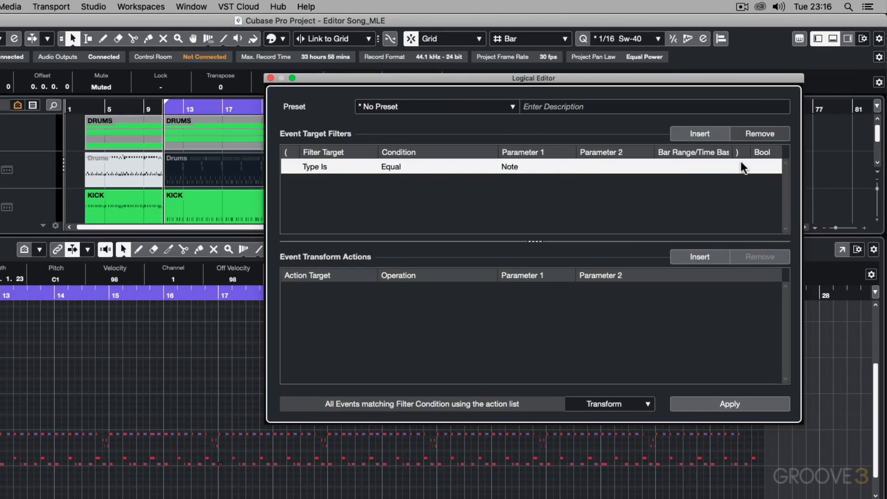
left_click(714, 133)
left_click(316, 181)
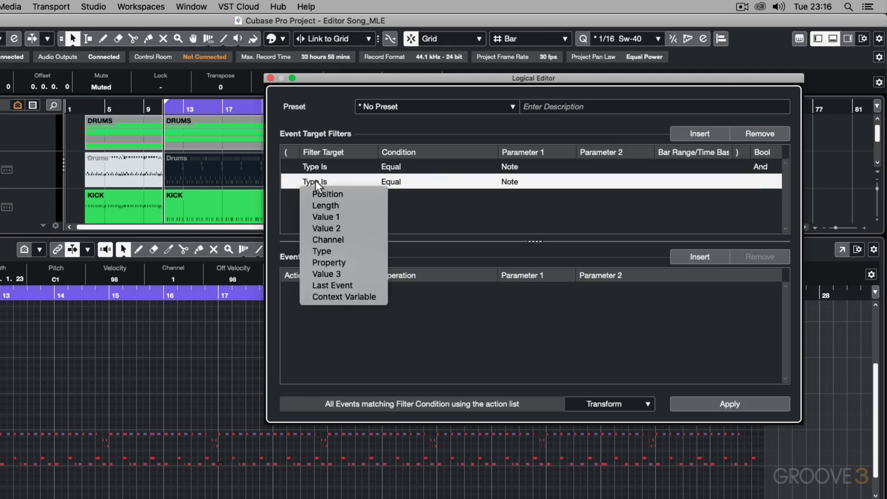
left_click(323, 195)
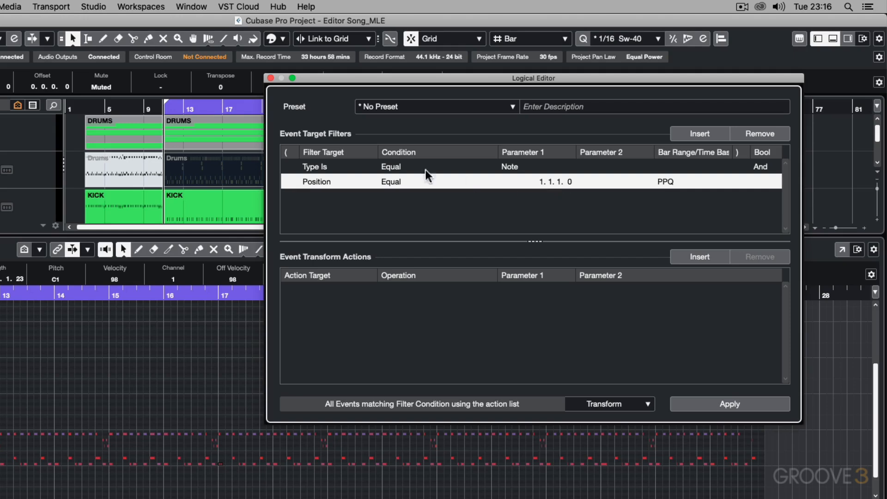
left_click(394, 182)
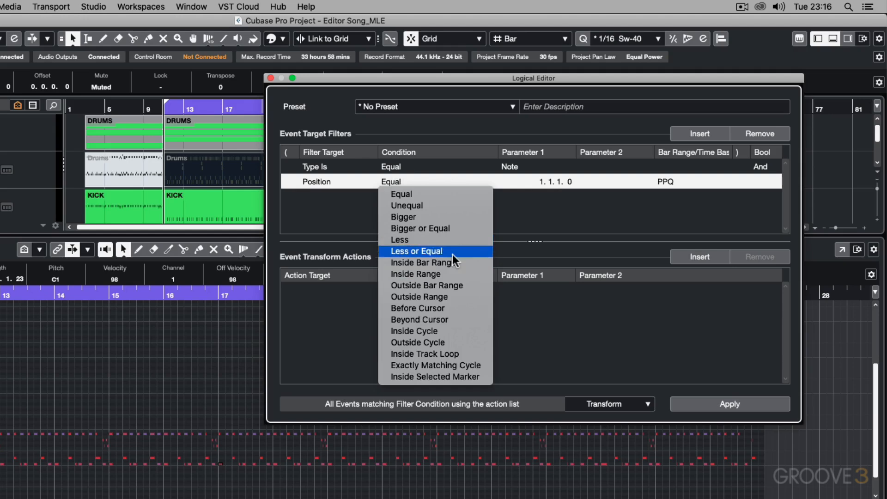
left_click(422, 262)
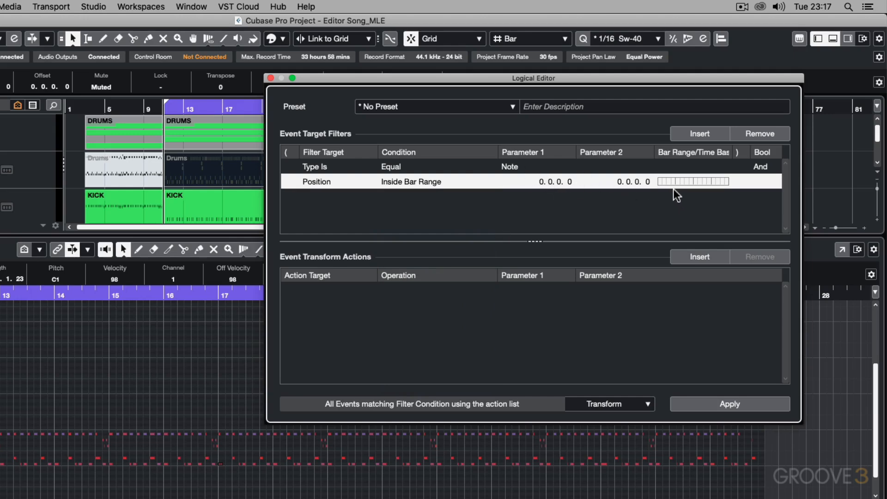
Step: Set the Position filter's bar range to the last part of the bar, from 0.2.2.36 to 0.3.3.22
left_click_drag(664, 182, 708, 179)
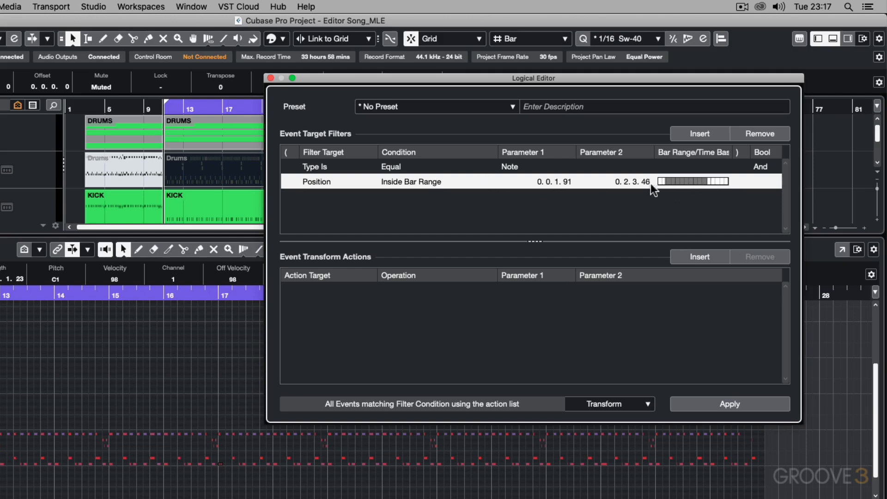
left_click(696, 180)
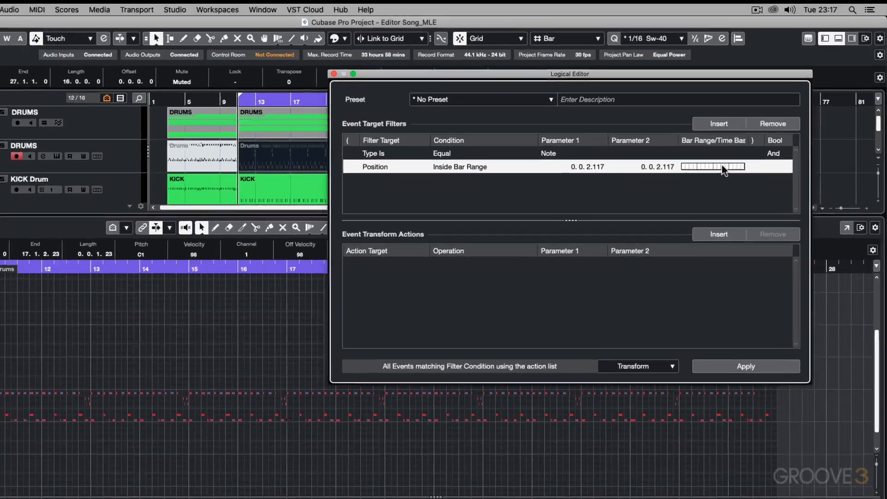
left_click_drag(745, 139, 757, 142)
left_click_drag(719, 192, 725, 193)
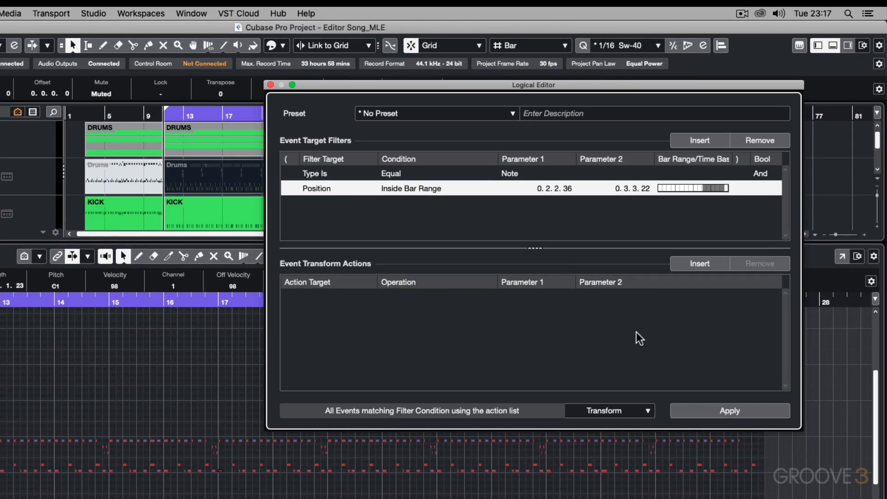
Step: Set the Logical Editor function to Select and apply it to the Drums part starting at bar 11
left_click(626, 410)
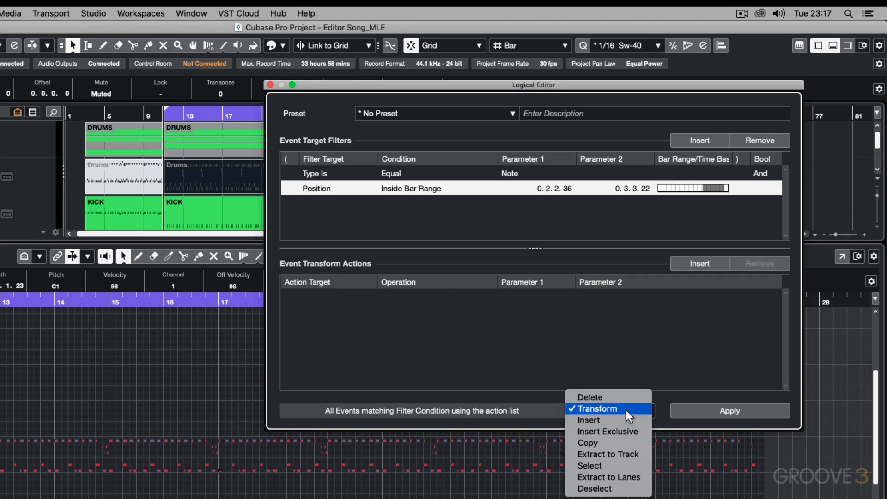
left_click(622, 464)
left_click(215, 147)
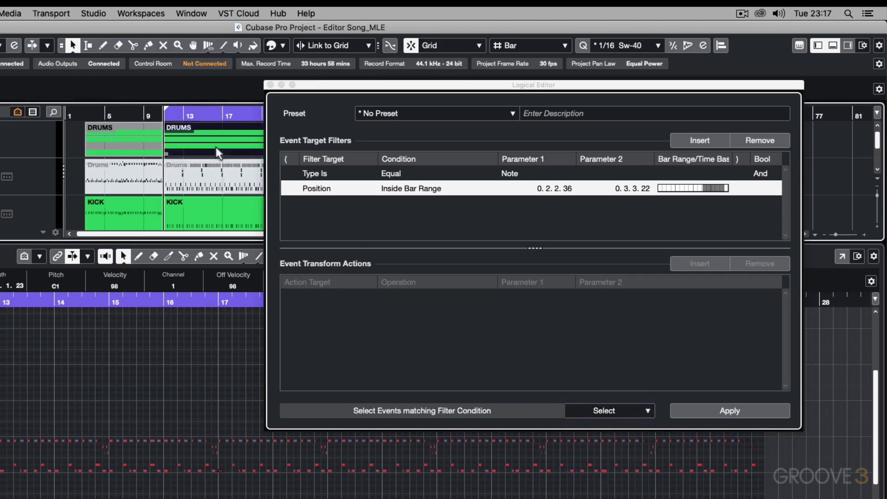
left_click(211, 178)
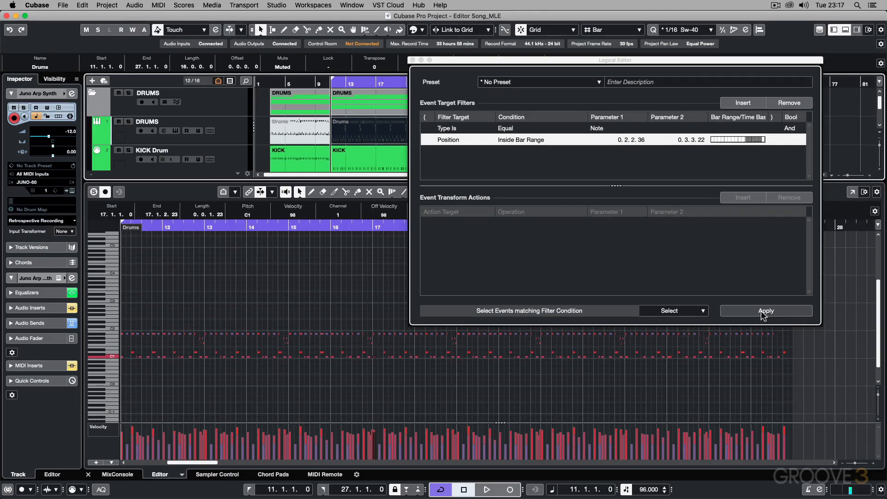
left_click(765, 311)
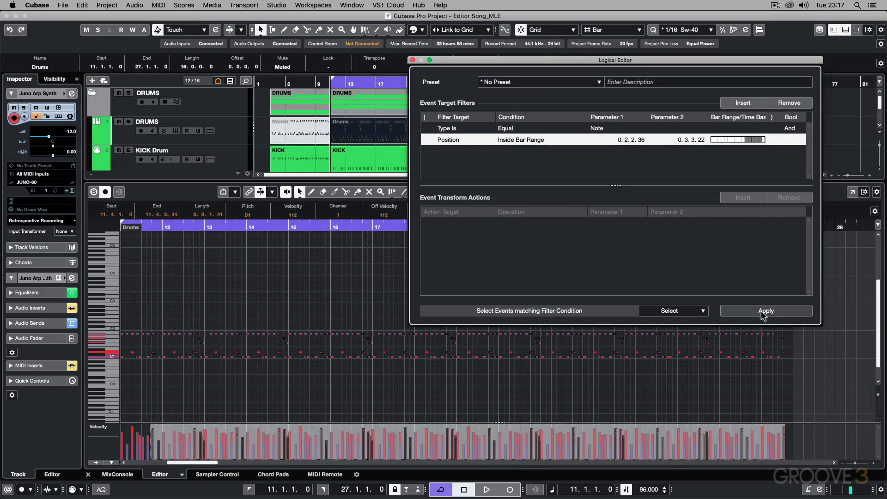
Step: Inspect the selected end-of-bar notes in the Drums part up close and delete them
key("h")
key("h")
key("h")
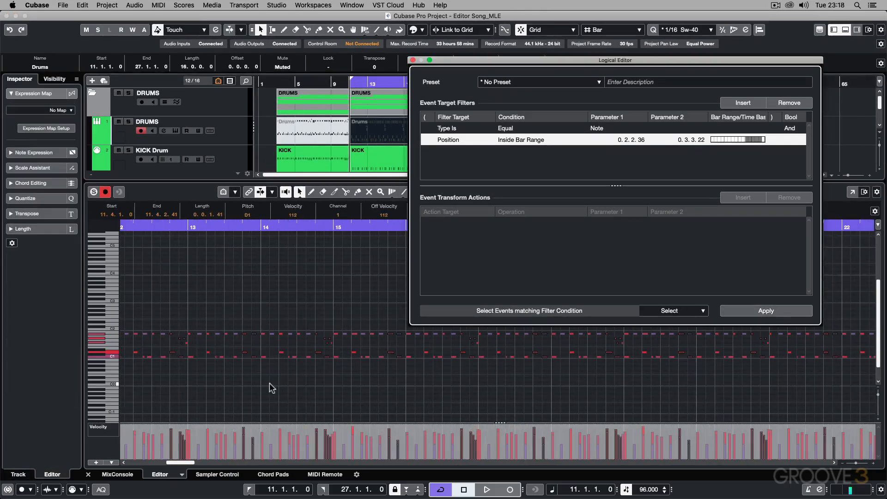
scroll(269, 384, "left", 5)
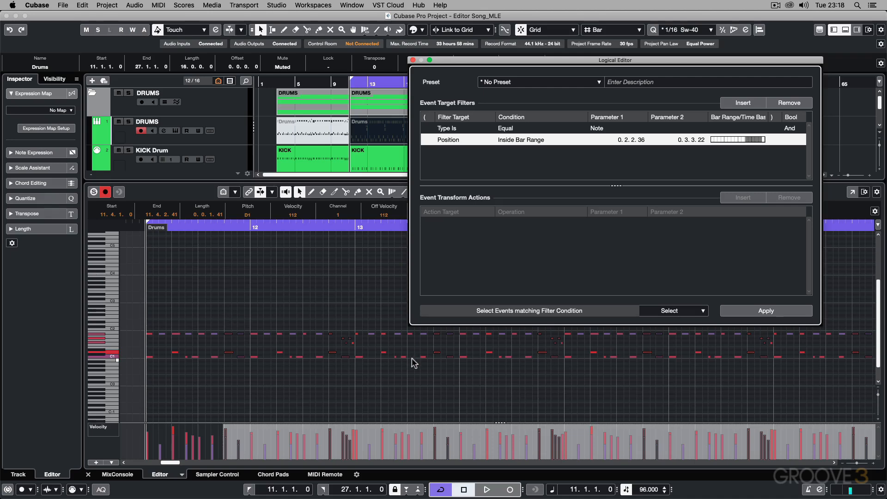
key("Delete")
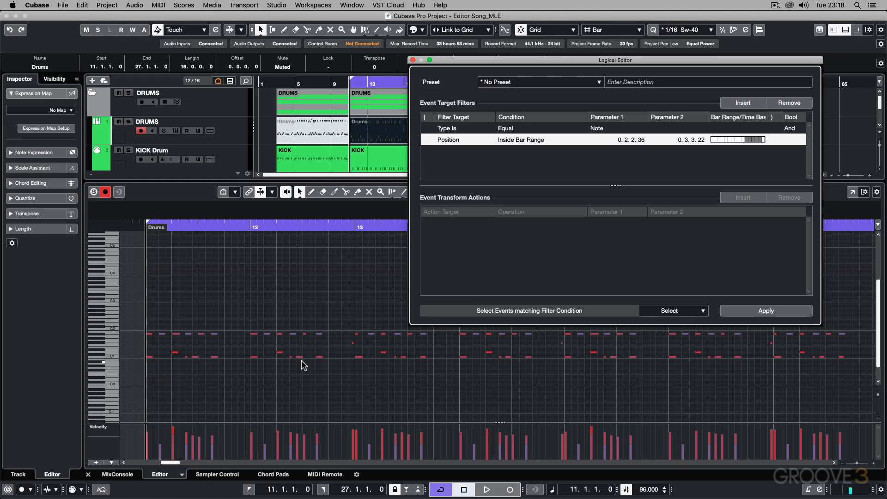
key("g")
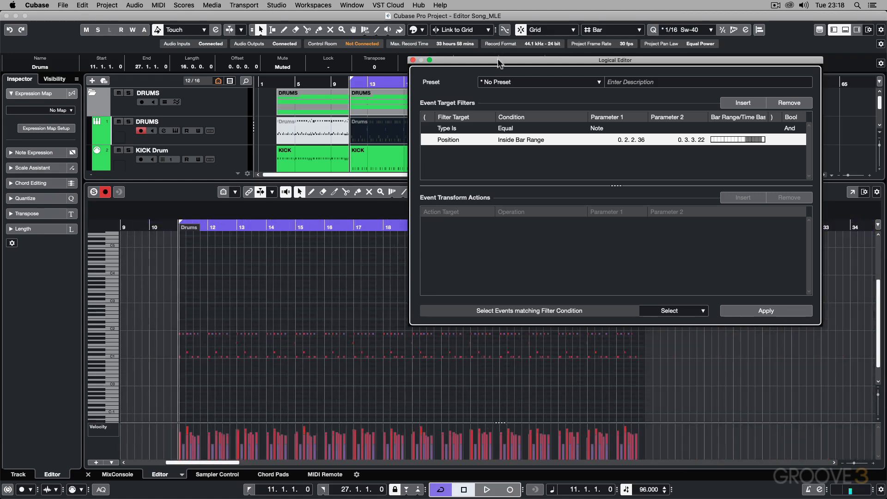
Step: Change the Position bar range to about 0.1.0.40 through 0.3.0.73, apply the selection and delete the matching drum notes
left_click_drag(499, 63, 507, 39)
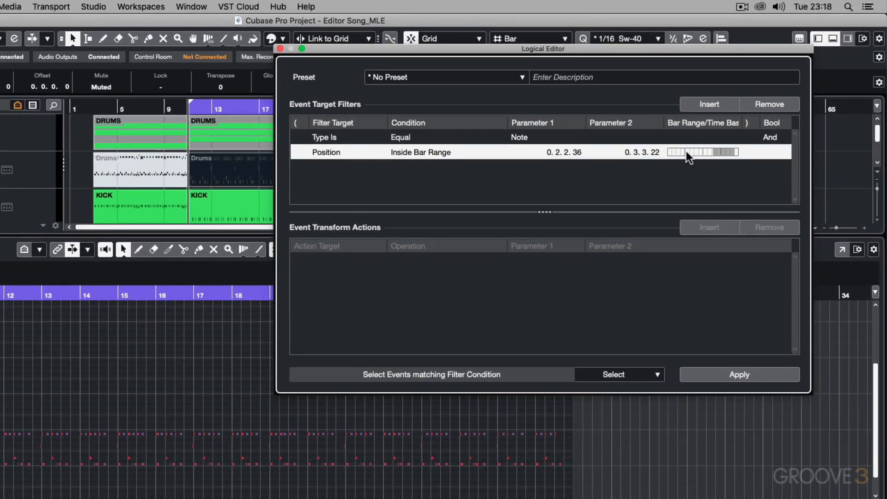
mouse_move(686, 152)
left_mouse_down()
mouse_move(725, 155)
mouse_move(671, 152)
left_mouse_up()
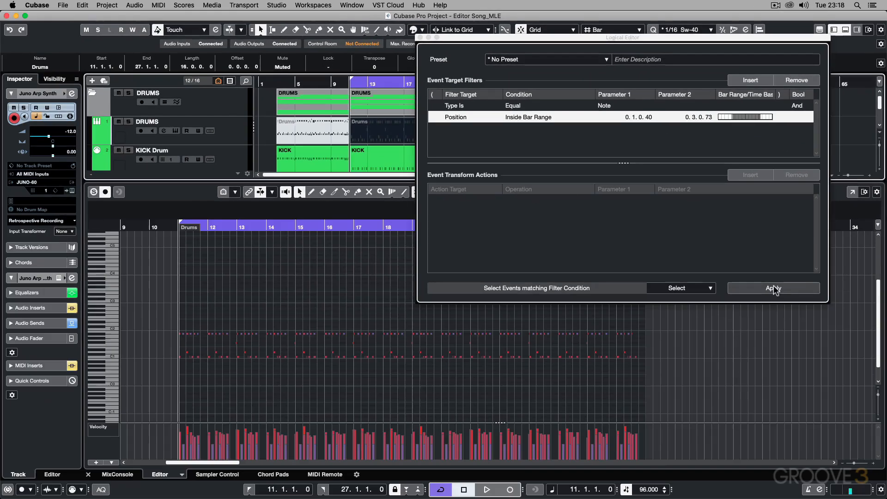
left_click(774, 289)
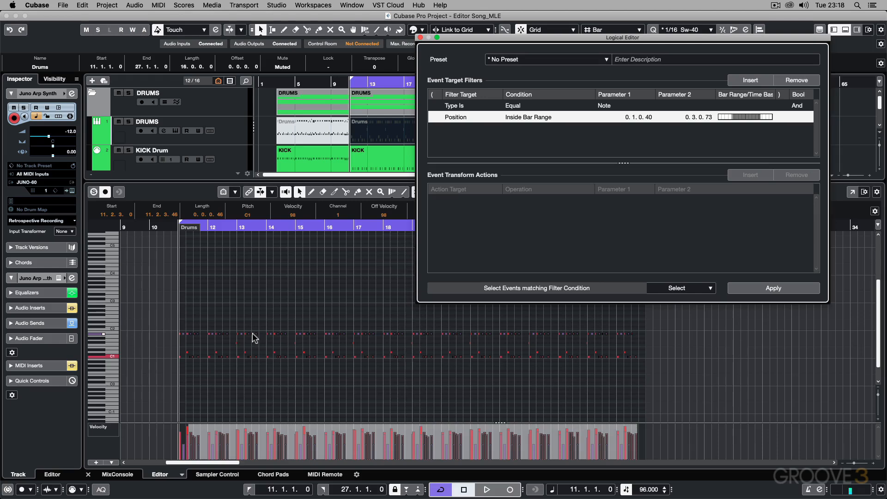
key("Delete")
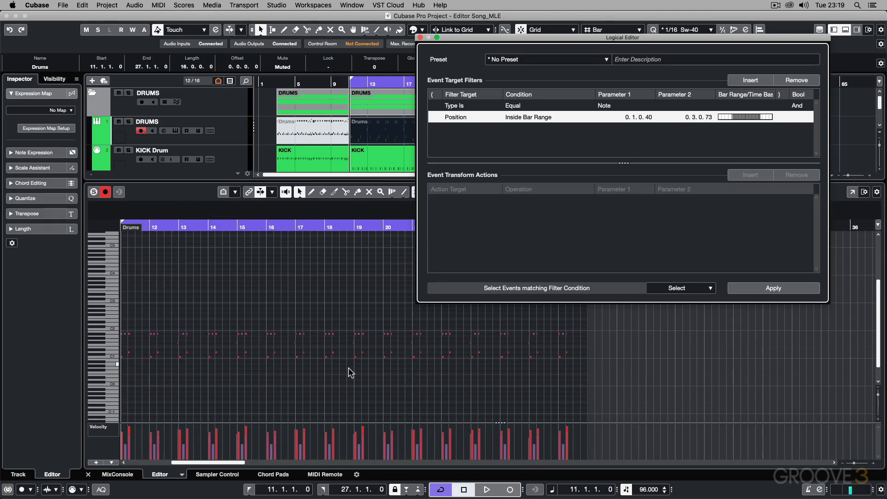
Step: Restore the deleted drum notes and look through the available conditions of the Position filter
left_click(754, 290)
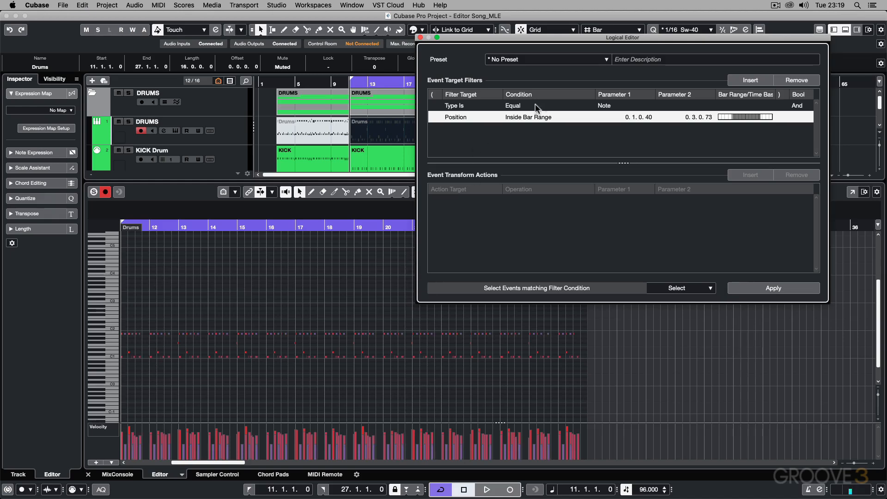
left_click(531, 118)
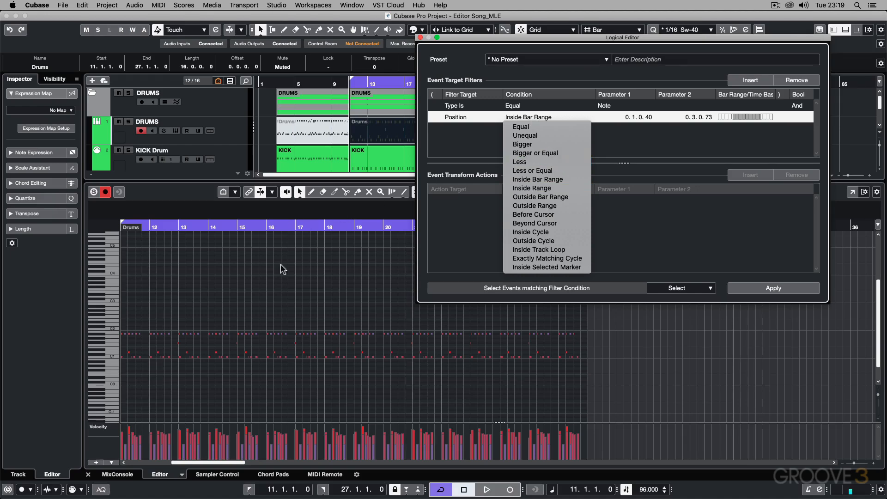
left_click(279, 295)
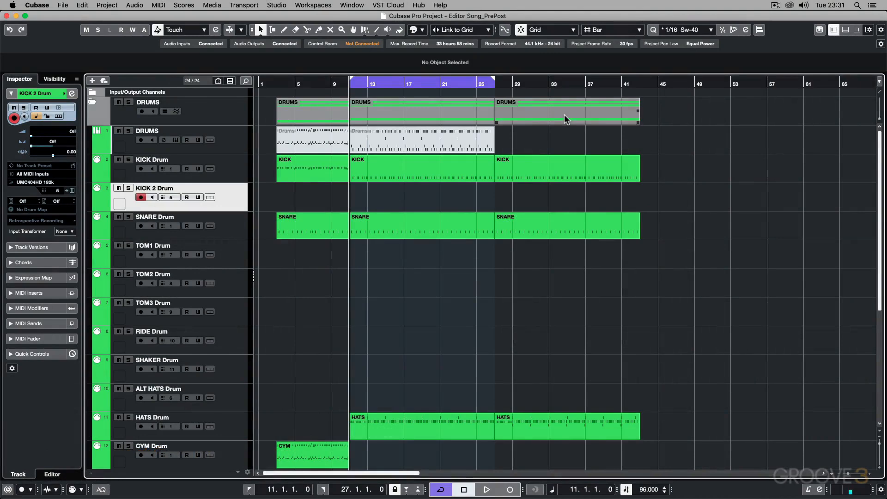
Step: Select the empty KICK 2, TOM1, TOM2, TOM3, RIDE and SHAKER drum tracks together and view their track commands
left_click(378, 181)
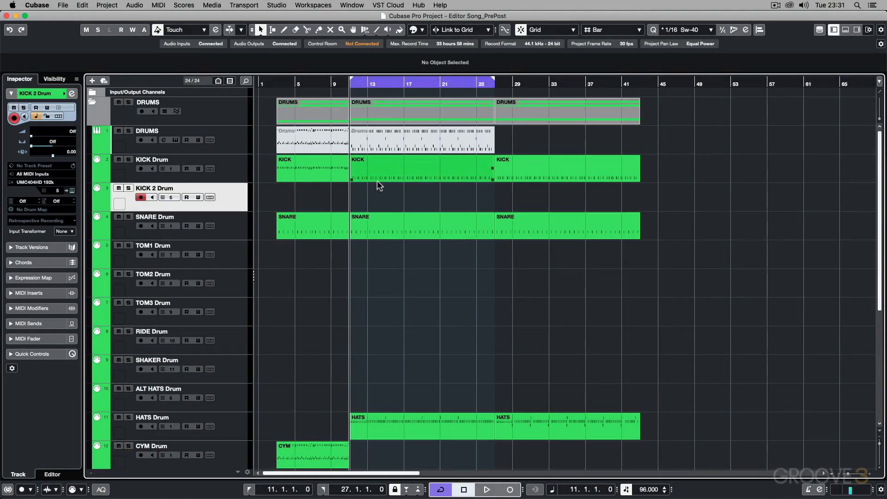
left_click(378, 185)
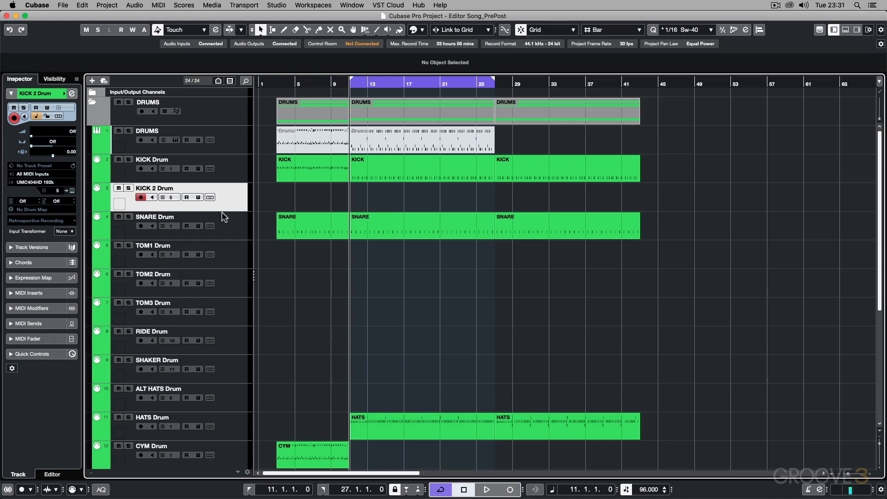
left_click(228, 175)
left_click(226, 192)
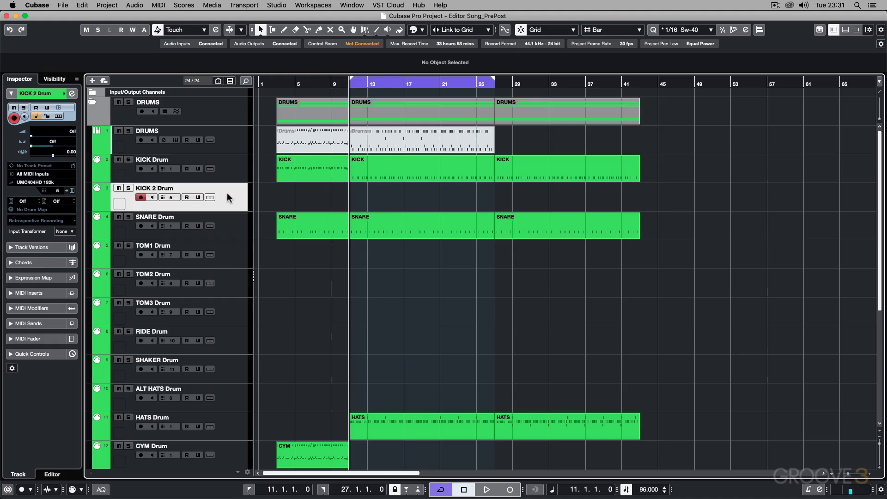
left_click(230, 249, "super")
left_click(228, 288, "super")
left_click(232, 310, "super")
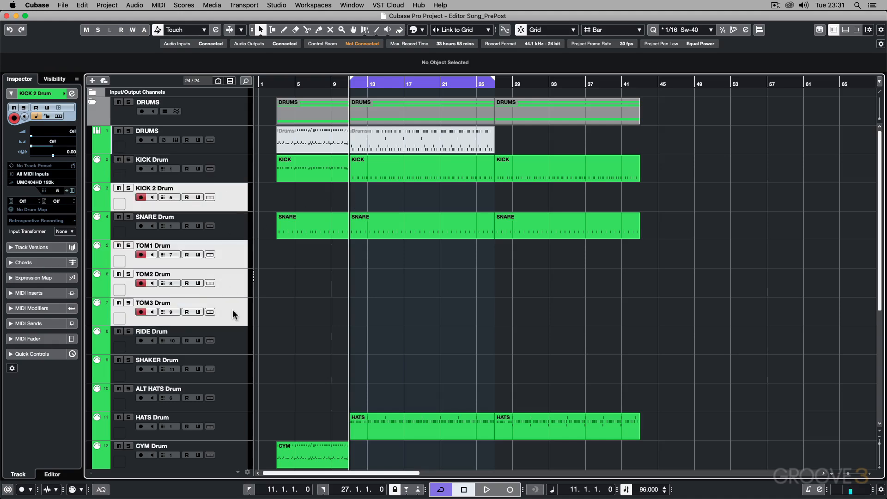
left_click(233, 338, "super")
left_click(230, 373, "super")
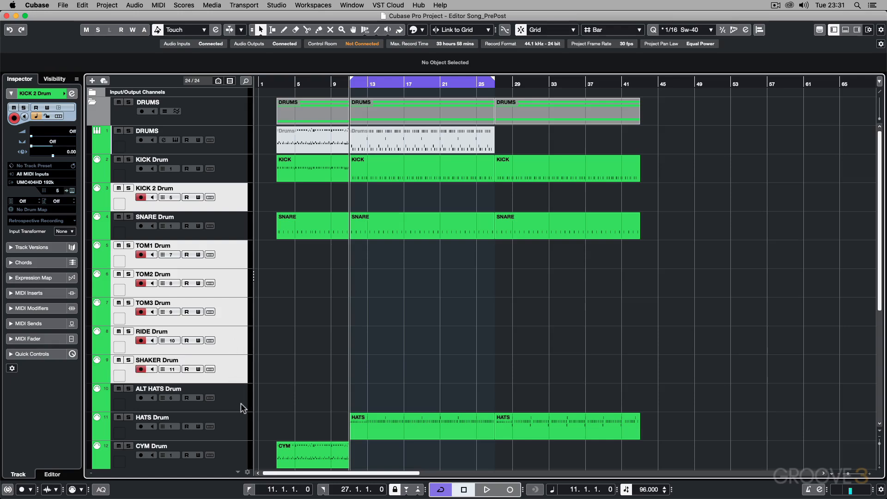
right_click(232, 198)
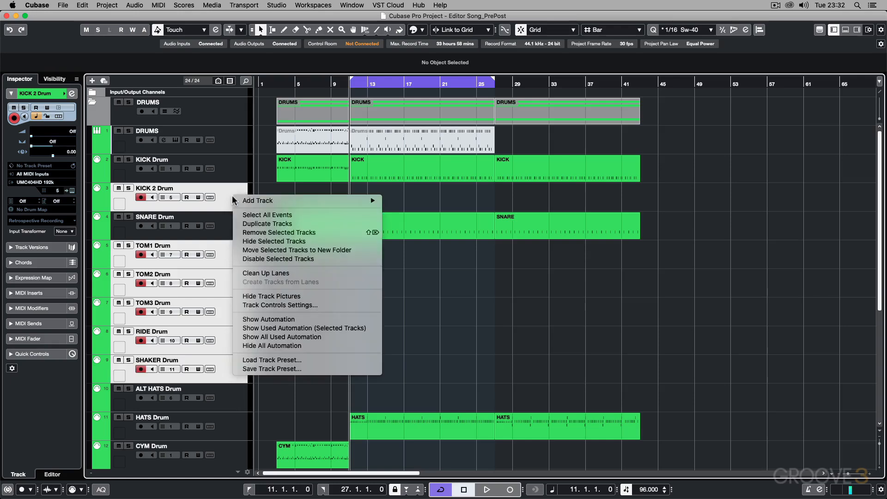
left_click(260, 258)
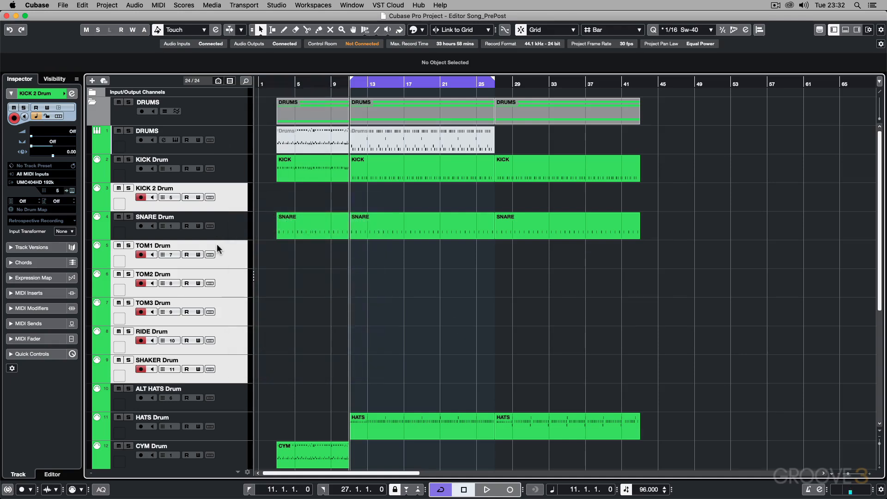
Step: Select only the KICK Drum track and open the Project Logical Editor
left_click(223, 162)
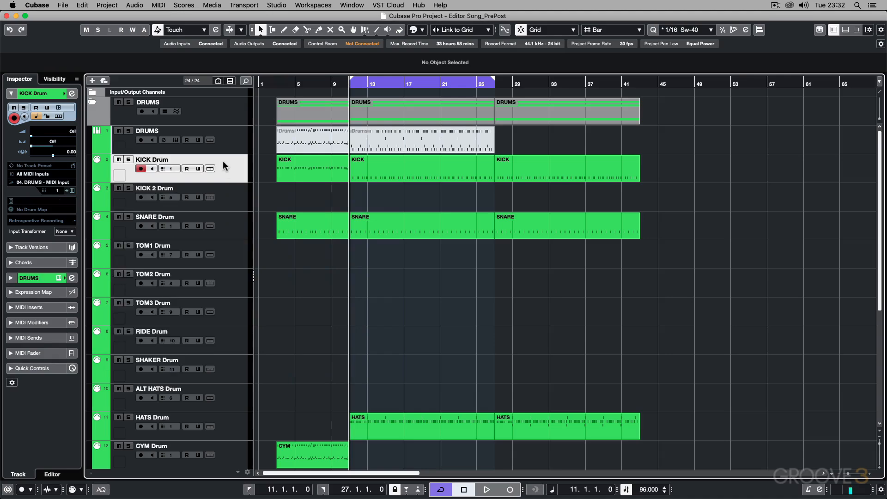
key("alt+p")
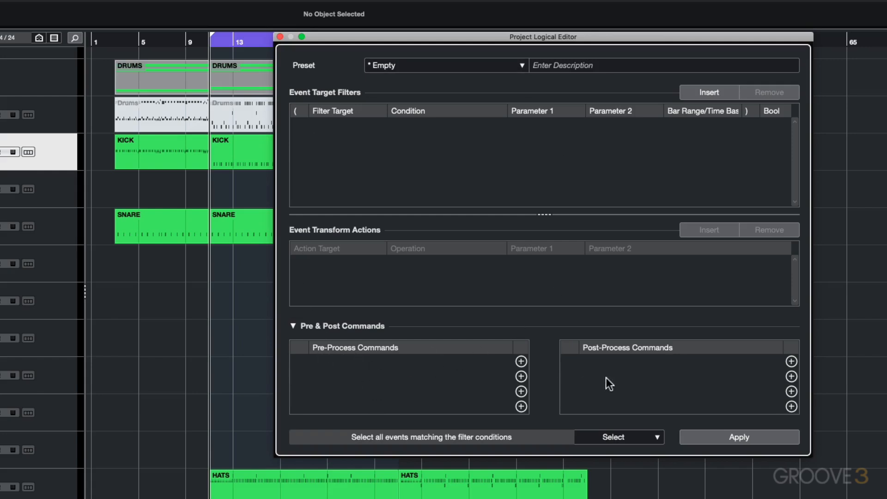
Step: Browse the Add Track, Audio and Automation categories of the first pre-process command without assigning one
left_click(522, 362)
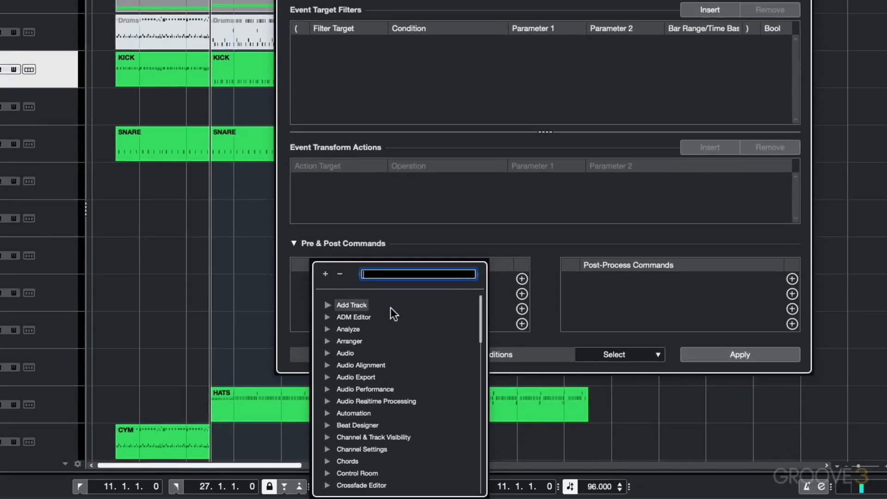
left_click(327, 306)
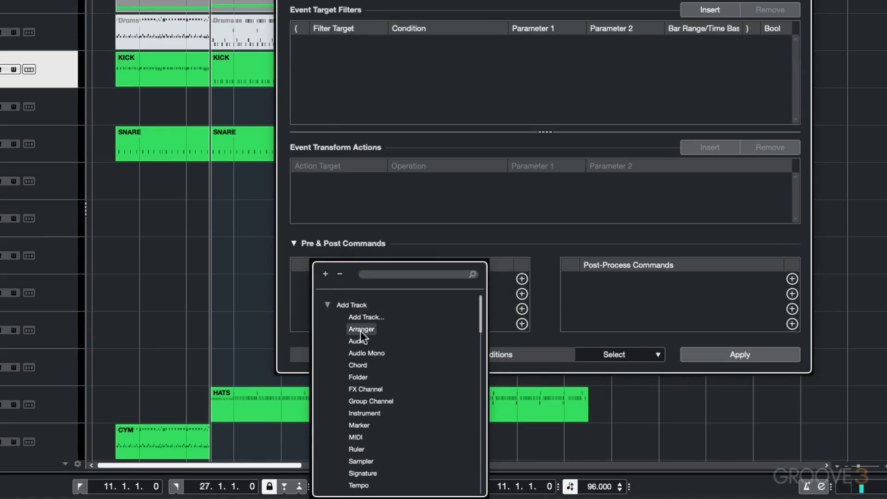
left_click(327, 305)
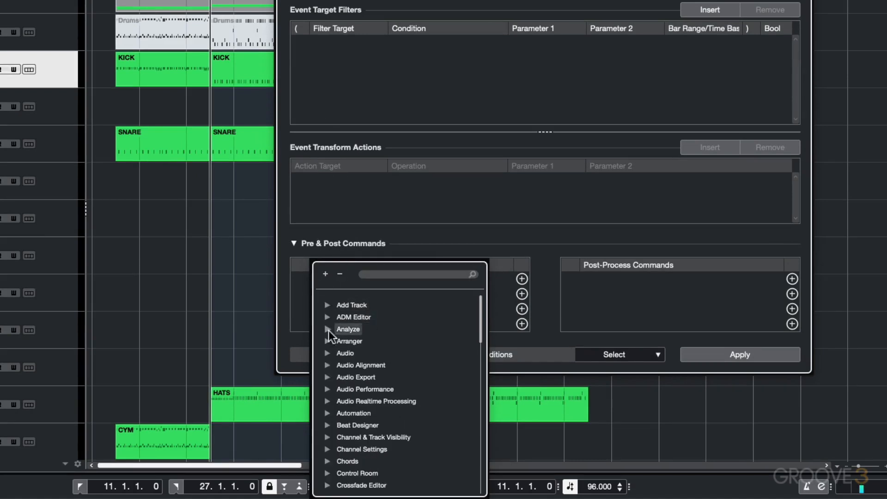
left_click(327, 354)
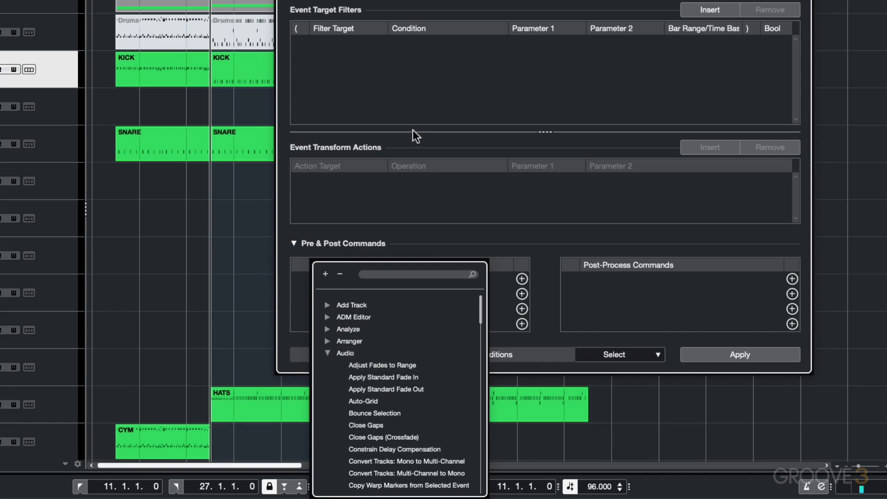
left_click(328, 353)
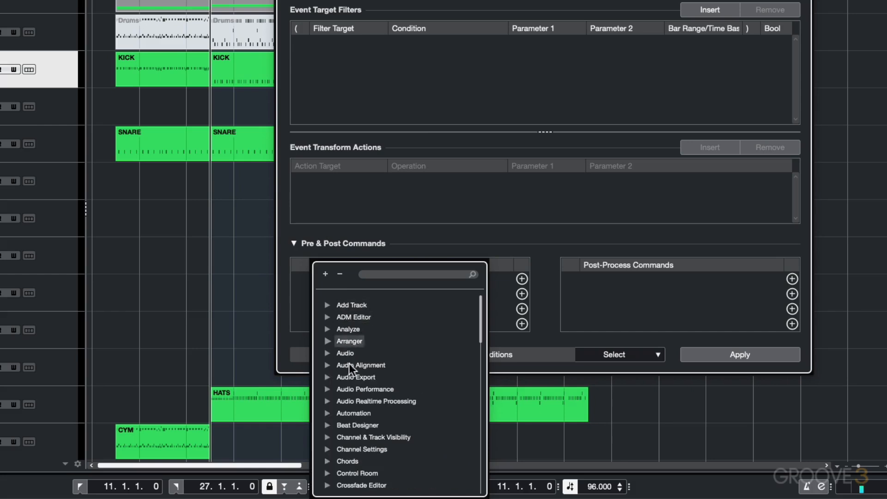
left_click(326, 413)
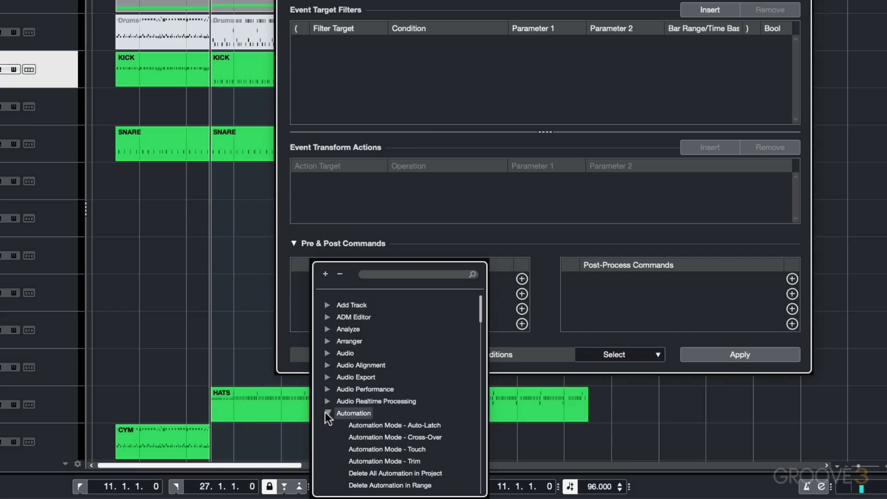
scroll(368, 373, "down", 3)
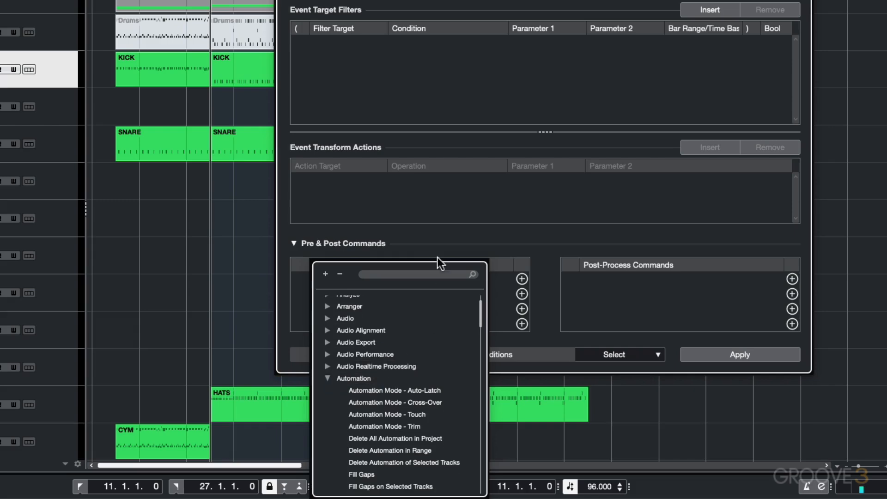
left_click(447, 200)
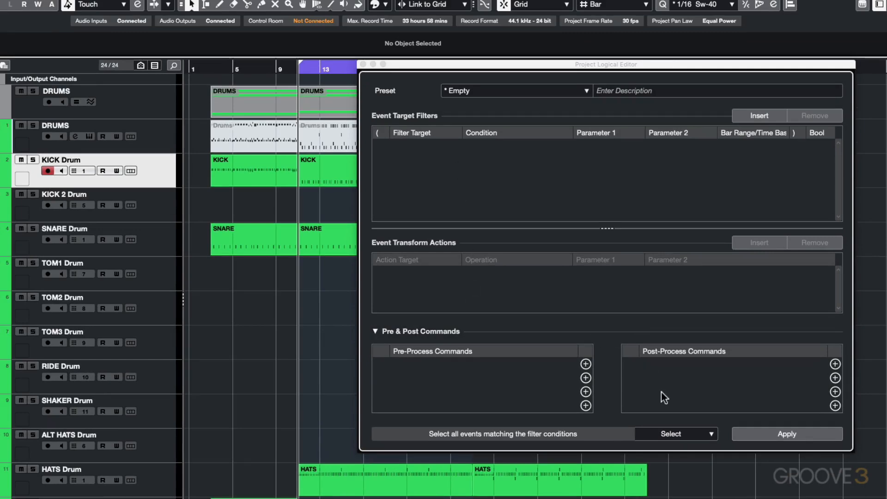
left_click(495, 184)
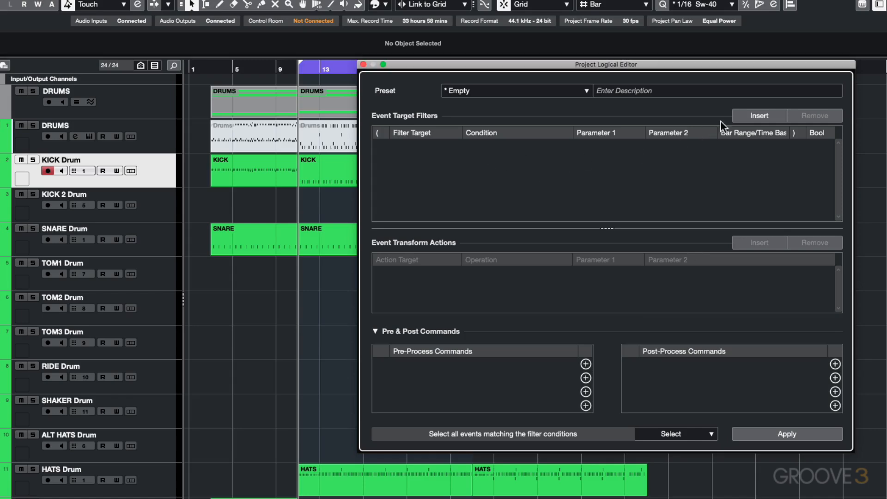
Step: Add two event target filters: Media Type is Equal MIDI and Container Type is Equal Track
left_click(738, 118)
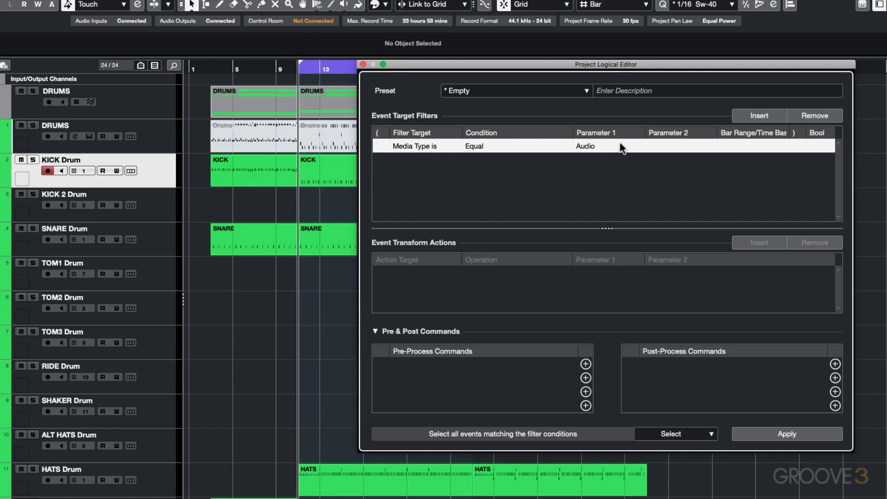
left_click(595, 146)
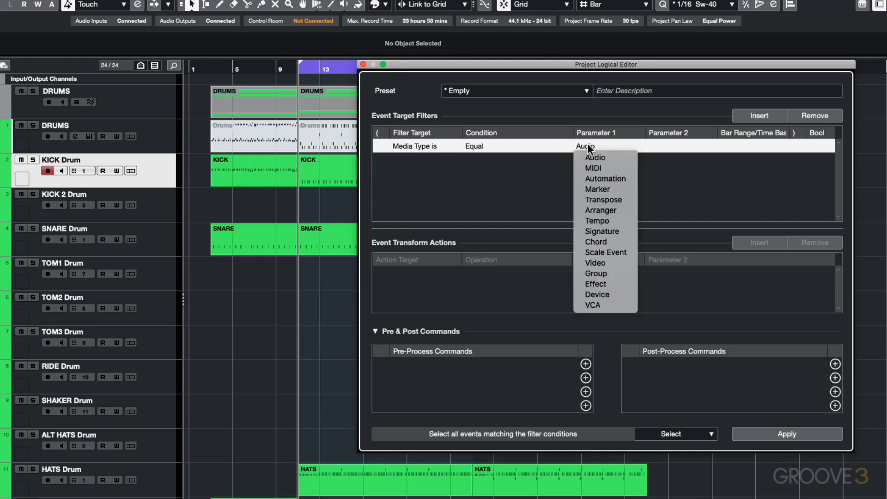
left_click(596, 169)
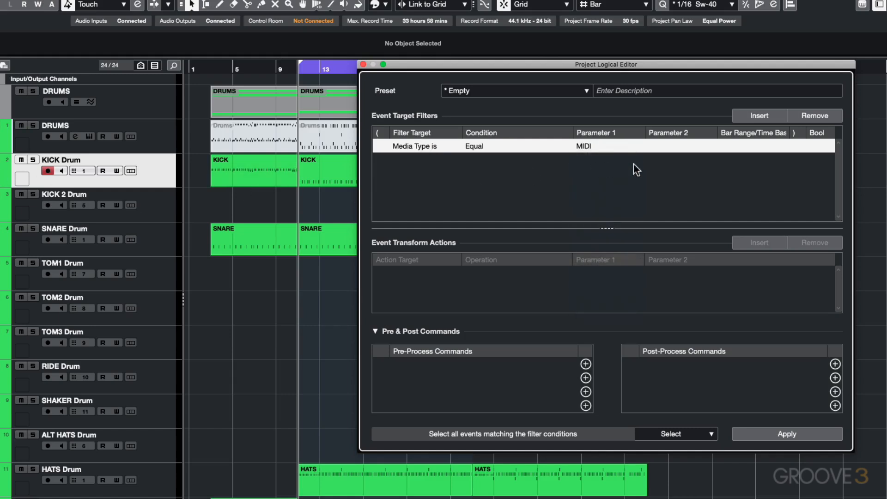
left_click(757, 115)
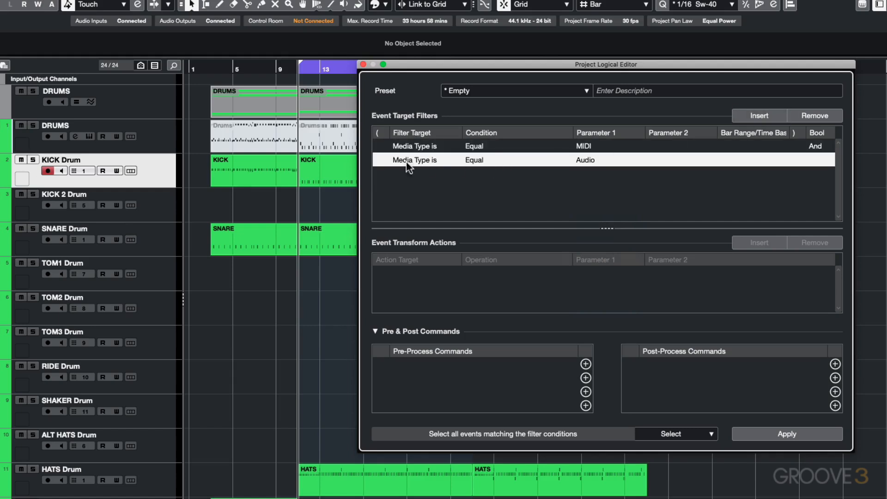
left_click(440, 161)
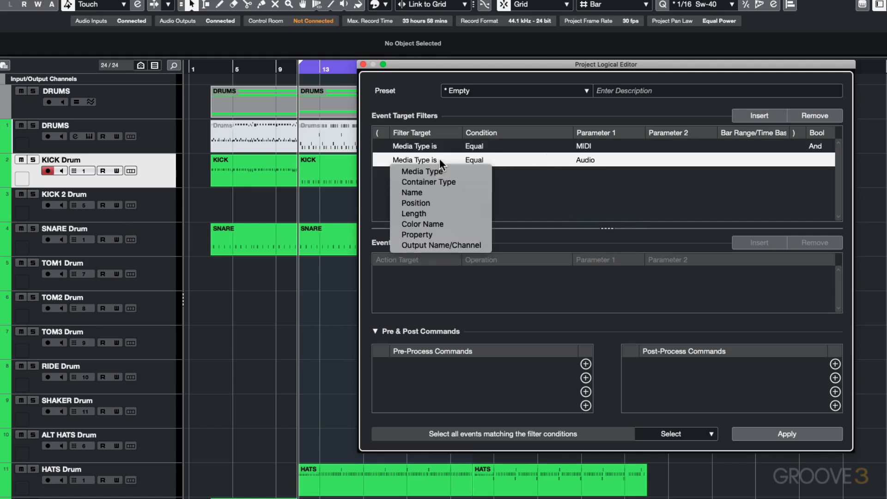
left_click(447, 184)
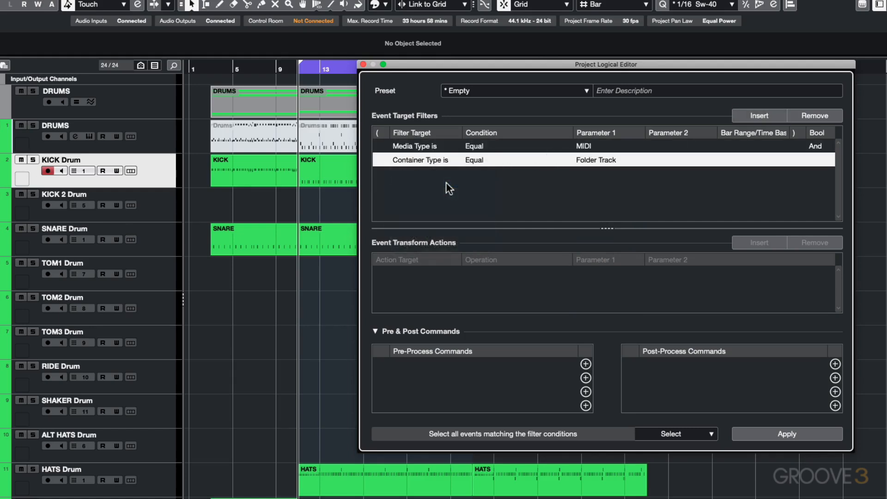
left_click(604, 160)
left_click(606, 182)
Step: Add a Property target filter with condition Property Is Set and parameter Is Empty, and apply the selection
left_click(780, 120)
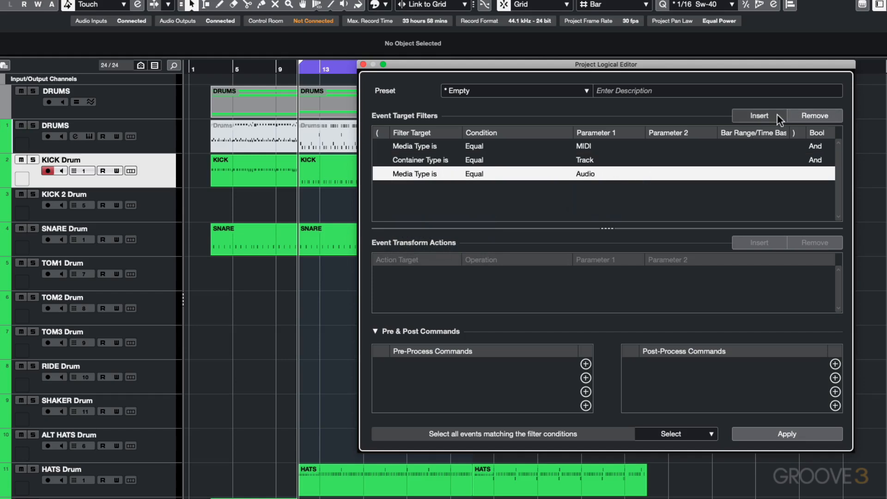
left_click(395, 175)
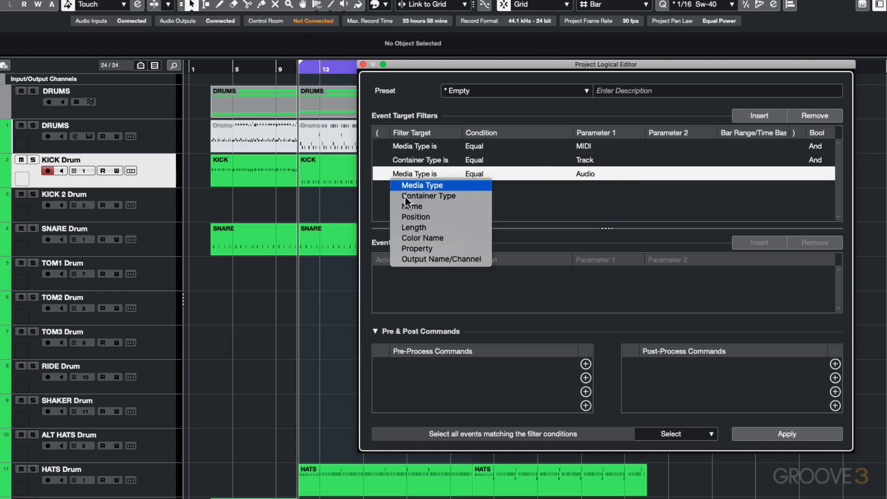
left_click(417, 248)
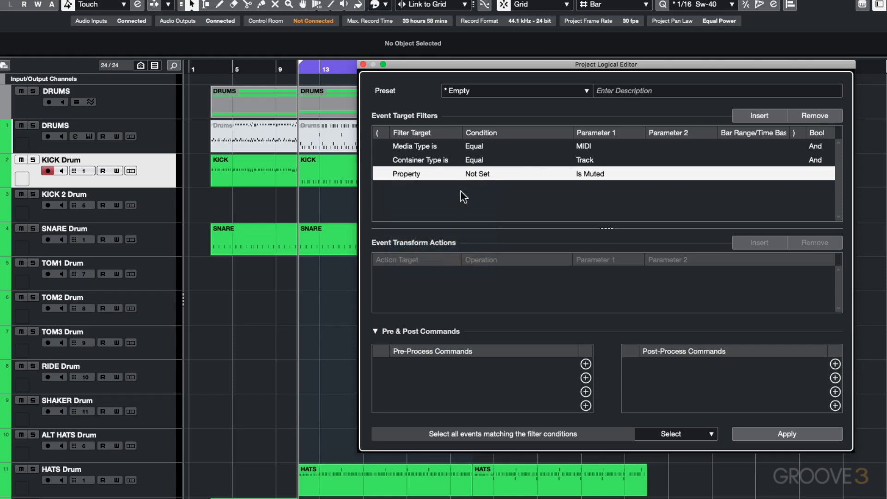
left_click(471, 180)
left_click(481, 188)
left_click(595, 174)
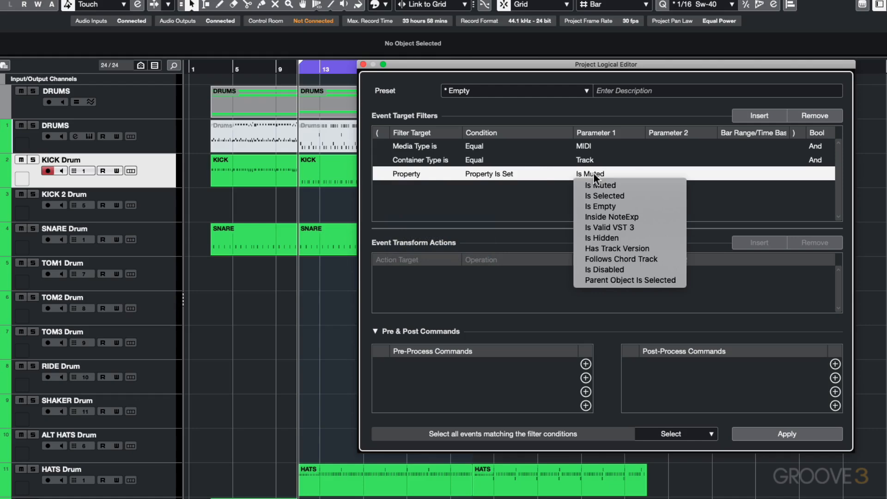
left_click(600, 203)
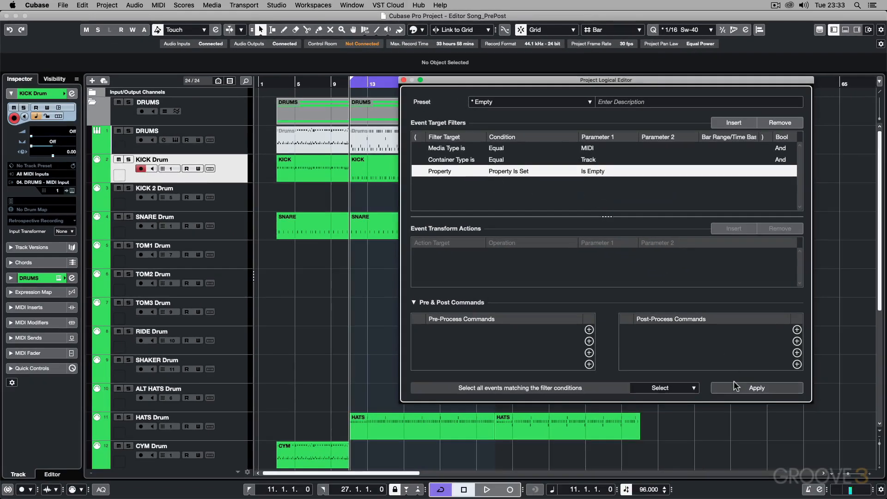
left_click(743, 406)
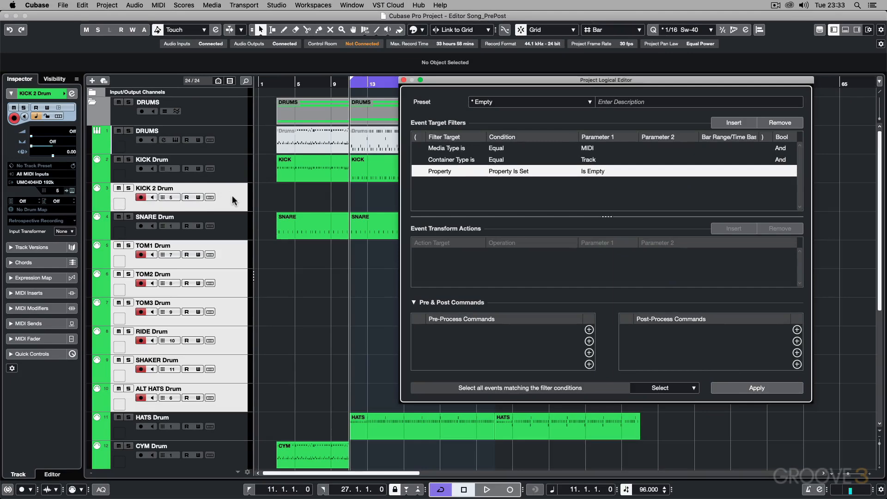
Step: Select the DRUMS folder track and add Audio / Disable/Enable Track as the first post-process command
left_click(235, 123)
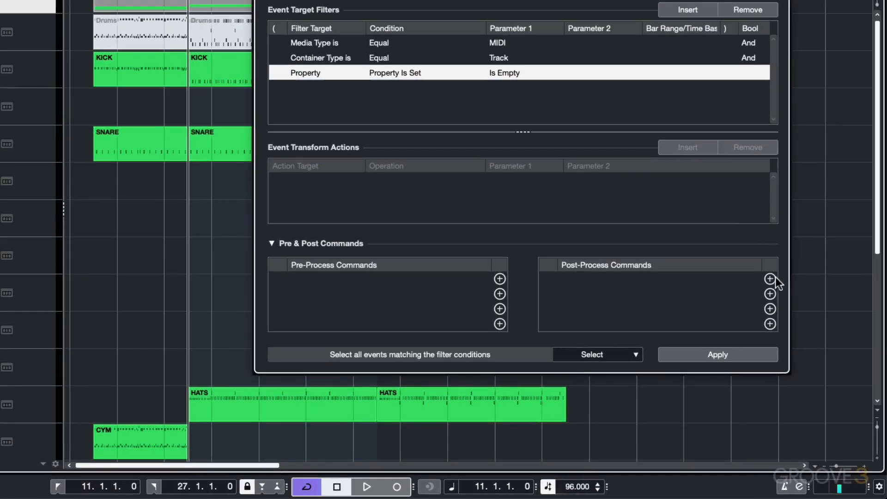
left_click(797, 329)
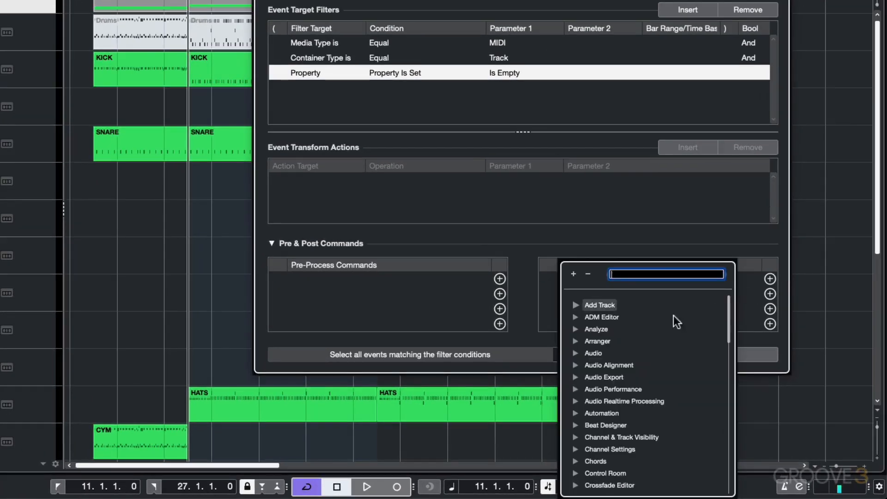
left_click(575, 353)
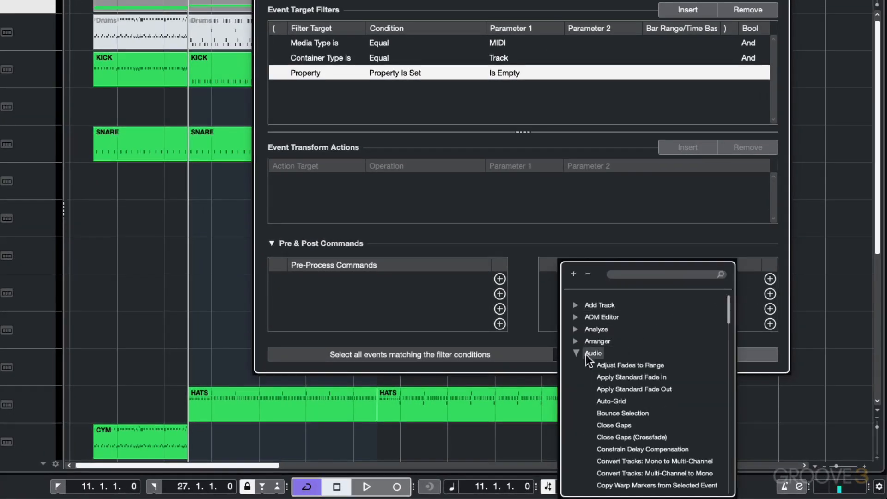
scroll(625, 398, "down", 5)
scroll(625, 399, "down", 3)
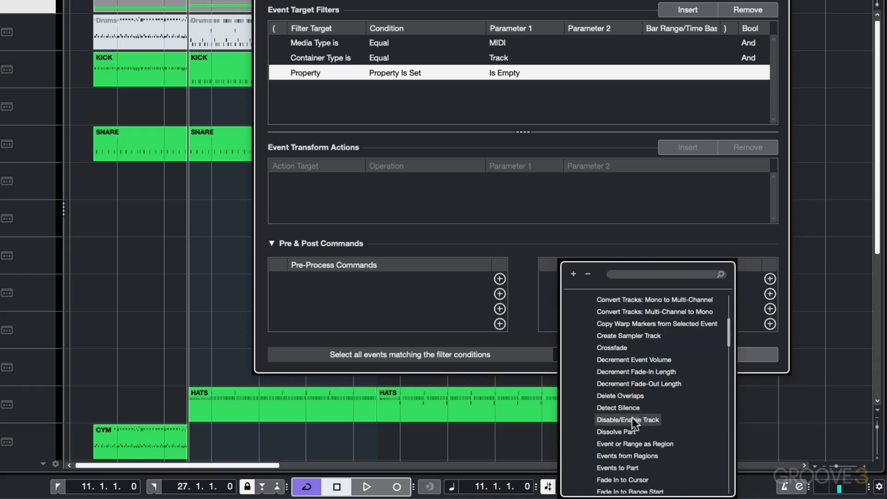
left_click(633, 417)
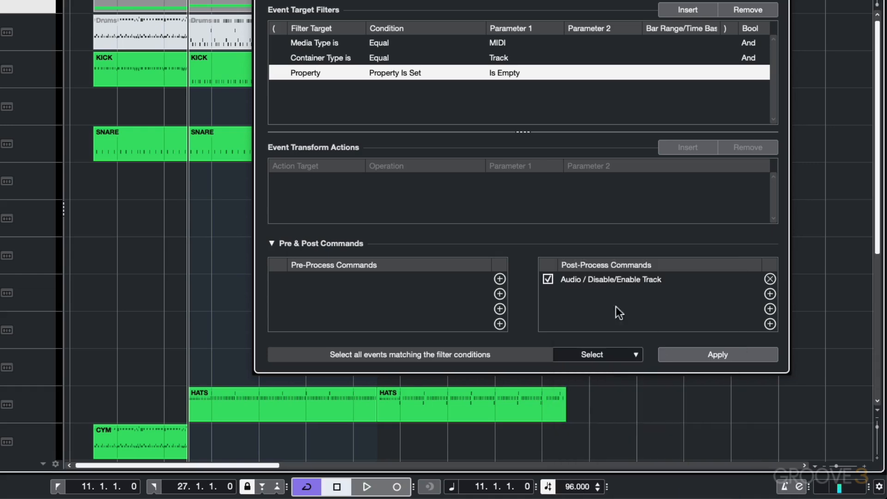
Step: Add the Channel & Track Visibility command Agents: Hide Selected Channels/Tracks as the second post-process command
left_click(770, 294)
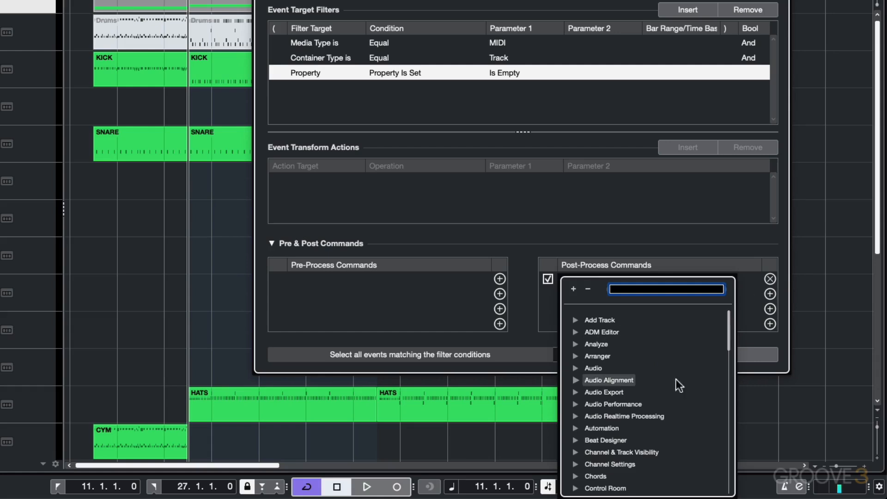
scroll(657, 381, "down", 2)
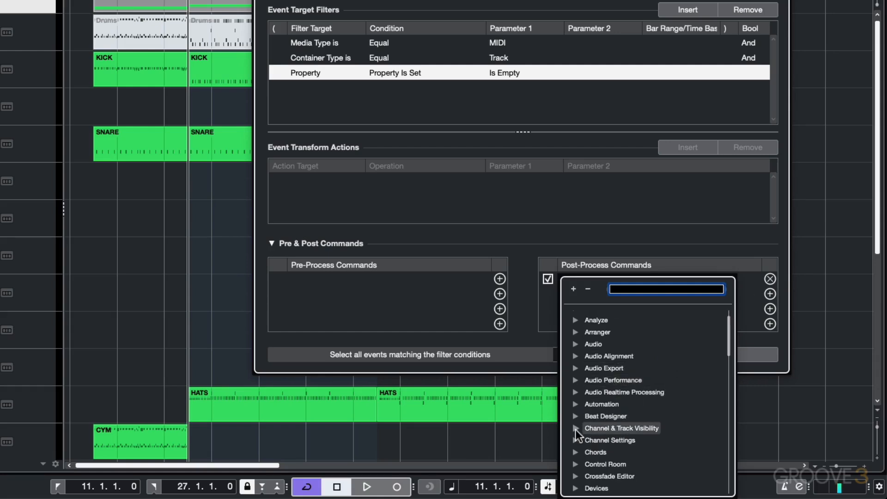
left_click(575, 428)
scroll(639, 406, "down", 1)
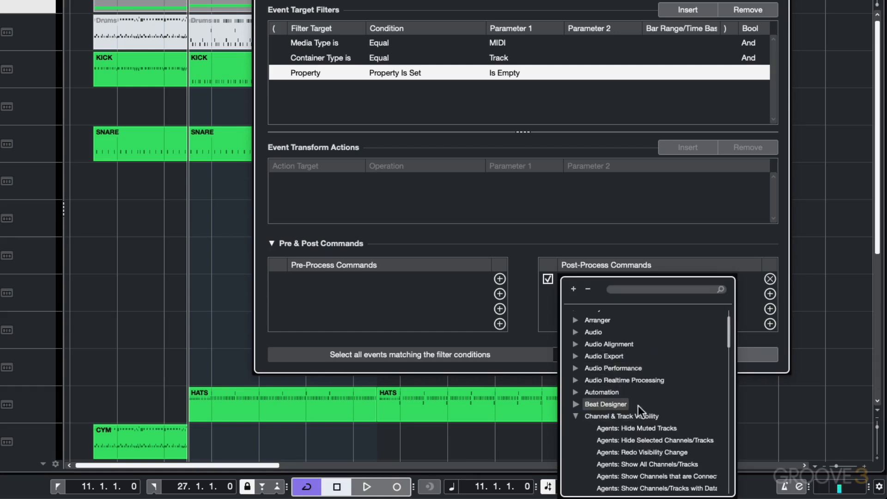
scroll(639, 407, "down", 1)
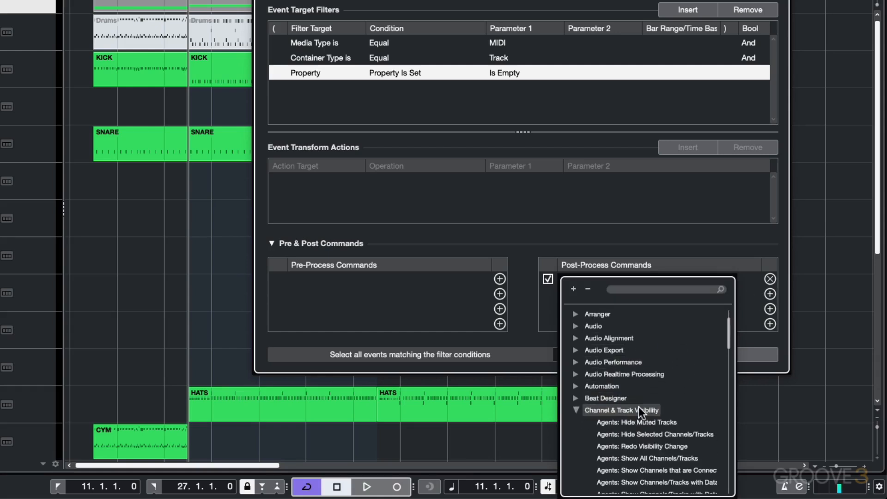
left_click(659, 434)
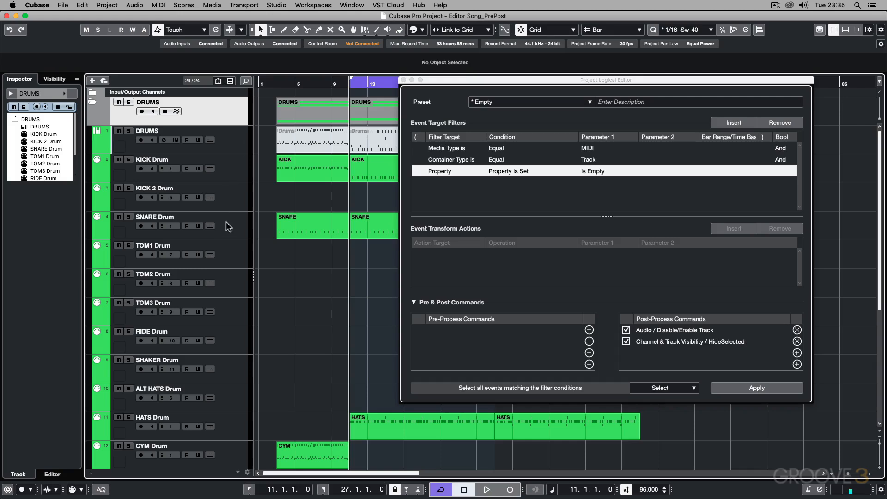
Step: Apply the filter with its post-process commands to disable and hide the empty MIDI tracks, and show all tracks again
left_click_drag(462, 78, 507, 82)
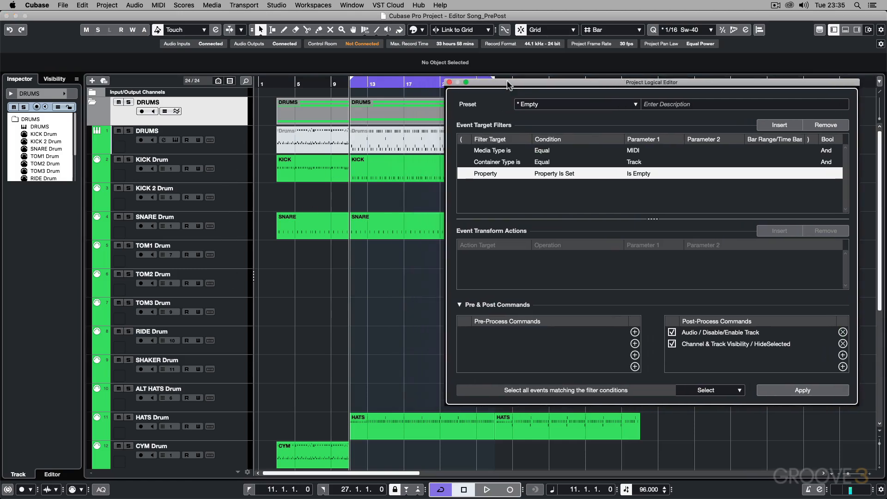
left_click(800, 390)
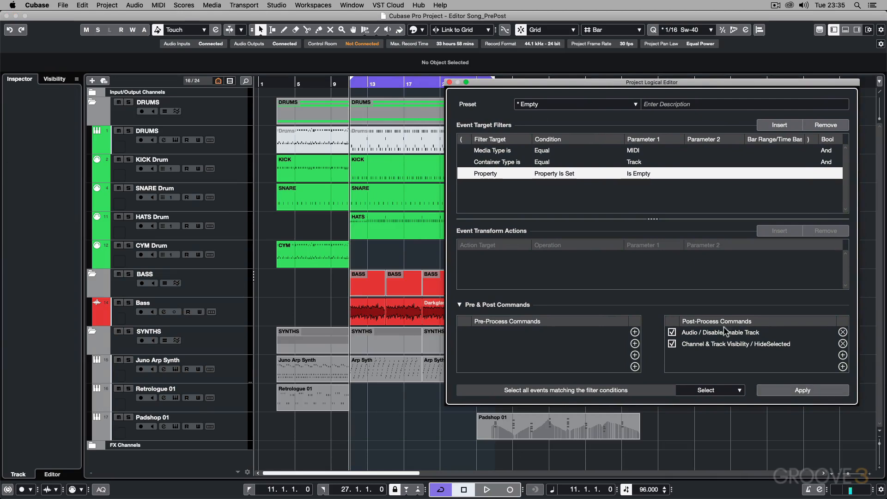
left_click(218, 81)
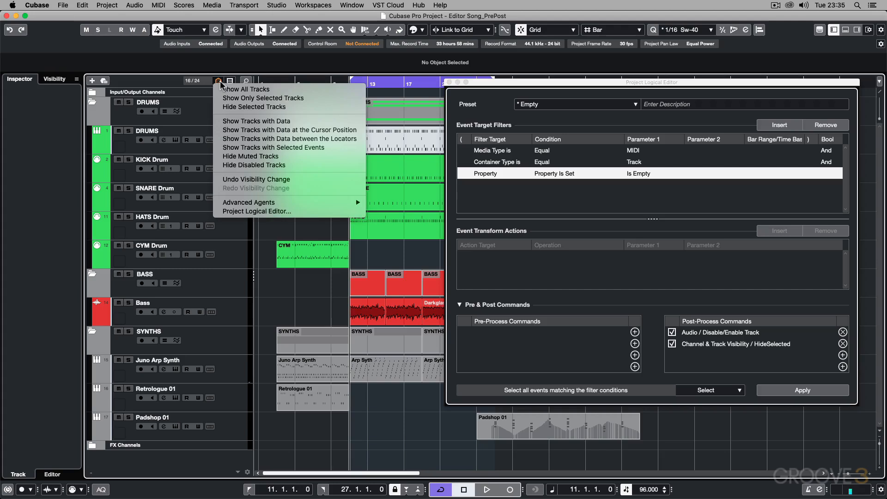
left_click(222, 86)
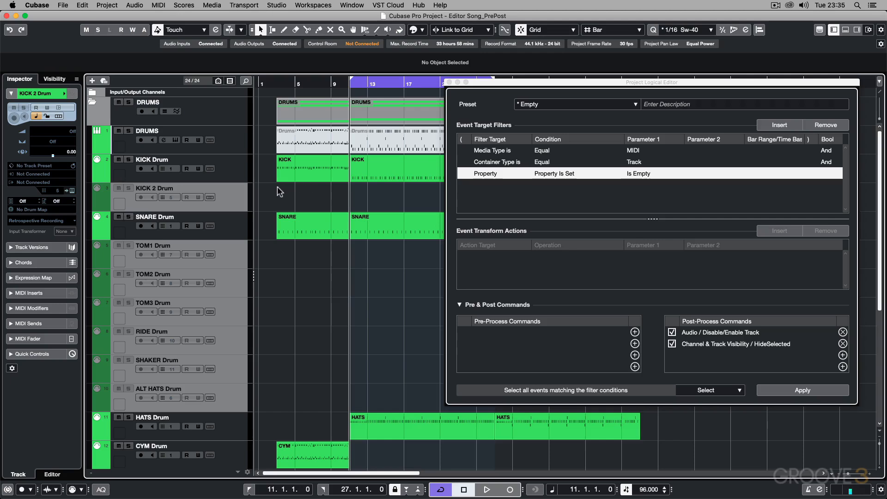
Step: Enable the selected disabled drum tracks and select only the DRUMS folder track
right_click(235, 191)
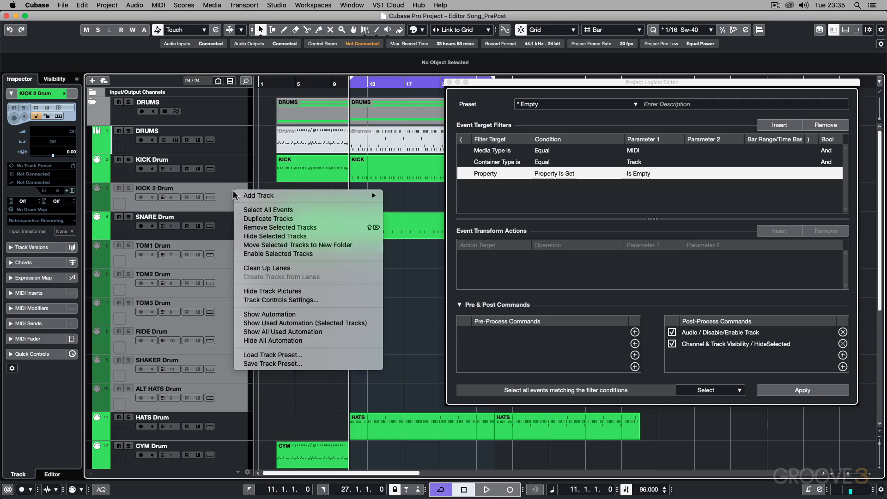
mouse_move(240, 197)
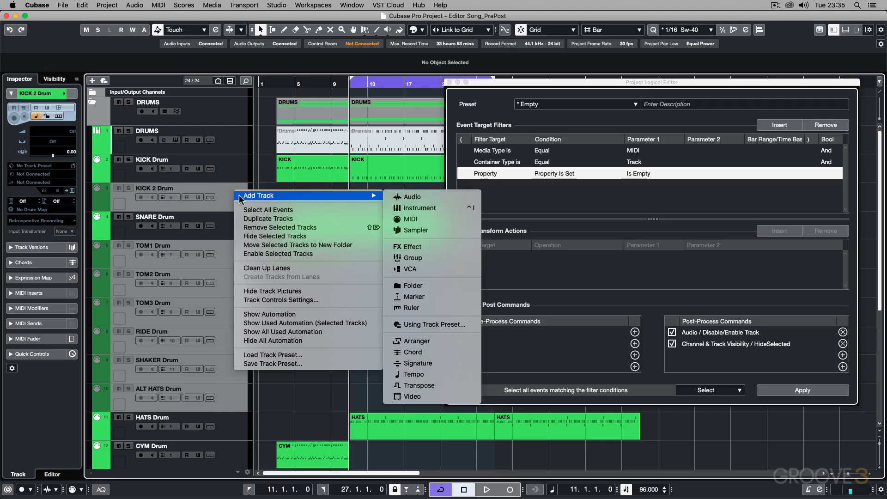
left_click(282, 255)
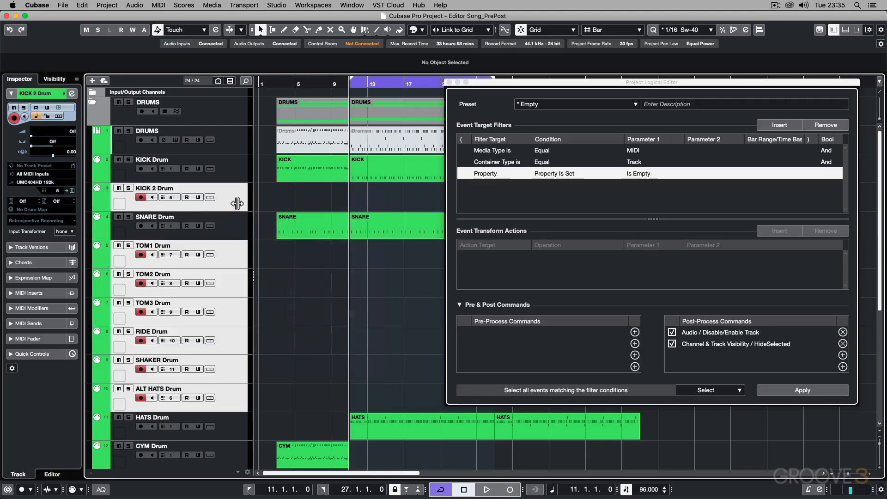
left_click(228, 119)
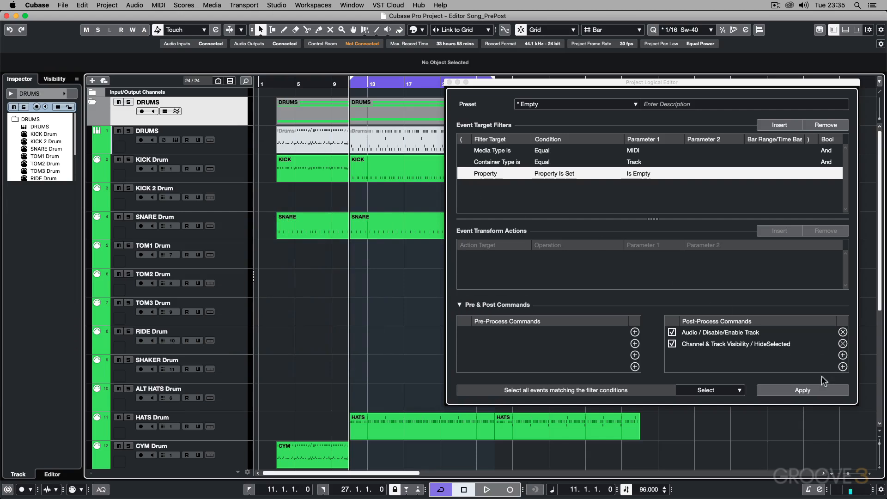
Step: Apply the empty-track filter and both post-process commands again, and keep Select as the editor's function
left_click(803, 391)
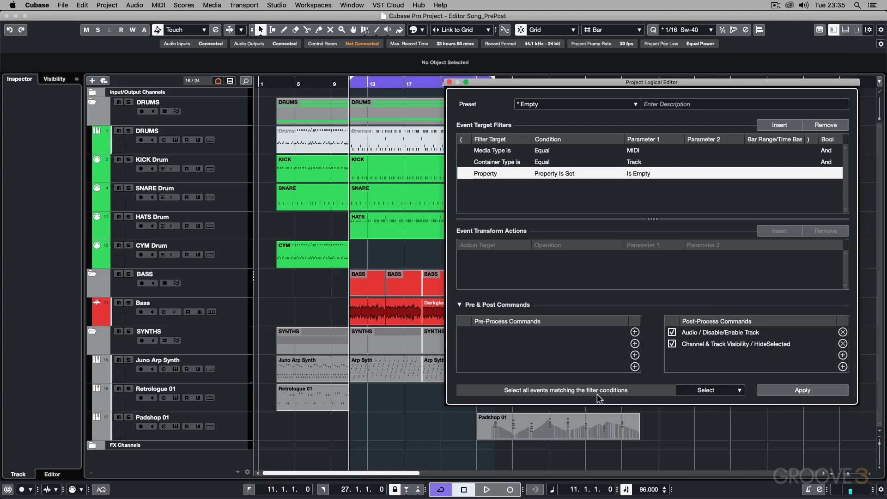
left_click(703, 390)
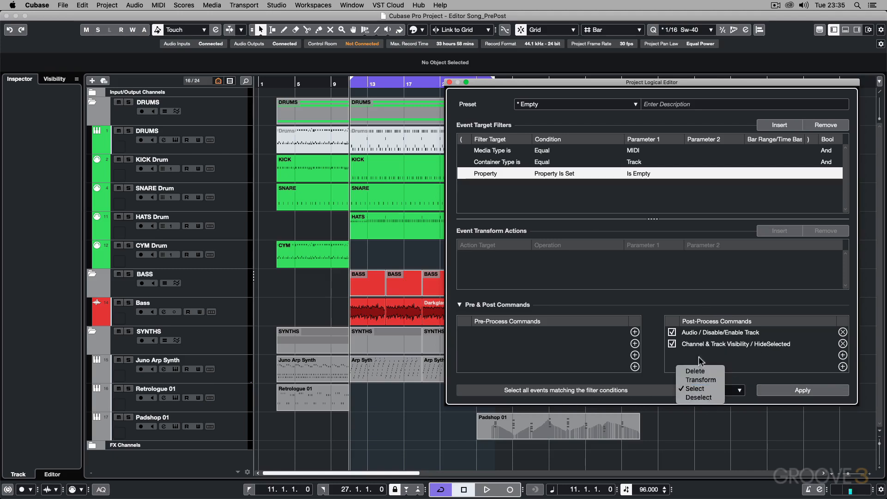
left_click(700, 389)
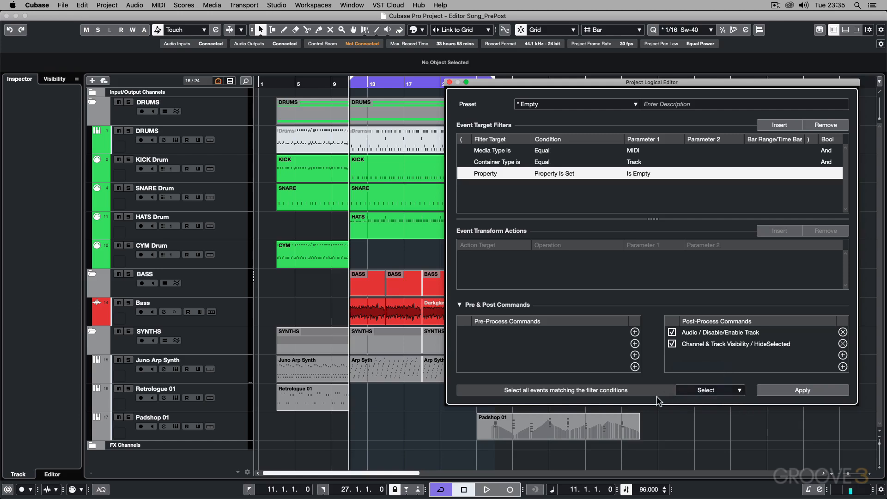
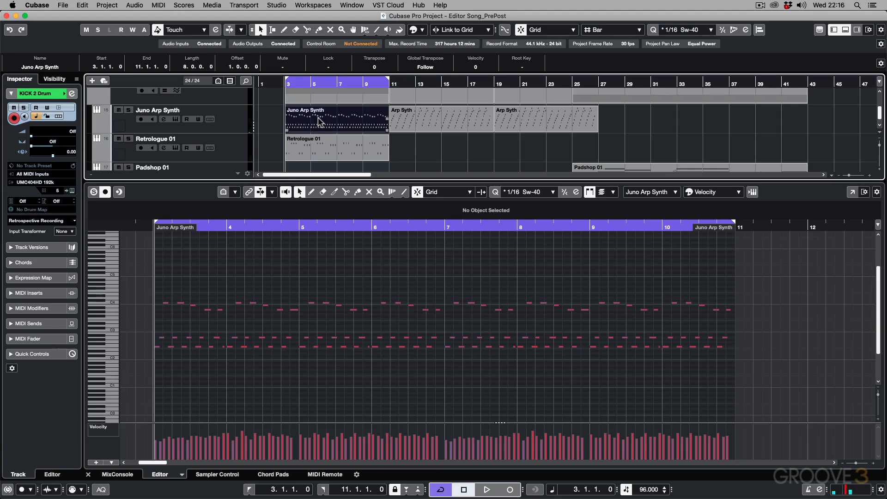
Step: Open the Key Commands with macros shown and create a macro named with the author's first name followed by "Logical Editor Presets"
left_click(86, 5)
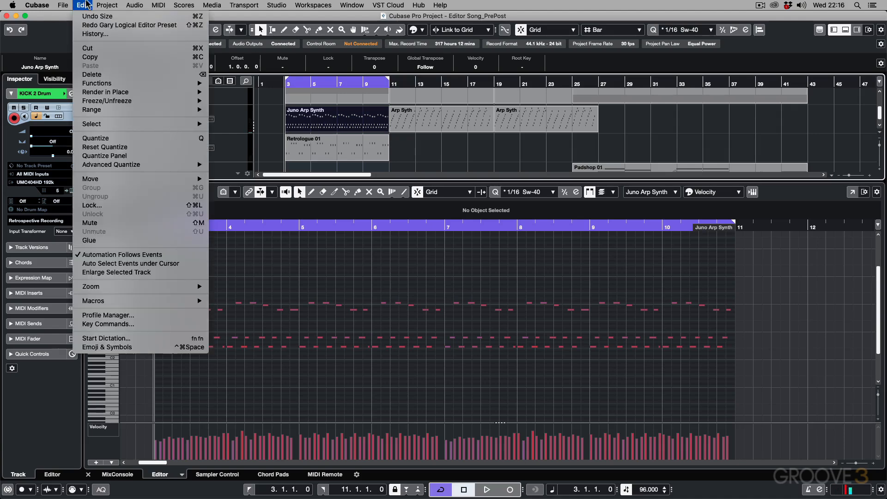
left_click(138, 325)
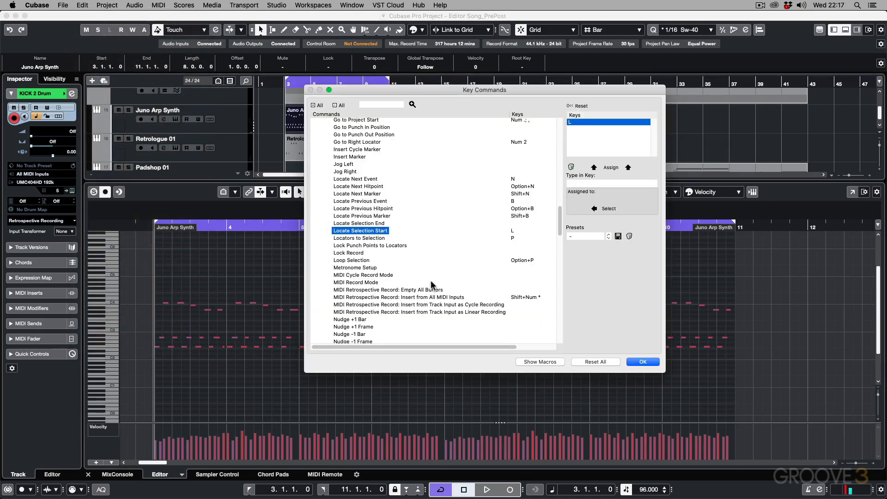
left_click(536, 361)
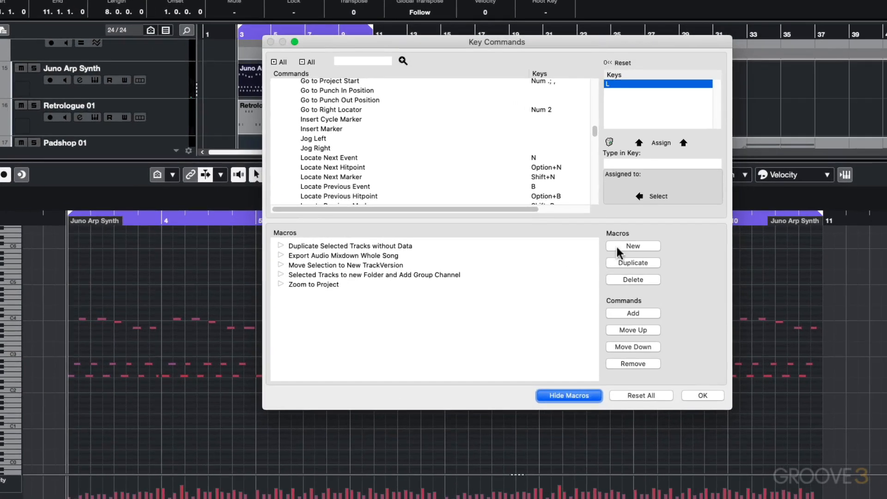
left_click(583, 248)
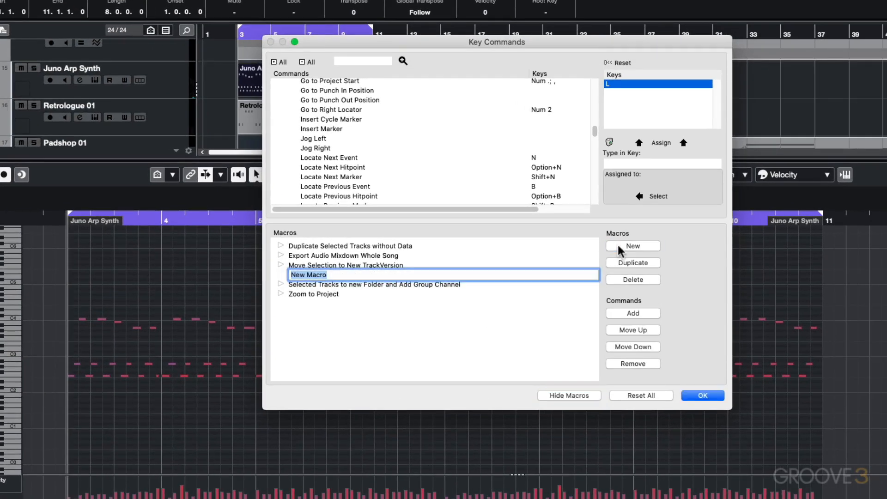
type("Gary Logical Editor ")
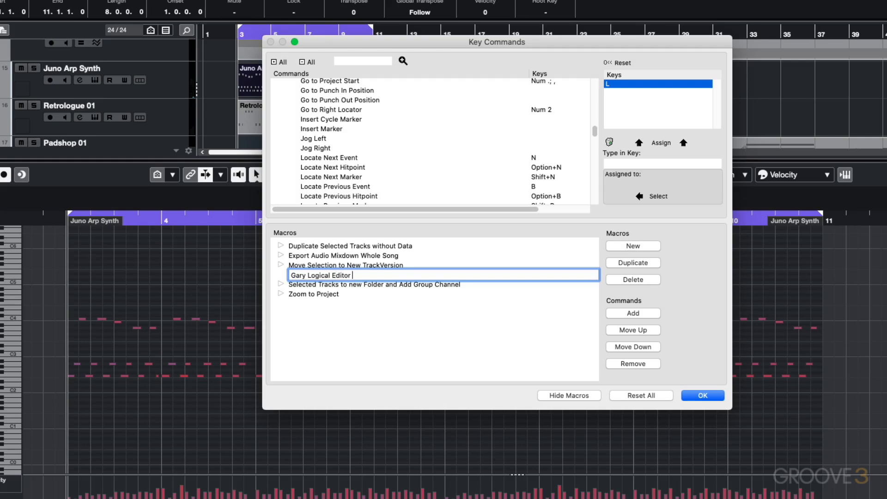
type("Presets")
left_click(572, 313)
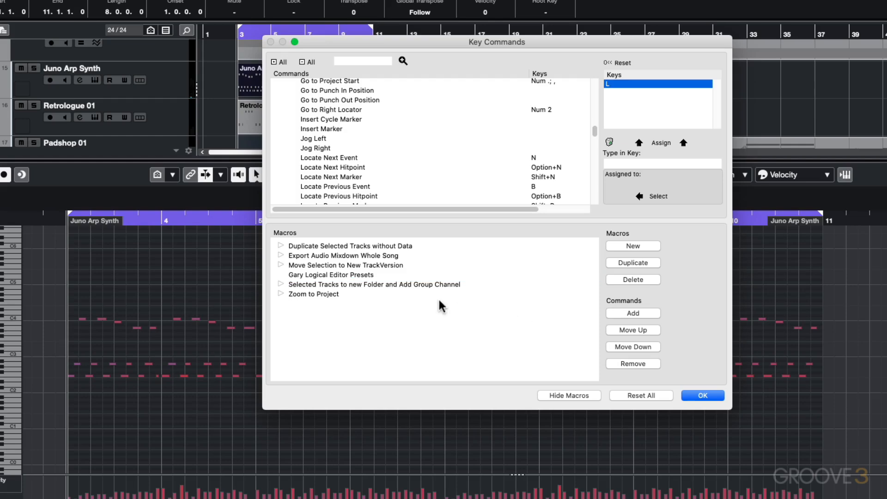
Step: Select the new Logical Editor Presets macro and expand the Process Logical Preset command category
left_click(328, 275)
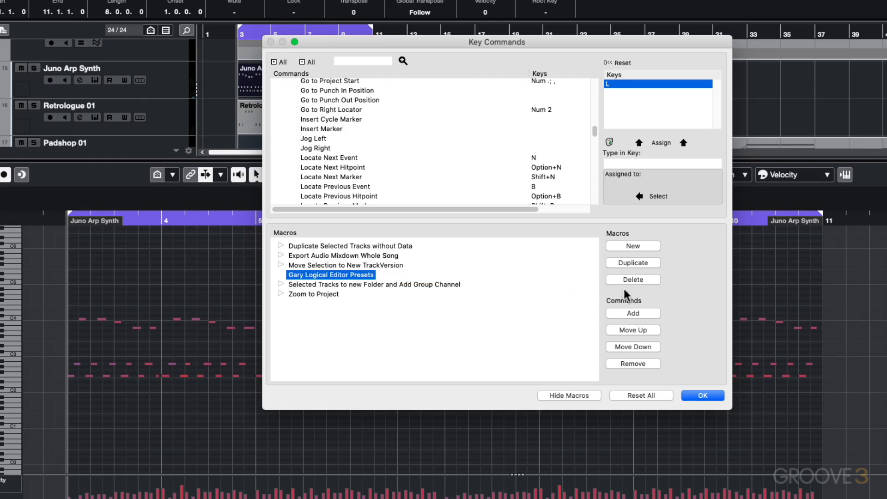
scroll(328, 121, "up", 15)
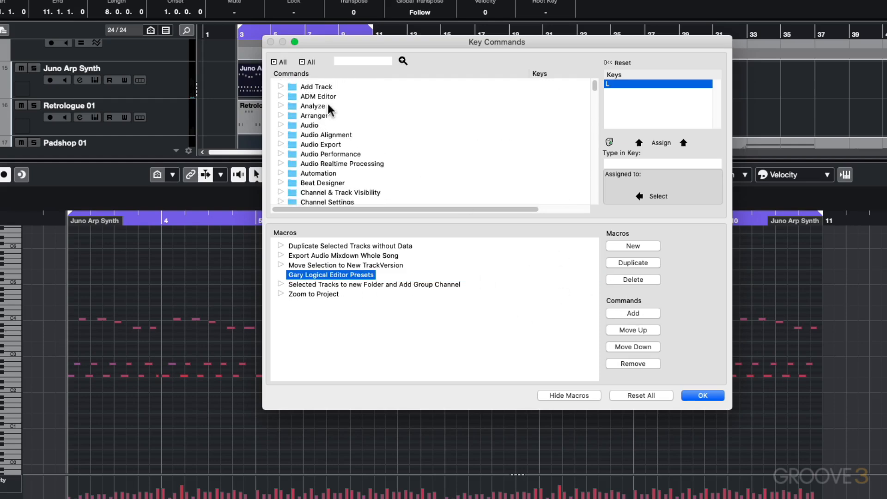
scroll(324, 113, "down", 5)
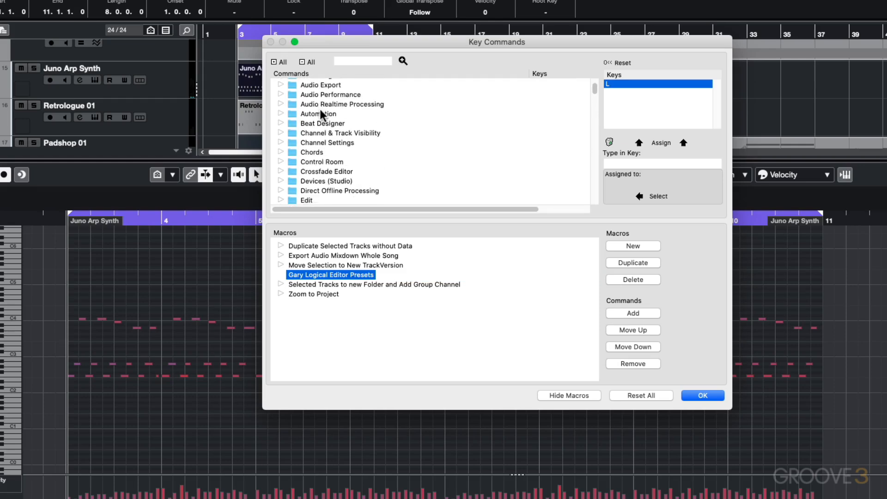
scroll(322, 115, "down", 10)
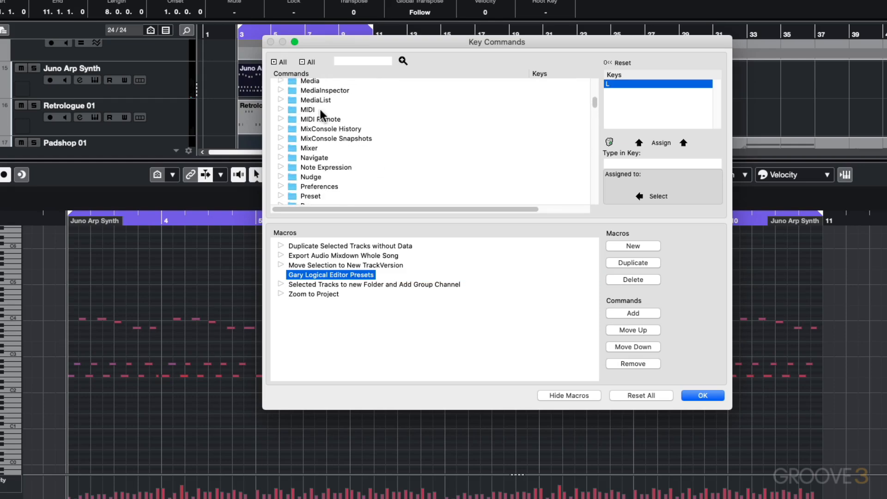
scroll(322, 115, "down", 3)
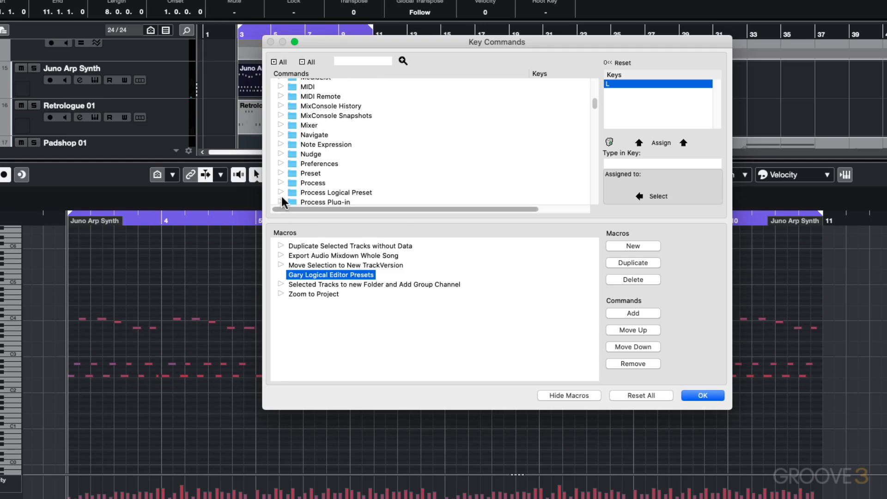
left_click(281, 193)
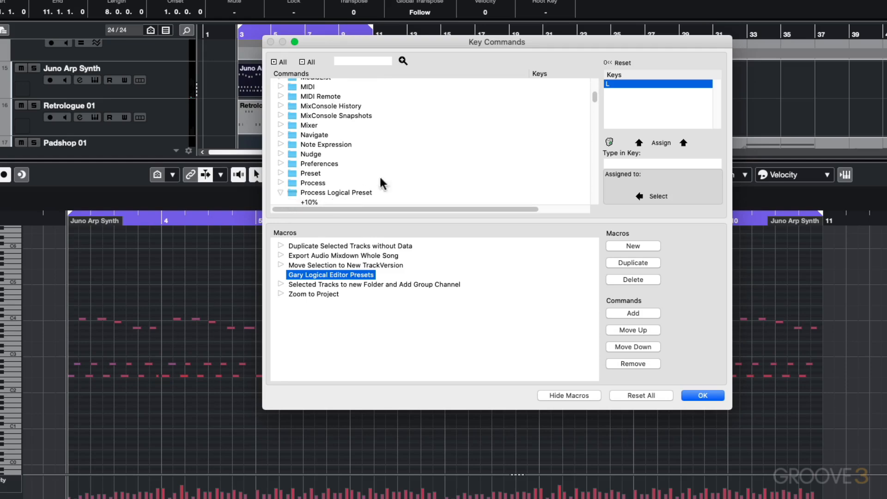
Step: Add the Process Logical Preset command "-20 Velocity for Notes Not on Beat" to the new macro
scroll(403, 171, "down", 3)
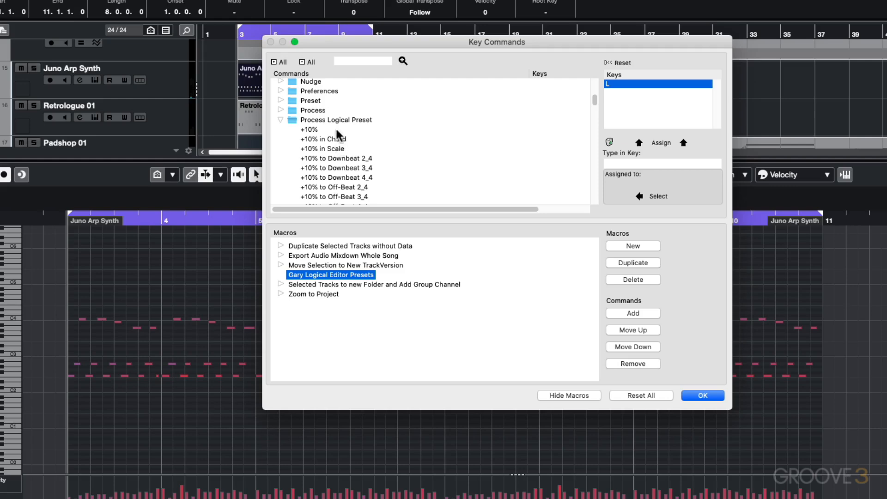
scroll(337, 137, "down", 2)
scroll(339, 137, "down", 1)
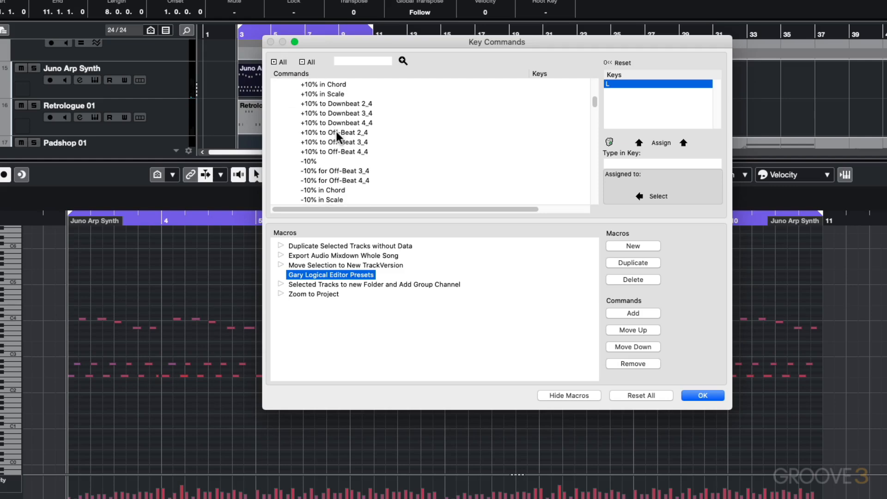
scroll(339, 137, "down", 1)
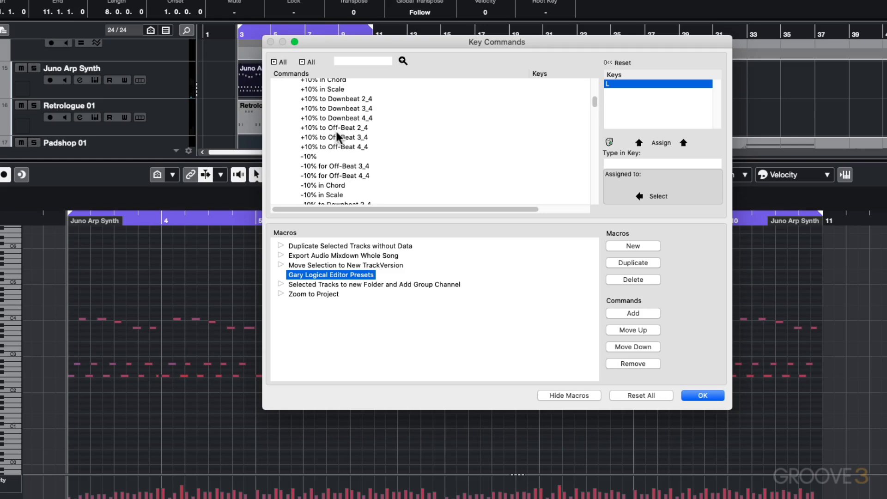
scroll(331, 122, "down", 4)
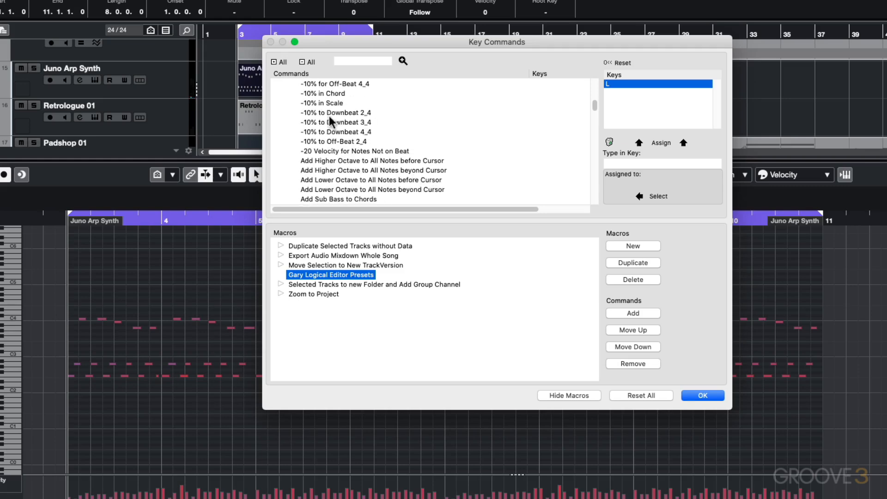
scroll(331, 123, "down", 4)
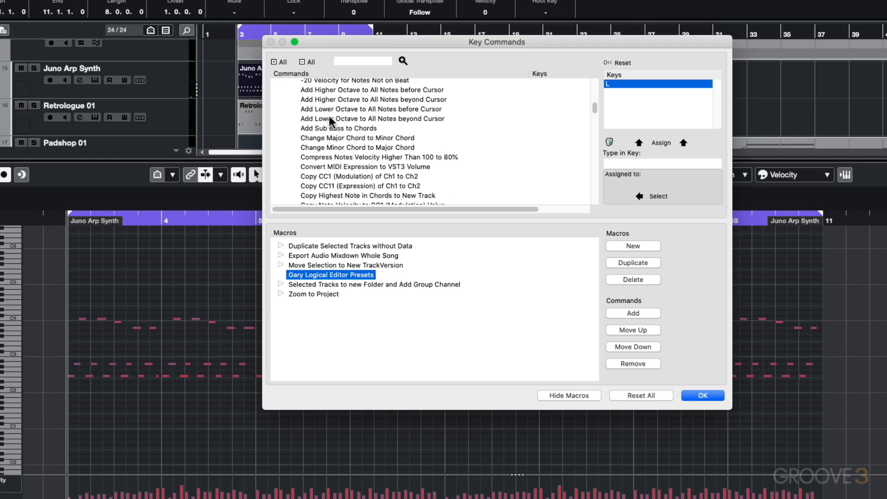
scroll(331, 122, "down", 1)
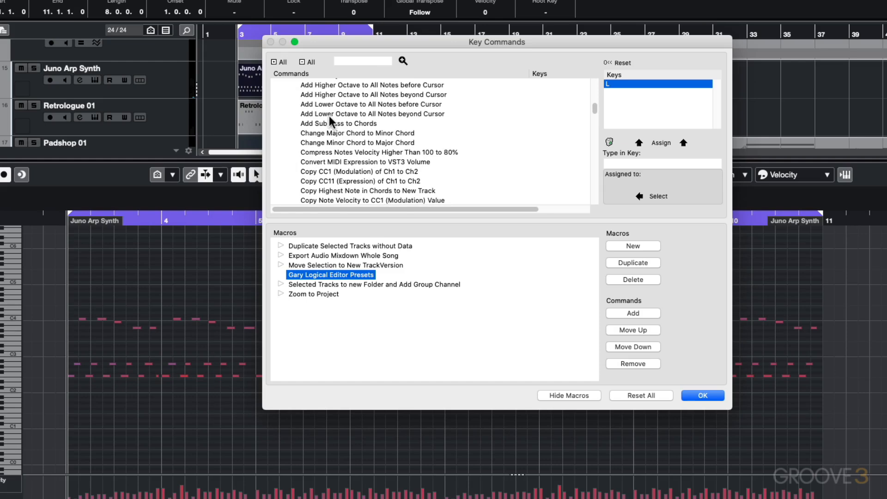
scroll(342, 171, "up", 5)
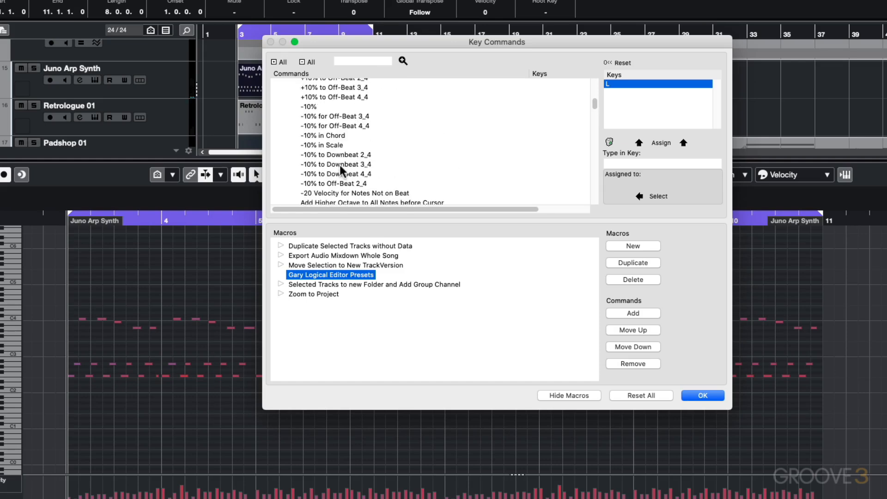
scroll(342, 171, "down", 1)
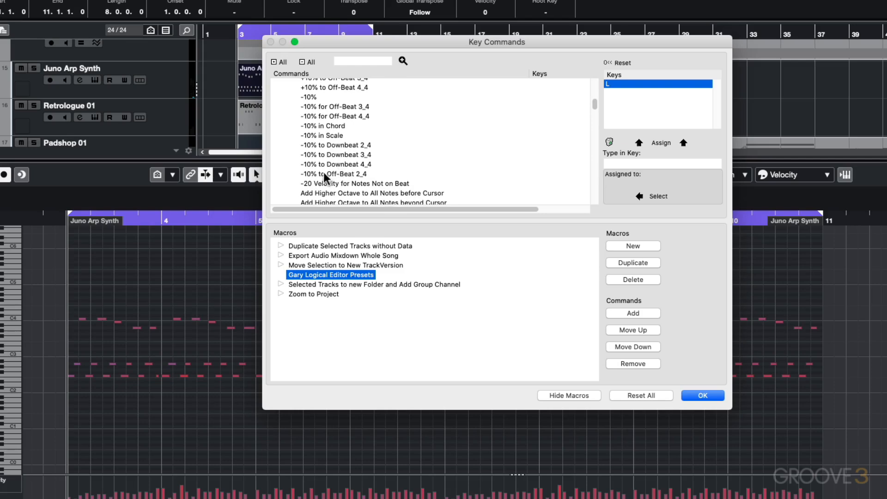
left_click(320, 184)
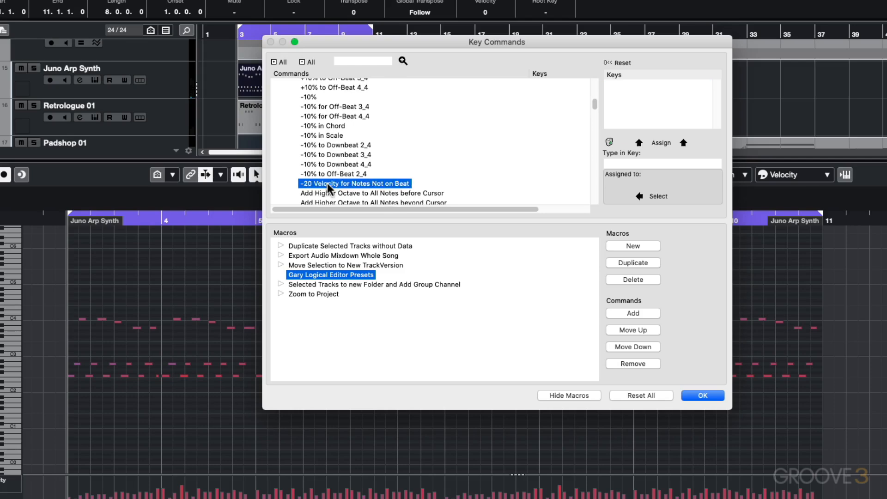
left_click(642, 318)
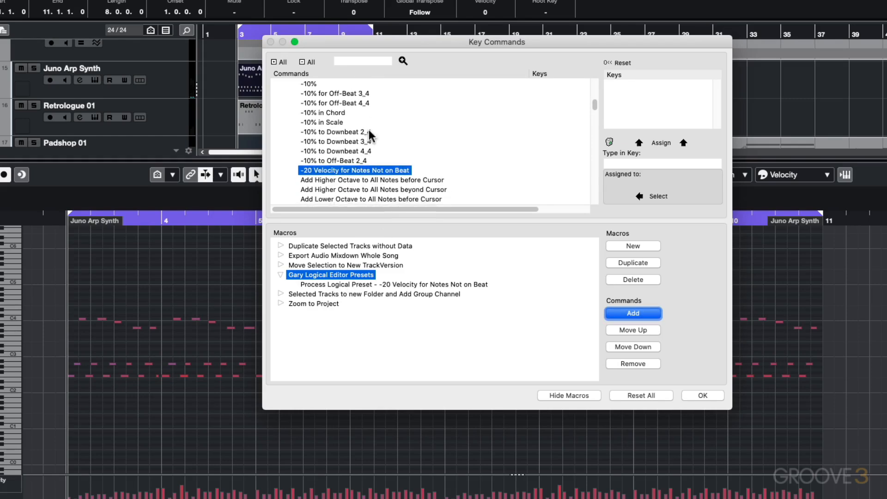
Step: Add the "Change Major Chord to Minor Chord" logical preset as the macro's second command
scroll(370, 135, "down", 4)
scroll(370, 135, "down", 3)
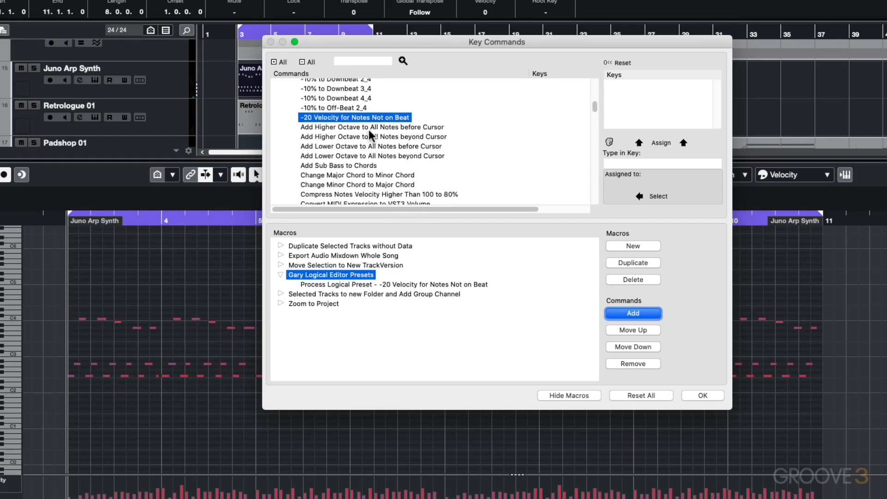
left_click(365, 175)
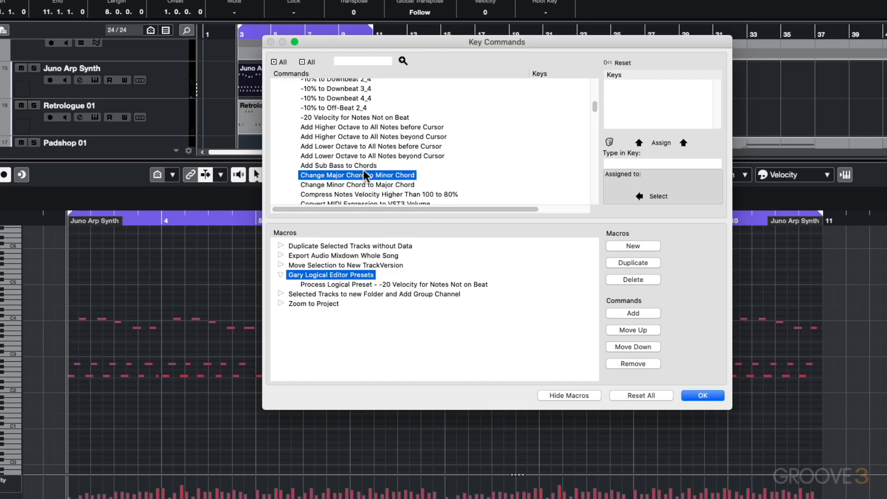
left_click(647, 316)
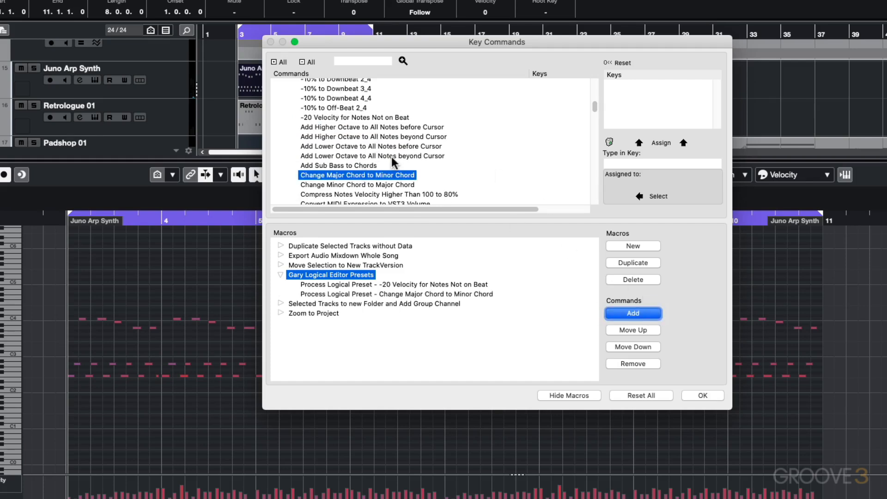
Step: Add the "Increase Length +10 Ticks" logical preset as the macro's third command and accept the Key Commands changes
scroll(392, 161, "down", 1)
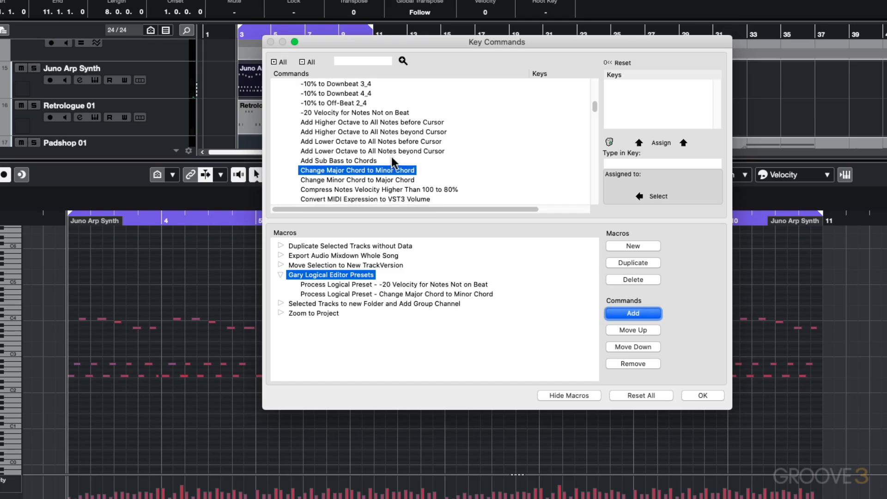
scroll(392, 161, "down", 10)
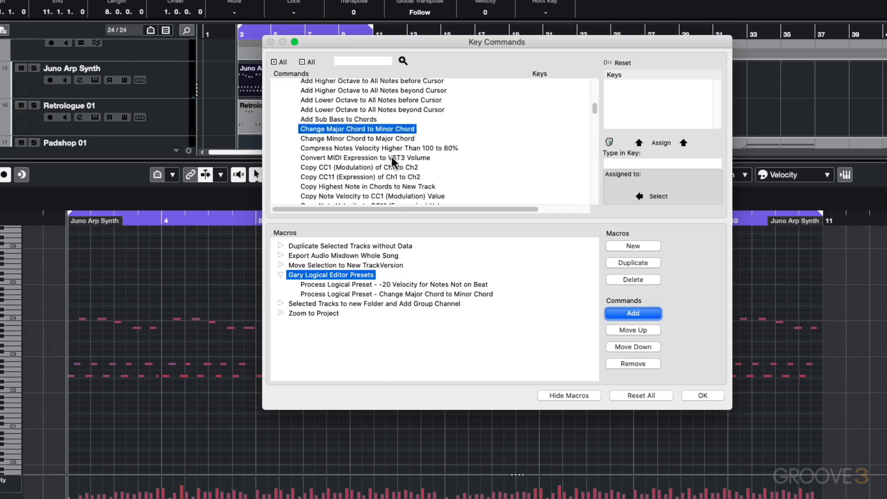
scroll(392, 162, "down", 10)
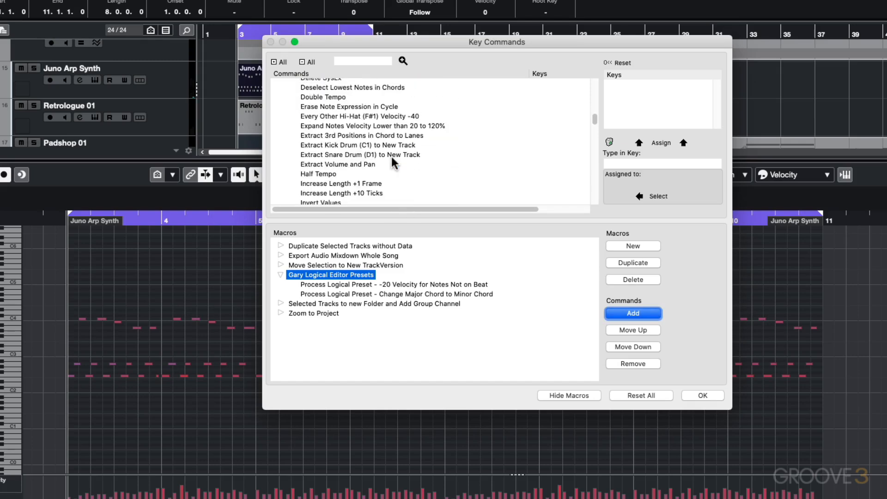
left_click(361, 189)
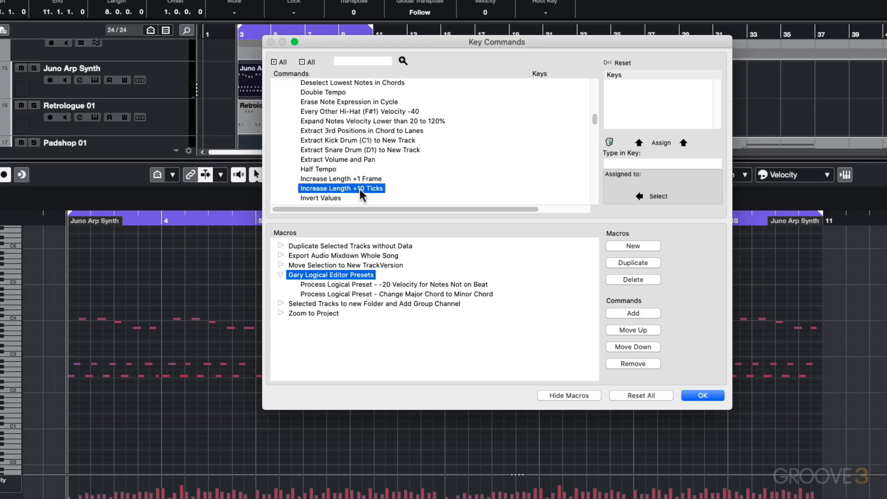
left_click(625, 314)
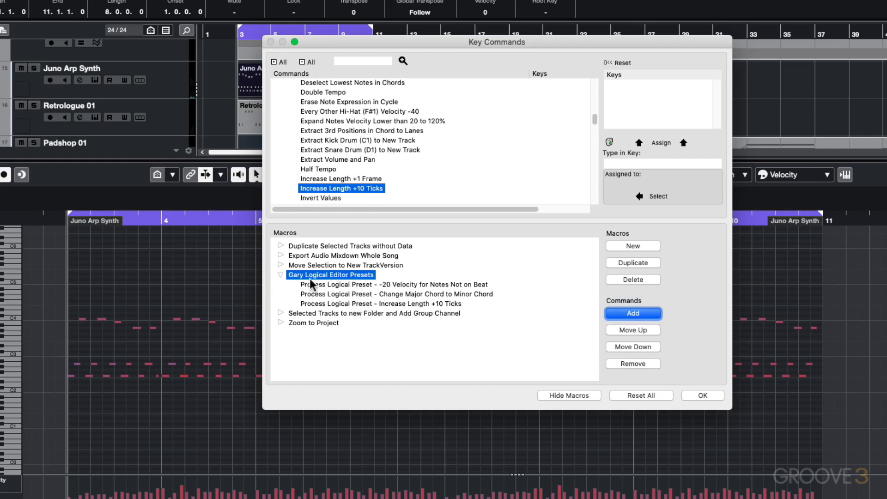
left_click(710, 396)
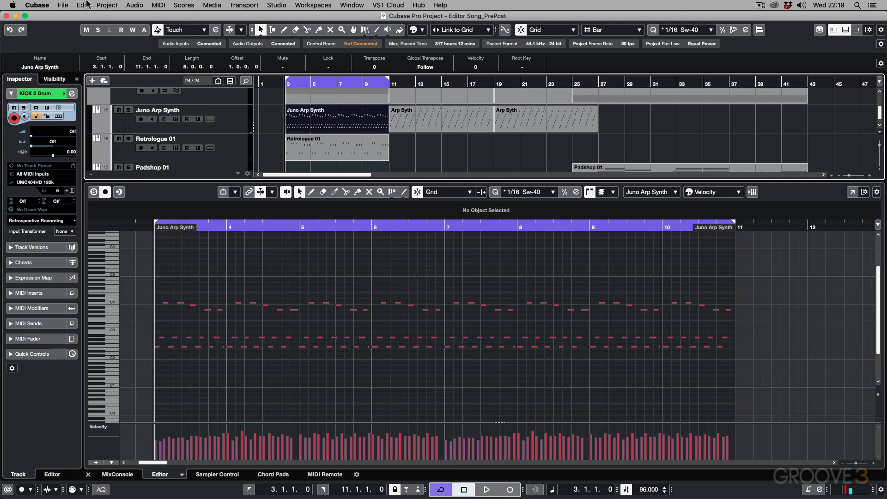
Step: Run the new Logical Editor Presets macro on the Juno Arp Synth part
left_click(88, 5)
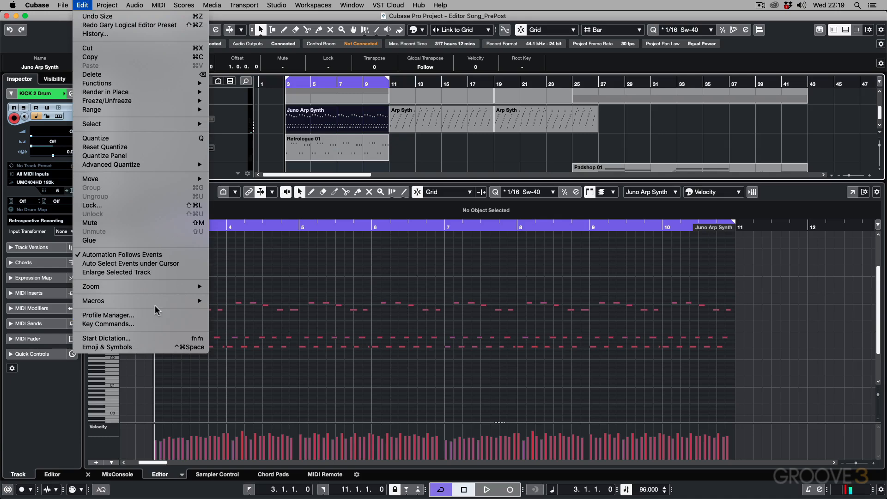
mouse_move(183, 305)
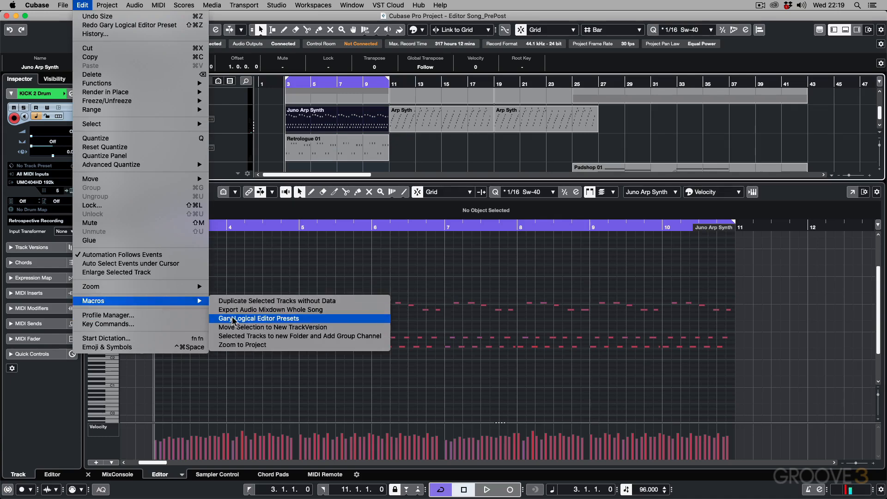
left_click(256, 320)
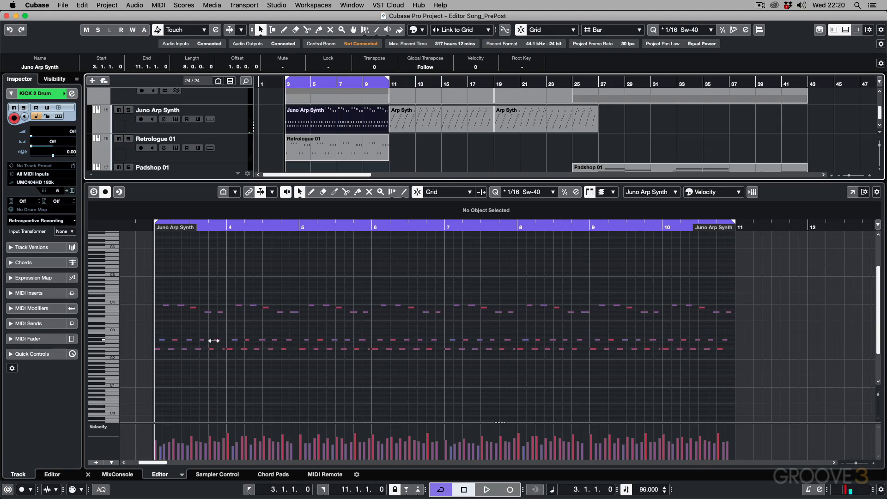
Step: Reopen the Key Commands and assign Control+Shift+Q to the new Logical Editor Presets macro in the Macro category
left_click(88, 4)
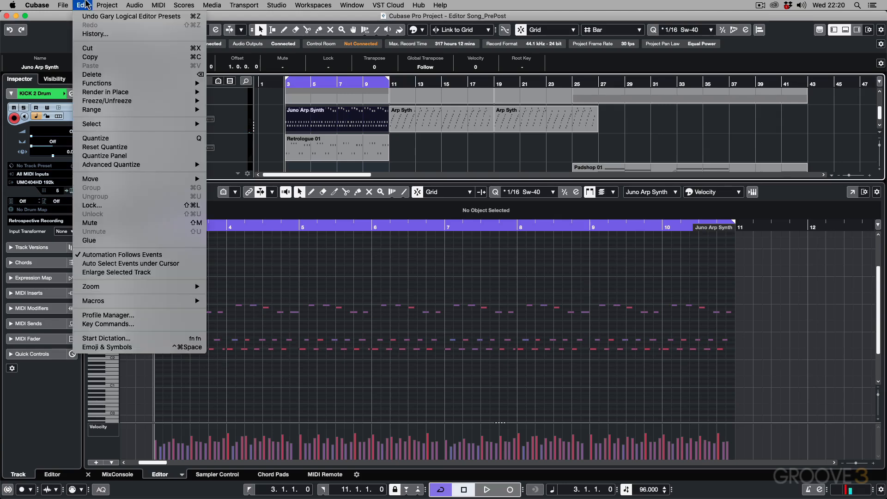
left_click(138, 324)
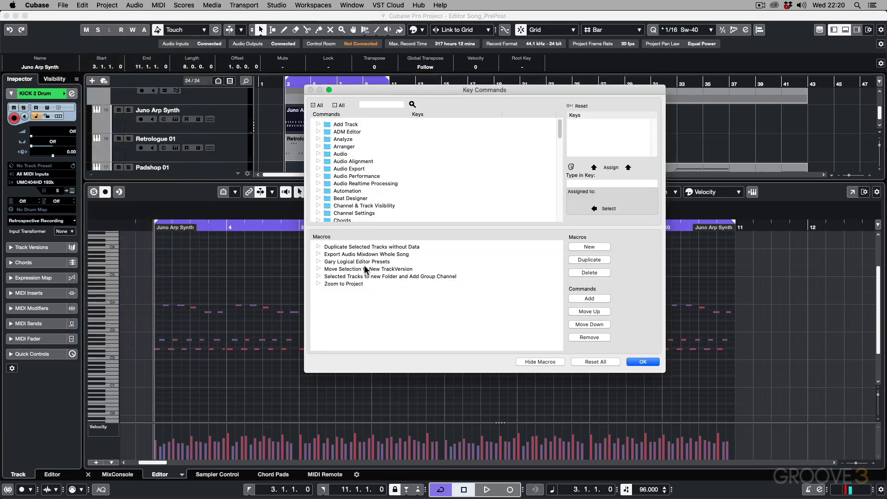
scroll(355, 158, "down", 8)
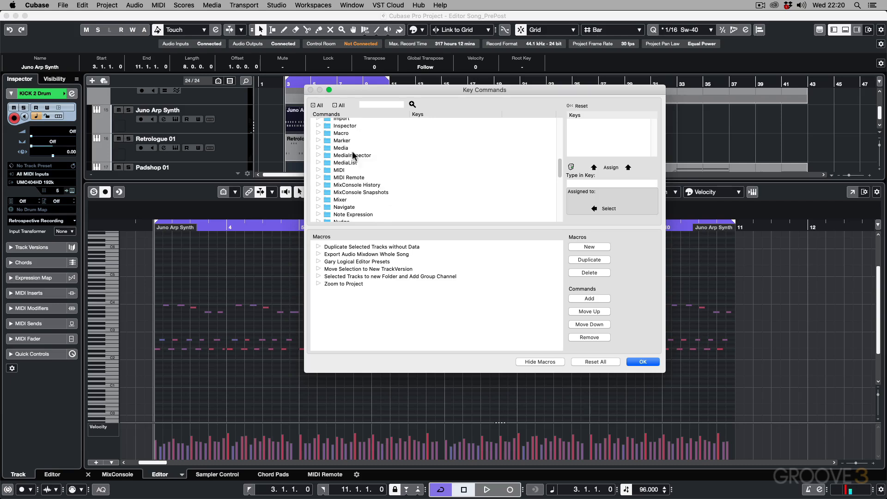
left_click(318, 133)
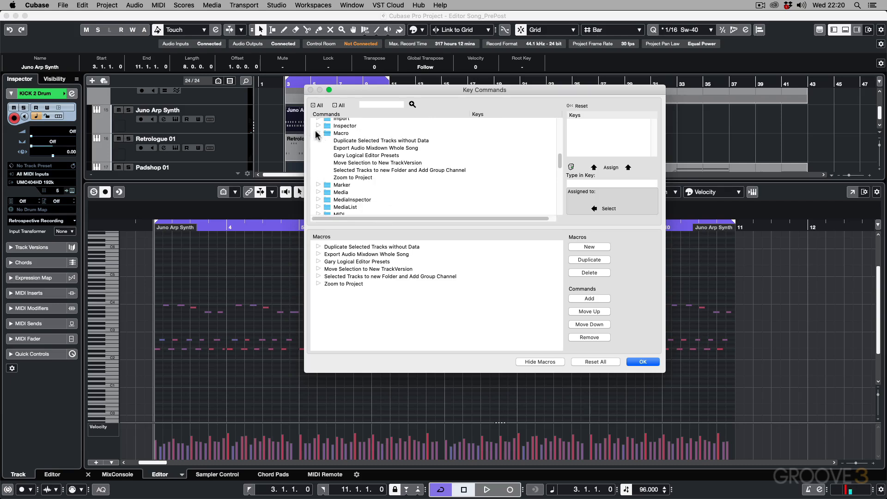
left_click(355, 154)
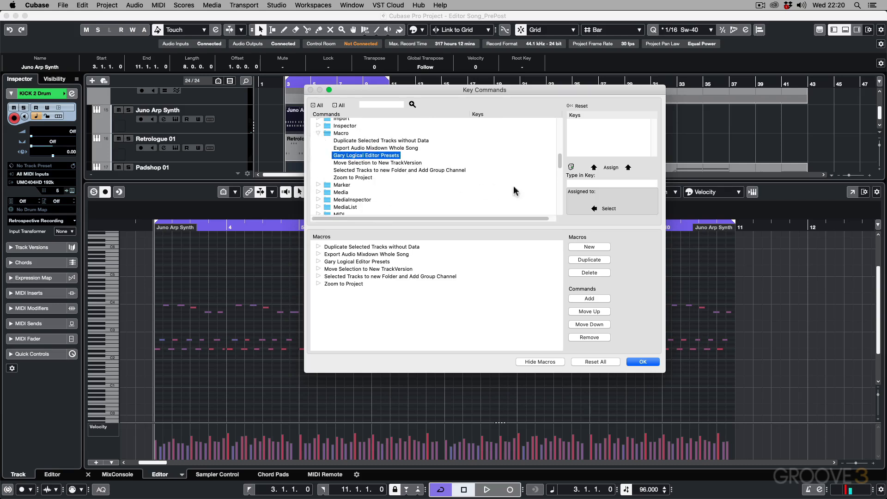
left_click(612, 184)
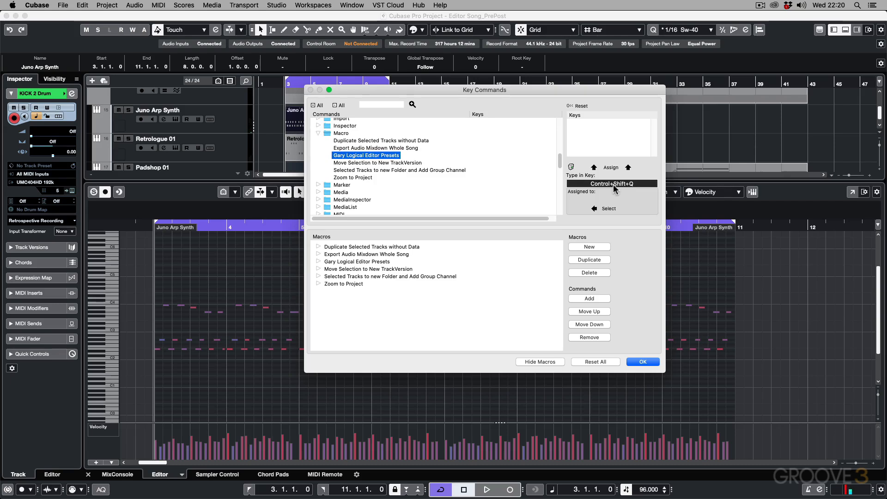
left_click(612, 168)
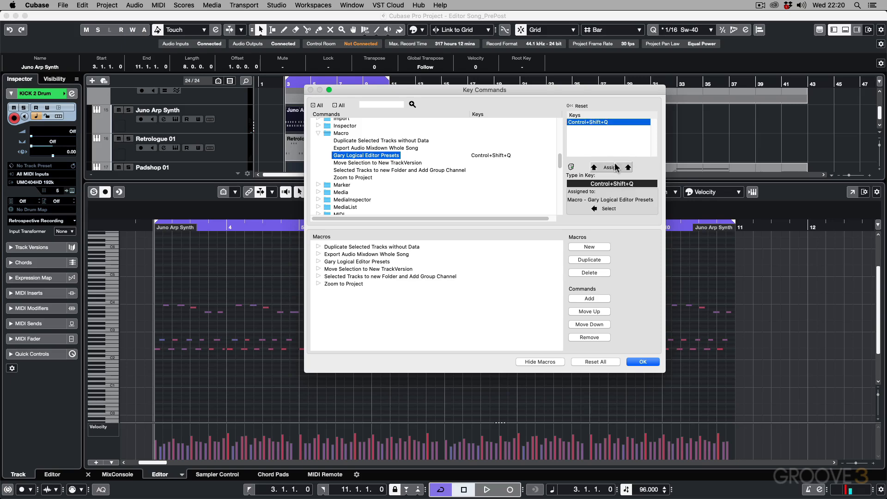
Step: Accept the new macro key assignment and close the Key Commands
left_click(645, 362)
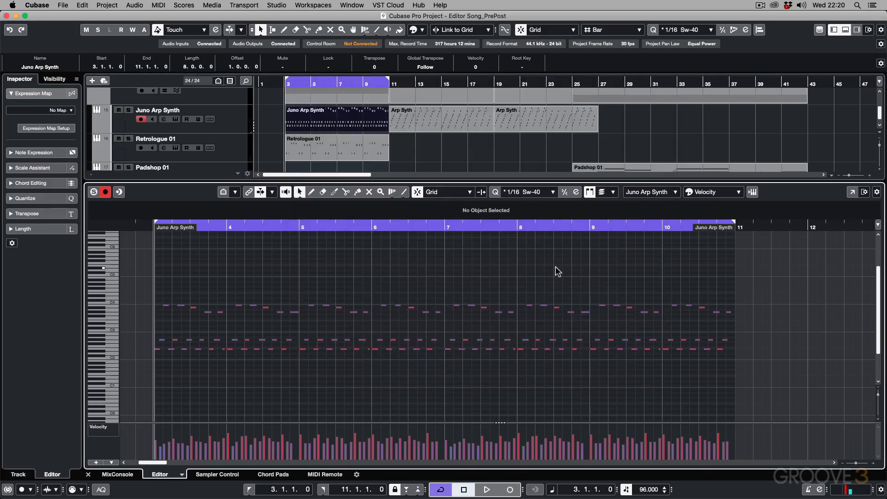
key("h")
key("h")
key("h")
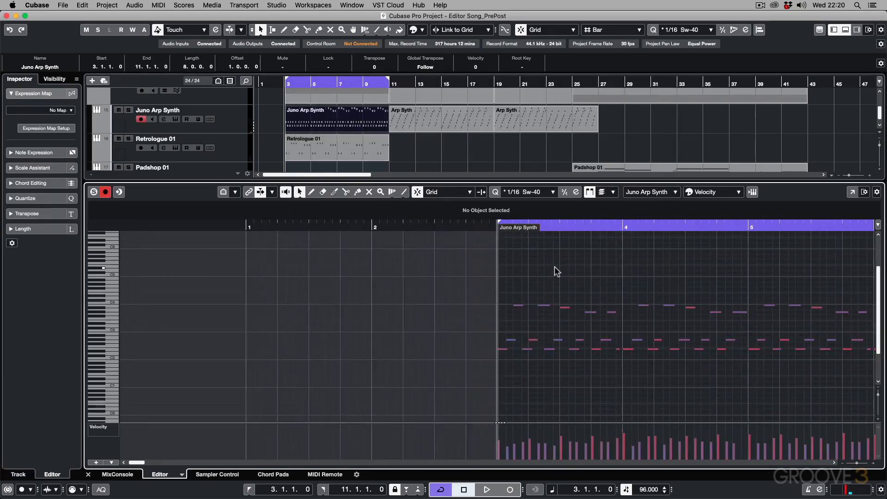
scroll(554, 267, "right", 8)
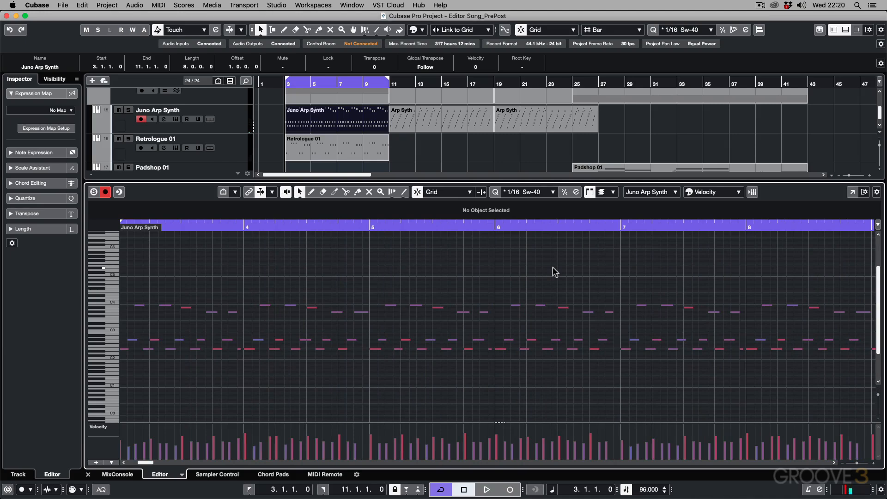
Step: Run the Logical Editor Presets macro repeatedly on the Juno Arp Synth part with its assigned key command
key("alt+m")
key("alt+m")
key("alt+m")
key("alt+m")
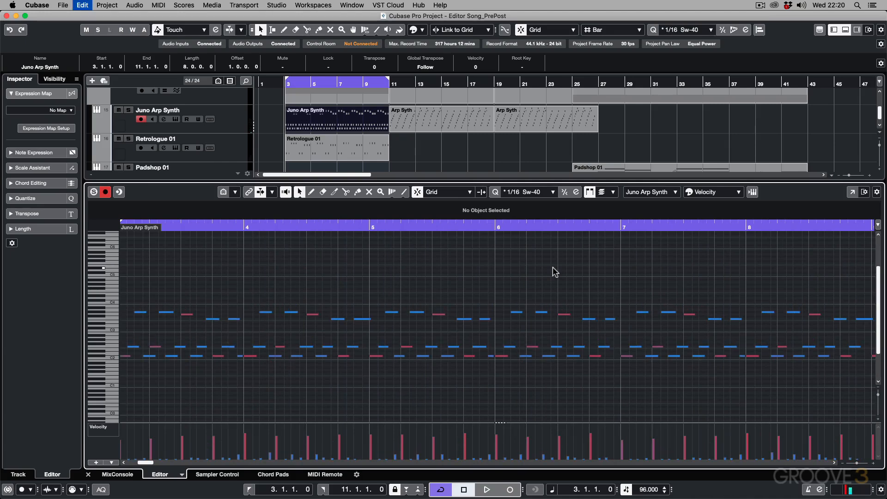
key("alt+m")
key("alt+m")
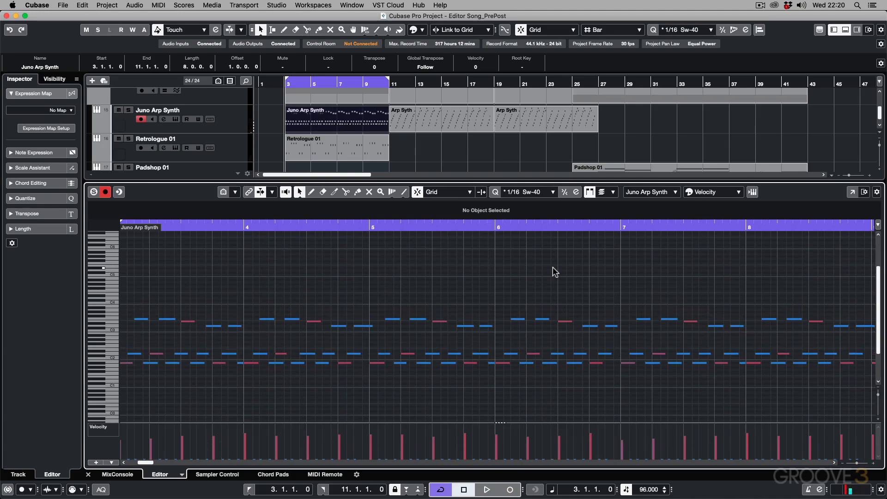
key("alt+m")
key("alt+m")
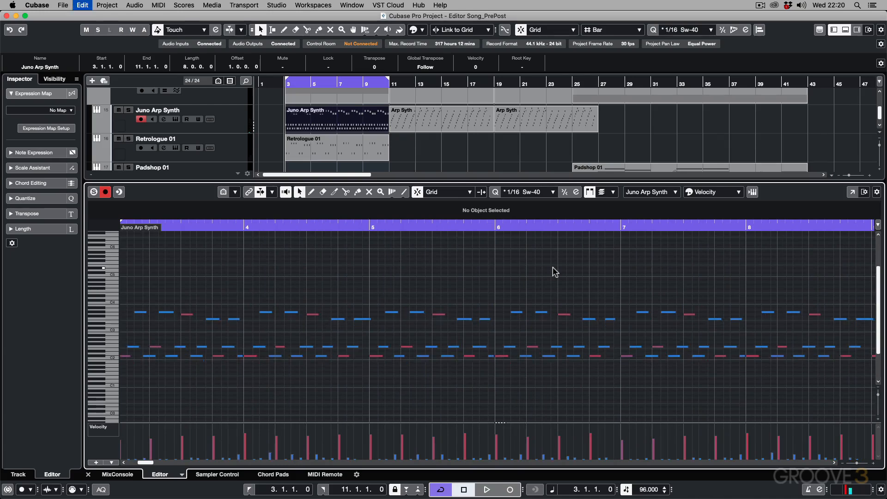
Step: Undo the repeated macro runs on the Juno Arp Synth part
key("super+z")
key("super+z")
key("super+z")
key("super+z")
key("super+z")
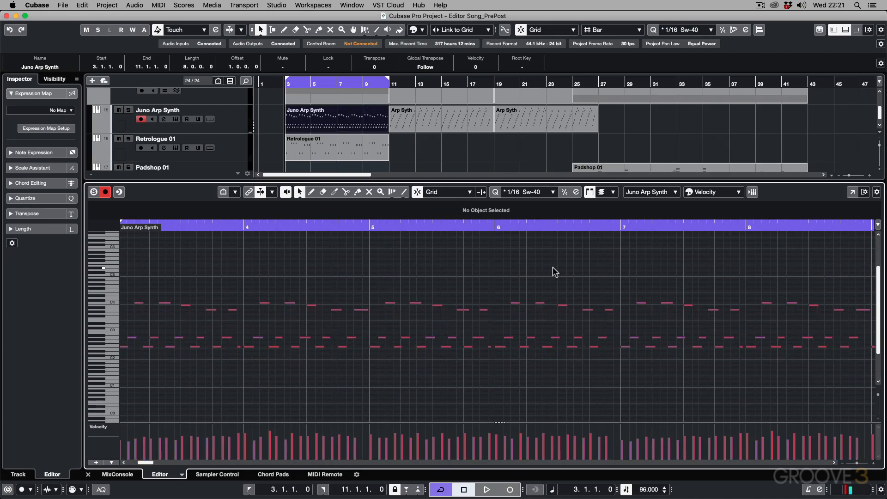
Step: Run the Logical Editor Presets macro three more times on the Juno Arp Synth notes
key("super+z")
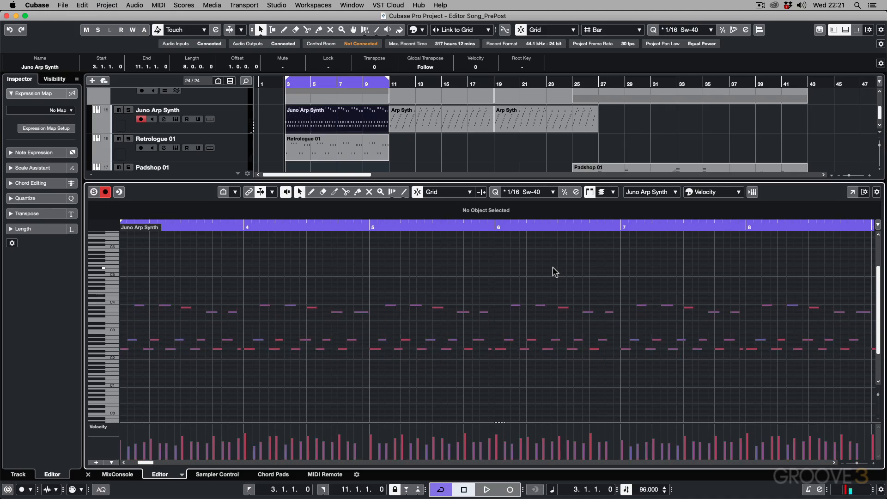
key("super+z")
key("super+z")
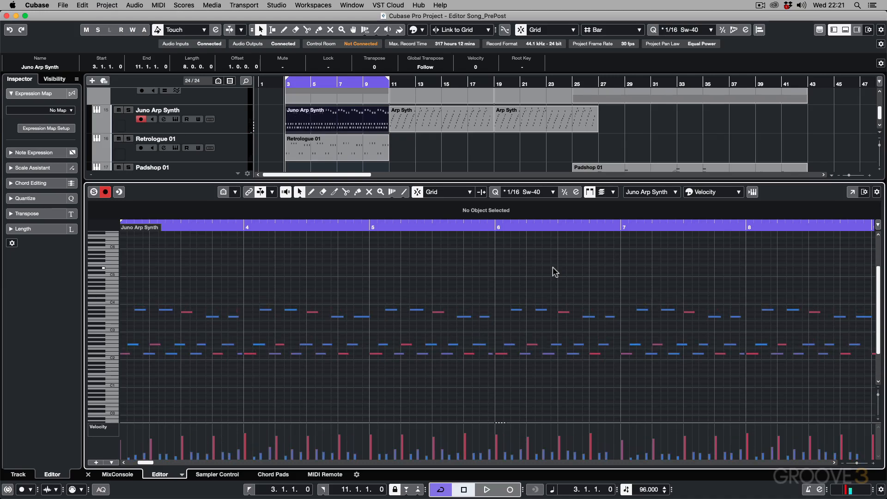